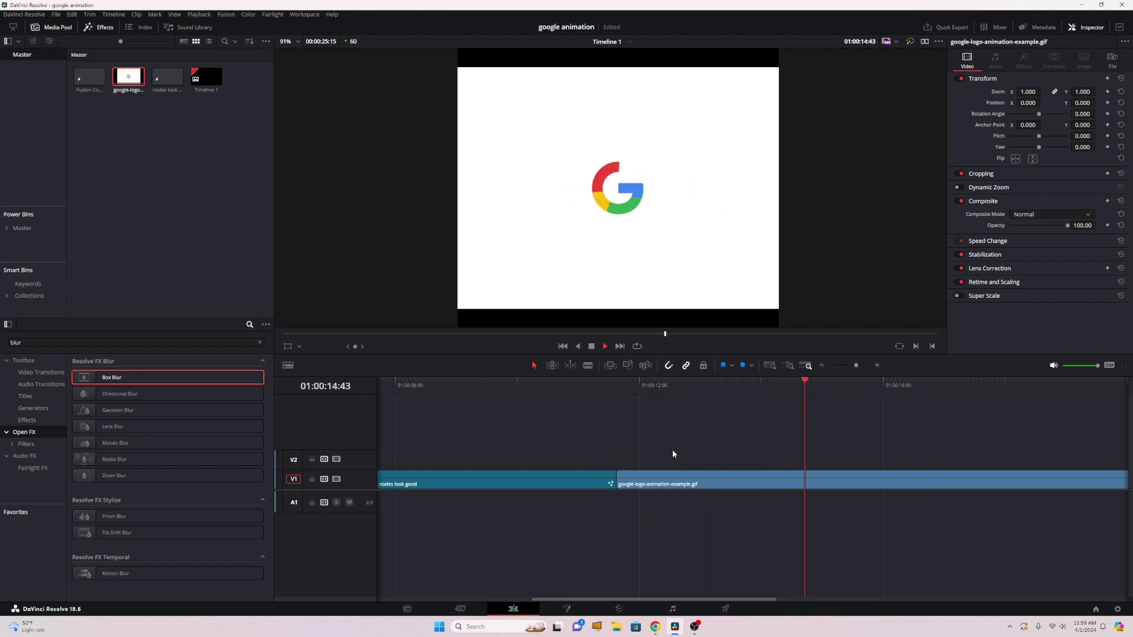
# Step: Play the google-logo-animation-example.gif clip from its start to review the reference logo animation
pyautogui.press('space')
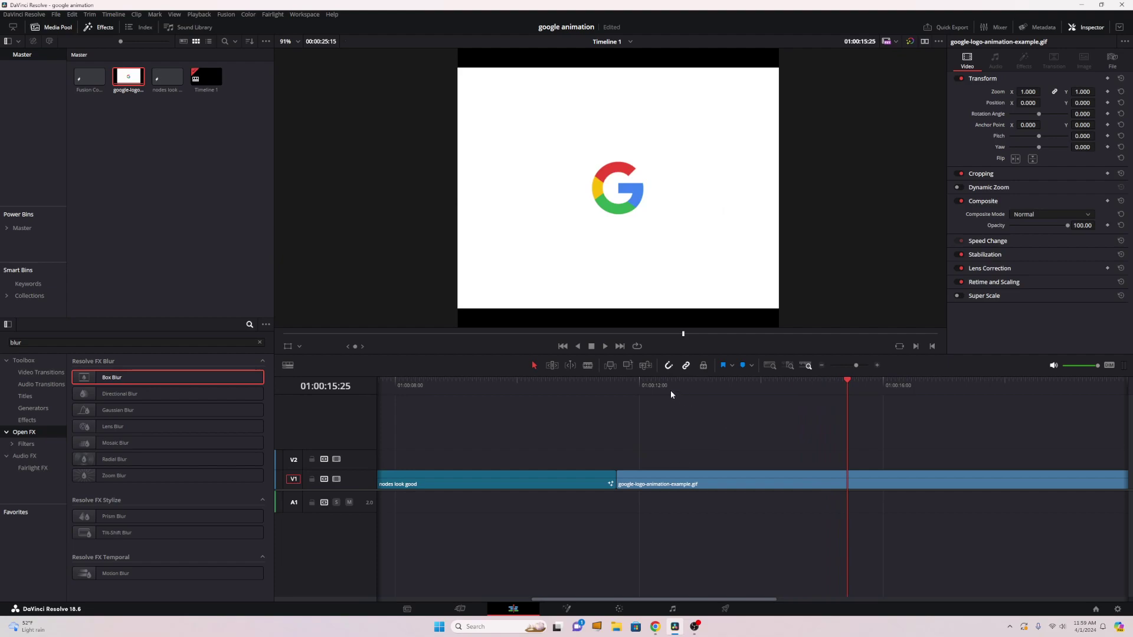
pyautogui.moveTo(664, 391); pyautogui.dragTo(619, 403)
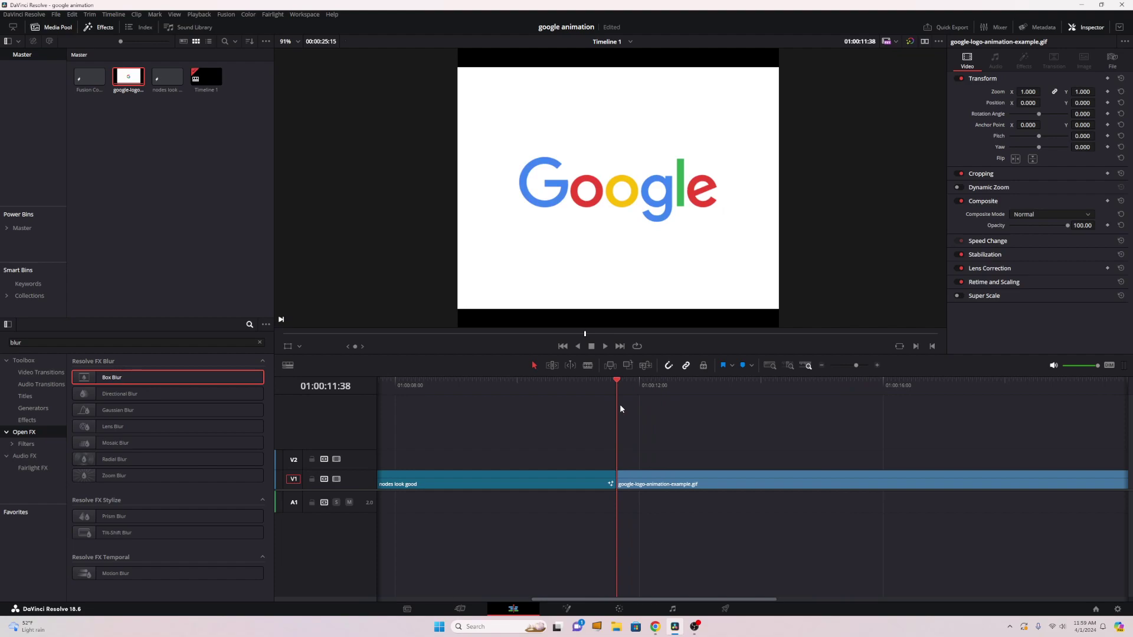
pyautogui.moveTo(619, 404); pyautogui.dragTo(618, 429)
pyautogui.scroll(2, 570, 251)
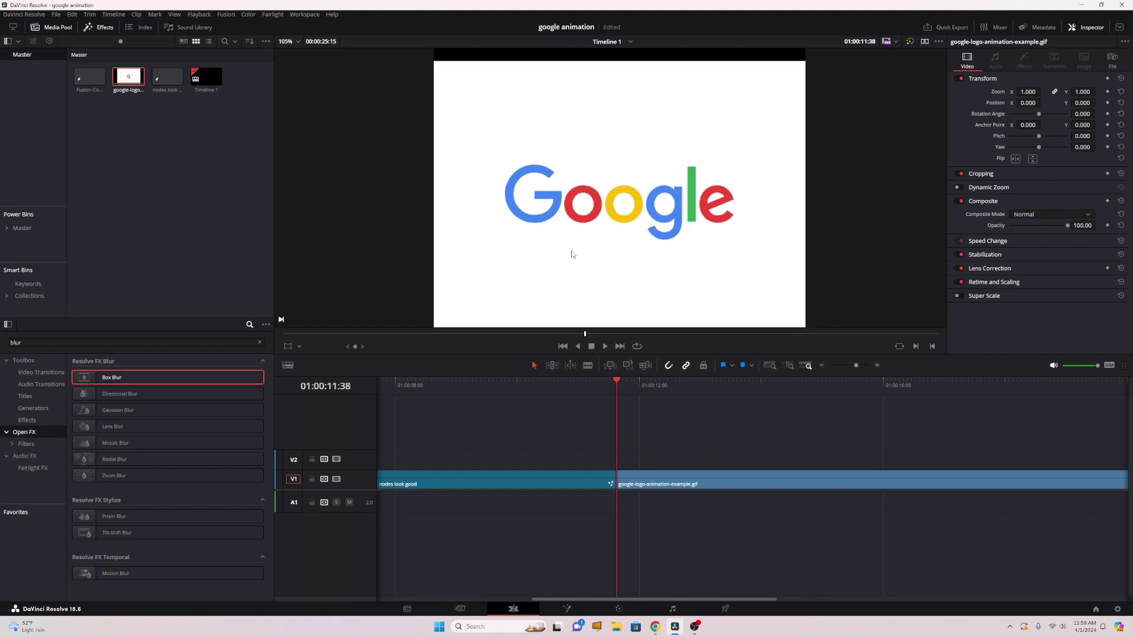
pyautogui.scroll(3, 572, 255)
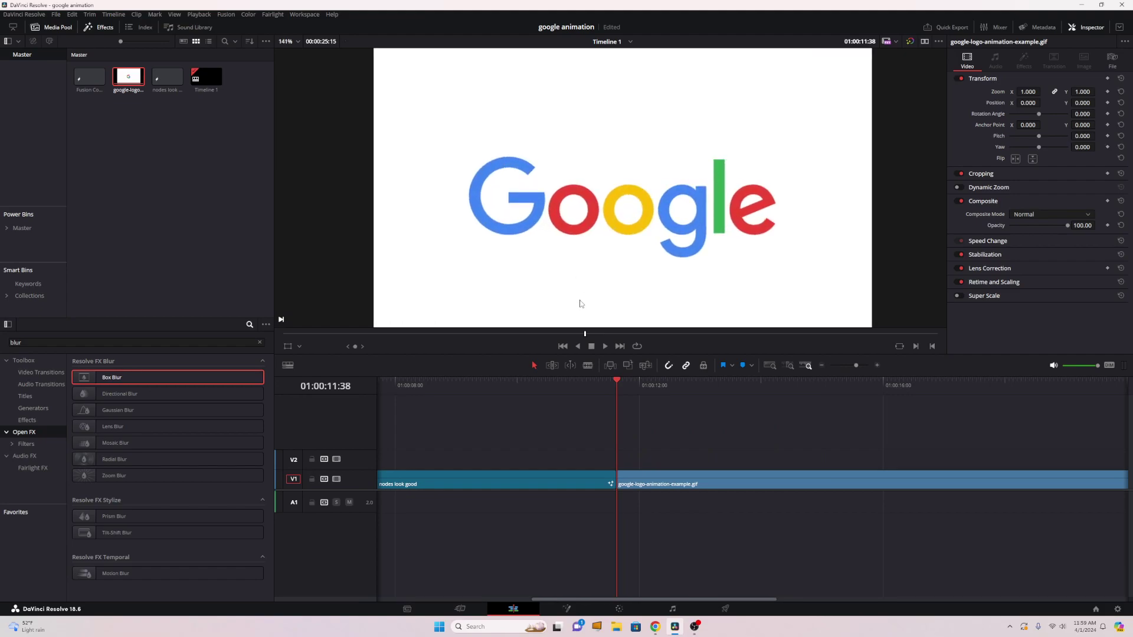
pyautogui.click(673, 479)
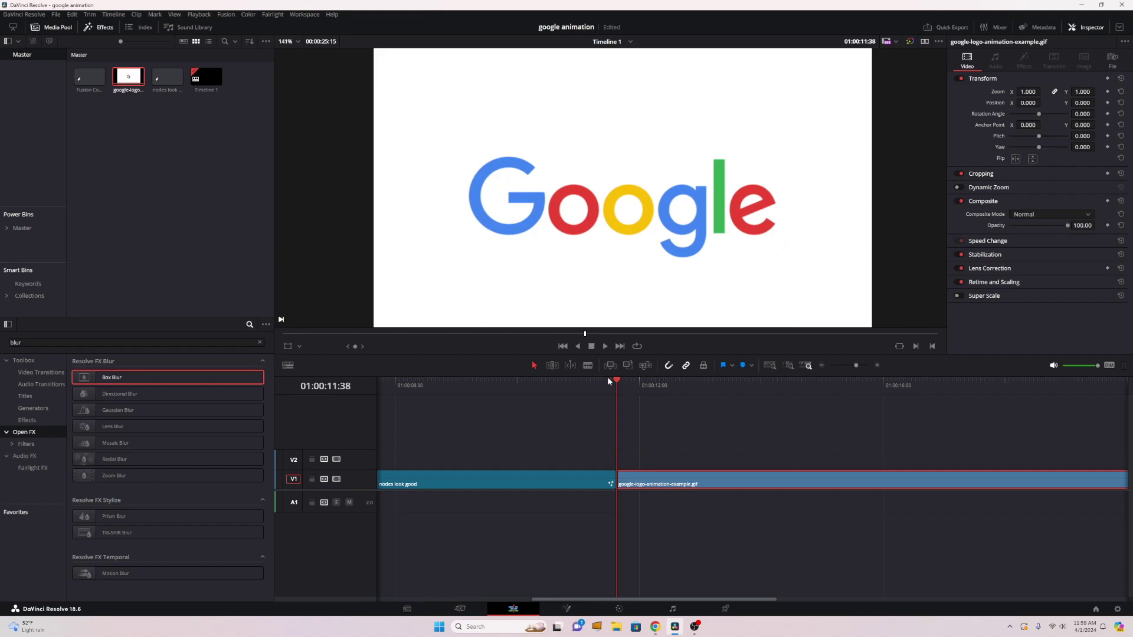
pyautogui.press('space')
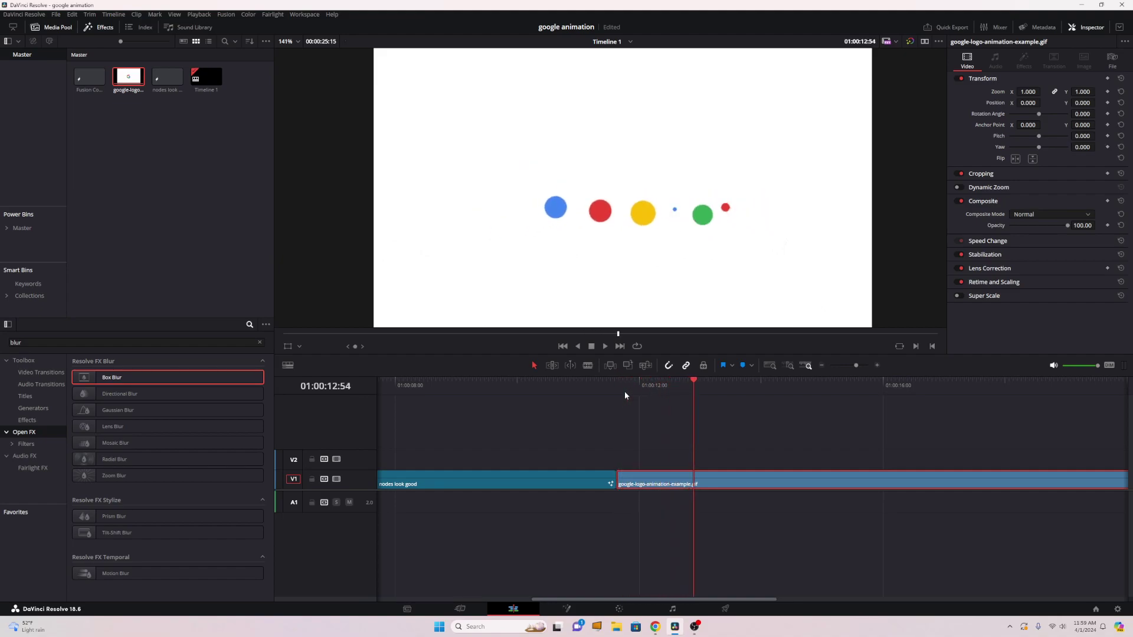
pyautogui.press('space')
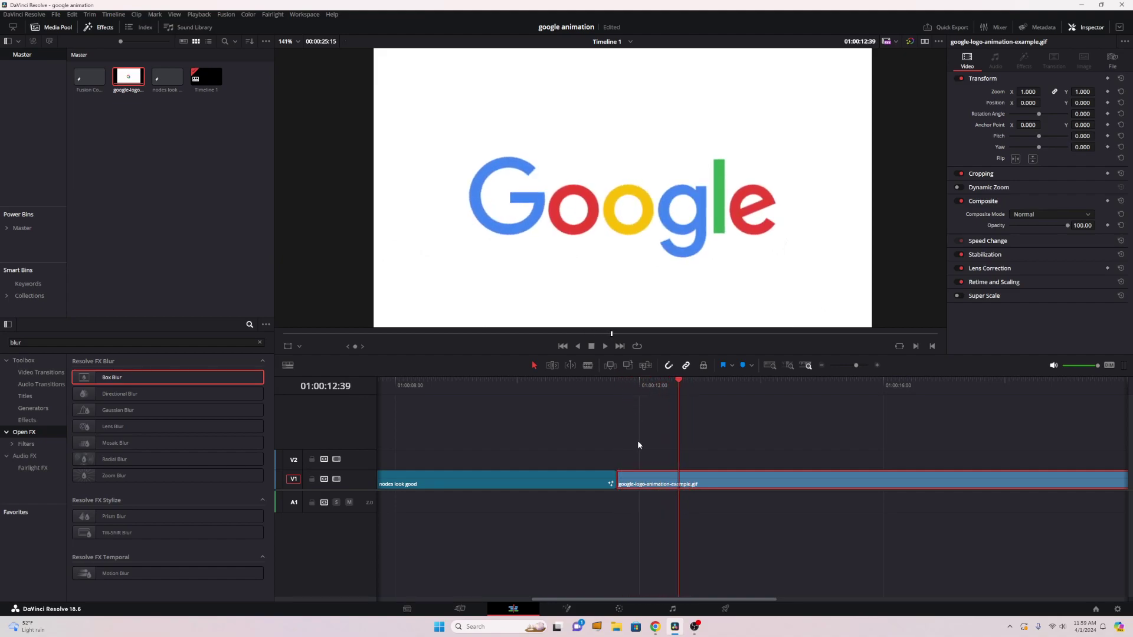
# Step: Open the first clip's Fusion composition, display the Merge7 node in a viewer, and scrub to frame 53
pyautogui.press('Home')
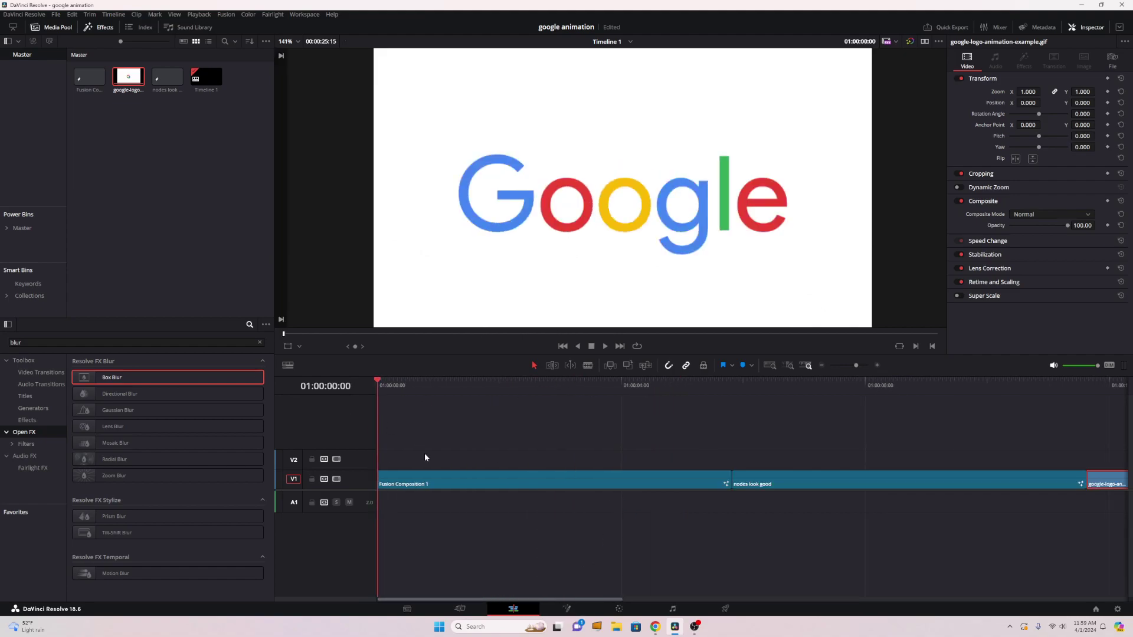
pyautogui.click(565, 608)
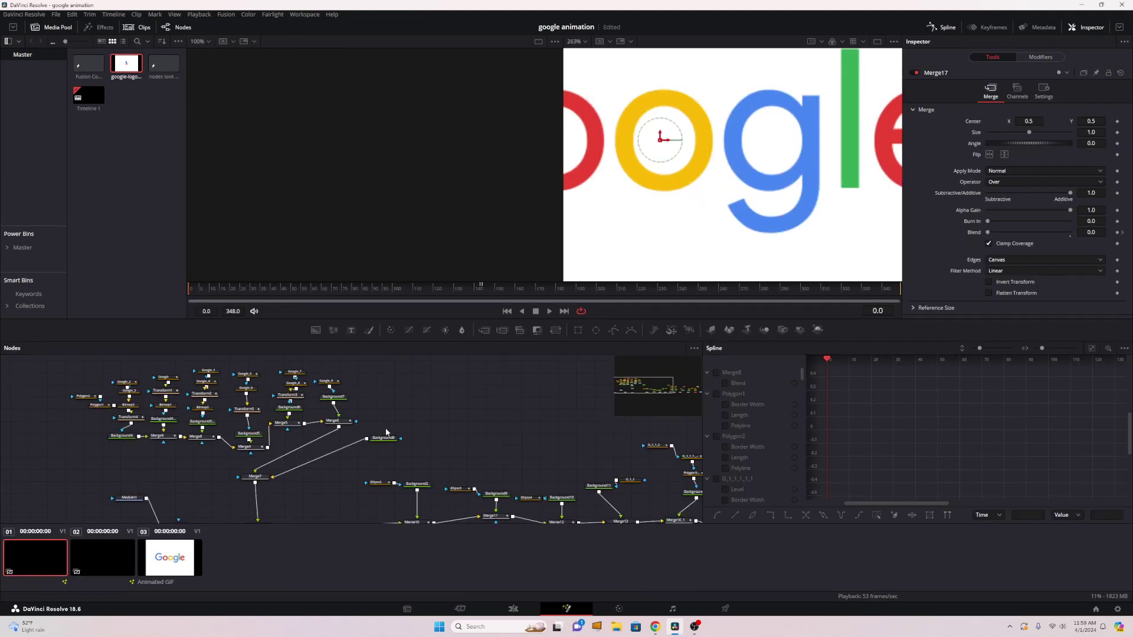
pyautogui.scroll(5, 447, 438)
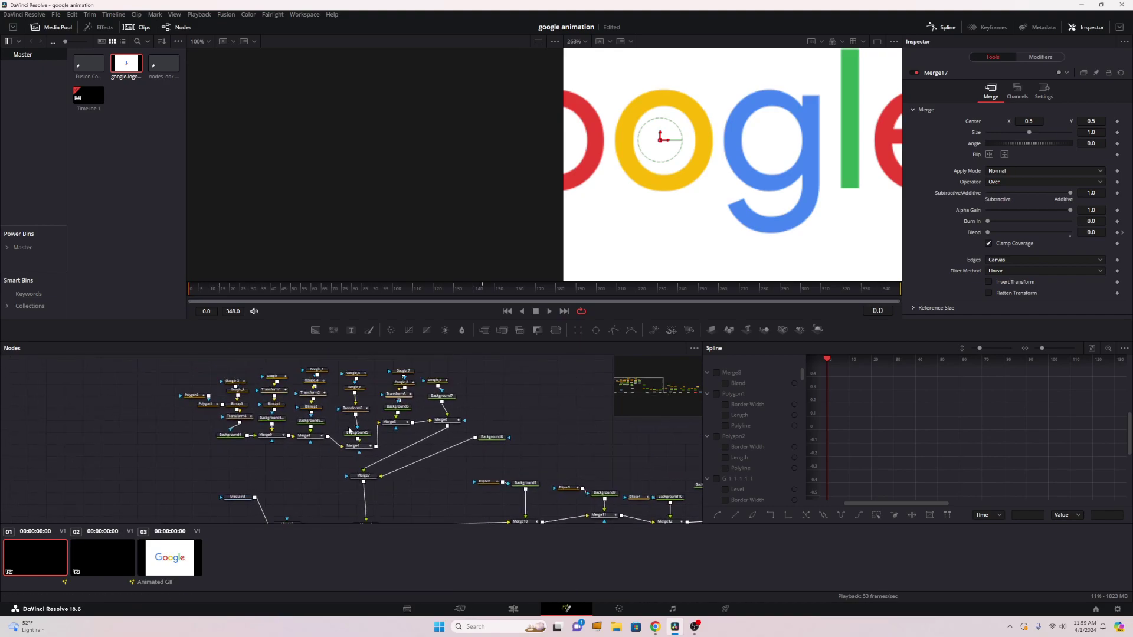
pyautogui.click(363, 475)
pyautogui.click(354, 481)
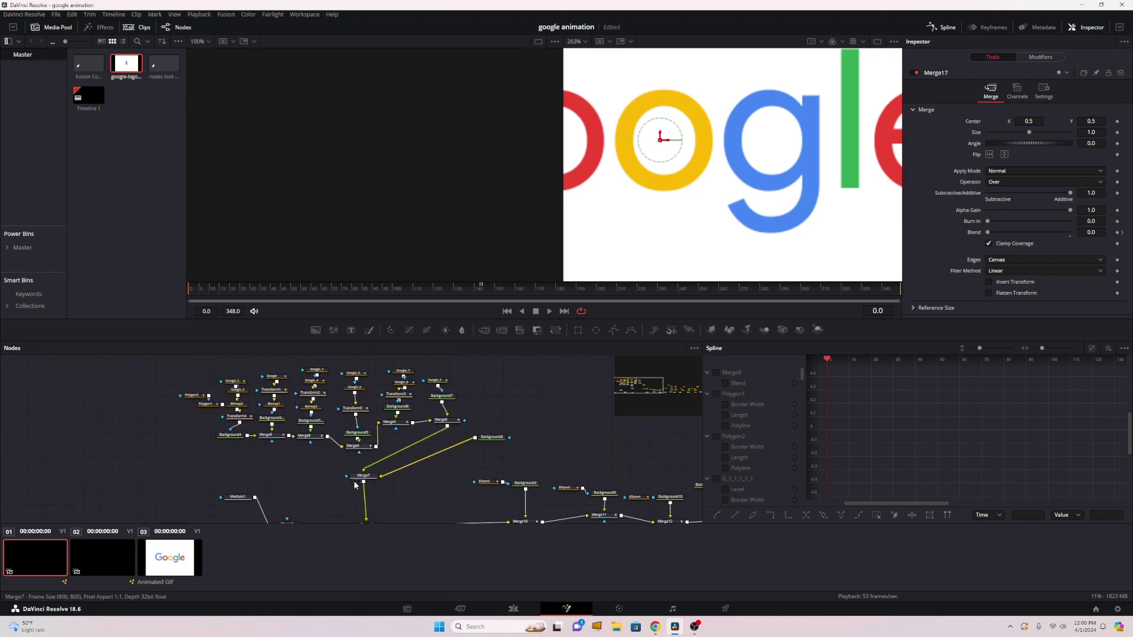
pyautogui.moveTo(213, 298); pyautogui.dragTo(298, 292)
pyautogui.scroll(4, 321, 176)
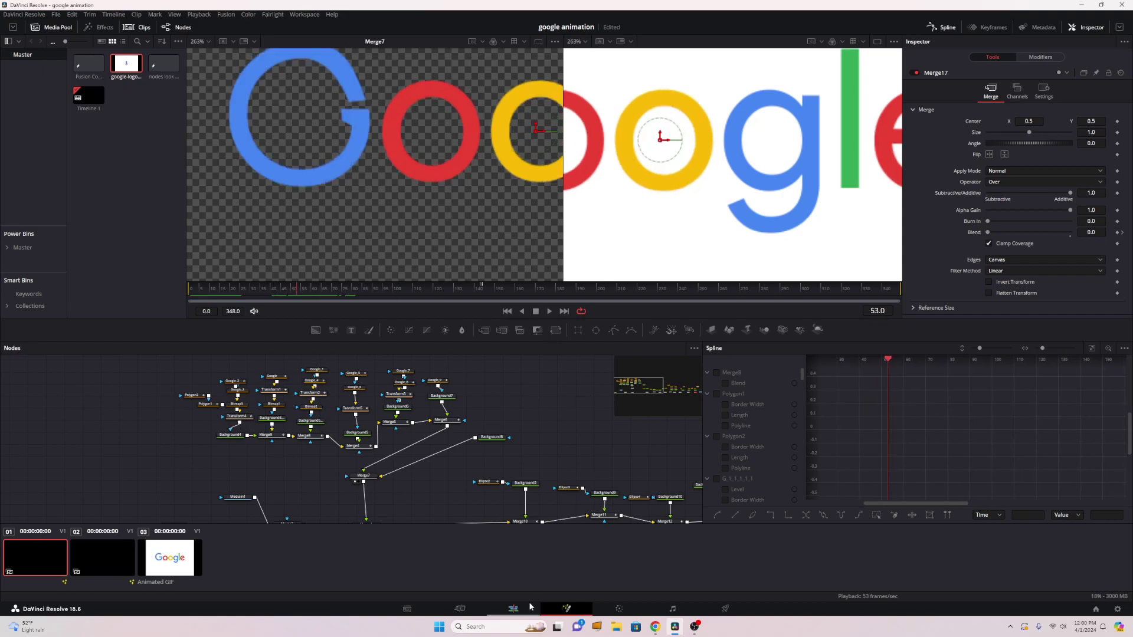
# Step: Return to the Edit page and play the reference GIF up to where the letter G starts changing
pyautogui.click(513, 609)
pyautogui.click(731, 383)
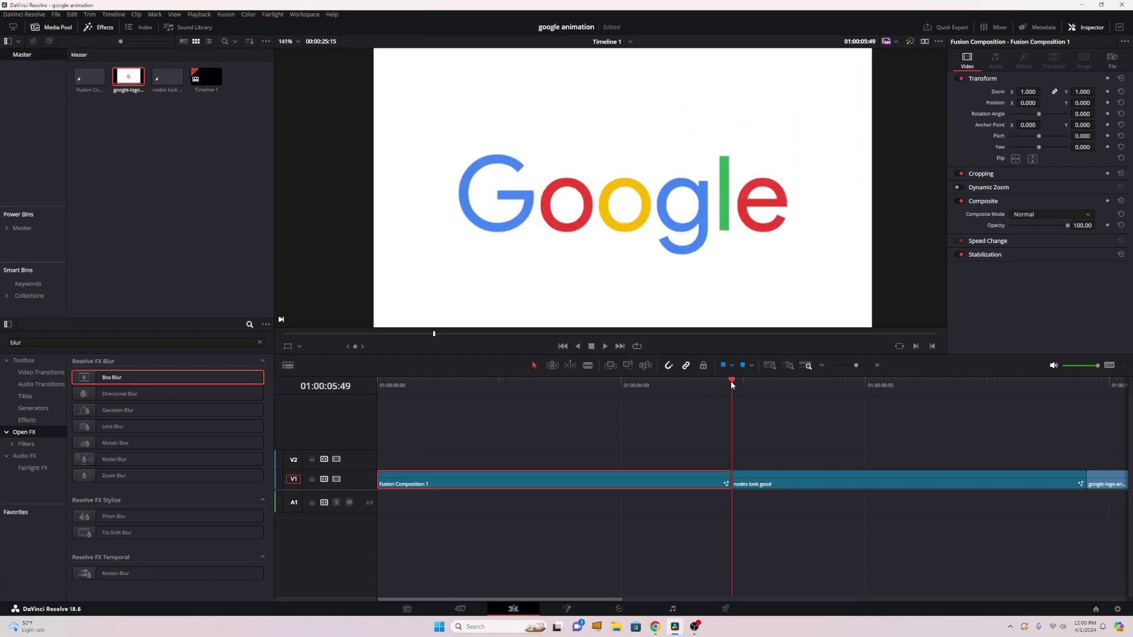
pyautogui.click(1085, 389)
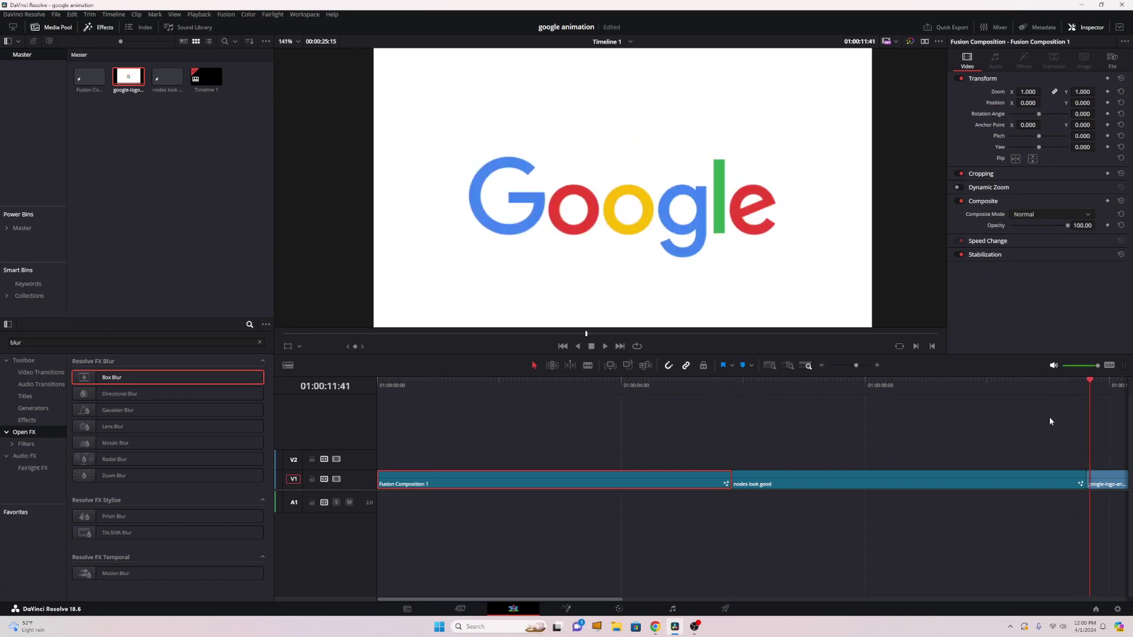
pyautogui.press('space')
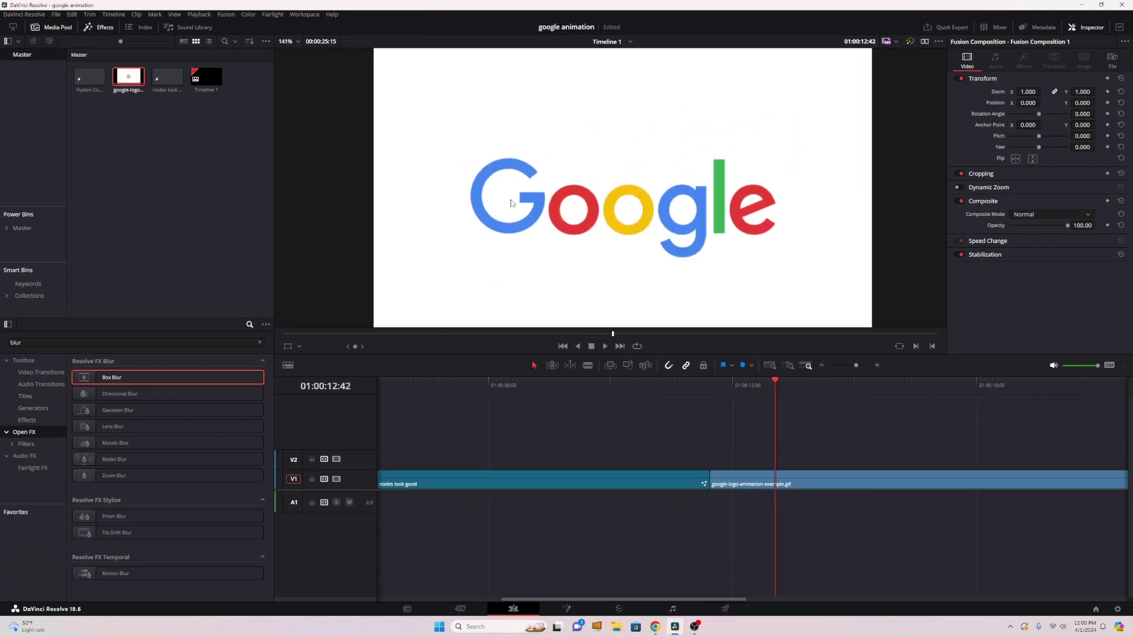
pyautogui.press('space')
# Step: Examine the letter G up close, frame by frame, as it changes shape in the reference GIF
pyautogui.scroll(4, 495, 215)
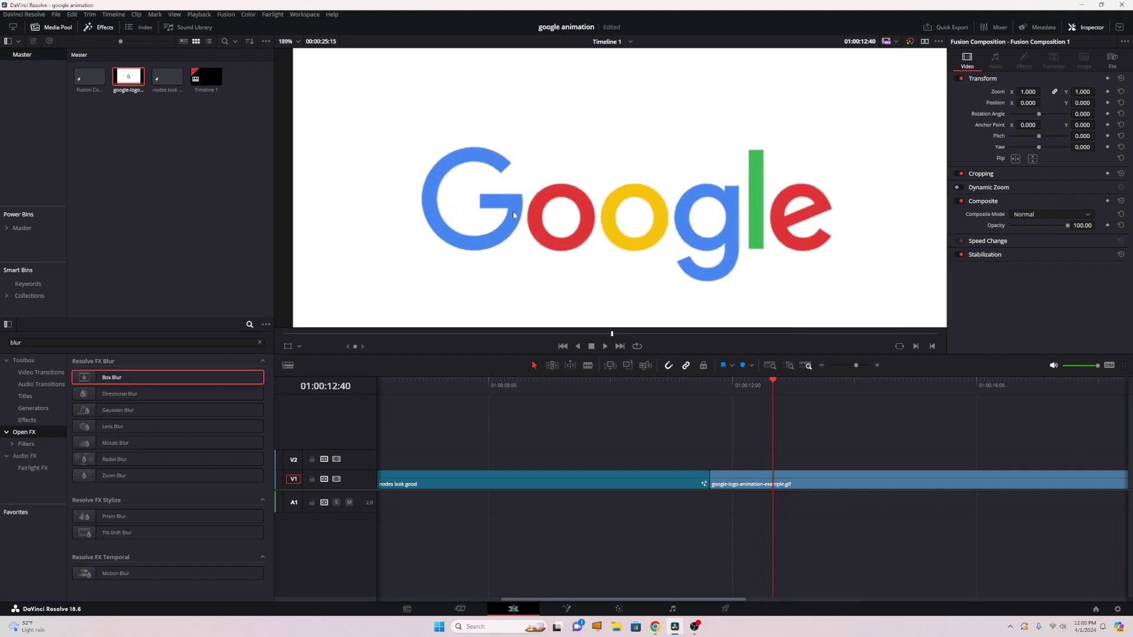
pyautogui.scroll(2, 599, 210)
pyautogui.press('Right')
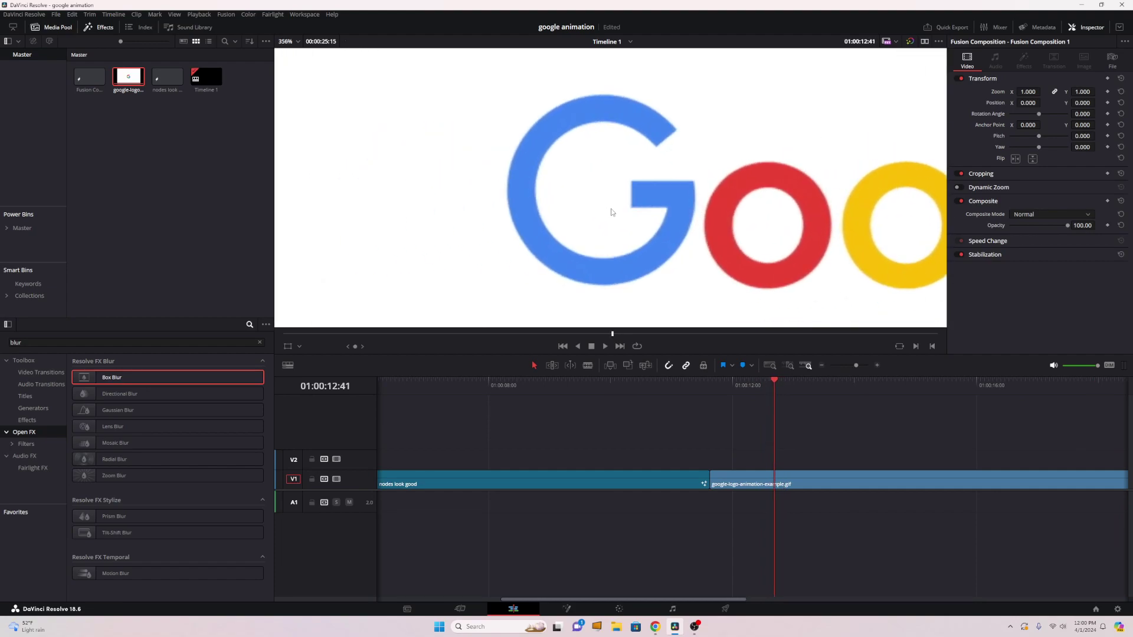
pyautogui.press('Right')
pyautogui.press('Right')
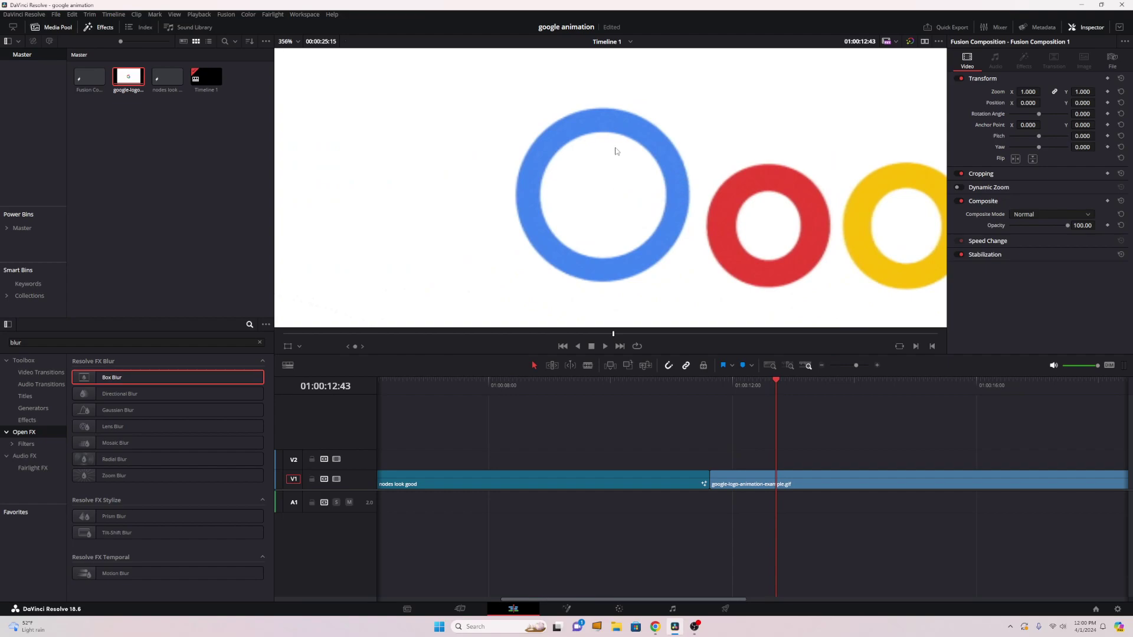
pyautogui.press('Left')
pyautogui.press('Right')
pyautogui.press('Right')
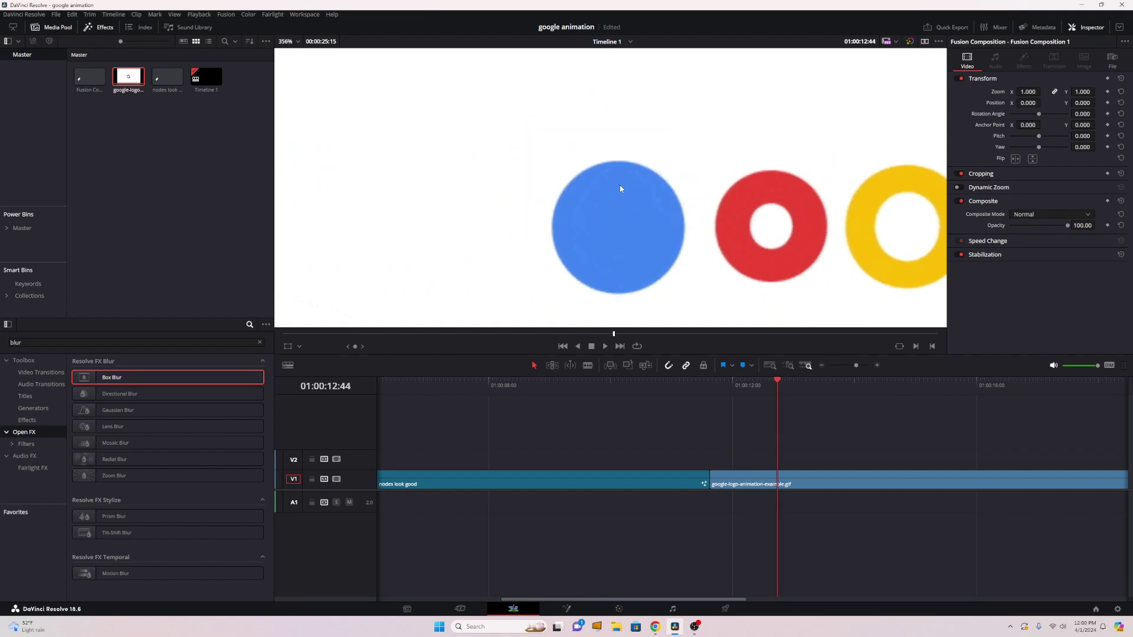
# Step: Examine the red and yellow o letters frame by frame to study how their shapes change
pyautogui.moveTo(713, 214); pyautogui.dragTo(559, 177)
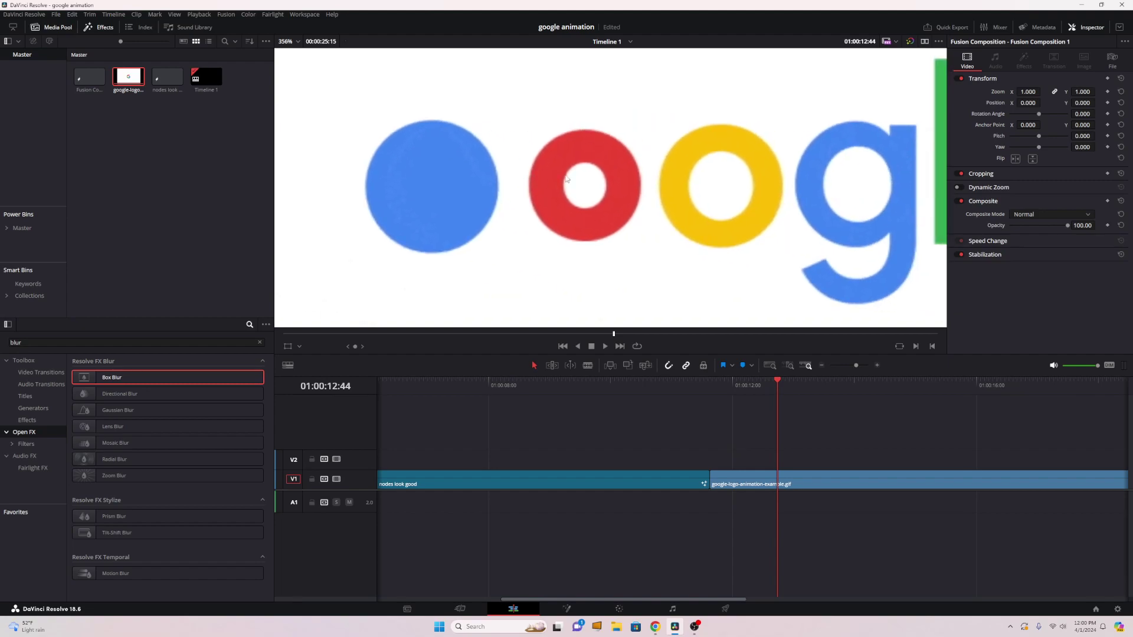
pyautogui.moveTo(648, 184); pyautogui.dragTo(497, 173)
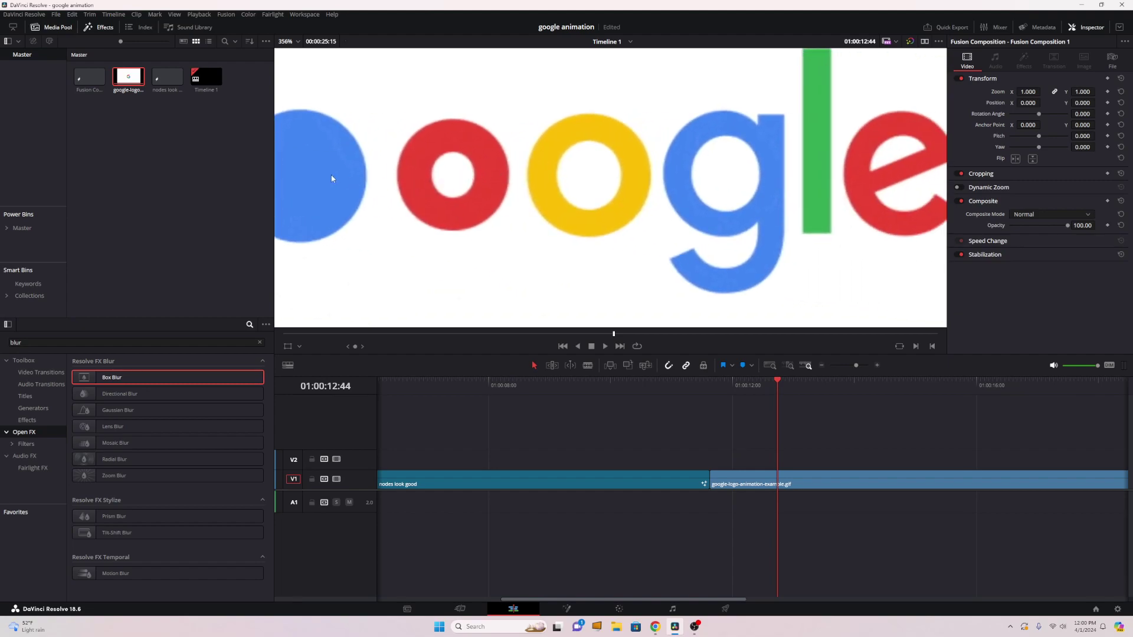
pyautogui.press('Right')
pyautogui.press('Right')
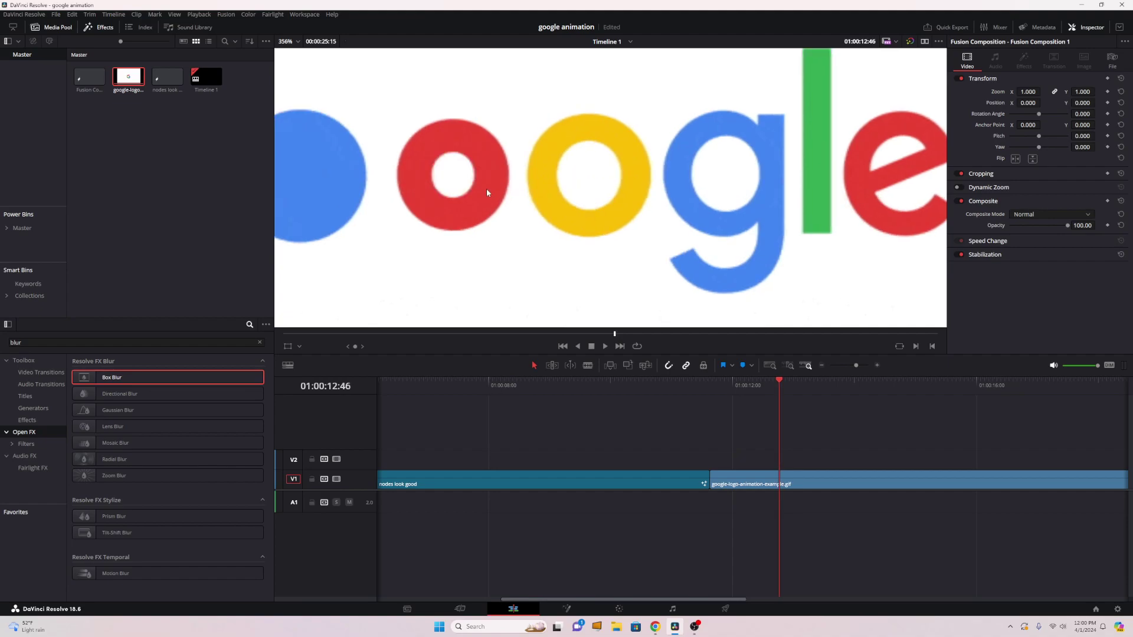
pyautogui.press('Right')
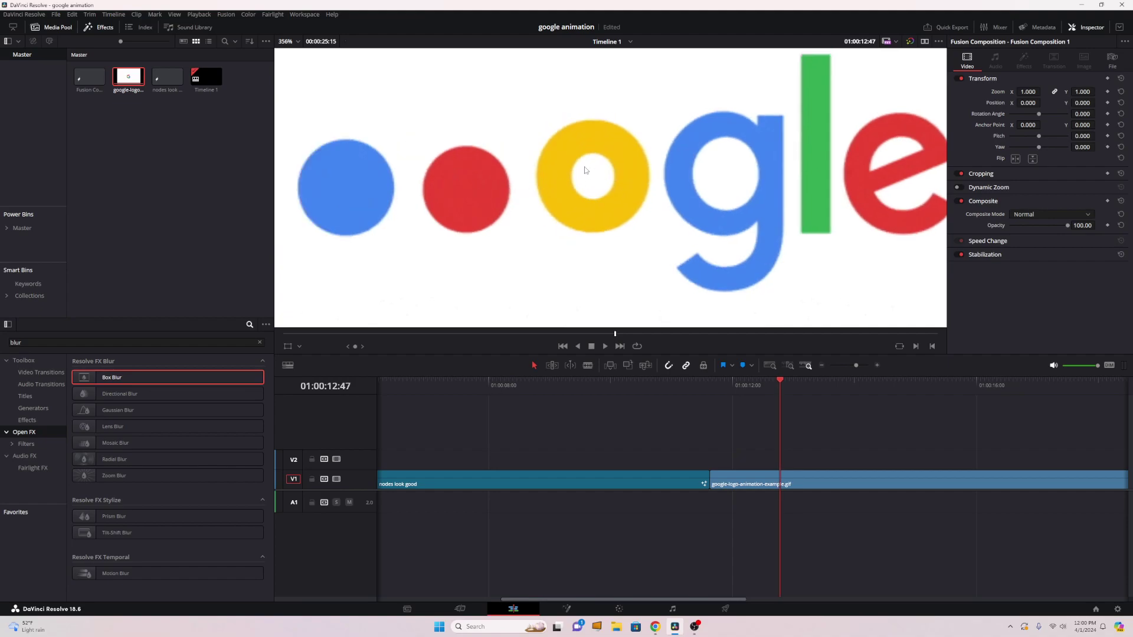
pyautogui.press('Right')
pyautogui.press('Right')
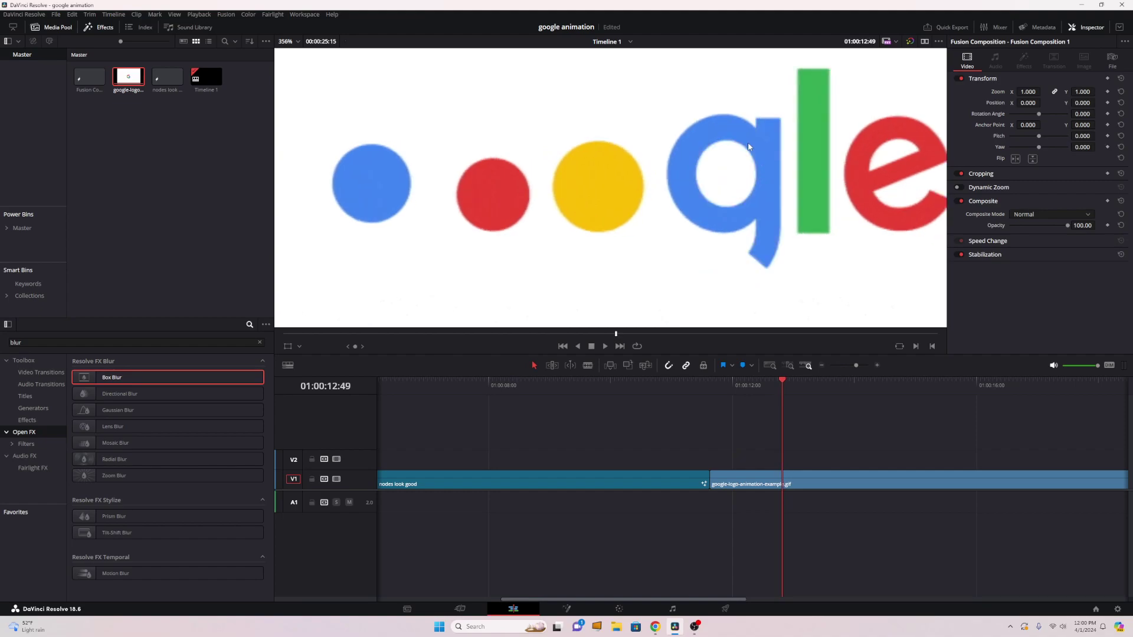
pyautogui.press('Left')
pyautogui.press('Left')
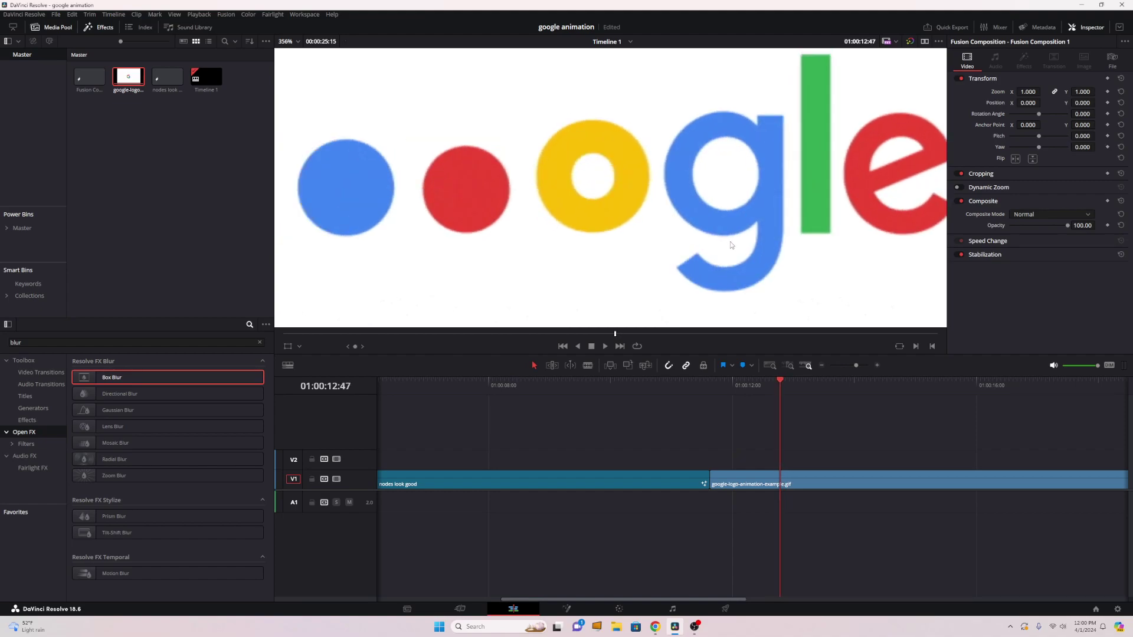
# Step: Step back and forth through the following frames to examine how the g, l and e transform and disappear
pyautogui.press('Right')
pyautogui.press('Right')
pyautogui.press('Right')
pyautogui.press('Right')
pyautogui.press('Right')
pyautogui.press('Right')
pyautogui.press('Right')
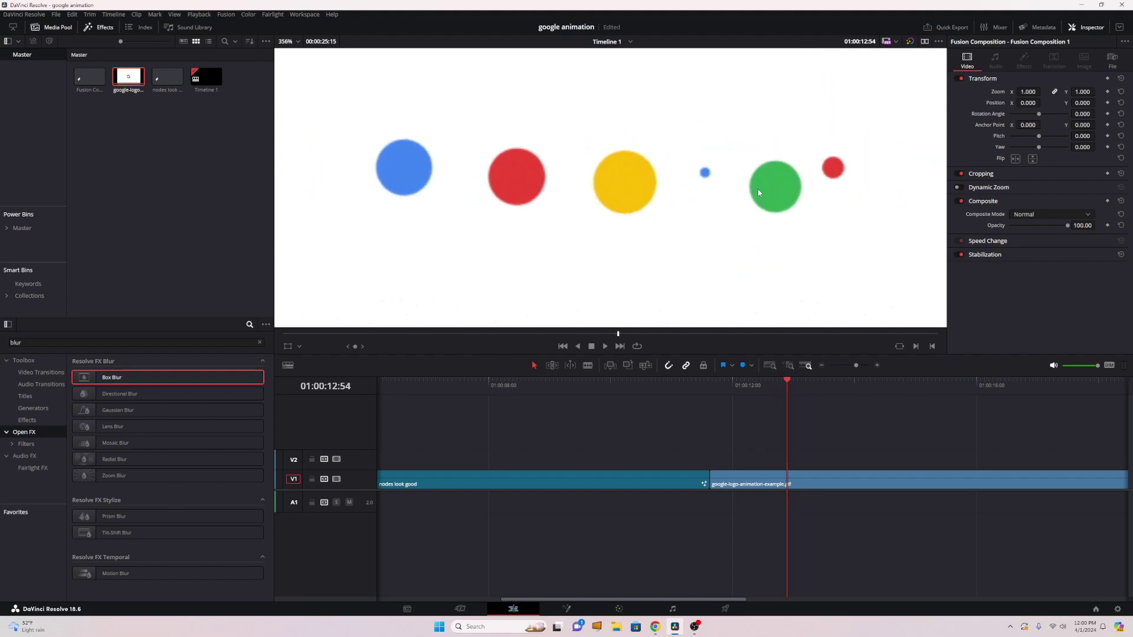
pyautogui.press('Right')
pyautogui.press('Right')
pyautogui.press('Right')
pyautogui.press('Right')
pyautogui.press('Right')
pyautogui.press('Left')
pyautogui.press('Left')
pyautogui.press('Left')
pyautogui.press('Left')
pyautogui.press('Left')
pyautogui.press('Left')
pyautogui.press('Left')
pyautogui.press('Left')
pyautogui.press('Left')
pyautogui.press('Left')
pyautogui.press('Left')
pyautogui.press('Left')
pyautogui.press('Left')
pyautogui.press('Left')
pyautogui.press('Left')
pyautogui.press('Left')
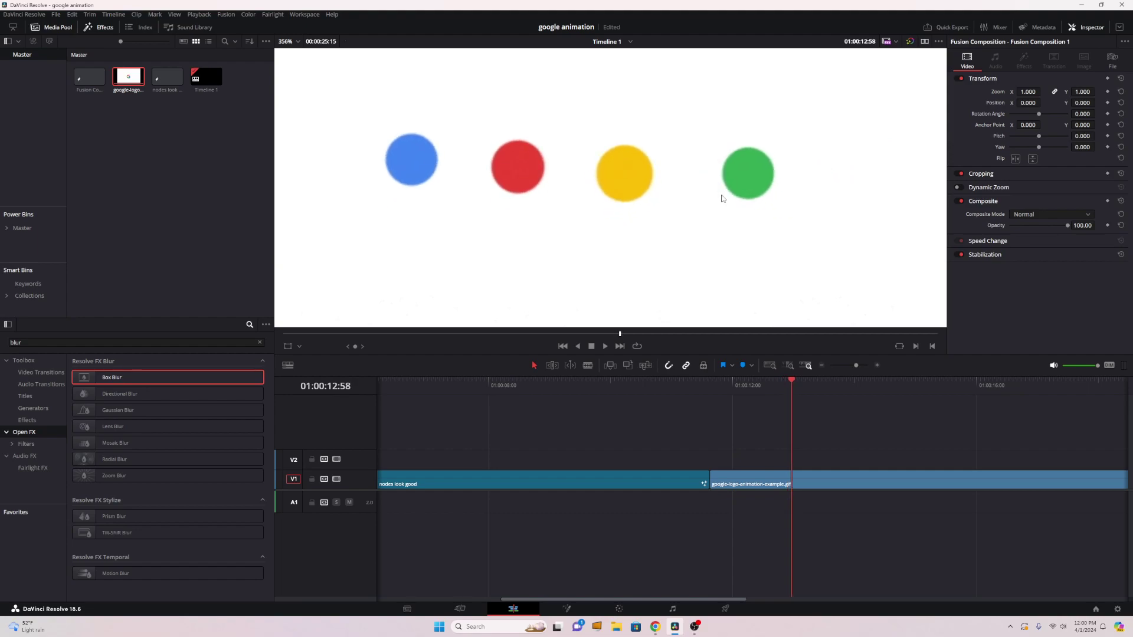
pyautogui.press('Right')
pyautogui.press('Right')
pyautogui.press('Right')
pyautogui.press('Right')
pyautogui.press('Right')
pyautogui.press('Right')
pyautogui.press('Right')
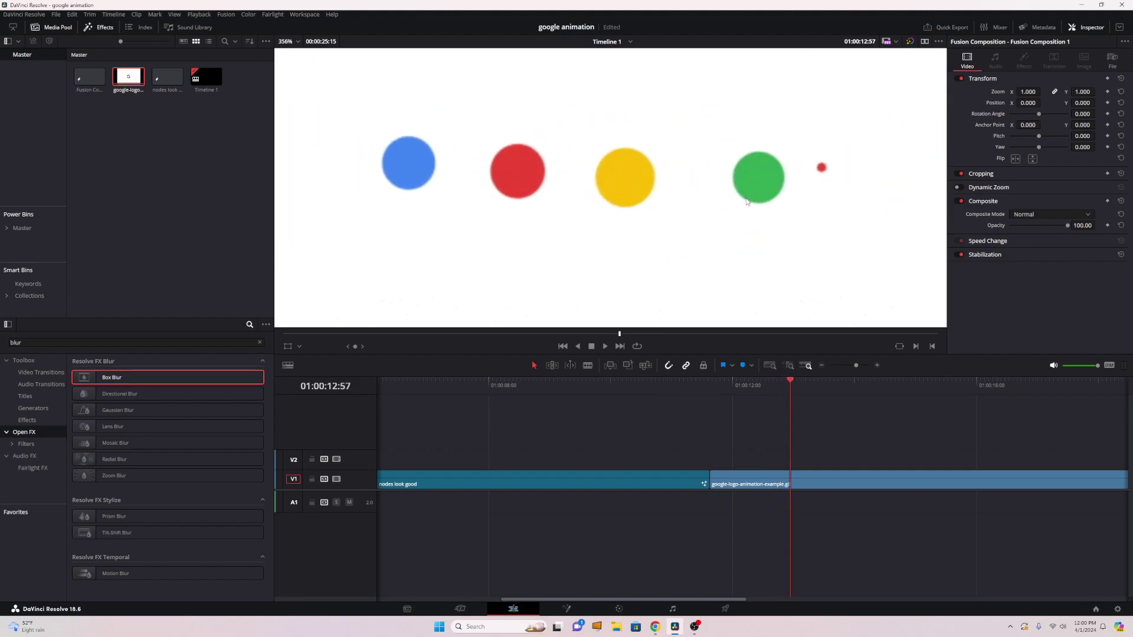
pyautogui.press('Right')
pyautogui.press('Left')
pyautogui.press('Right')
pyautogui.press('Right')
pyautogui.press('Right')
pyautogui.press('Left')
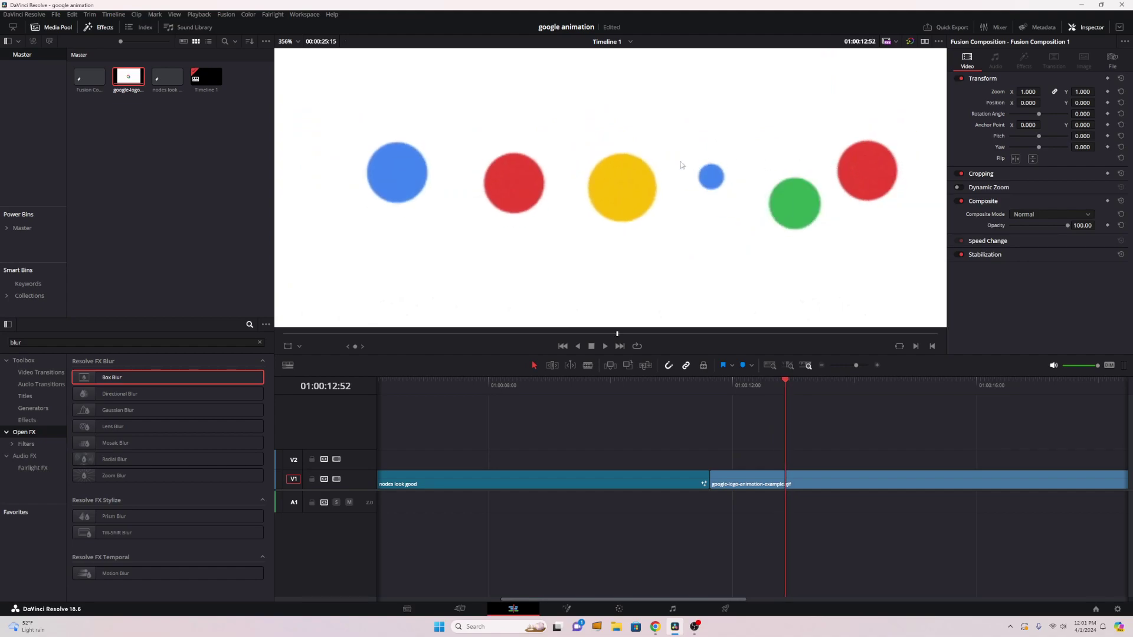
# Step: Compare the size, position and timing of all the letters' transformations by stepping through the frames in both directions
pyautogui.press('Right')
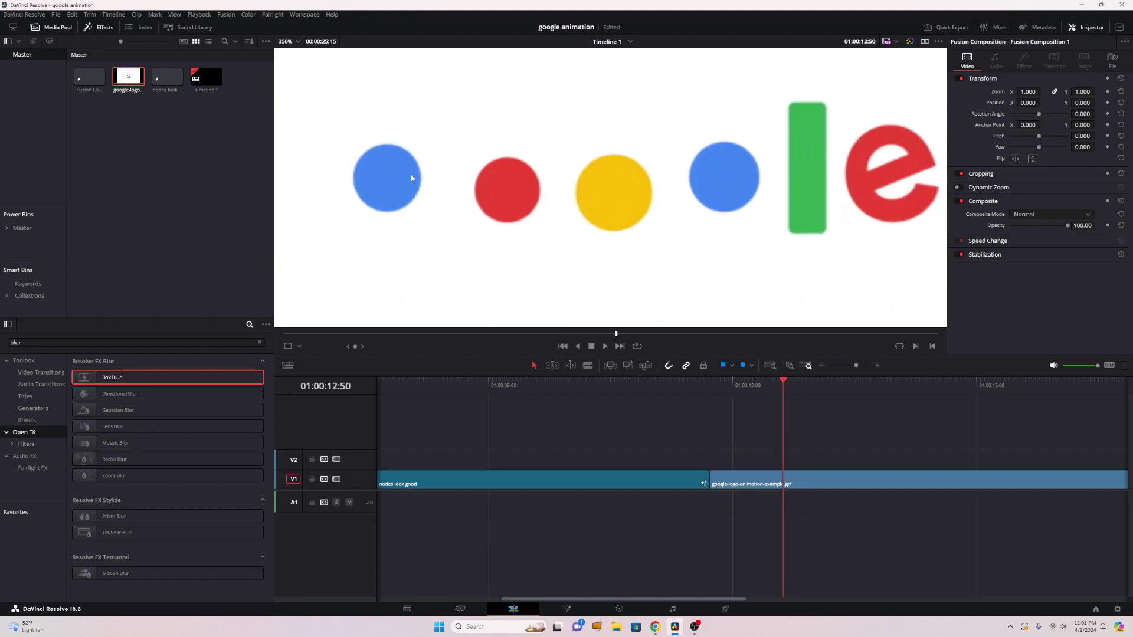
pyautogui.press('Left')
pyautogui.press('Right')
pyautogui.press('Right')
pyautogui.press('Right')
pyautogui.press('Right')
pyautogui.press('Right')
pyautogui.press('Right')
pyautogui.press('Right')
pyautogui.press('Right')
pyautogui.press('Right')
pyautogui.press('Right')
pyautogui.press('Right')
pyautogui.press('Right')
pyautogui.press('Right')
pyautogui.press('Right')
pyautogui.press('Right')
pyautogui.press('Right')
pyautogui.press('Right')
pyautogui.press('Right')
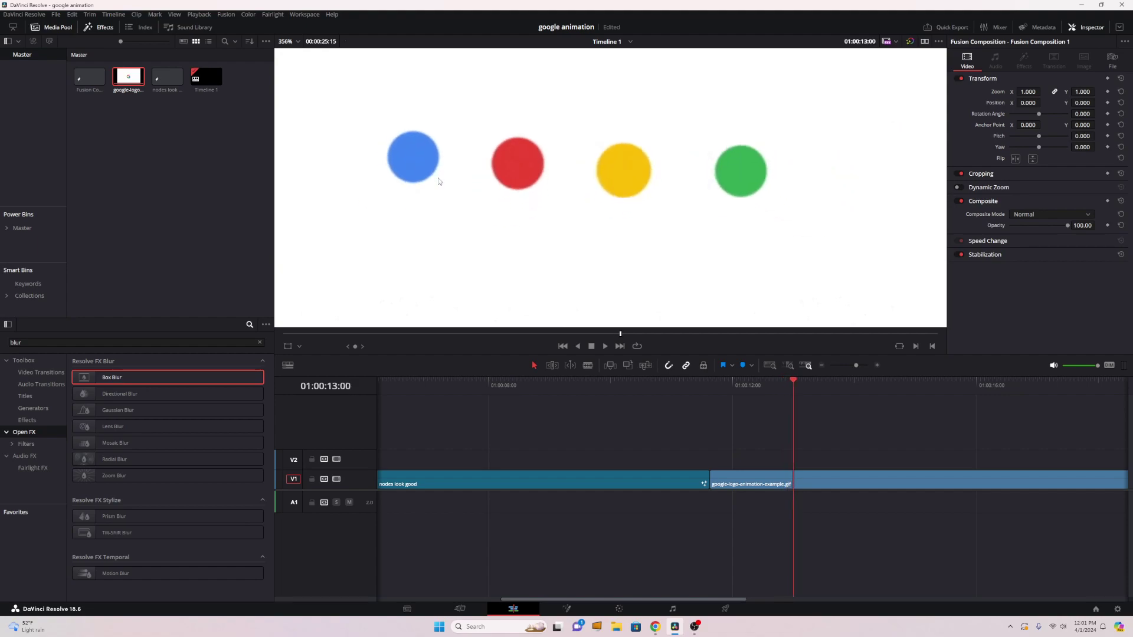
pyautogui.press('Left')
pyautogui.press('Left')
pyautogui.press('Left')
pyautogui.press('Left')
pyautogui.press('Left')
pyautogui.press('Left')
pyautogui.press('Left')
pyautogui.press('Left')
pyautogui.press('Left')
pyautogui.press('Left')
pyautogui.press('Left')
pyautogui.press('Left')
pyautogui.press('Left')
pyautogui.press('Left')
pyautogui.press('Left')
pyautogui.press('Left')
pyautogui.press('Left')
pyautogui.press('Left')
pyautogui.press('Left')
pyautogui.press('Left')
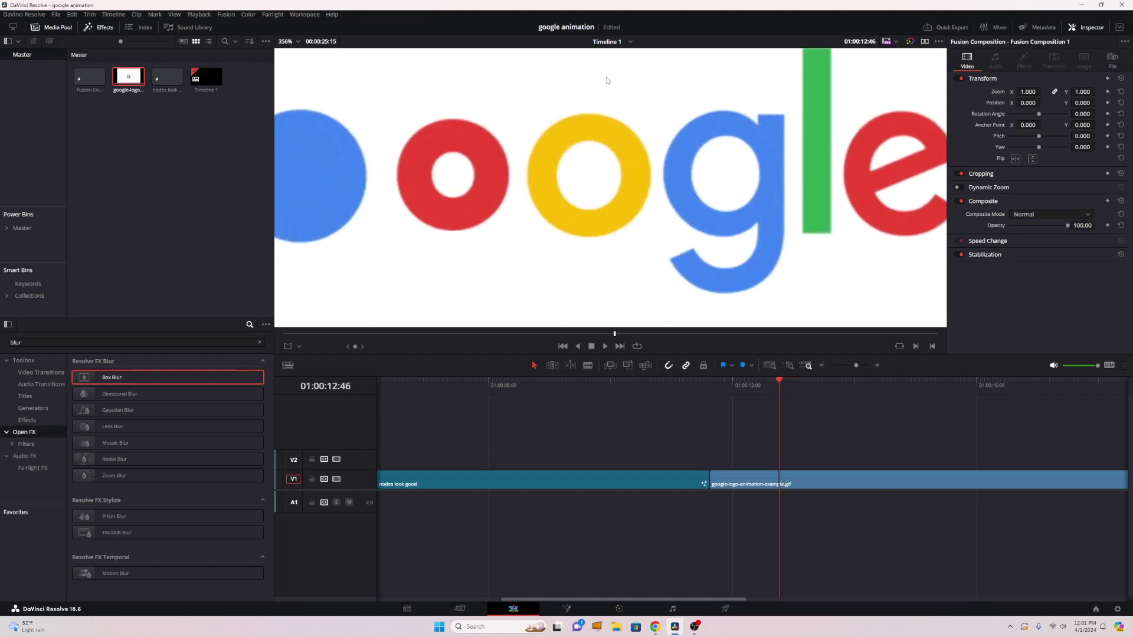
# Step: Replay the reference GIF from its start with the whole logo in view and recheck the G's transformation frames
pyautogui.scroll(-5, 559, 192)
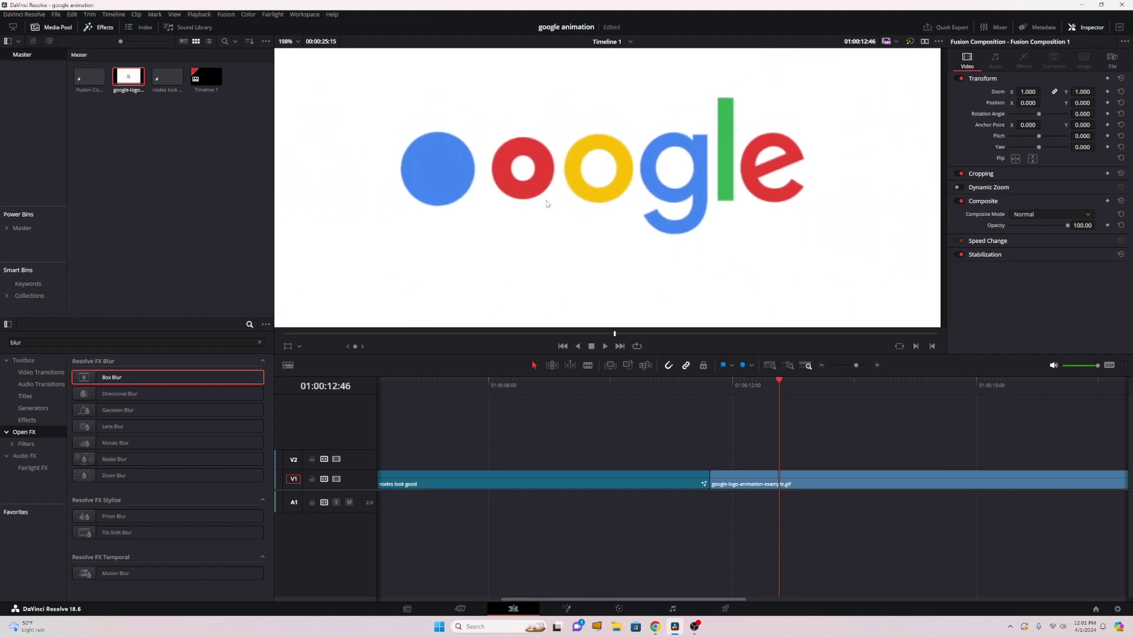
pyautogui.moveTo(794, 408); pyautogui.dragTo(710, 396)
pyautogui.press('space')
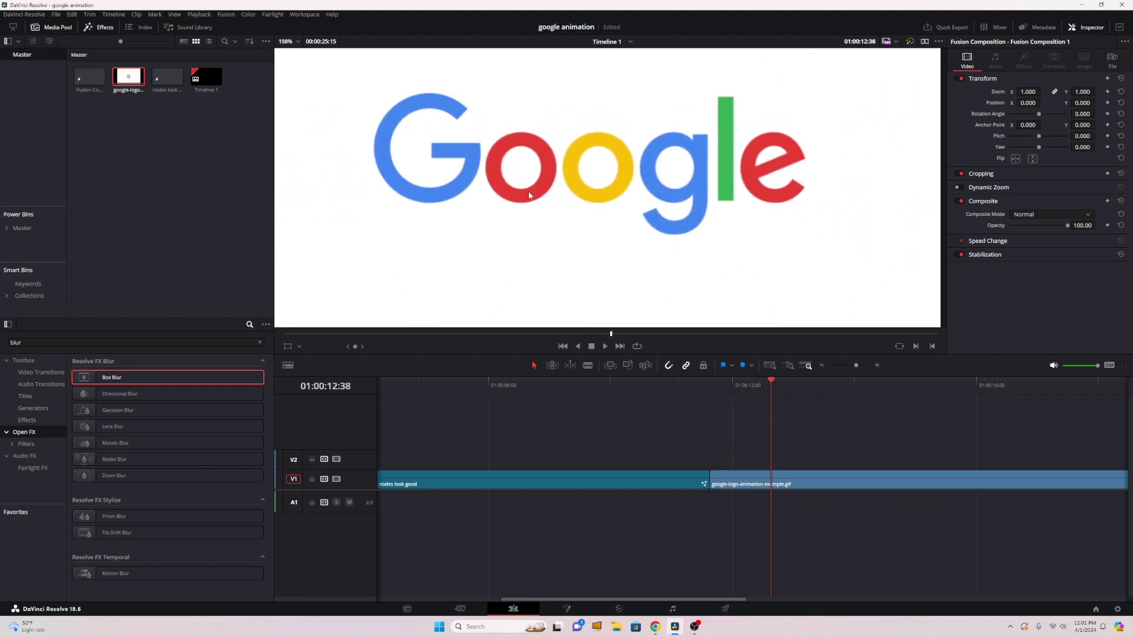
pyautogui.press('Left')
pyautogui.press('Left')
pyautogui.press('Left')
pyautogui.press('Left')
pyautogui.press('Left')
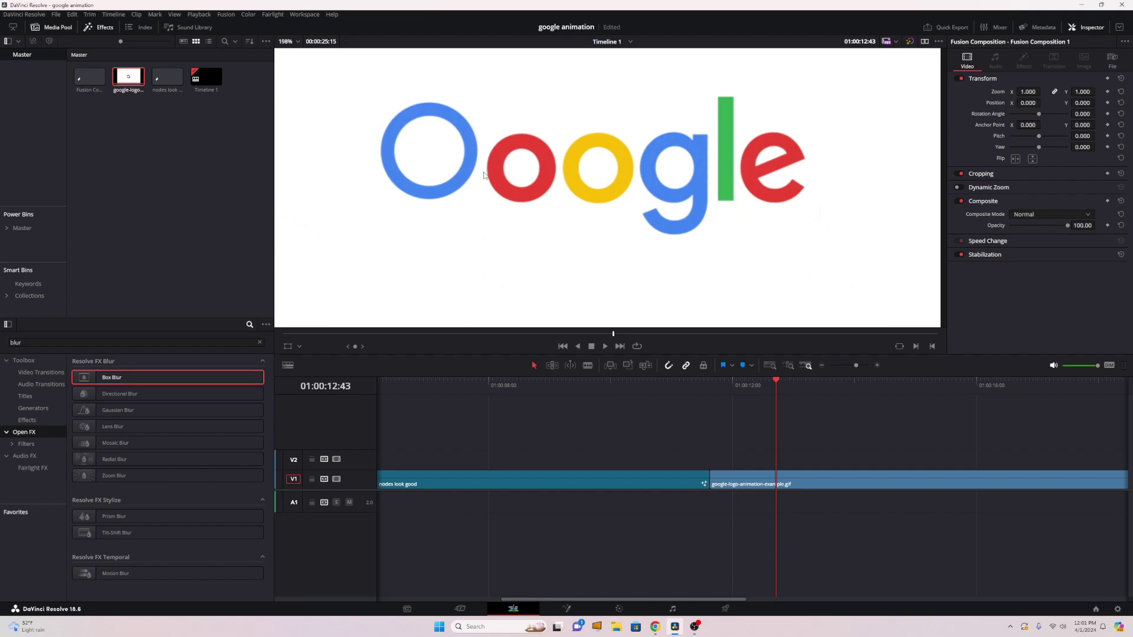
# Step: Step through the frames where the blue G and the two o letters turn into solid circles and examine their shapes
pyautogui.press('Right')
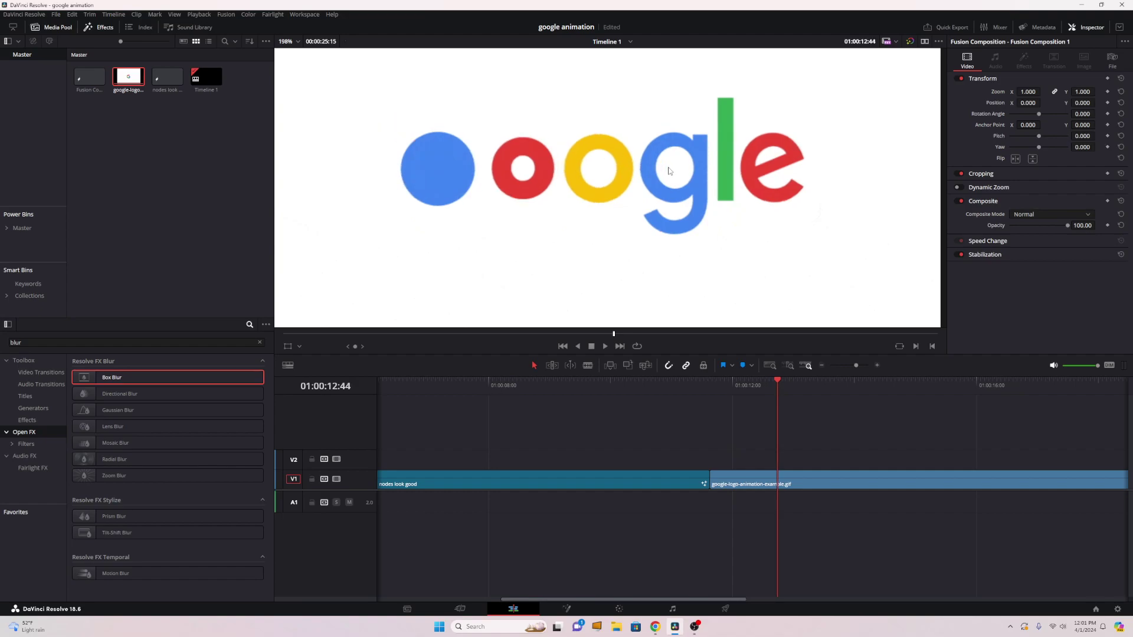
pyautogui.scroll(4, 424, 166)
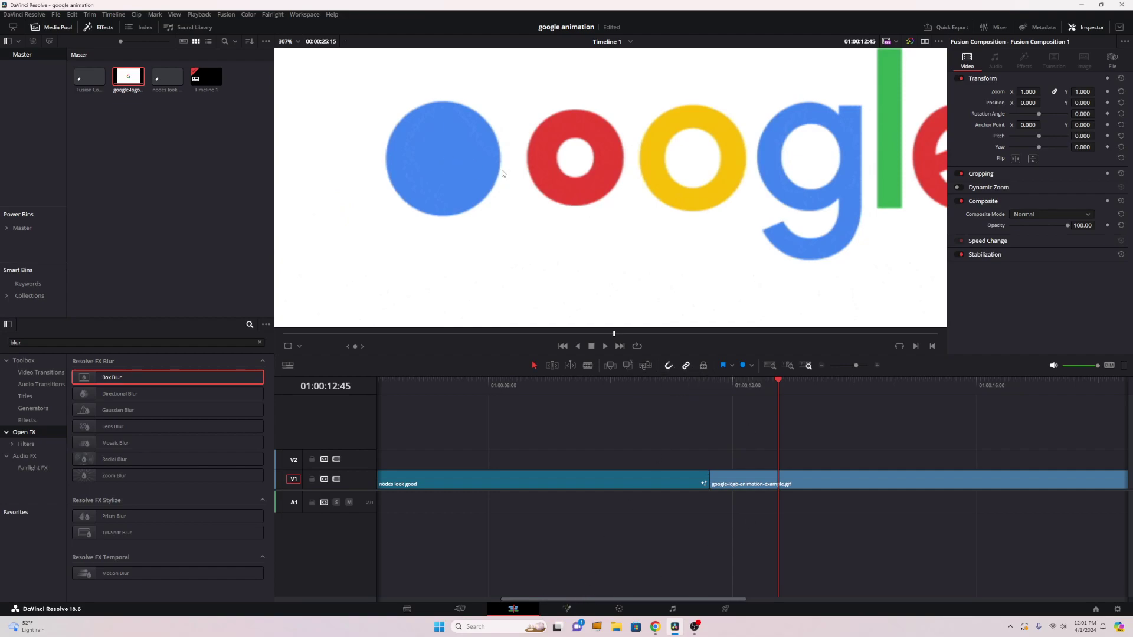
pyautogui.scroll(2, 631, 187)
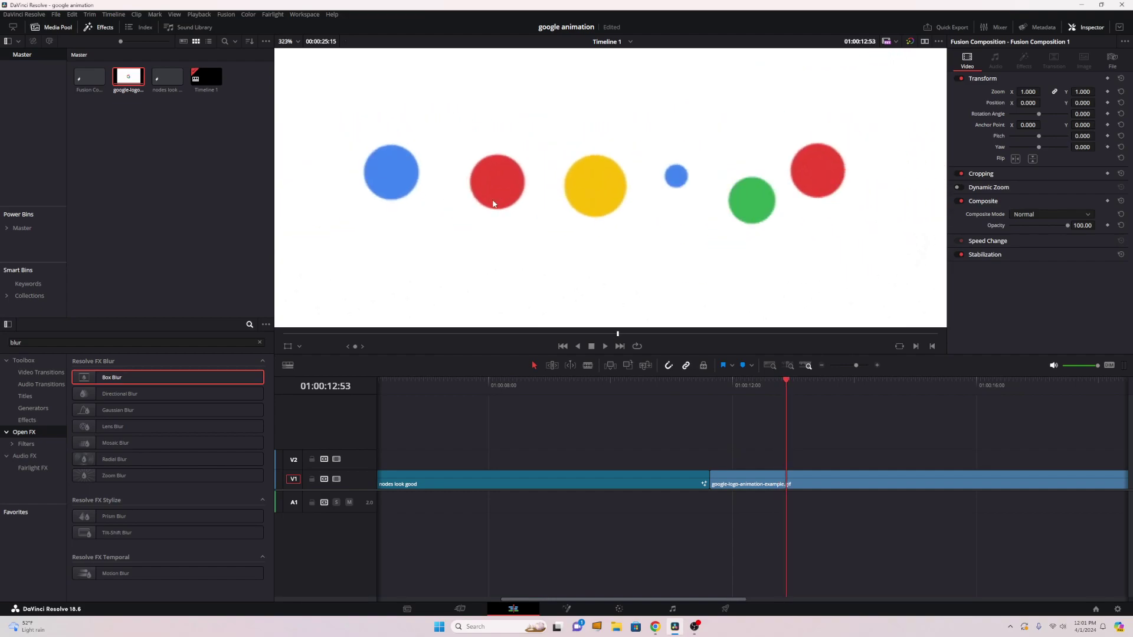
pyautogui.press('Left')
pyautogui.press('Left')
pyautogui.press('Left')
pyautogui.press('Left')
pyautogui.press('Left')
pyautogui.press('Left')
pyautogui.press('Left')
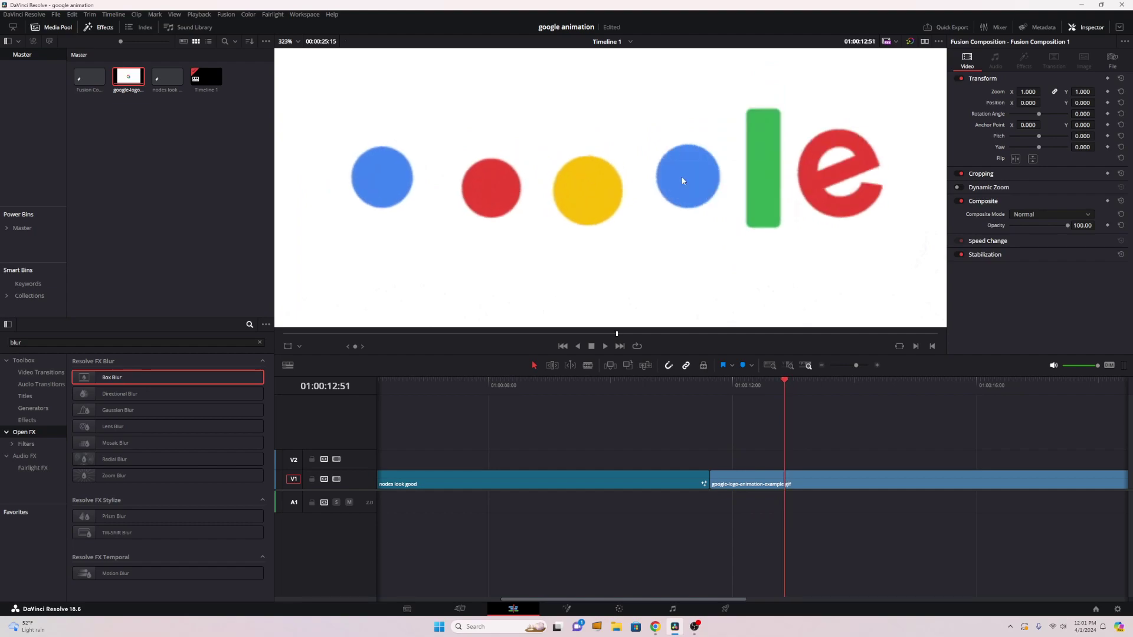
pyautogui.press('Left')
pyautogui.press('Left')
pyautogui.press('Left')
pyautogui.press('Left')
# Step: Advance through the letter-to-dot transition and examine the size and timing of the g, l and e dots
pyautogui.press('Right')
pyautogui.press('Right')
pyautogui.press('Right')
pyautogui.press('Right')
pyautogui.press('Right')
pyautogui.press('Right')
pyautogui.press('Right')
pyautogui.press('Right')
pyautogui.press('Right')
pyautogui.press('Right')
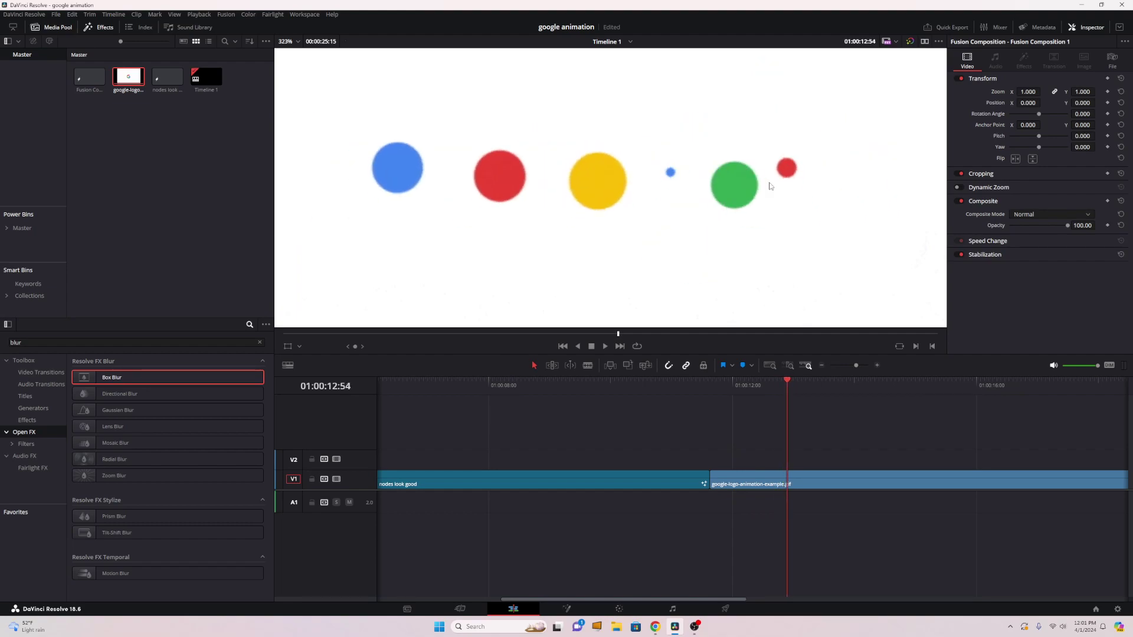
pyautogui.press('Right')
pyautogui.press('Right')
pyautogui.press('Right')
pyautogui.press('Right')
pyautogui.press('Right')
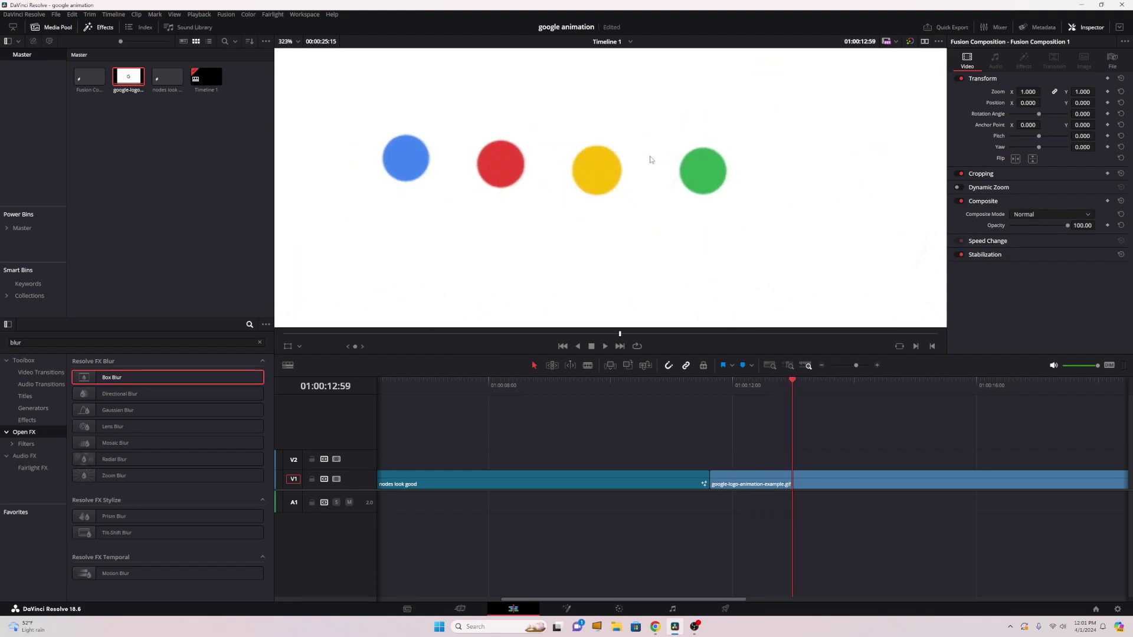
# Step: Continue frame by frame to examine how the blue, red, yellow and green dots settle into a row
pyautogui.press('Right')
pyautogui.press('Right')
pyautogui.press('Right')
pyautogui.press('Right')
pyautogui.press('Right')
pyautogui.press('Right')
pyautogui.press('Right')
pyautogui.press('Right')
pyautogui.press('Right')
pyautogui.press('Right')
pyautogui.press('Right')
pyautogui.press('Right')
pyautogui.press('Right')
pyautogui.press('Right')
pyautogui.press('Right')
pyautogui.press('Right')
pyautogui.press('Right')
pyautogui.press('Right')
pyautogui.press('Right')
pyautogui.press('Right')
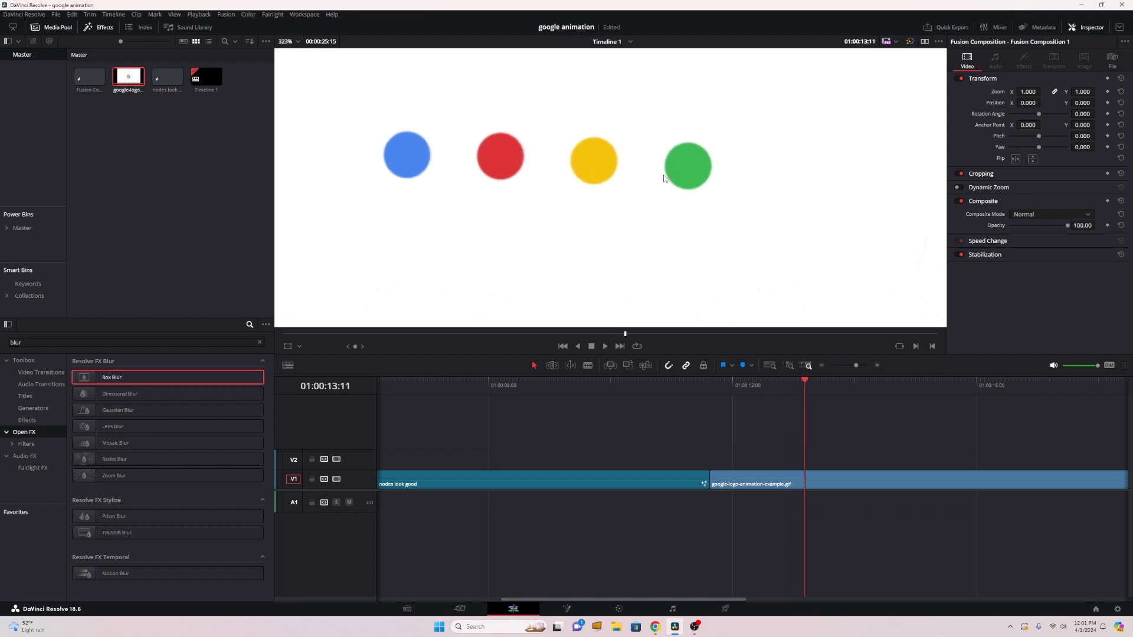
# Step: Step back to the six-dot frames and recheck the dots' sizes and positions before the row forms
pyautogui.press('Left')
pyautogui.press('Left')
pyautogui.press('Left')
pyautogui.press('Left')
pyautogui.press('Left')
pyautogui.press('Left')
pyautogui.press('Left')
pyautogui.press('Left')
pyautogui.press('Left')
pyautogui.press('Left')
pyautogui.press('Left')
pyautogui.press('Left')
pyautogui.press('Left')
pyautogui.press('Left')
pyautogui.press('Left')
pyautogui.press('Left')
pyautogui.press('Left')
pyautogui.press('Left')
pyautogui.press('Left')
pyautogui.press('Left')
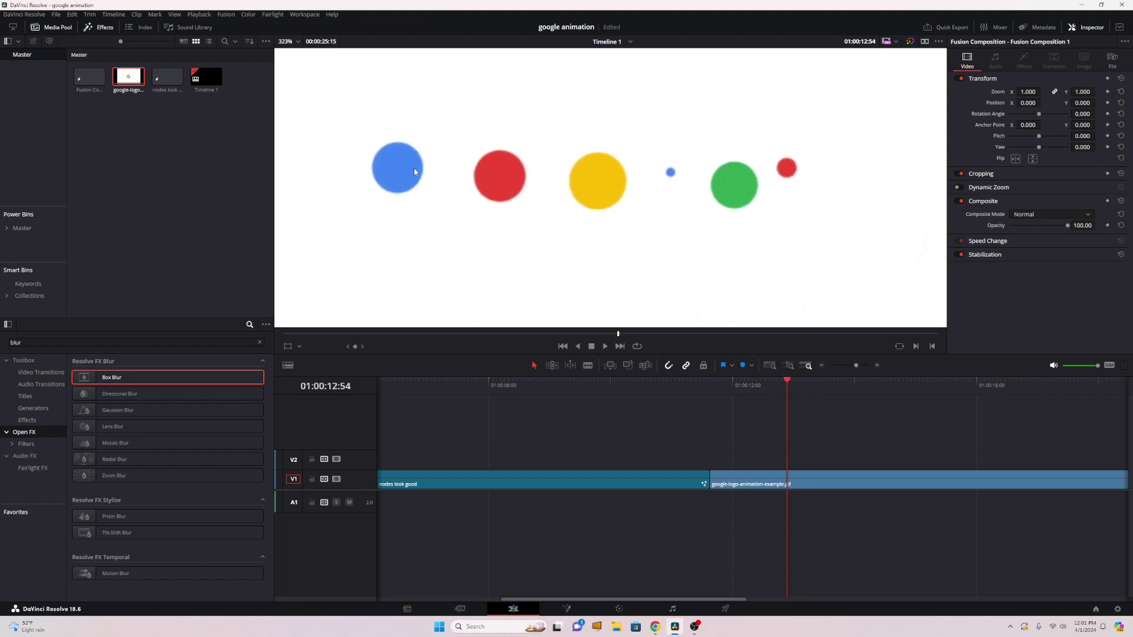
# Step: Step forward through the four-dot section and examine the dots' staggered up-and-down wave motion
pyautogui.press('Right')
pyautogui.press('Right')
pyautogui.press('Right')
pyautogui.press('Right')
pyautogui.press('Right')
pyautogui.press('Right')
pyautogui.press('Right')
pyautogui.press('Right')
pyautogui.press('Right')
pyautogui.press('Right')
pyautogui.press('Right')
pyautogui.press('Right')
pyautogui.press('Right')
pyautogui.press('Right')
pyautogui.press('Right')
pyautogui.press('Right')
pyautogui.press('Right')
pyautogui.press('Right')
pyautogui.press('Right')
pyautogui.press('Right')
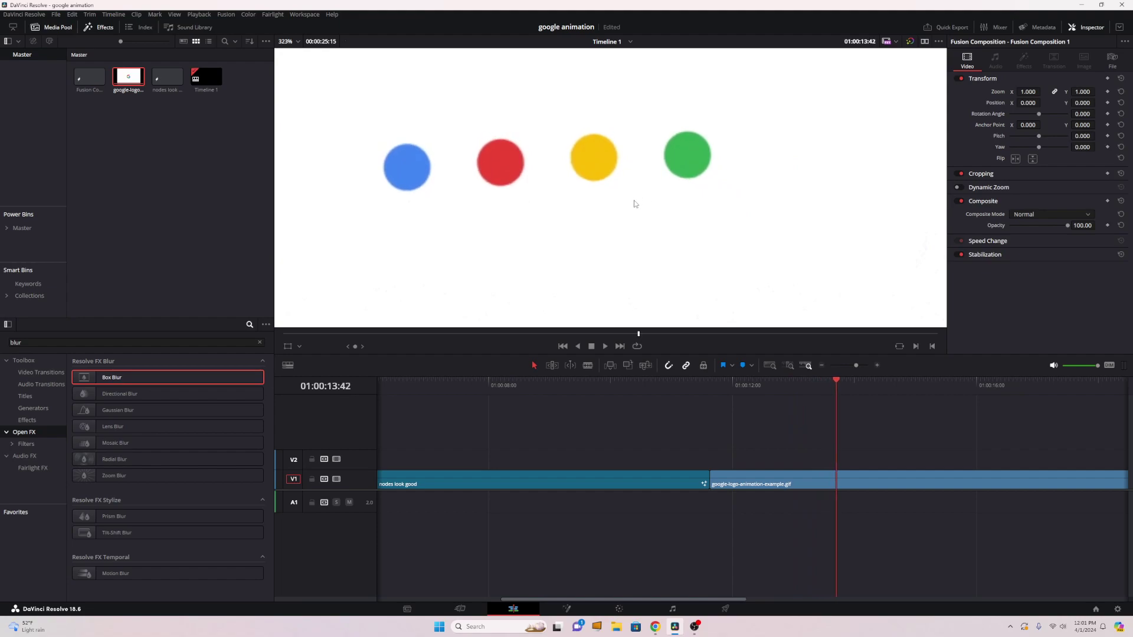
# Step: Step back and forth across the end of the dot wave to examine how the four dots start to swirl
pyautogui.press('Right')
pyautogui.press('Right')
pyautogui.press('Right')
pyautogui.press('Right')
pyautogui.press('Right')
pyautogui.press('Right')
pyautogui.press('Right')
pyautogui.press('Right')
pyautogui.press('Right')
pyautogui.press('Right')
pyautogui.press('Right')
pyautogui.press('Right')
pyautogui.press('Right')
pyautogui.press('Right')
pyautogui.press('Right')
pyautogui.press('Left')
pyautogui.press('Left')
pyautogui.press('Left')
pyautogui.press('Left')
pyautogui.press('Left')
pyautogui.press('Left')
pyautogui.press('Left')
pyautogui.press('Left')
pyautogui.press('Left')
pyautogui.press('Left')
pyautogui.press('Left')
pyautogui.press('Left')
pyautogui.press('Left')
pyautogui.press('Left')
pyautogui.press('Left')
pyautogui.press('Left')
pyautogui.press('Left')
pyautogui.press('Left')
pyautogui.press('Left')
pyautogui.press('Left')
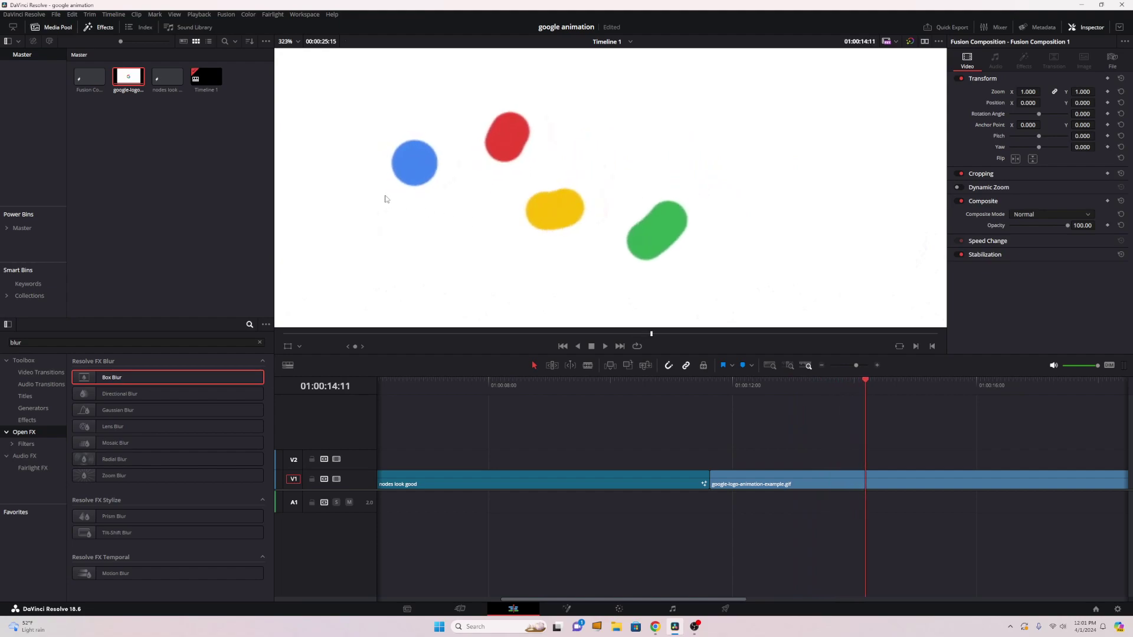
# Step: Recheck the frames between the dot wave and the swirl to compare each dot's vertical offset and timing
pyautogui.press('Right')
pyautogui.press('Right')
pyautogui.press('Right')
pyautogui.press('Right')
pyautogui.press('Right')
pyautogui.press('Right')
pyautogui.press('Right')
pyautogui.press('Right')
pyautogui.press('Right')
pyautogui.press('Right')
pyautogui.press('Right')
pyautogui.press('Right')
pyautogui.press('Right')
pyautogui.press('Right')
pyautogui.press('Right')
pyautogui.press('Right')
pyautogui.press('Right')
pyautogui.press('Right')
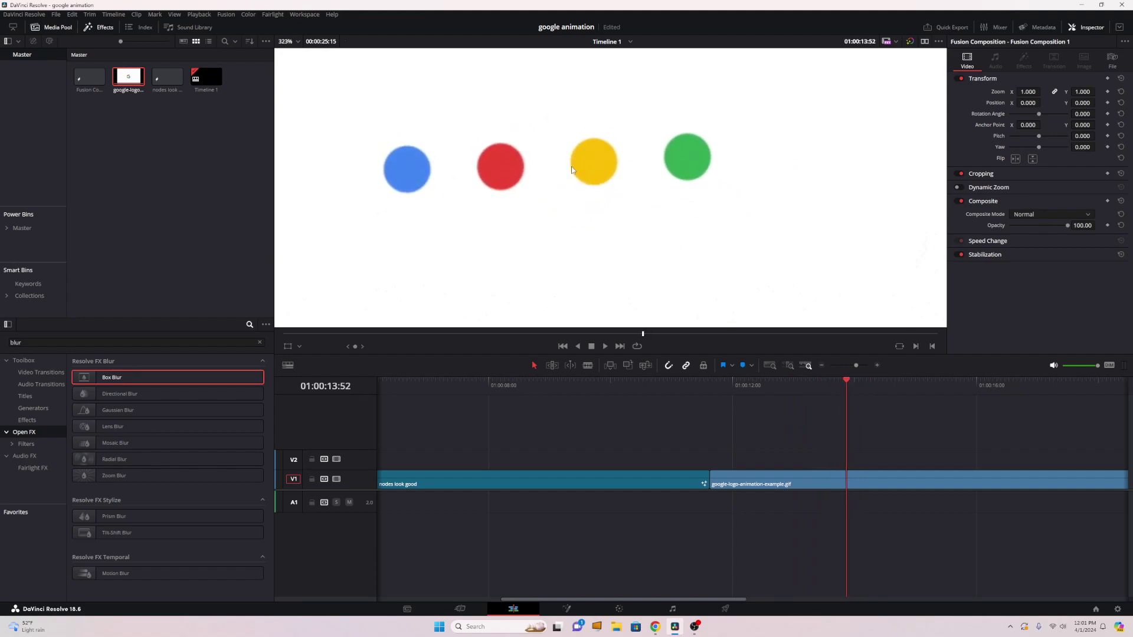
# Step: Step back and forth around 01:00:13:54 to examine the red and yellow dots' rise and fall relative to their neighbours
pyautogui.press('Left')
pyautogui.press('Left')
pyautogui.press('Left')
pyautogui.press('Left')
pyautogui.press('Left')
pyautogui.press('Left')
pyautogui.press('Left')
pyautogui.press('Left')
pyautogui.press('Left')
pyautogui.press('Left')
pyautogui.press('Left')
pyautogui.press('Left')
pyautogui.press('Left')
pyautogui.press('Left')
pyautogui.press('Left')
pyautogui.press('Left')
pyautogui.press('Left')
pyautogui.press('Left')
pyautogui.press('Left')
pyautogui.press('Left')
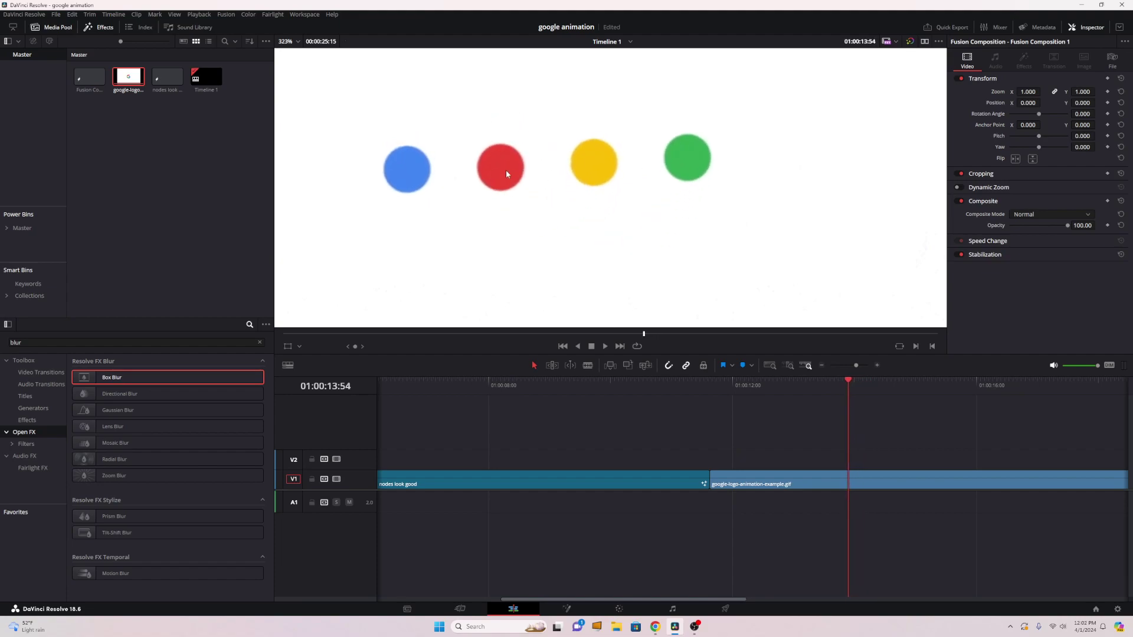
pyautogui.press('Left')
pyautogui.press('Left')
pyautogui.press('Left')
pyautogui.press('Left')
pyautogui.press('Left')
pyautogui.press('Left')
pyautogui.press('Right')
pyautogui.press('Right')
pyautogui.press('Right')
pyautogui.press('Right')
pyautogui.press('Right')
pyautogui.press('Right')
pyautogui.press('Right')
# Step: Step back through the four-dot wave to 01:00:13:17 and examine how the motion passes from dot to dot
pyautogui.press('Left')
pyautogui.press('Left')
pyautogui.press('Left')
pyautogui.press('Left')
pyautogui.press('Left')
pyautogui.press('Left')
pyautogui.press('Left')
pyautogui.press('Left')
pyautogui.press('Left')
pyautogui.press('Left')
pyautogui.press('Left')
pyautogui.press('Left')
pyautogui.press('Left')
pyautogui.press('Left')
pyautogui.press('Left')
pyautogui.press('Left')
pyautogui.press('Left')
pyautogui.press('Left')
pyautogui.press('Left')
pyautogui.press('Left')
pyautogui.press('Left')
pyautogui.press('Left')
pyautogui.press('Left')
pyautogui.press('Left')
pyautogui.press('Left')
pyautogui.press('Left')
pyautogui.press('Left')
pyautogui.press('Left')
pyautogui.press('Left')
pyautogui.press('Left')
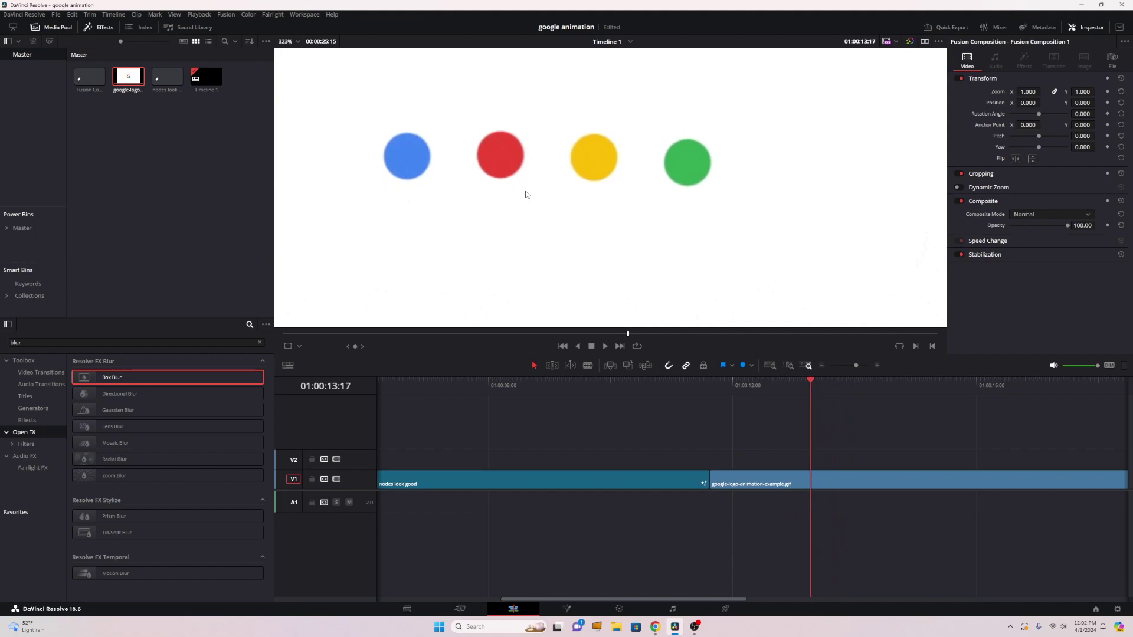
# Step: Step forward from 01:00:13:17 to examine the order in which the four dots change direction
pyautogui.press('Right')
pyautogui.press('Right')
pyautogui.press('Right')
pyautogui.press('Right')
pyautogui.press('Right')
pyautogui.press('Right')
pyautogui.press('Right')
pyautogui.press('Right')
pyautogui.press('Right')
pyautogui.press('Right')
pyautogui.press('Right')
pyautogui.press('Right')
pyautogui.press('Right')
pyautogui.press('Right')
pyautogui.press('Right')
pyautogui.press('Right')
pyautogui.press('Right')
pyautogui.press('Right')
pyautogui.press('Right')
pyautogui.press('Right')
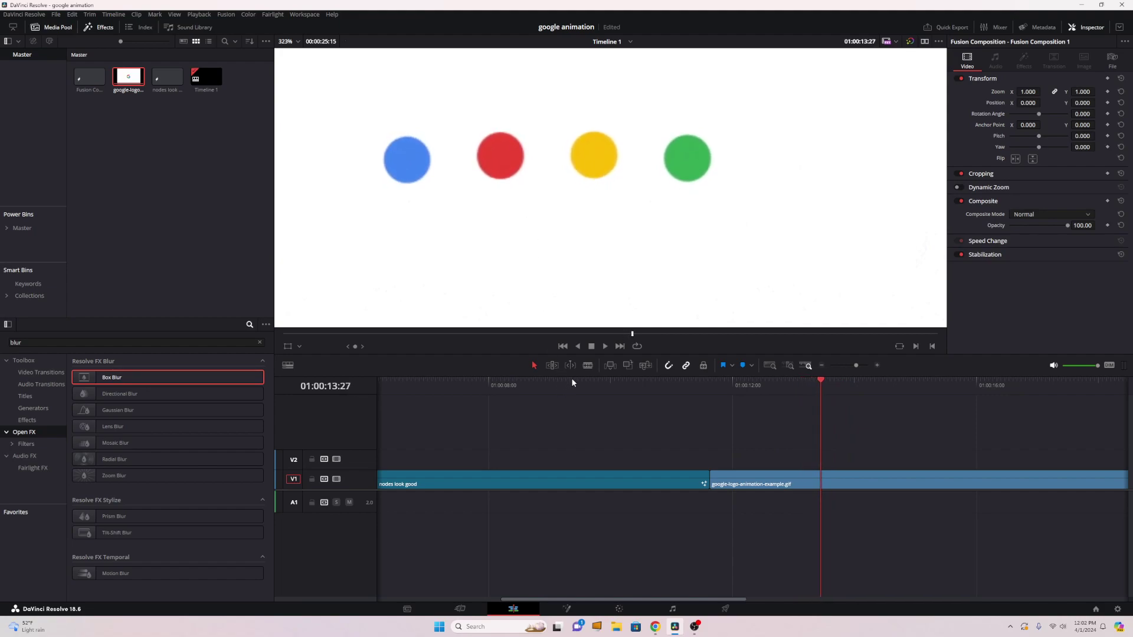
pyautogui.press('Right')
pyautogui.press('Right')
pyautogui.press('Right')
pyautogui.press('Right')
pyautogui.press('Right')
pyautogui.press('Right')
# Step: Step repeatedly across the same dot-wave frames to compare the timing delay between neighbouring dots
pyautogui.press('Left')
pyautogui.press('Left')
pyautogui.press('Left')
pyautogui.press('Left')
pyautogui.press('Left')
pyautogui.press('Left')
pyautogui.press('Left')
pyautogui.press('Left')
pyautogui.press('Left')
pyautogui.press('Left')
pyautogui.press('Left')
pyautogui.press('Left')
pyautogui.press('Left')
pyautogui.press('Left')
pyautogui.press('Left')
pyautogui.press('Left')
pyautogui.press('Left')
pyautogui.press('Left')
pyautogui.press('Left')
pyautogui.press('Left')
pyautogui.press('Right')
pyautogui.press('Right')
pyautogui.press('Right')
pyautogui.press('Right')
pyautogui.press('Right')
pyautogui.press('Right')
pyautogui.press('Left')
pyautogui.press('Left')
pyautogui.press('Right')
pyautogui.press('Right')
pyautogui.press('Left')
pyautogui.press('Left')
pyautogui.press('Left')
# Step: Examine the four dots in close-up at 01:00:13:59 to compare their vertical offsets
pyautogui.scroll(4, 543, 174)
pyautogui.press('Right')
pyautogui.press('Right')
pyautogui.press('Right')
pyautogui.press('Left')
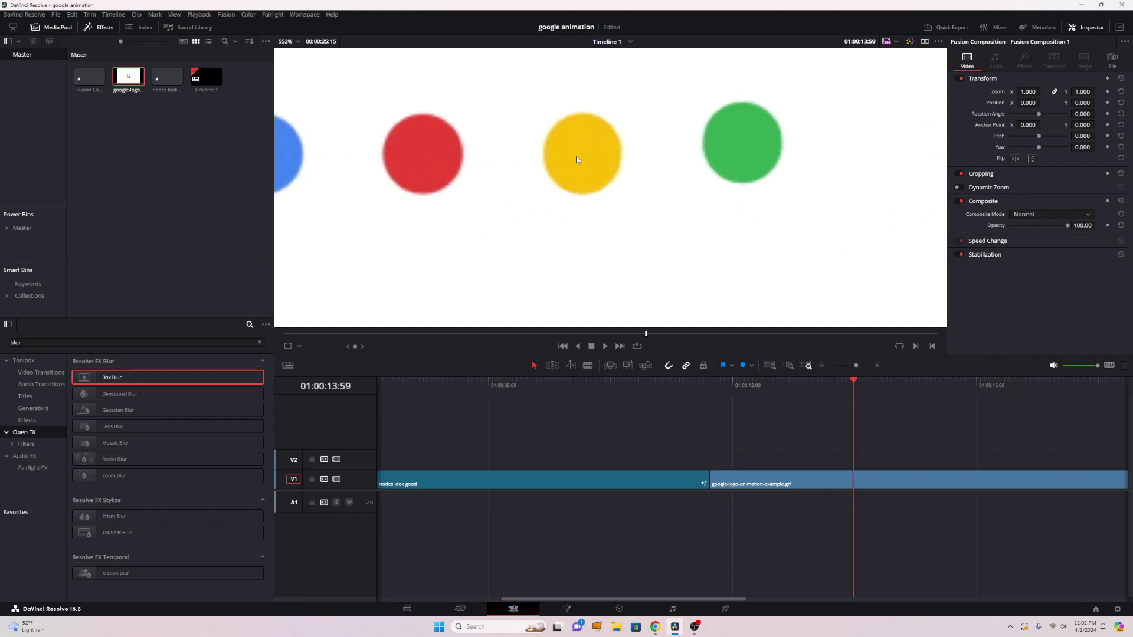
pyautogui.moveTo(530, 180); pyautogui.dragTo(644, 179)
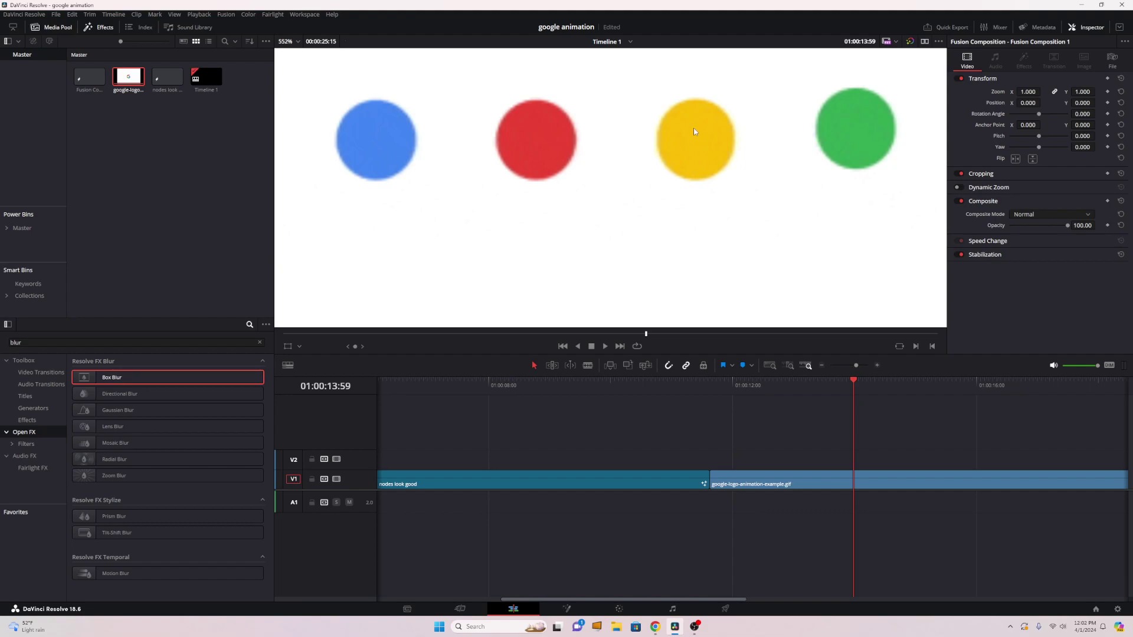
# Step: Play the reference clip through to the full logo and return to the six-dot frames at 01:00:12:54
pyautogui.press('space')
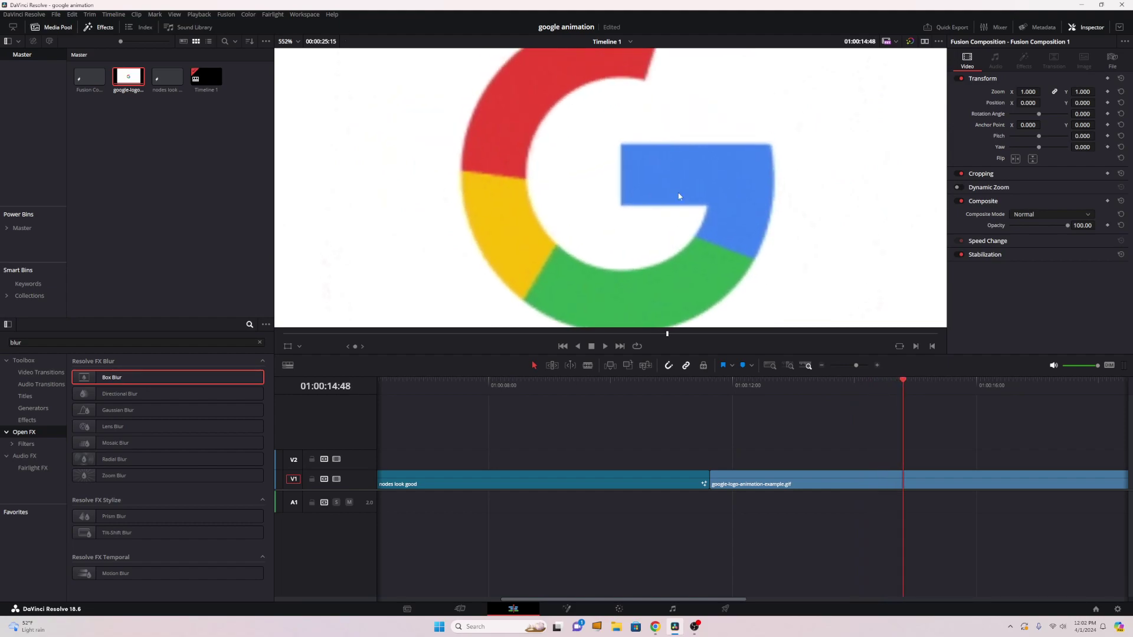
pyautogui.press('super')
pyautogui.press('super')
pyautogui.scroll(-3, 623, 192)
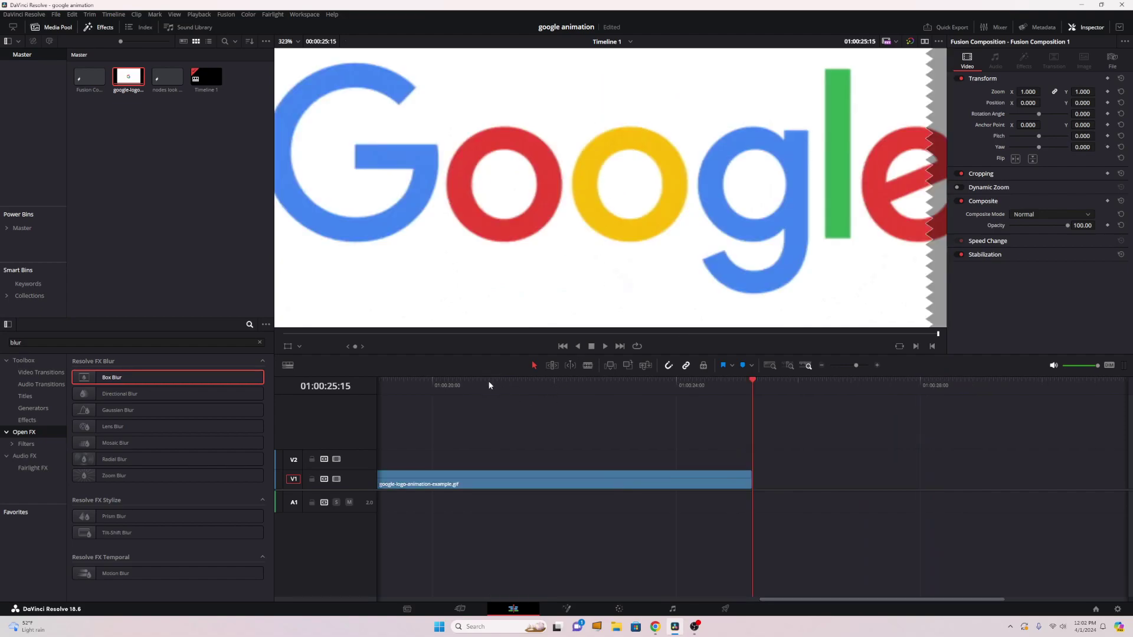
pyautogui.moveTo(489, 384); pyautogui.dragTo(393, 384)
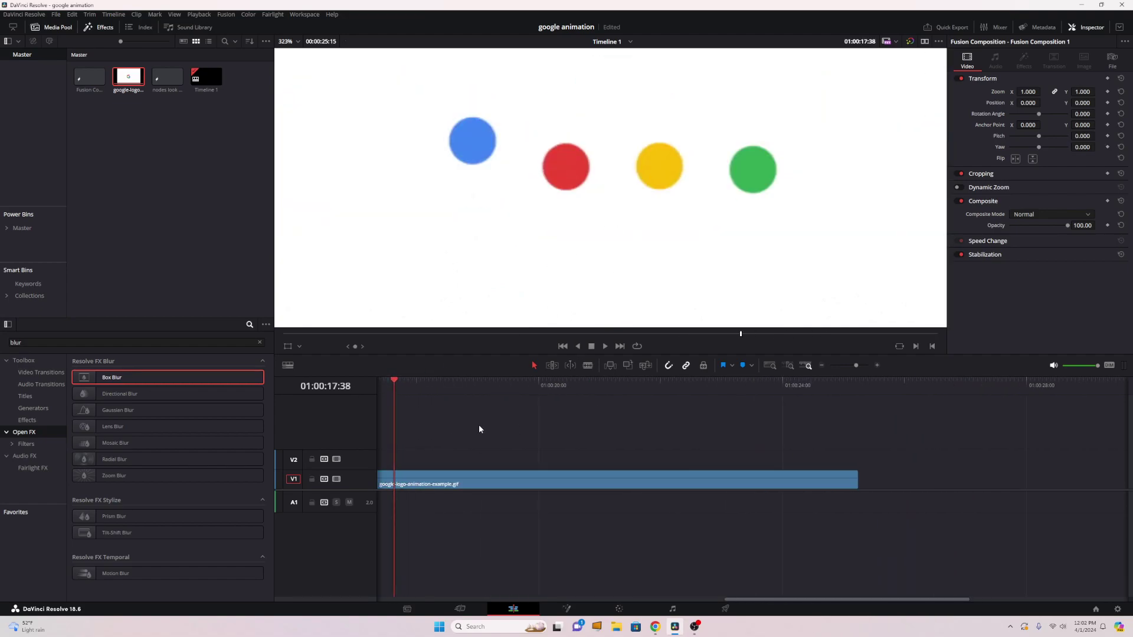
pyautogui.scroll(-6, 480, 425)
pyautogui.moveTo(525, 385); pyautogui.dragTo(515, 395)
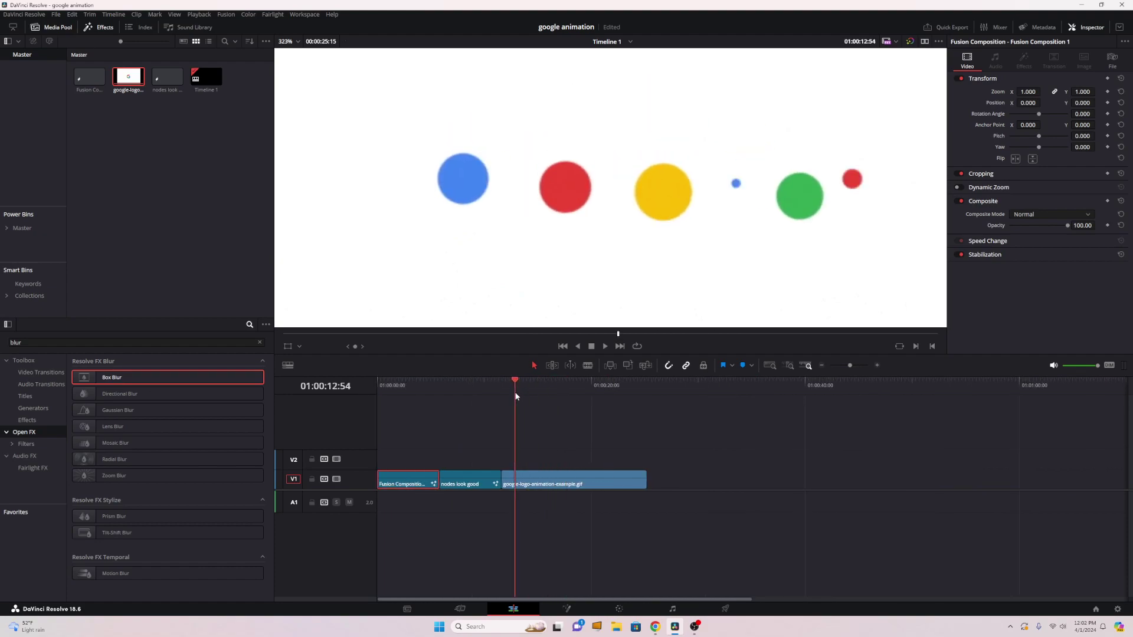
# Step: Open the second clip's composition on the Fusion page and bring its loose, unconnected nodes into close view
pyautogui.click(568, 609)
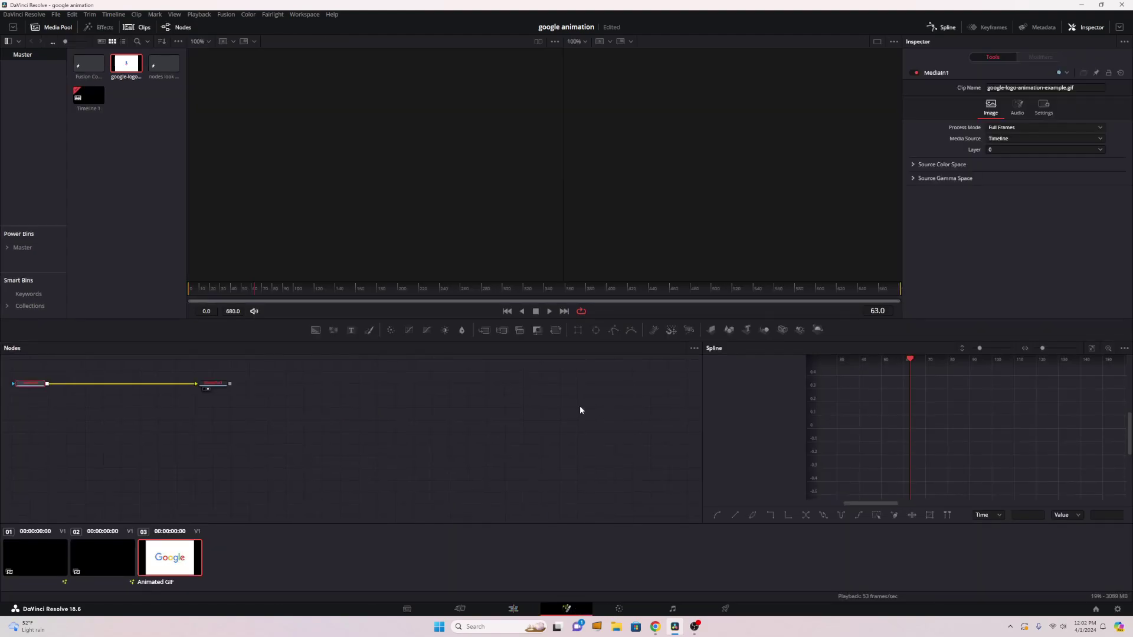
pyautogui.click(107, 559)
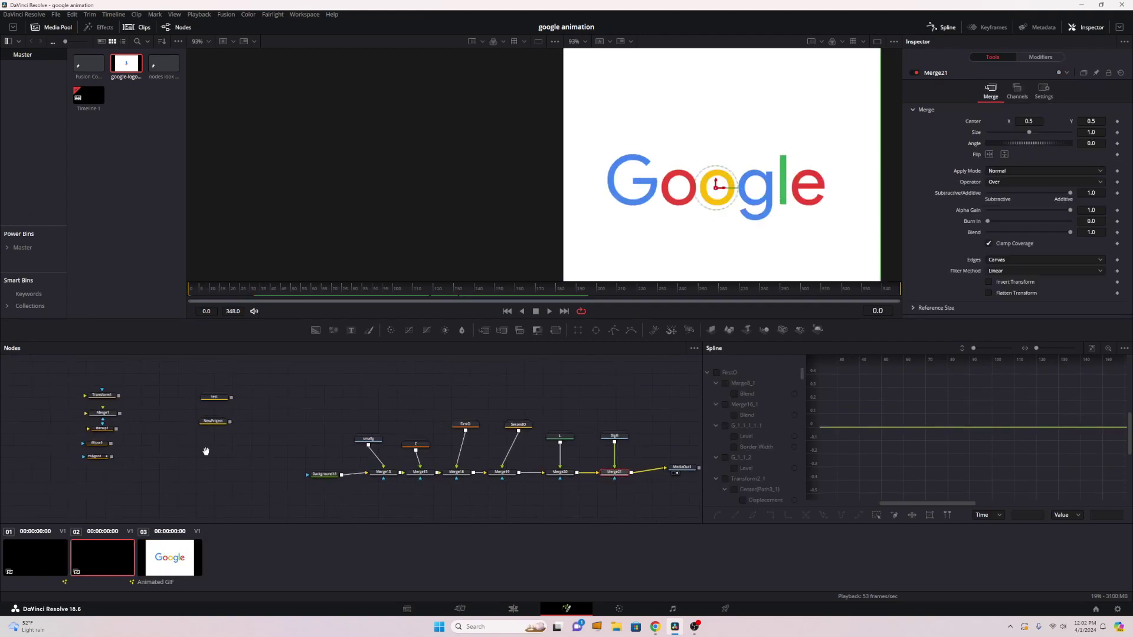
pyautogui.scroll(5, 339, 421)
pyautogui.moveTo(339, 421); pyautogui.dragTo(549, 382)
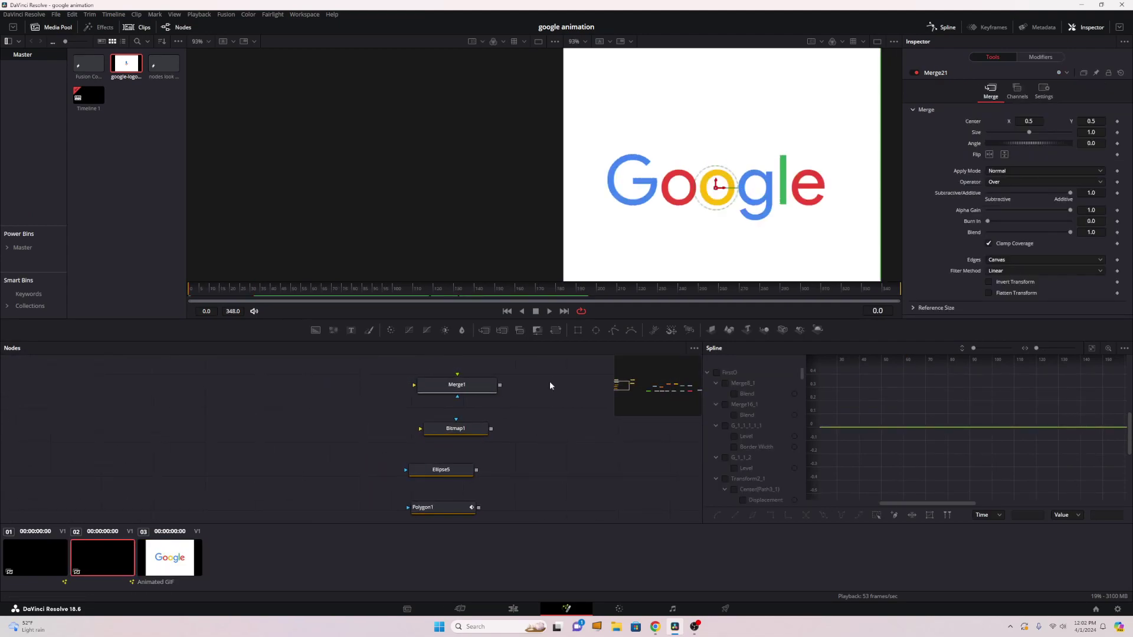
pyautogui.scroll(-3, 548, 386)
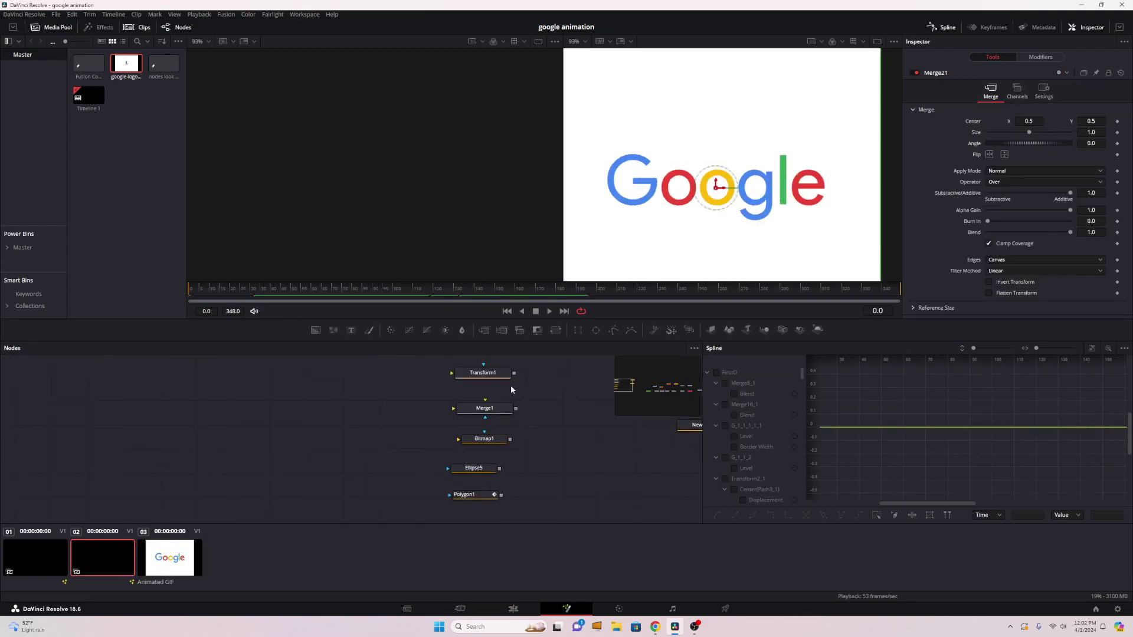
# Step: Inspect the settings of the loose Transform, Merge, Bitmap, Ellipse and Polygon nodes one after another
pyautogui.click(497, 374)
pyautogui.click(491, 409)
pyautogui.click(485, 441)
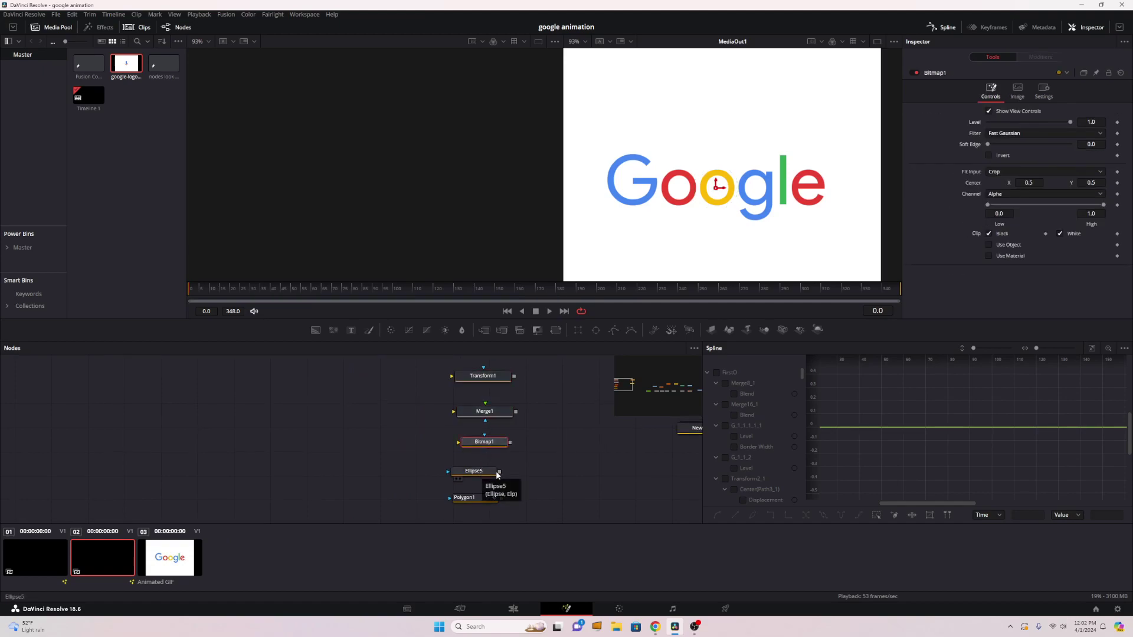
pyautogui.click(480, 472)
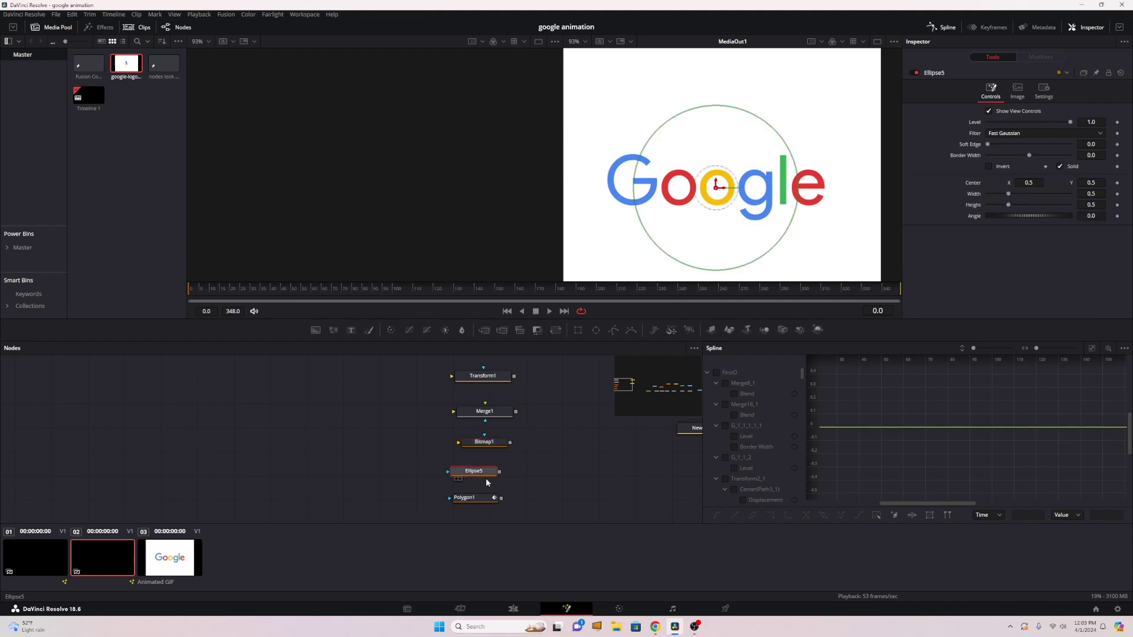
pyautogui.click(475, 498)
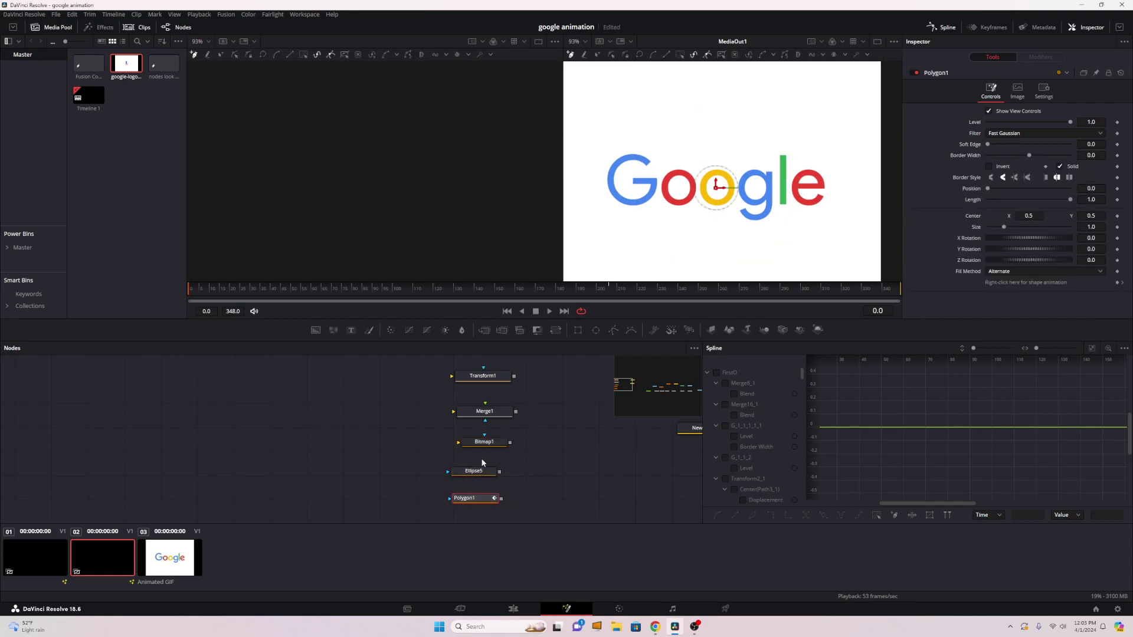
pyautogui.click(488, 382)
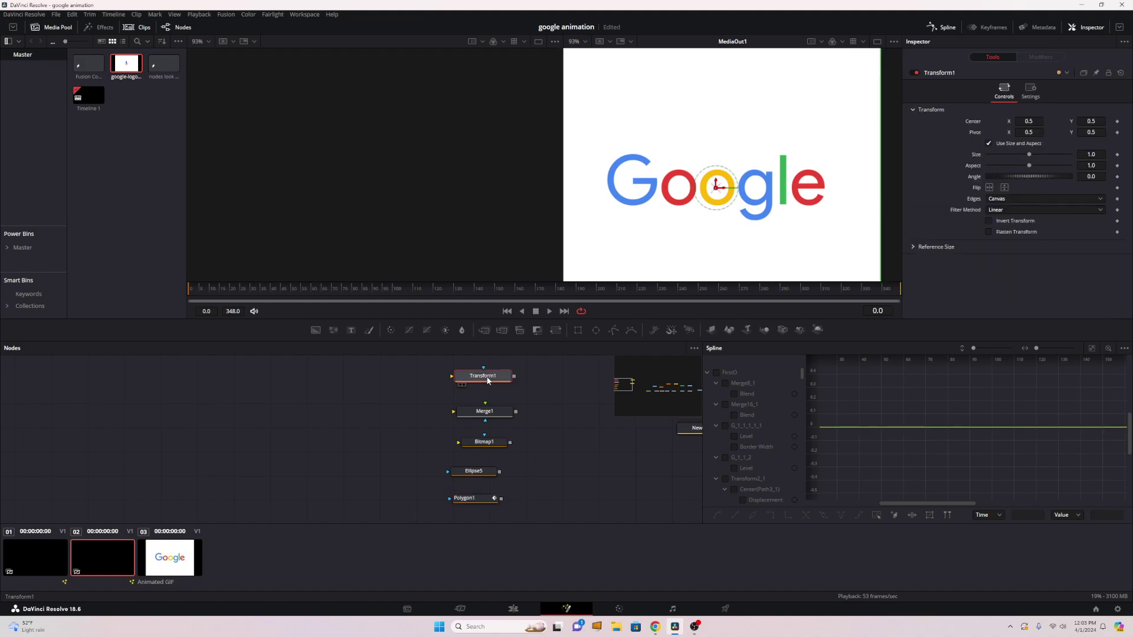
pyautogui.click(483, 413)
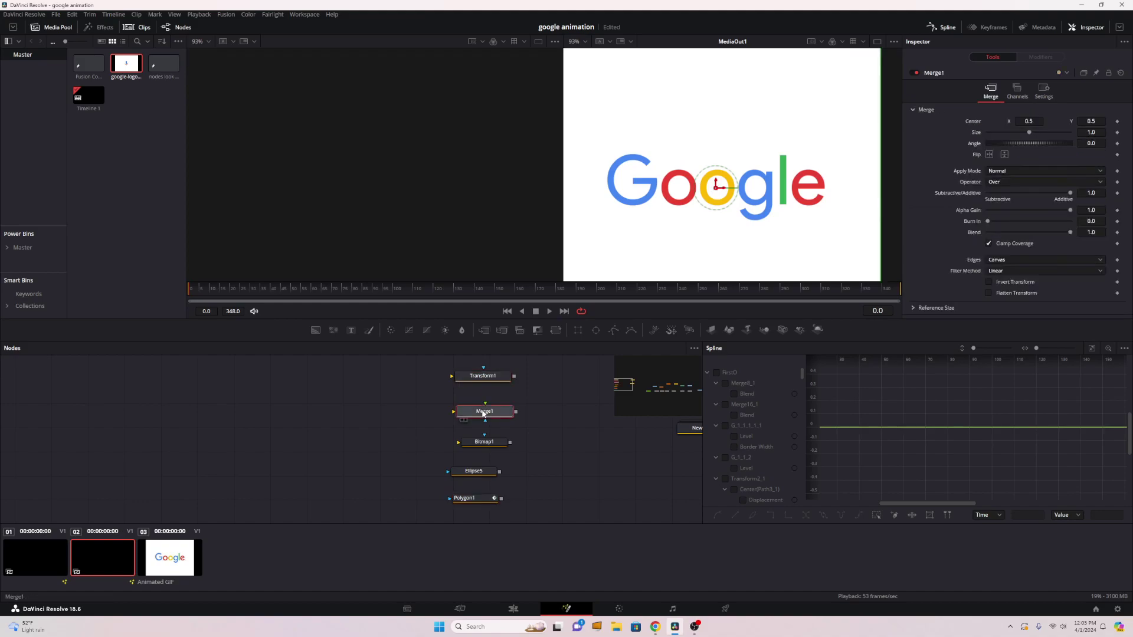
# Step: Move the Ellipse5 and Polygon1 nodes out of the column, placing them separately beside the Bitmap node
pyautogui.click(477, 477)
pyautogui.moveTo(466, 463); pyautogui.dragTo(379, 427)
pyautogui.moveTo(485, 502); pyautogui.dragTo(381, 488)
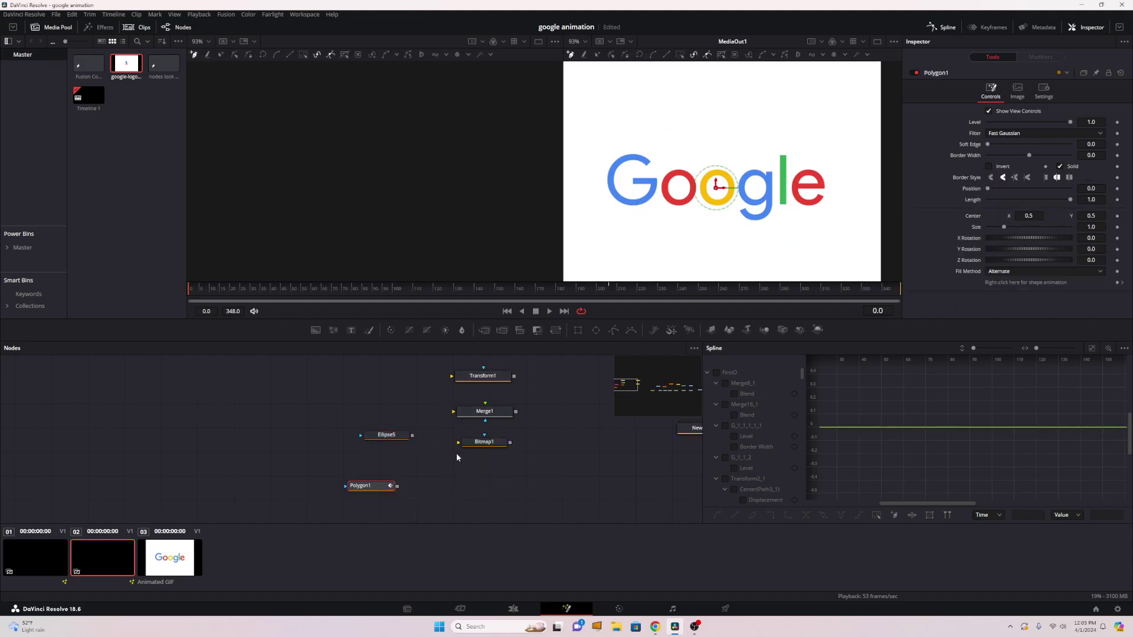
pyautogui.moveTo(556, 391); pyautogui.dragTo(491, 407)
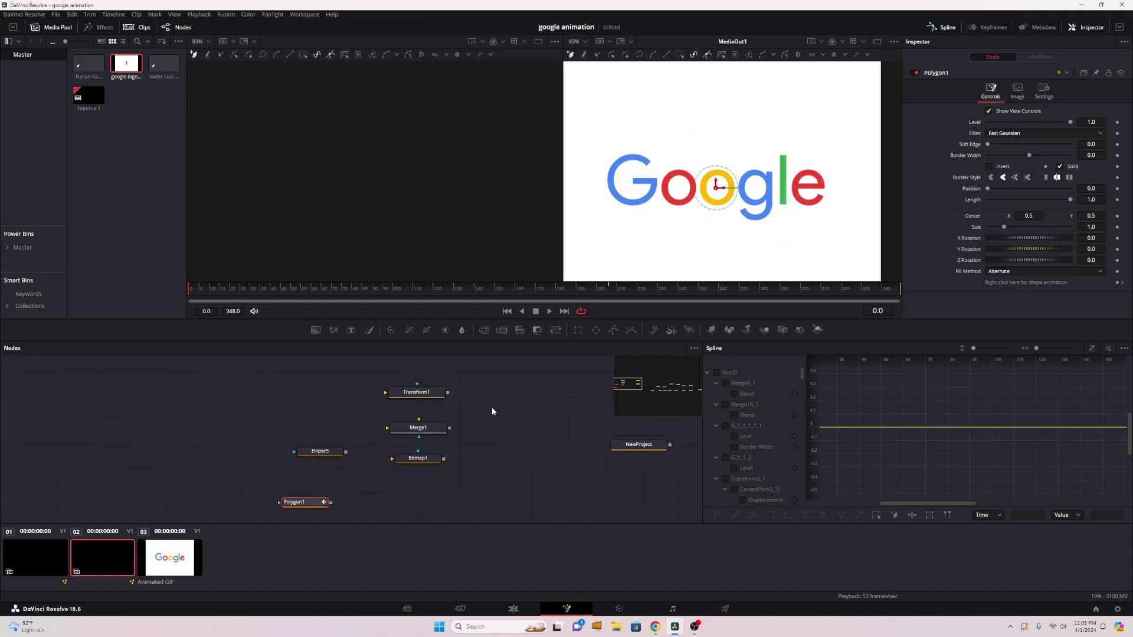
# Step: Add a Background node below the Bitmap node, mask it with Ellipse5, and show it in the empty viewer
pyautogui.moveTo(319, 330); pyautogui.dragTo(410, 491)
pyautogui.moveTo(348, 454); pyautogui.dragTo(378, 491)
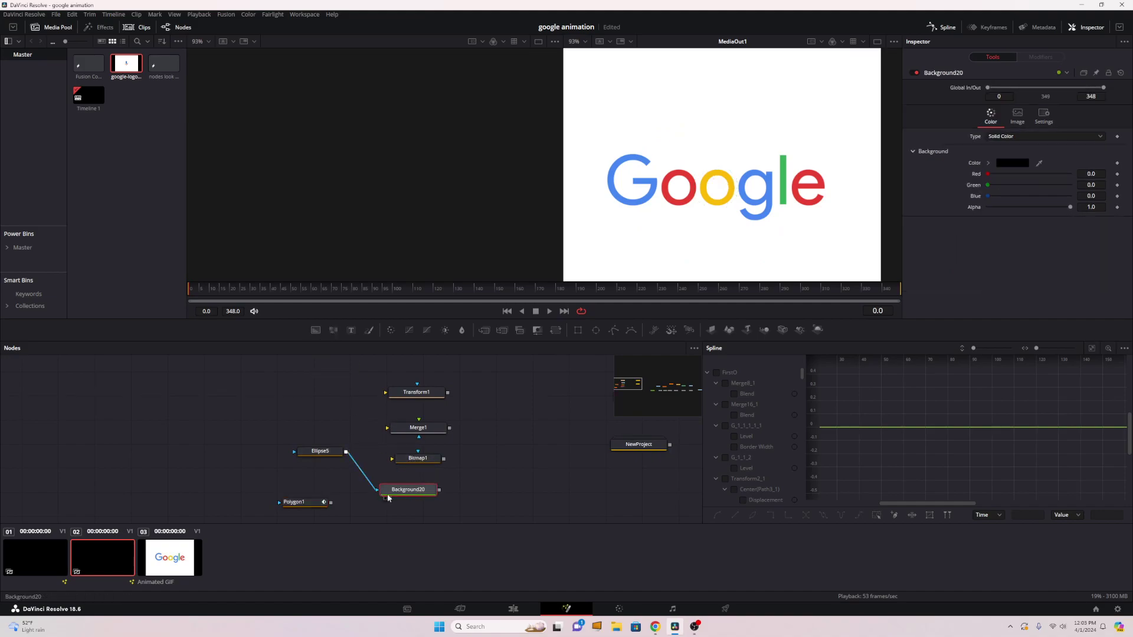
pyautogui.click(384, 499)
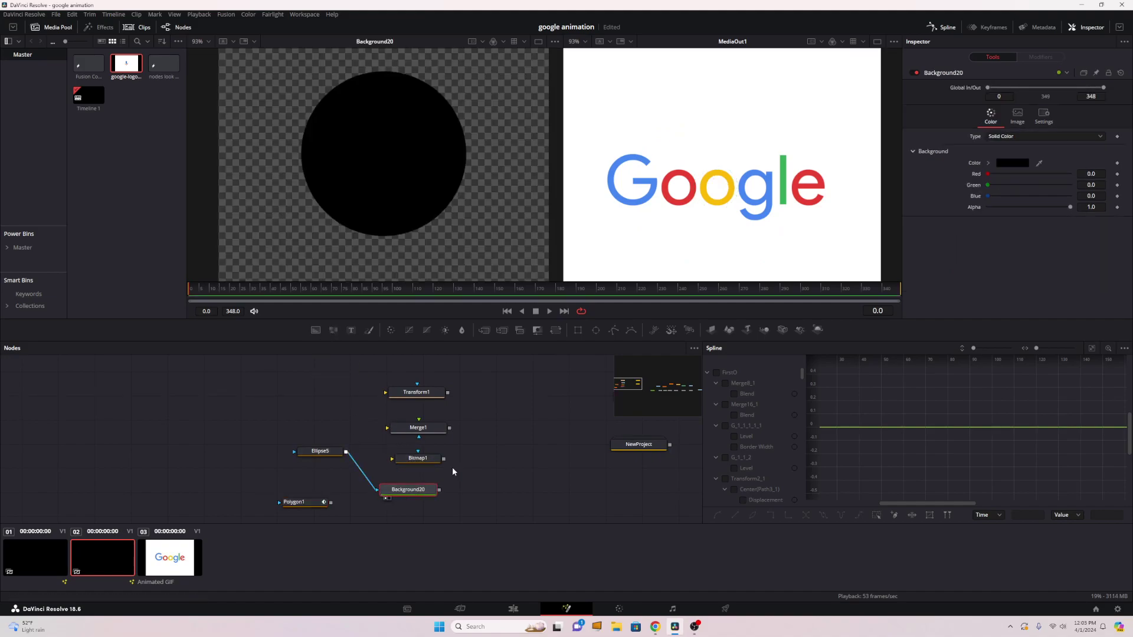
pyautogui.click(322, 452)
pyautogui.moveTo(1008, 205); pyautogui.dragTo(957, 254)
pyautogui.hotkey('ctrl', 'z')
# Step: Mask Background20 with Polygon1 and draw an open four-point path with one curved corner across the frame
pyautogui.moveTo(372, 479)
pyautogui.mouseDown()
pyautogui.moveTo(346, 506)
pyautogui.moveTo(377, 489)
pyautogui.mouseUp()
pyautogui.click(269, 188)
pyautogui.click(395, 242)
pyautogui.moveTo(462, 81); pyautogui.dragTo(418, 92)
pyautogui.moveTo(340, 105); pyautogui.dragTo(279, 118)
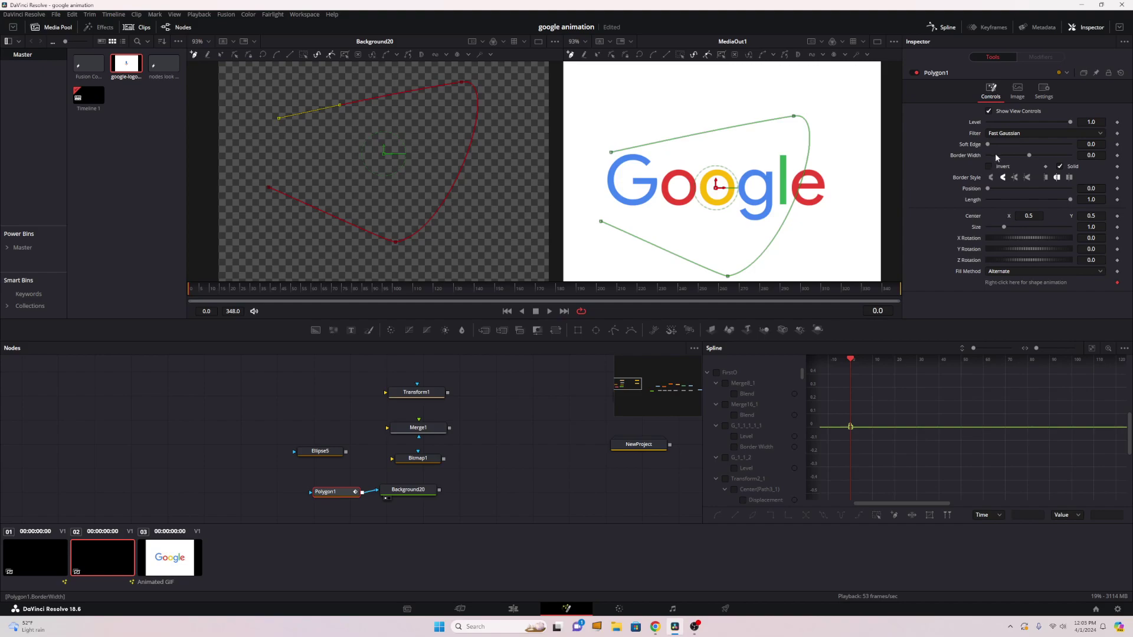
# Step: Set Polygon1's border width to about 0.039, its length to about 0.027 and its position to about 0.198
pyautogui.moveTo(1027, 155); pyautogui.dragTo(1035, 156)
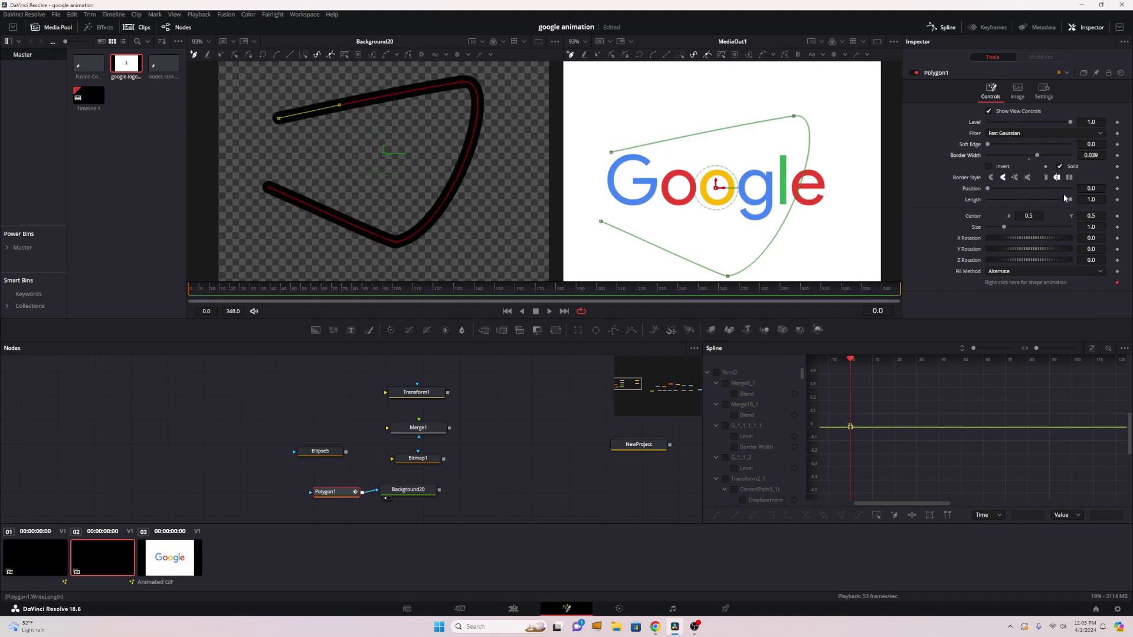
pyautogui.moveTo(1070, 200)
pyautogui.mouseDown()
pyautogui.moveTo(990, 200)
pyautogui.moveTo(1063, 182)
pyautogui.moveTo(979, 178)
pyautogui.moveTo(1004, 188)
pyautogui.mouseUp()
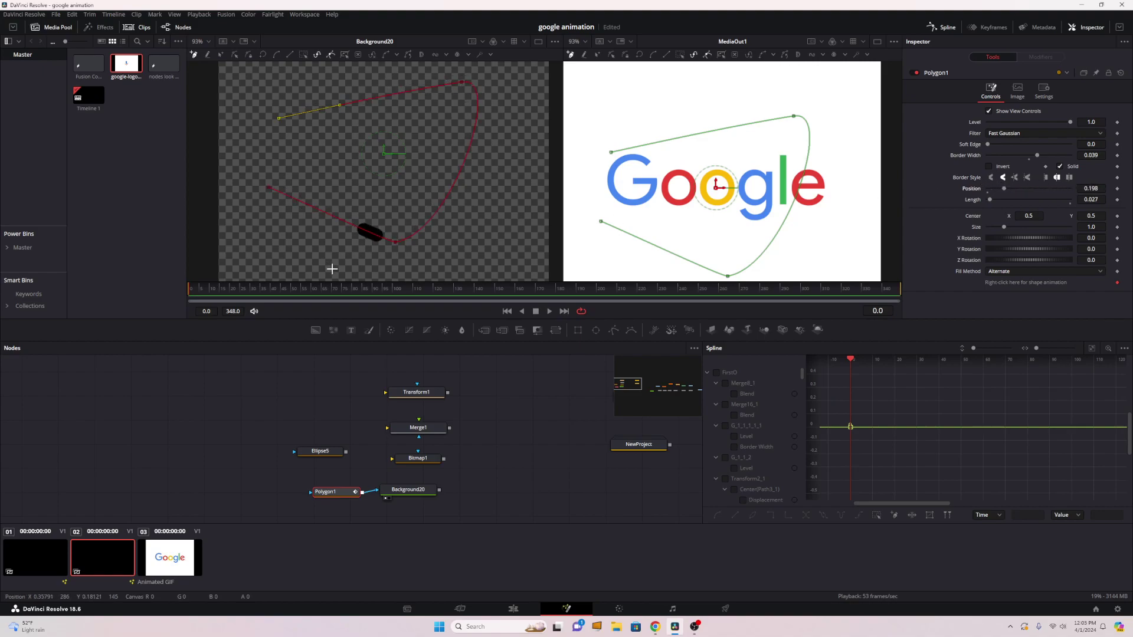
# Step: Scrub and play the finished logo animation up to frame 227 to examine the multicoloured G
pyautogui.click(353, 289)
pyautogui.moveTo(362, 289); pyautogui.dragTo(455, 295)
pyautogui.click(549, 311)
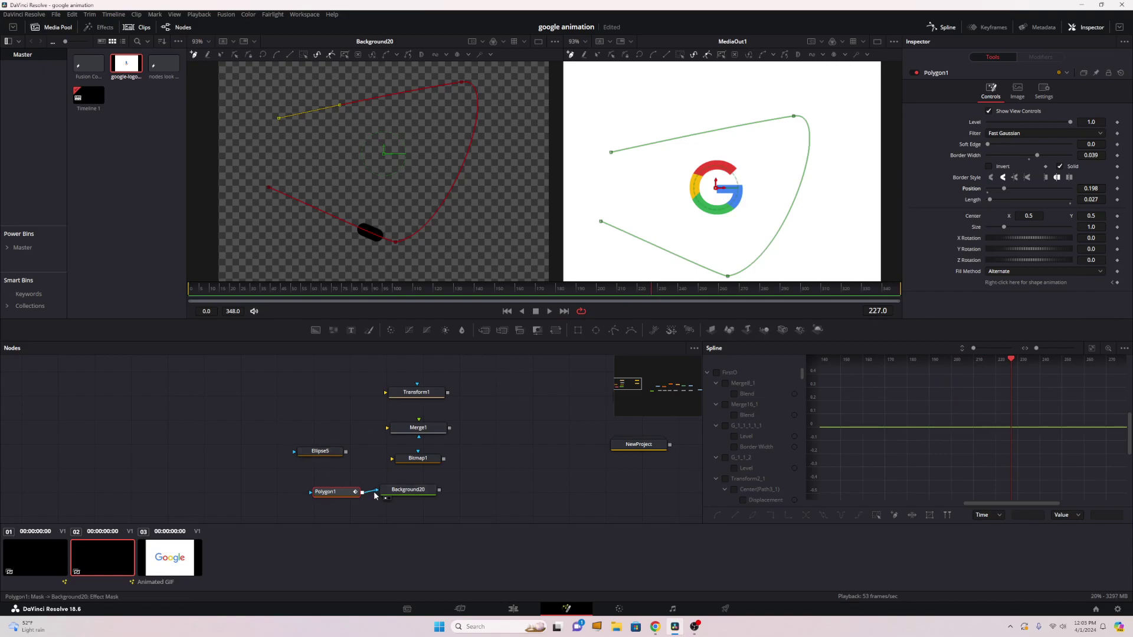
# Step: Detach Polygon1 from Background20 and select both loose mask nodes, Ellipse5 and Polygon1
pyautogui.moveTo(296, 428); pyautogui.dragTo(356, 500)
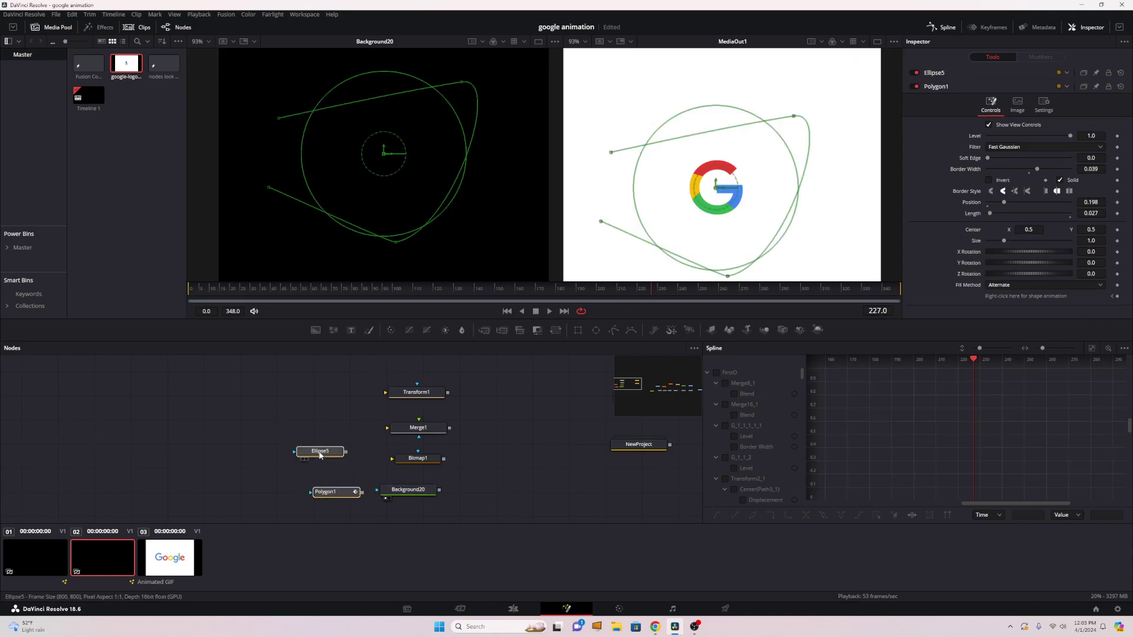
pyautogui.moveTo(496, 459); pyautogui.dragTo(231, 425)
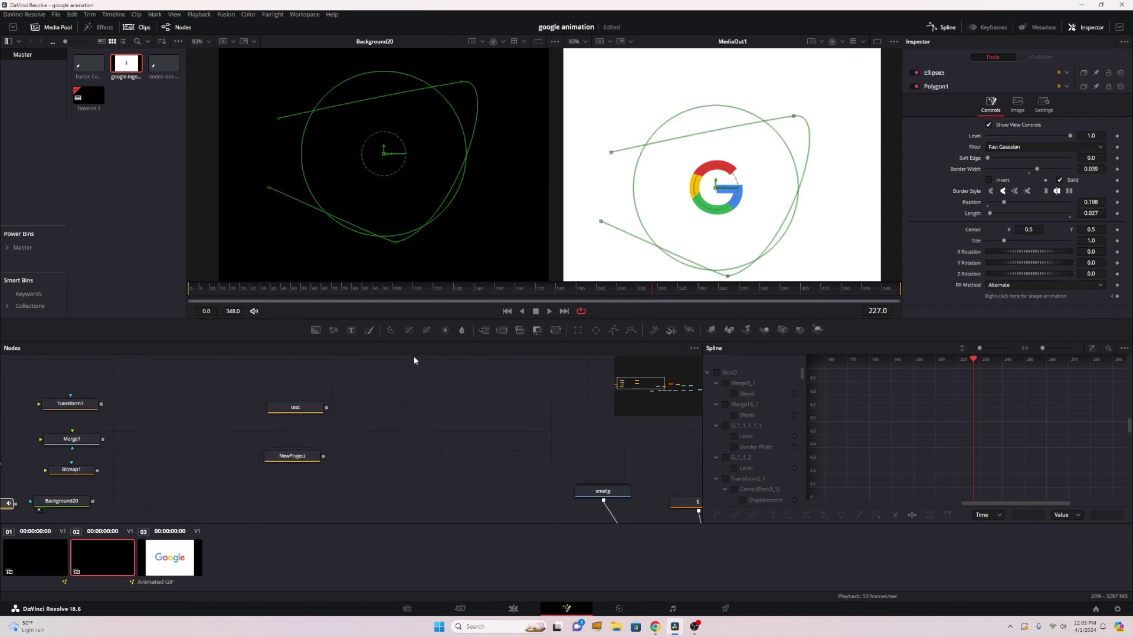
# Step: Return to frame 0 and examine the letters of the finished Google logo up close
pyautogui.click(282, 288)
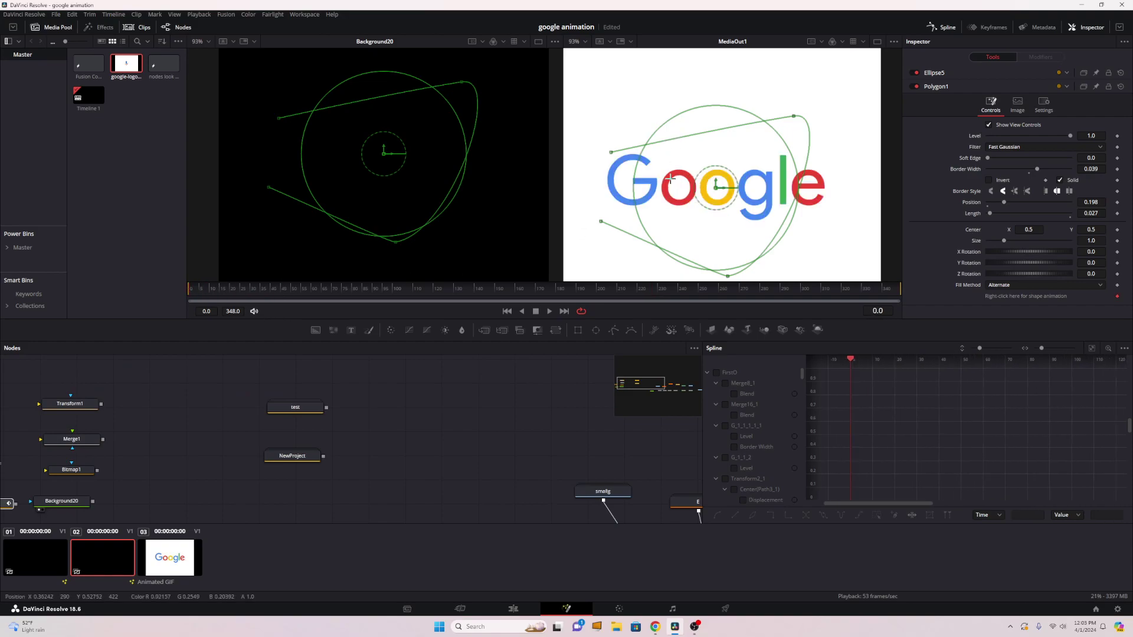
pyautogui.scroll(2, 649, 171)
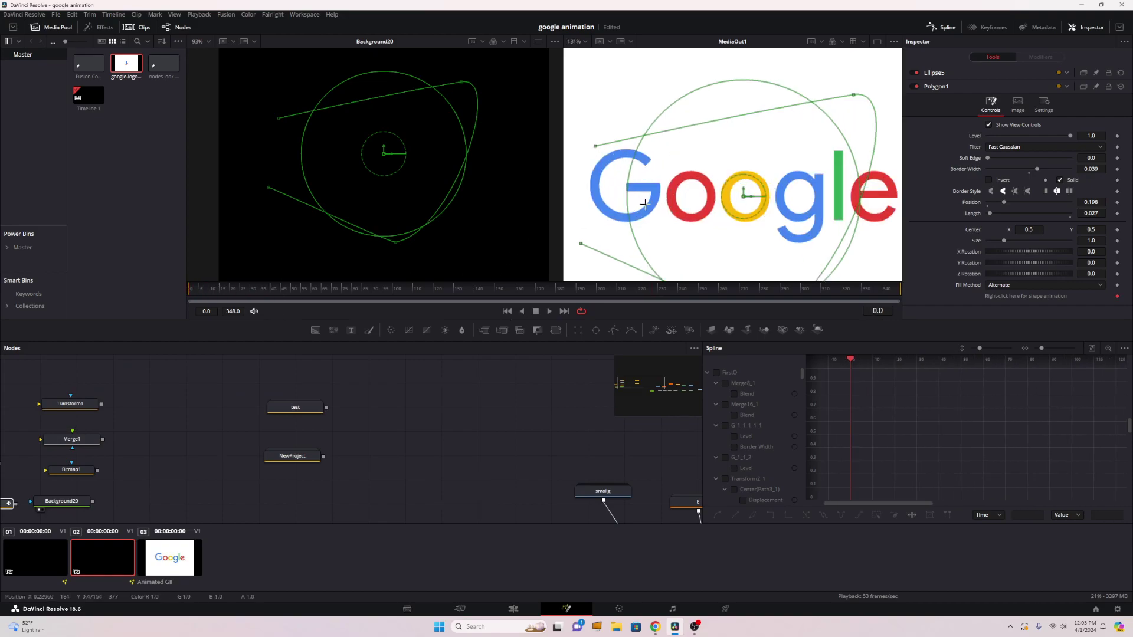
pyautogui.scroll(-3, 643, 205)
pyautogui.moveTo(545, 426); pyautogui.dragTo(381, 390)
pyautogui.scroll(6, 716, 196)
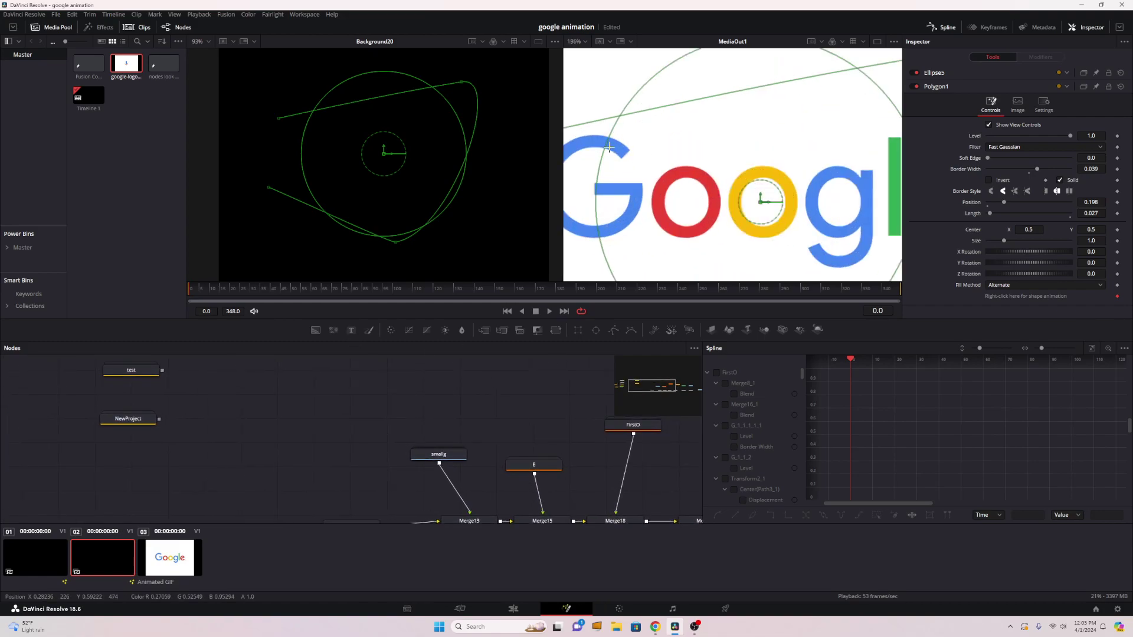
pyautogui.click(192, 453)
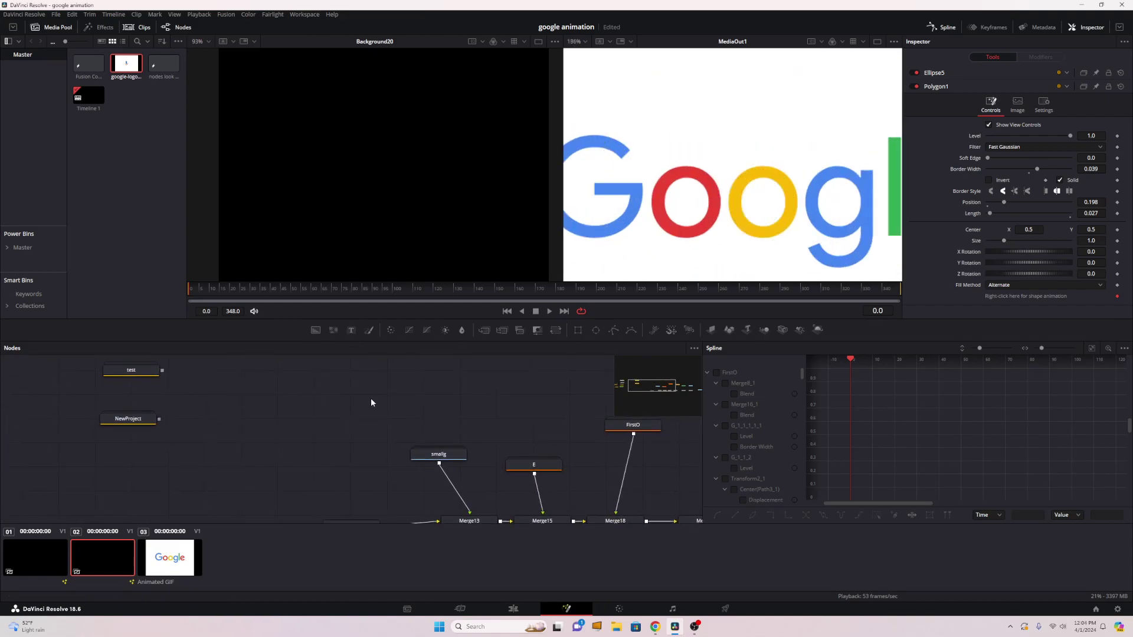
# Step: Expand the BigG group to view its Google_10 shape up close in the first viewer, and collapse the group again
pyautogui.scroll(-3, 373, 401)
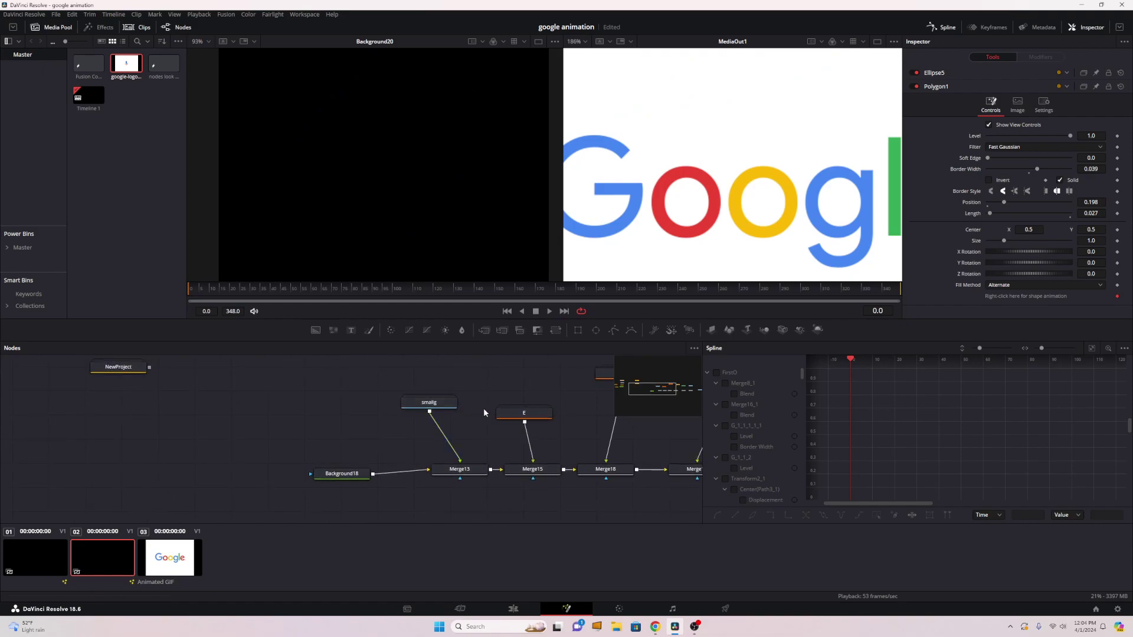
pyautogui.hscroll(10, 484, 409)
pyautogui.doubleClick(528, 418)
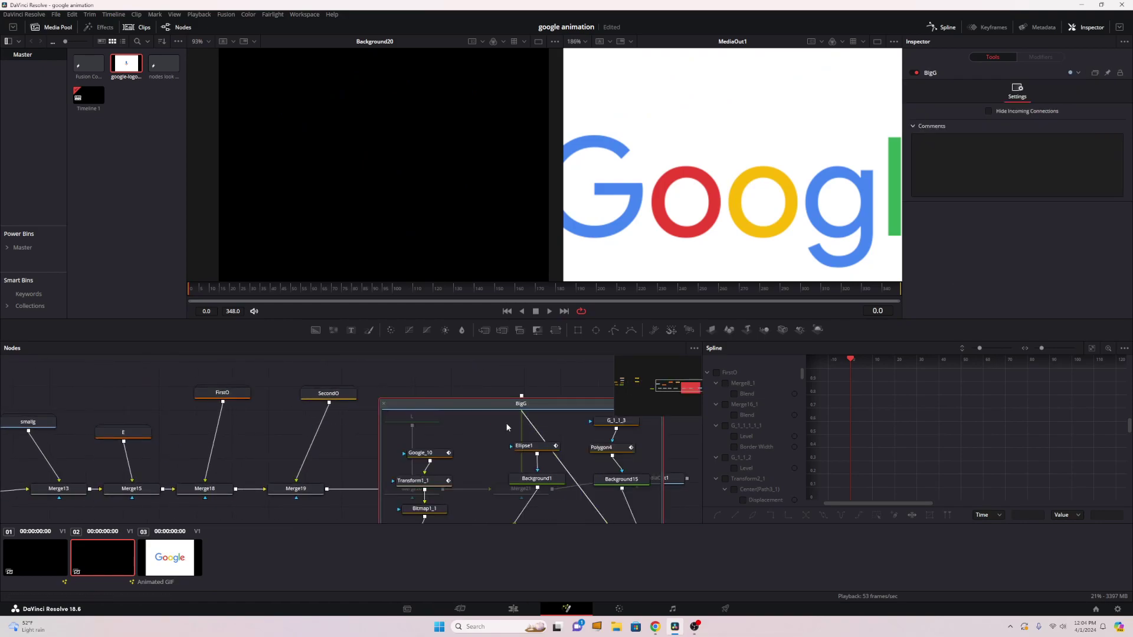
pyautogui.moveTo(531, 400); pyautogui.dragTo(559, 376)
pyautogui.scroll(-3, 537, 441)
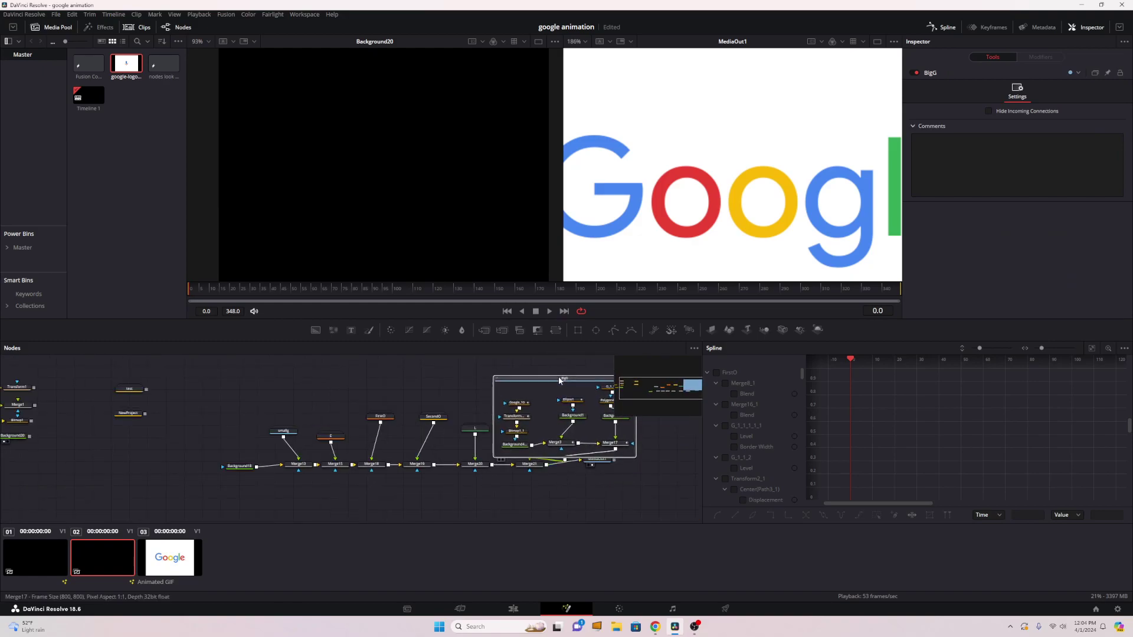
pyautogui.press('1')
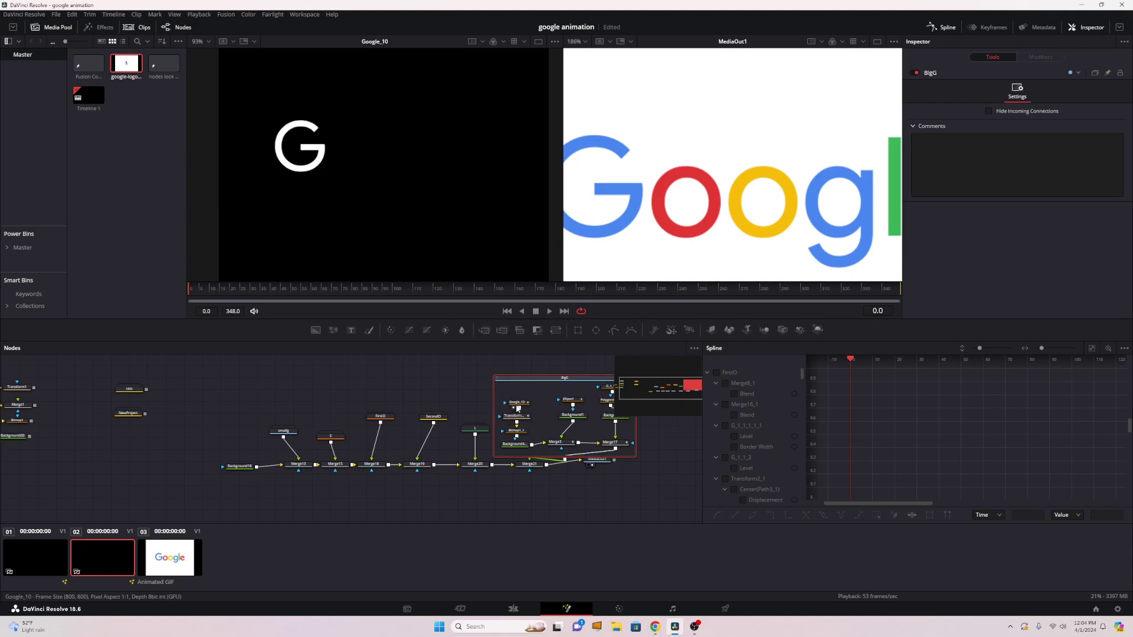
pyautogui.scroll(5, 325, 177)
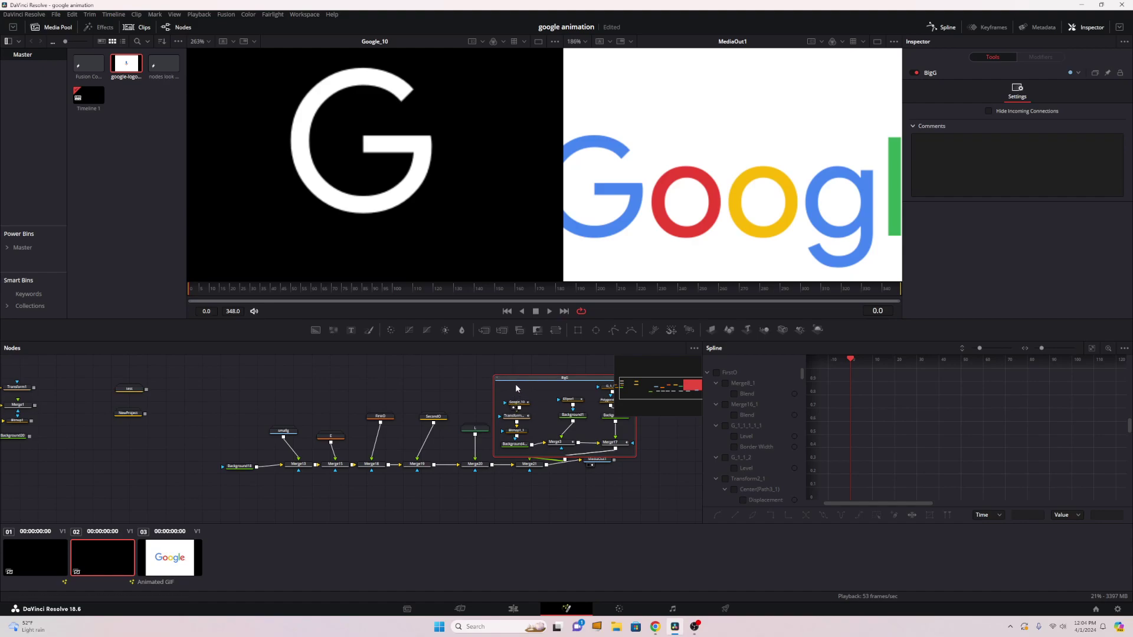
pyautogui.click(495, 379)
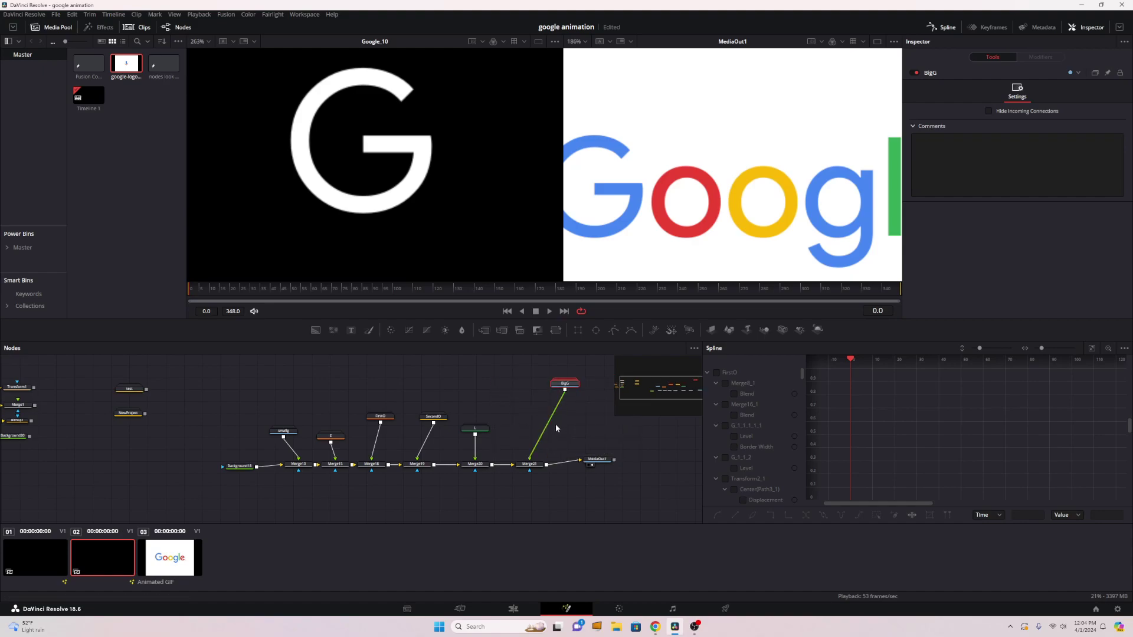
pyautogui.moveTo(479, 400); pyautogui.dragTo(649, 403)
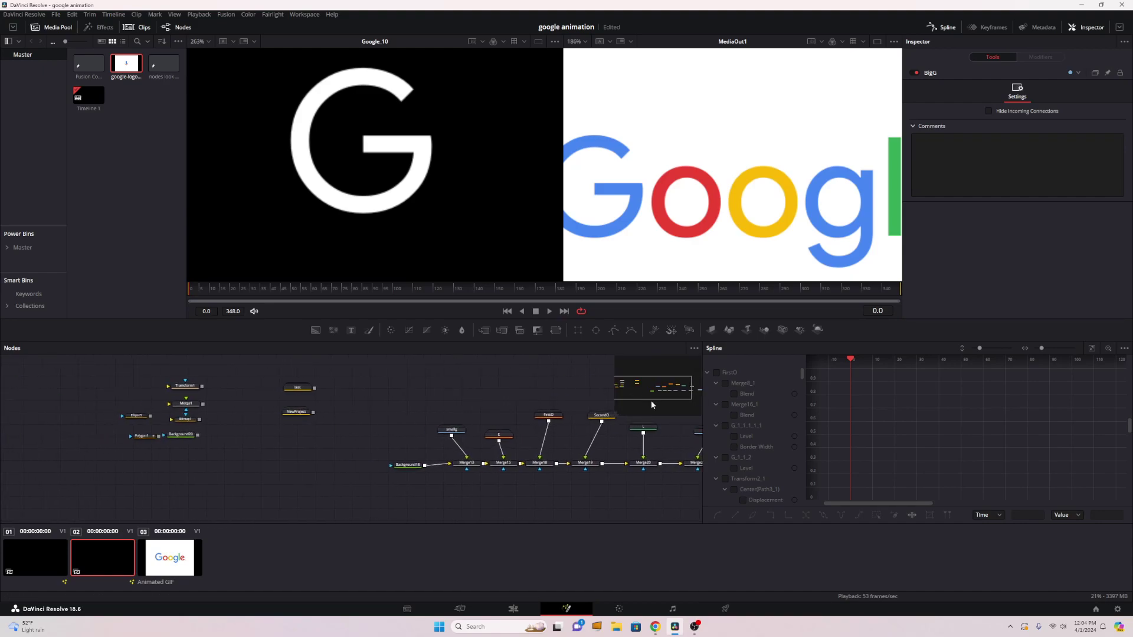
# Step: Switch to Chrome, search the web for an online photo editor, and open Photopea
pyautogui.click(655, 626)
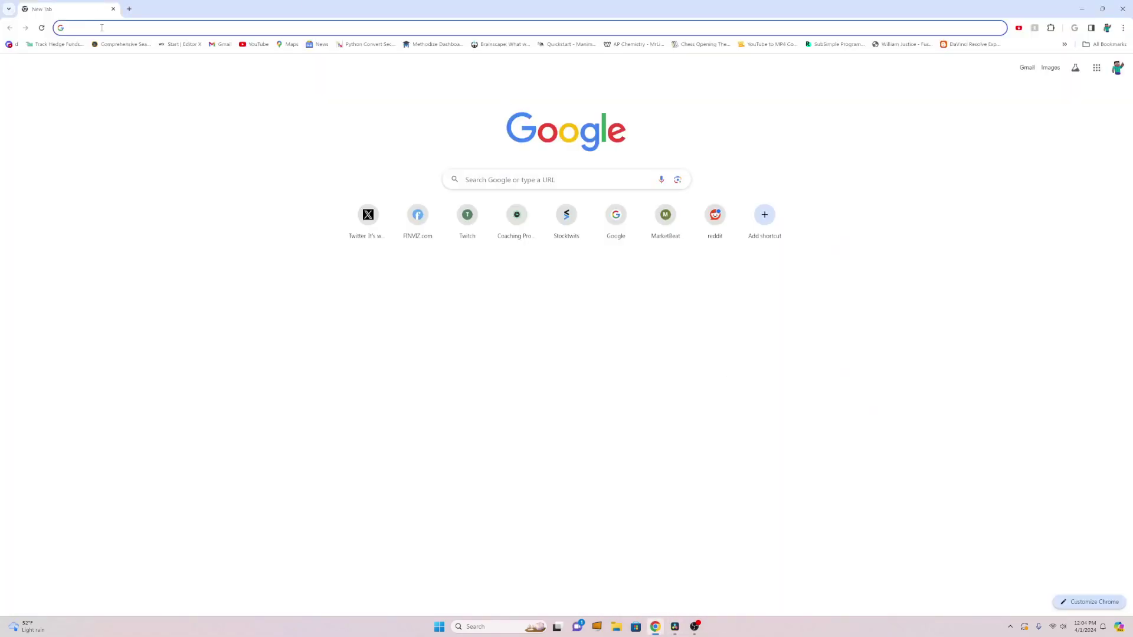
pyautogui.write('online p')
pyautogui.press('Return')
pyautogui.click(124, 220)
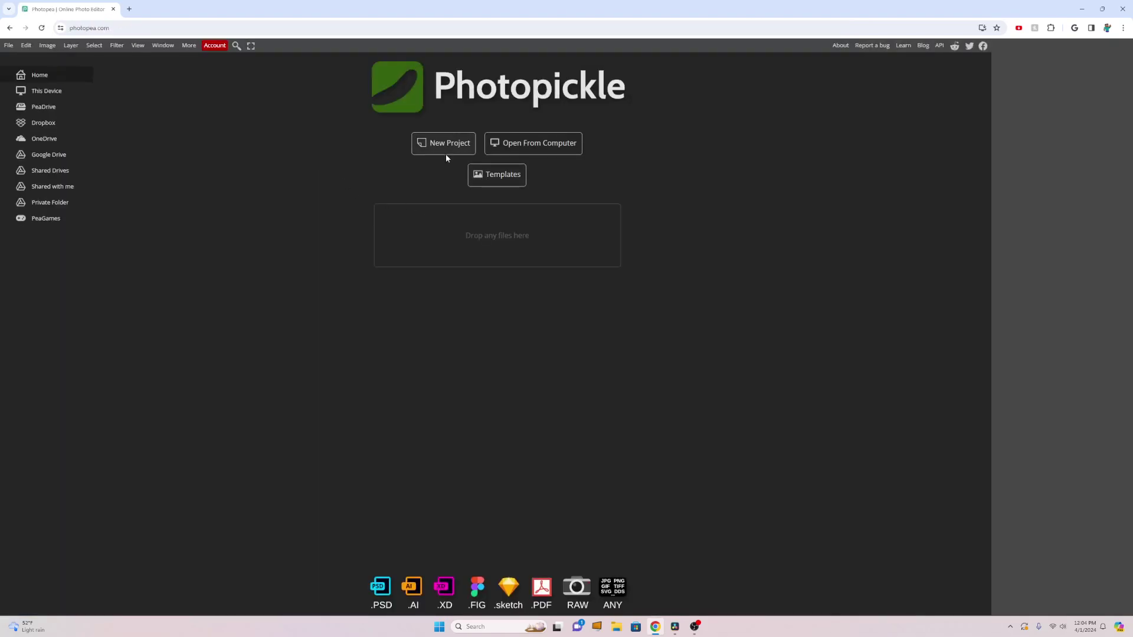
# Step: Create a new project 800 pixels wide and 800 pixels high with a white background
pyautogui.click(464, 152)
pyautogui.write('800')
pyautogui.press('Tab')
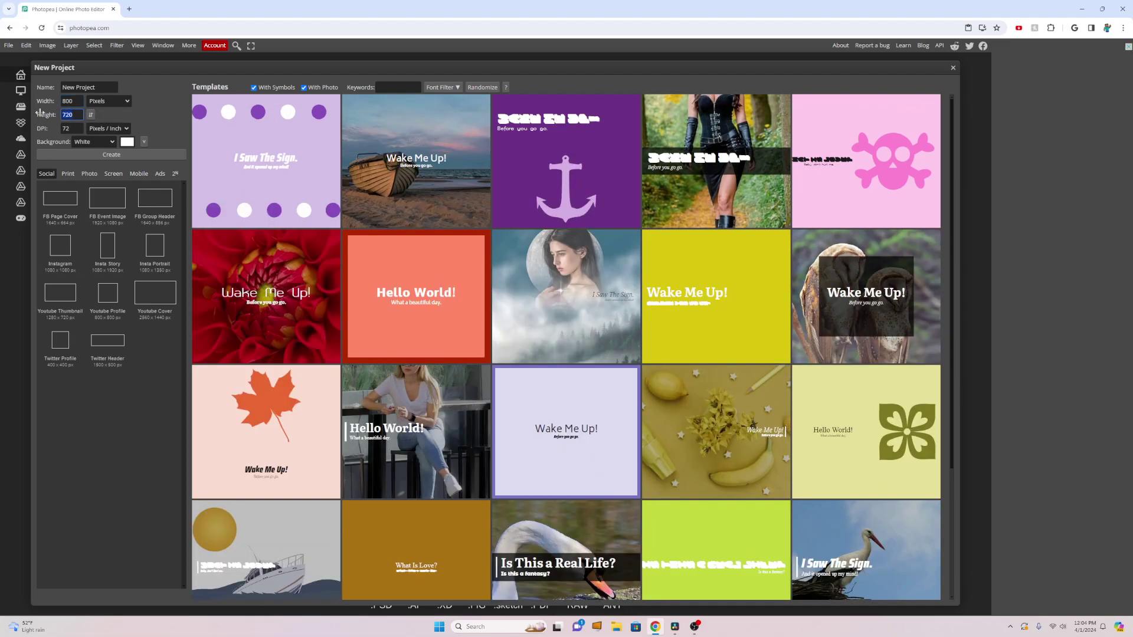
pyautogui.write('800')
pyautogui.click(77, 155)
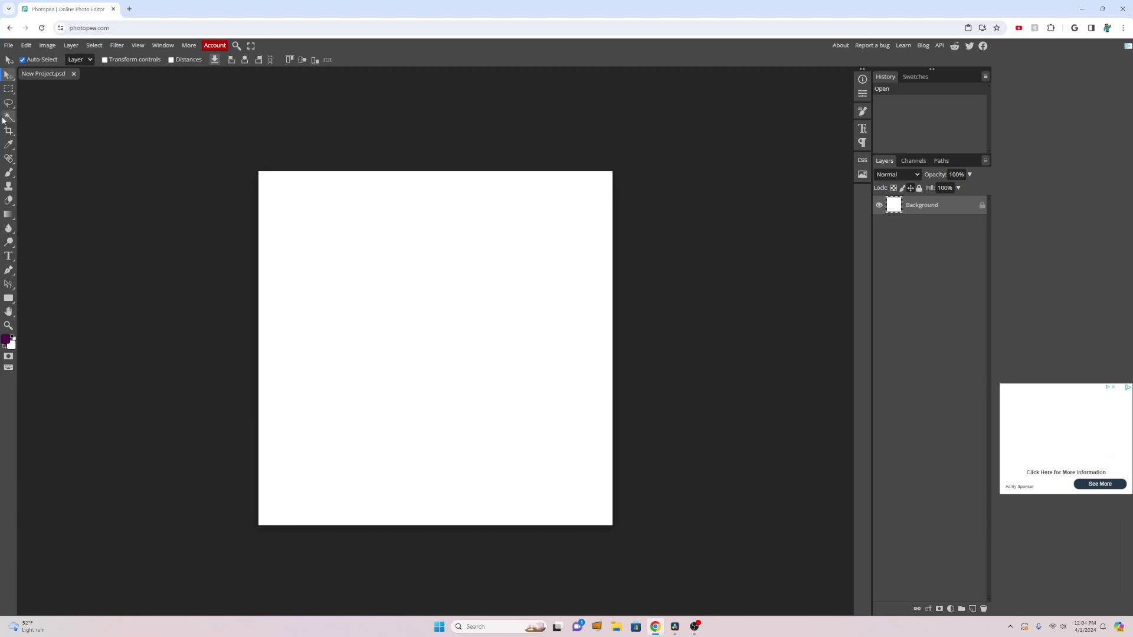
# Step: Add the text "Google" to the canvas in Product Sans Regular
pyautogui.click(8, 256)
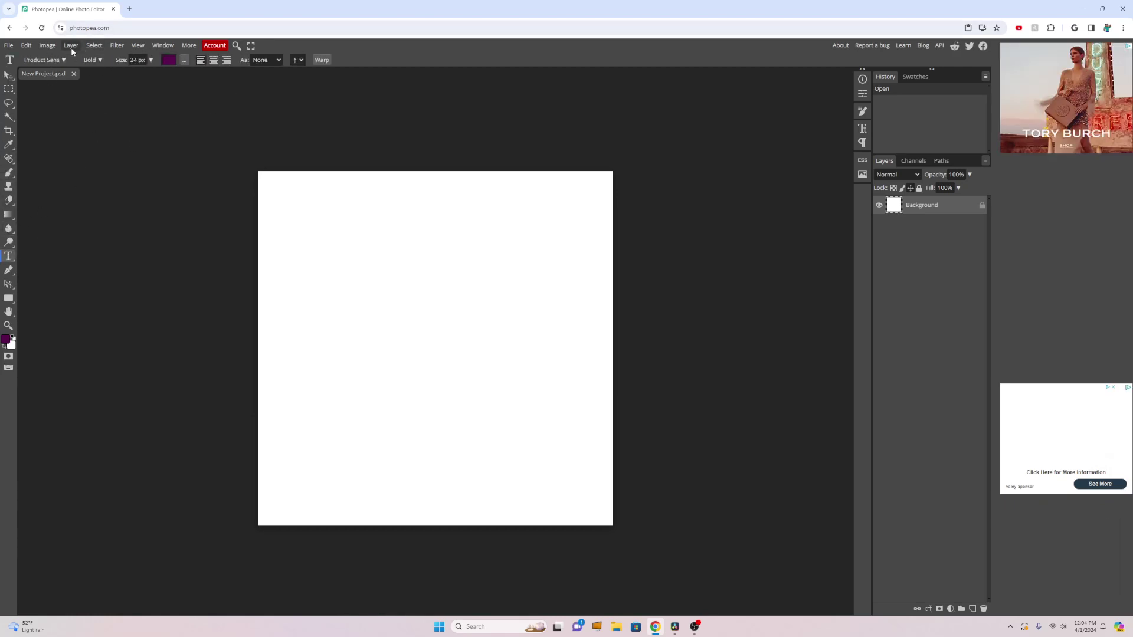
pyautogui.click(92, 59)
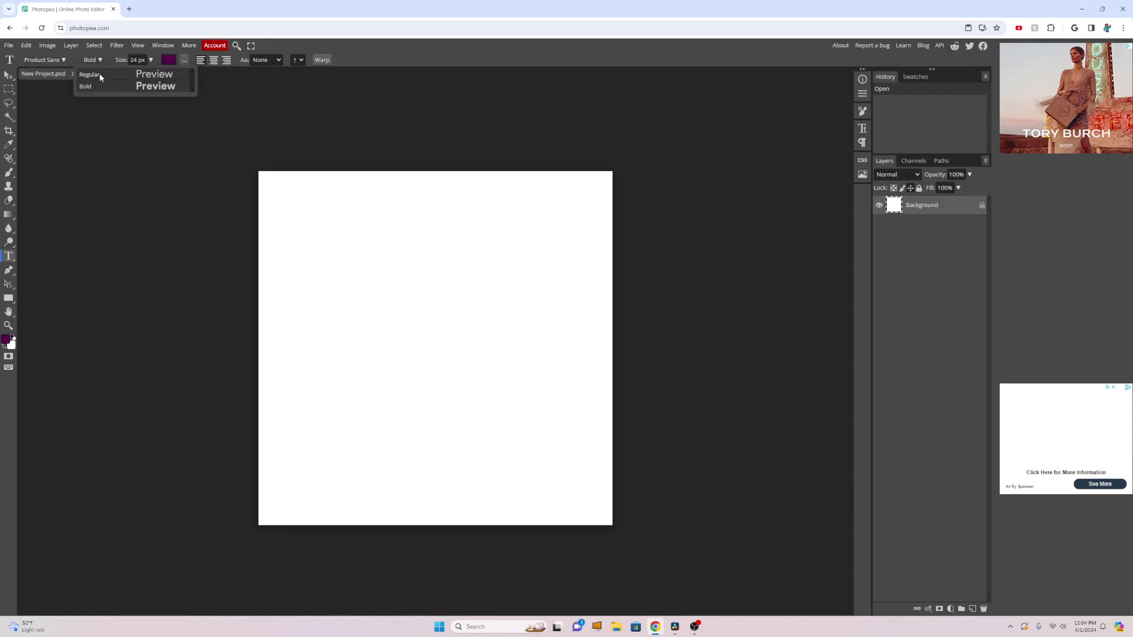
pyautogui.click(89, 74)
pyautogui.click(370, 294)
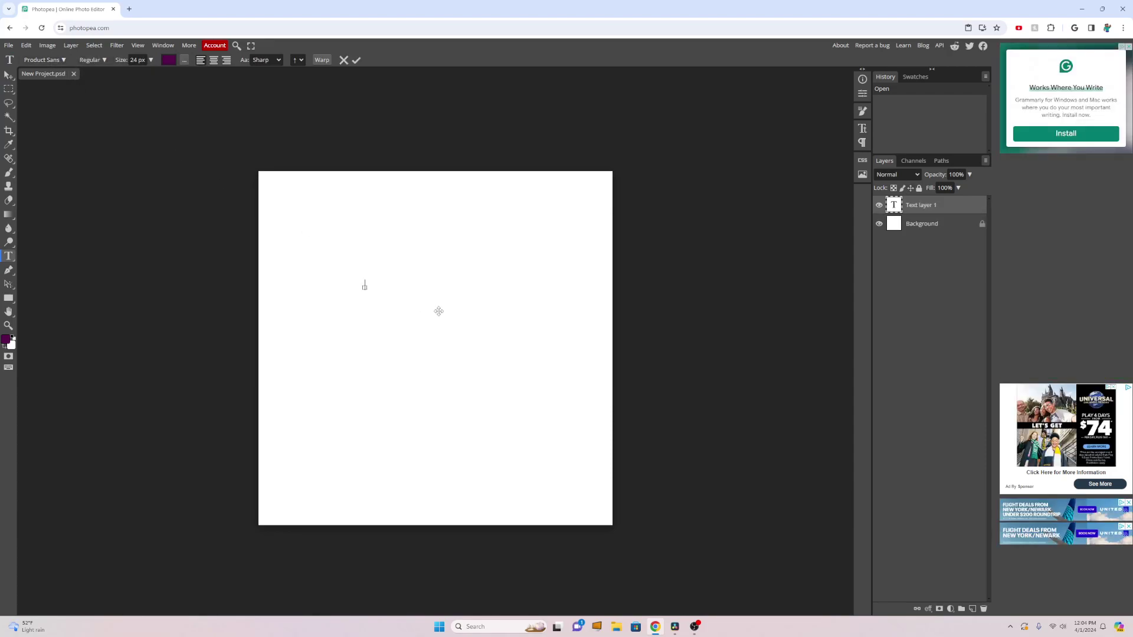
pyautogui.write('Google')
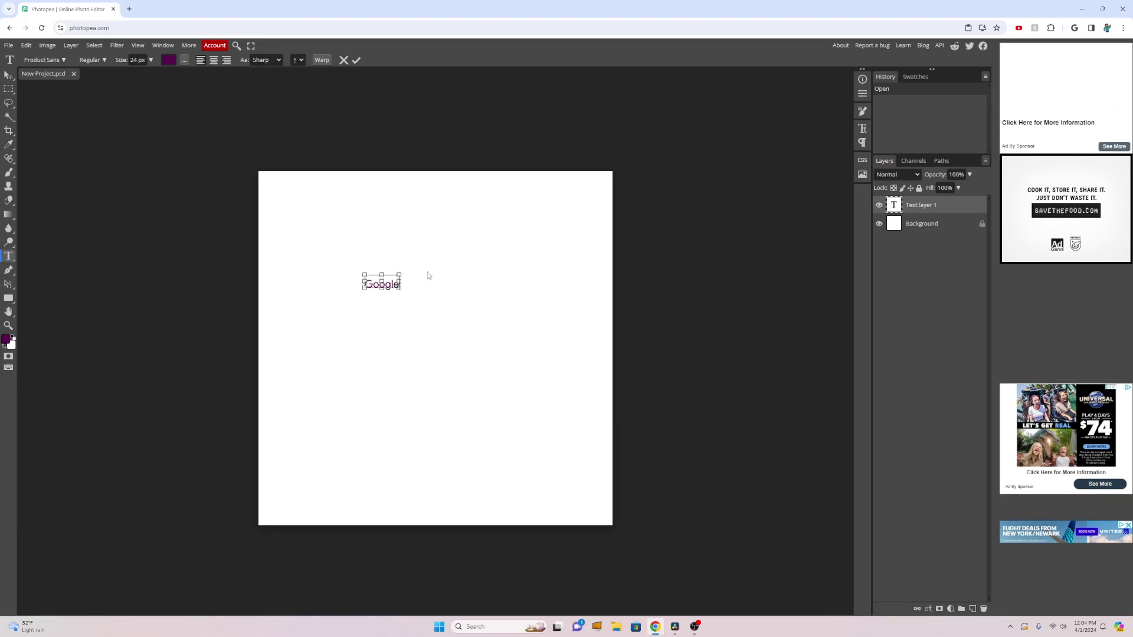
# Step: Enlarge the whole Google text to 150 px and move it toward the middle of the canvas
pyautogui.hotkey('ctrl', 'a')
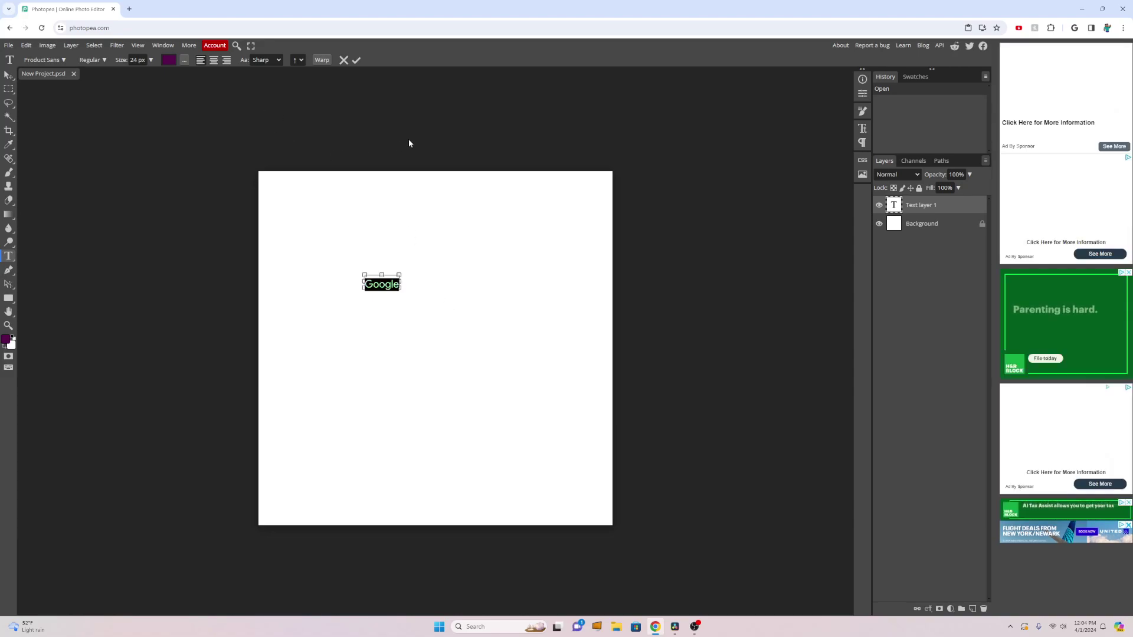
pyautogui.moveTo(151, 60); pyautogui.dragTo(285, 108)
pyautogui.moveTo(416, 277); pyautogui.dragTo(349, 280)
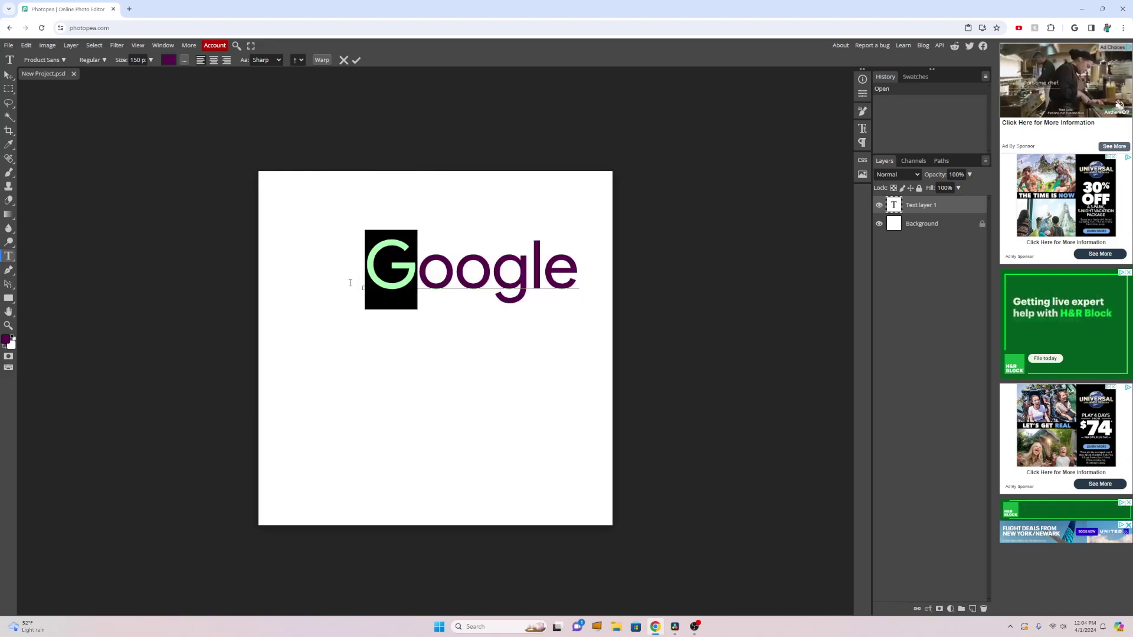
pyautogui.moveTo(411, 144); pyautogui.dragTo(387, 186)
# Step: Finish the text and free-transform it to about 132.35% scale, centred on the canvas at 400, 400 px
pyautogui.press('Escape')
pyautogui.hotkey('ctrl', 't')
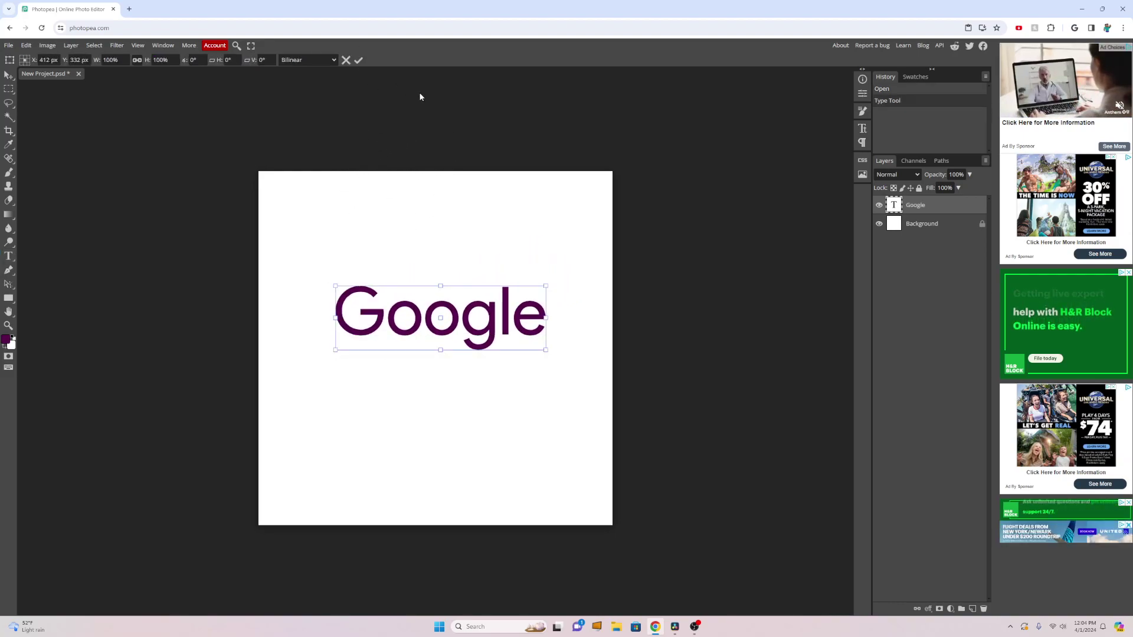
pyautogui.moveTo(531, 336); pyautogui.dragTo(594, 367)
pyautogui.moveTo(493, 339); pyautogui.dragTo(478, 367)
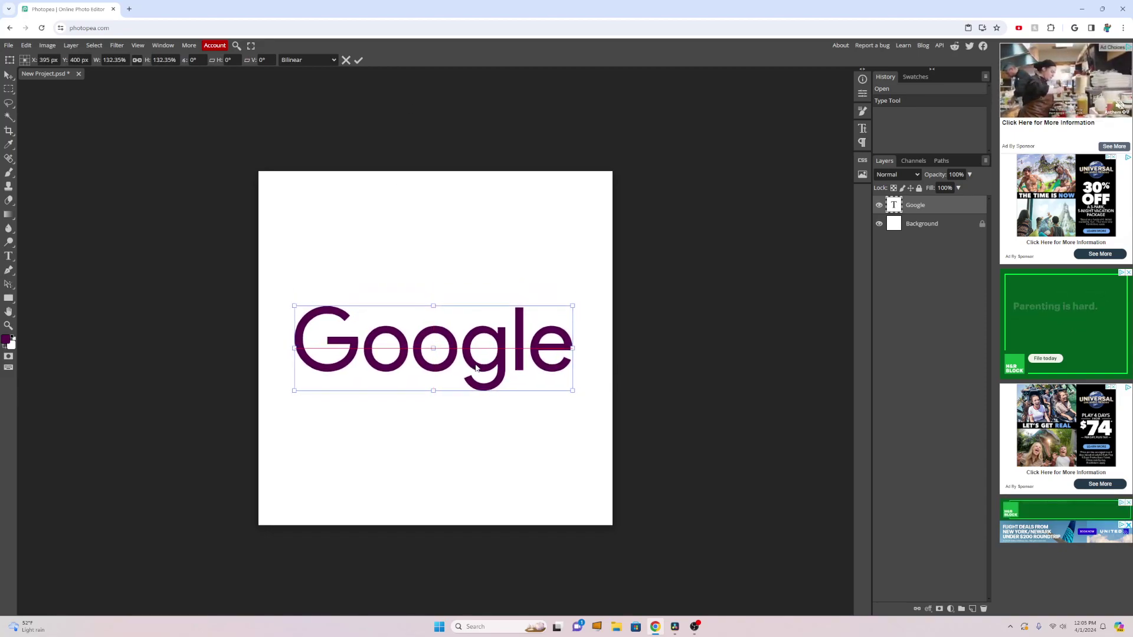
# Step: Review the SVG export settings, including the vectorize text option, and close them without saving
pyautogui.click(9, 46)
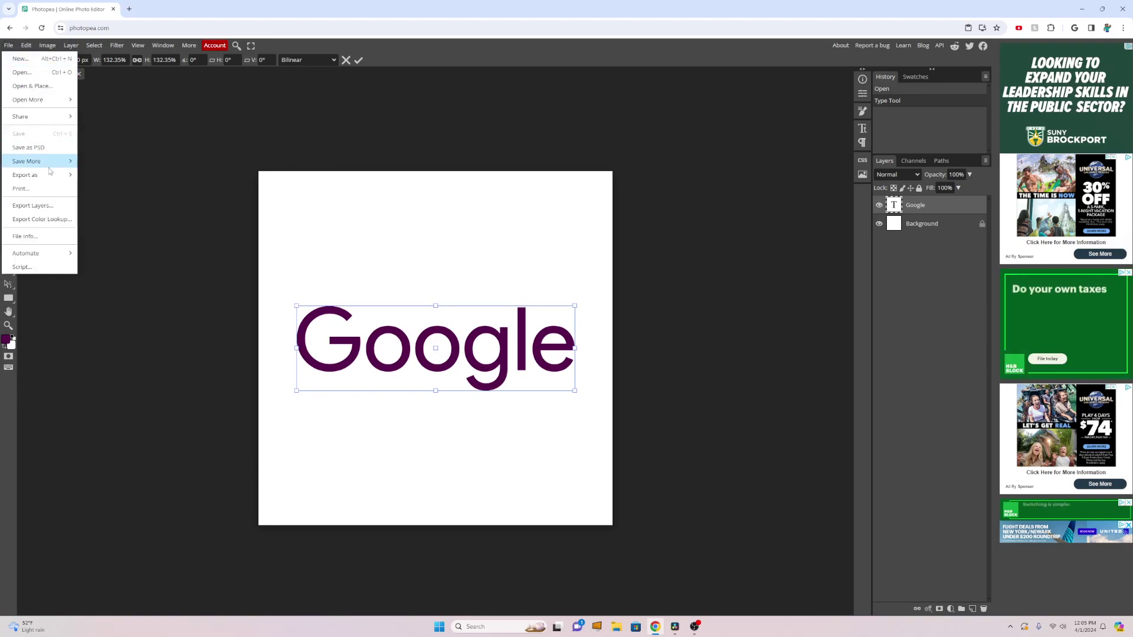
pyautogui.moveTo(35, 175)
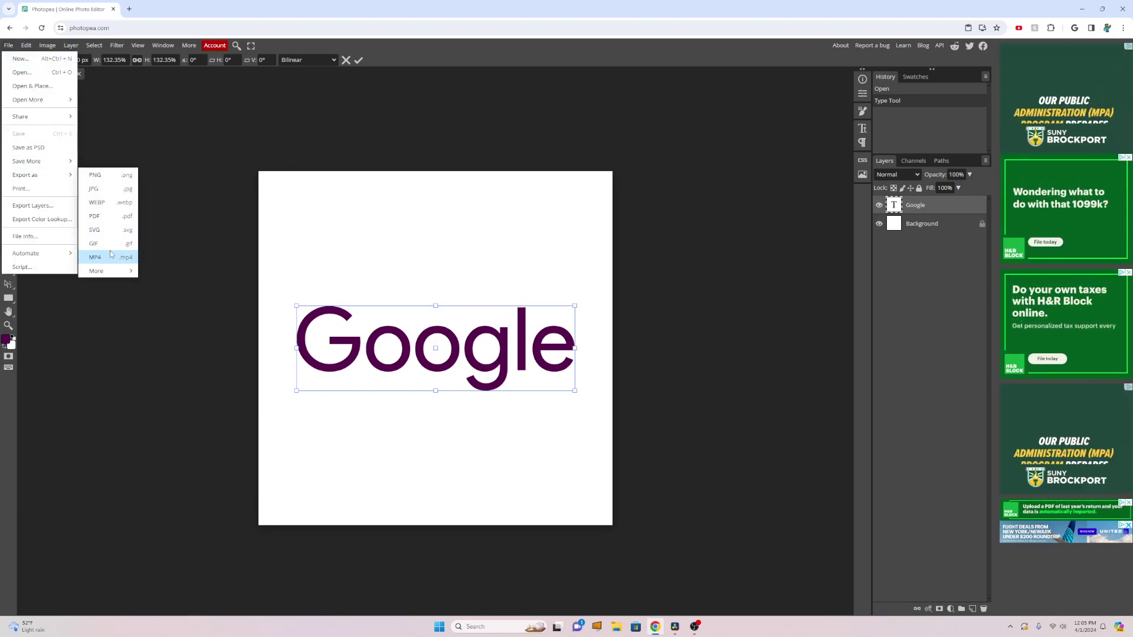
pyautogui.click(112, 230)
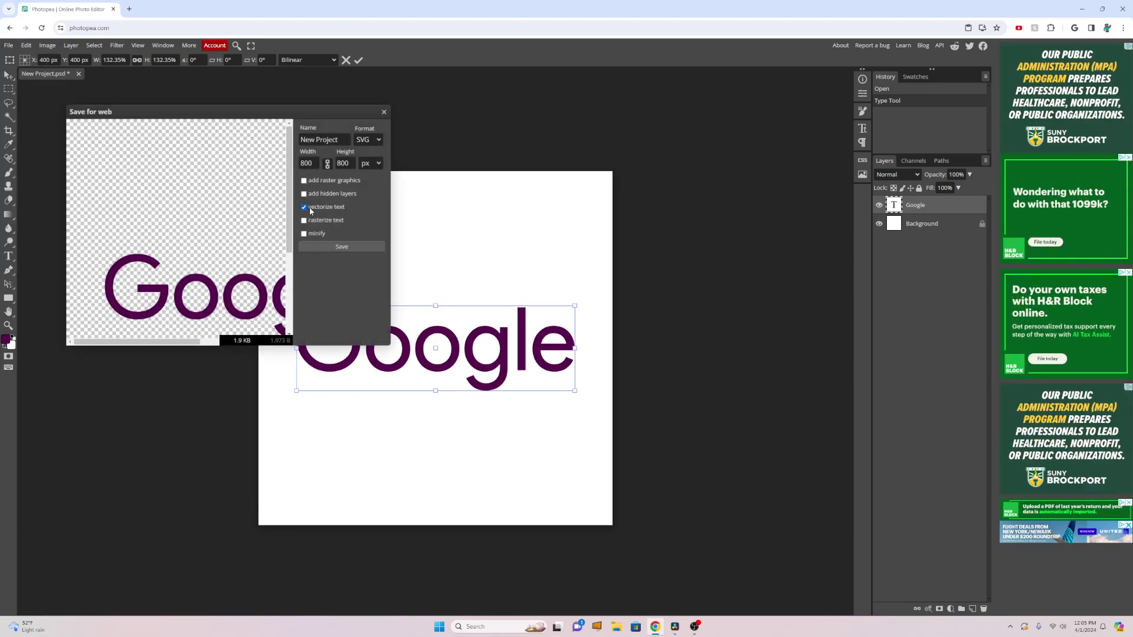
pyautogui.click(384, 114)
# Step: Switch to DaVinci Resolve and import the SVG into the Fusion composition with an image size of 800 by 800
pyautogui.click(674, 626)
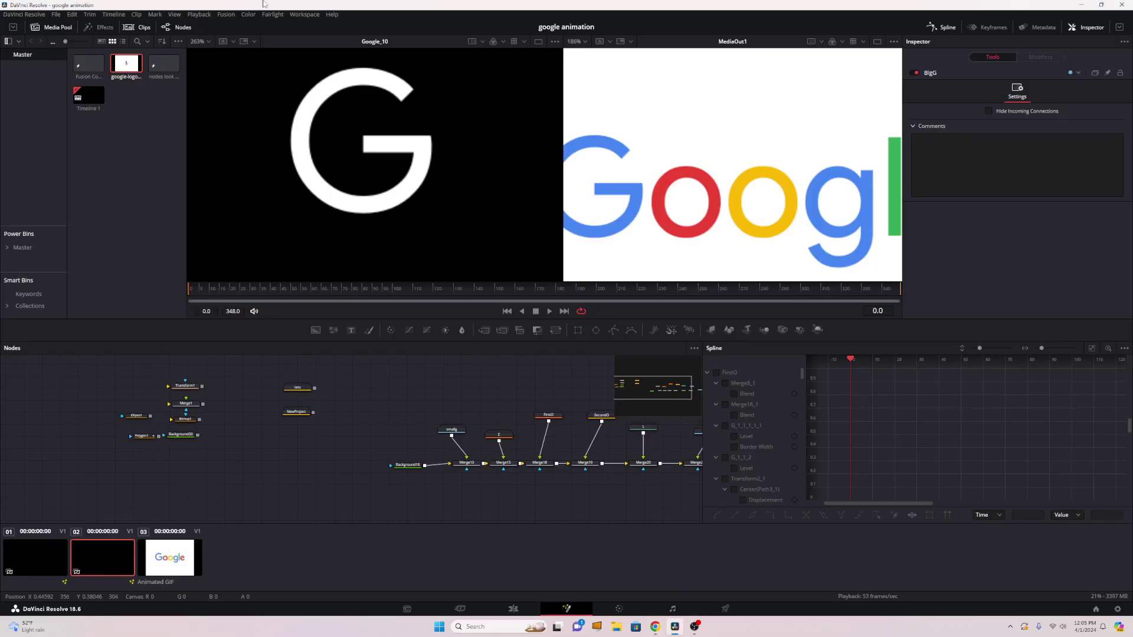
pyautogui.click(234, 16)
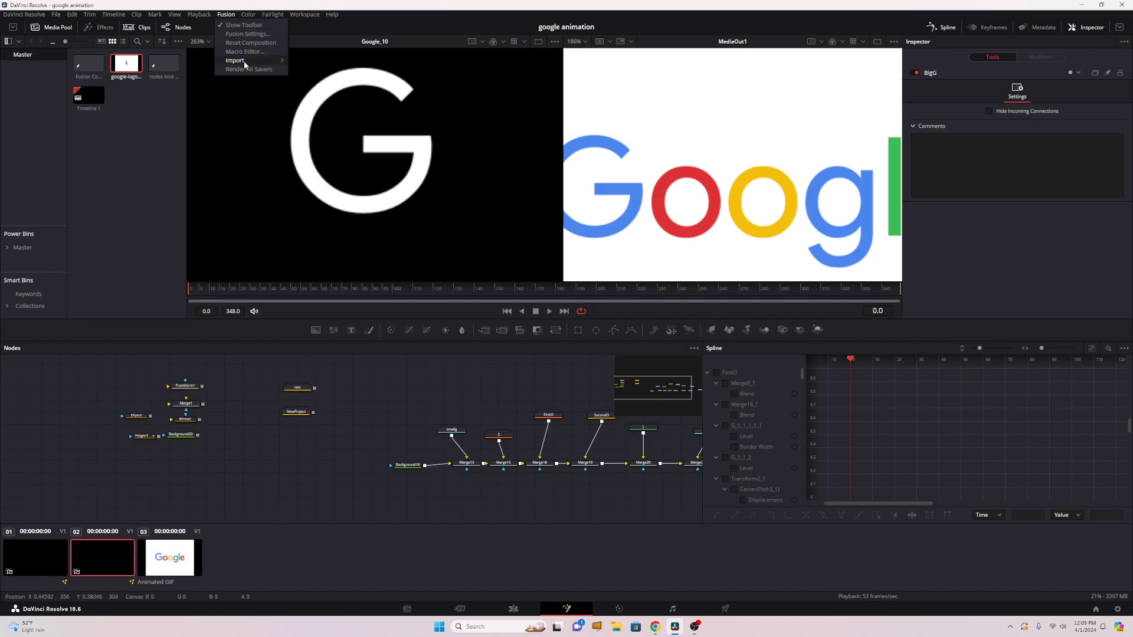
pyautogui.moveTo(258, 64)
pyautogui.click(319, 87)
pyautogui.doubleClick(101, 95)
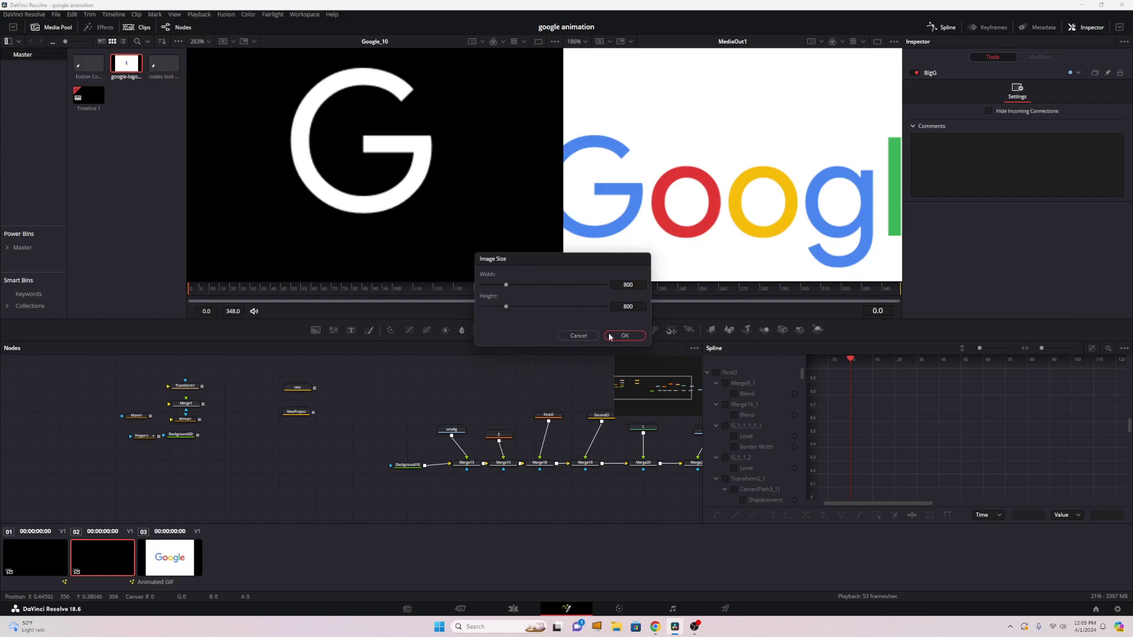
pyautogui.click(604, 336)
# Step: Expand the test group in the node graph and preview its Background3 node with the blue letters
pyautogui.moveTo(29, 372); pyautogui.dragTo(518, 400)
pyautogui.doubleClick(450, 470)
pyautogui.click(472, 398)
pyautogui.doubleClick(456, 447)
pyautogui.moveTo(498, 403); pyautogui.dragTo(295, 361)
pyautogui.scroll(-2, 415, 402)
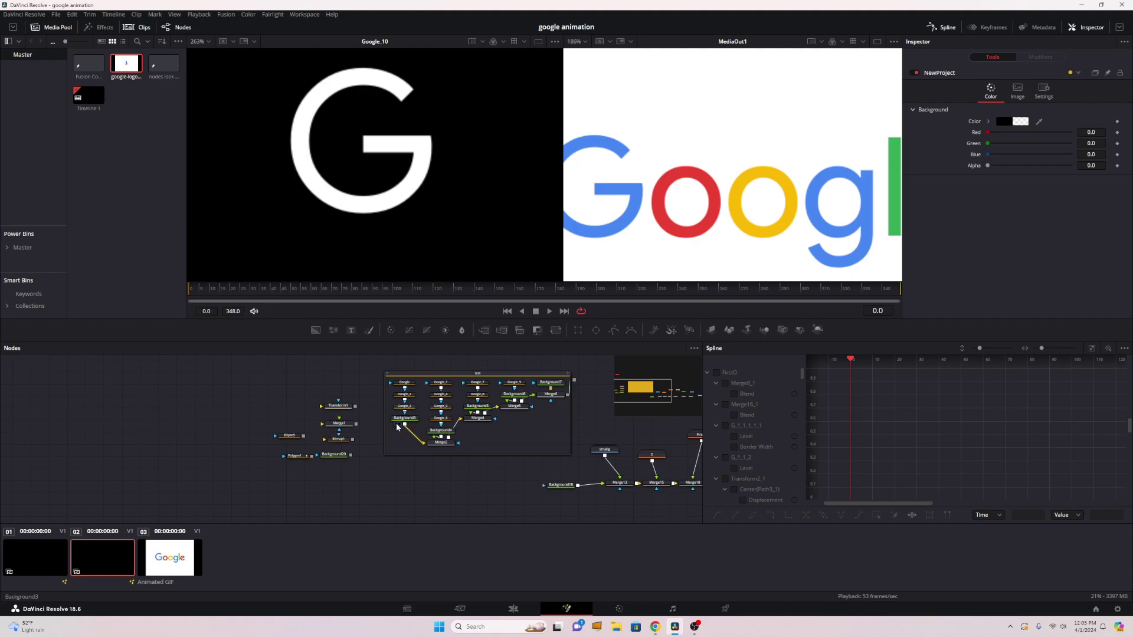
pyautogui.click(395, 423)
pyautogui.scroll(-5, 360, 166)
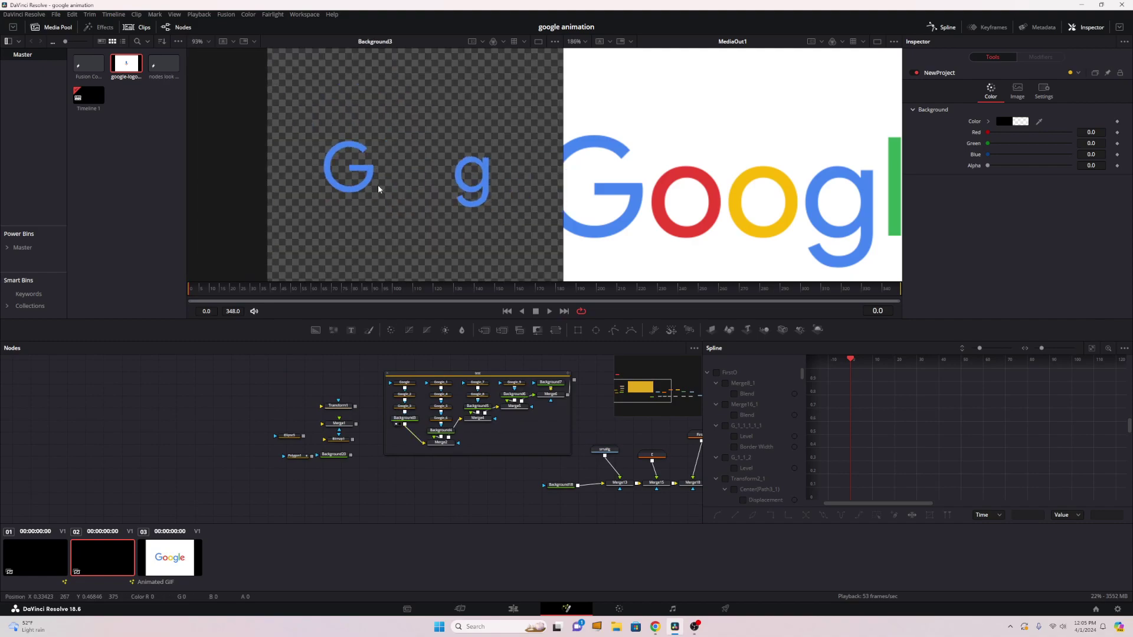
pyautogui.scroll(3, 434, 172)
pyautogui.scroll(3, 387, 399)
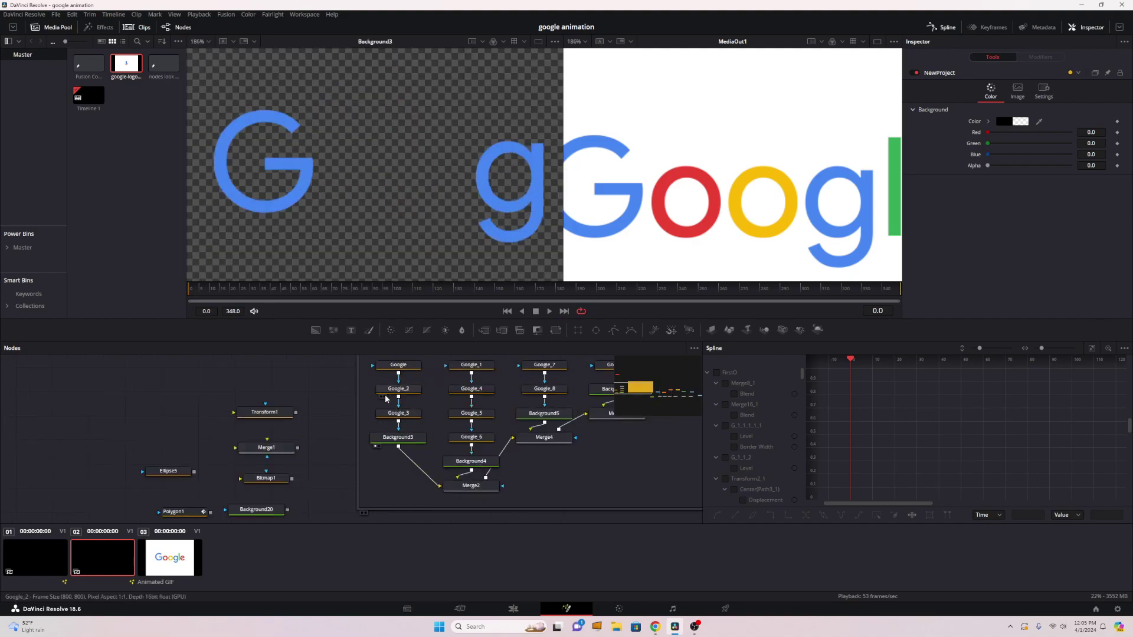
# Step: Inspect the outlines of the Google_2 and Google_3 masks for the small g, and the Google mask for the capital G
pyautogui.click(382, 397)
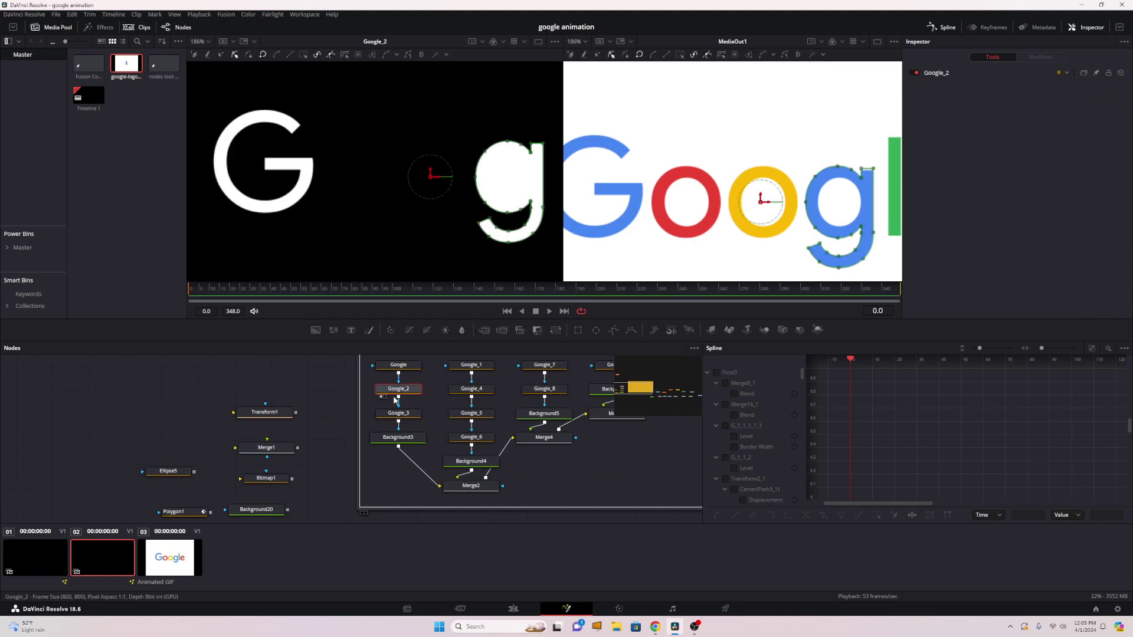
pyautogui.keyDown('ctrl'); pyautogui.click(399, 418); pyautogui.keyUp('ctrl')
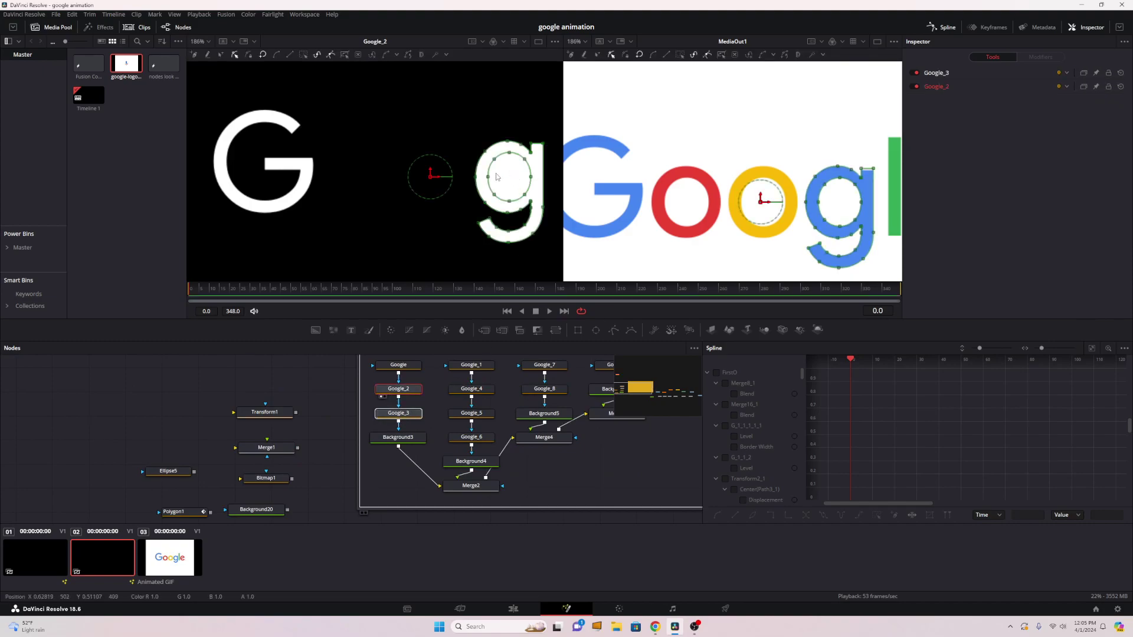
pyautogui.click(382, 373)
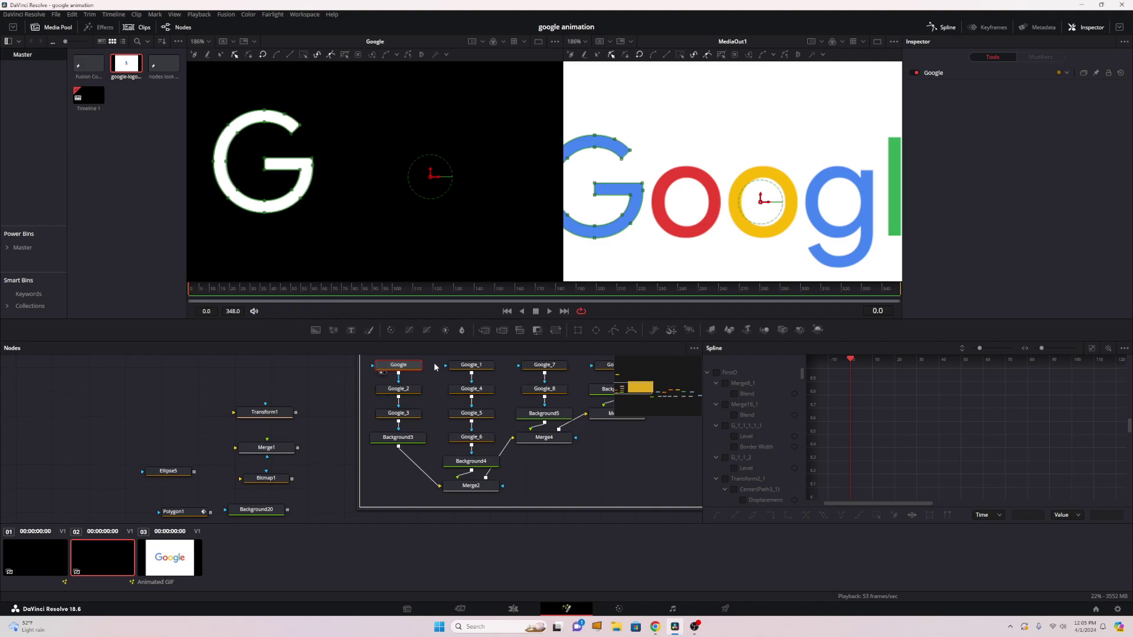
# Step: Preview the Google_6 mask and the red Background4 node it feeds
pyautogui.click(455, 445)
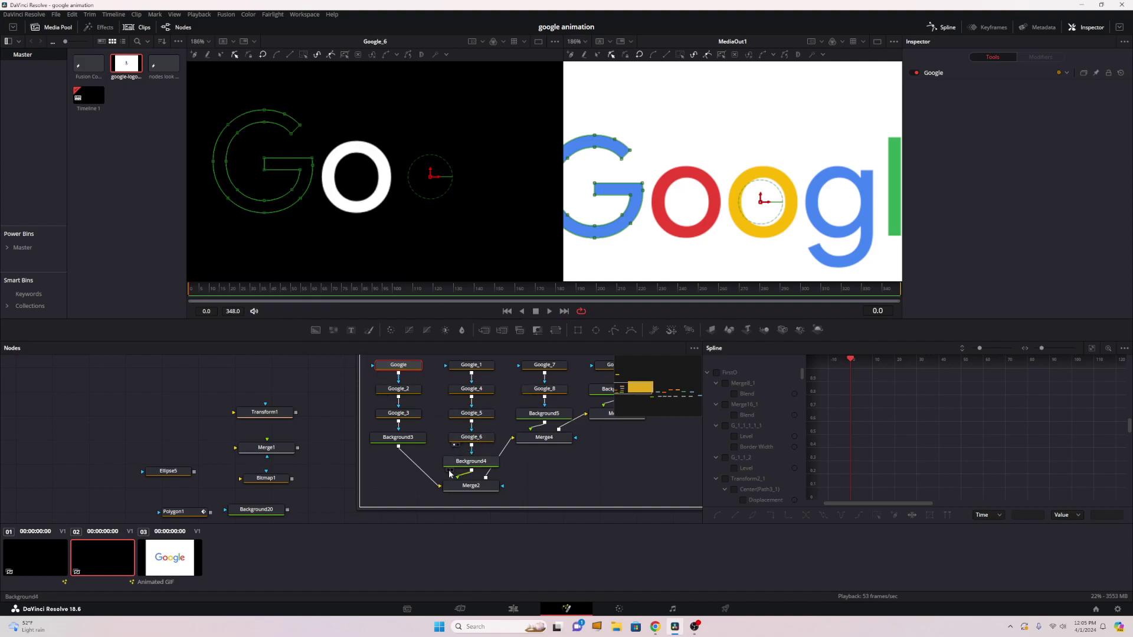
pyautogui.click(450, 471)
pyautogui.scroll(-2, 417, 222)
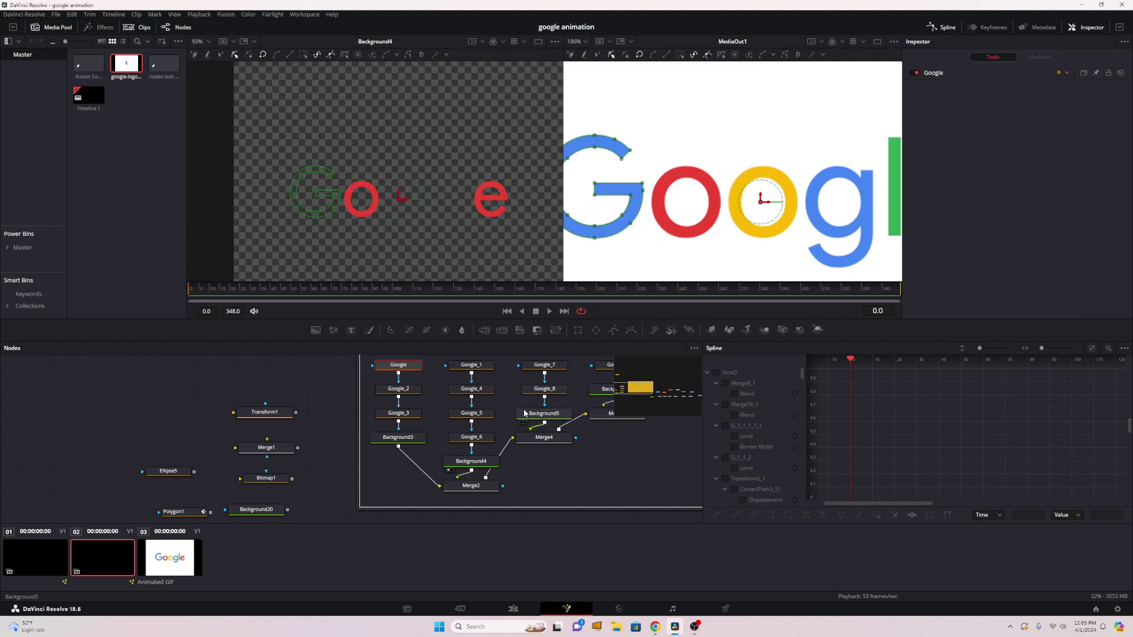
pyautogui.moveTo(446, 190); pyautogui.dragTo(380, 185)
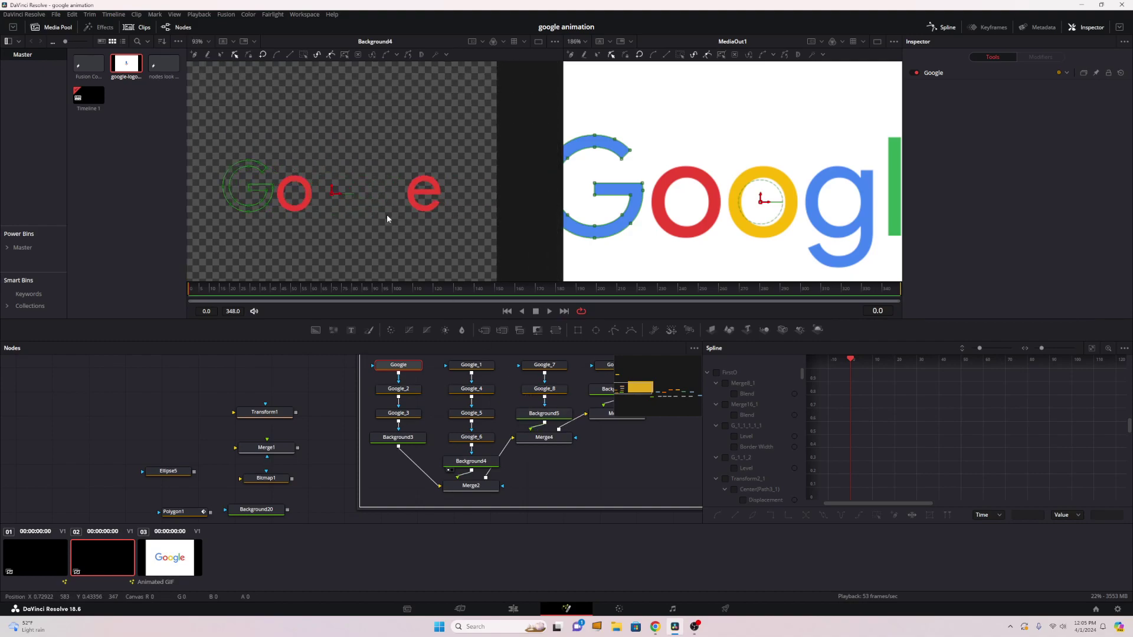
# Step: Collapse the test group and delete it from the node graph
pyautogui.moveTo(484, 433); pyautogui.dragTo(326, 451)
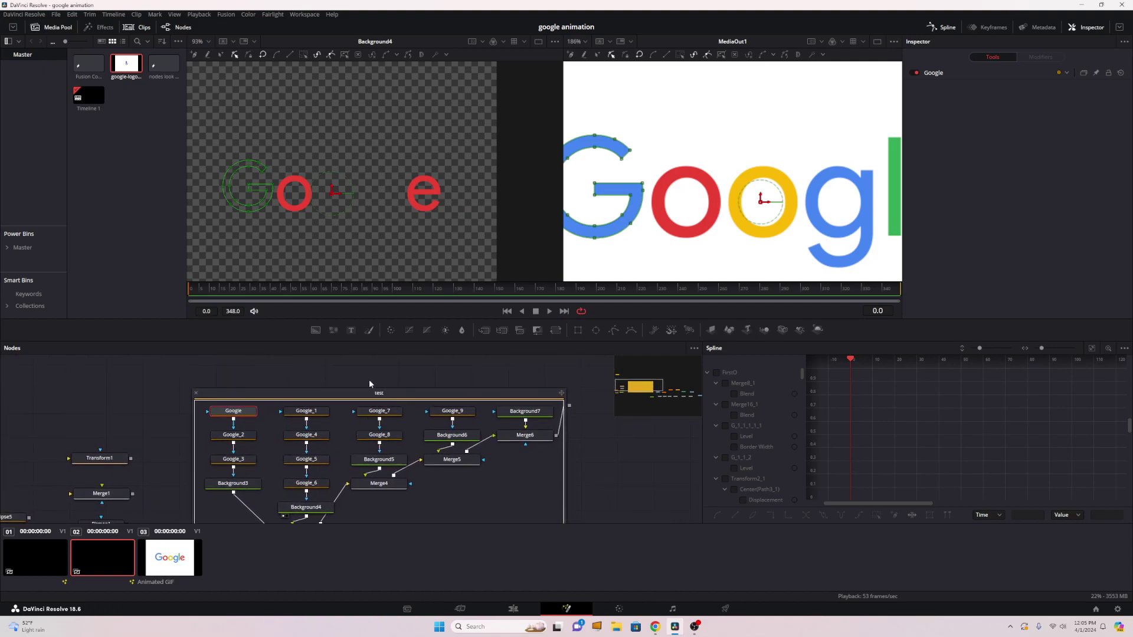
pyautogui.click(195, 393)
pyautogui.click(378, 409)
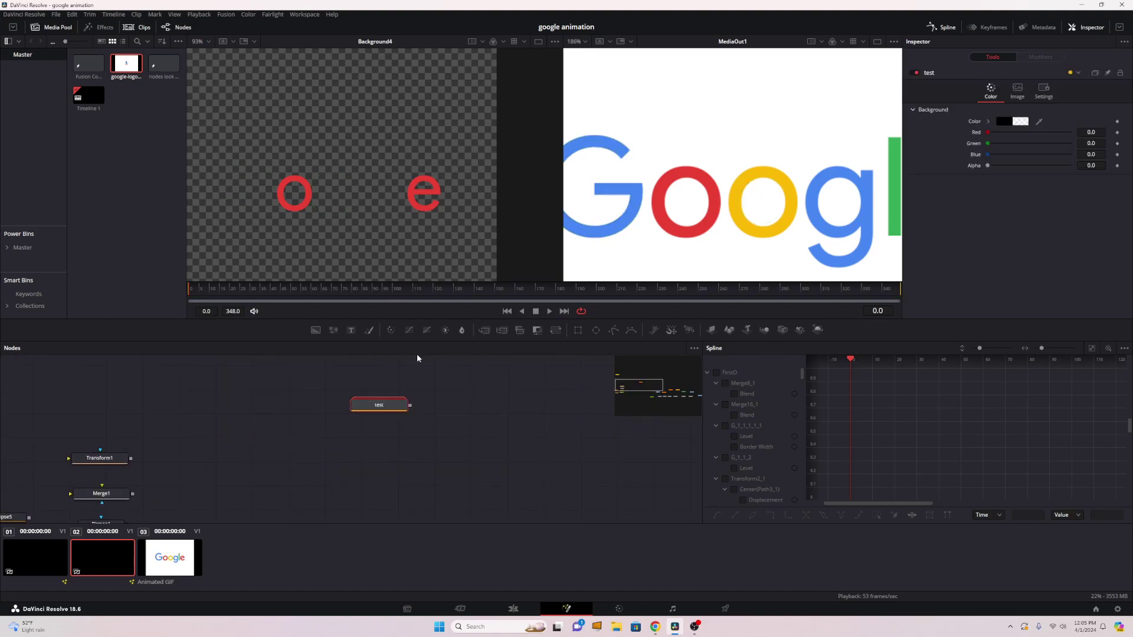
pyautogui.moveTo(417, 418); pyautogui.dragTo(397, 398)
pyautogui.press('Delete')
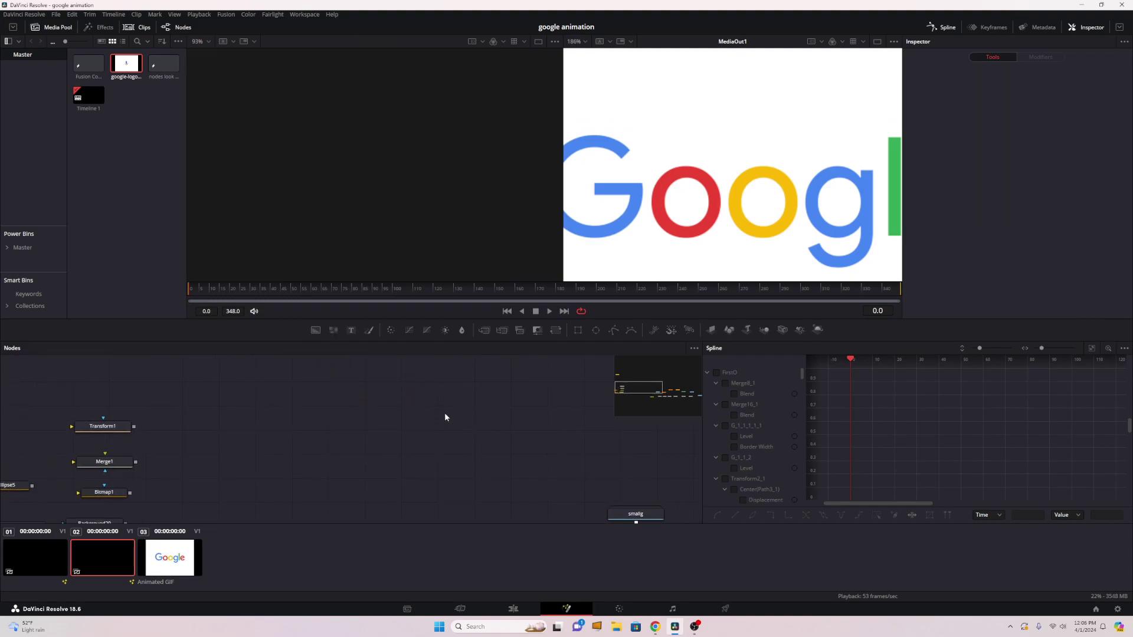
# Step: Move the NewProject group closer to the letter nodes, expand it and preview its G mask
pyautogui.scroll(-2, 429, 406)
pyautogui.moveTo(513, 435); pyautogui.dragTo(673, 522)
pyautogui.moveTo(332, 388); pyautogui.dragTo(651, 511)
pyautogui.moveTo(564, 450); pyautogui.dragTo(369, 399)
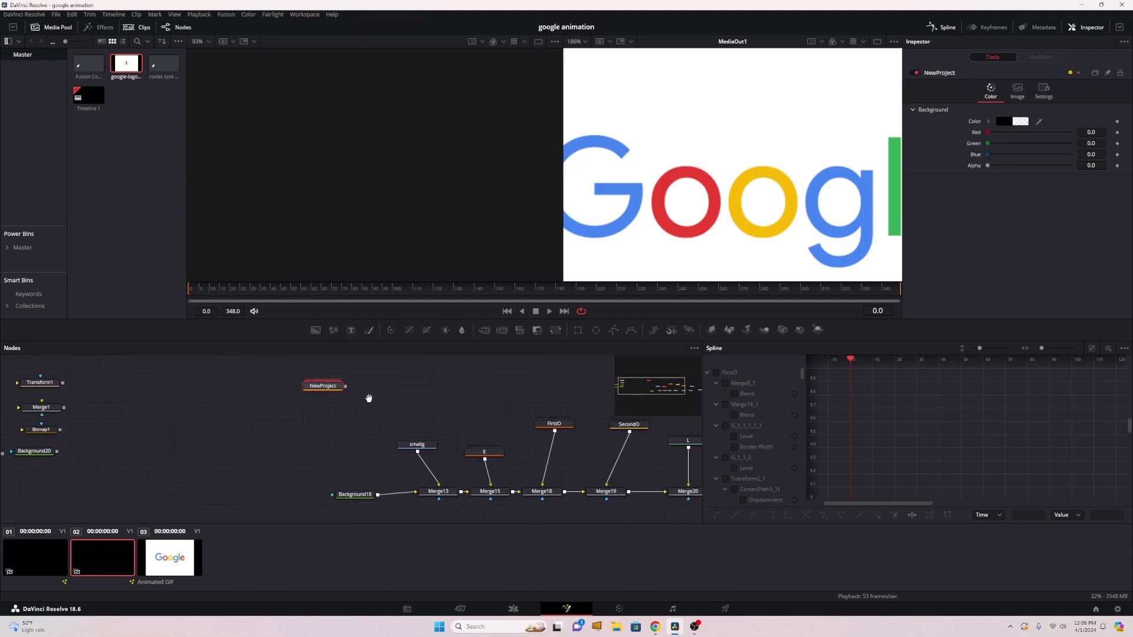
pyautogui.doubleClick(330, 387)
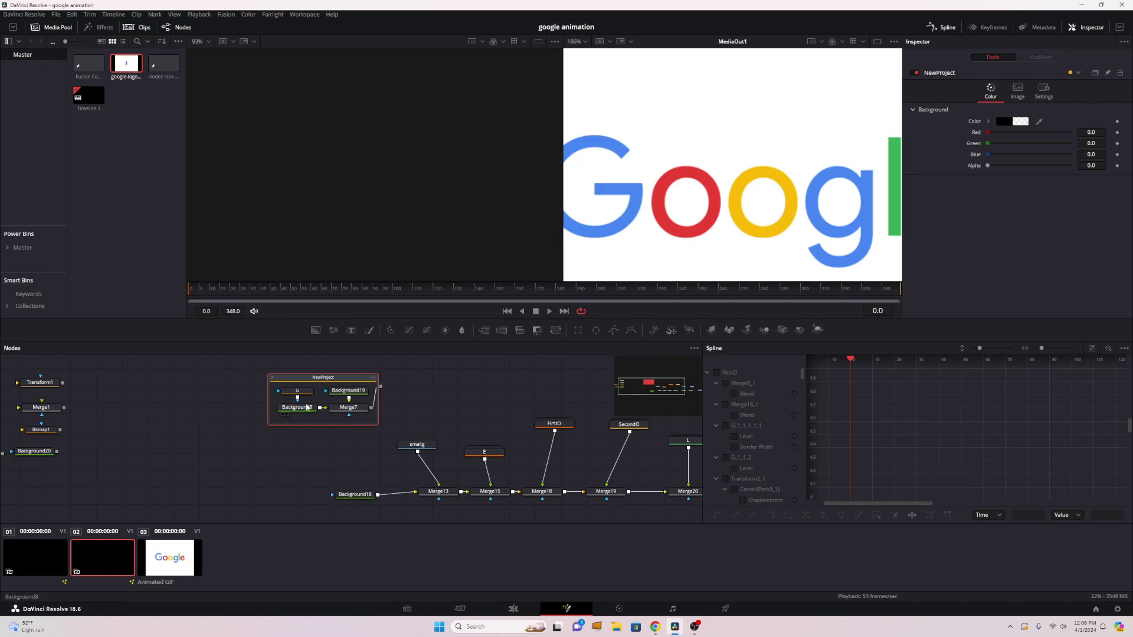
pyautogui.click(287, 397)
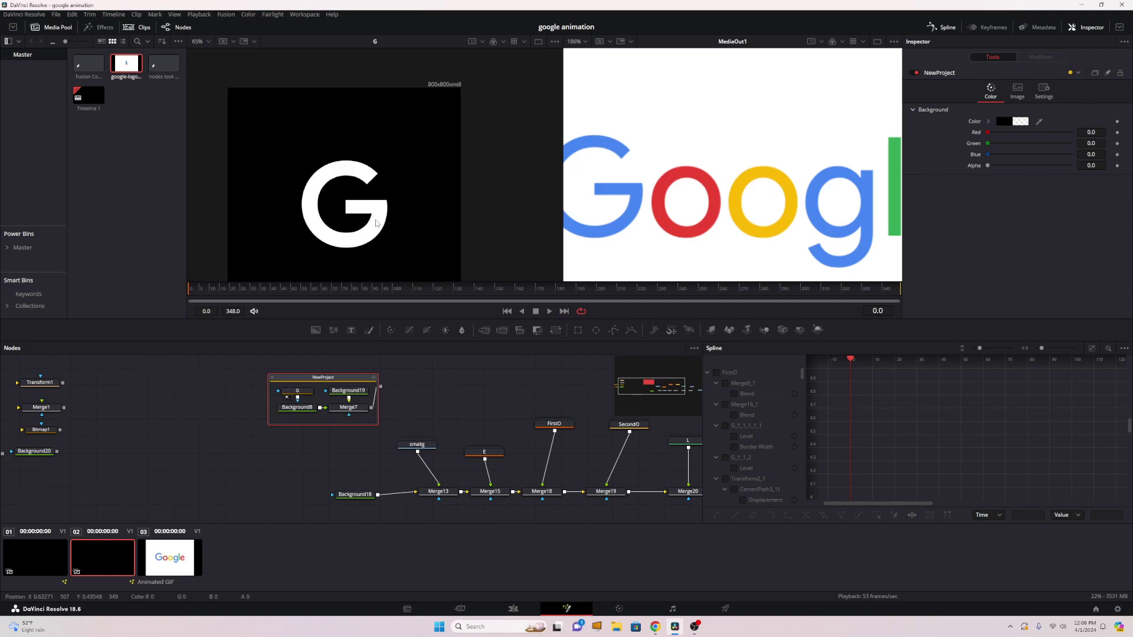
# Step: Compare the G mask's outline with the finished logo at frame 241 and with the coloured dots at frame 111
pyautogui.click(682, 291)
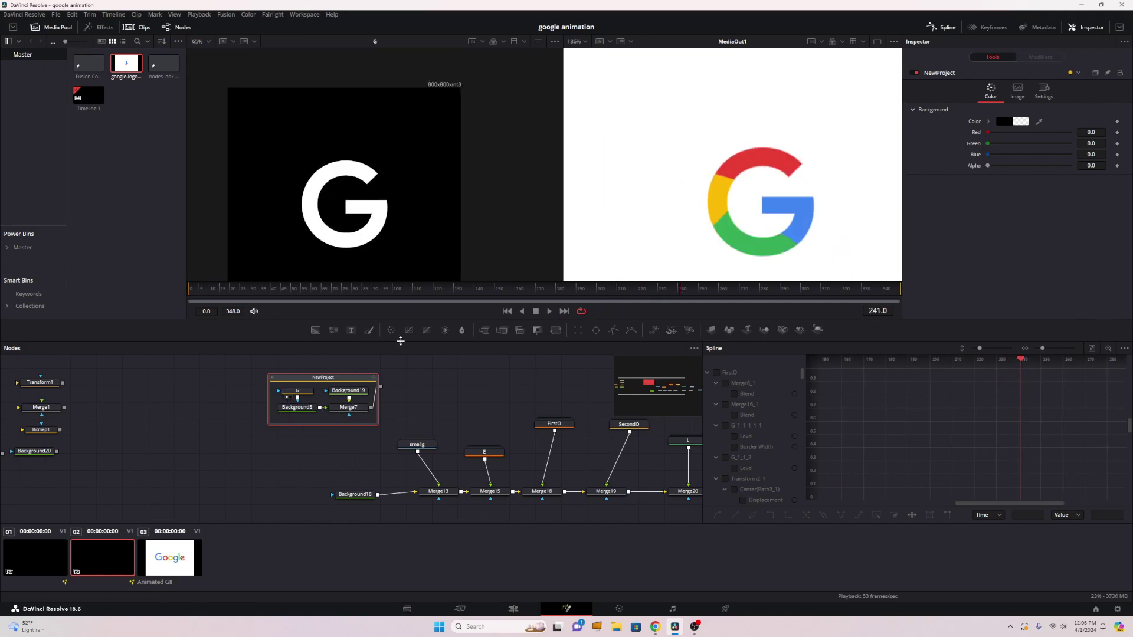
pyautogui.moveTo(309, 390); pyautogui.dragTo(272, 387)
pyautogui.click(267, 389)
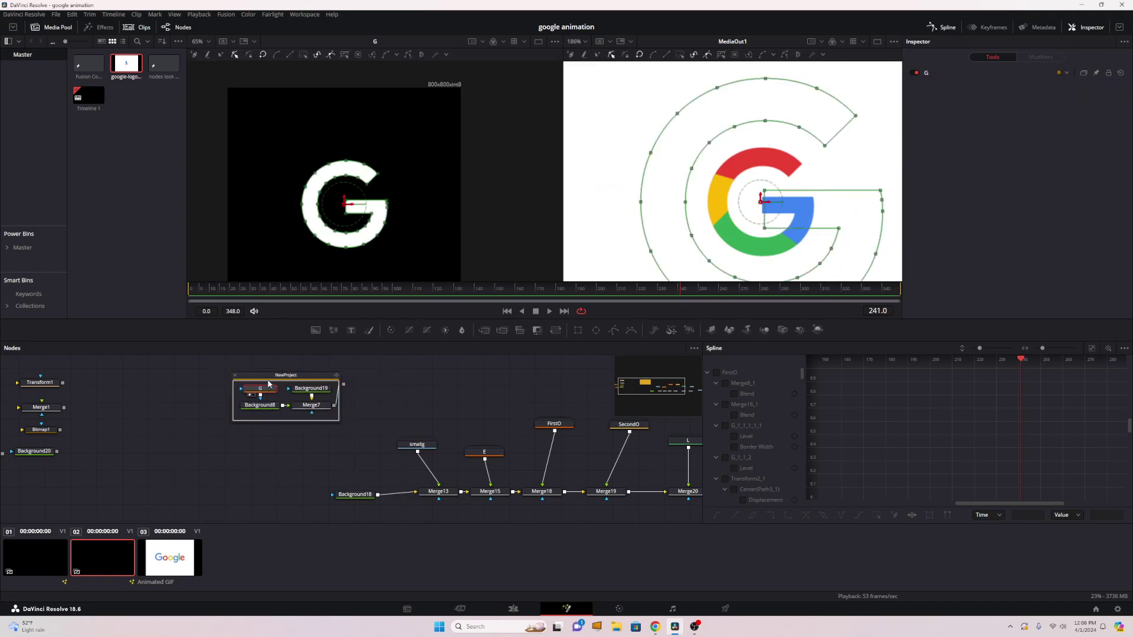
pyautogui.moveTo(408, 288)
pyautogui.mouseDown()
pyautogui.moveTo(564, 289)
pyautogui.moveTo(416, 295)
pyautogui.mouseUp()
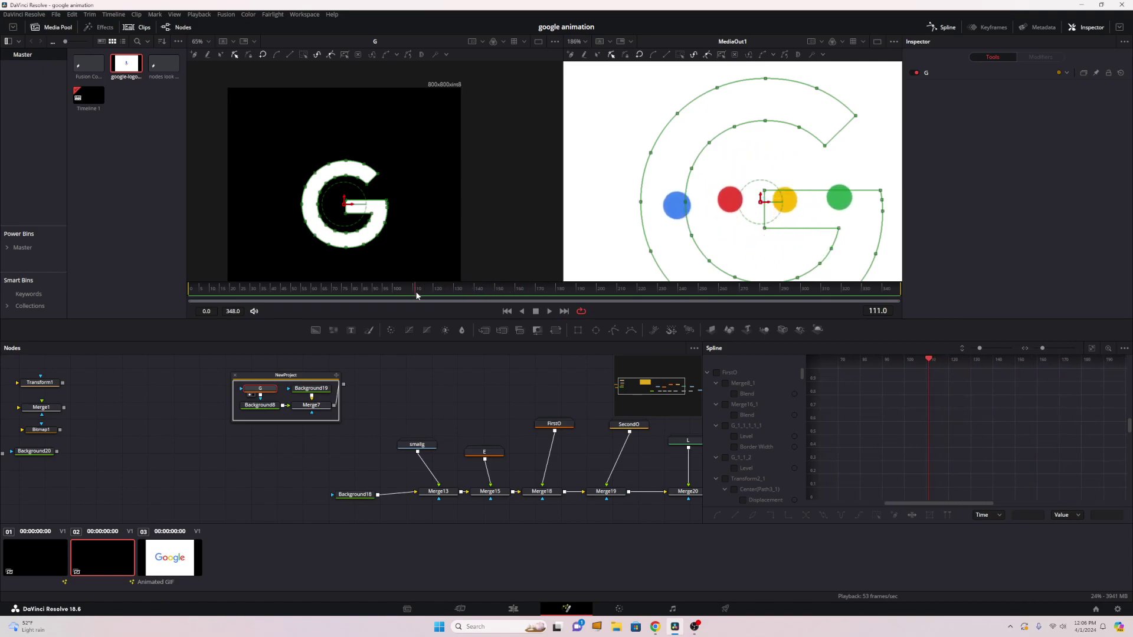
# Step: Collapse the NewProject group and move it away from the letter merge chain
pyautogui.click(235, 376)
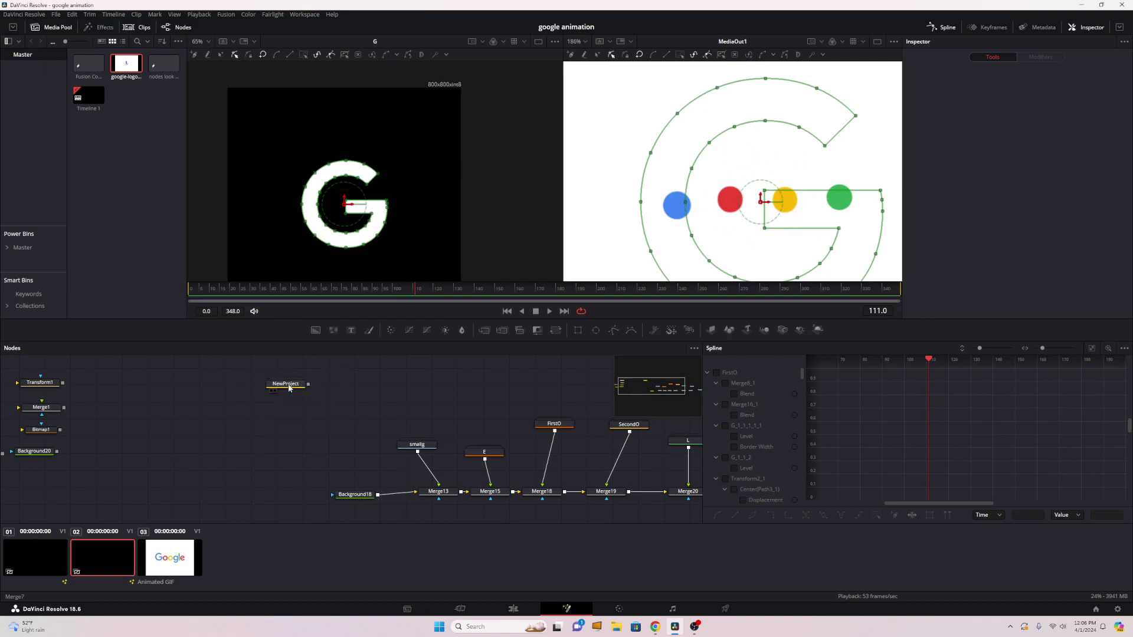
pyautogui.moveTo(289, 388); pyautogui.dragTo(228, 379)
pyautogui.moveTo(394, 426); pyautogui.dragTo(256, 396)
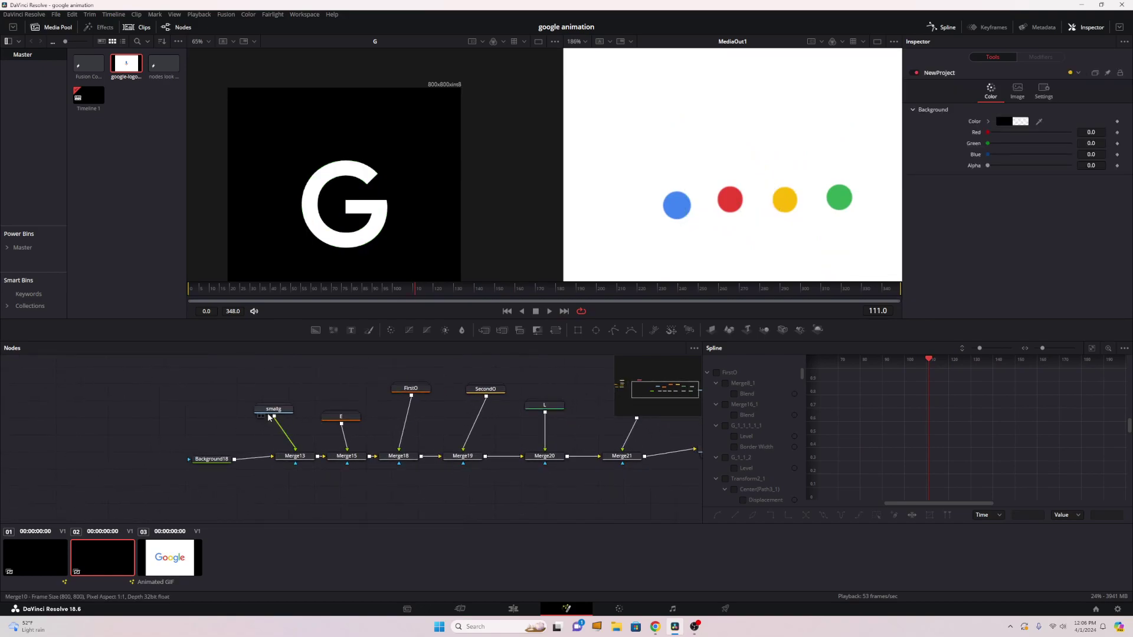
# Step: Scrub the animation from the Google wordmark at frame 50 to the four dots at frame 95, fitting more of the output in view
pyautogui.moveTo(338, 288); pyautogui.dragTo(294, 289)
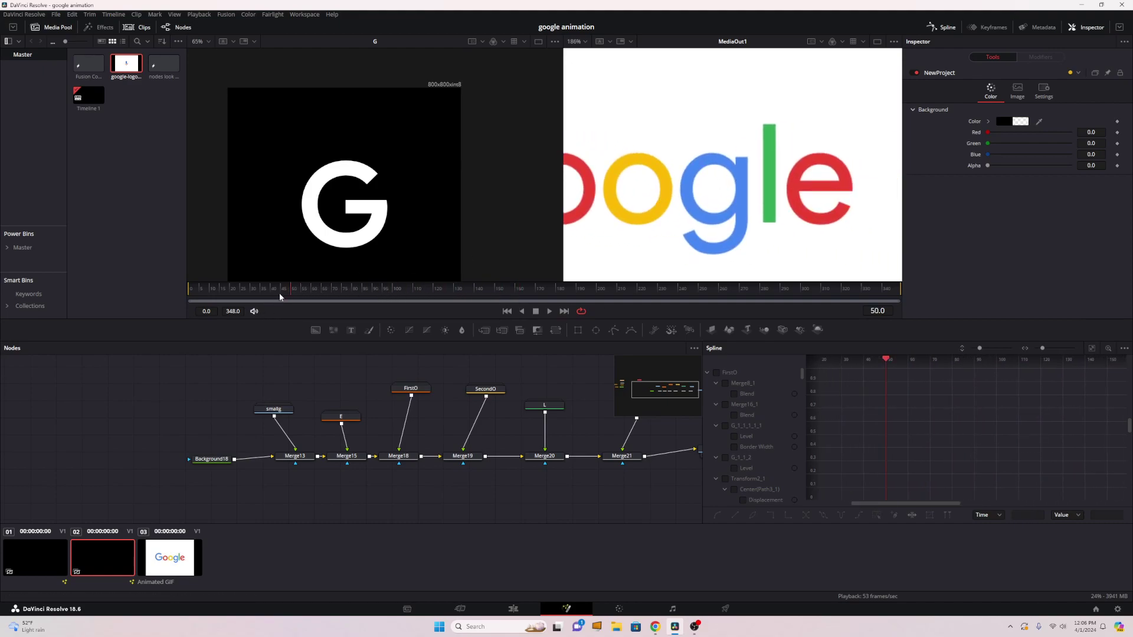
pyautogui.moveTo(281, 292); pyautogui.dragTo(384, 293)
pyautogui.scroll(-3, 661, 216)
pyautogui.moveTo(753, 218); pyautogui.dragTo(760, 218)
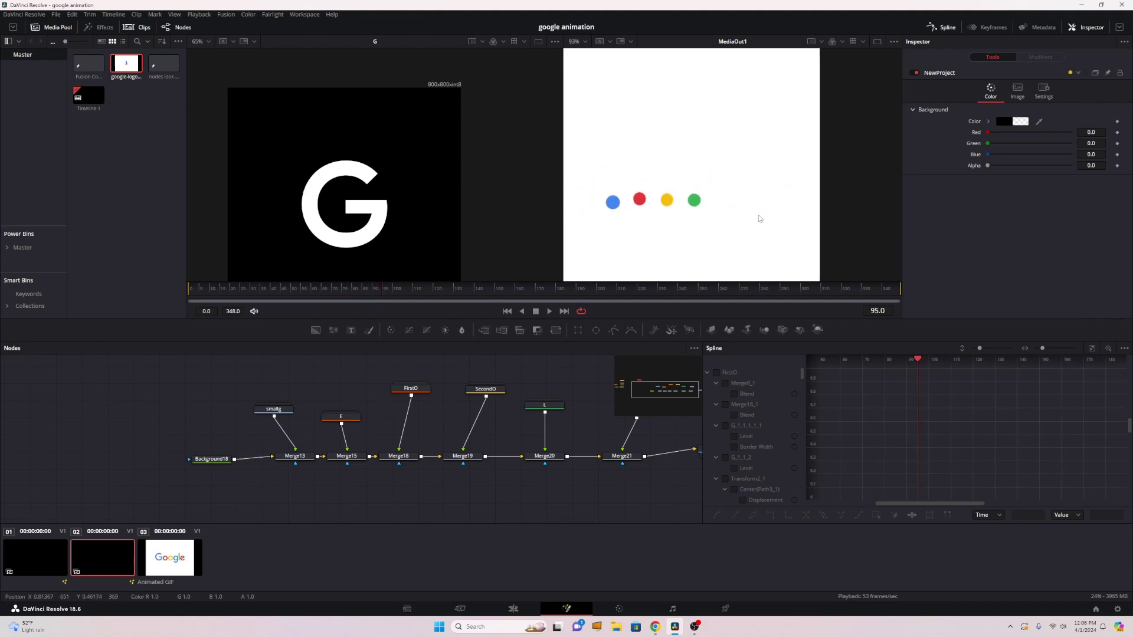
# Step: Scrub to frame 150 and back to frame 140 to examine how the dots turn into the multicoloured G
pyautogui.moveTo(410, 284); pyautogui.dragTo(496, 289)
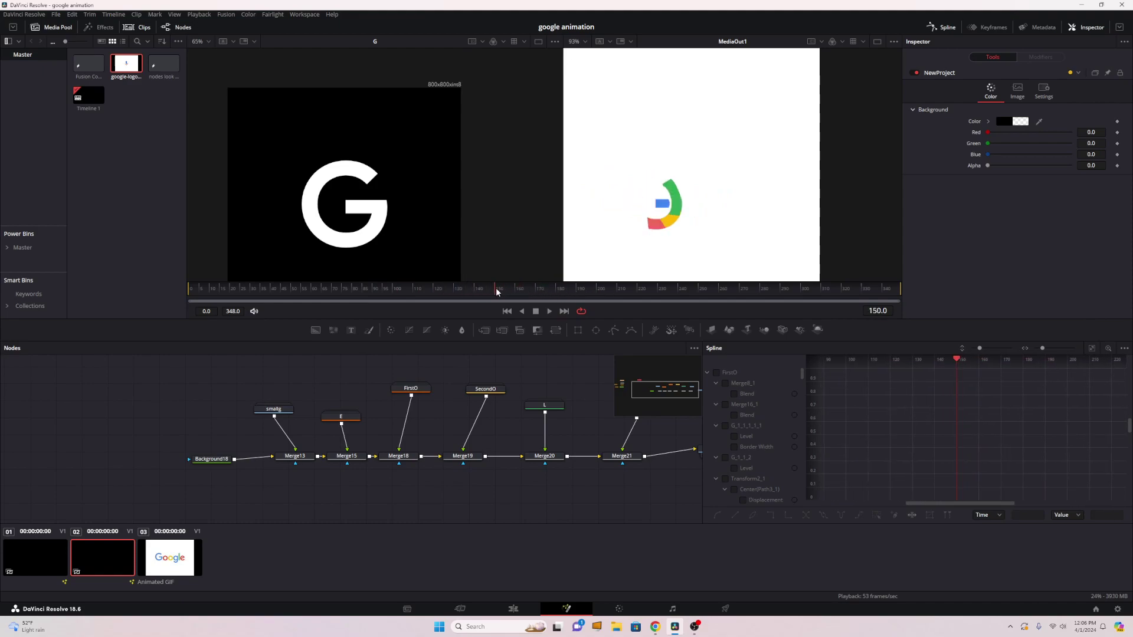
pyautogui.scroll(2, 713, 197)
pyautogui.scroll(4, 653, 210)
pyautogui.click(497, 291)
pyautogui.moveTo(497, 292); pyautogui.dragTo(476, 283)
pyautogui.scroll(-5, 777, 232)
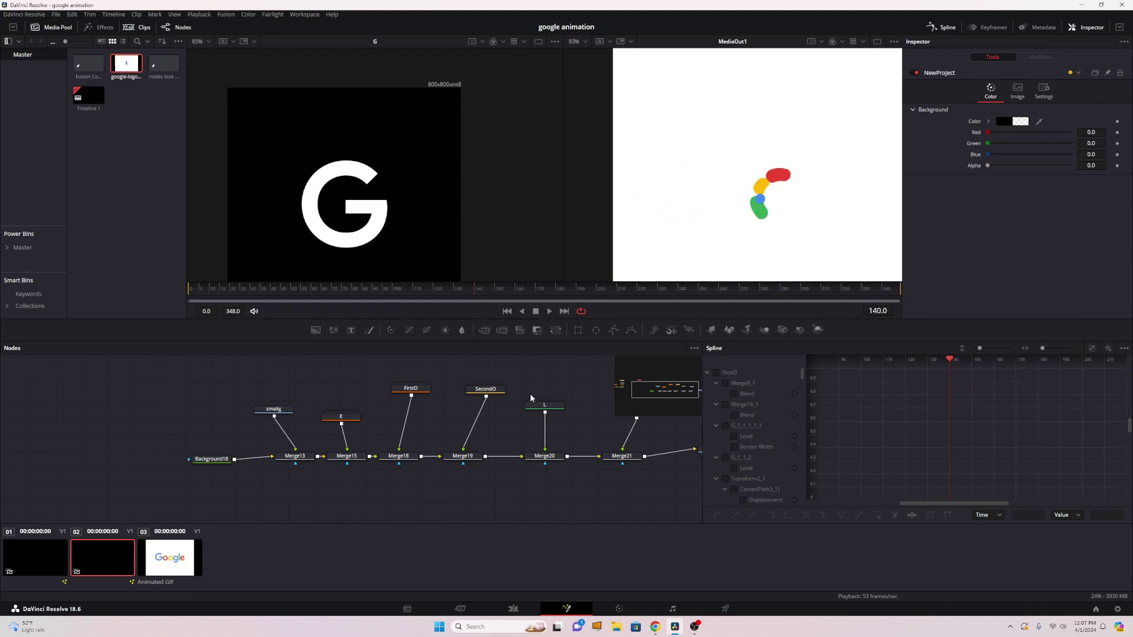
# Step: Expand the NewProject group, and undo the recent node graph edits until the deleted test group is restored
pyautogui.moveTo(529, 394); pyautogui.dragTo(381, 378)
pyautogui.scroll(-2, 380, 374)
pyautogui.scroll(1, 322, 408)
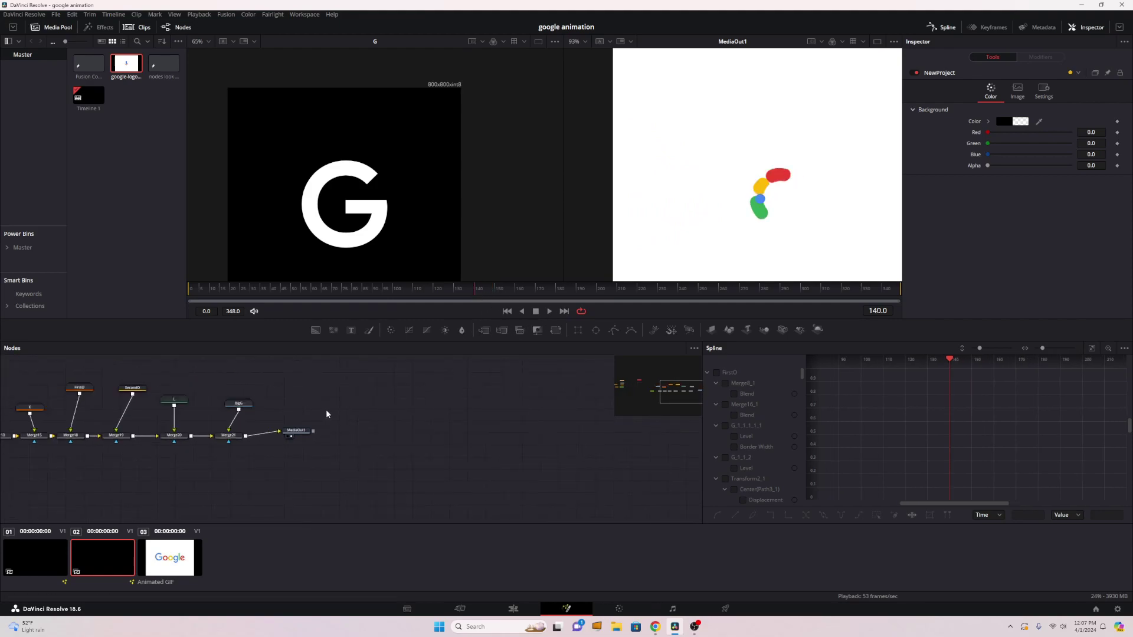
pyautogui.moveTo(330, 409); pyautogui.dragTo(434, 401)
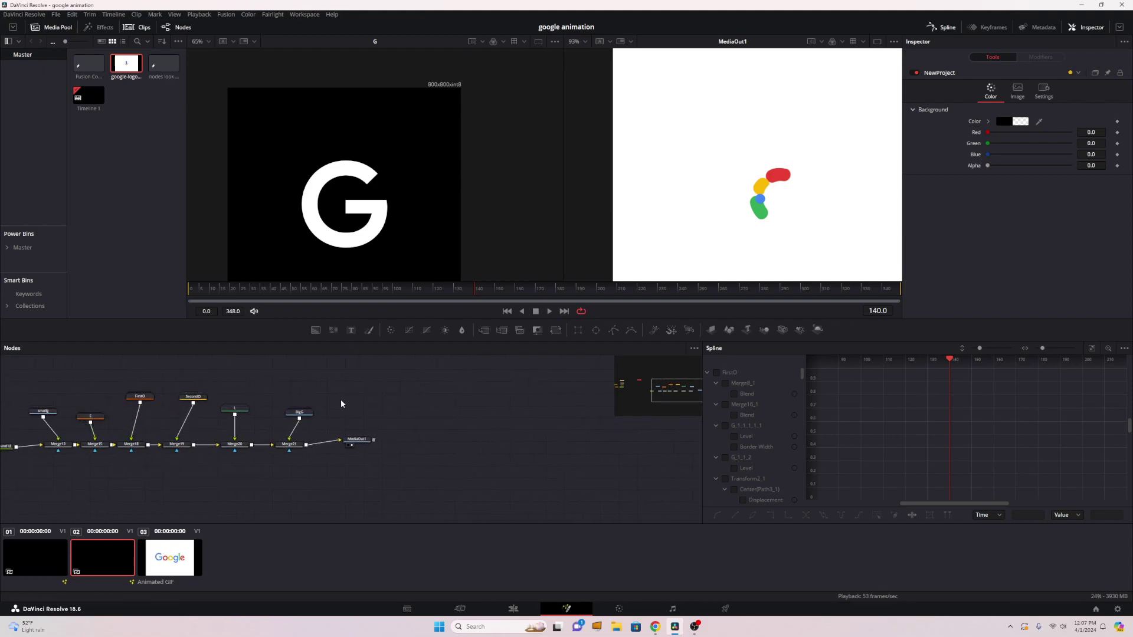
pyautogui.moveTo(397, 388); pyautogui.dragTo(730, 403)
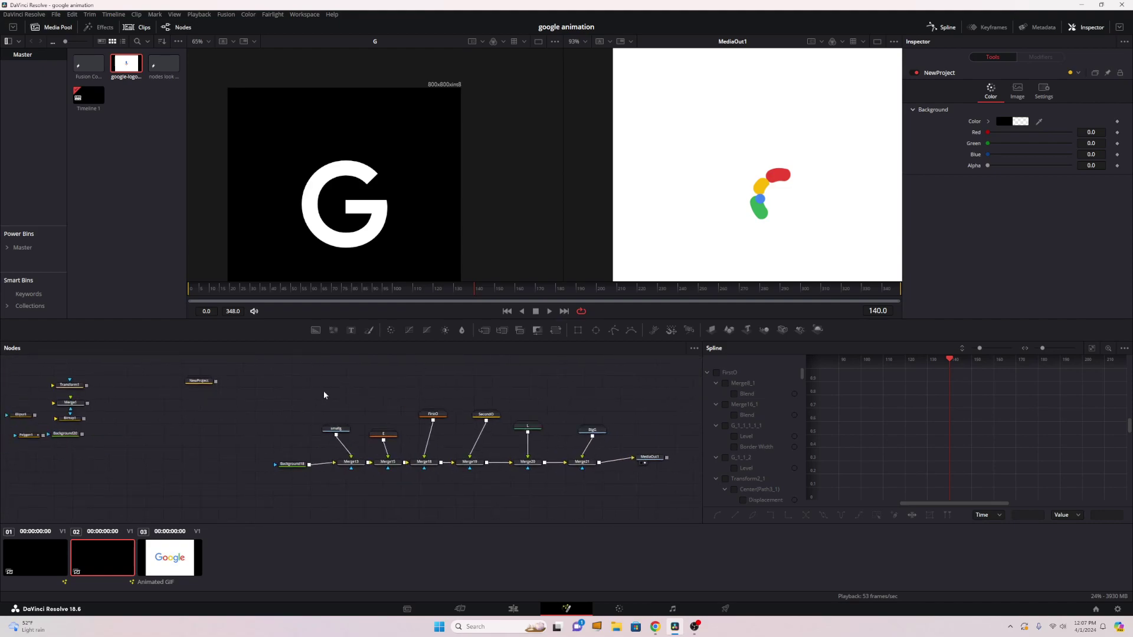
pyautogui.doubleClick(203, 382)
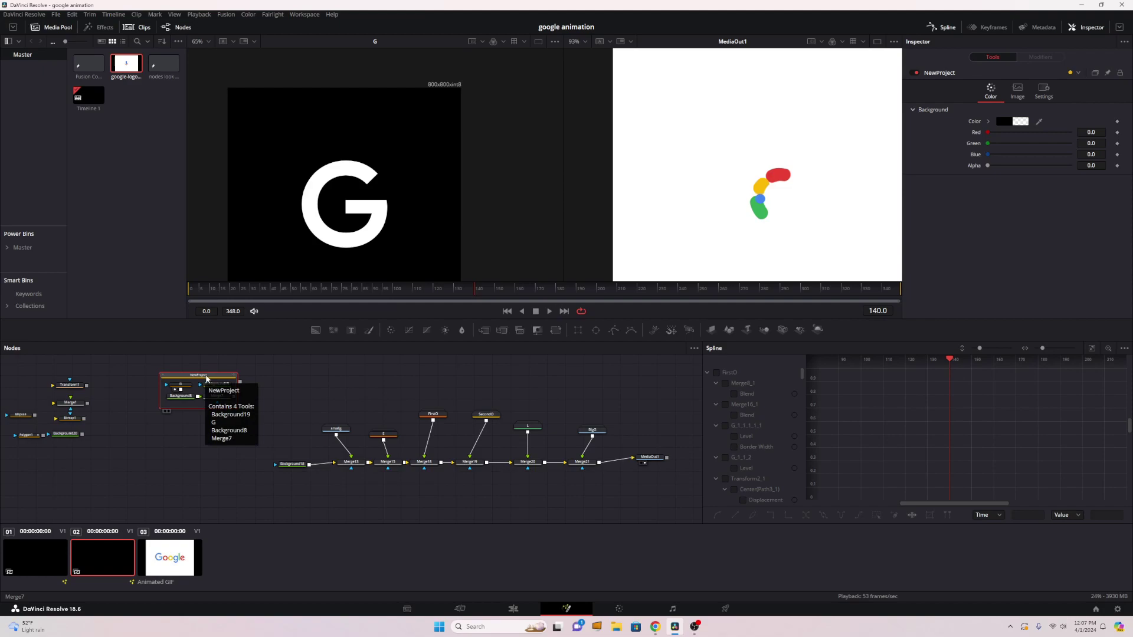
pyautogui.hotkey('ctrl', 'z')
pyautogui.hotkey('ctrl', 'z')
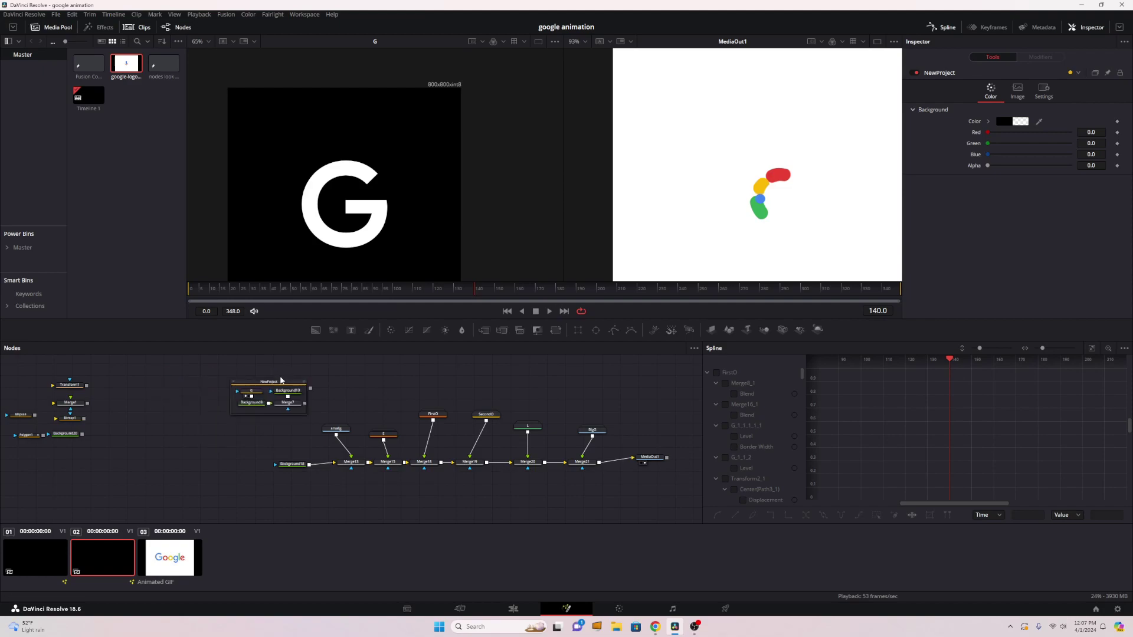
pyautogui.hotkey('ctrl', 'z')
# Step: Expand the test group beyond the MediaOut1 node and preview its green Background6 node
pyautogui.moveTo(212, 369); pyautogui.dragTo(513, 396)
pyautogui.hotkey('ctrl', 'e')
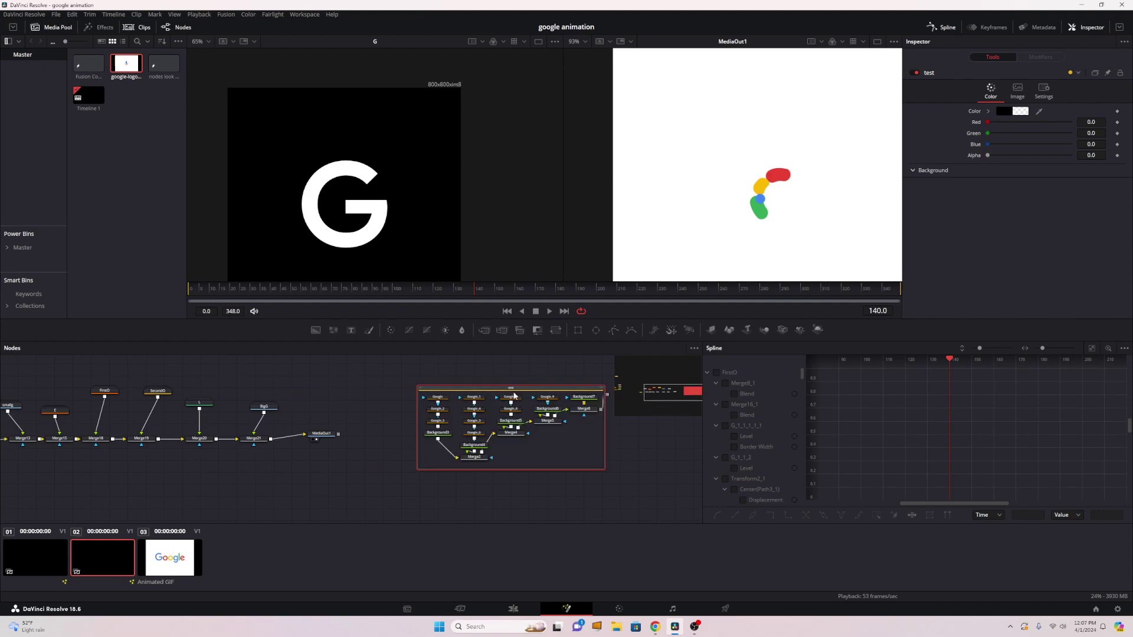
pyautogui.click(520, 403)
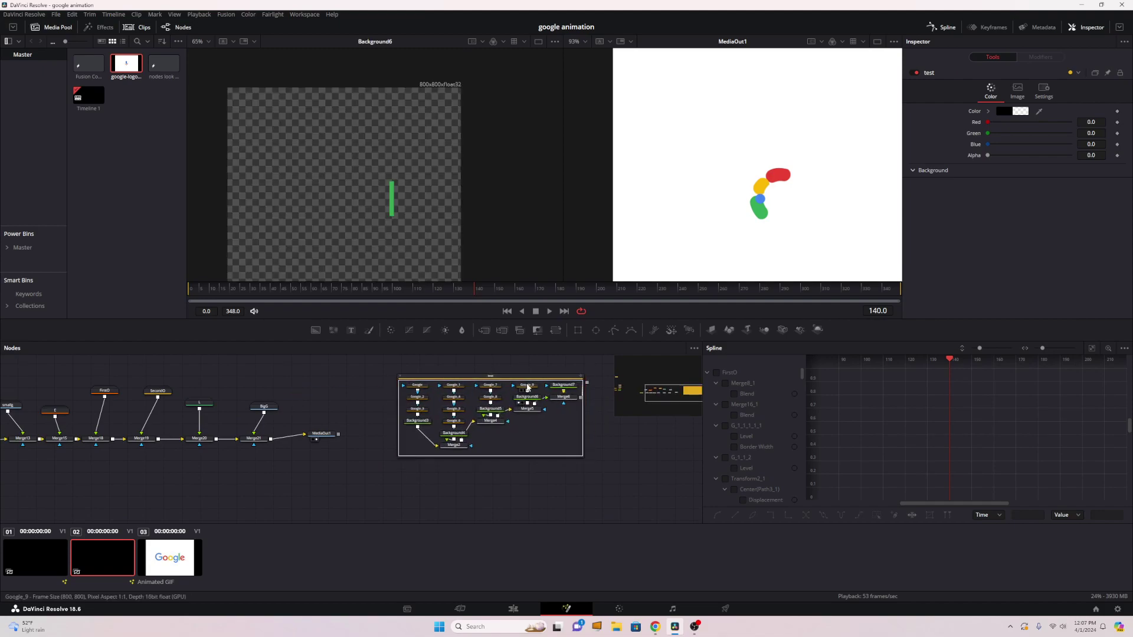
# Step: Copy the Google_9 mask and Background6 nodes and paste the copies into the empty area outside the test group
pyautogui.keyDown('ctrl'); pyautogui.click(527, 385); pyautogui.keyUp('ctrl')
pyautogui.hotkey('ctrl', 'c')
pyautogui.moveTo(586, 433); pyautogui.dragTo(455, 417)
pyautogui.hotkey('ctrl', 'v')
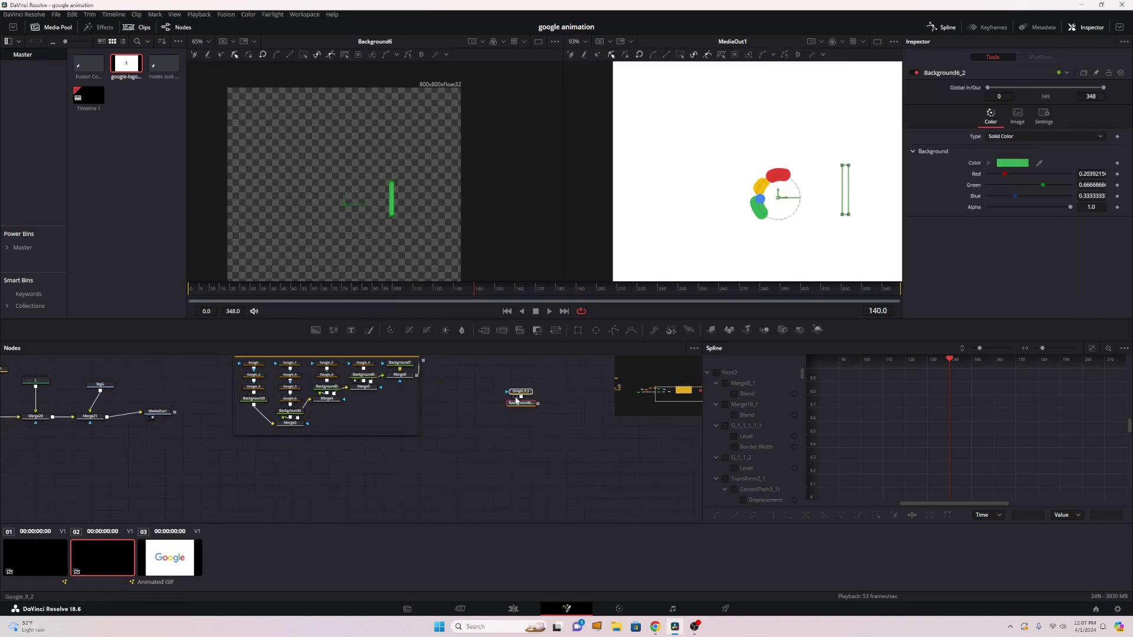
# Step: Collapse the test group and reposition it in the empty area beside the main node chain
pyautogui.click(235, 357)
pyautogui.scroll(1, 238, 362)
pyautogui.click(242, 367)
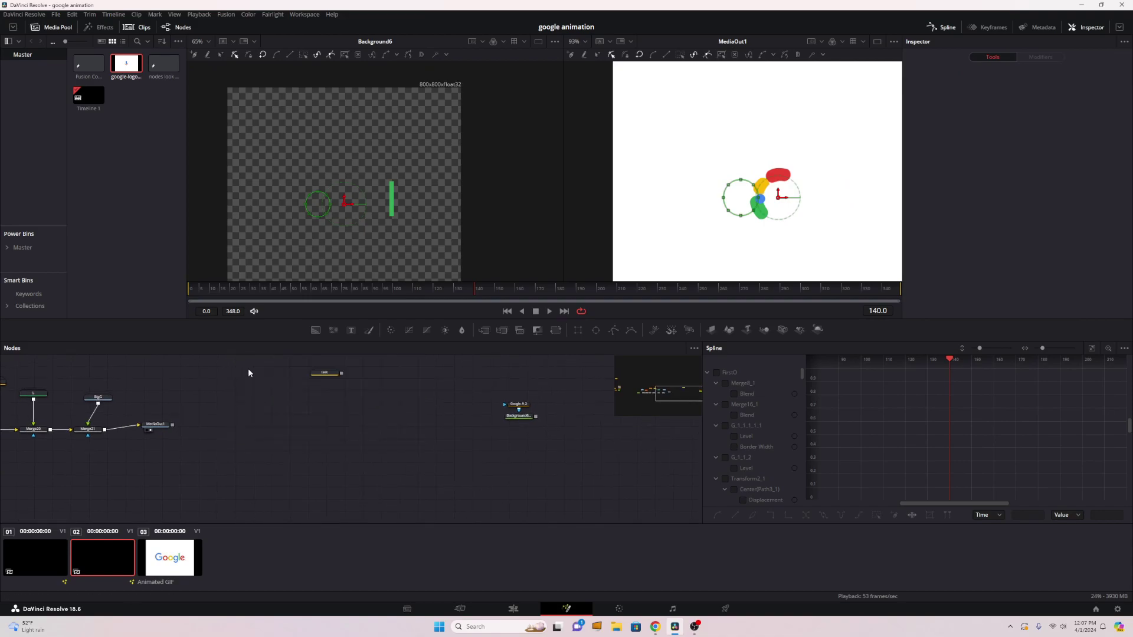
pyautogui.moveTo(325, 372); pyautogui.dragTo(244, 357)
pyautogui.moveTo(412, 387); pyautogui.dragTo(392, 397)
pyautogui.hscroll(-10, 360, 397)
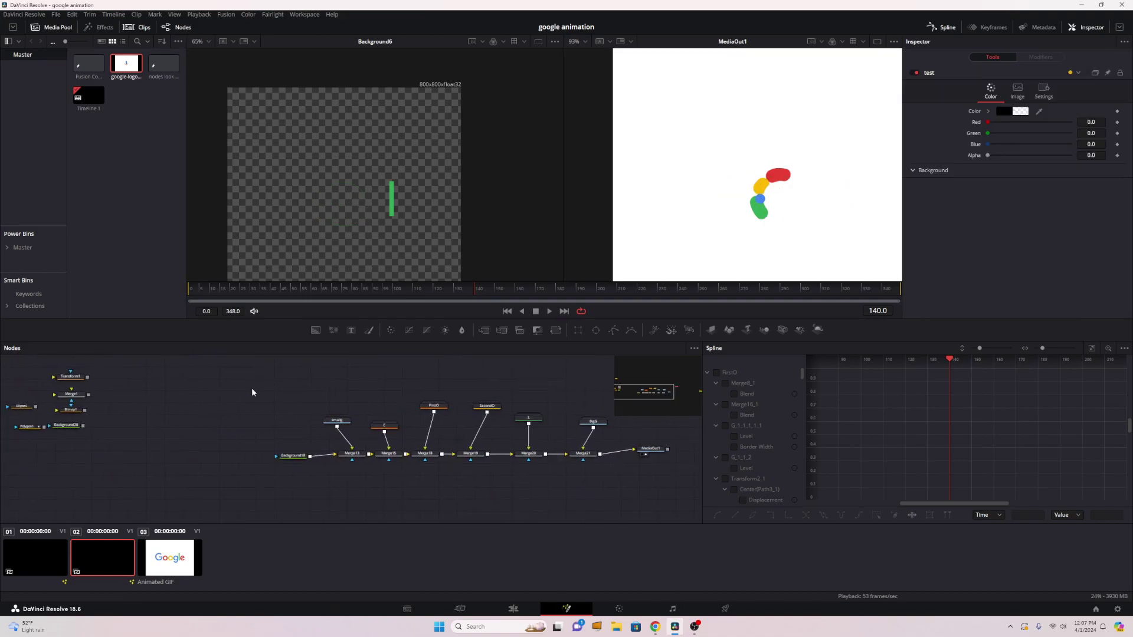
pyautogui.moveTo(266, 388); pyautogui.dragTo(65, 386)
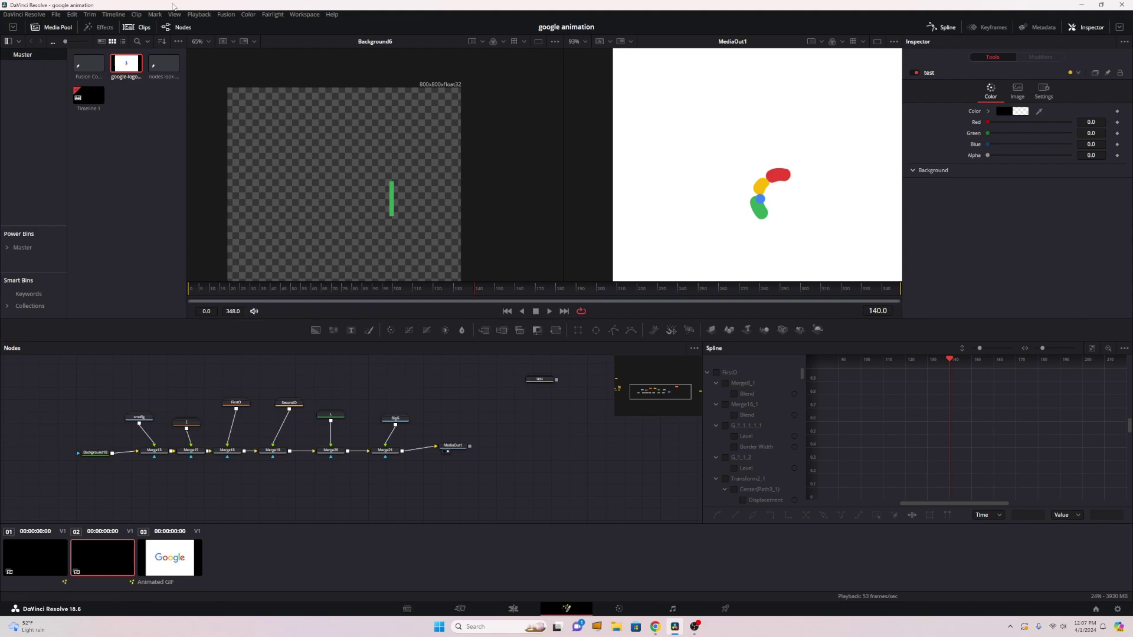
# Step: Import an SVG file into the Fusion composition, move its NewProject1 group beside the test group and expand it
pyautogui.click(56, 15)
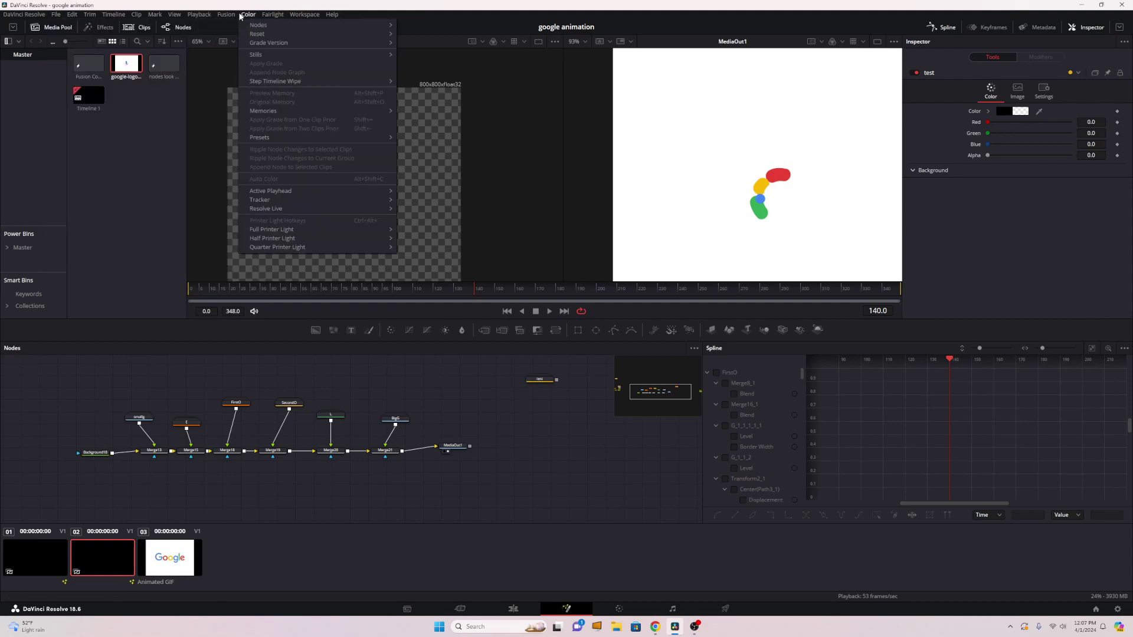
pyautogui.moveTo(226, 15)
pyautogui.moveTo(243, 60)
pyautogui.click(316, 97)
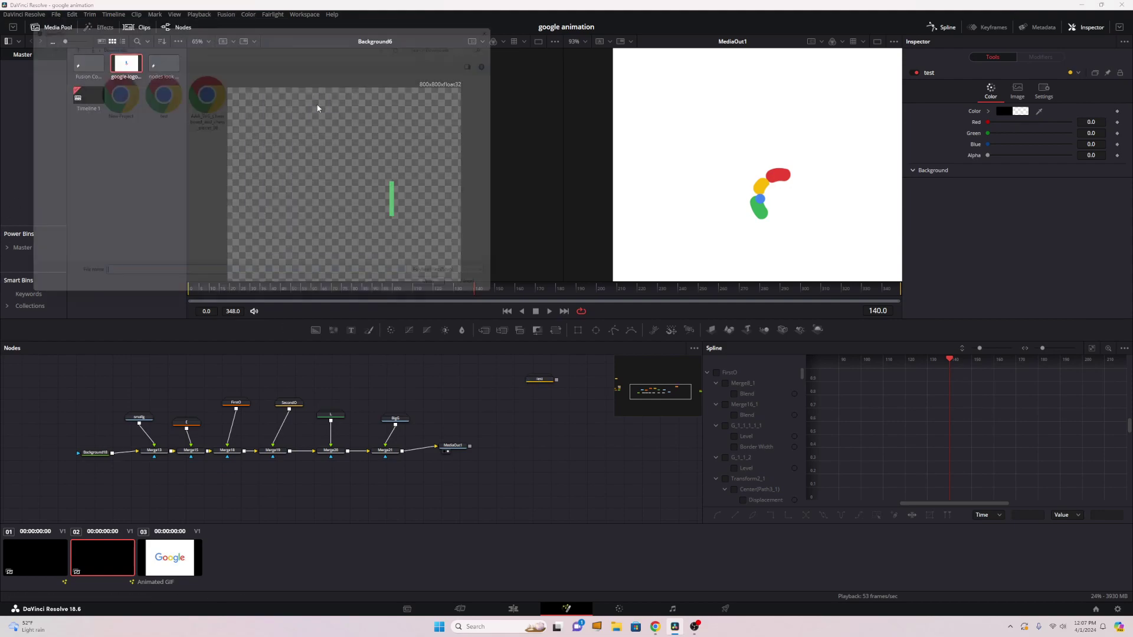
pyautogui.doubleClick(103, 89)
pyautogui.click(621, 334)
pyautogui.click(49, 375)
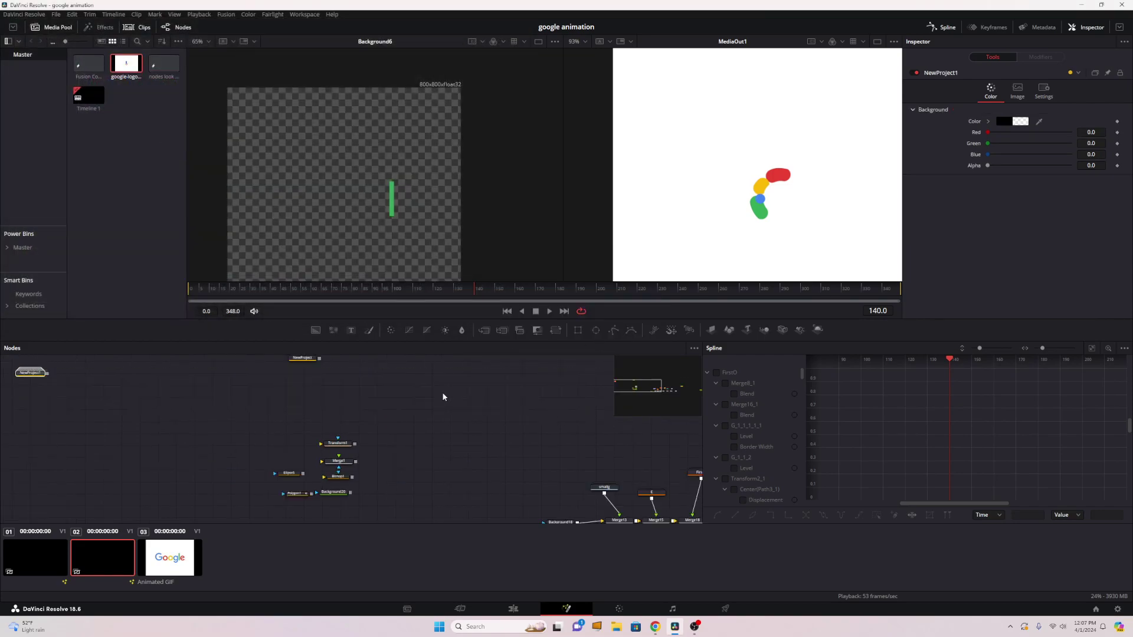
pyautogui.moveTo(36, 372); pyautogui.dragTo(472, 444)
pyautogui.click(634, 461)
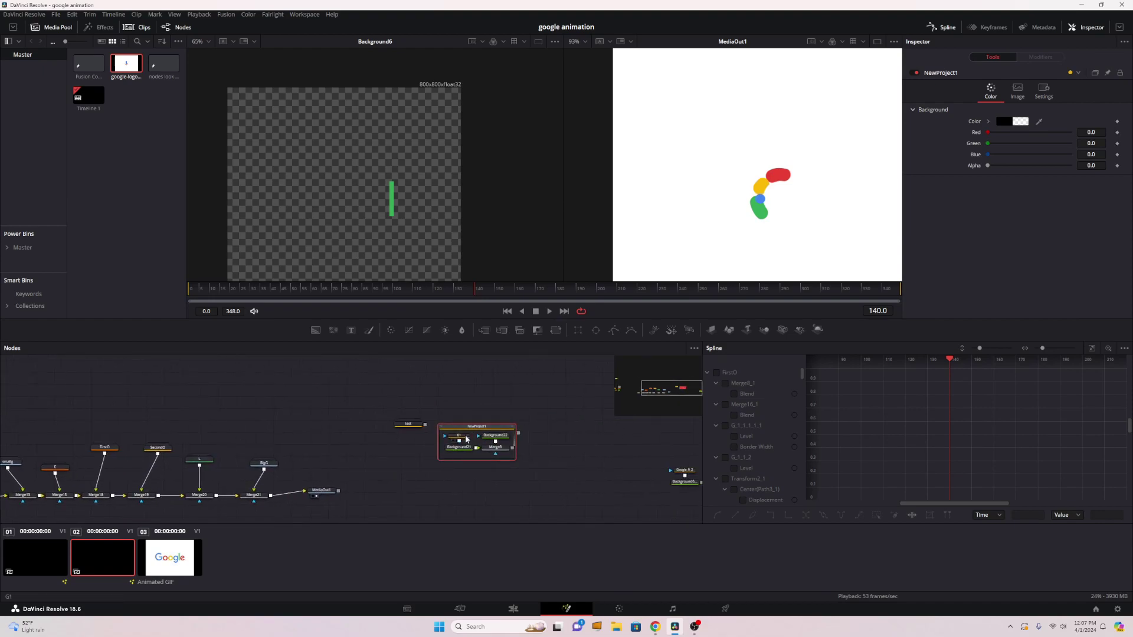
# Step: Copy the G1 mask out of the NewProject1 group and delete the NewProject1 and test groups
pyautogui.click(463, 438)
pyautogui.keyDown('ctrl'); pyautogui.click(467, 448); pyautogui.keyUp('ctrl')
pyautogui.click(477, 433)
pyautogui.click(459, 435)
pyautogui.moveTo(645, 438); pyautogui.dragTo(528, 454)
pyautogui.press('Delete')
pyautogui.moveTo(482, 408); pyautogui.dragTo(291, 371)
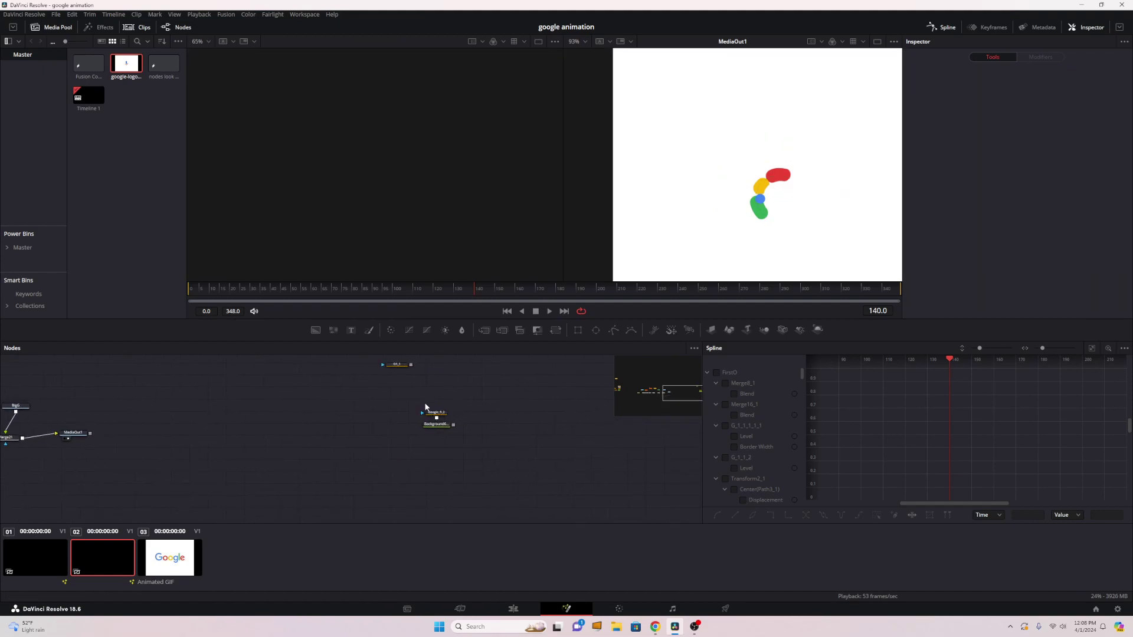
# Step: Preview the Background6_2 node and scrub to frame 55
pyautogui.click(429, 431)
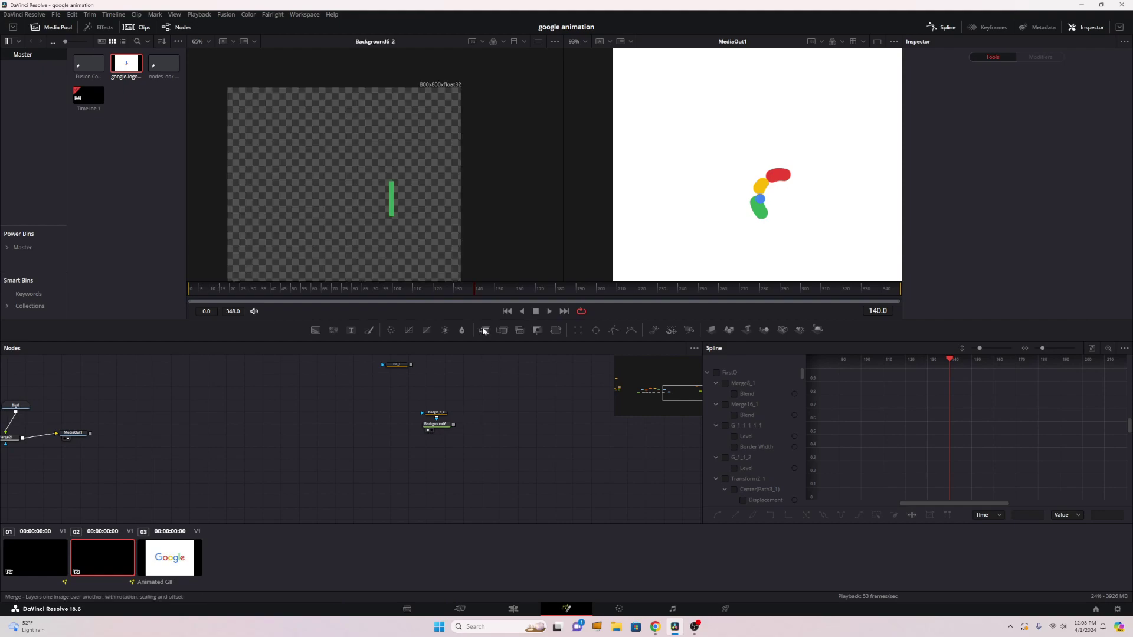
pyautogui.hotkey('ctrl', 'f')
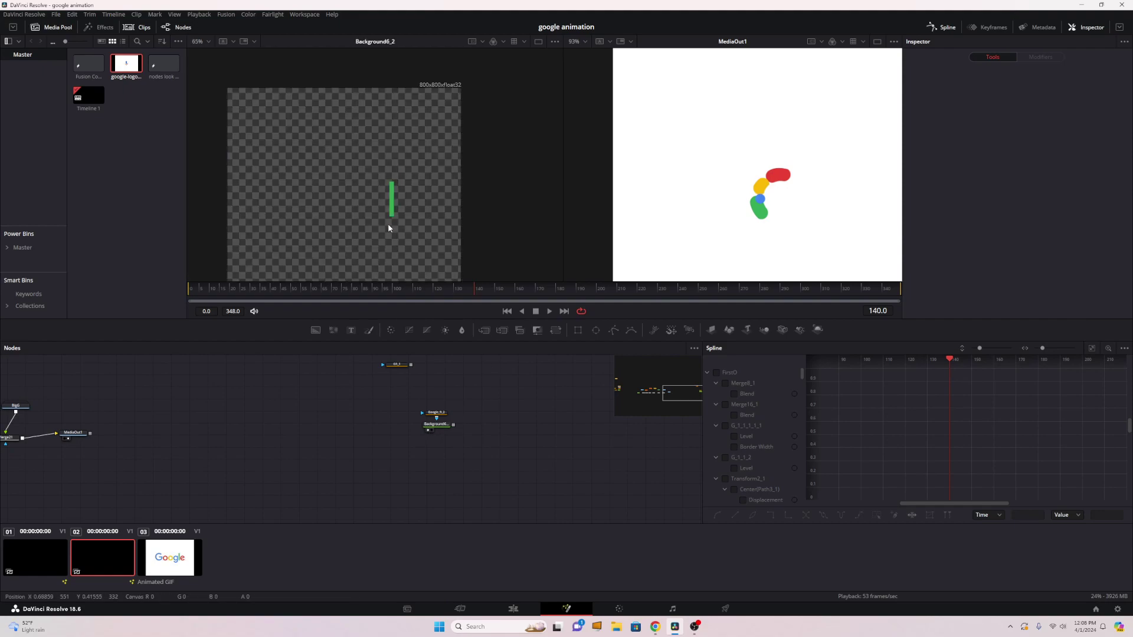
pyautogui.scroll(2, 387, 223)
pyautogui.click(224, 288)
pyautogui.moveTo(224, 287); pyautogui.dragTo(302, 292)
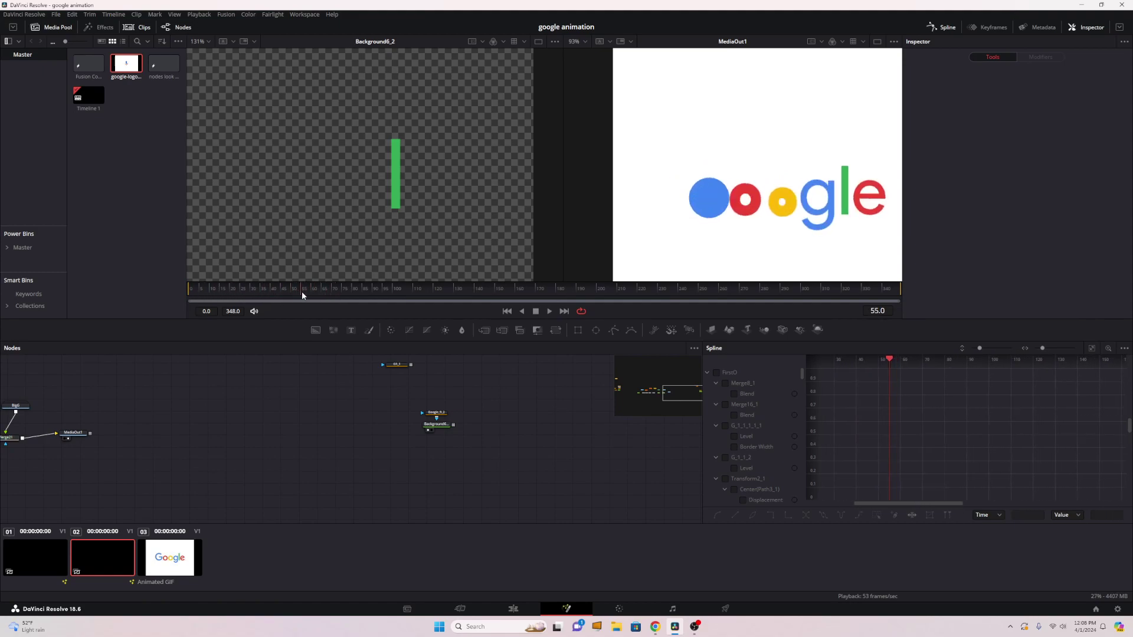
# Step: Add an Ellipse mask connected to a new black Background node beside the Google_9_2 and Background6_2 nodes
pyautogui.click(436, 413)
pyautogui.moveTo(444, 429); pyautogui.dragTo(450, 436)
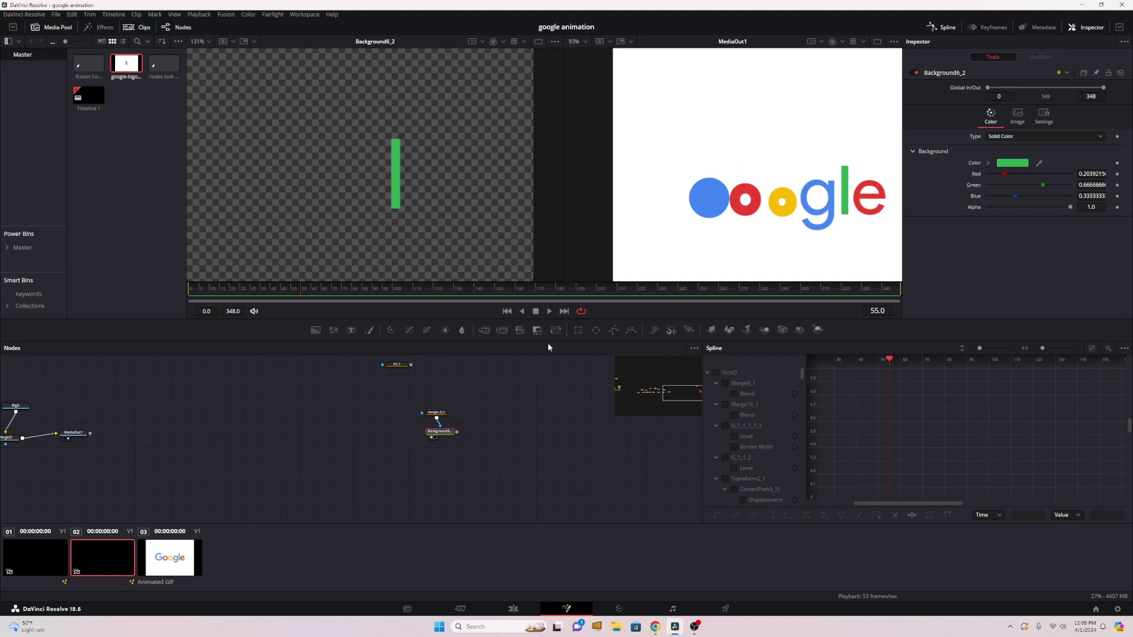
pyautogui.click(595, 330)
pyautogui.moveTo(555, 420); pyautogui.dragTo(507, 412)
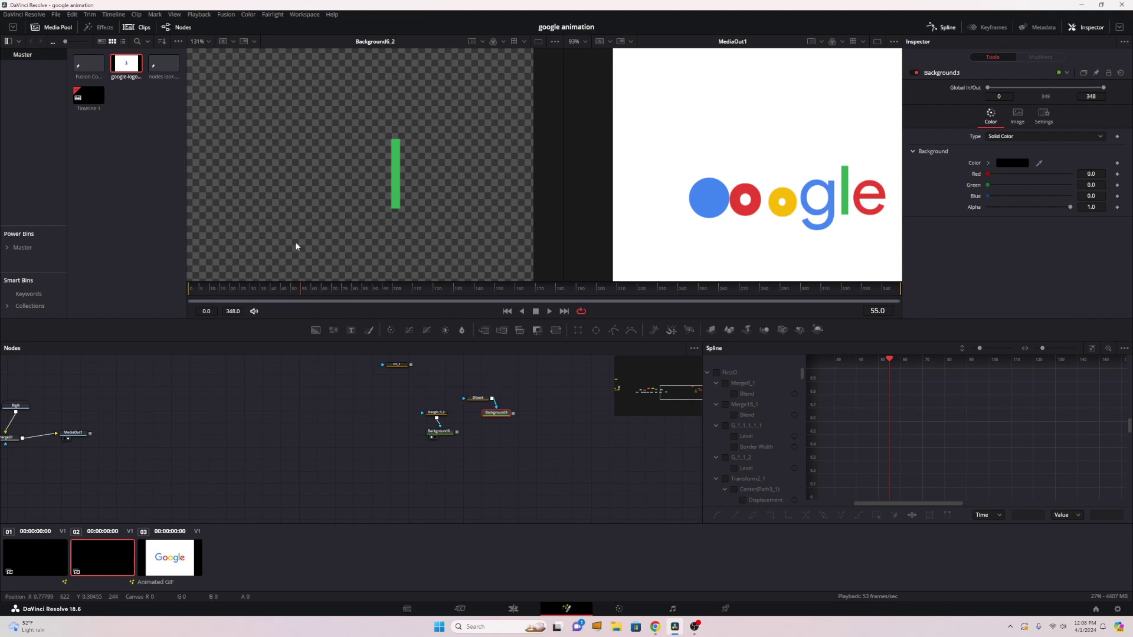
# Step: Set a shape animation keyframe on the Google_9_2 mask at frame 55, where the letters start to change
pyautogui.moveTo(300, 289); pyautogui.dragTo(312, 292)
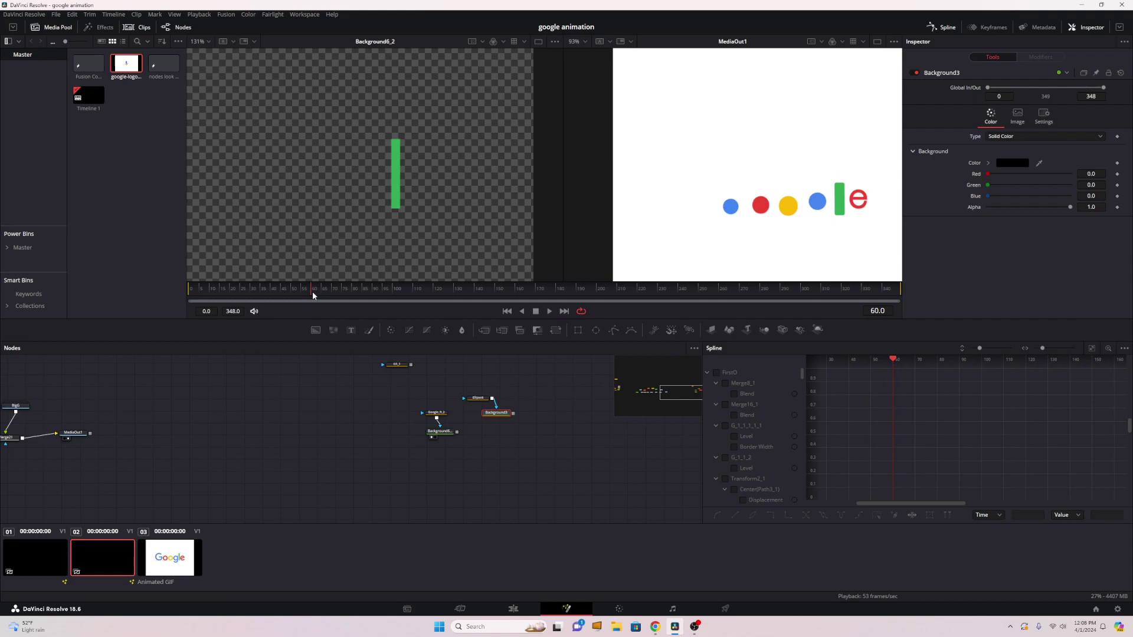
pyautogui.moveTo(313, 291); pyautogui.dragTo(295, 291)
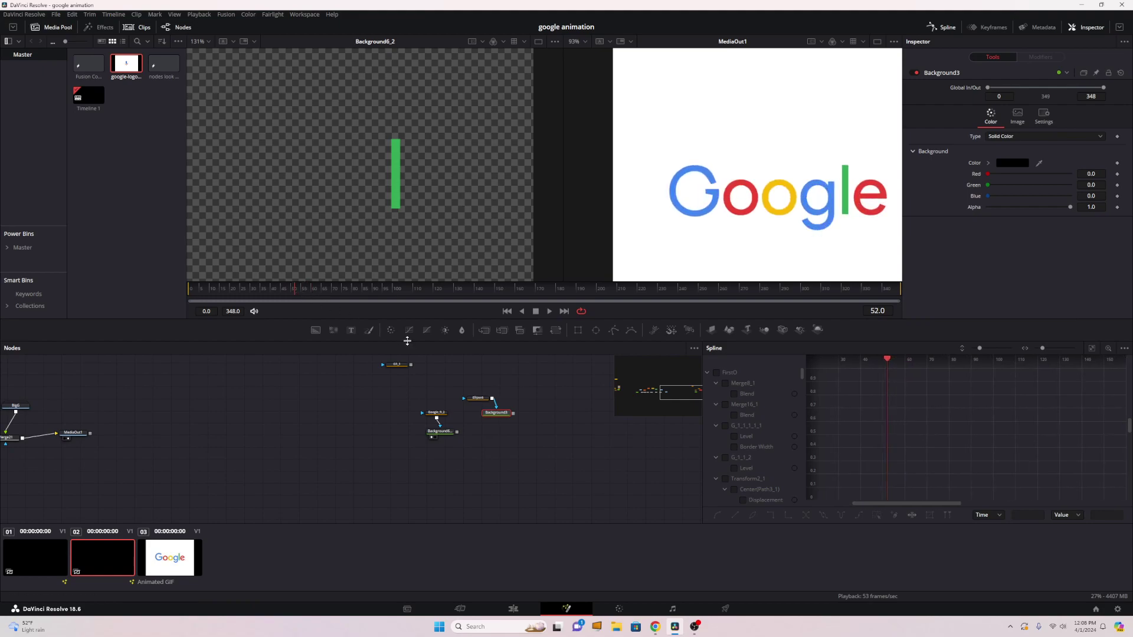
pyautogui.click(435, 413)
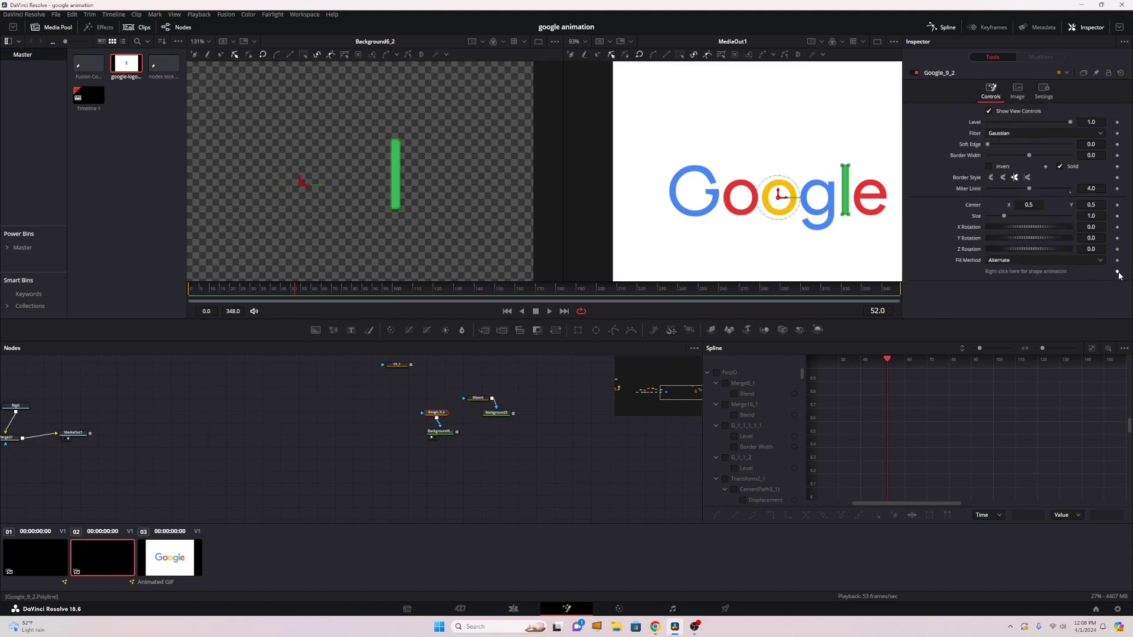
pyautogui.moveTo(299, 289)
pyautogui.mouseDown()
pyautogui.moveTo(275, 293)
pyautogui.moveTo(302, 291)
pyautogui.mouseUp()
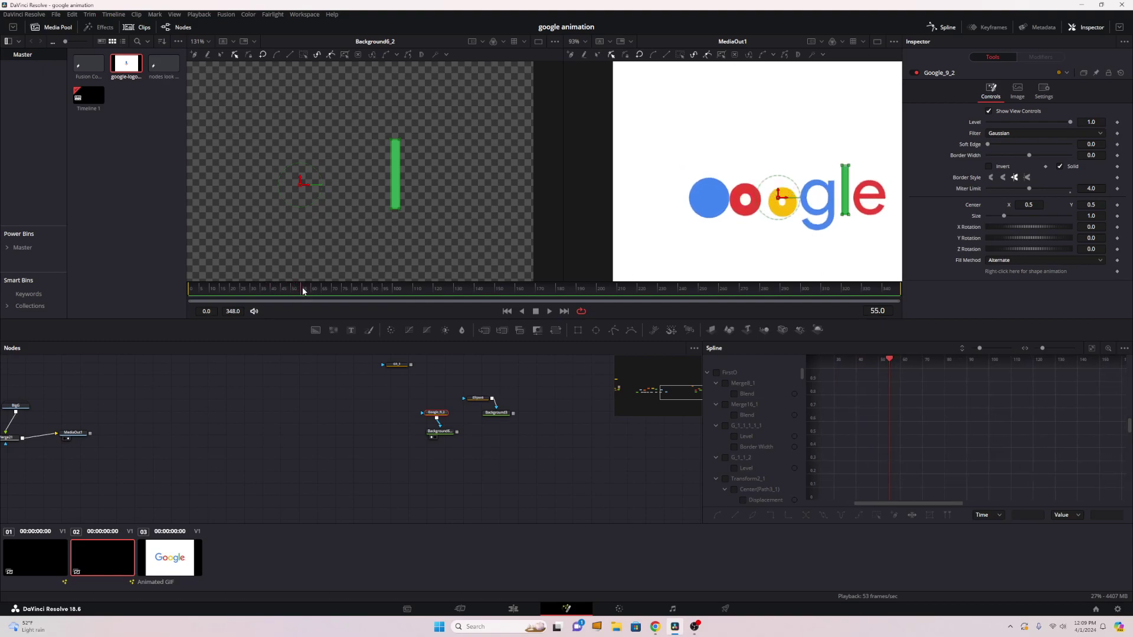
pyautogui.click(1117, 272)
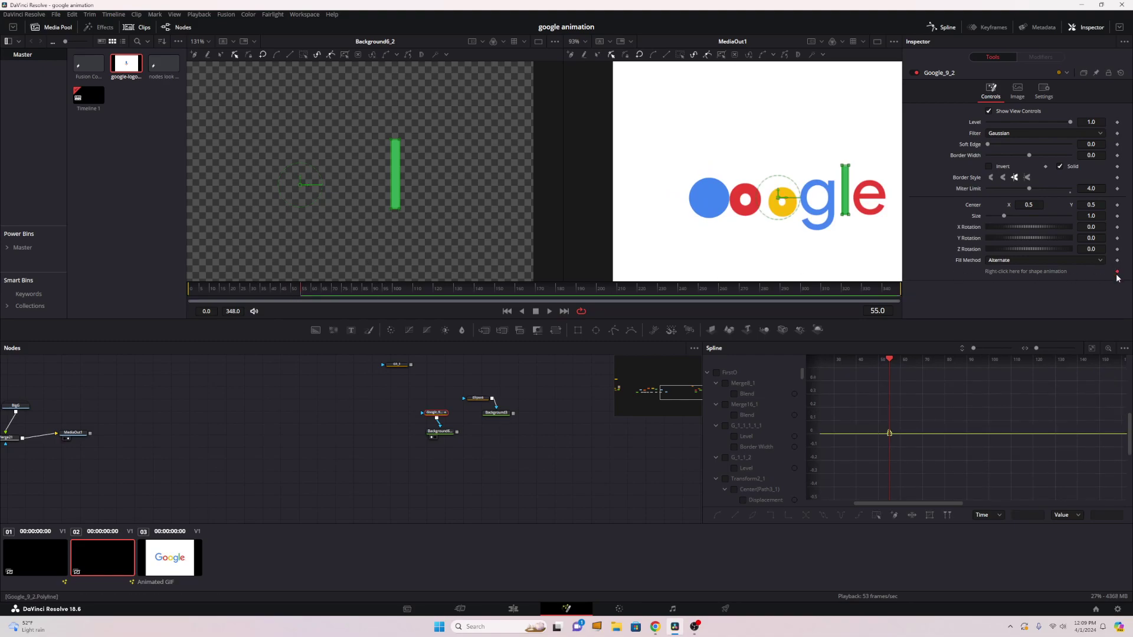
# Step: At frame 61, shrink the Google_9_2 mask into a short block positioned over the green dot
pyautogui.moveTo(305, 291); pyautogui.dragTo(315, 287)
pyautogui.moveTo(314, 288); pyautogui.dragTo(315, 288)
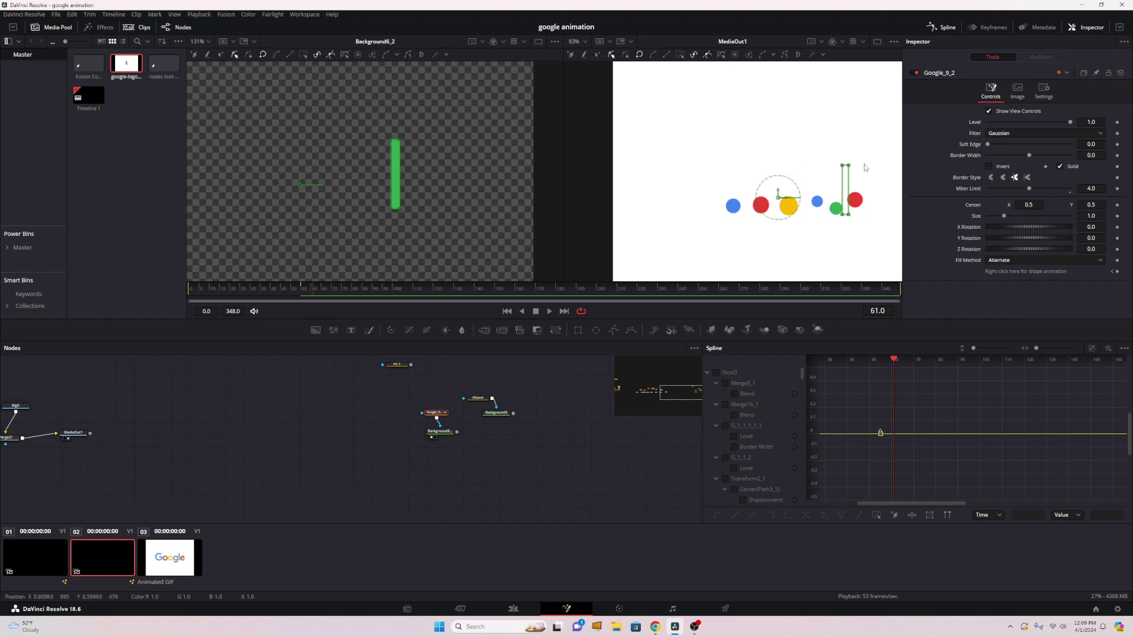
pyautogui.scroll(1, 856, 171)
pyautogui.moveTo(835, 165); pyautogui.dragTo(822, 220)
pyautogui.hotkey('ctrl', 'z')
pyautogui.moveTo(819, 144)
pyautogui.mouseDown()
pyautogui.moveTo(860, 185)
pyautogui.moveTo(837, 176)
pyautogui.moveTo(834, 236)
pyautogui.moveTo(858, 233)
pyautogui.moveTo(833, 236)
pyautogui.mouseUp()
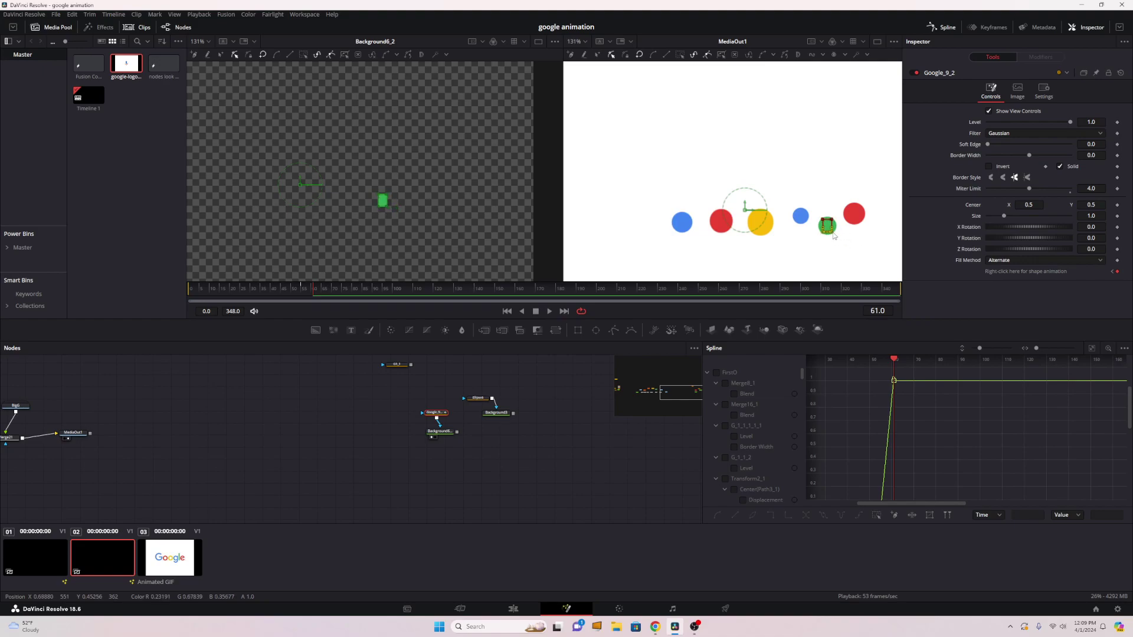
pyautogui.scroll(10, 360, 199)
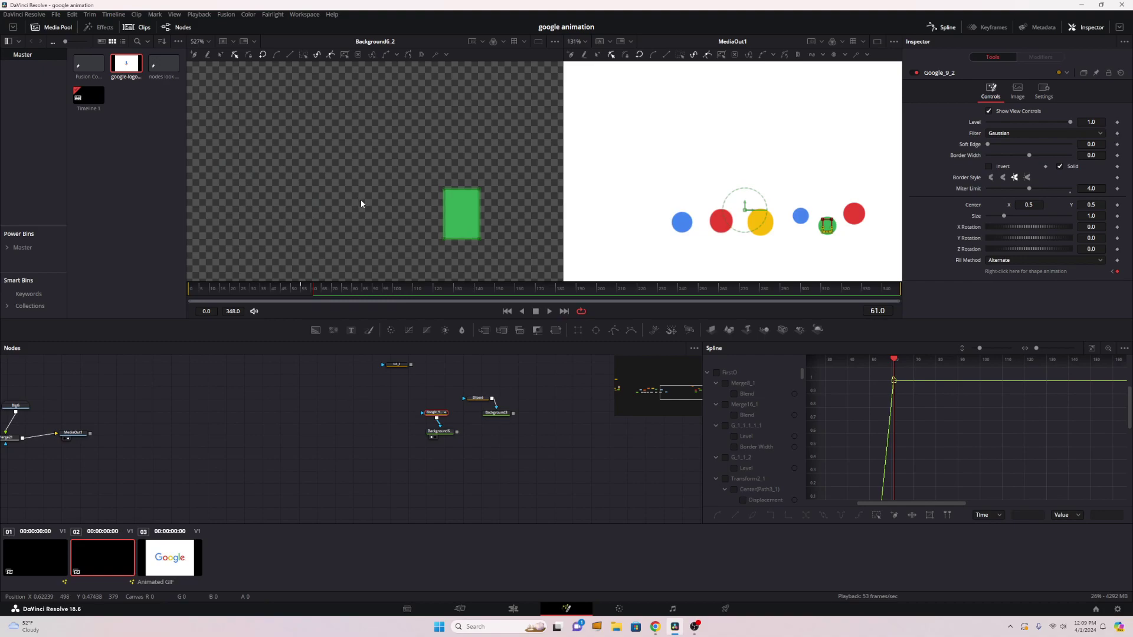
pyautogui.scroll(-5, 362, 203)
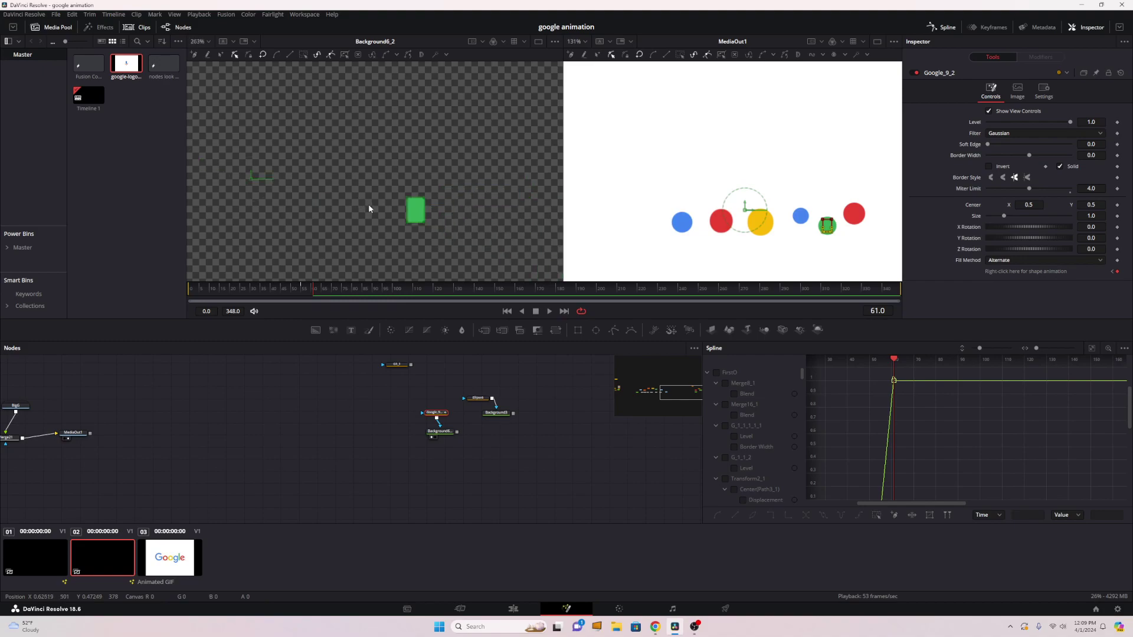
# Step: Scrub between frames 53 and 57 to compare the shrinking letter l with the finished animation
pyautogui.moveTo(316, 293); pyautogui.dragTo(299, 292)
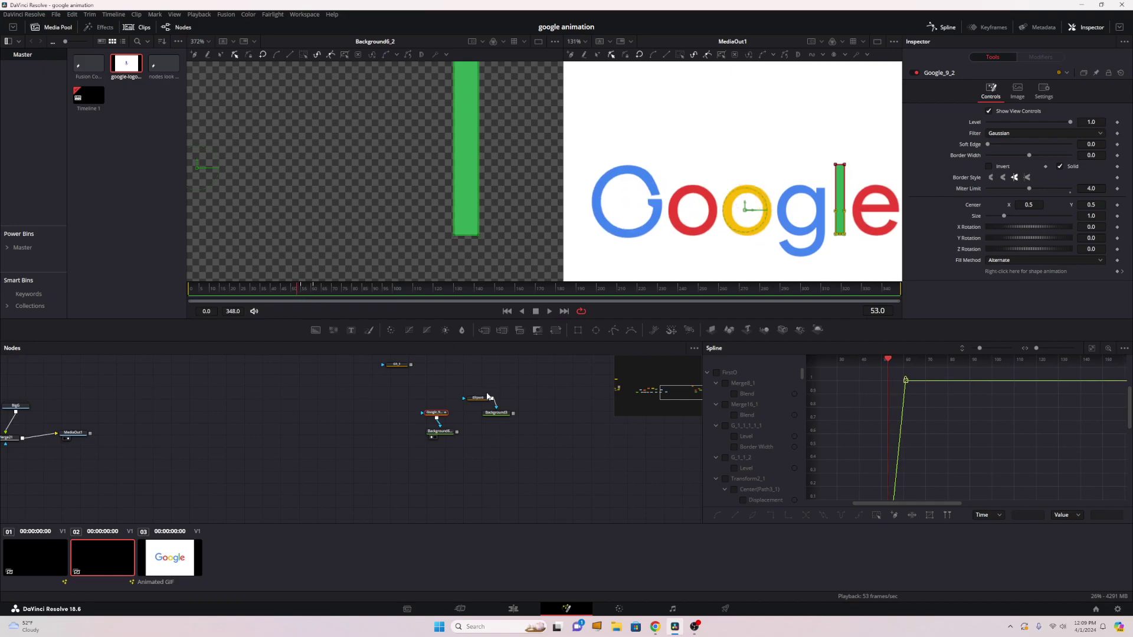
pyautogui.click(479, 393)
pyautogui.click(306, 288)
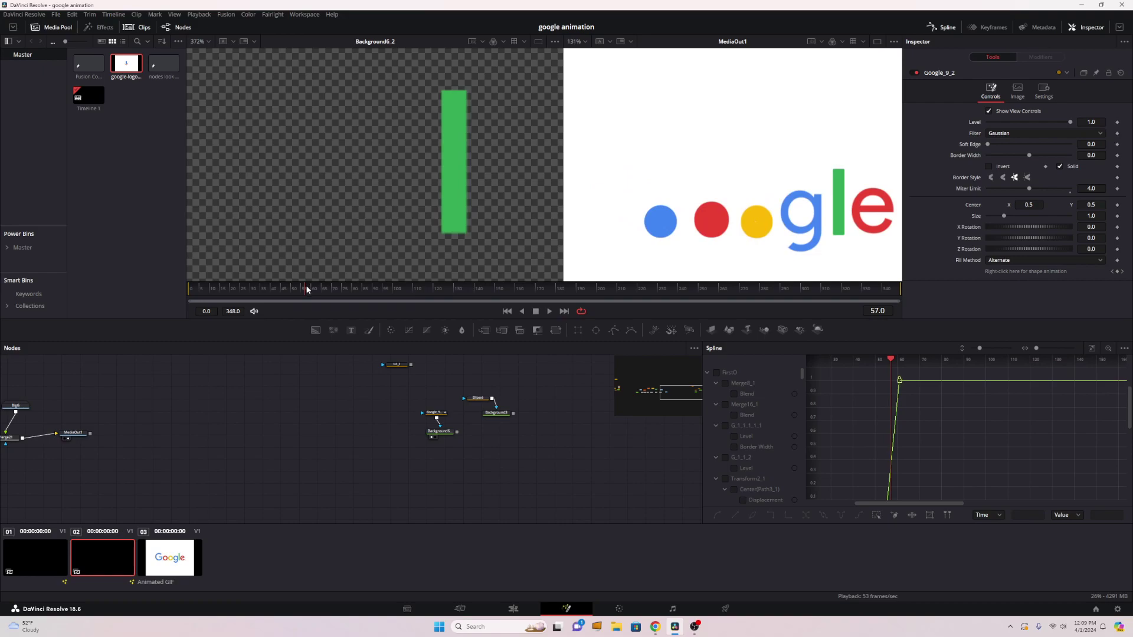
pyautogui.moveTo(306, 289); pyautogui.dragTo(303, 289)
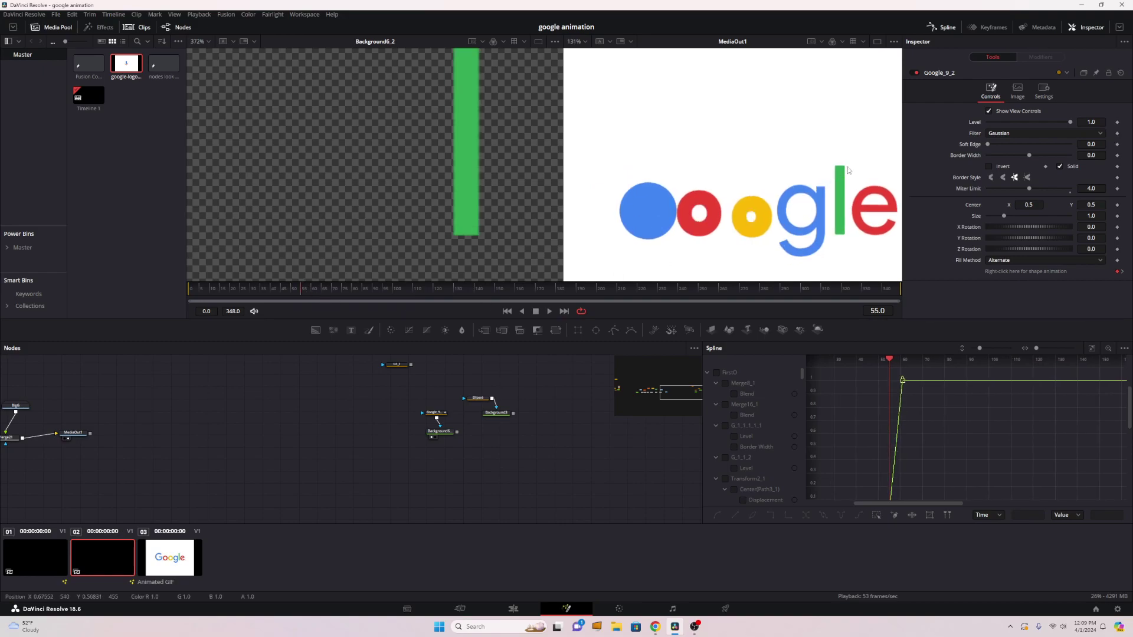
pyautogui.scroll(5, 838, 162)
pyautogui.moveTo(307, 285); pyautogui.dragTo(299, 288)
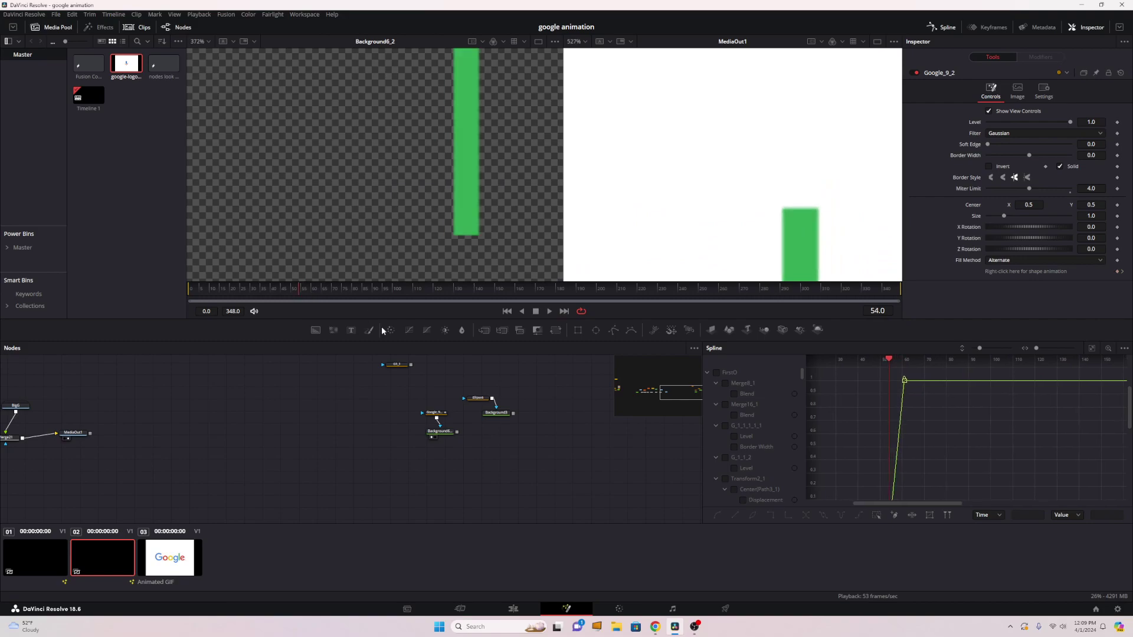
# Step: At frame 59, try the different border styles on the Google_9_2 mask
pyautogui.click(435, 412)
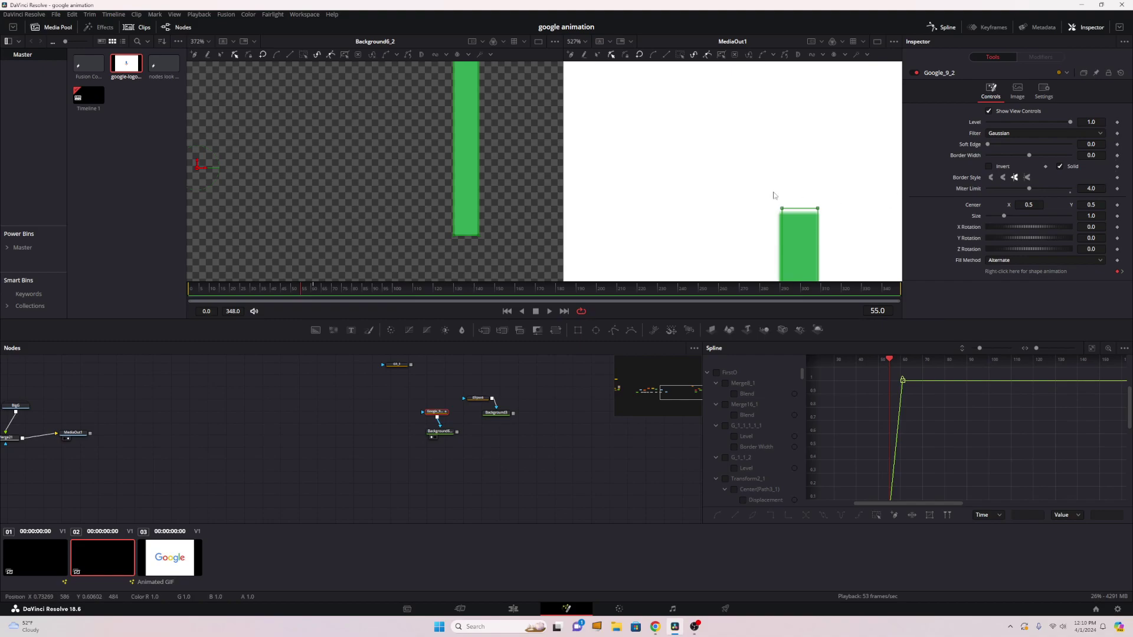
pyautogui.click(310, 289)
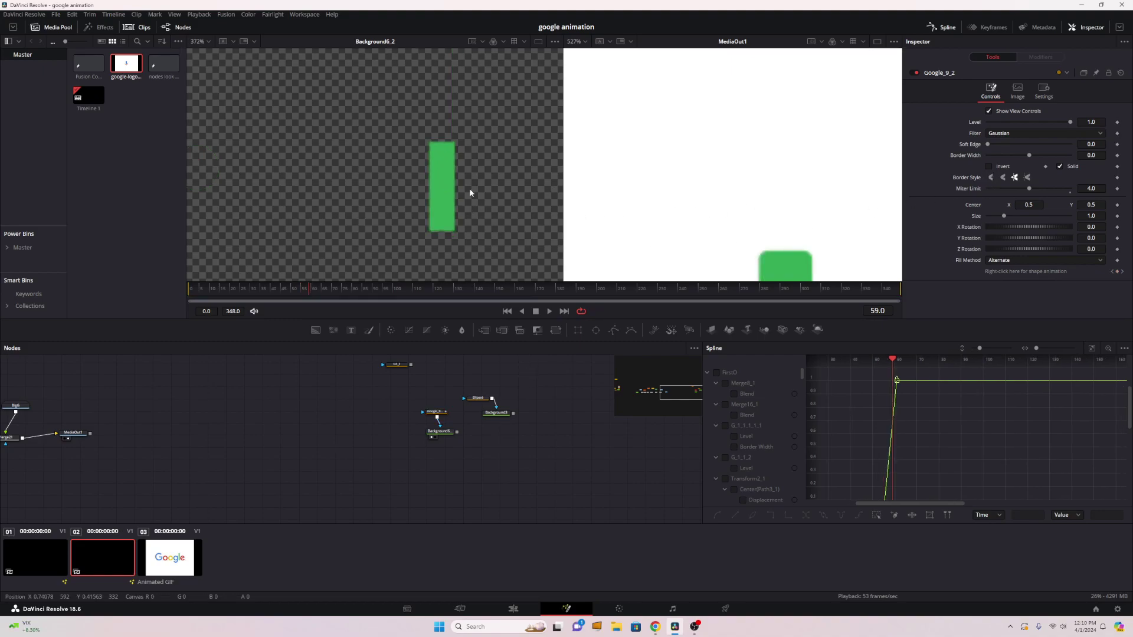
pyautogui.scroll(5, 451, 157)
pyautogui.click(1001, 179)
pyautogui.click(1014, 177)
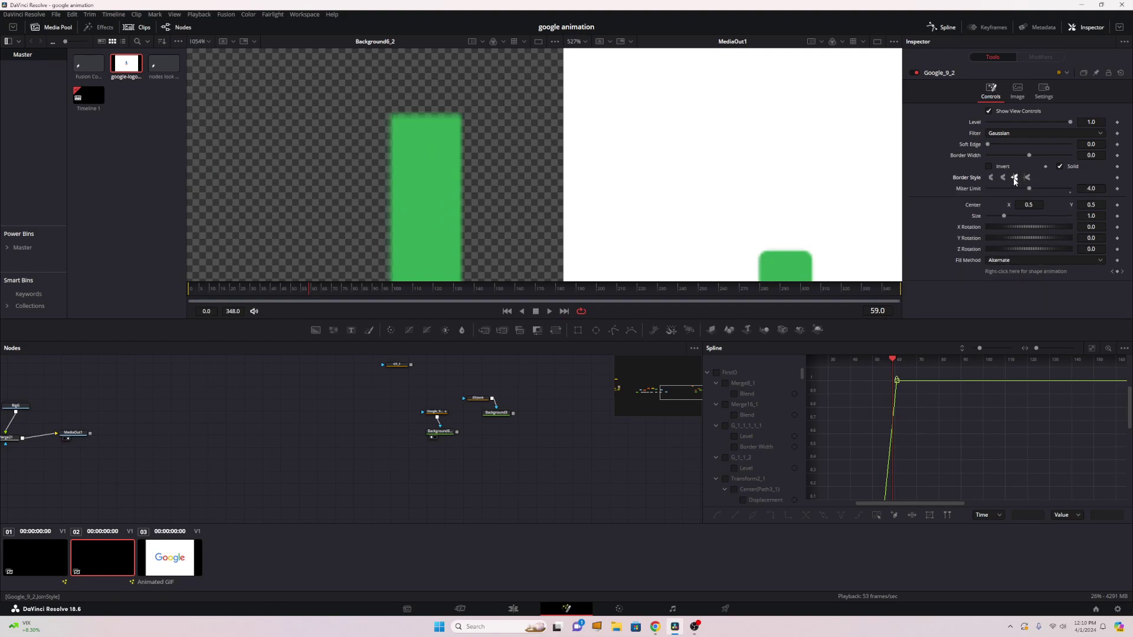
pyautogui.click(1003, 178)
pyautogui.click(991, 178)
pyautogui.click(1024, 178)
# Step: Set the Google_9_2 mask's border width to 0.004 and compare the first two border styles
pyautogui.moveTo(1026, 154); pyautogui.dragTo(1029, 157)
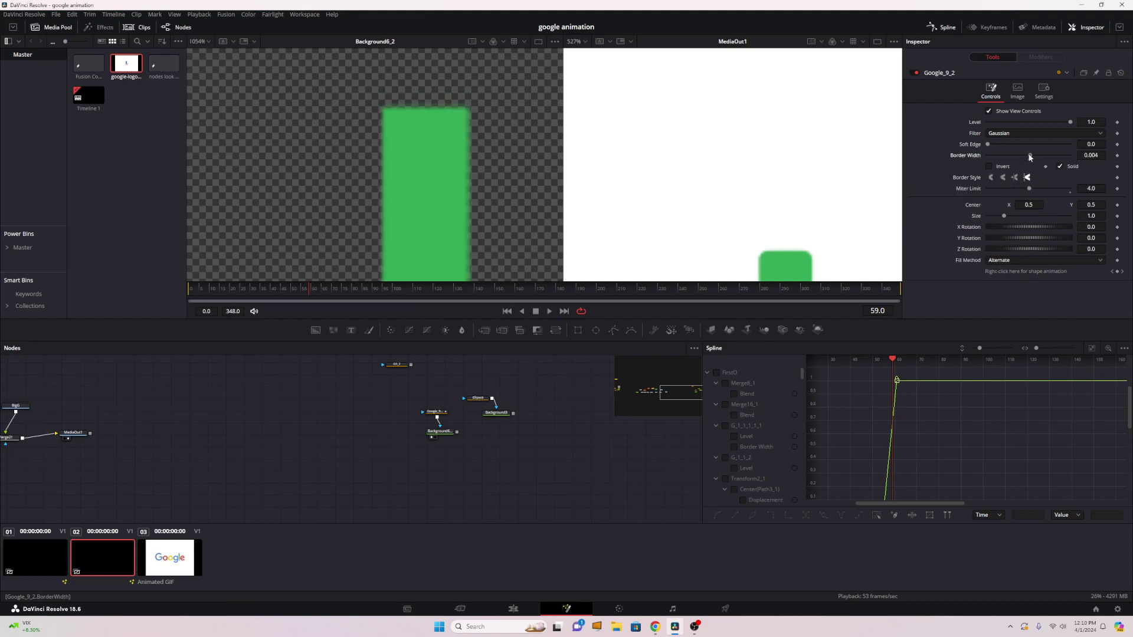
pyautogui.click(1001, 178)
pyautogui.click(991, 177)
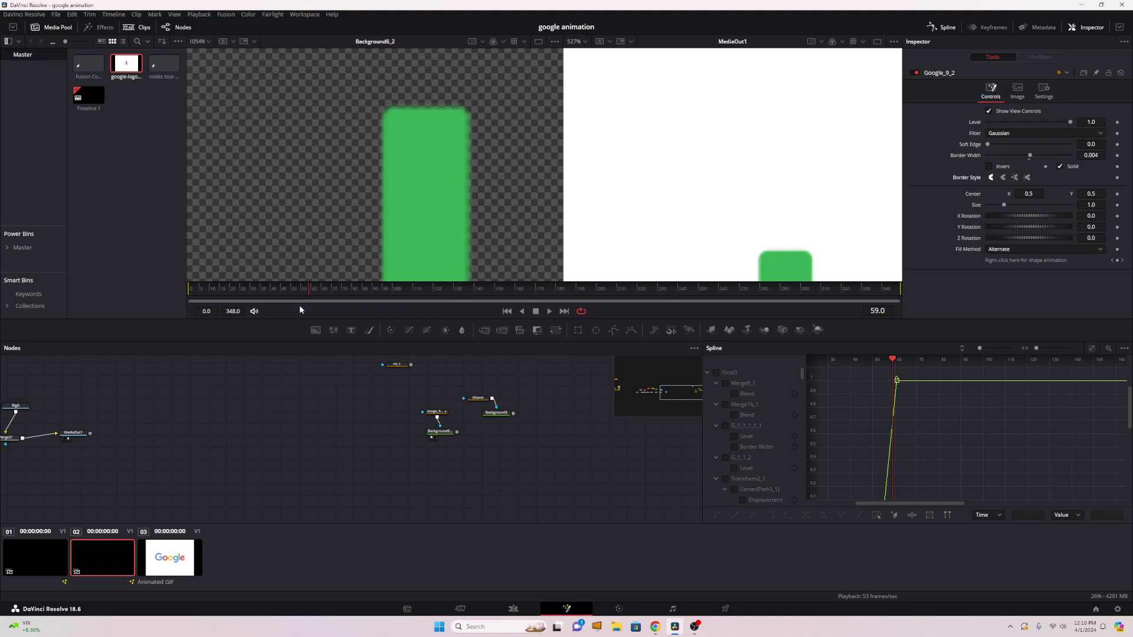
# Step: Scrub through the Google_9_2 mask's shape change back to frame 55 and switch its border style to the third, sharp-cornered option
pyautogui.moveTo(288, 294); pyautogui.dragTo(315, 294)
pyautogui.press('-')
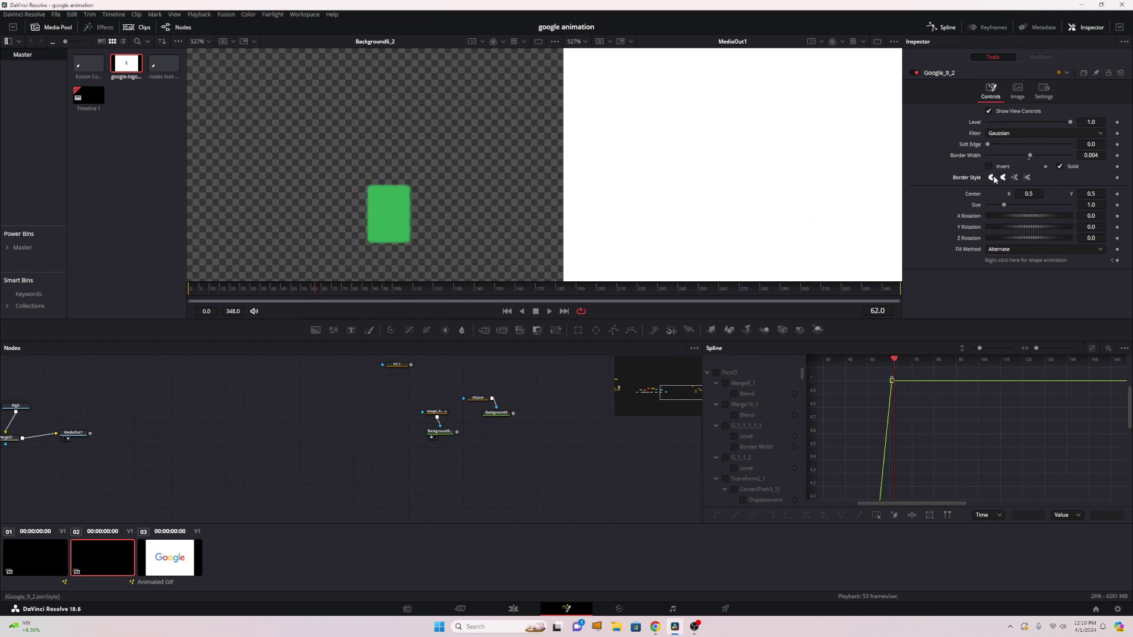
pyautogui.click(311, 290)
pyautogui.click(435, 411)
pyautogui.moveTo(313, 292); pyautogui.dragTo(302, 290)
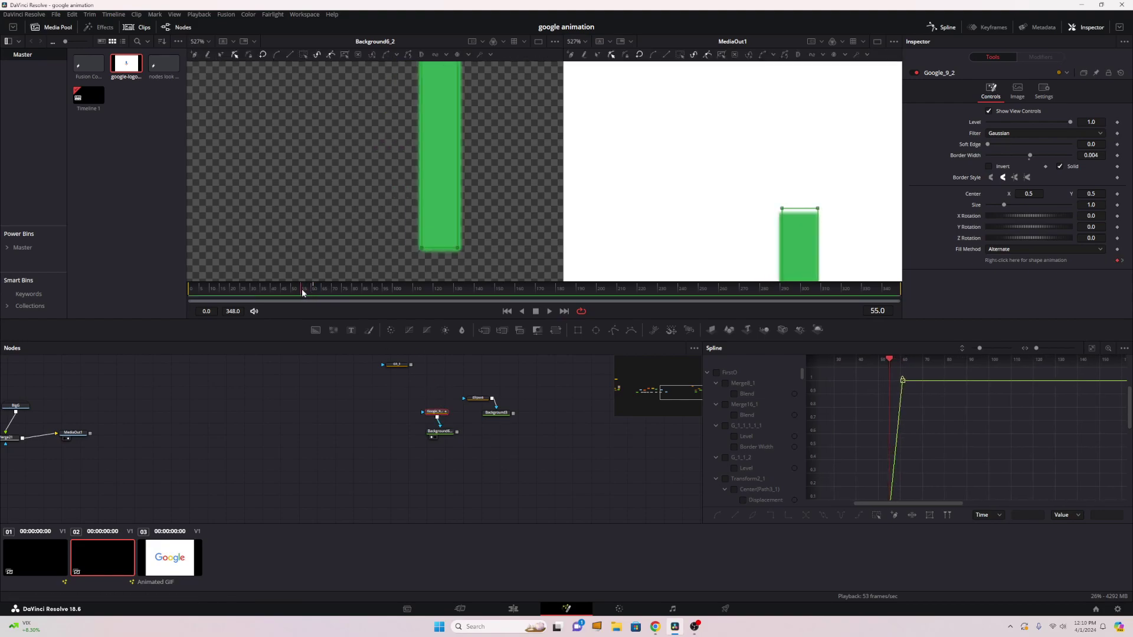
pyautogui.scroll(-1, 417, 218)
pyautogui.scroll(-6, 679, 148)
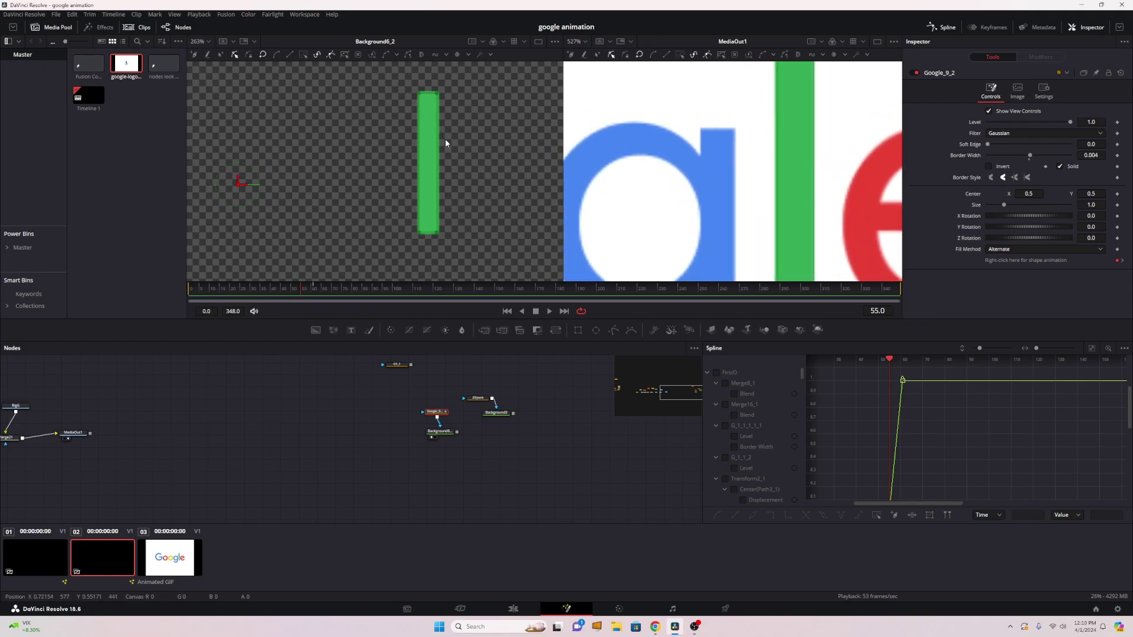
pyautogui.click(1015, 178)
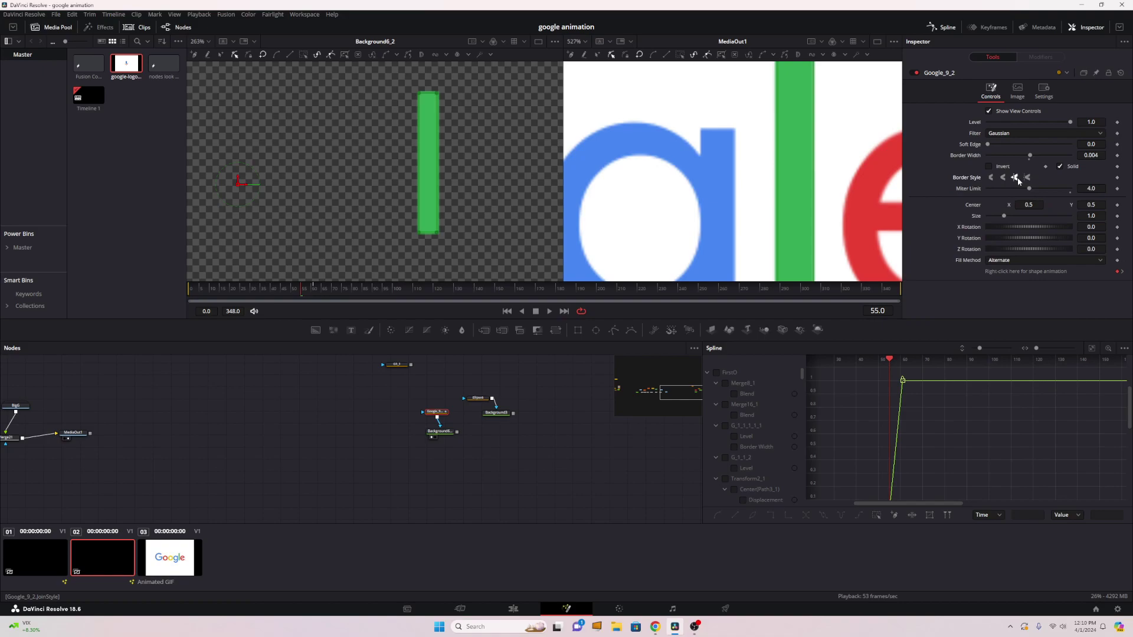
# Step: Keyframe the Google_9_2 mask's sharp-cornered border style at frame 56 and switch it to the second, rounded style at frame 57
pyautogui.press('Right')
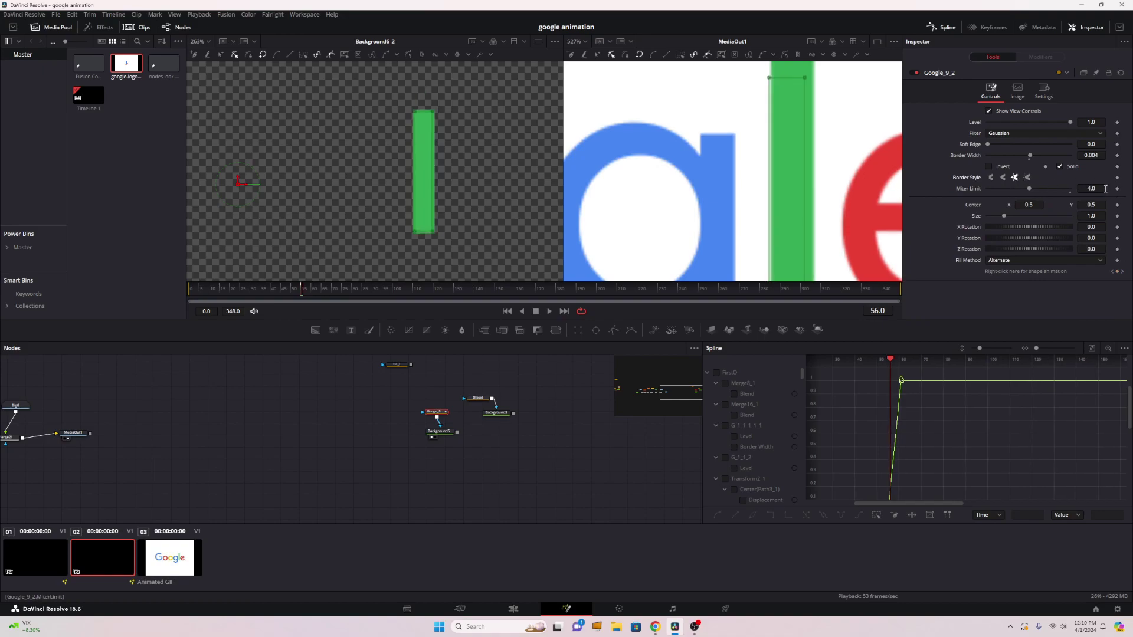
pyautogui.click(1117, 178)
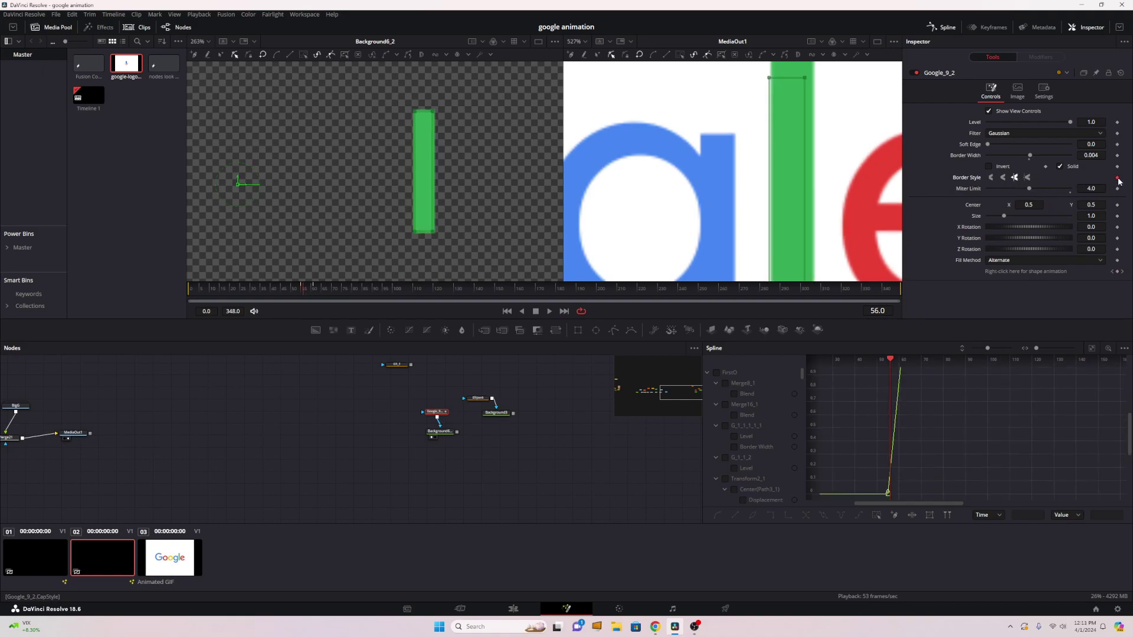
pyautogui.press('Right')
pyautogui.click(1002, 177)
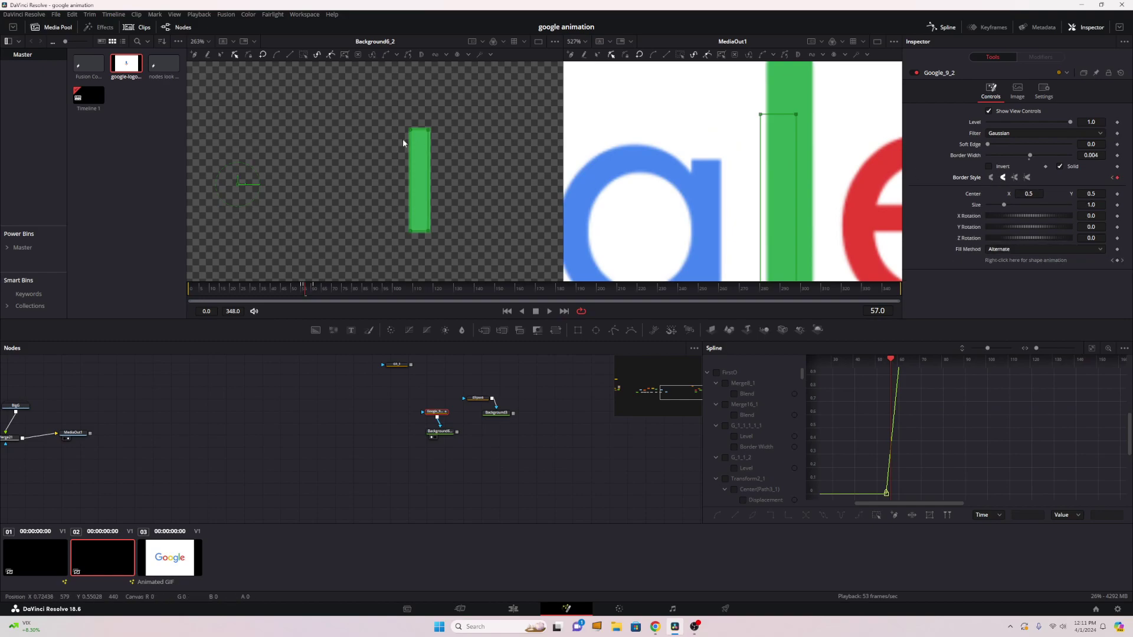
# Step: Scrub between frames 51 and 93 to compare the shrinking green l with the finished animation's dots
pyautogui.click(297, 289)
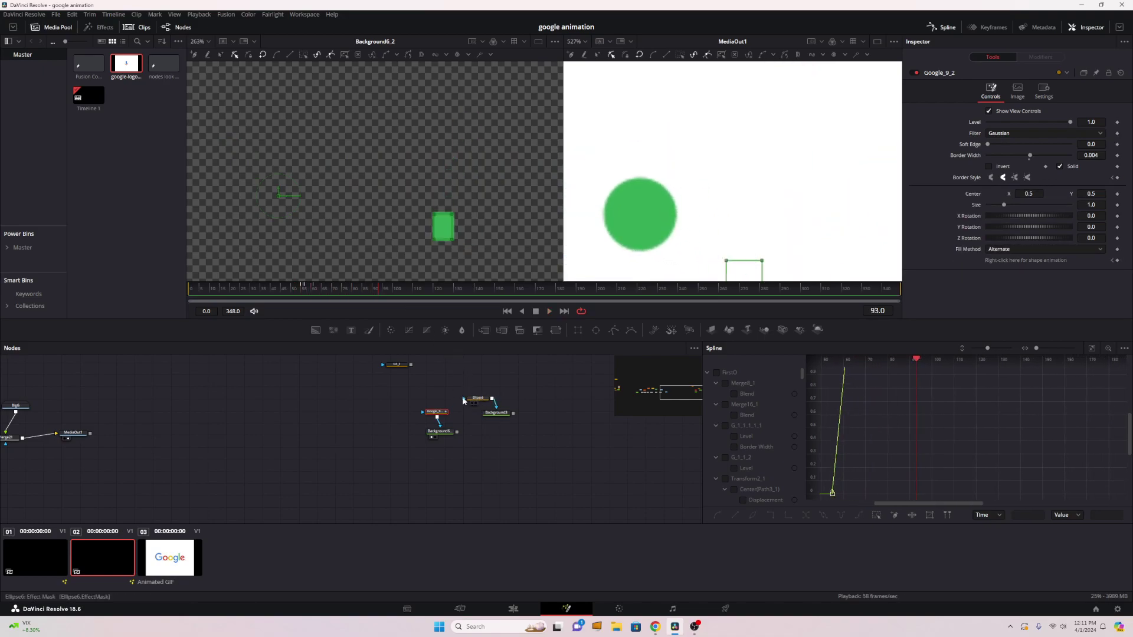
pyautogui.click(295, 295)
pyautogui.moveTo(293, 296)
pyautogui.mouseDown()
pyautogui.moveTo(313, 295)
pyautogui.moveTo(296, 297)
pyautogui.mouseUp()
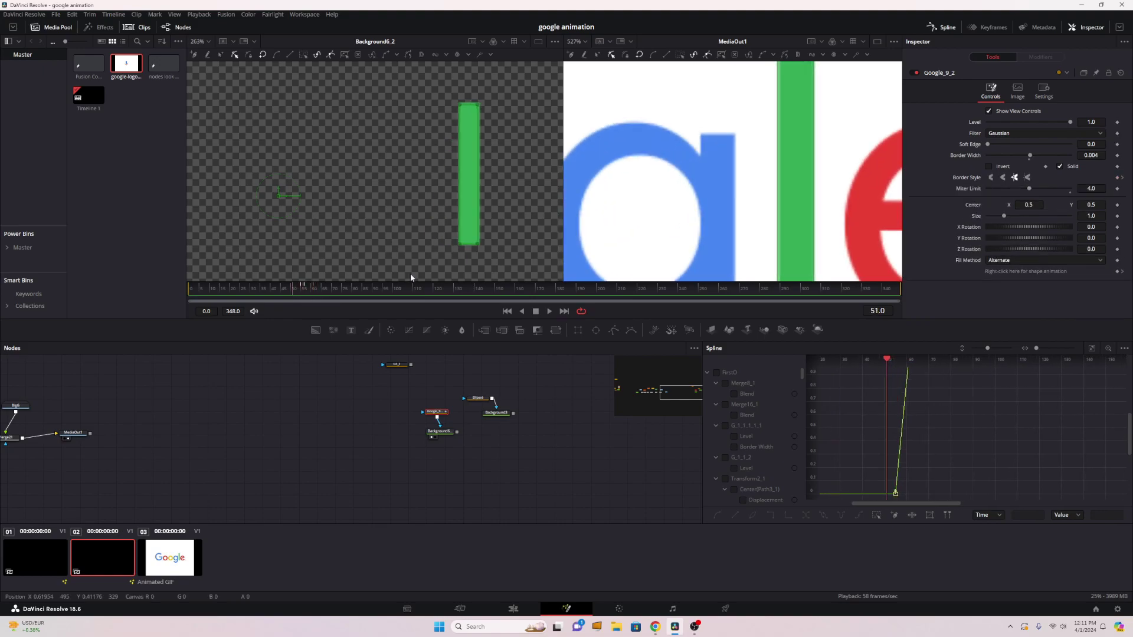
pyautogui.click(365, 287)
pyautogui.scroll(-3, 720, 194)
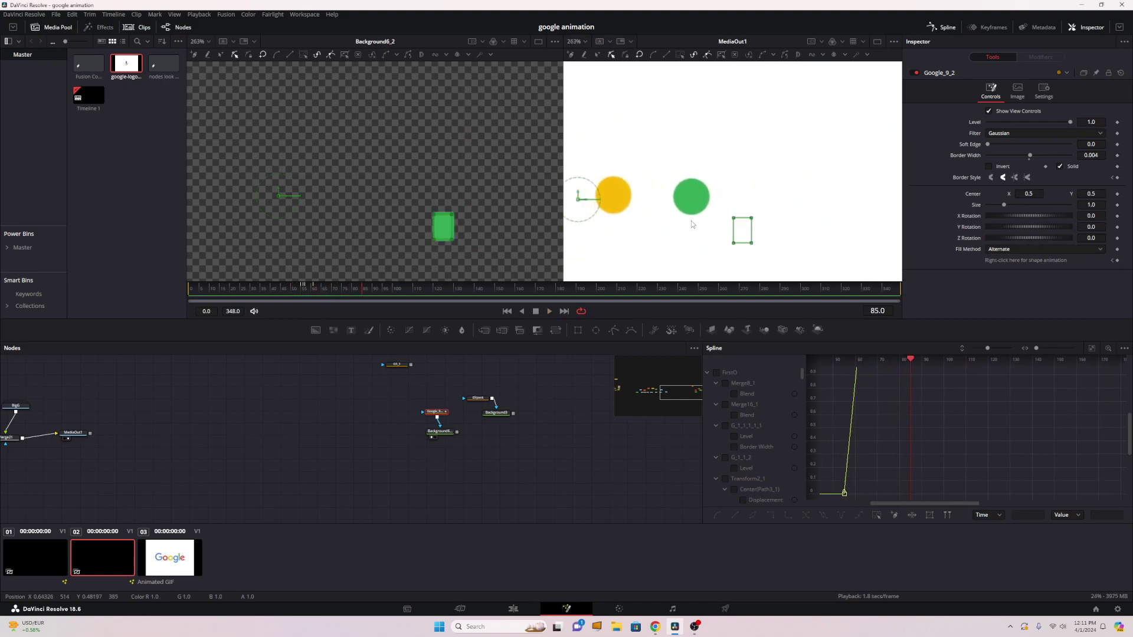
pyautogui.moveTo(366, 288); pyautogui.dragTo(299, 283)
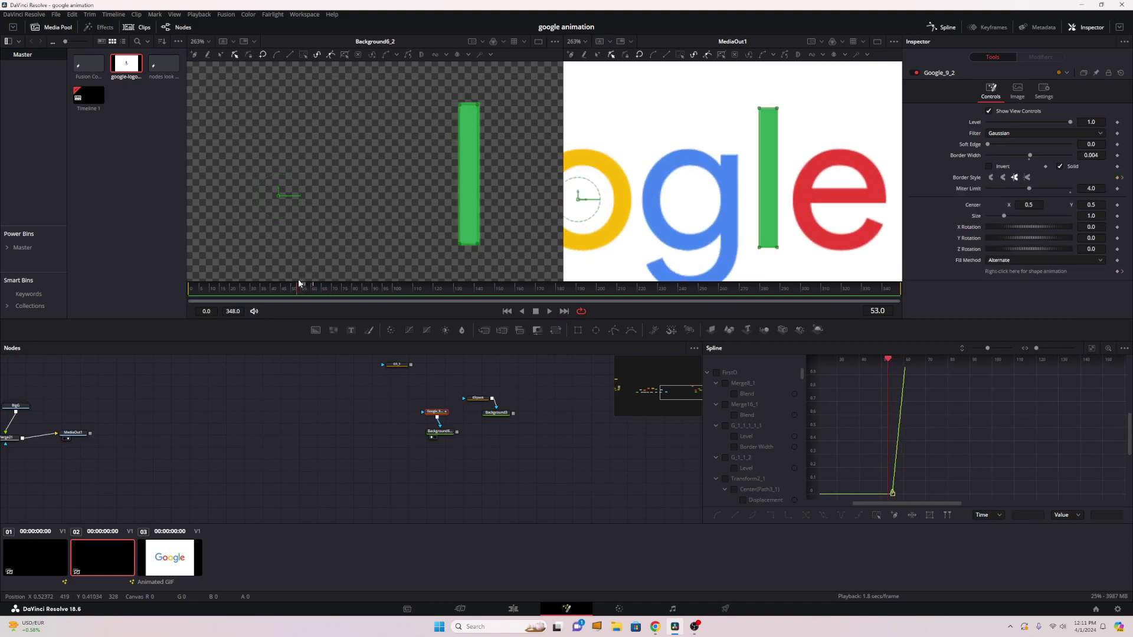
# Step: Collapse all controls in the spline editor and isolate the Google_9_2 Polyline curve, hiding Join Style and Polygon1
pyautogui.scroll(5, 880, 409)
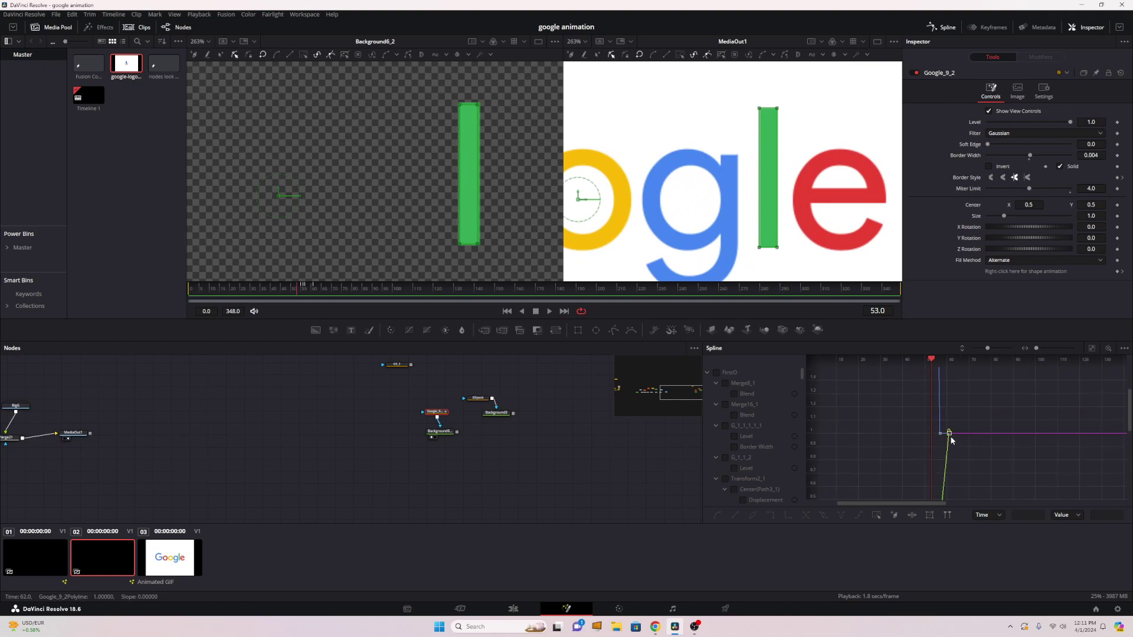
pyautogui.click(1124, 349)
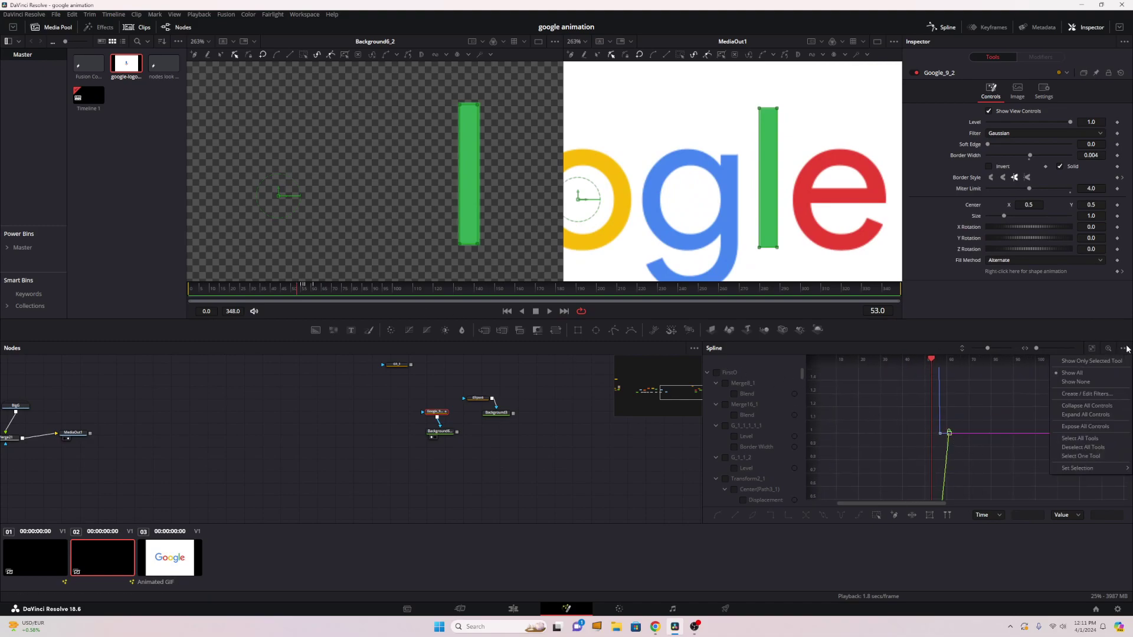
pyautogui.click(1089, 405)
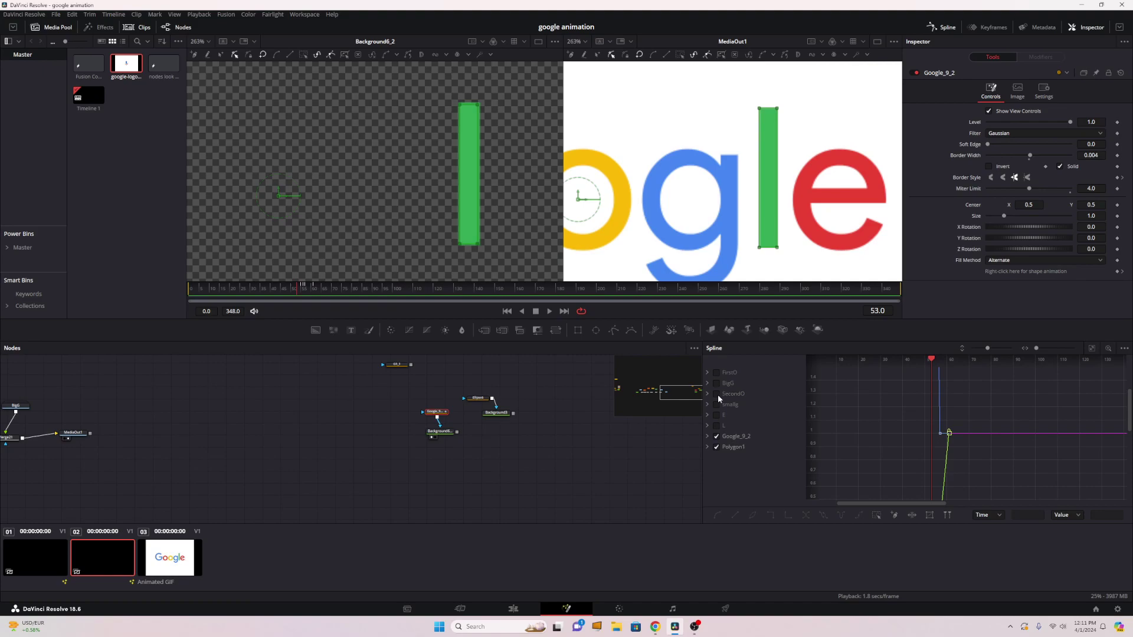
pyautogui.click(716, 437)
pyautogui.click(717, 437)
pyautogui.moveTo(1022, 438); pyautogui.dragTo(1044, 503)
pyautogui.click(708, 436)
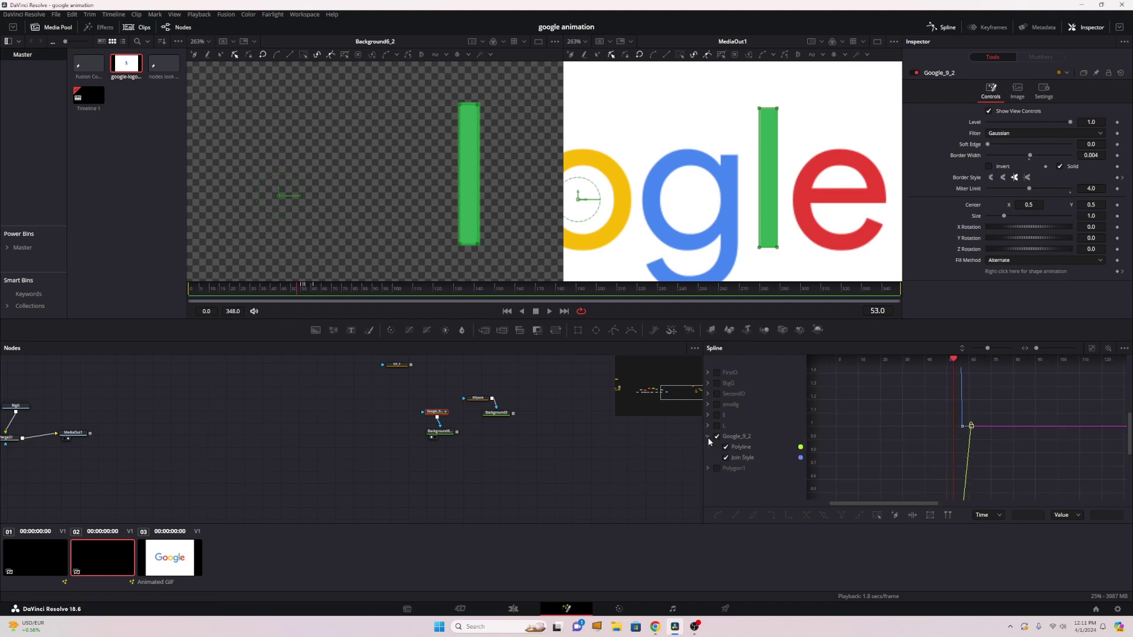
pyautogui.click(726, 457)
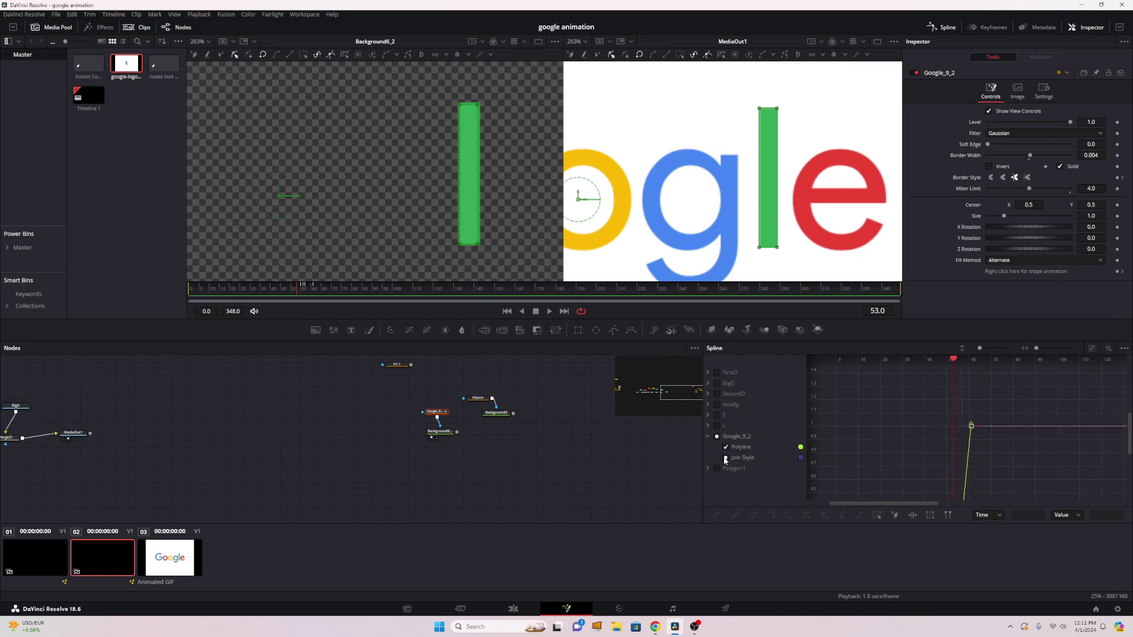
# Step: Smooth the Google_9_2 Polyline curve into its frame 61 keyframe and adjust that keyframe's handle
pyautogui.click(970, 426)
pyautogui.moveTo(965, 430); pyautogui.dragTo(988, 496)
pyautogui.scroll(-3, 997, 437)
pyautogui.scroll(3, 1000, 471)
pyautogui.scroll(-3, 1014, 508)
pyautogui.scroll(2, 992, 426)
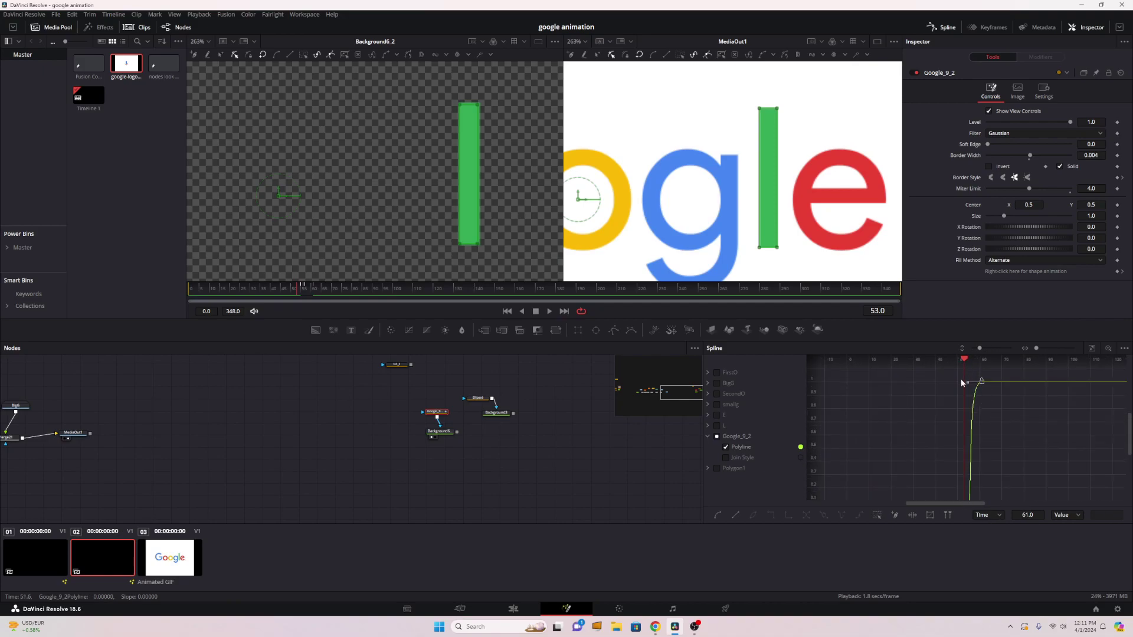
pyautogui.moveTo(968, 382); pyautogui.dragTo(979, 425)
# Step: Pull the frame 55 keyframe's outgoing handle on the Polyline curve to ease the start of the shrink, checking it at frame 59
pyautogui.scroll(-3, 963, 362)
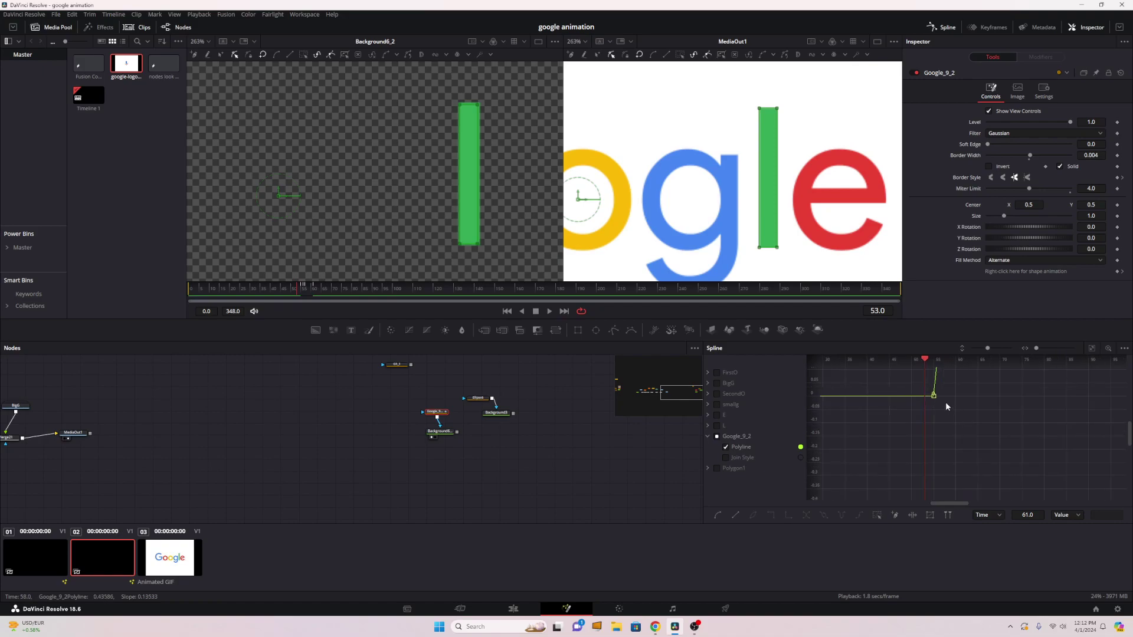
pyautogui.scroll(5, 950, 372)
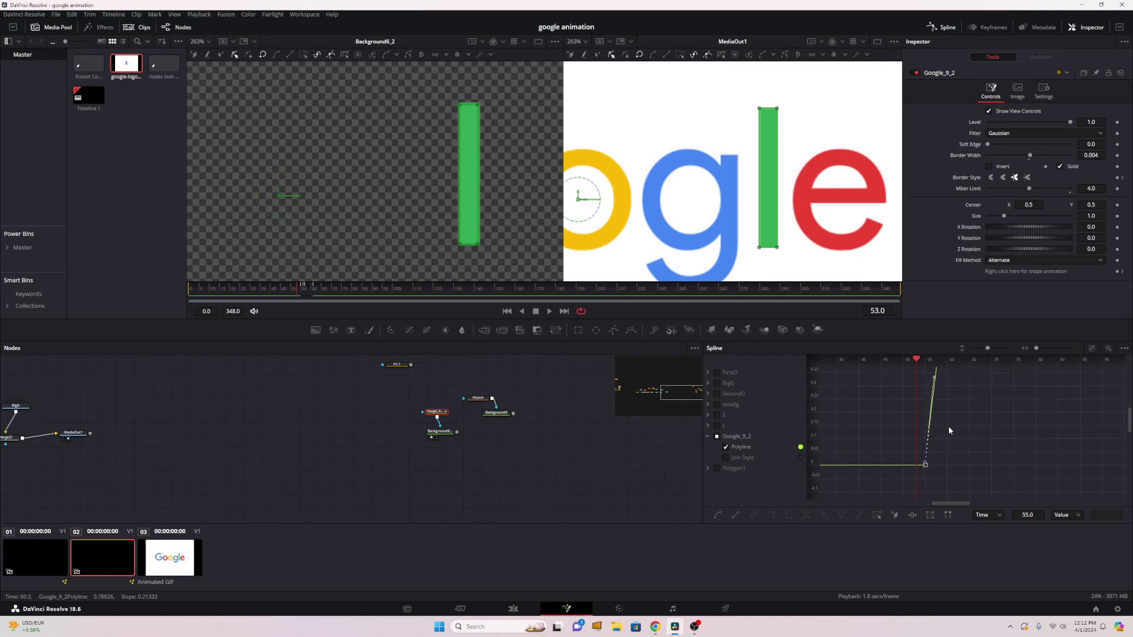
pyautogui.moveTo(936, 373); pyautogui.dragTo(956, 407)
pyautogui.moveTo(305, 289)
pyautogui.mouseDown()
pyautogui.moveTo(320, 288)
pyautogui.moveTo(309, 288)
pyautogui.mouseUp()
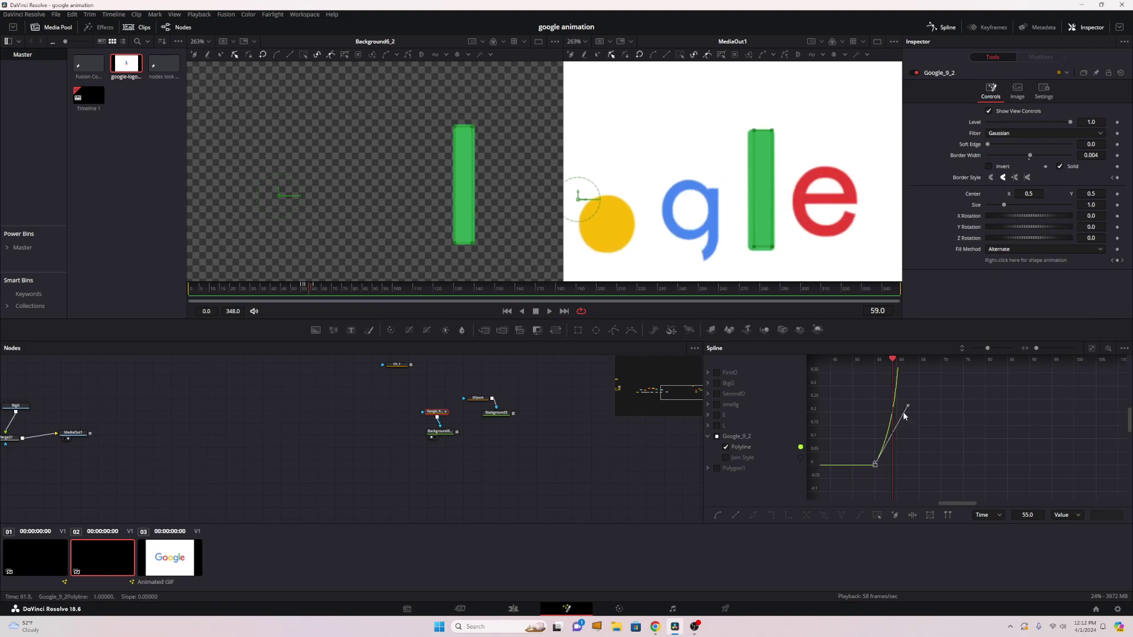
pyautogui.moveTo(922, 408)
pyautogui.mouseDown()
pyautogui.moveTo(936, 448)
pyautogui.moveTo(924, 409)
pyautogui.mouseUp()
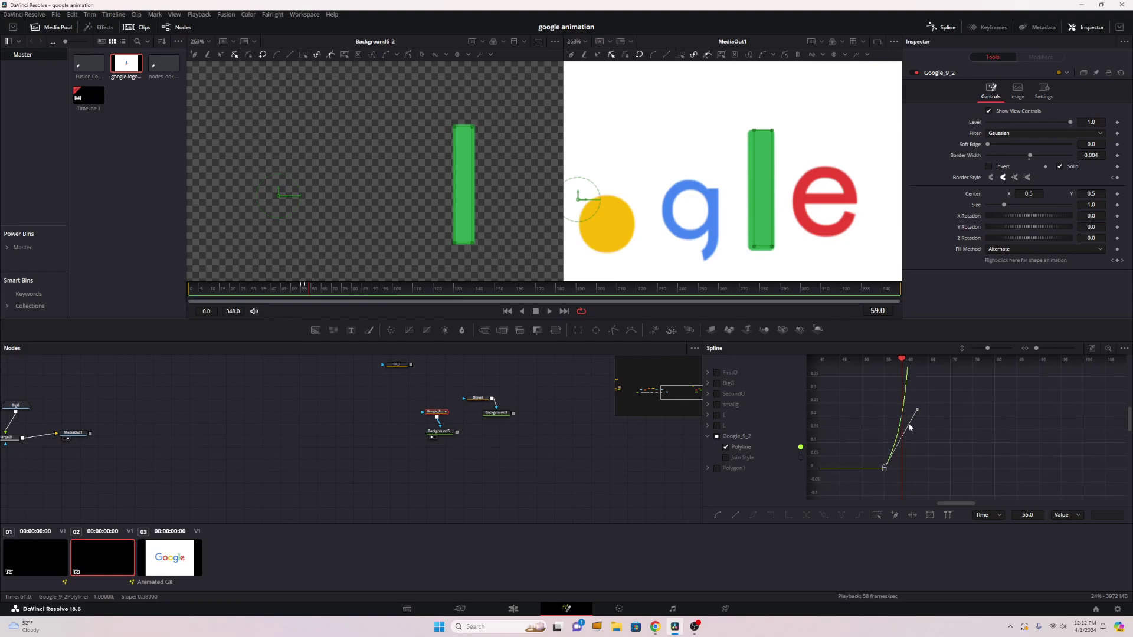
pyautogui.moveTo(924, 407); pyautogui.dragTo(918, 443)
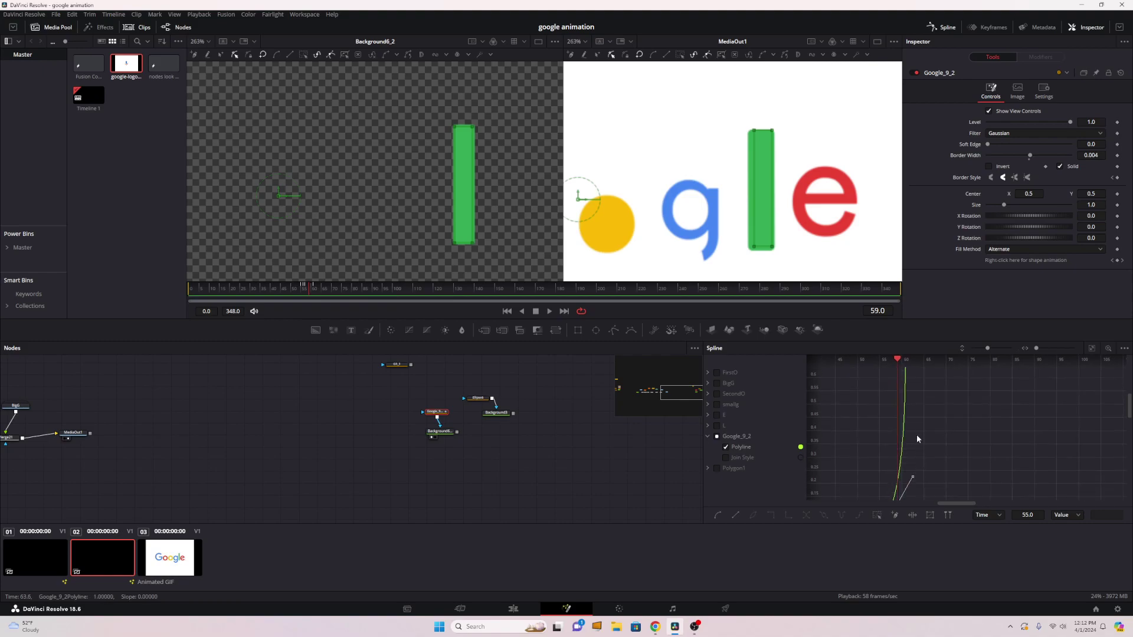
pyautogui.moveTo(908, 376); pyautogui.dragTo(938, 394)
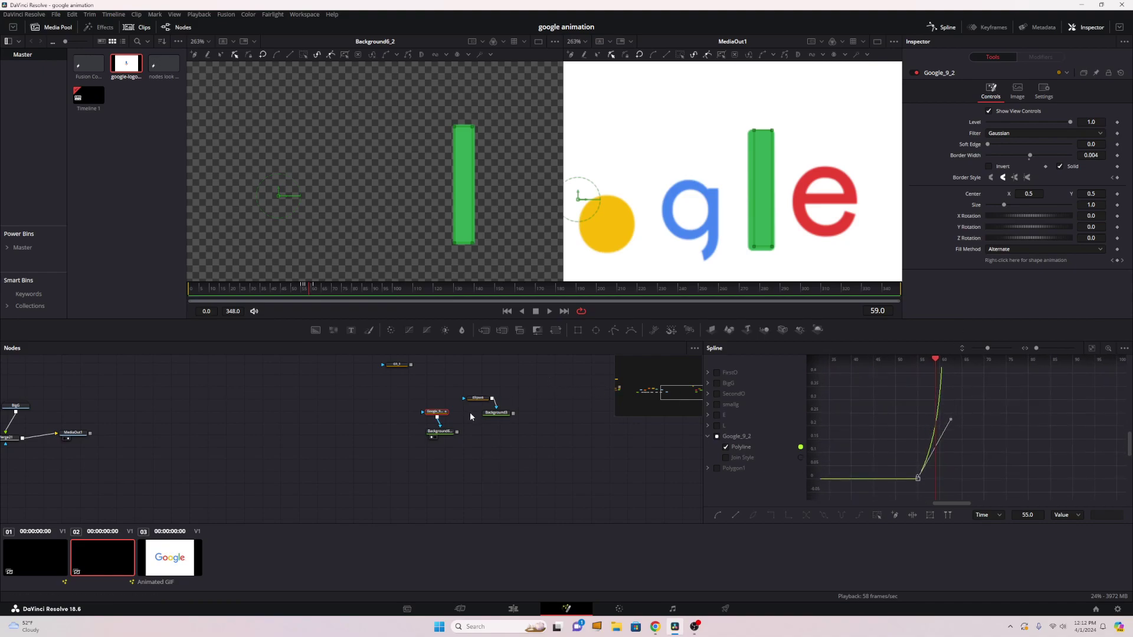
# Step: Merge Background6_2 with the ellipse-masked Background3, and place a new background beneath Background6_2 through another merge
pyautogui.moveTo(514, 412); pyautogui.dragTo(460, 423)
pyautogui.click(461, 423)
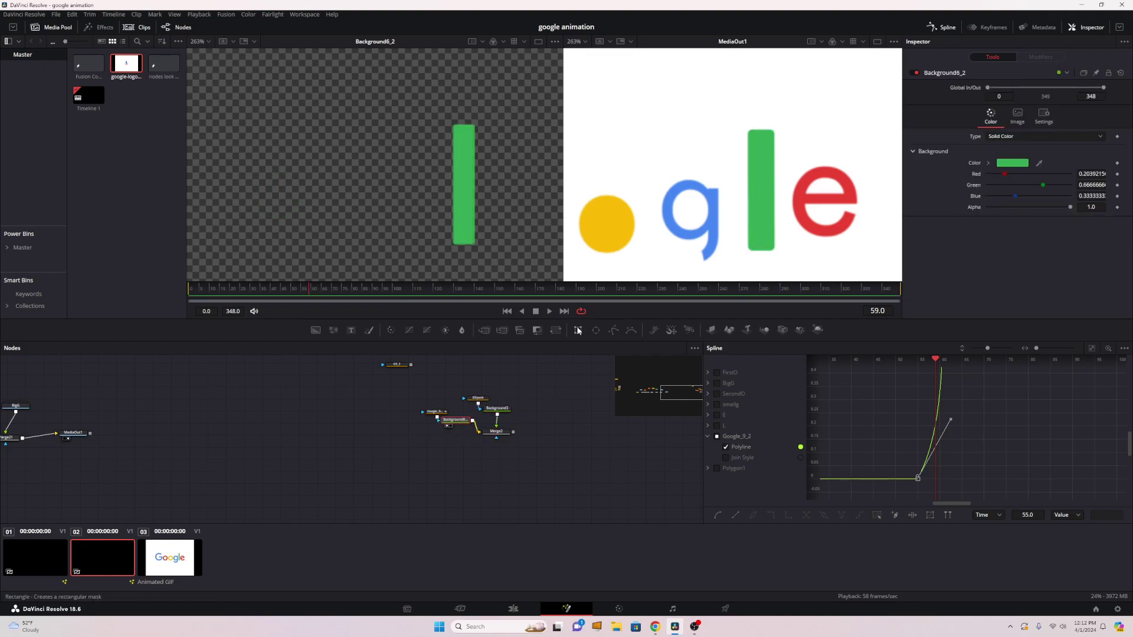
pyautogui.moveTo(578, 330); pyautogui.dragTo(386, 442)
pyautogui.moveTo(472, 422); pyautogui.dragTo(385, 441)
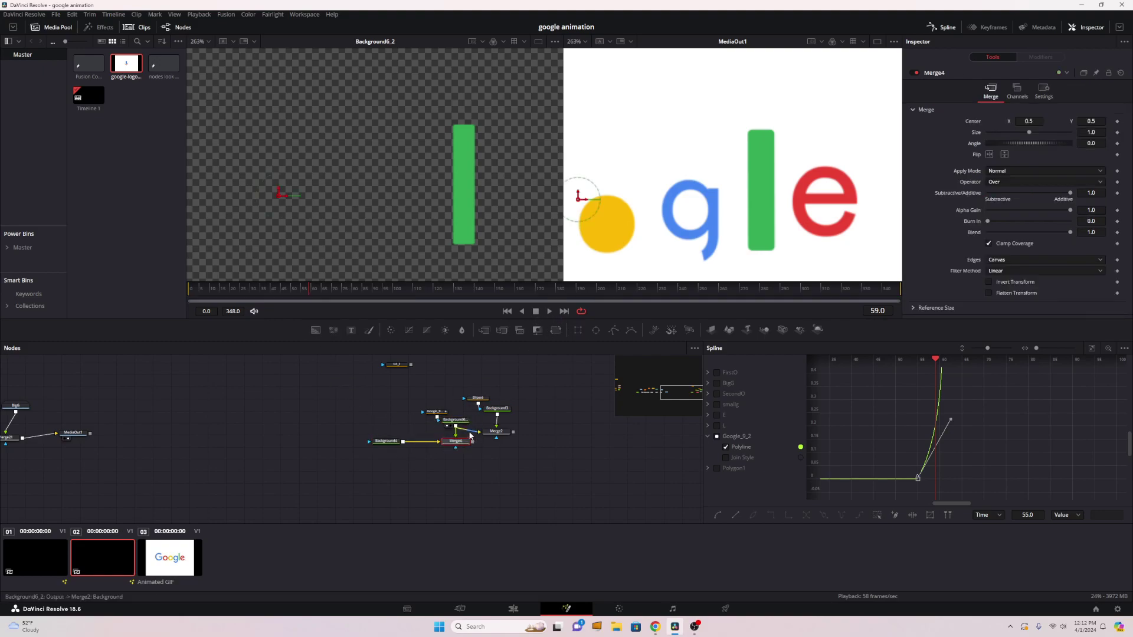
pyautogui.moveTo(499, 434)
pyautogui.mouseDown()
pyautogui.moveTo(509, 440)
pyautogui.moveTo(489, 439)
pyautogui.mouseUp()
# Step: Set Background4's alpha to 0 and select Merge4
pyautogui.click(396, 443)
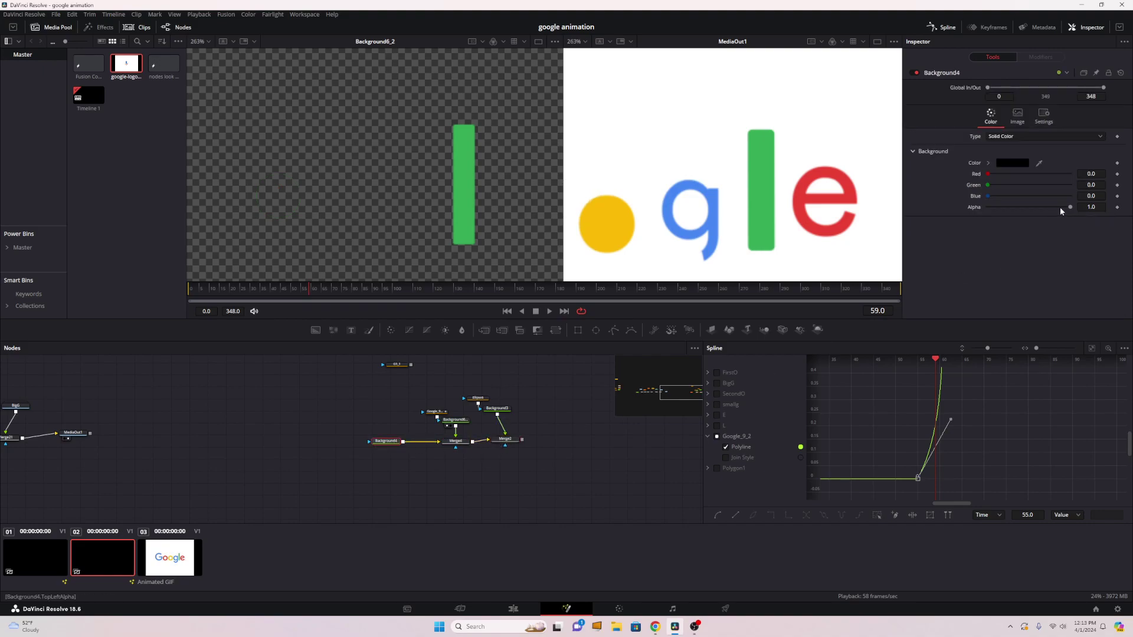
pyautogui.moveTo(1071, 210); pyautogui.dragTo(987, 208)
pyautogui.click(452, 441)
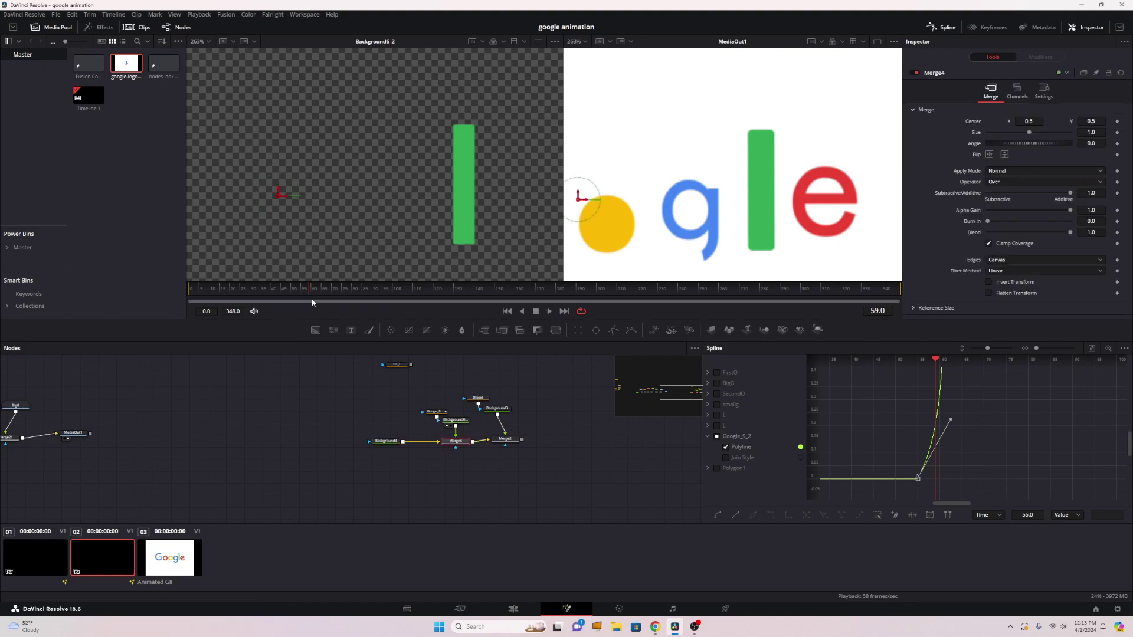
# Step: Step back and forth between frames 59 and 62 to compare when the l becomes a dot in both views
pyautogui.click(306, 395)
pyautogui.press('Right')
pyautogui.press('Right')
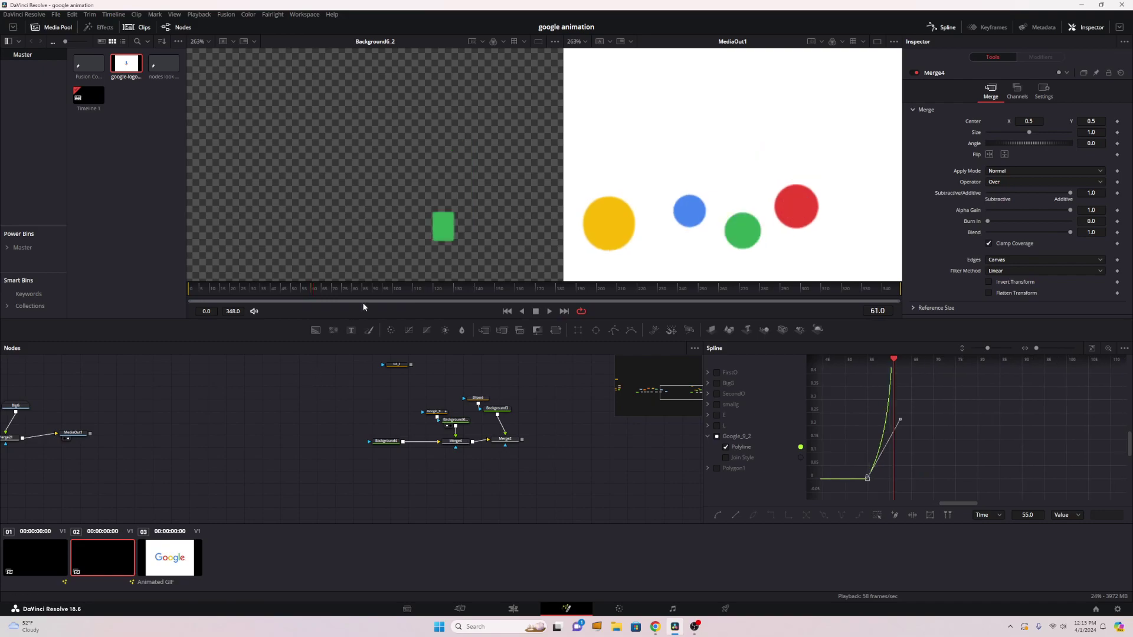
pyautogui.press('Left')
pyautogui.press('Left')
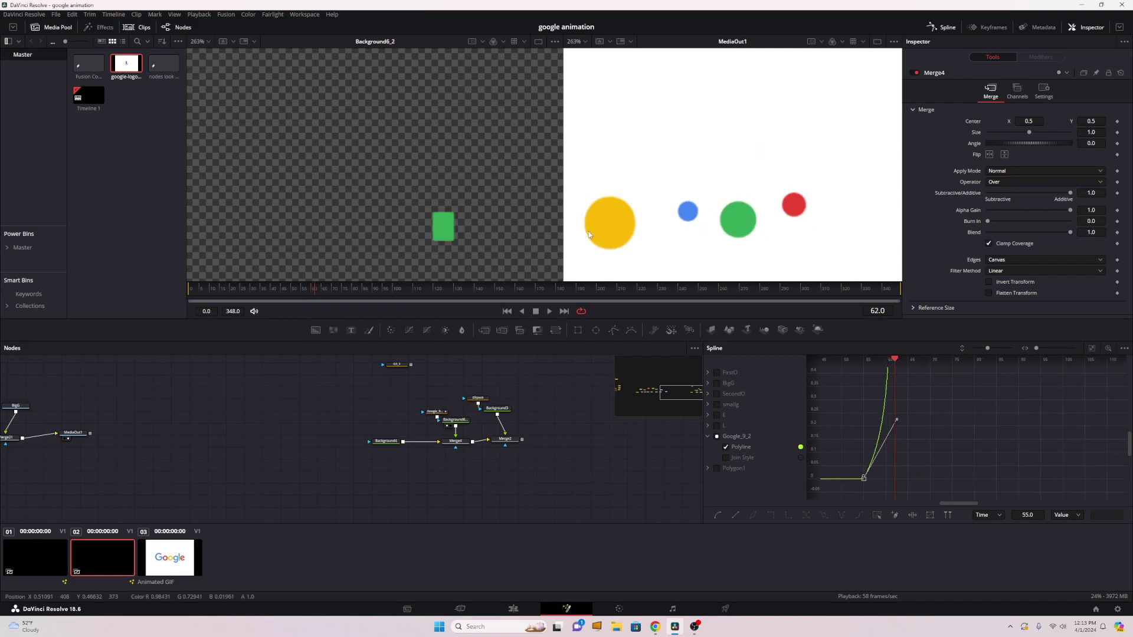
pyautogui.press('Right')
pyautogui.press('Right')
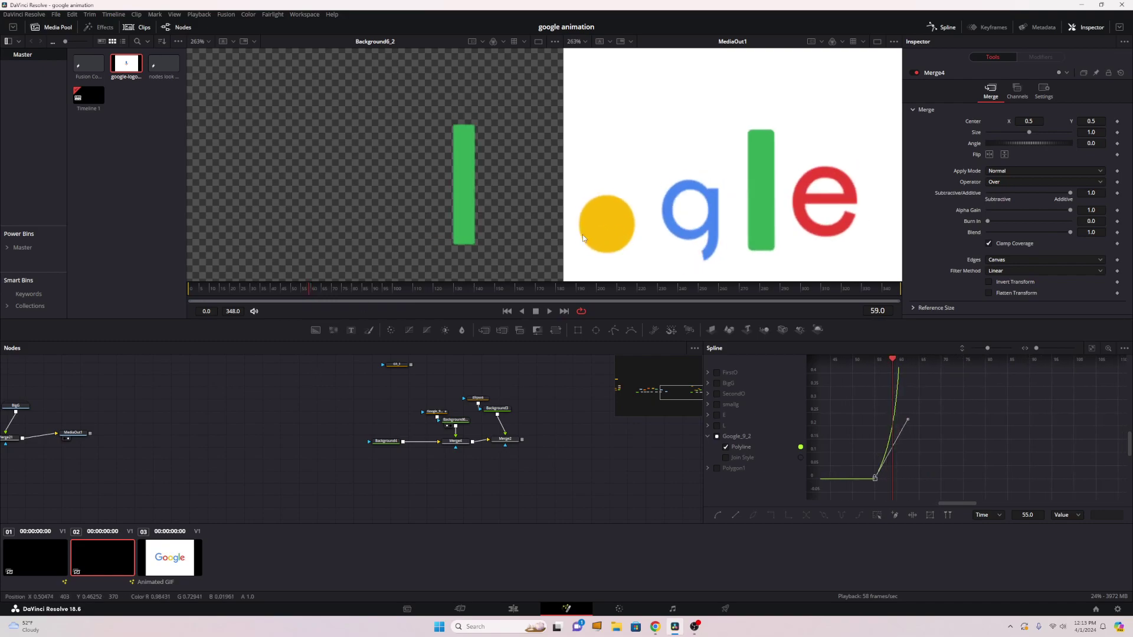
pyautogui.press('Left')
pyautogui.press('Right')
pyautogui.press('Left')
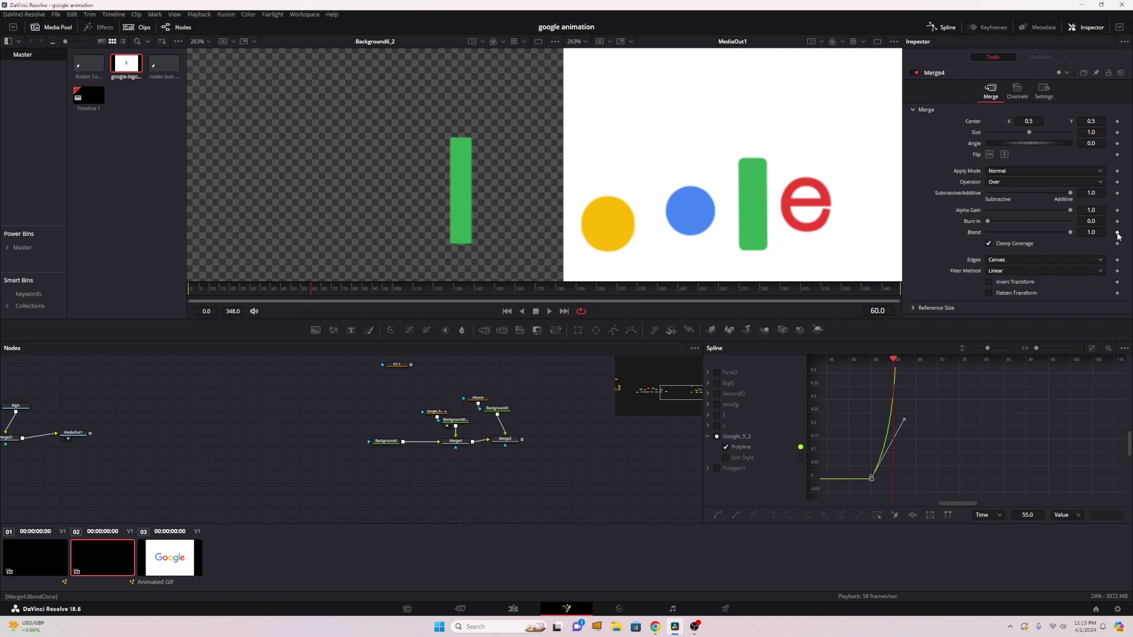
# Step: Keyframe Merge4's blend at 1.0 on frame 60 and 0.0 on frame 61 to hide the l
pyautogui.click(455, 440)
pyautogui.click(1116, 233)
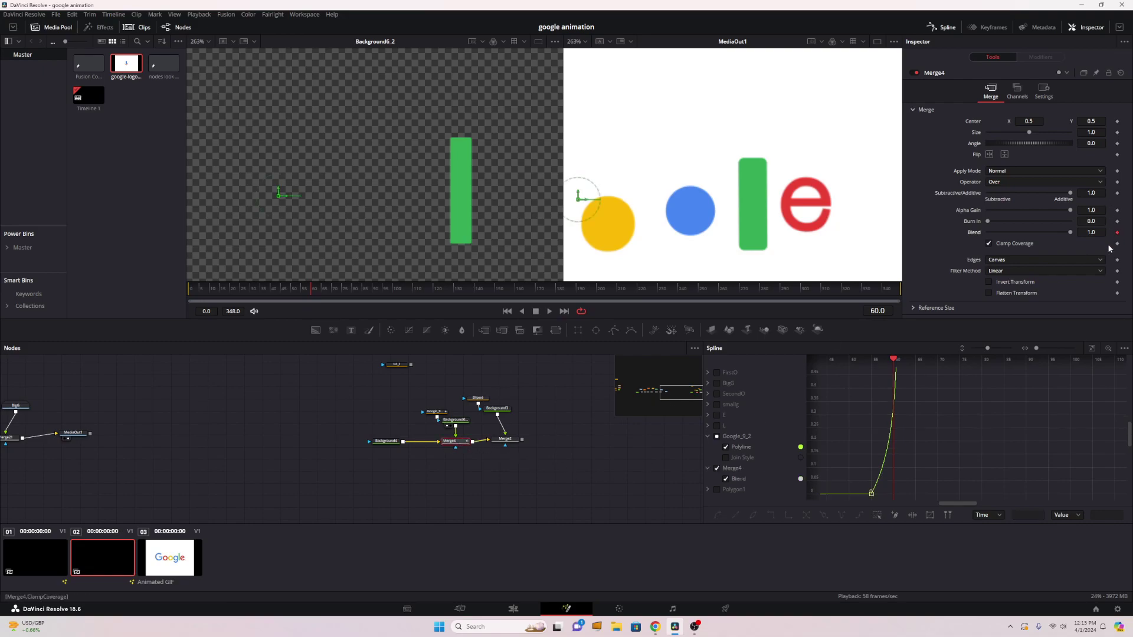
pyautogui.press('Right')
pyautogui.moveTo(1051, 235); pyautogui.dragTo(726, 235)
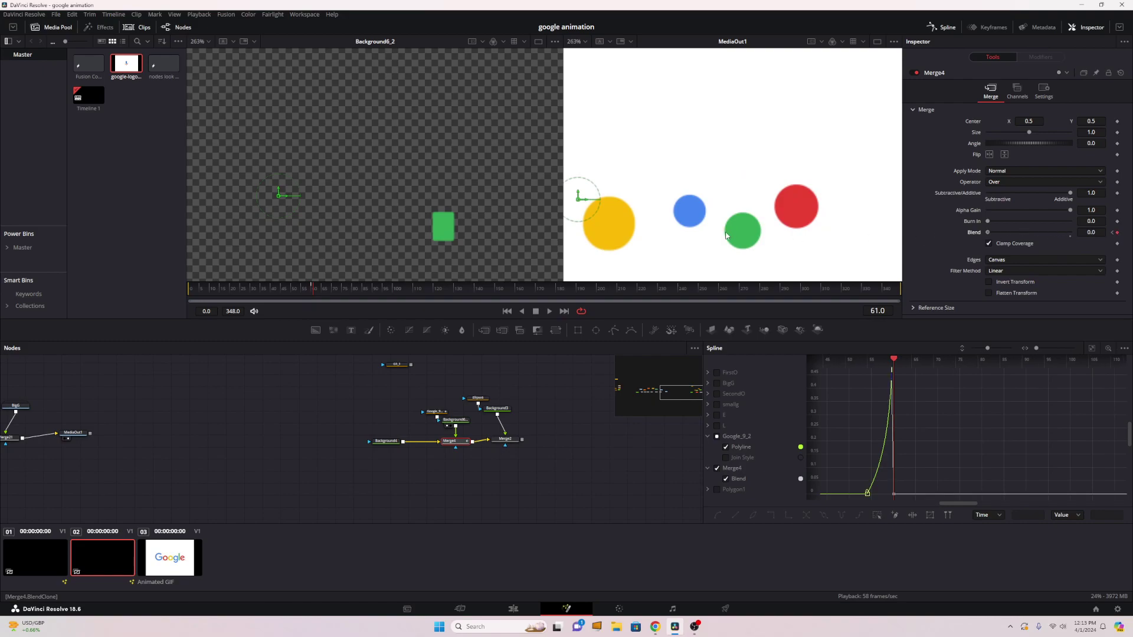
# Step: Display Merge2 in the viewer beside MediaOut1 and try adding an expression to Ellipse6's height
pyautogui.click(510, 440)
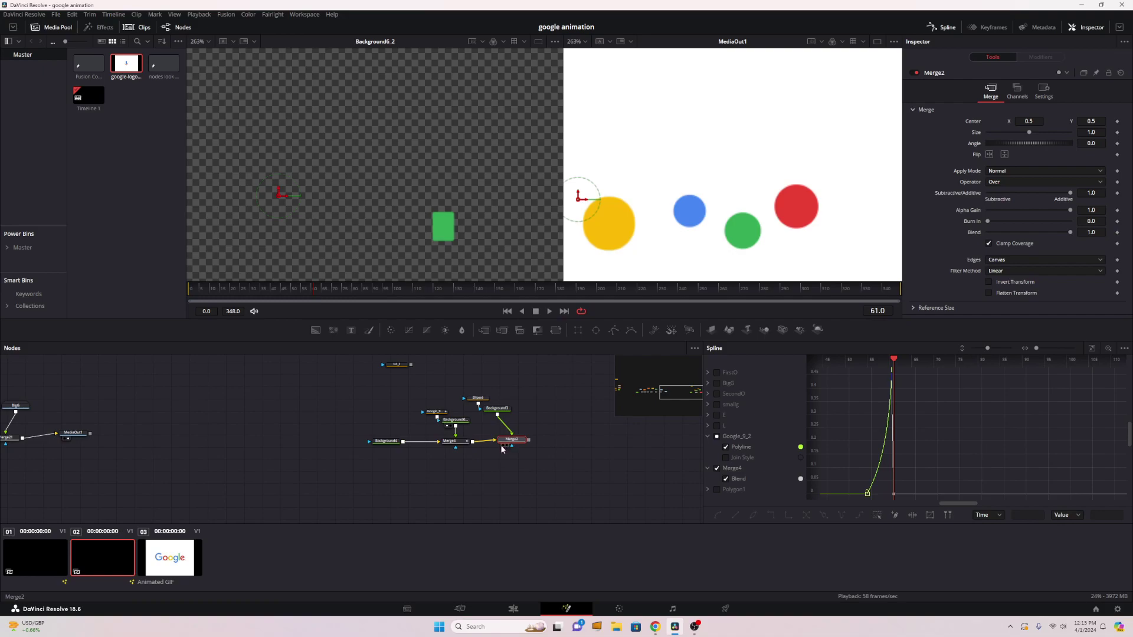
pyautogui.click(503, 447)
pyautogui.click(477, 398)
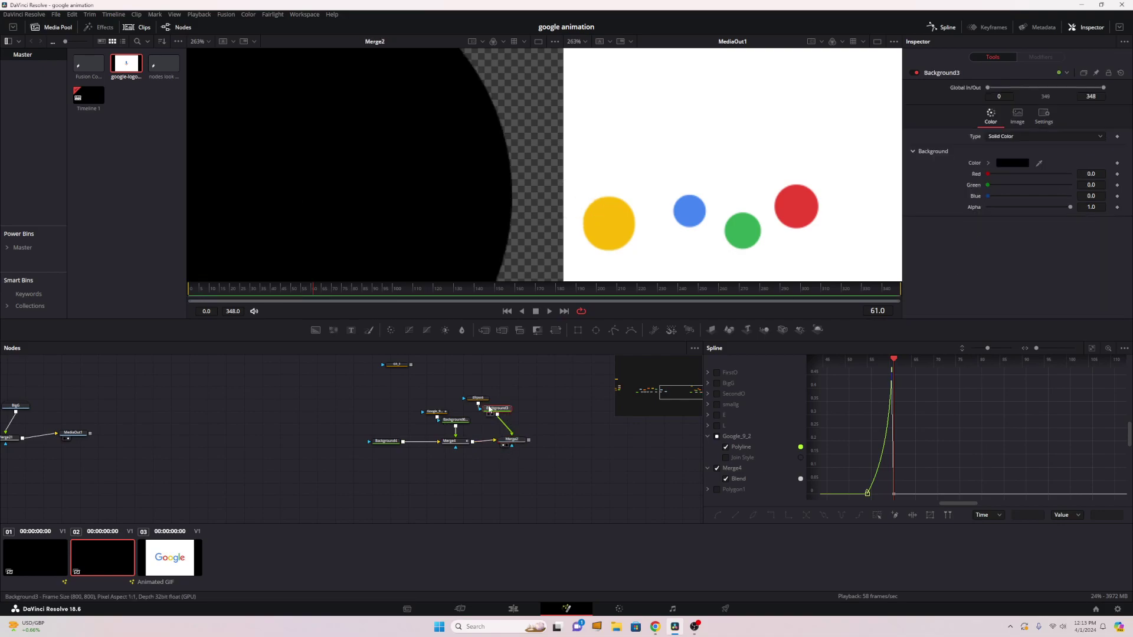
pyautogui.rightClick(977, 205)
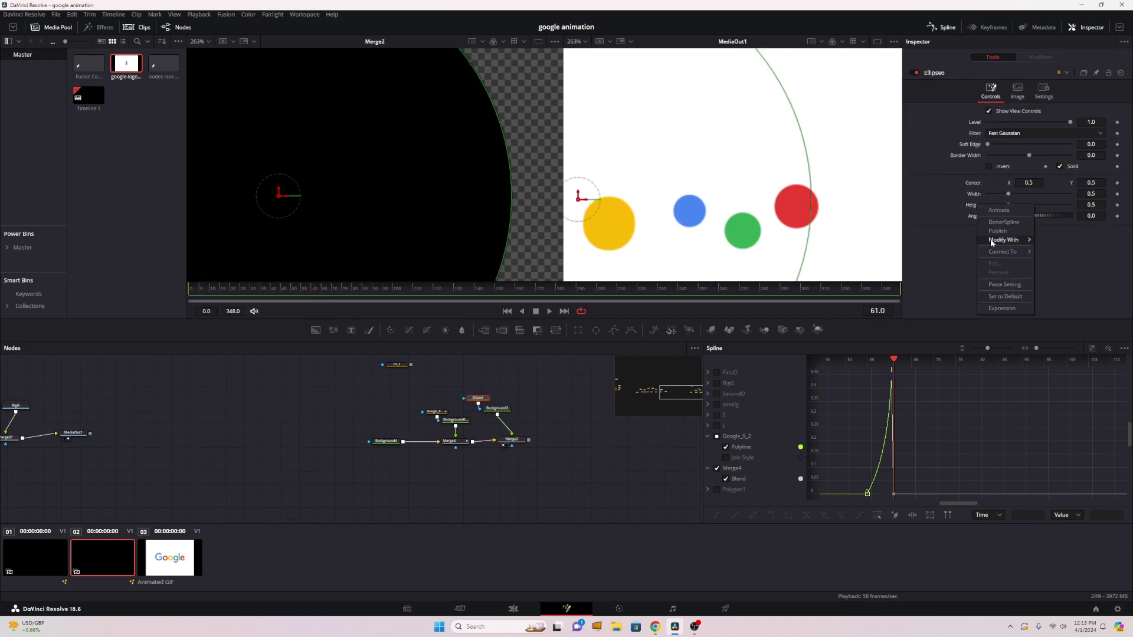
pyautogui.click(1003, 310)
pyautogui.moveTo(989, 216); pyautogui.dragTo(1091, 204)
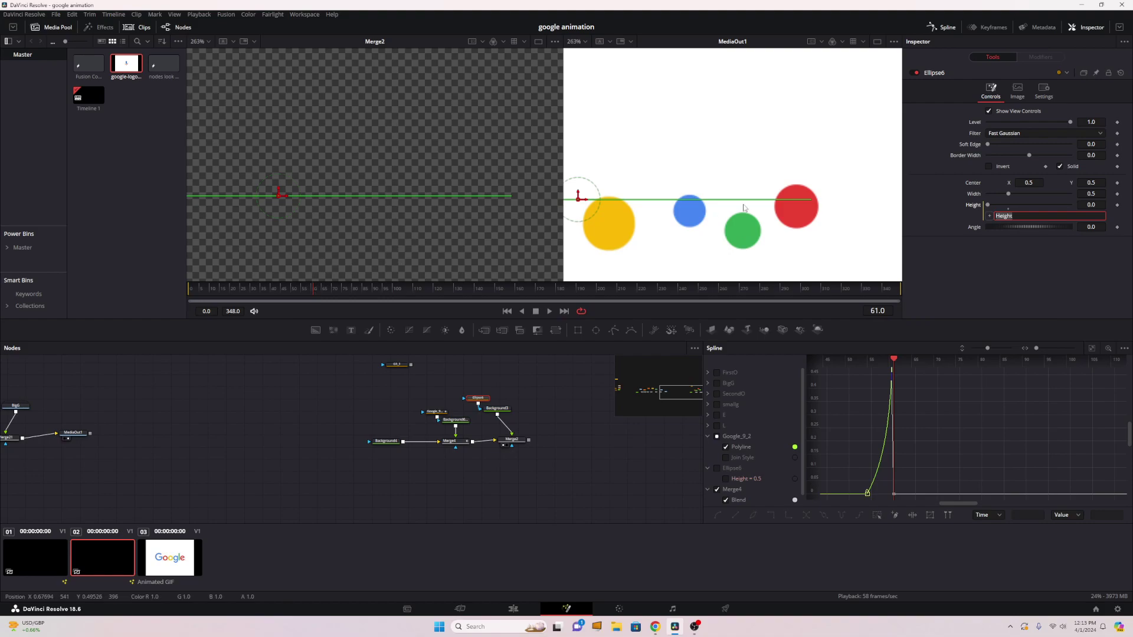
pyautogui.scroll(-3, 339, 212)
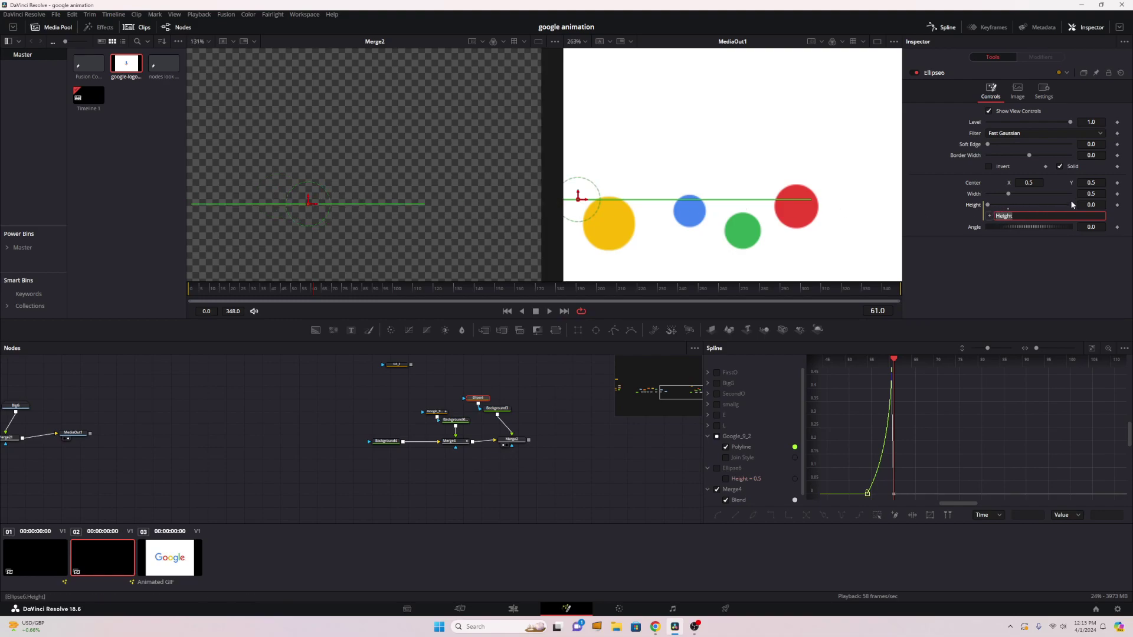
# Step: Link Ellipse6's height to its width with an expression and reduce the width to 0.038
pyautogui.moveTo(989, 216); pyautogui.dragTo(1010, 194)
pyautogui.rightClick(980, 236)
pyautogui.click(996, 300)
pyautogui.rightClick(974, 202)
pyautogui.click(996, 300)
pyautogui.moveTo(1084, 201); pyautogui.dragTo(867, 182)
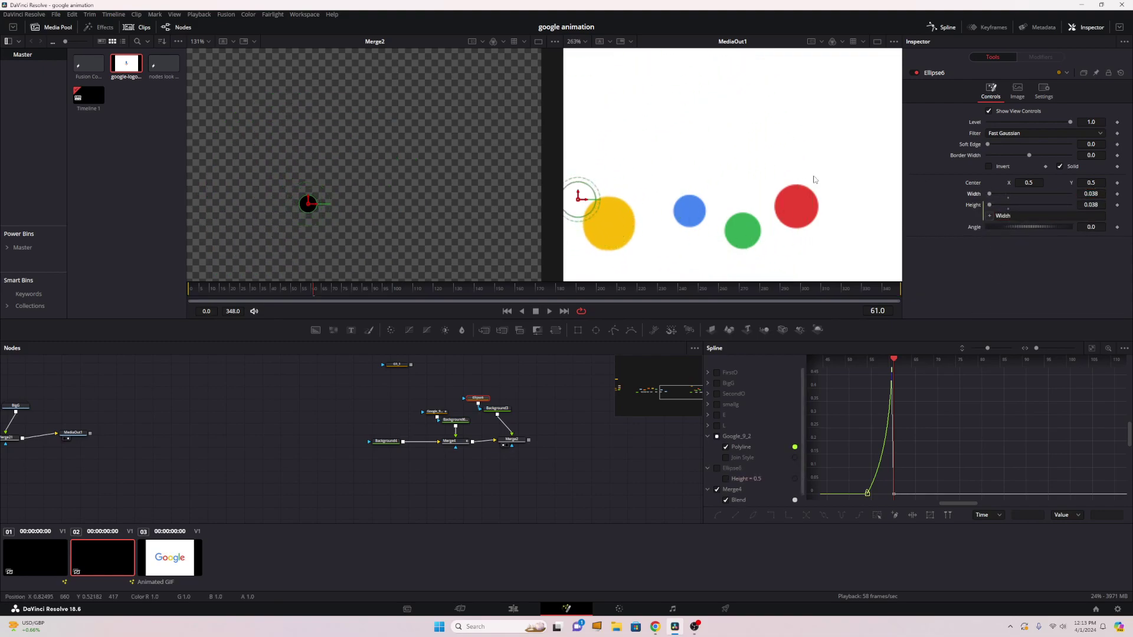
# Step: Move Ellipse6 onto the green dot in MediaOut1, to about X 0.676, Y 0.466, and sample the dot's green for Background3
pyautogui.moveTo(580, 197); pyautogui.dragTo(742, 232)
pyautogui.scroll(3, 743, 231)
pyautogui.scroll(-2, 810, 226)
pyautogui.moveTo(833, 235); pyautogui.dragTo(828, 209)
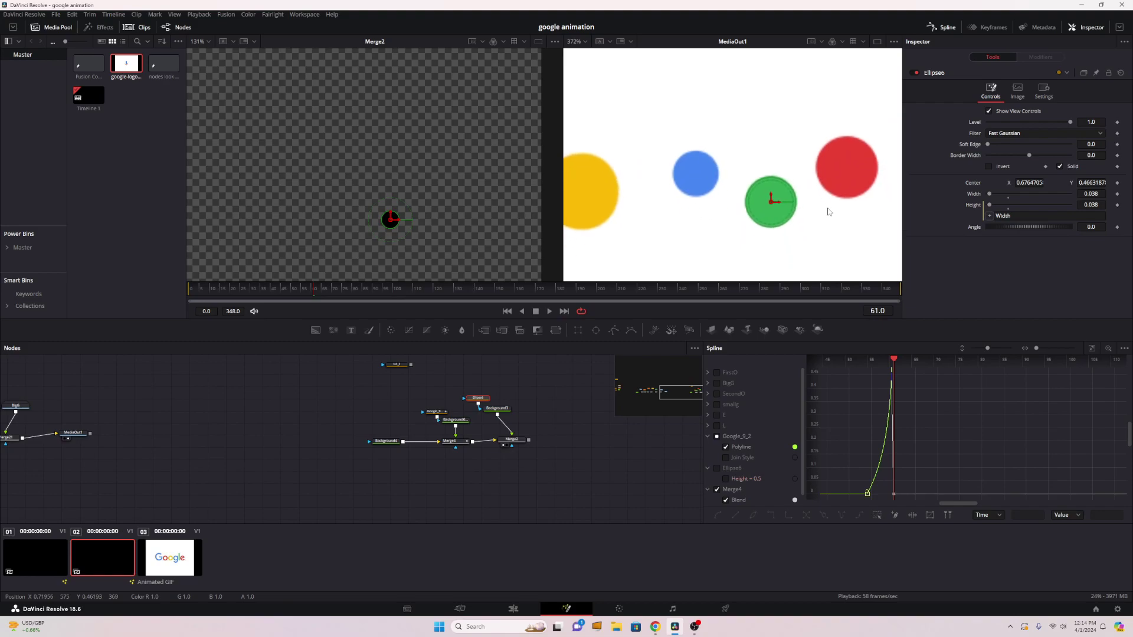
pyautogui.click(496, 408)
pyautogui.moveTo(1040, 166); pyautogui.dragTo(777, 194)
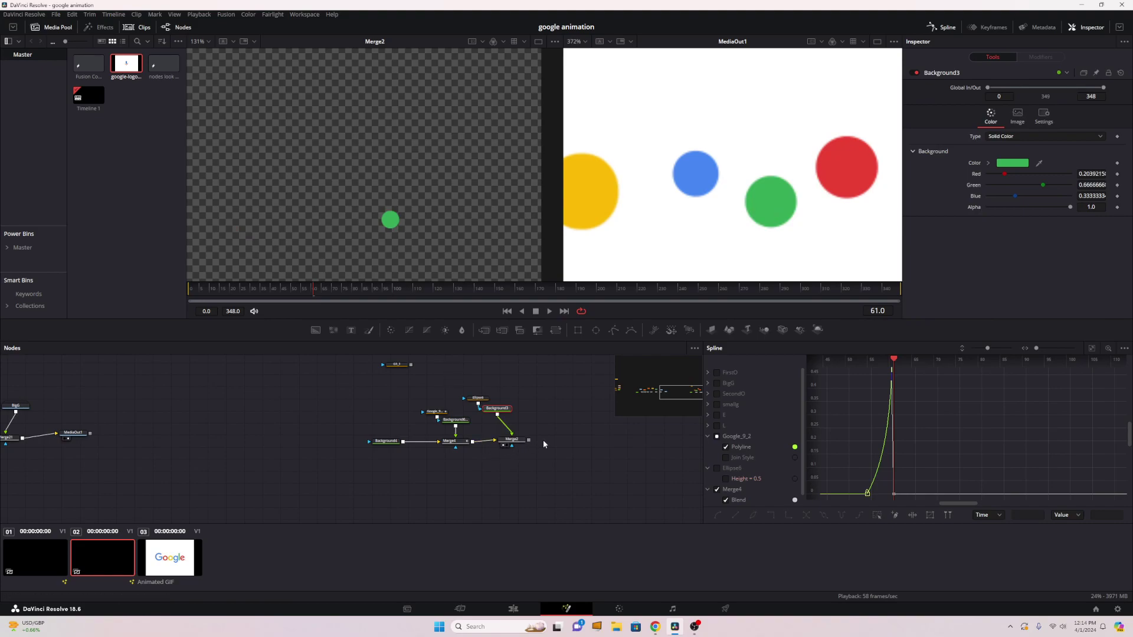
# Step: Keyframe Merge2's blend at 0.0 on frame 60 and 1.0 on frame 61 so the dot only appears from frame 61
pyautogui.press('Left')
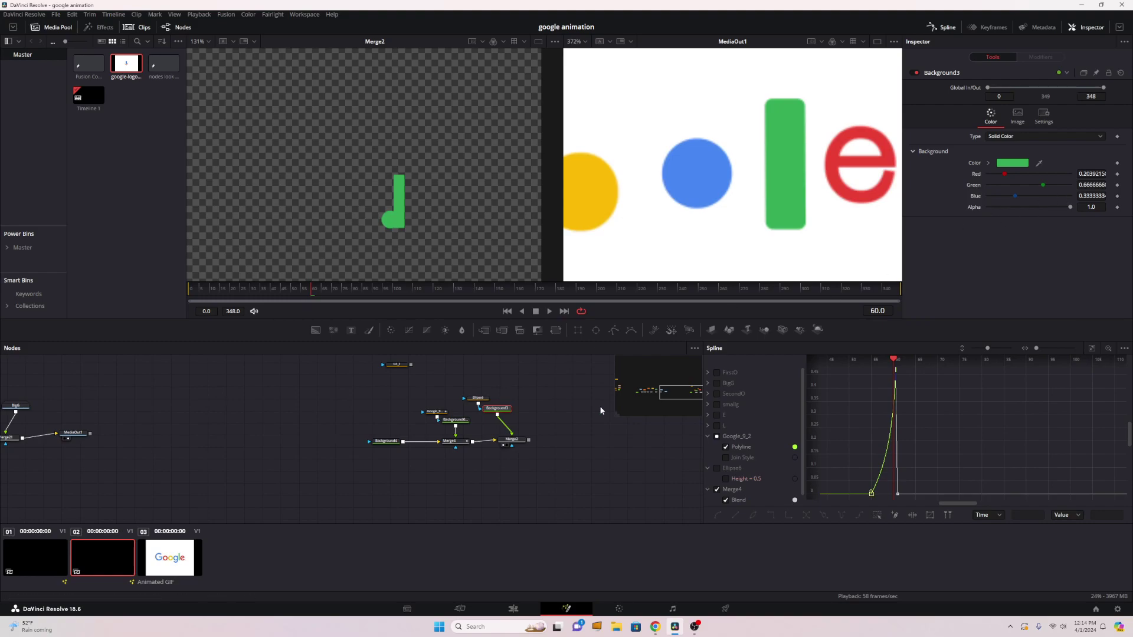
pyautogui.click(511, 439)
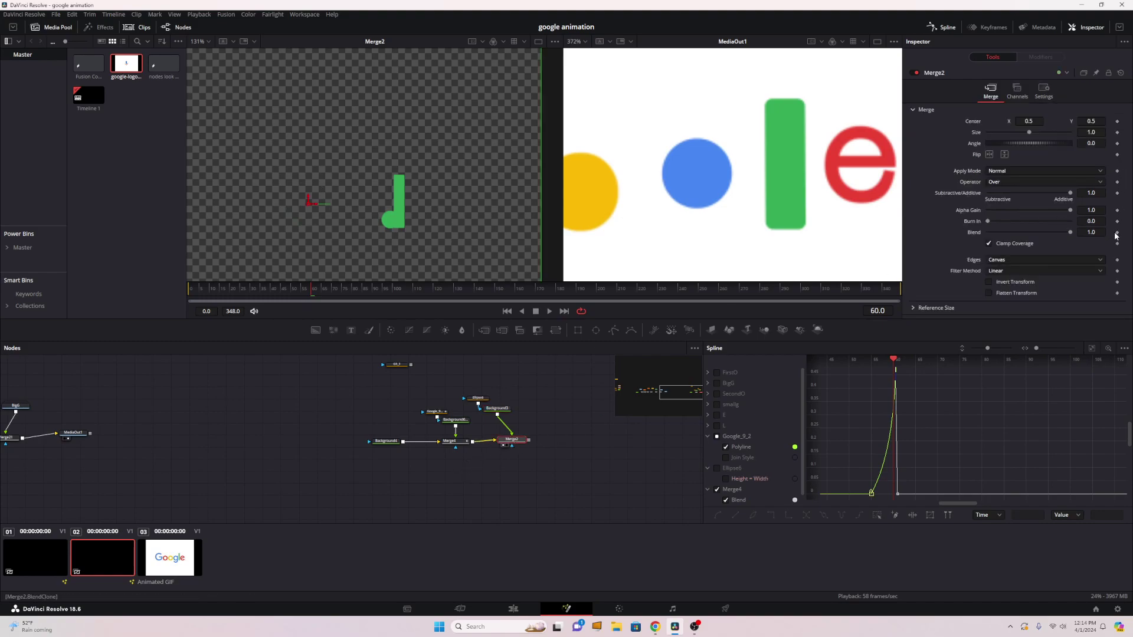
pyautogui.moveTo(1069, 232); pyautogui.dragTo(992, 233)
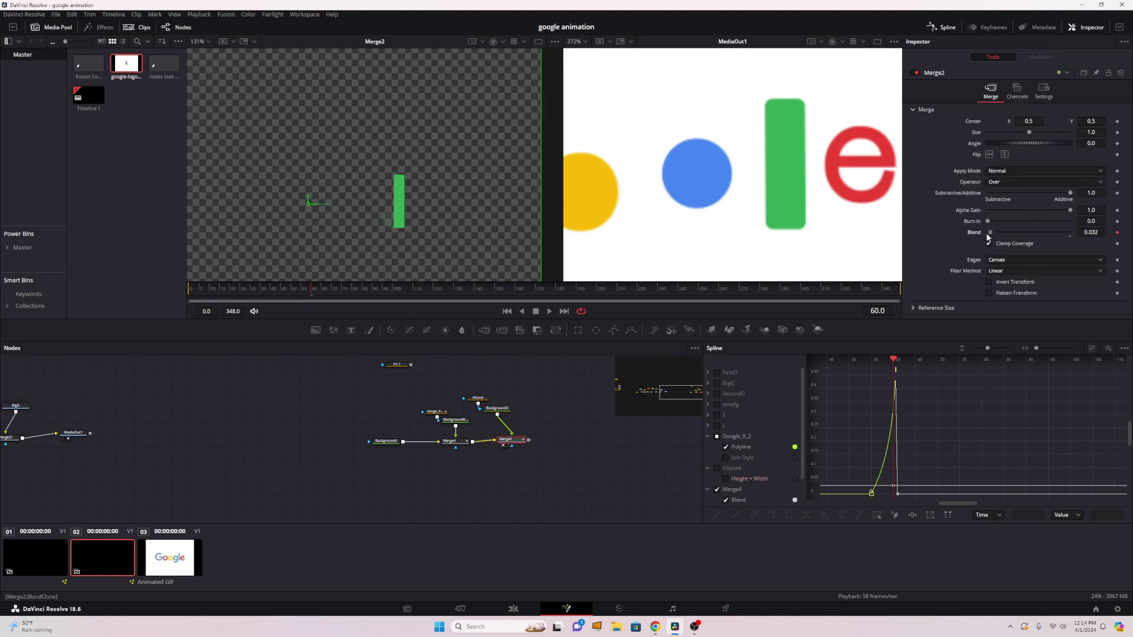
pyautogui.press('Right')
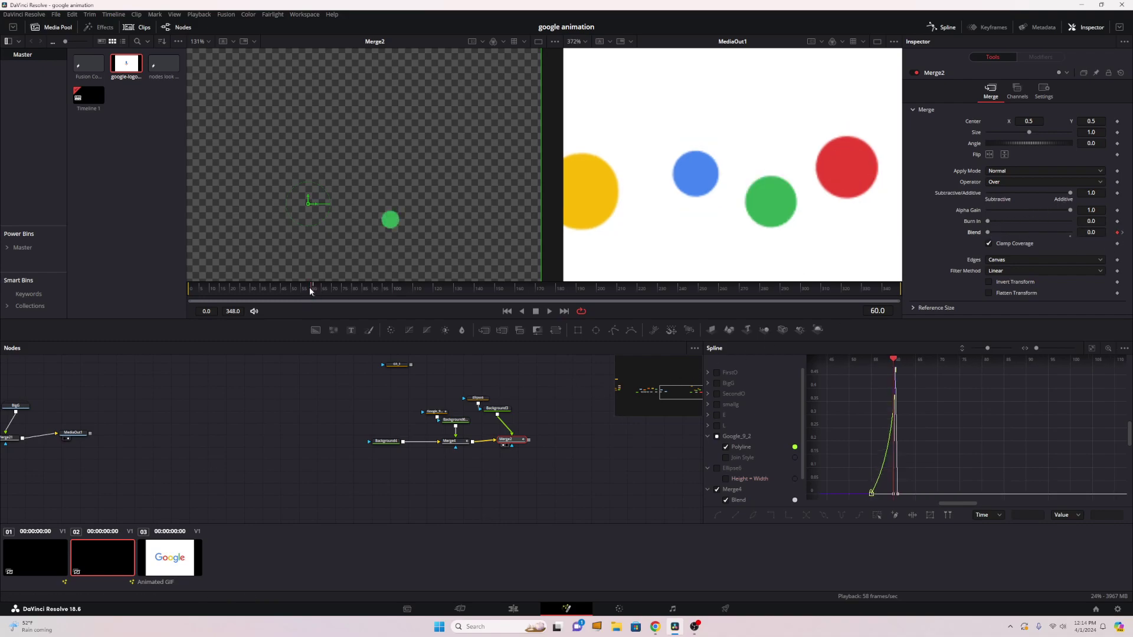
# Step: Play the animation and scrub frames 60 to 62 to compare the l-to-dot switch in both views
pyautogui.click(206, 289)
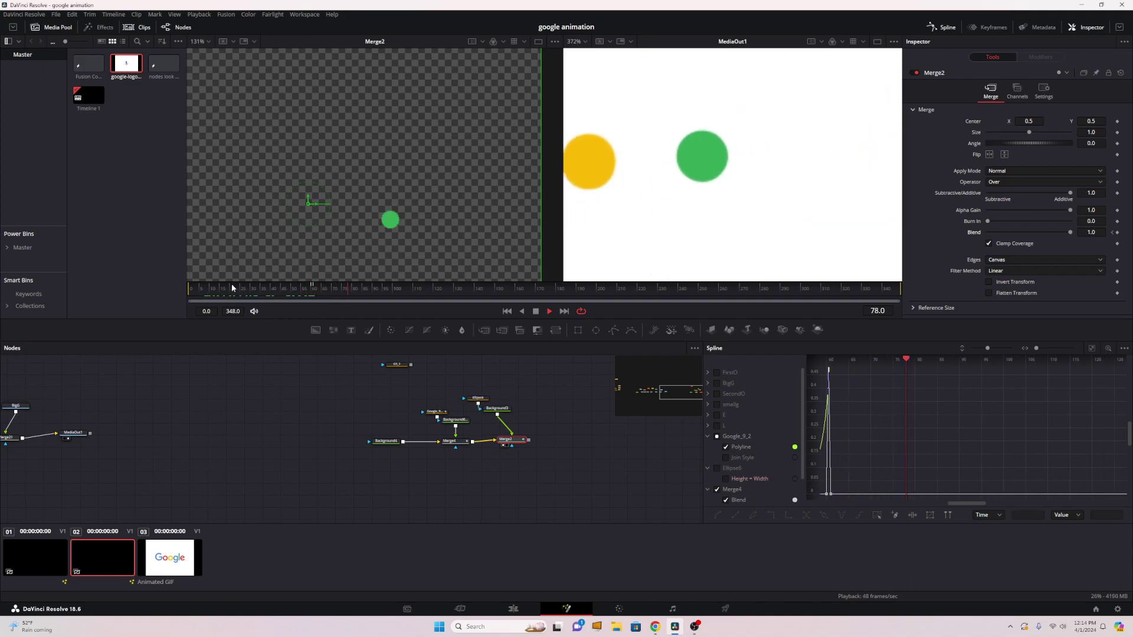
pyautogui.click(276, 291)
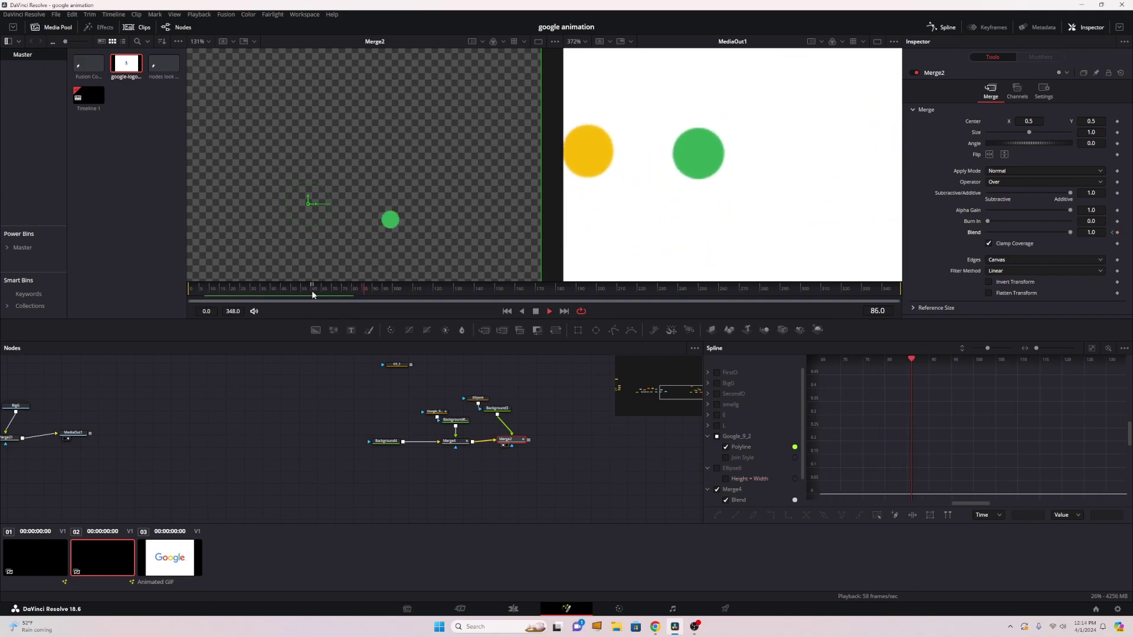
pyautogui.click(299, 291)
pyautogui.click(298, 291)
pyautogui.click(306, 292)
pyautogui.click(304, 292)
pyautogui.click(302, 293)
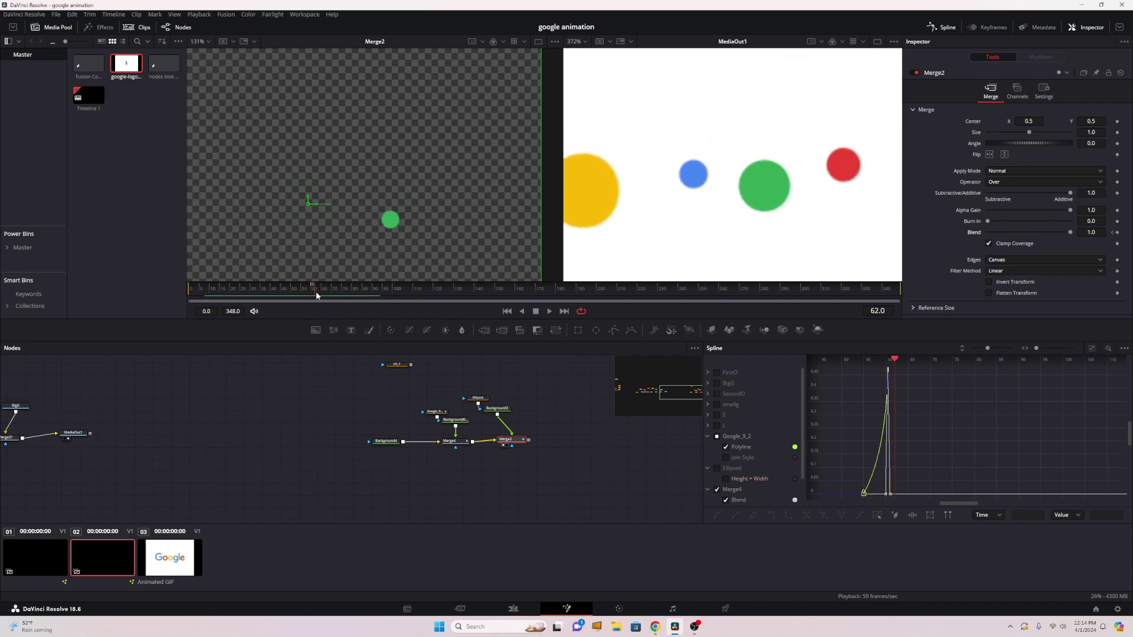
pyautogui.click(314, 293)
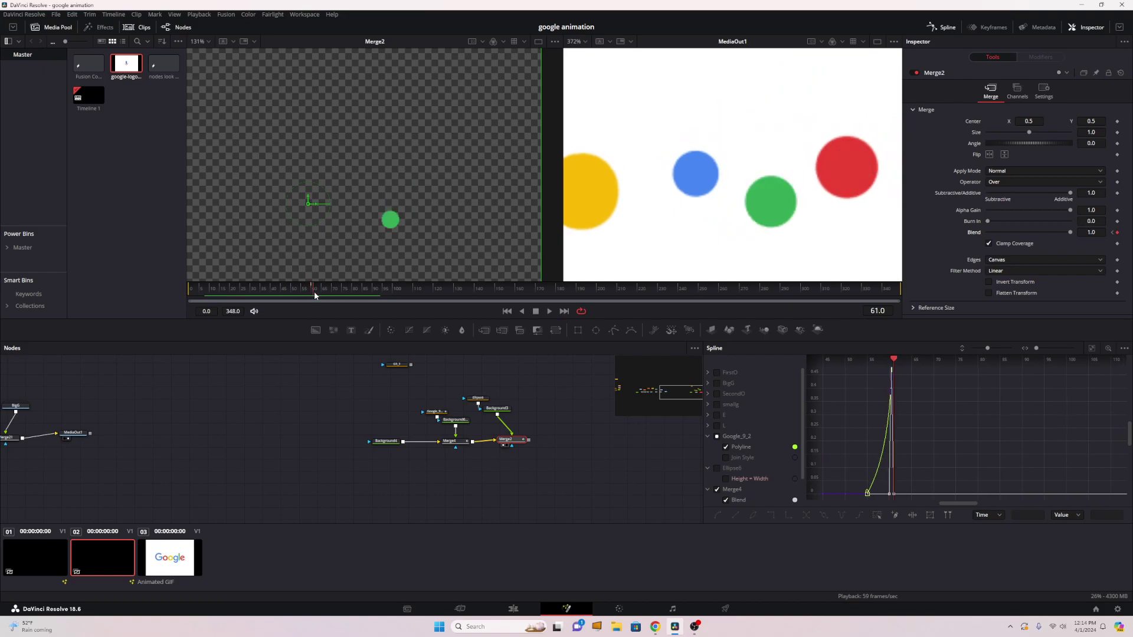
pyautogui.click(312, 293)
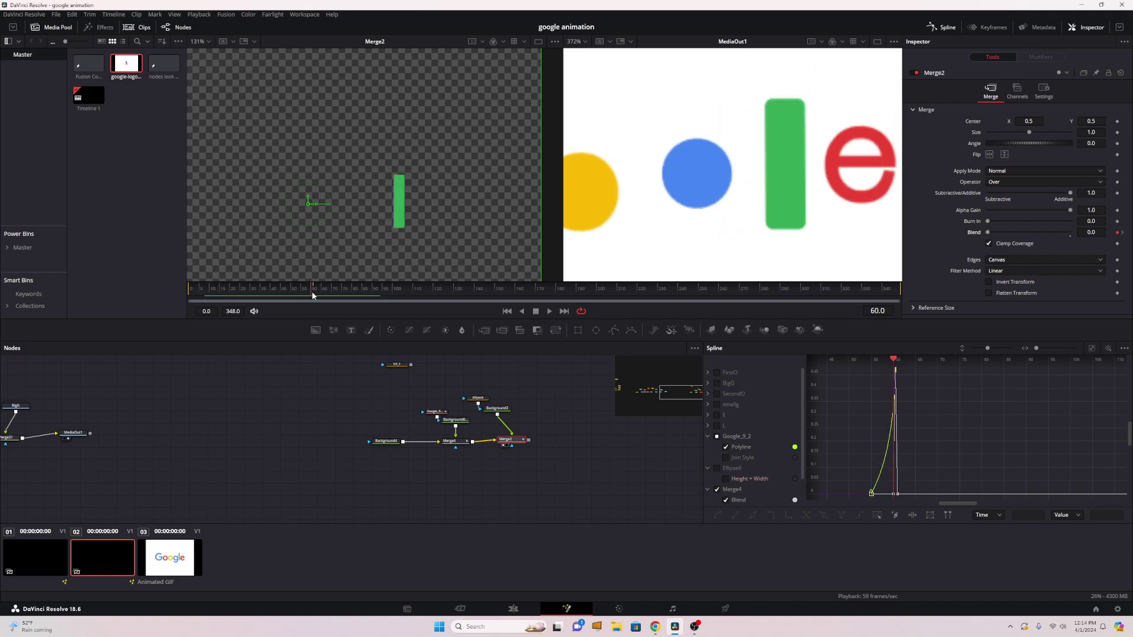
# Step: Reshape the Google_9_2 mask at frame 60 into a shorter, slightly wider block by lowering its upper points and widening it leftward
pyautogui.moveTo(312, 291); pyautogui.dragTo(312, 293)
pyautogui.scroll(-4, 428, 220)
pyautogui.scroll(3, 427, 222)
pyautogui.scroll(-5, 653, 203)
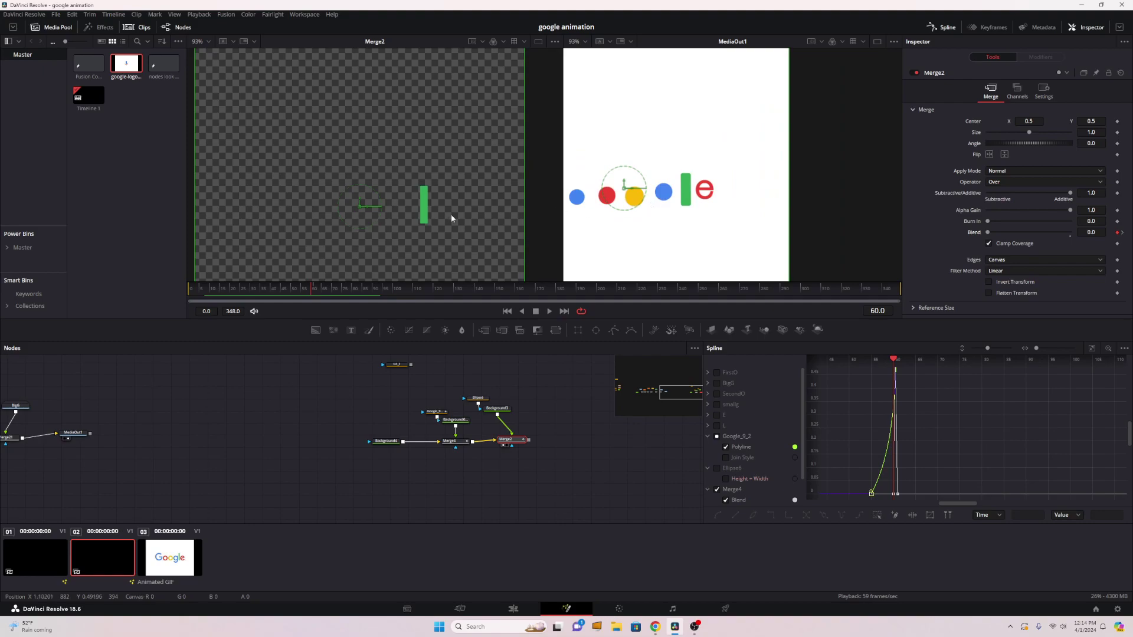
pyautogui.scroll(3, 483, 204)
pyautogui.scroll(1, 483, 204)
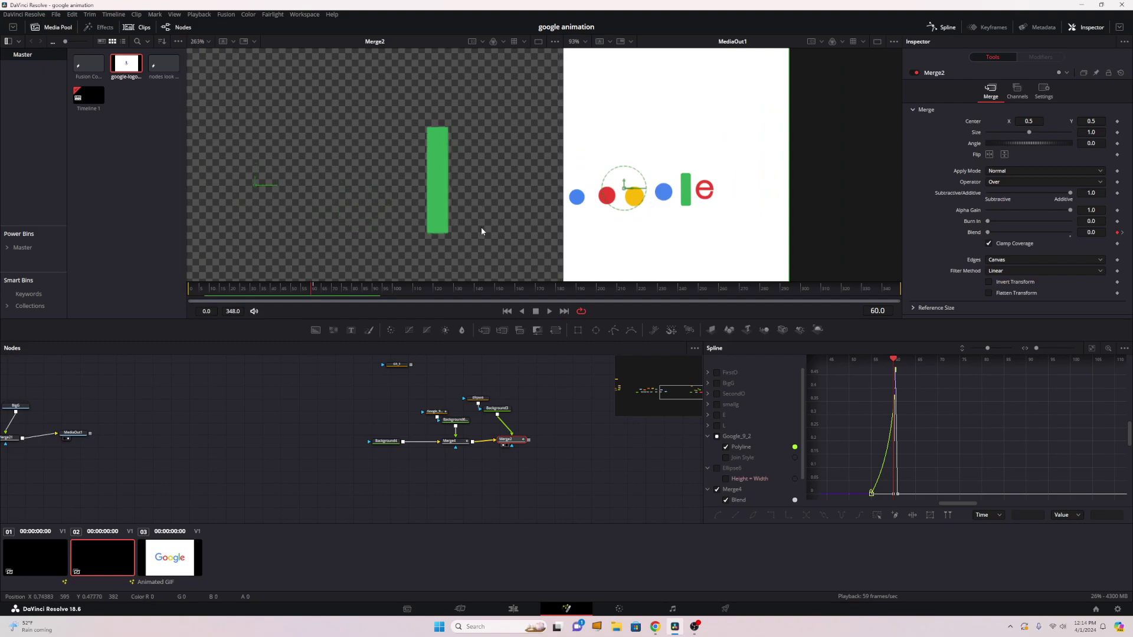
pyautogui.click(436, 412)
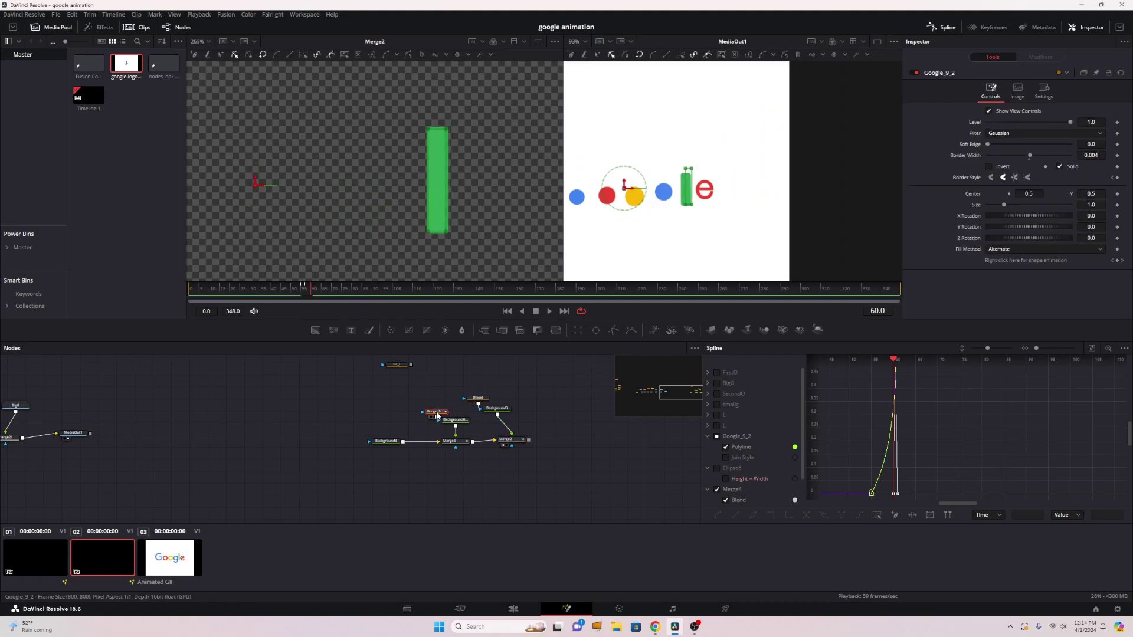
pyautogui.moveTo(437, 416); pyautogui.dragTo(432, 398)
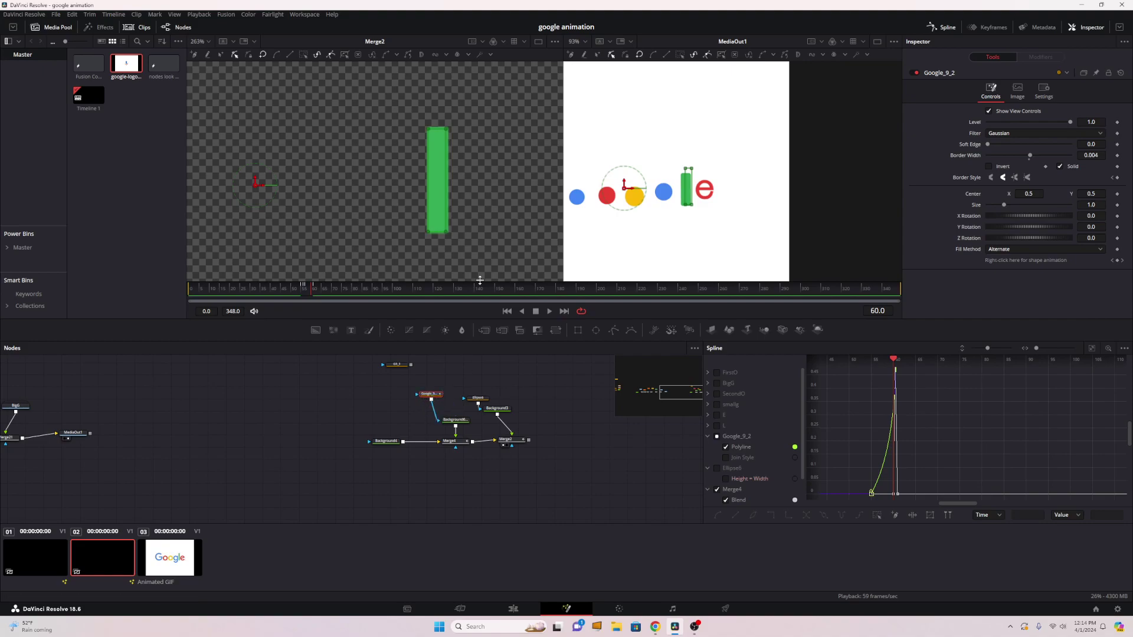
pyautogui.moveTo(428, 131); pyautogui.dragTo(427, 182)
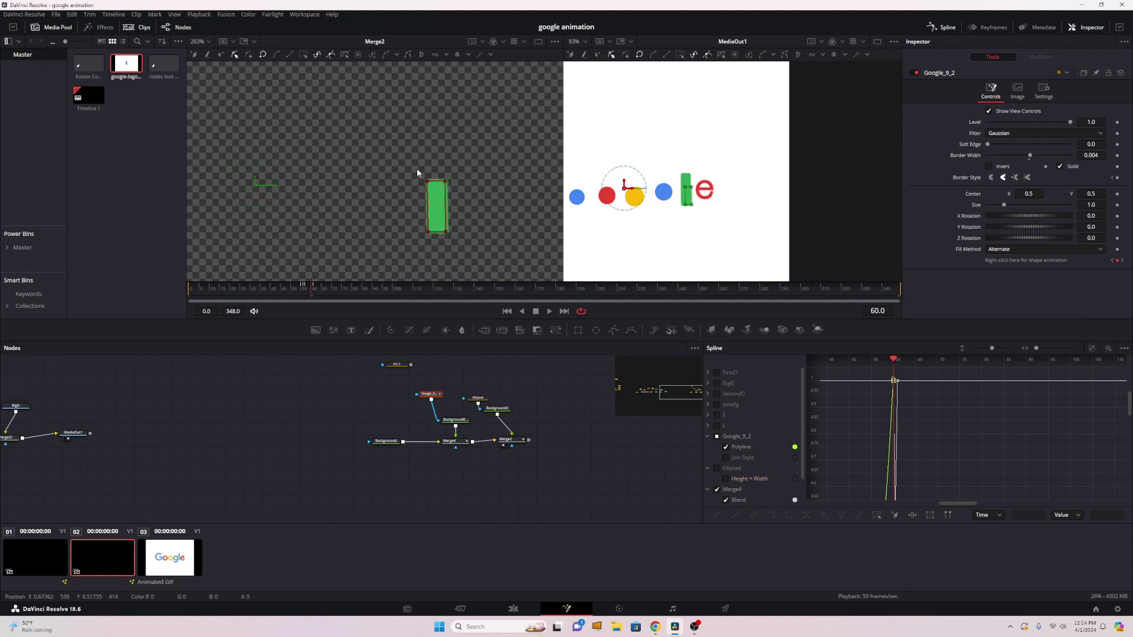
pyautogui.moveTo(449, 183); pyautogui.dragTo(421, 233)
pyautogui.moveTo(405, 159); pyautogui.dragTo(445, 199)
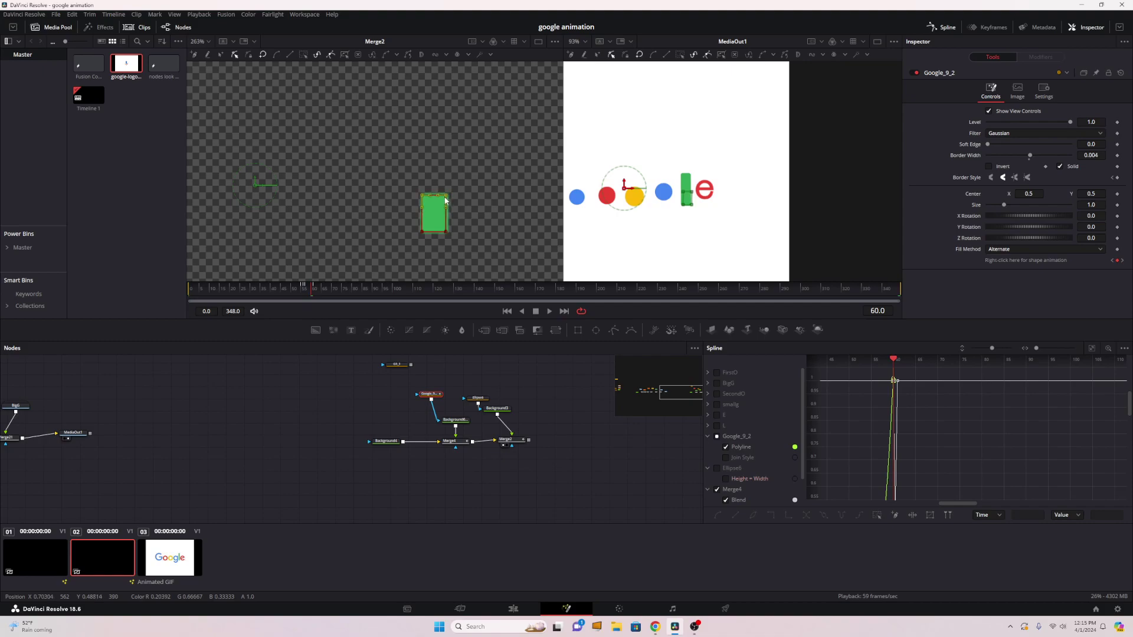
# Step: Play and scrub through the transition around frames 60 and 61 to check how the shortened l turns into the dot
pyautogui.moveTo(318, 289); pyautogui.dragTo(282, 289)
pyautogui.press('space')
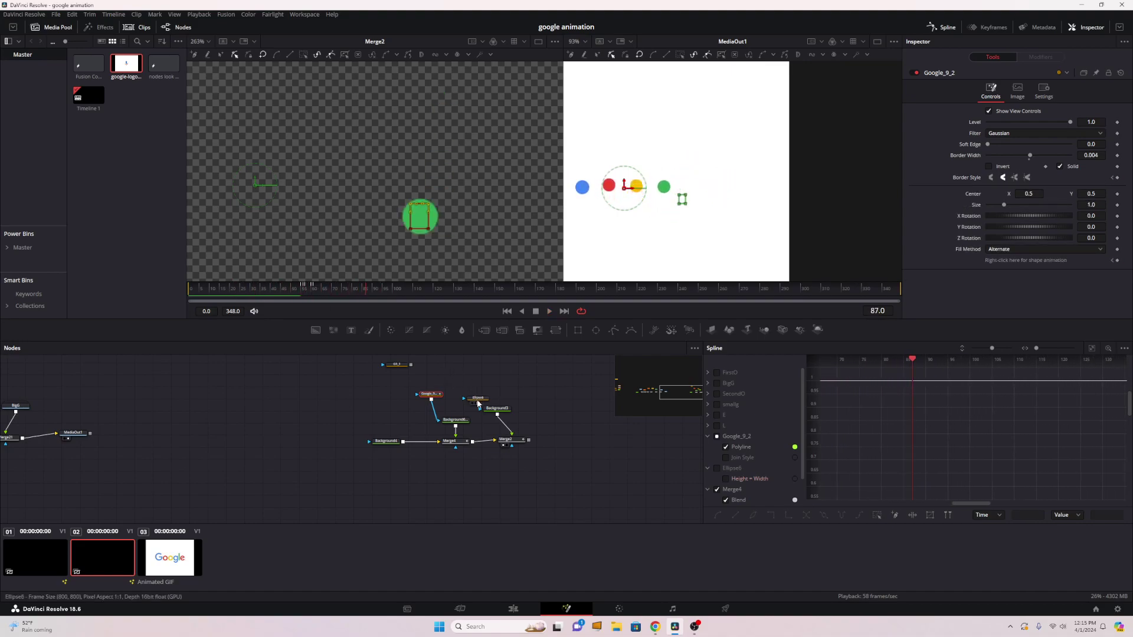
pyautogui.click(517, 437)
pyautogui.press('space')
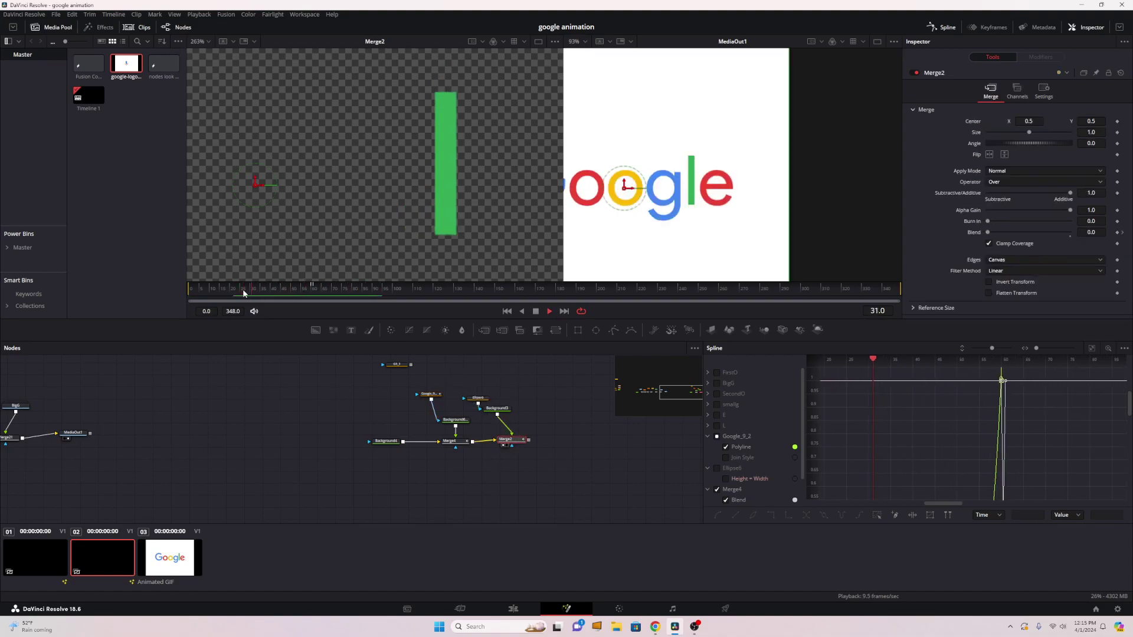
pyautogui.moveTo(295, 297); pyautogui.dragTo(313, 300)
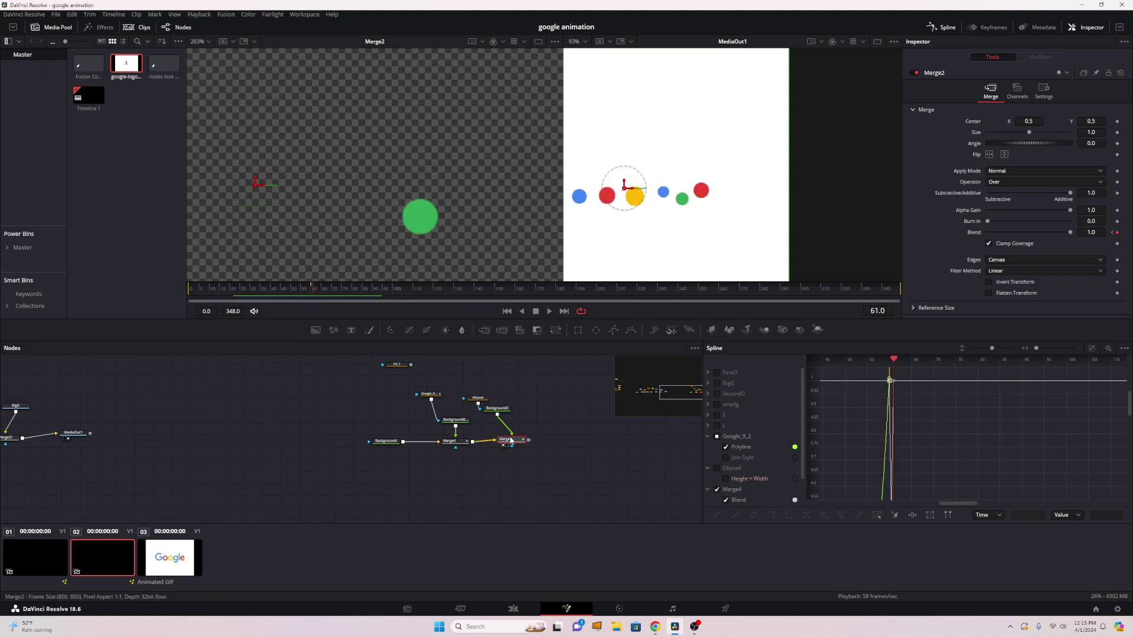
# Step: Shift Ellipse6's center to X 0.685471 to line up with the l, and scrub through the animation to check it
pyautogui.click(496, 408)
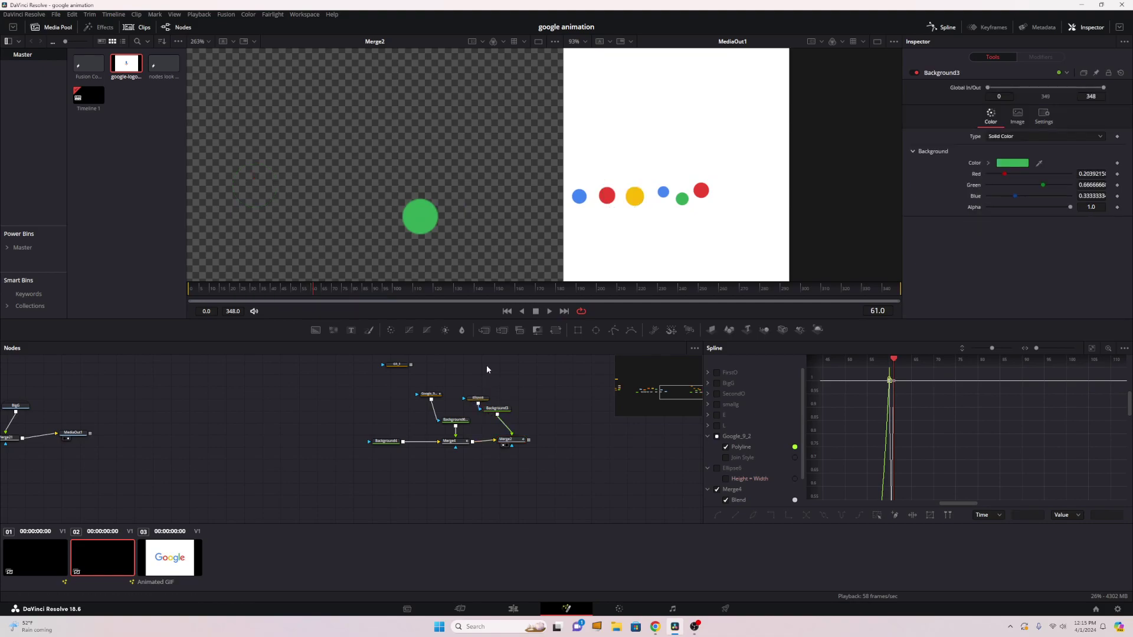
pyautogui.click(478, 398)
pyautogui.moveTo(320, 291); pyautogui.dragTo(313, 293)
pyautogui.moveTo(1024, 182); pyautogui.dragTo(1029, 183)
pyautogui.moveTo(301, 289); pyautogui.dragTo(371, 289)
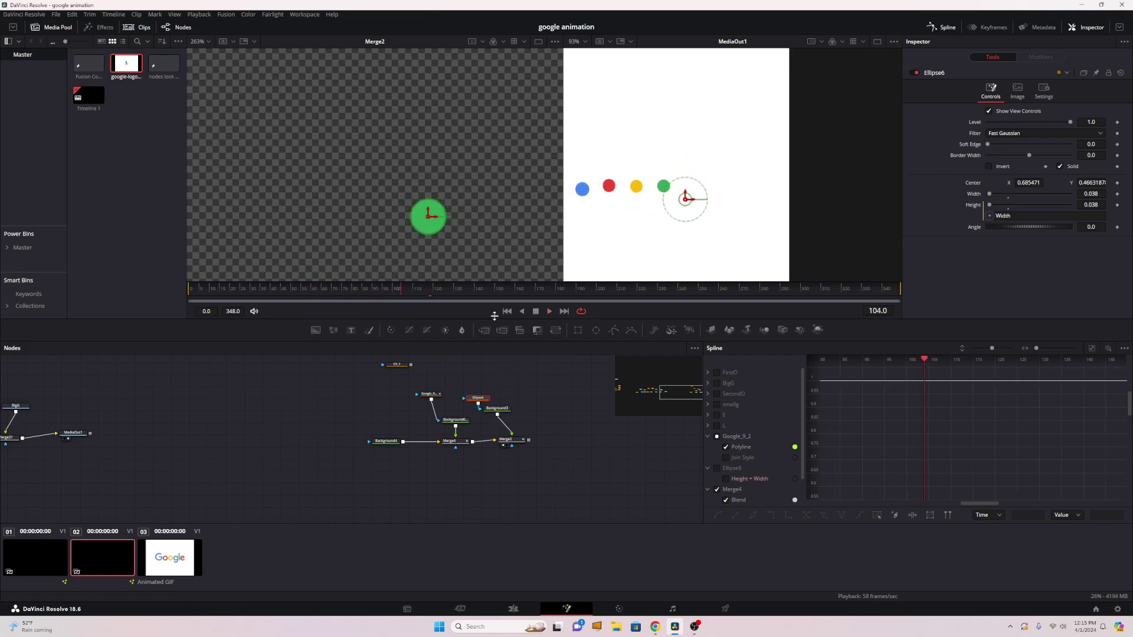
# Step: Insert a Transform node between Background3 and Merge2 and scrub to frame 57 to compare both views
pyautogui.moveTo(486, 332); pyautogui.dragTo(507, 427)
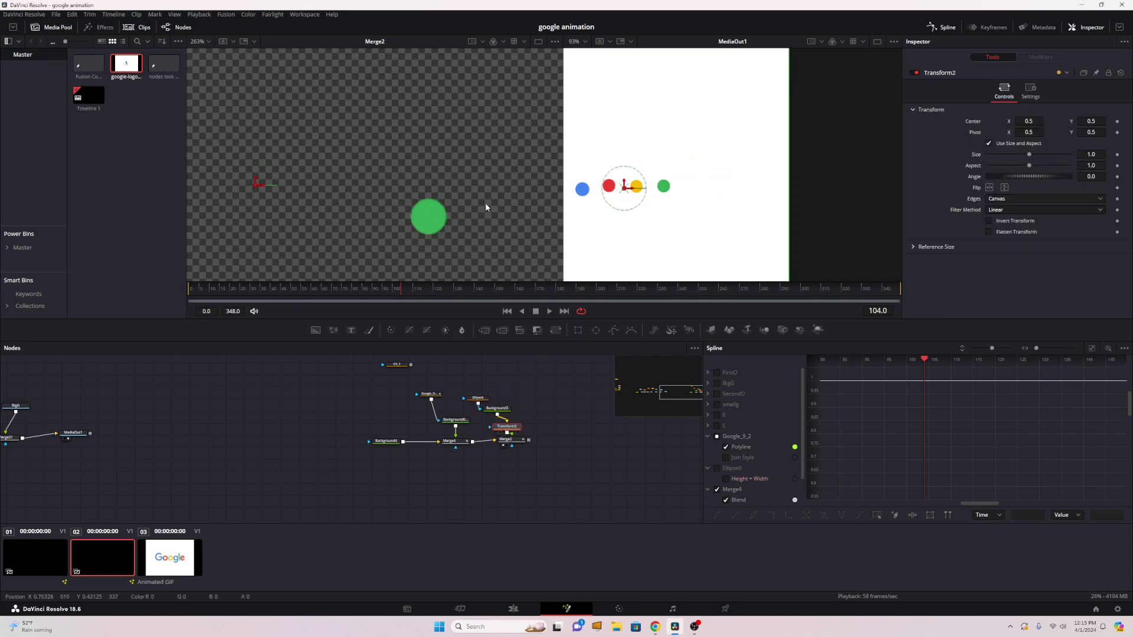
pyautogui.moveTo(374, 290); pyautogui.dragTo(287, 283)
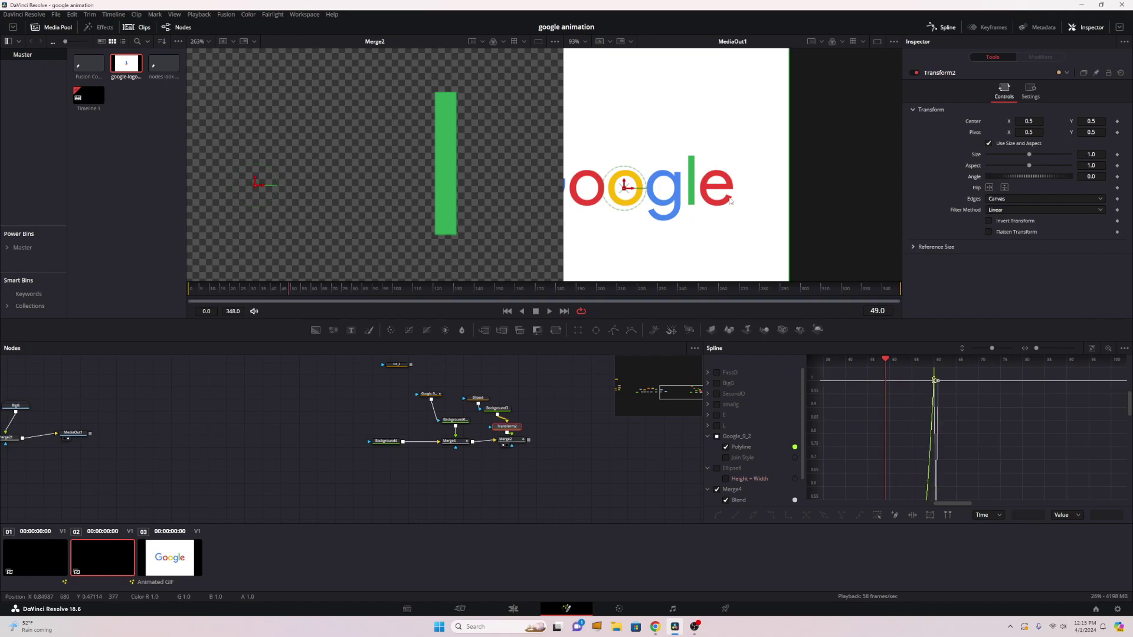
pyautogui.scroll(5, 676, 197)
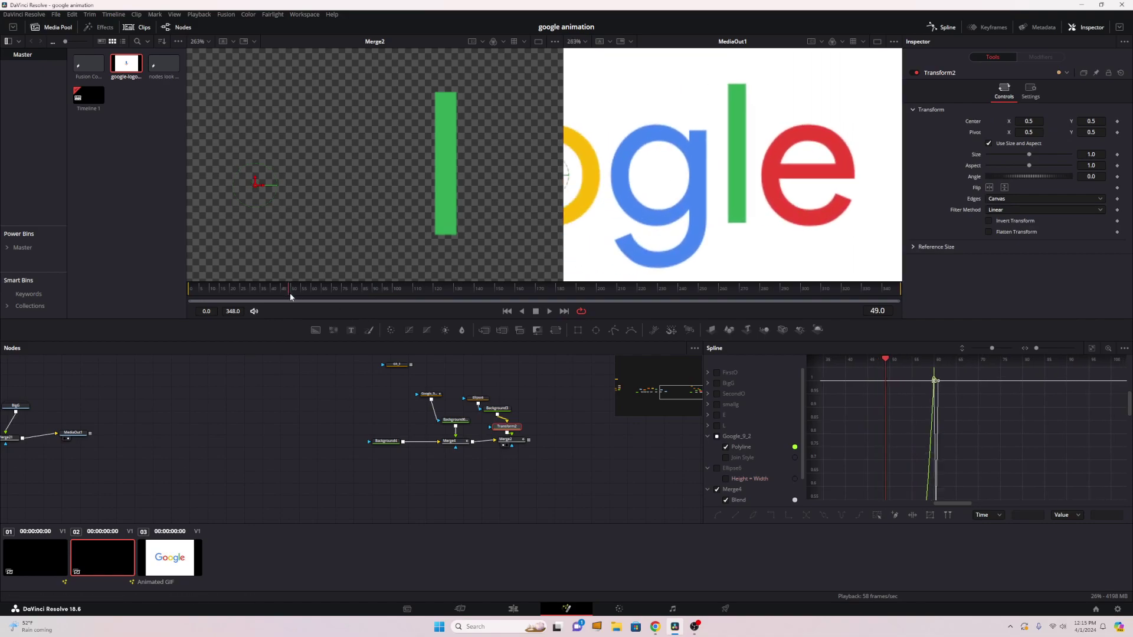
pyautogui.moveTo(289, 293); pyautogui.dragTo(303, 289)
# Step: Hide the splines of Google_9_2, Ellipse6 and Merge4 in the spline editor and collapse their entries
pyautogui.click(716, 437)
pyautogui.click(709, 436)
pyautogui.click(716, 471)
pyautogui.click(717, 489)
pyautogui.click(707, 490)
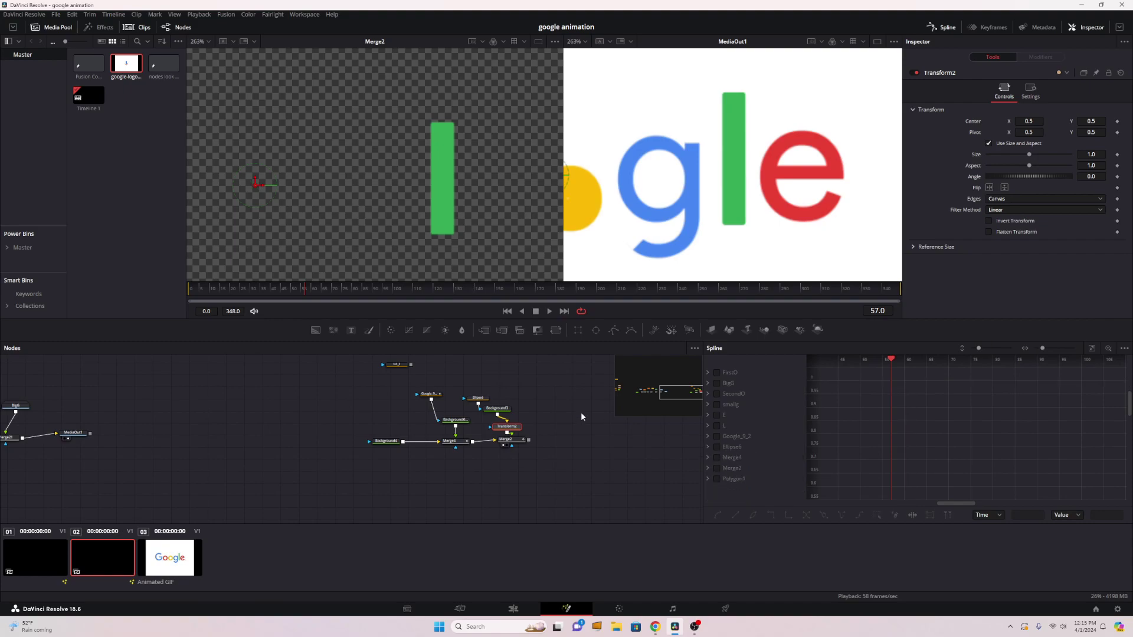
# Step: Delete the Transform node and add a keyframe to Ellipse6's center at frame 61
pyautogui.moveTo(298, 289); pyautogui.dragTo(315, 289)
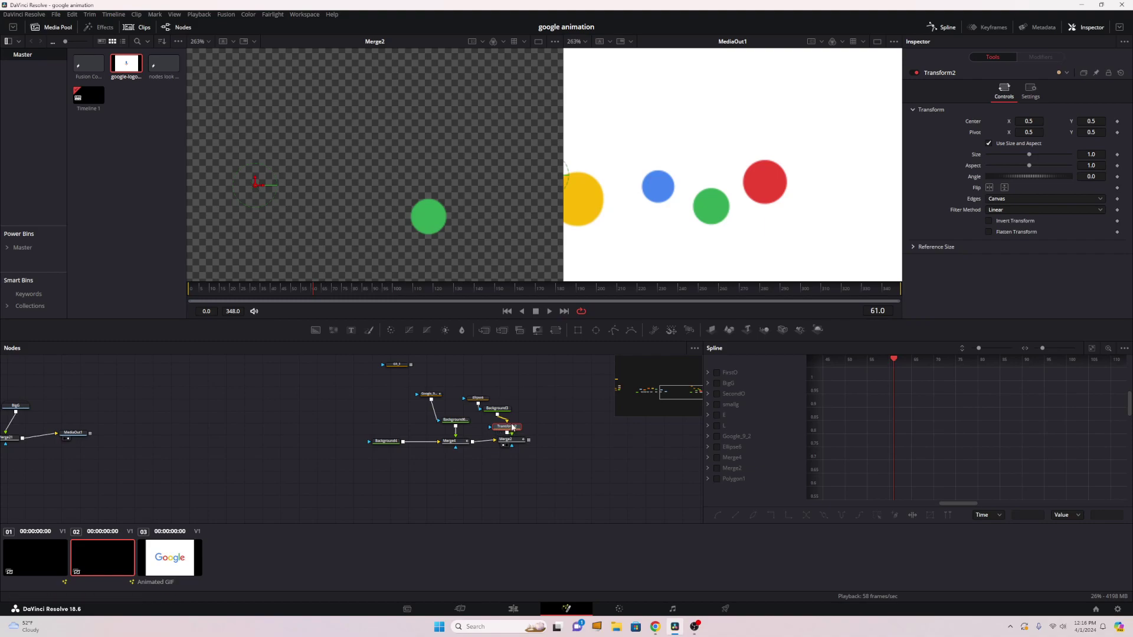
pyautogui.click(496, 408)
pyautogui.click(478, 397)
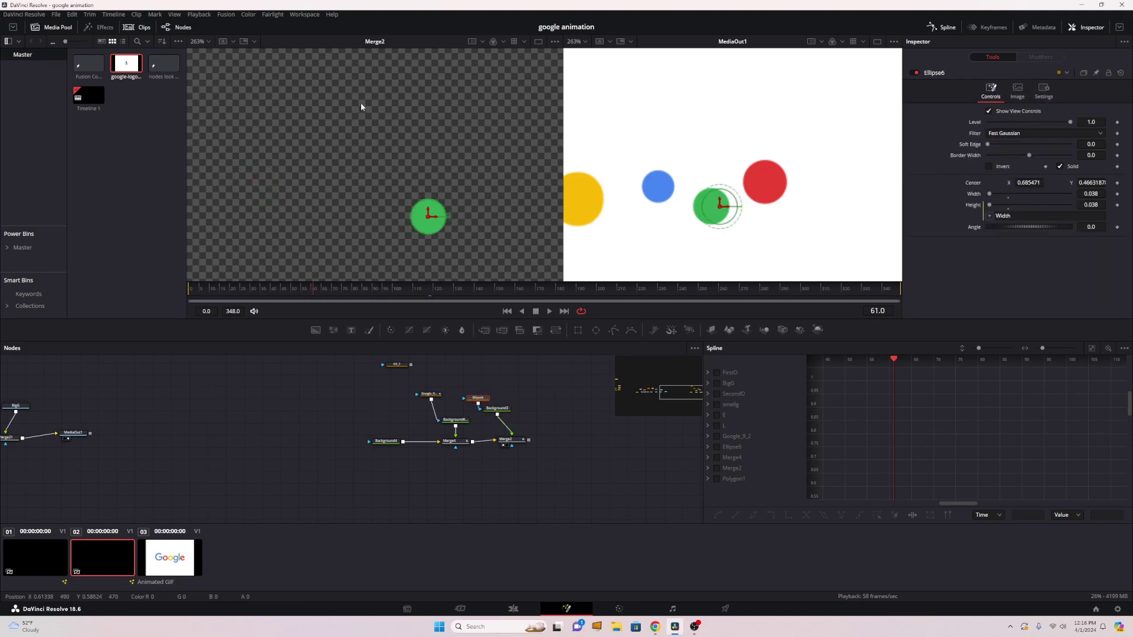
pyautogui.click(1117, 183)
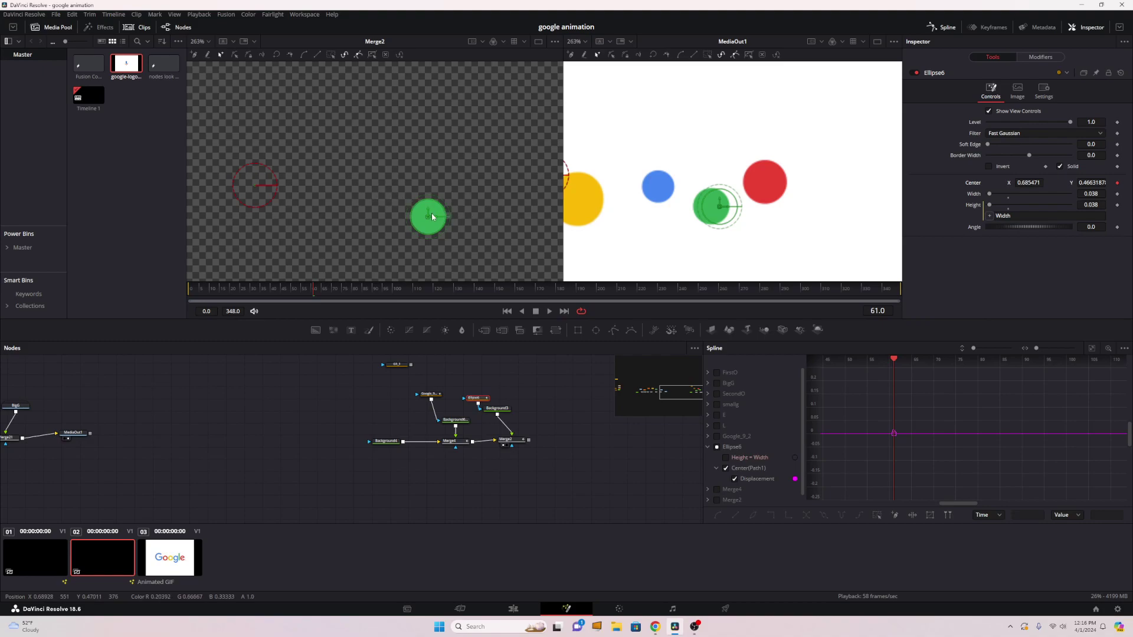
# Step: Expand the finished L group to examine its nodes, collapse it, and return to Ellipse6 in the working node branch
pyautogui.moveTo(266, 409); pyautogui.dragTo(498, 417)
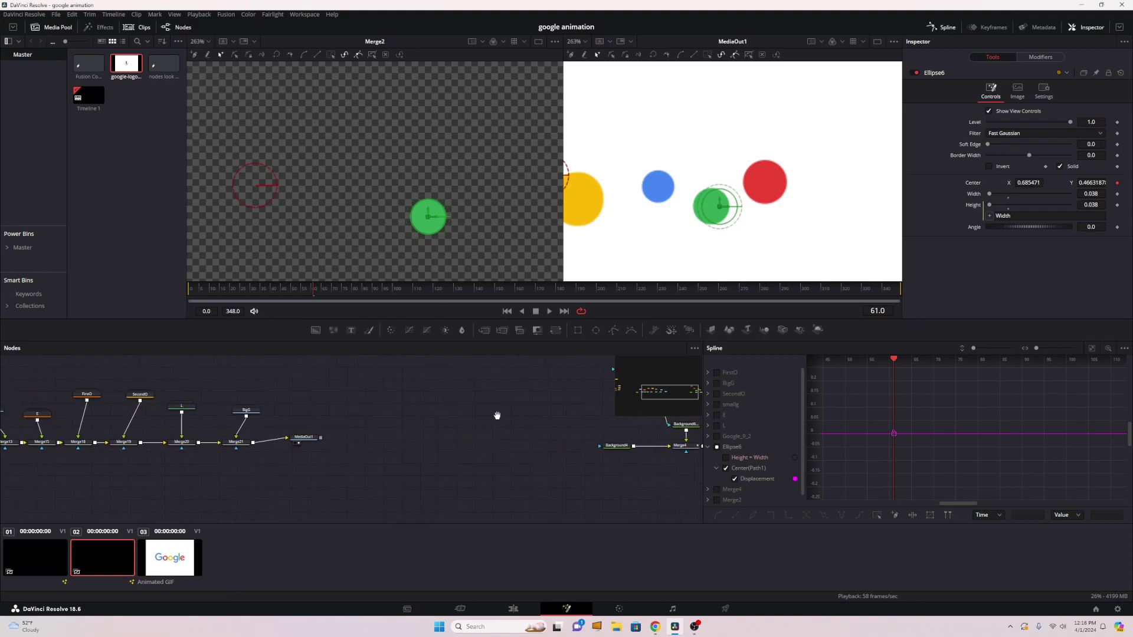
pyautogui.doubleClick(188, 408)
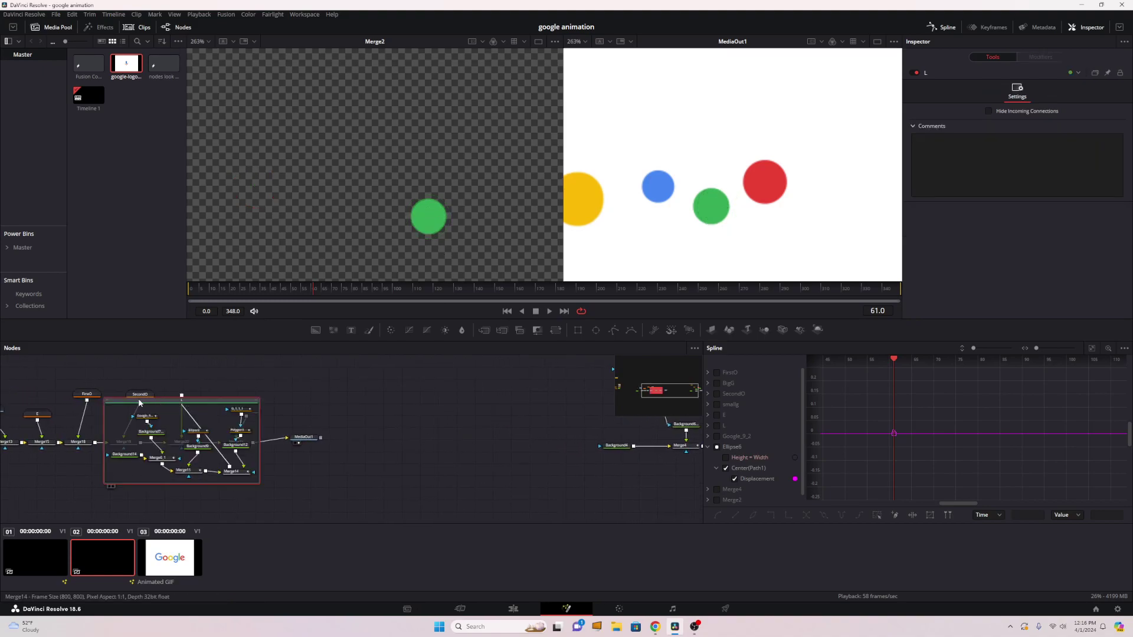
pyautogui.click(107, 401)
pyautogui.moveTo(584, 387); pyautogui.dragTo(270, 404)
pyautogui.click(356, 434)
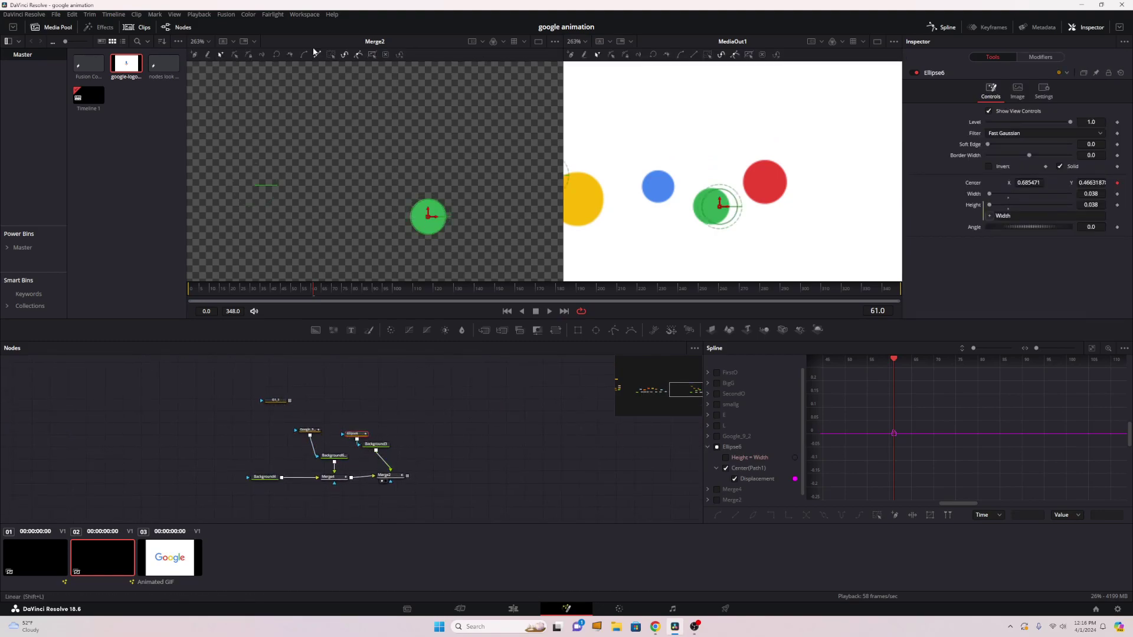
# Step: At frame 102, move Ellipse6's center onto the green dot in MediaOut1, at about X 0.620, Y 0.507
pyautogui.click(196, 57)
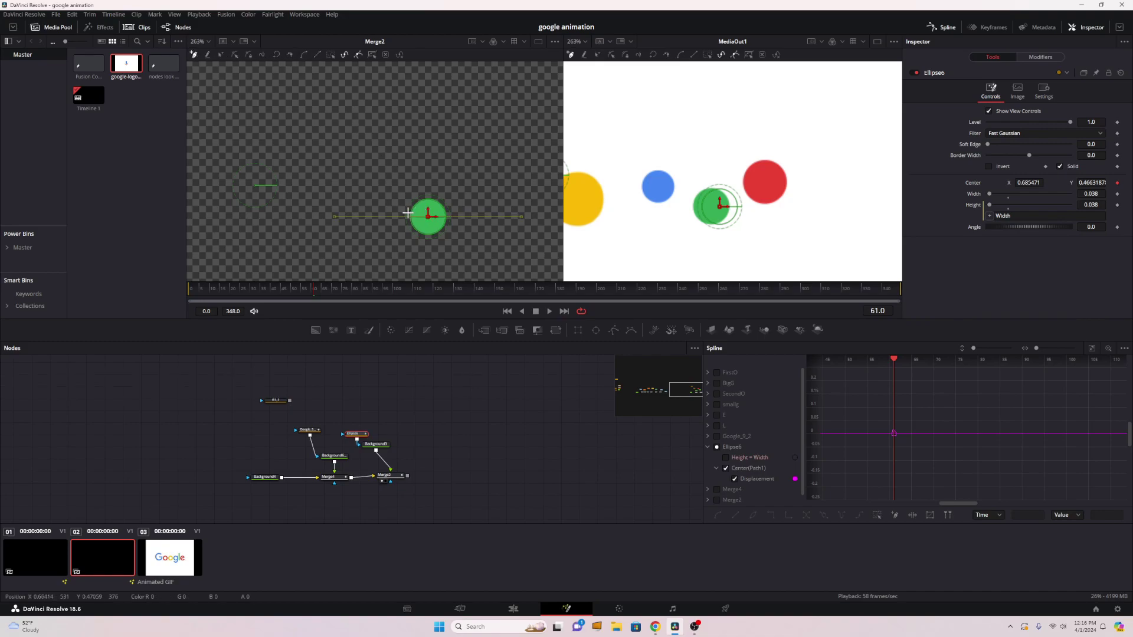
pyautogui.click(306, 289)
pyautogui.moveTo(306, 288); pyautogui.dragTo(397, 282)
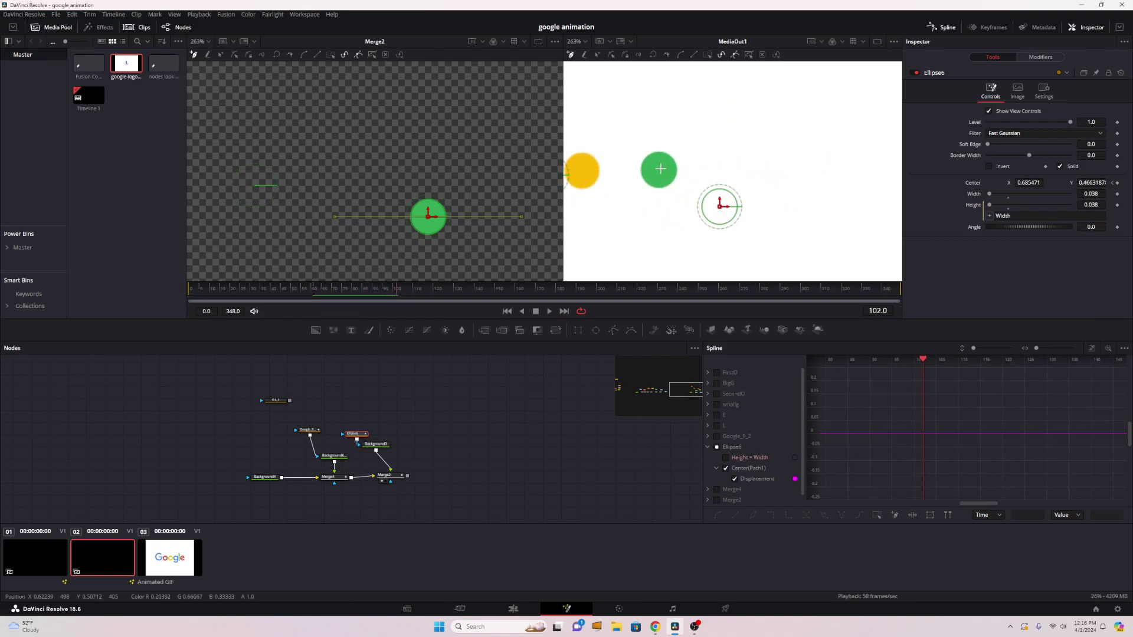
pyautogui.moveTo(719, 206); pyautogui.dragTo(658, 169)
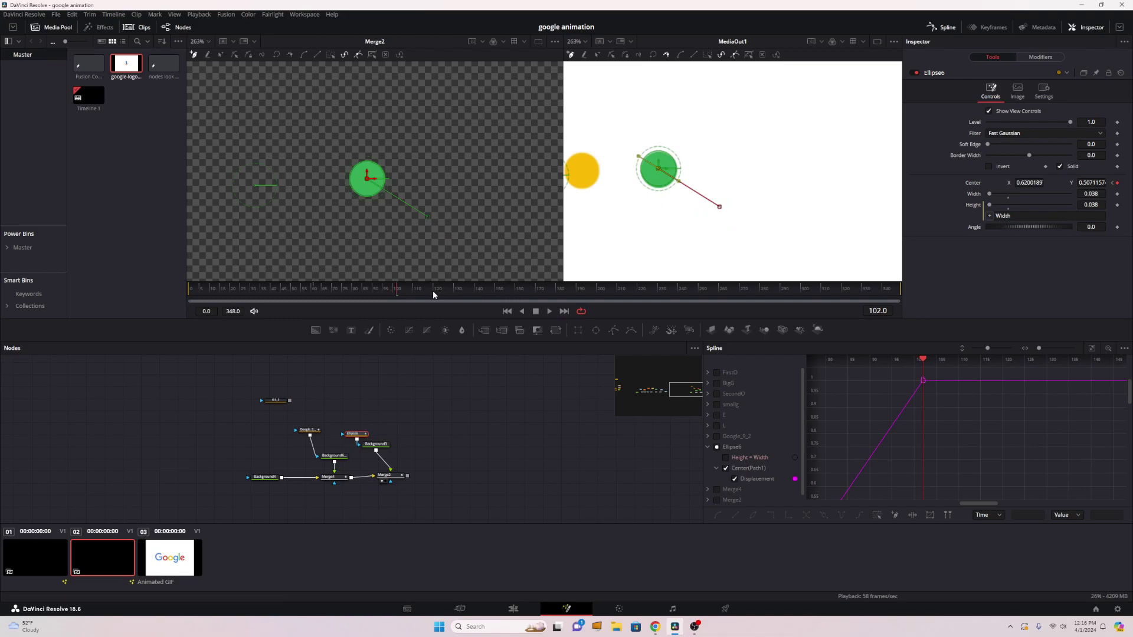
# Step: At frame 122, move Ellipse6's center onto the green dot in MediaOut1, at about X 0.615, Y 0.485
pyautogui.click(401, 292)
pyautogui.moveTo(401, 294); pyautogui.dragTo(439, 293)
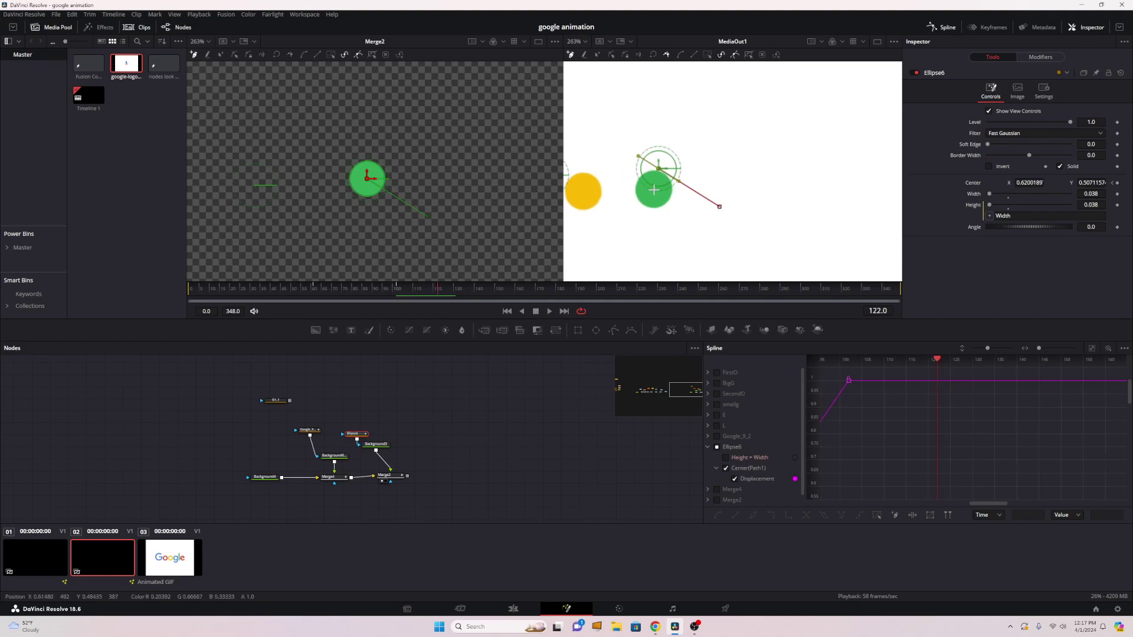
pyautogui.moveTo(653, 188); pyautogui.dragTo(653, 190)
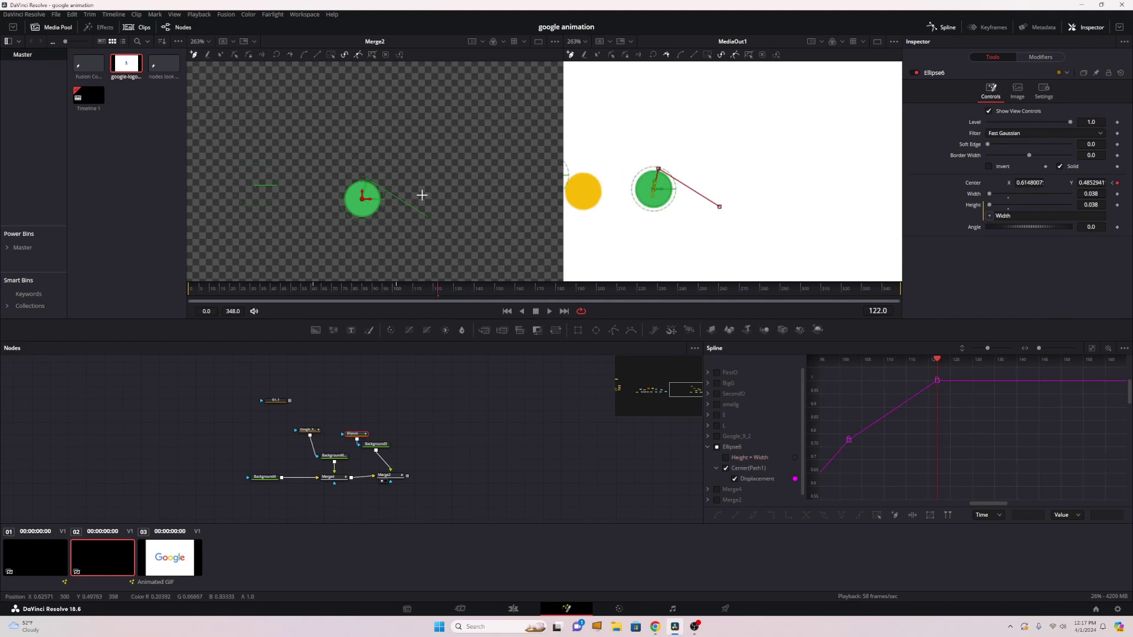
# Step: Bend Ellipse6's straight motion path between frames 61 and 102 into a curve in the MediaOut1 viewer
pyautogui.click(342, 288)
pyautogui.moveTo(342, 285); pyautogui.dragTo(311, 287)
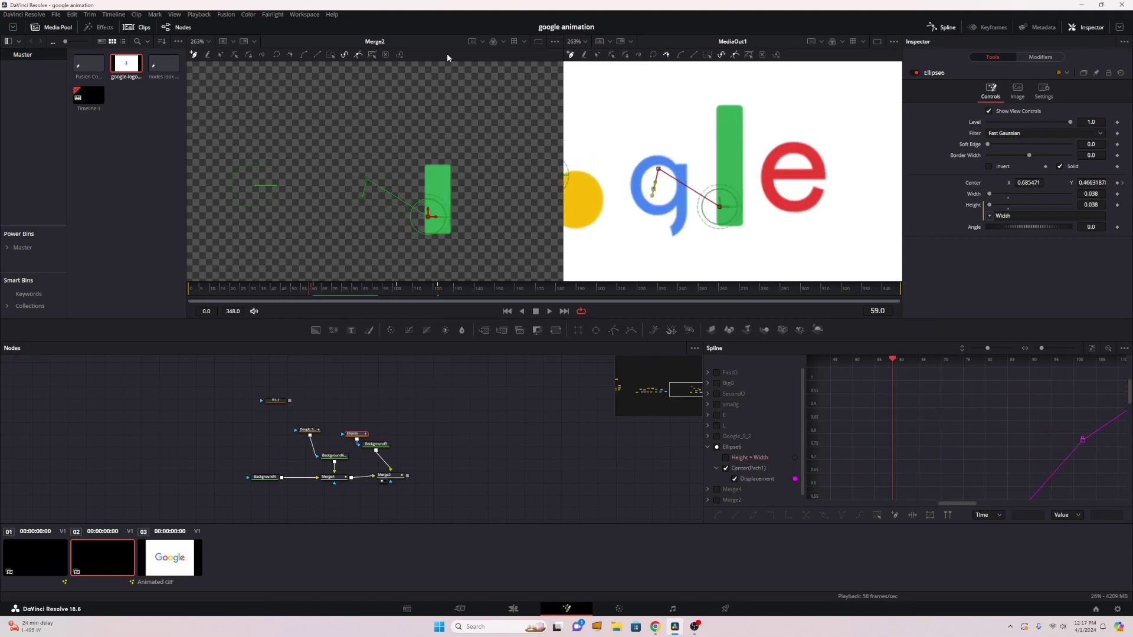
pyautogui.click(598, 56)
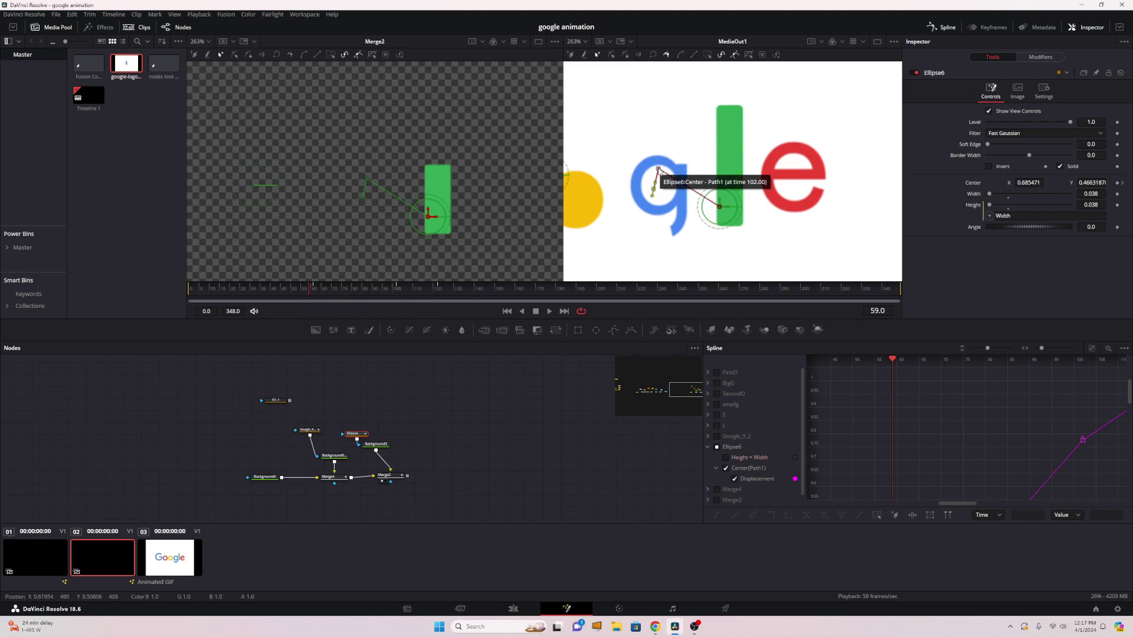
pyautogui.click(679, 182)
pyautogui.moveTo(679, 184); pyautogui.dragTo(673, 211)
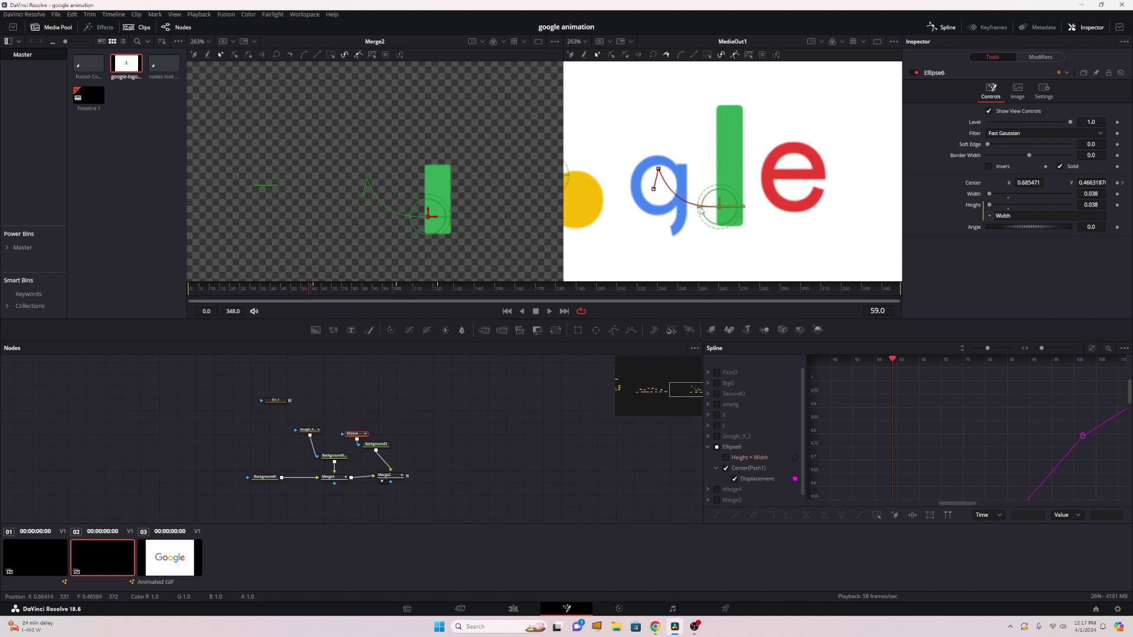
# Step: At frame 64, reshape the motion path's handles so it leaves the l's base and arches over toward the frame-102 point
pyautogui.moveTo(336, 288)
pyautogui.mouseDown()
pyautogui.moveTo(295, 285)
pyautogui.moveTo(397, 286)
pyautogui.moveTo(304, 281)
pyautogui.moveTo(349, 275)
pyautogui.moveTo(296, 273)
pyautogui.moveTo(395, 276)
pyautogui.moveTo(295, 269)
pyautogui.moveTo(320, 276)
pyautogui.mouseUp()
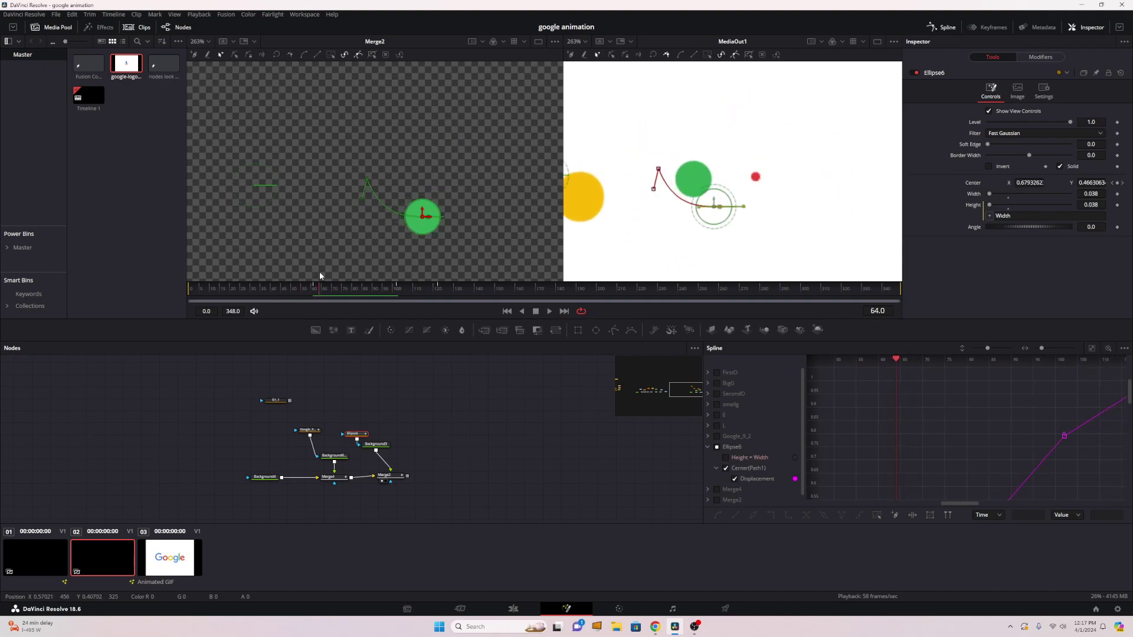
pyautogui.moveTo(700, 211); pyautogui.dragTo(703, 200)
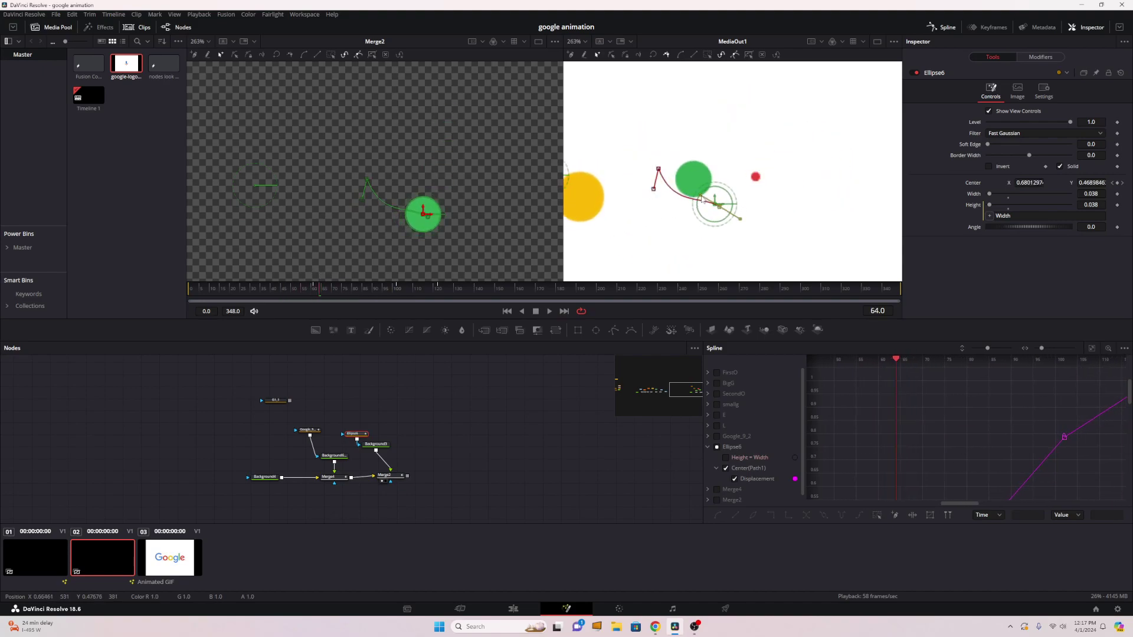
pyautogui.hotkey('ctrl', 'z')
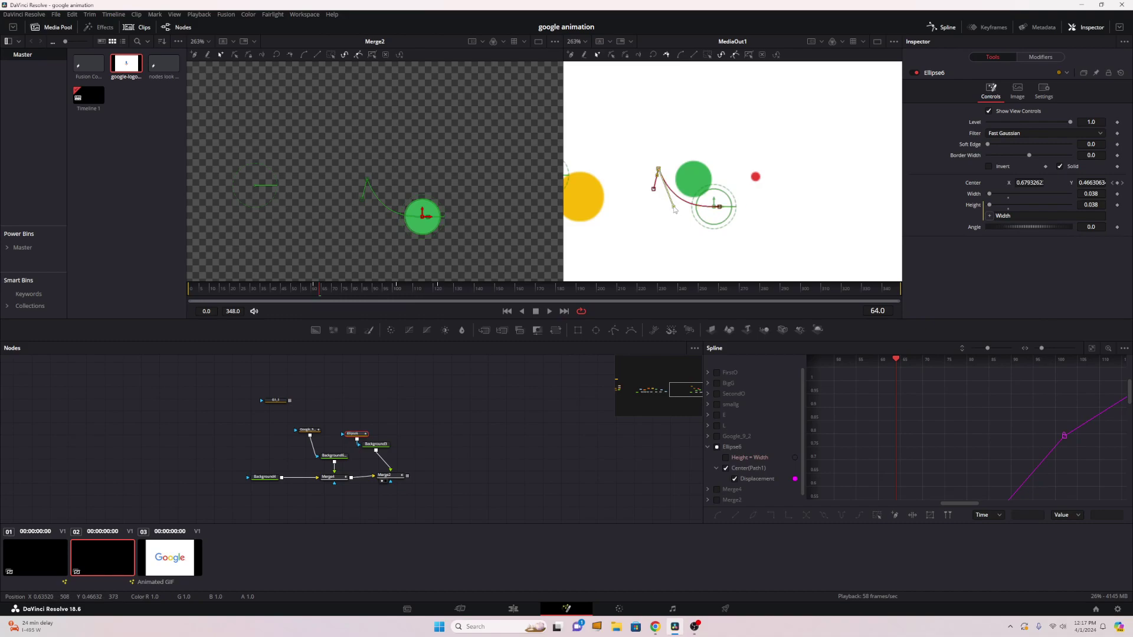
pyautogui.moveTo(673, 211); pyautogui.dragTo(718, 170)
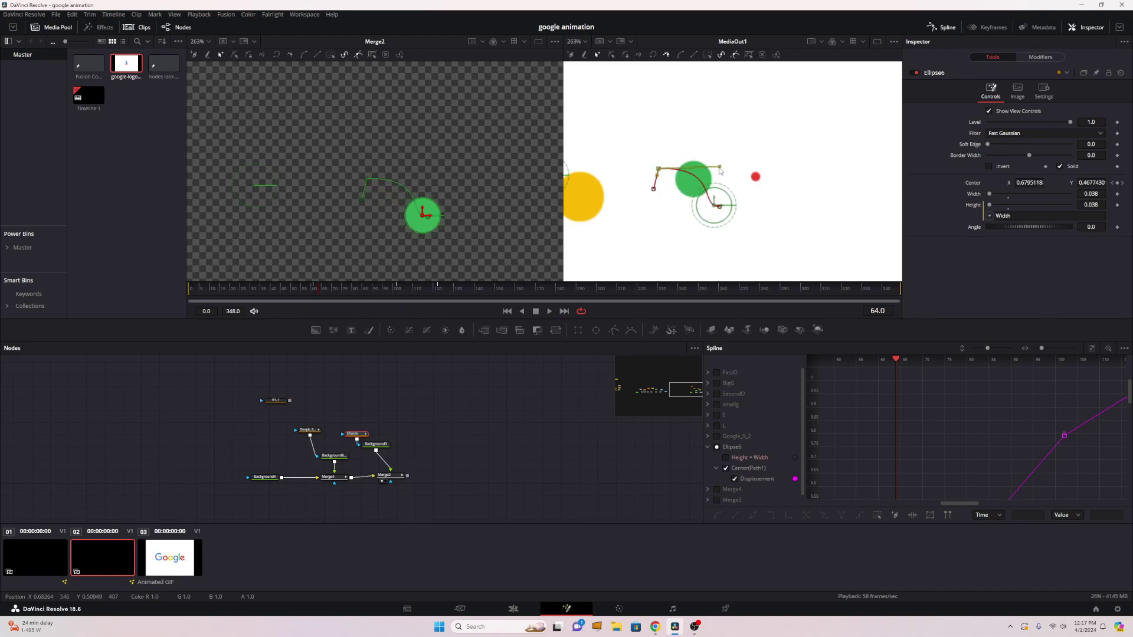
pyautogui.click(714, 206)
pyautogui.moveTo(703, 200); pyautogui.dragTo(682, 208)
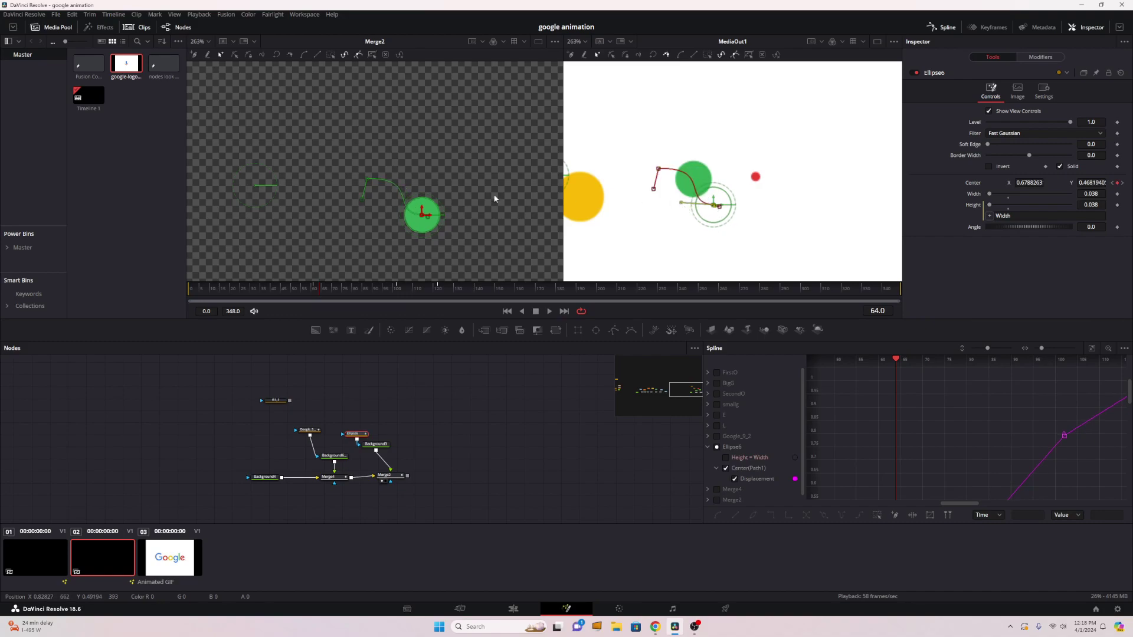
# Step: At frame 100, lower the motion path's frame-102 point slightly on the green dot, to about Y 0.506
pyautogui.moveTo(323, 288); pyautogui.dragTo(404, 268)
pyautogui.scroll(5, 654, 175)
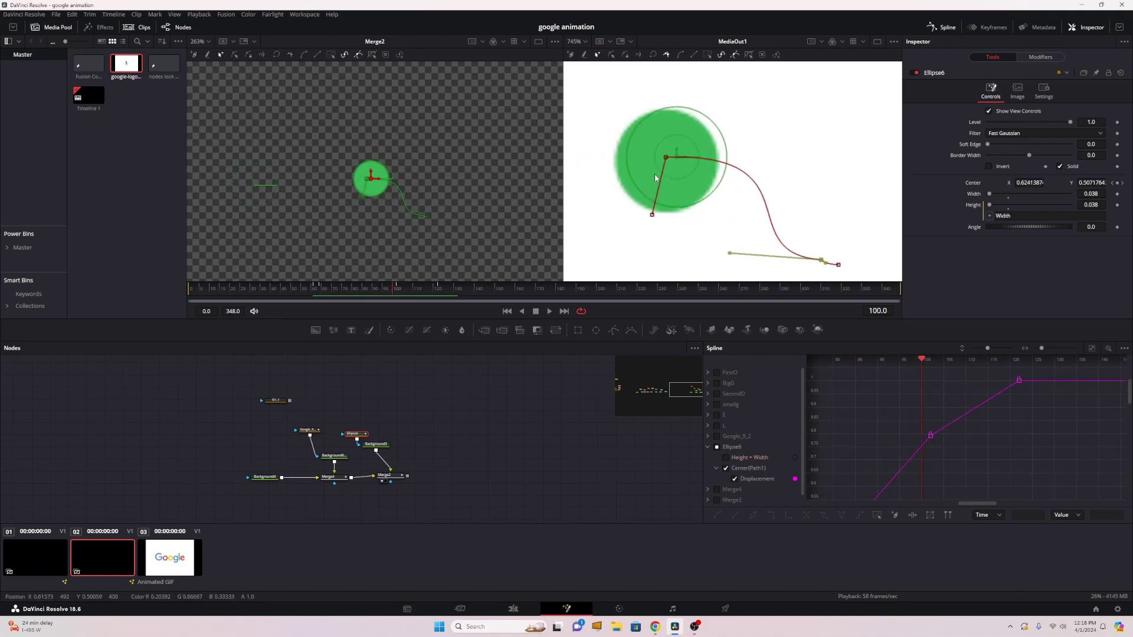
pyautogui.click(667, 158)
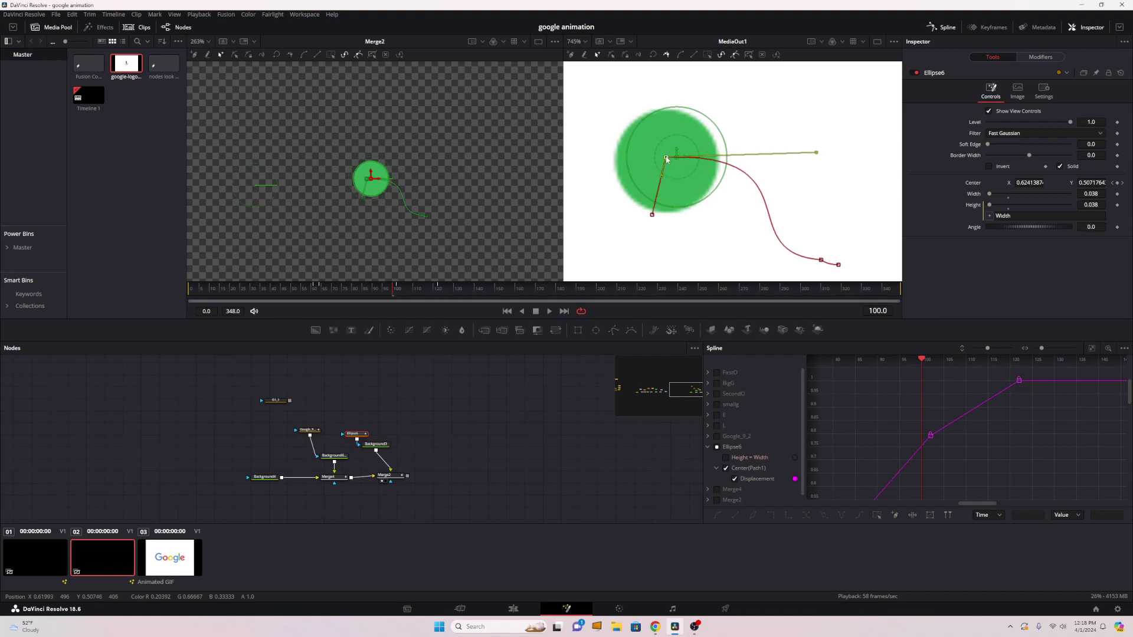
pyautogui.moveTo(666, 159); pyautogui.dragTo(662, 176)
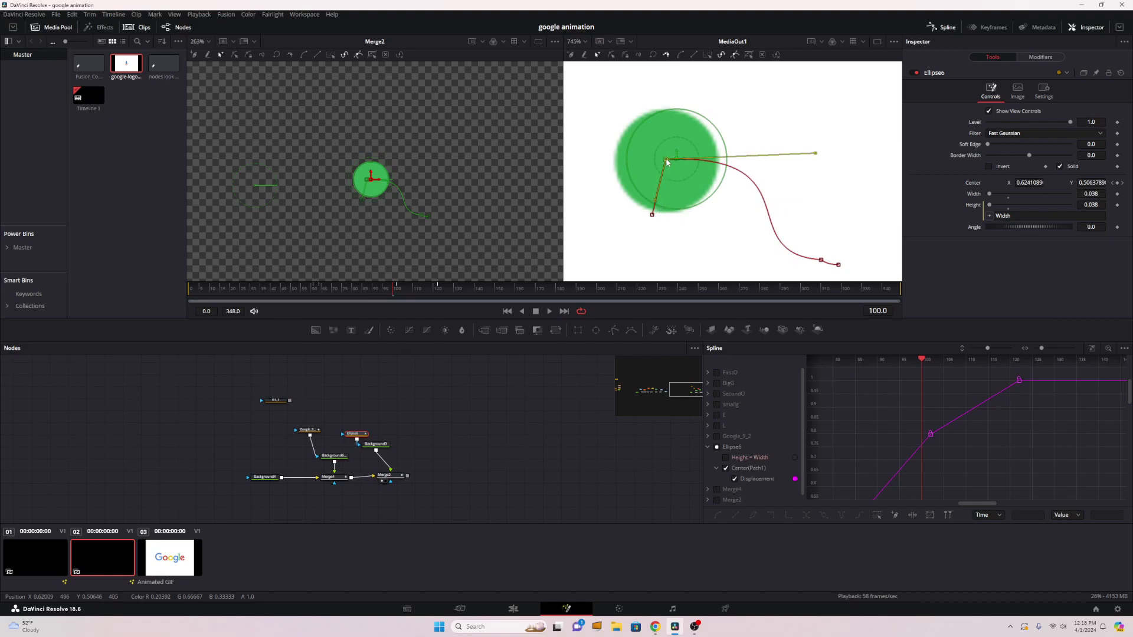
# Step: Try smoothing the frame-102 point of the motion path and adjusting its handle
pyautogui.click(680, 55)
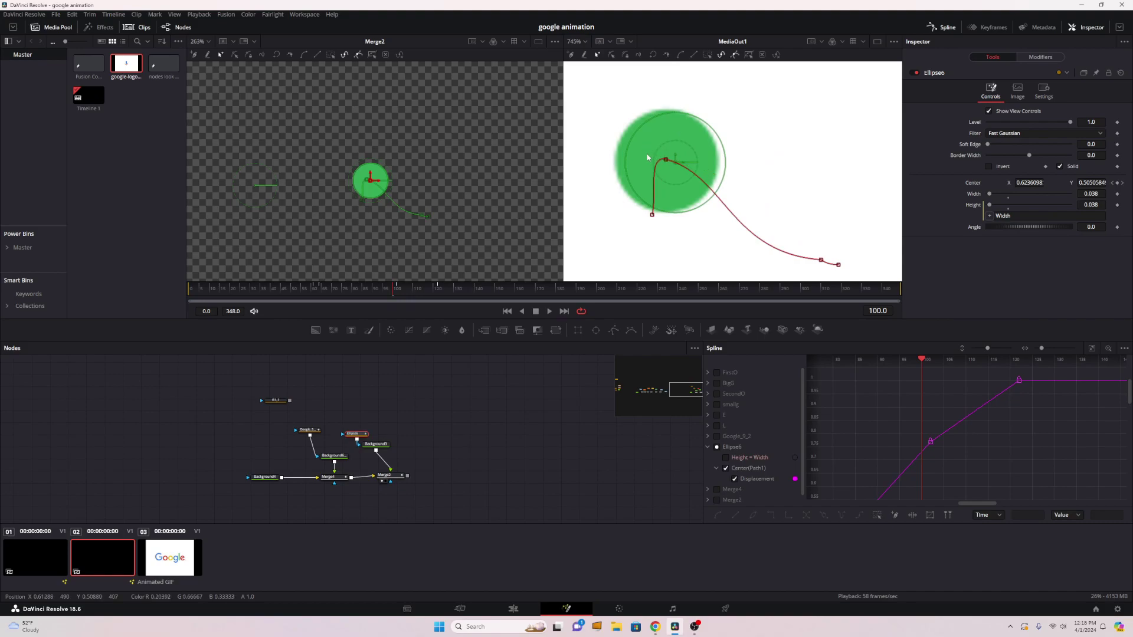
pyautogui.moveTo(647, 154); pyautogui.dragTo(669, 209)
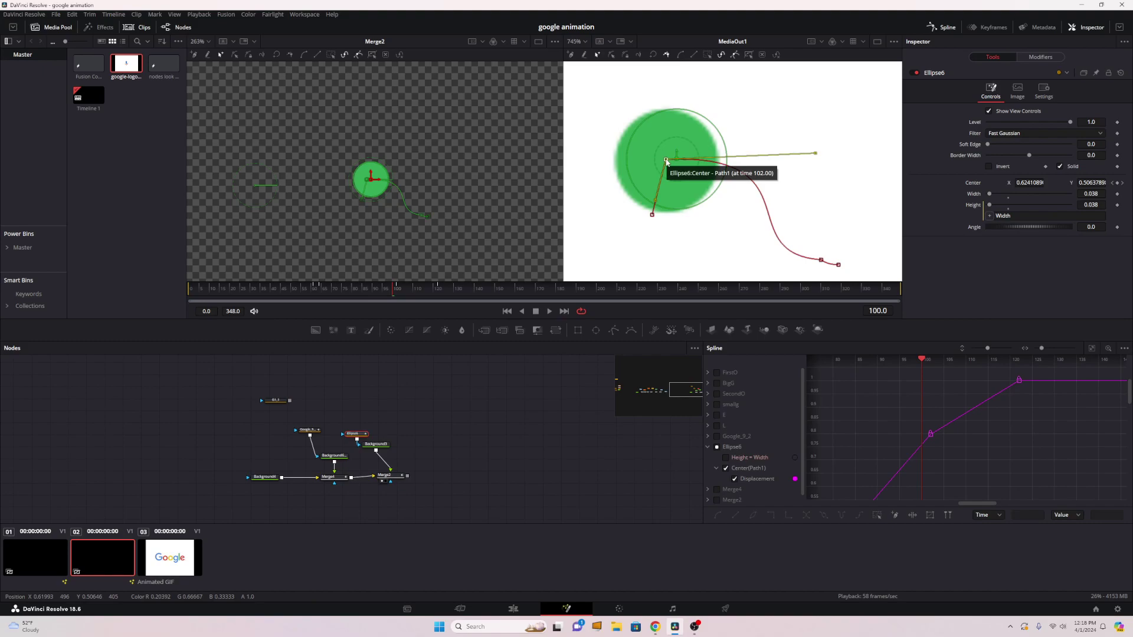
# Step: Delete the extra frame-64 point near the start of Ellipse6's motion path
pyautogui.moveTo(952, 467); pyautogui.dragTo(1037, 405)
pyautogui.scroll(-5, 959, 452)
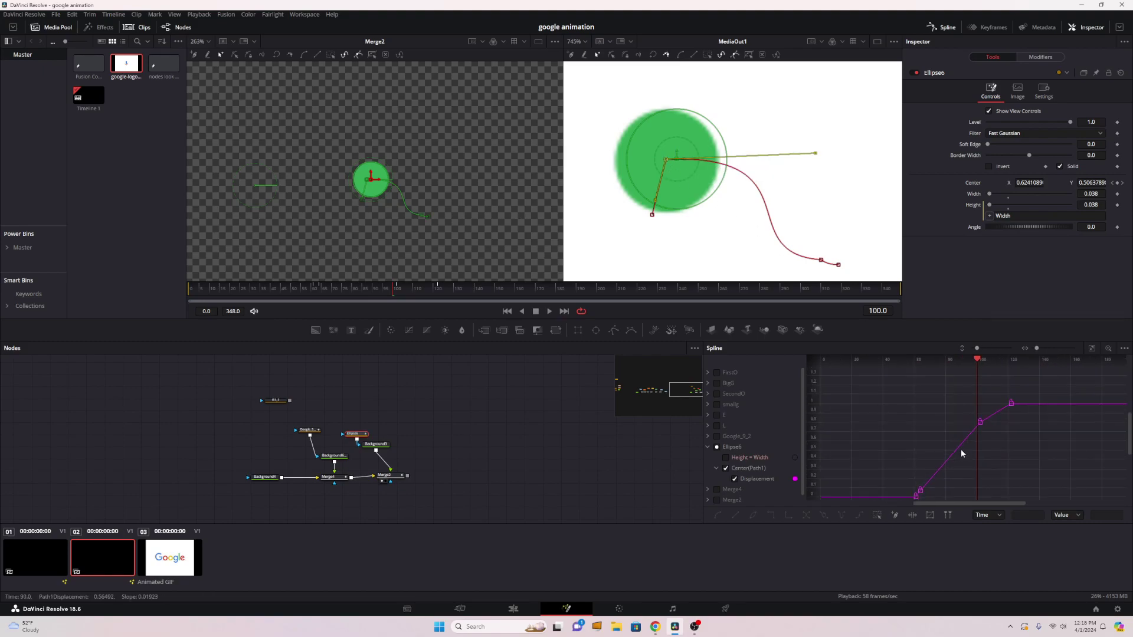
pyautogui.click(821, 261)
pyautogui.moveTo(820, 262); pyautogui.dragTo(810, 267)
pyautogui.press('Delete')
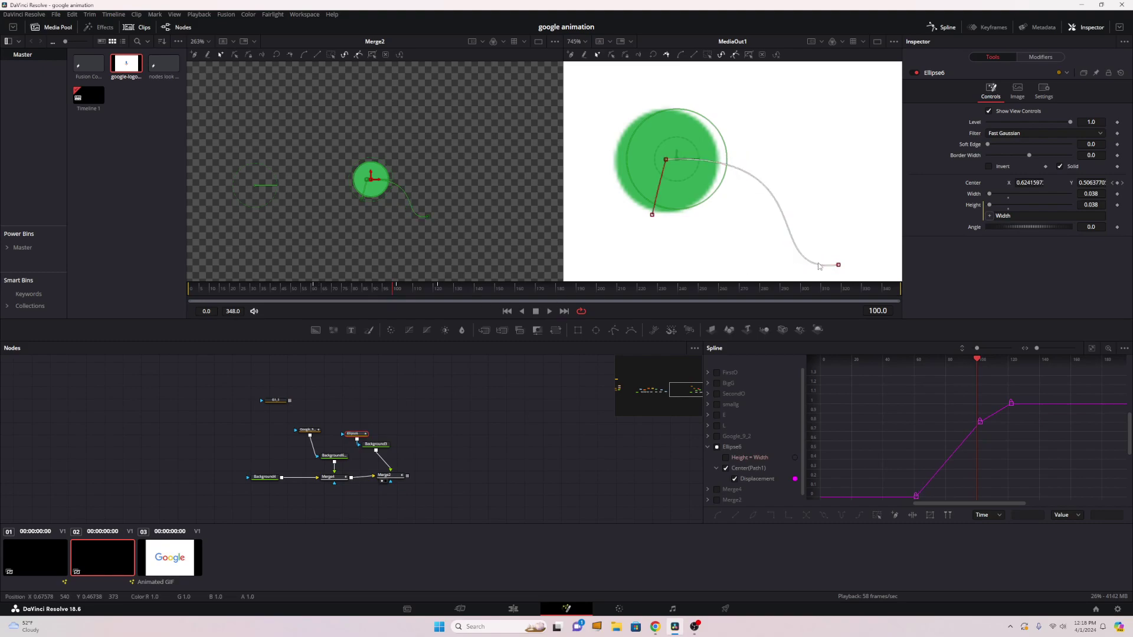
# Step: Reshape Ellipse6's displacement curve between frames 61 and 102 to rise steeply at first and flatten toward frame 102
pyautogui.moveTo(354, 292); pyautogui.dragTo(295, 284)
pyautogui.scroll(-4, 719, 233)
pyautogui.moveTo(960, 424); pyautogui.dragTo(881, 378)
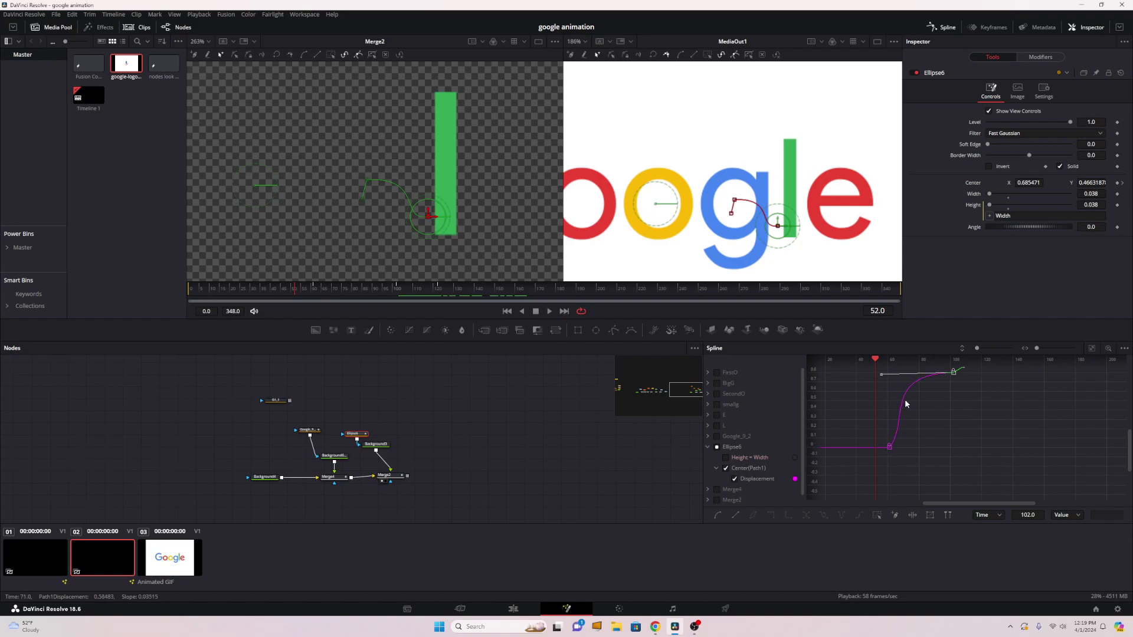
pyautogui.click(889, 447)
pyautogui.moveTo(908, 423); pyautogui.dragTo(901, 421)
pyautogui.moveTo(980, 414); pyautogui.dragTo(941, 457)
# Step: Curve the displacement spline between frames 102 and 122 so it climbs steeply into the frame-122 keyframe
pyautogui.click(914, 414)
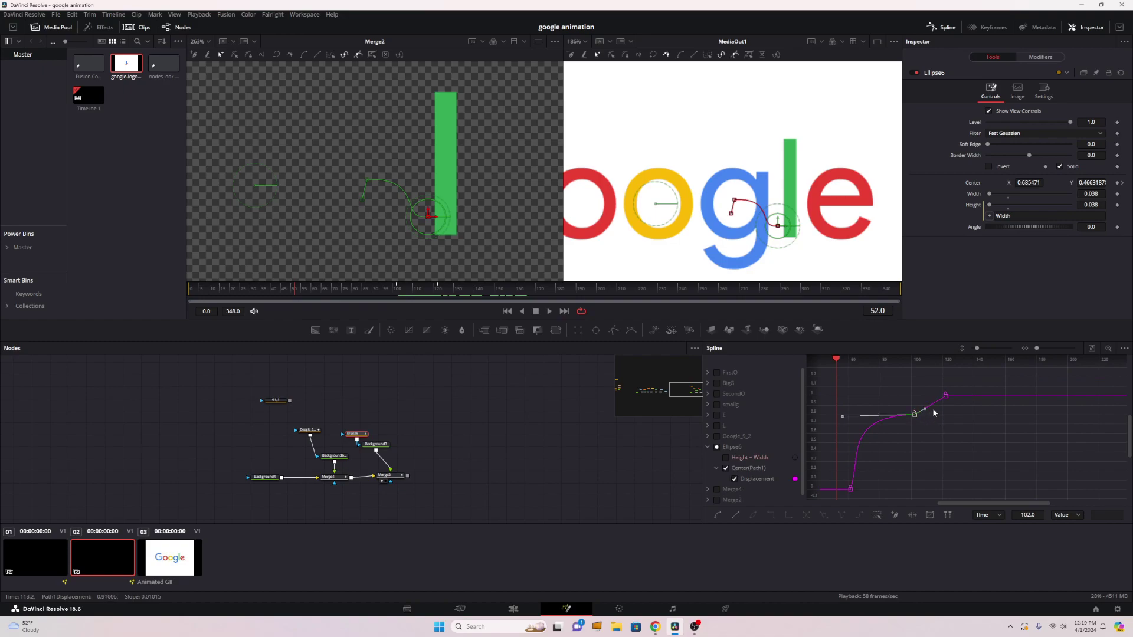
pyautogui.click(944, 397)
pyautogui.moveTo(933, 406); pyautogui.dragTo(938, 410)
# Step: Play and scrub the animation up to frame 104, examining how closely the dot follows the green dot in MediaOut1
pyautogui.press('space')
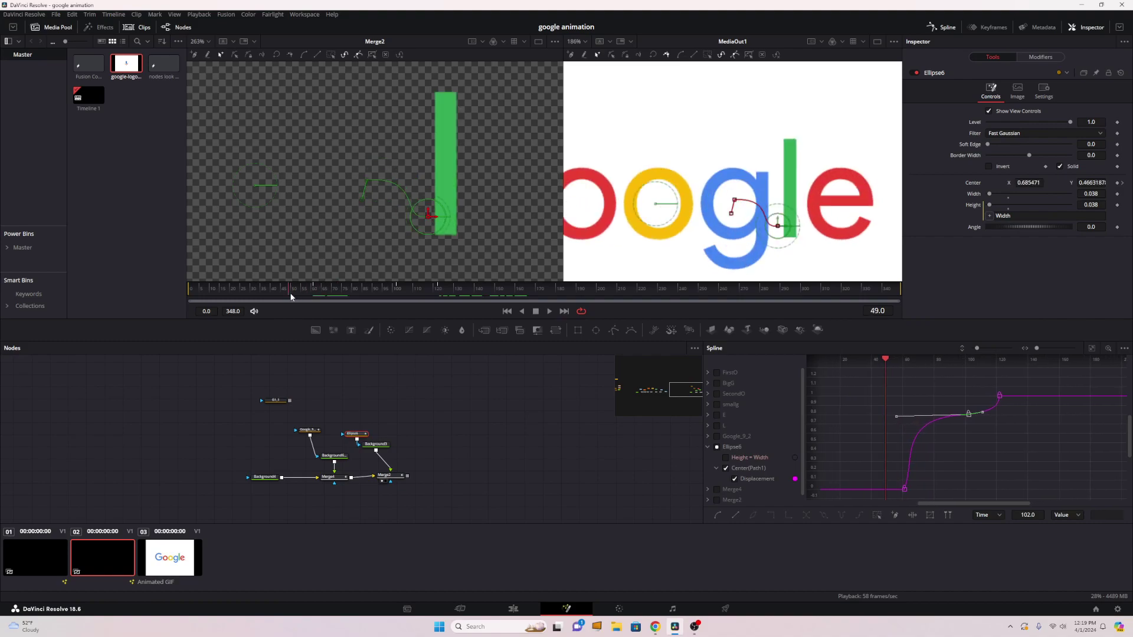
pyautogui.moveTo(295, 292); pyautogui.dragTo(322, 290)
pyautogui.press('space')
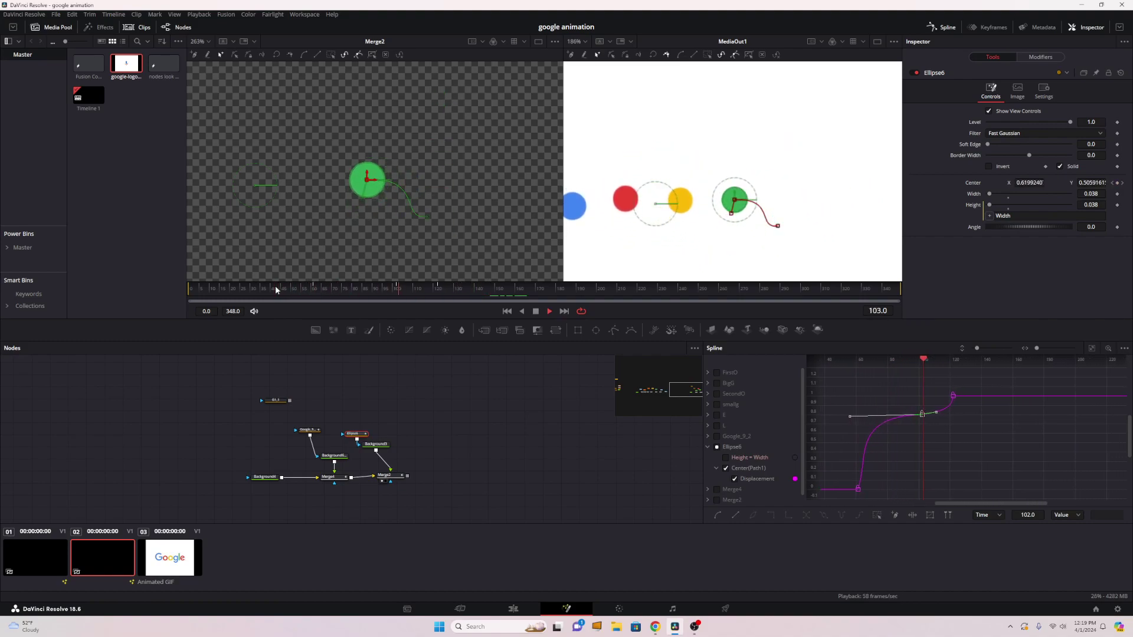
pyautogui.press('space')
pyautogui.moveTo(300, 288); pyautogui.dragTo(402, 274)
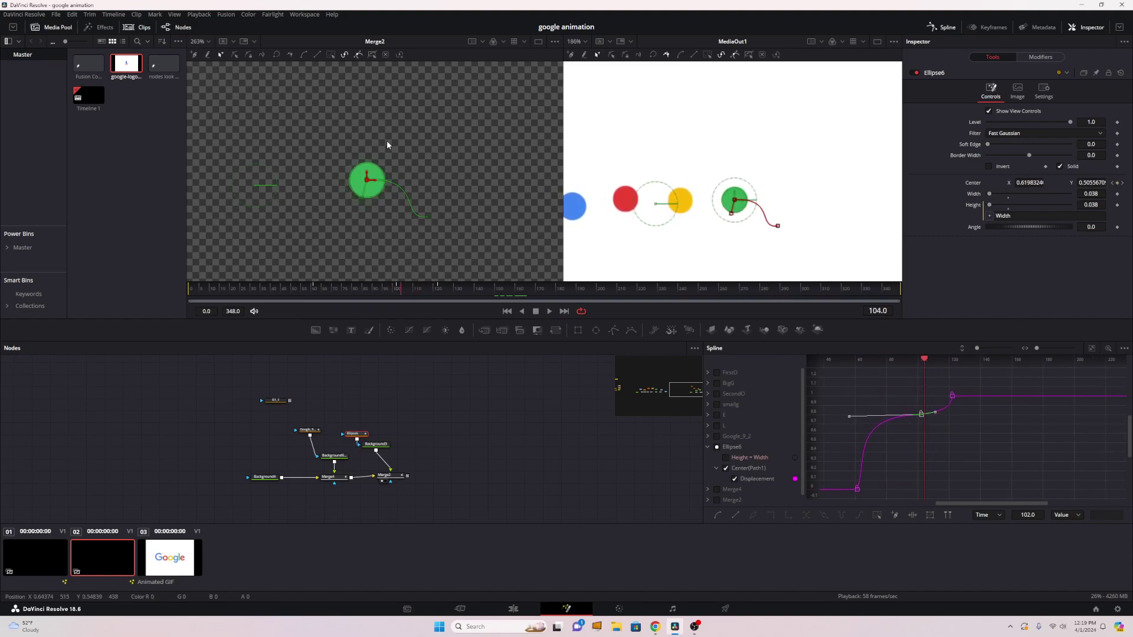
pyautogui.scroll(3, 389, 143)
pyautogui.scroll(5, 430, 238)
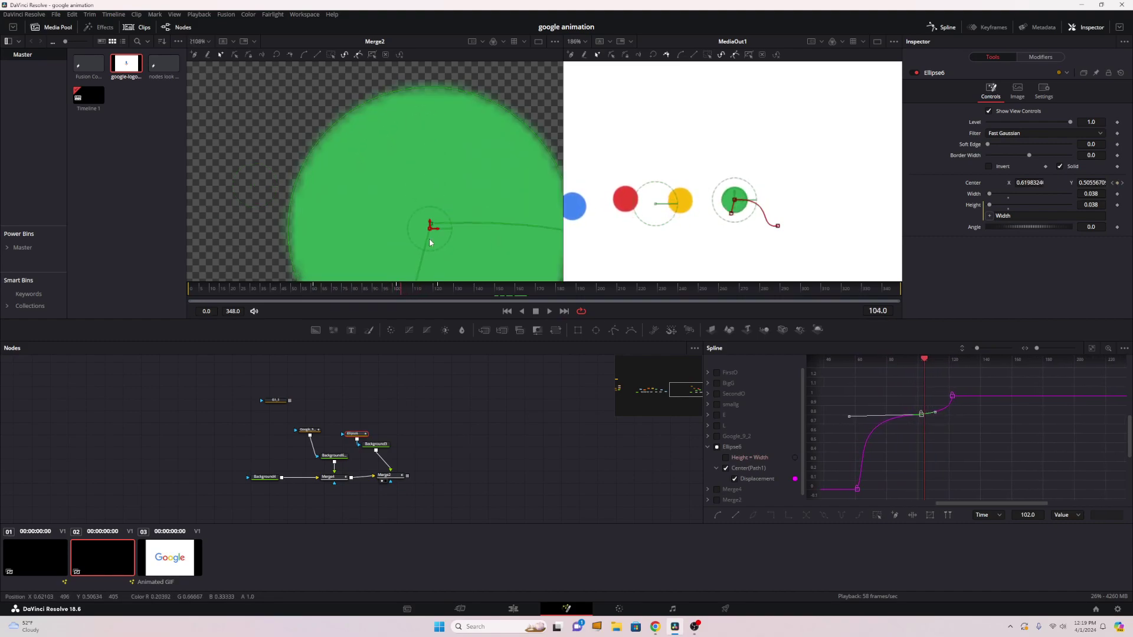
# Step: At frame 107, raise Ellipse6's center to about Y 0.510 in the Merge2 viewer, keeping X at about 0.620
pyautogui.click(397, 291)
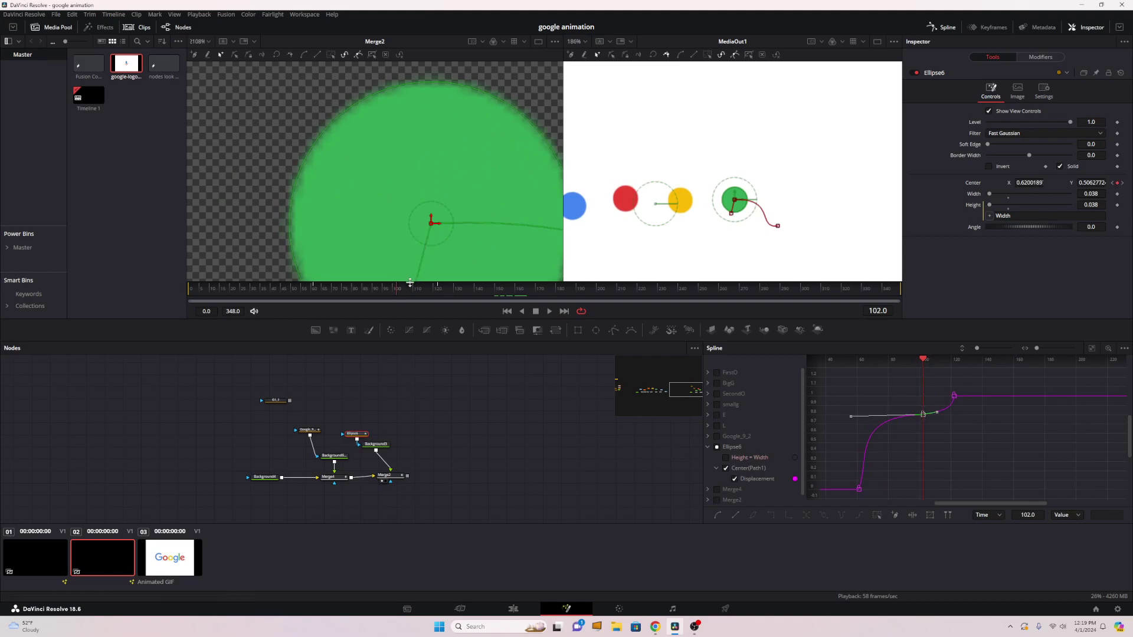
pyautogui.moveTo(398, 294); pyautogui.dragTo(407, 289)
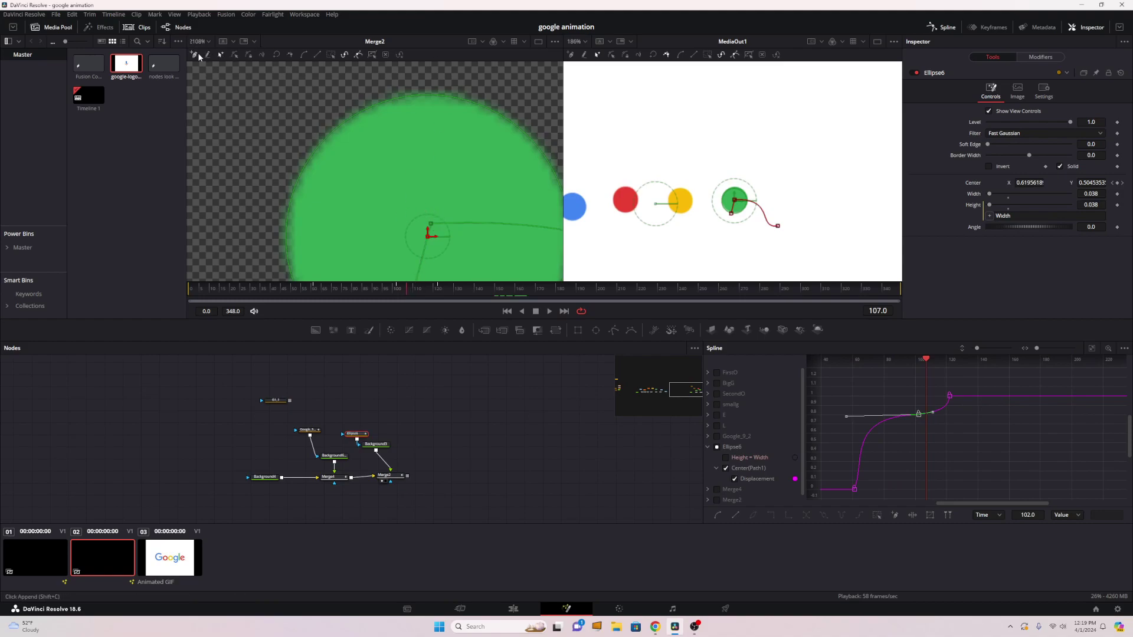
pyautogui.moveTo(435, 200); pyautogui.dragTo(440, 204)
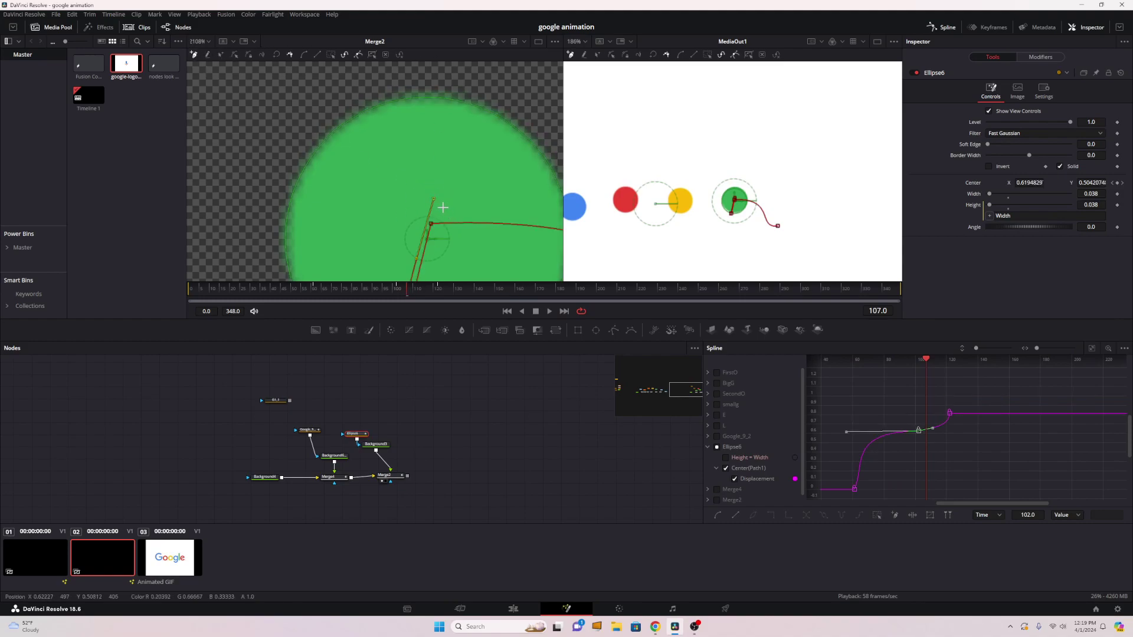
pyautogui.hotkey('ctrl', 'z')
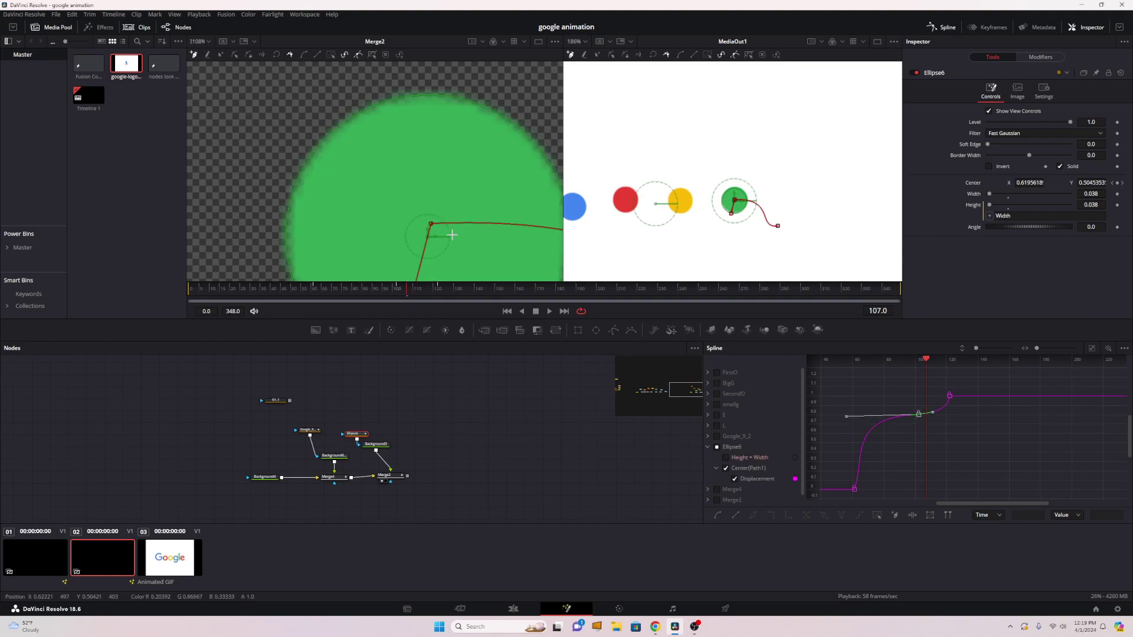
pyautogui.moveTo(428, 235); pyautogui.dragTo(429, 192)
pyautogui.moveTo(468, 241); pyautogui.dragTo(448, 224)
pyautogui.click(412, 209)
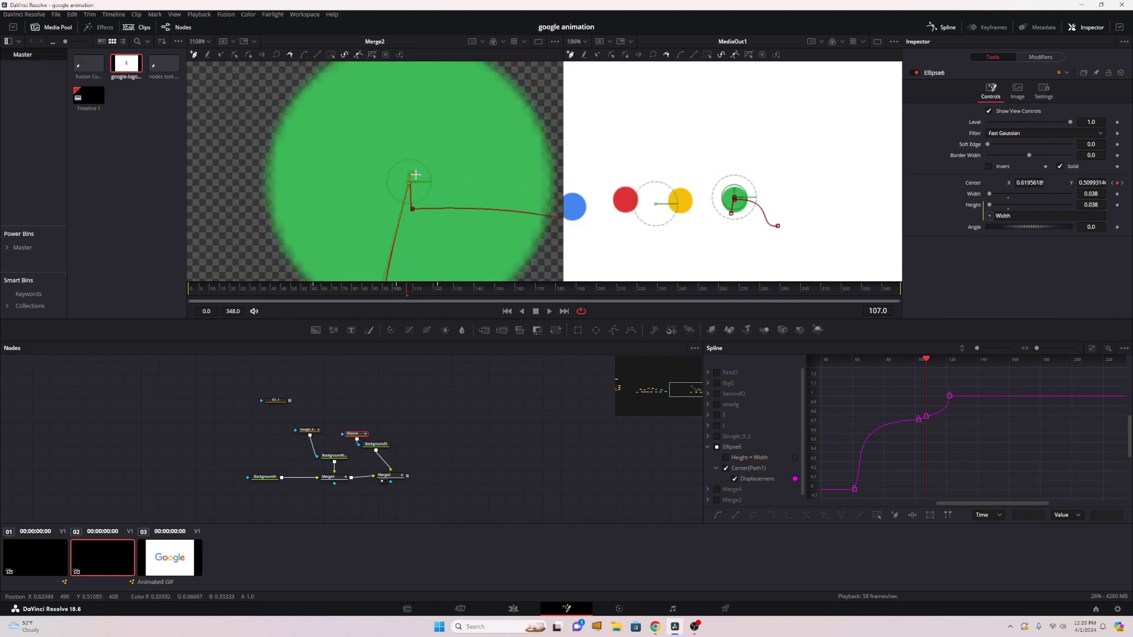
# Step: Play the new movement, and shift the motion path's frame-102 point horizontally toward the l to round off the peak
pyautogui.scroll(4, 932, 420)
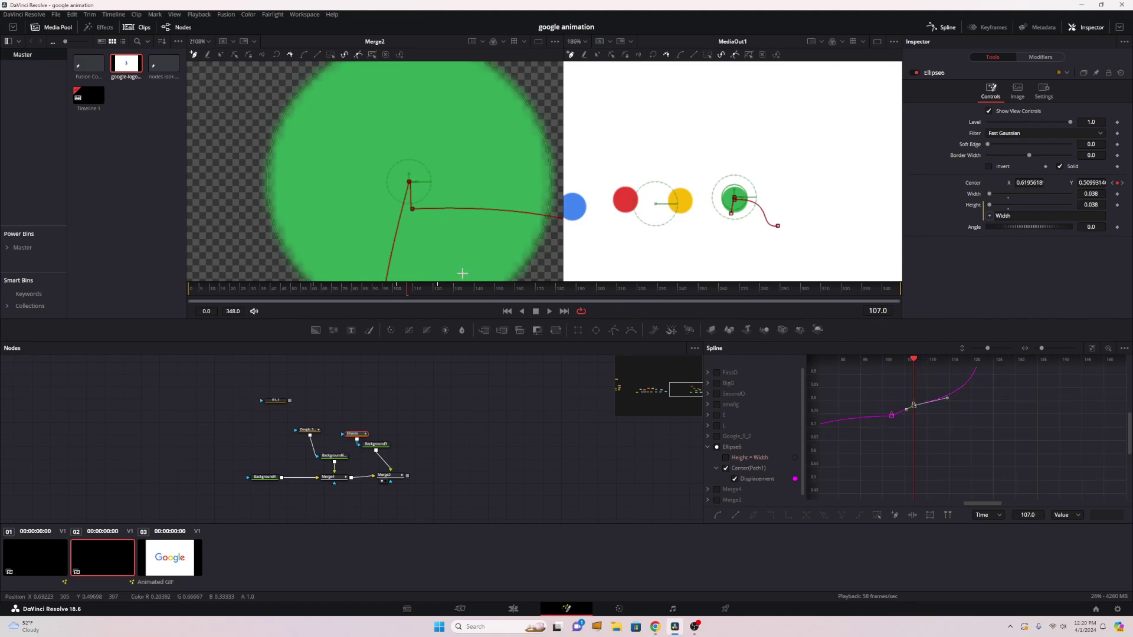
pyautogui.scroll(-4, 457, 231)
pyautogui.moveTo(454, 234); pyautogui.dragTo(361, 164)
pyautogui.press('space')
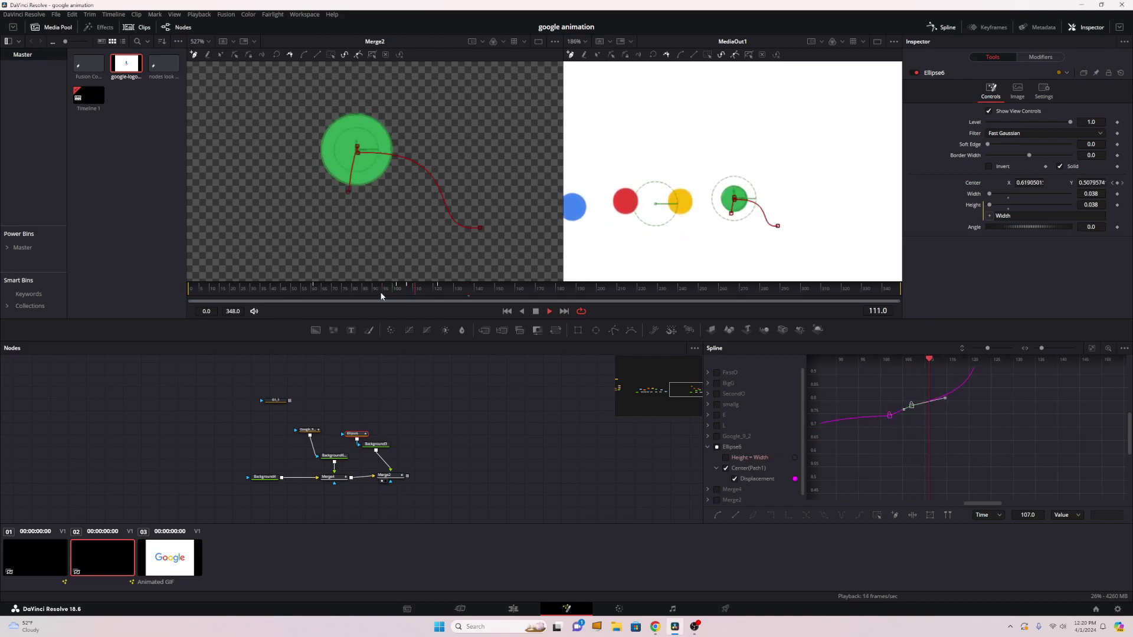
pyautogui.press('space')
pyautogui.scroll(4, 366, 153)
pyautogui.click(330, 150)
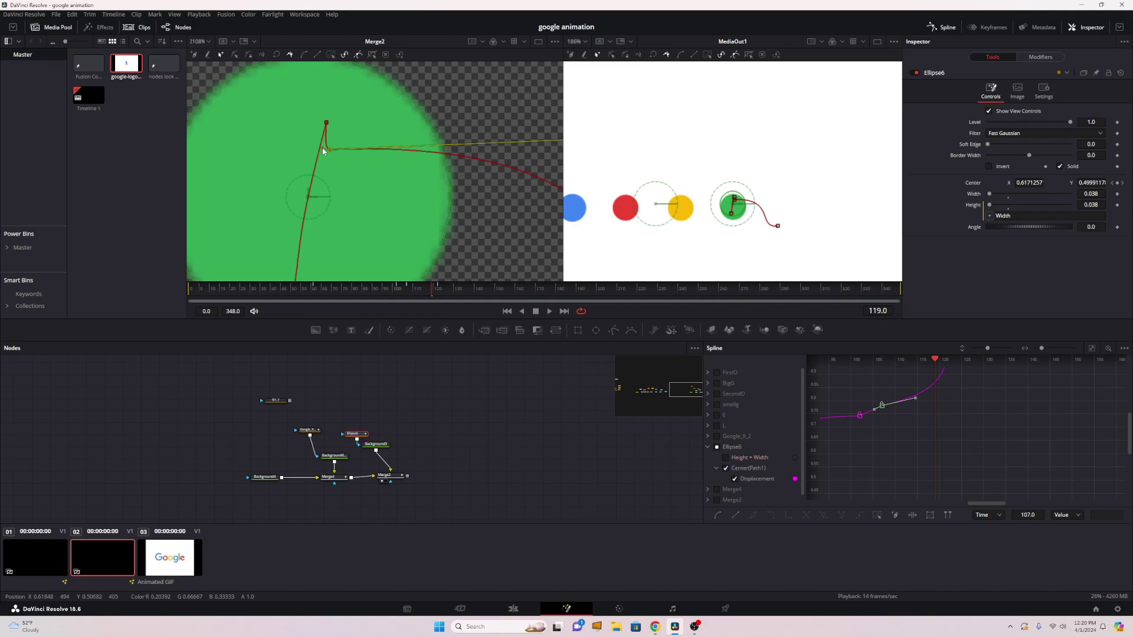
pyautogui.moveTo(329, 152); pyautogui.dragTo(381, 153)
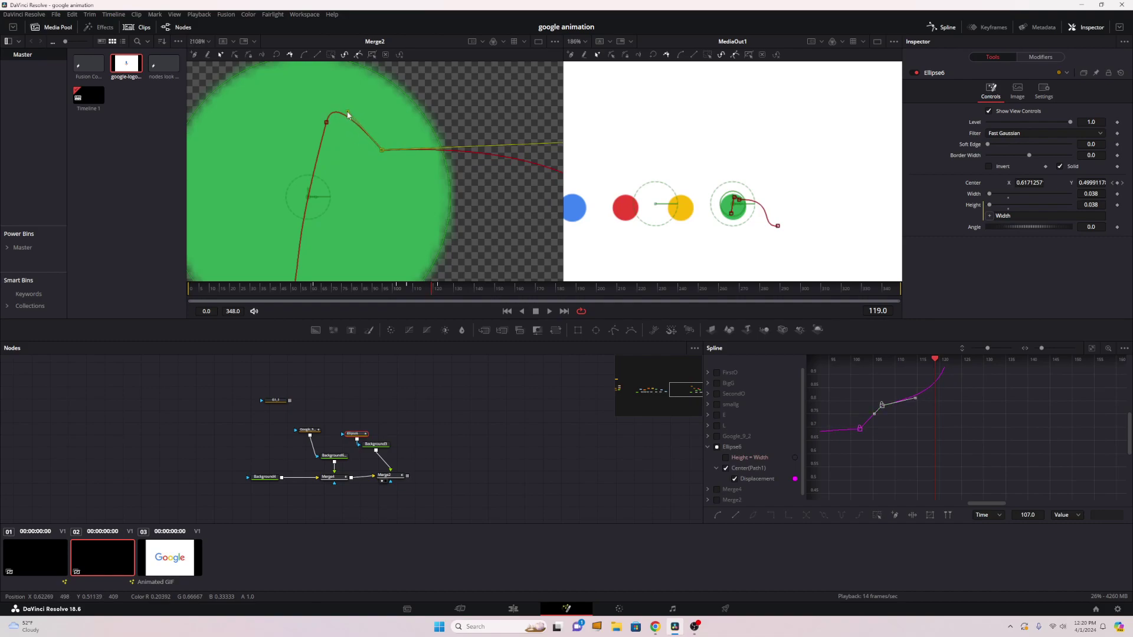
# Step: Fine-tune the frame-102 point's handle facing the start of the motion path, and play the result
pyautogui.hscroll(5, 505, 162)
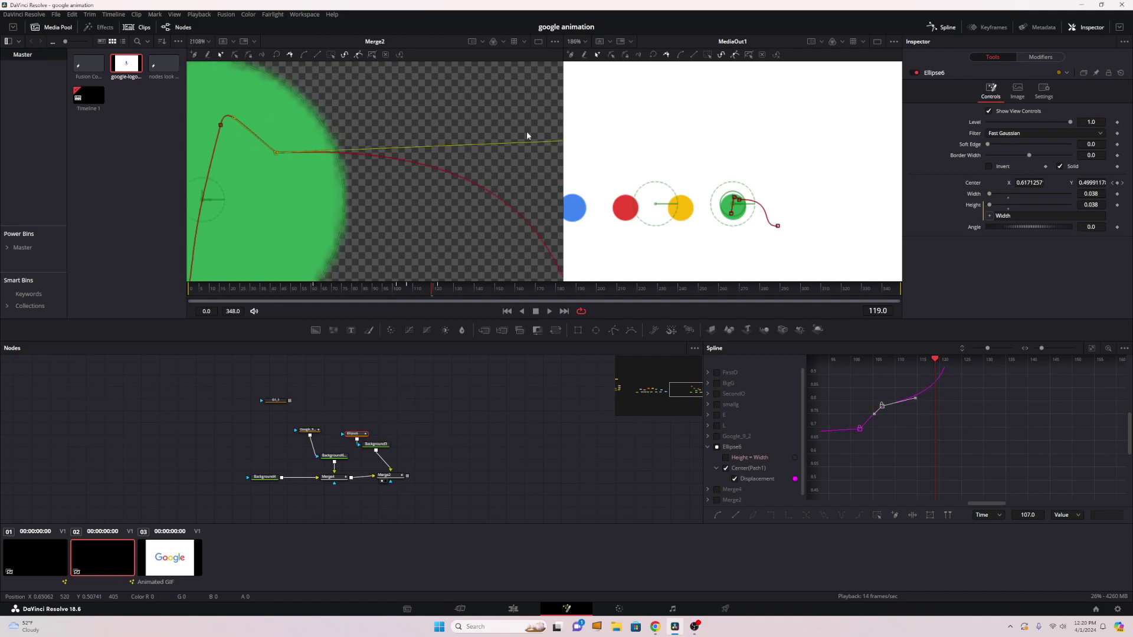
pyautogui.scroll(-4, 359, 147)
pyautogui.moveTo(449, 148)
pyautogui.mouseDown()
pyautogui.moveTo(459, 157)
pyautogui.moveTo(443, 177)
pyautogui.moveTo(415, 173)
pyautogui.moveTo(440, 152)
pyautogui.mouseUp()
pyautogui.press('space')
# Step: At frame 105, swing the frame-107 keyframe's incoming handle straight down in the displacement spline
pyautogui.click(288, 285)
pyautogui.click(297, 288)
pyautogui.moveTo(299, 287); pyautogui.dragTo(402, 291)
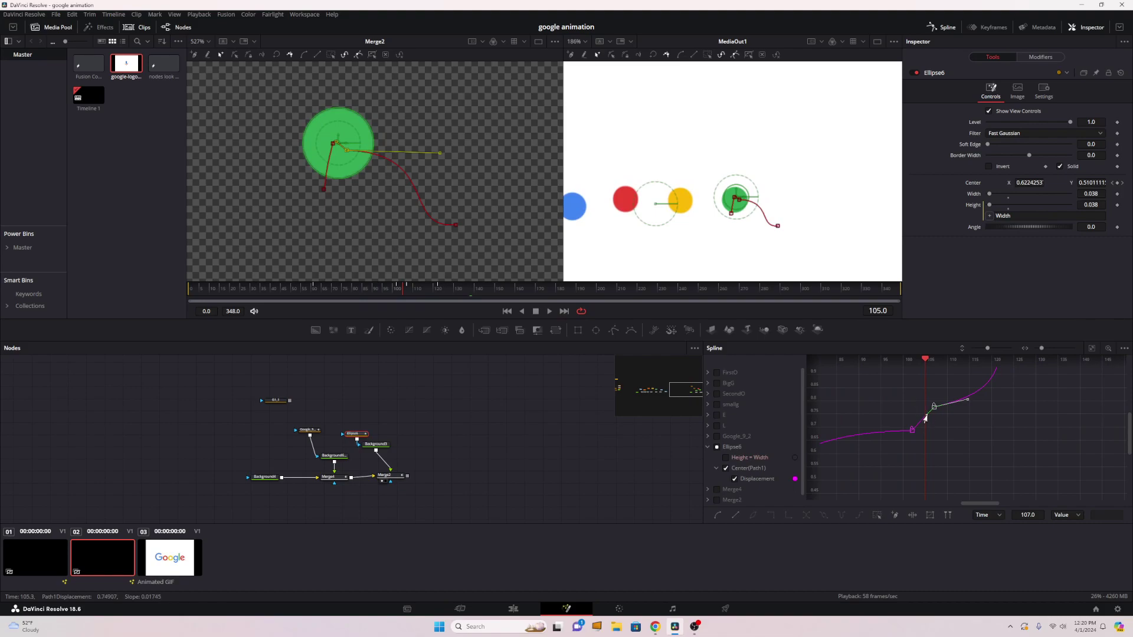
pyautogui.moveTo(924, 418); pyautogui.dragTo(933, 426)
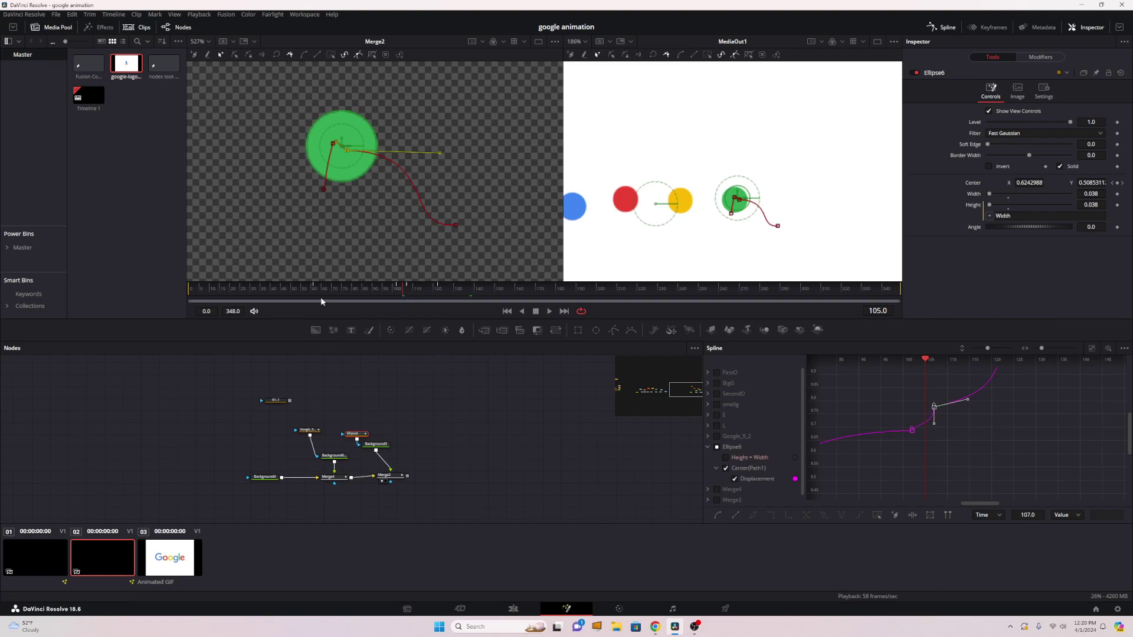
# Step: Play the dot's movement, delete the frame-102 point from Ellipse6's motion path, and replay the simplified path
pyautogui.press('space')
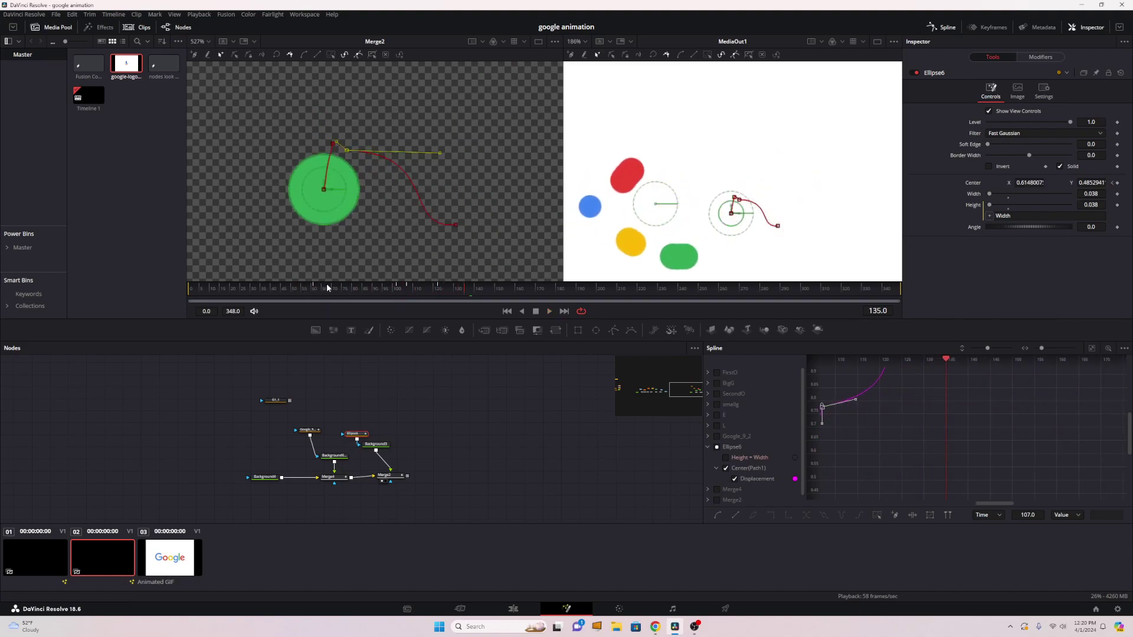
pyautogui.moveTo(306, 288); pyautogui.dragTo(413, 287)
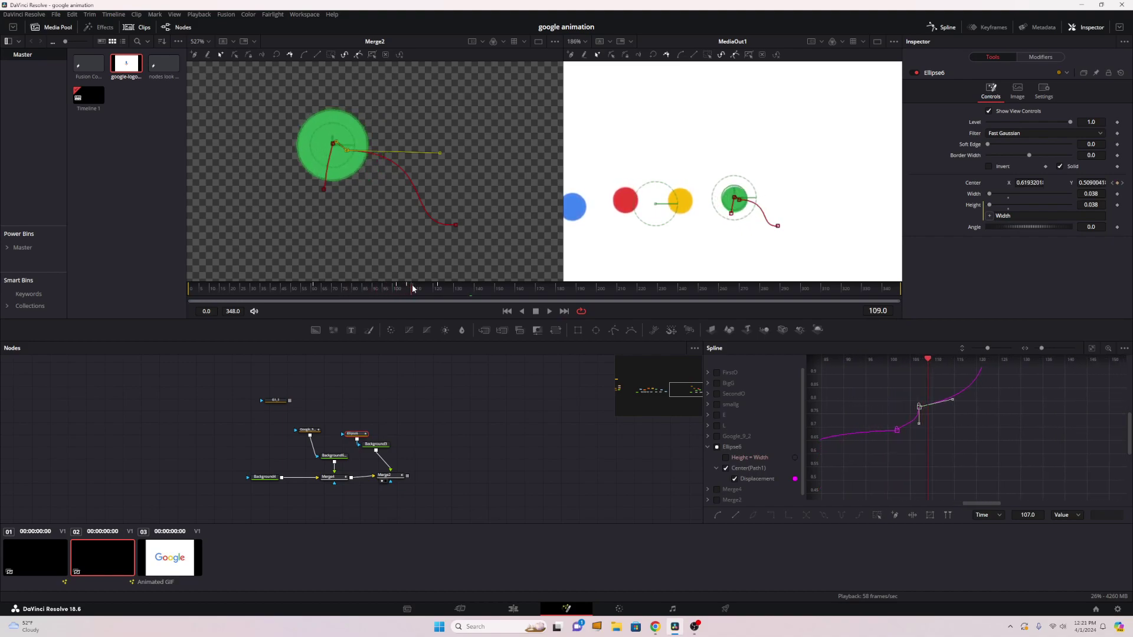
pyautogui.press('Delete')
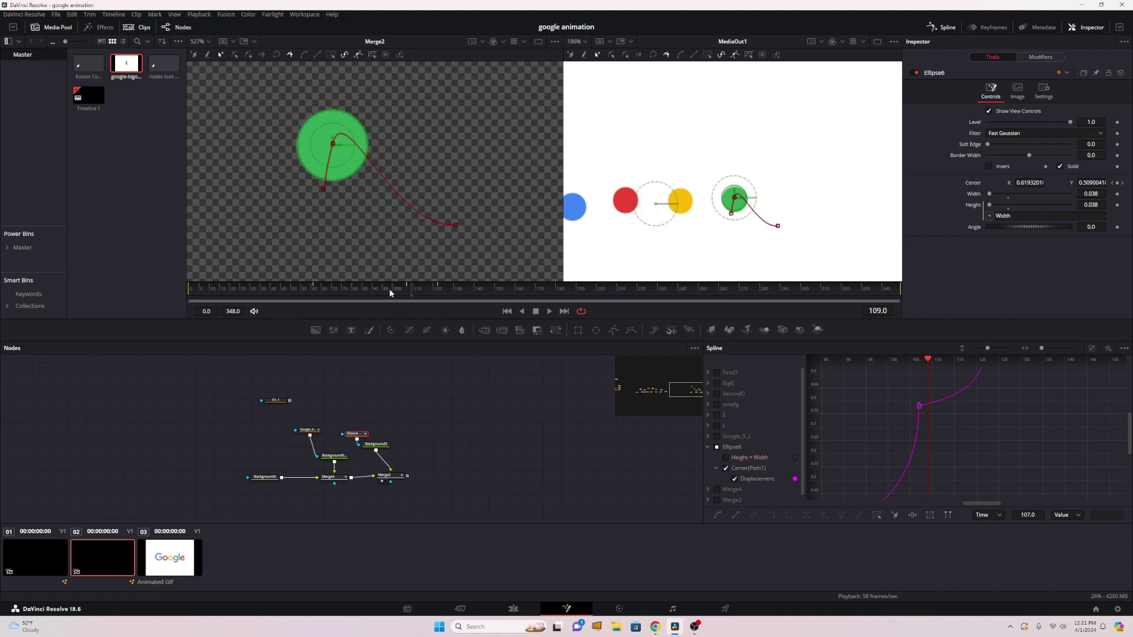
pyautogui.click(365, 288)
pyautogui.press('space')
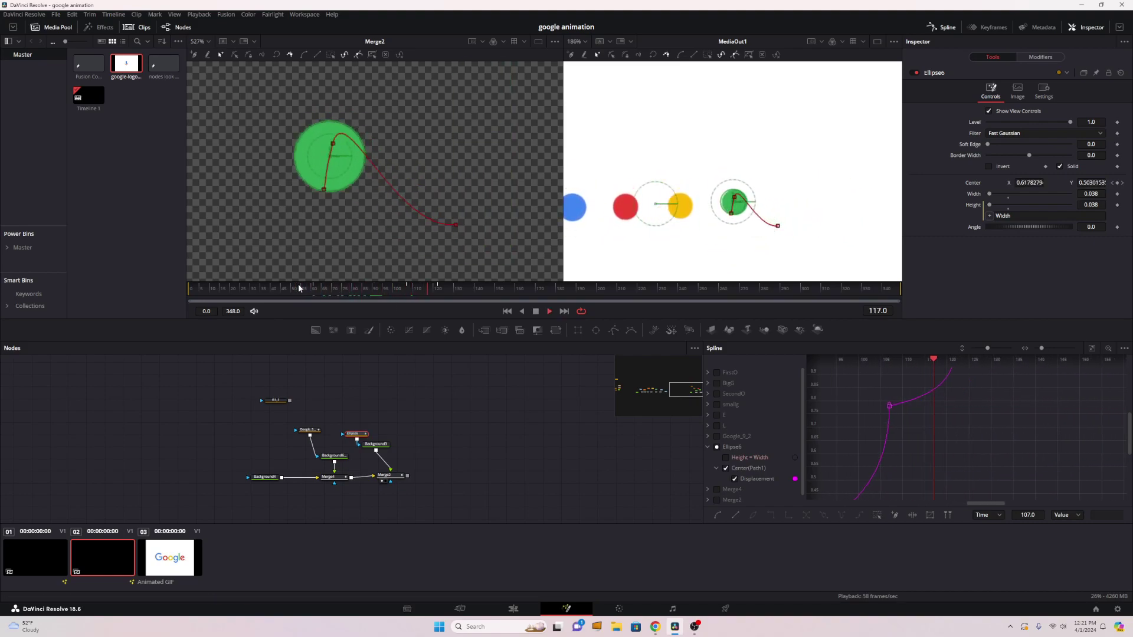
pyautogui.press('space')
# Step: Try a longer, steeper incoming handle on the frame-107 keyframe in the displacement spline, and replay the movement
pyautogui.moveTo(1040, 439); pyautogui.dragTo(1008, 436)
pyautogui.moveTo(964, 405); pyautogui.dragTo(982, 438)
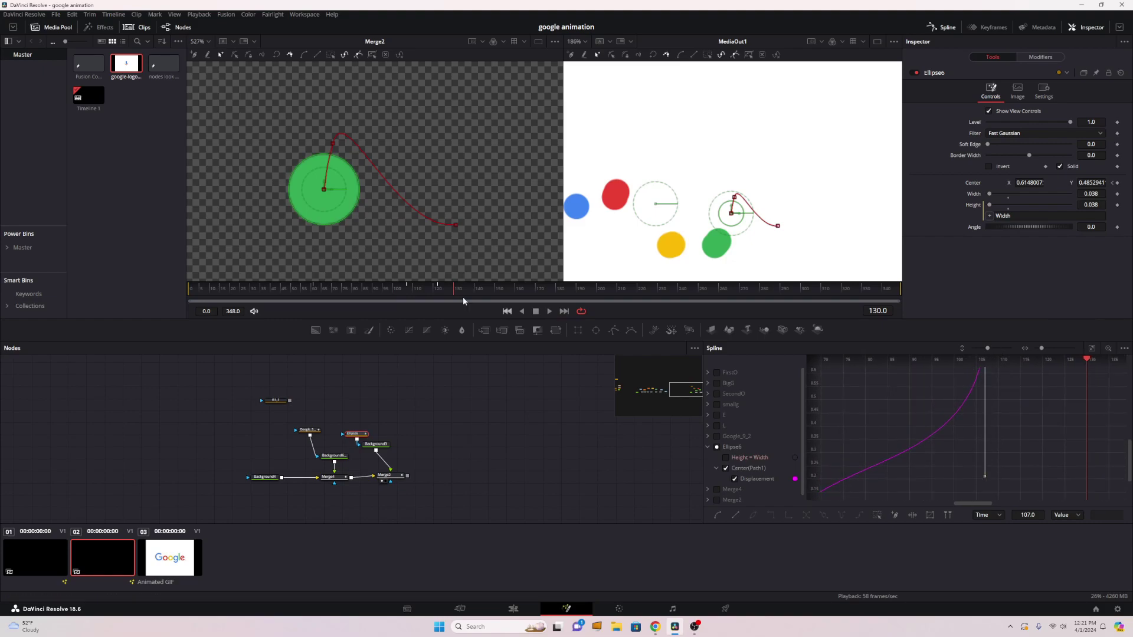
pyautogui.moveTo(313, 290); pyautogui.dragTo(408, 286)
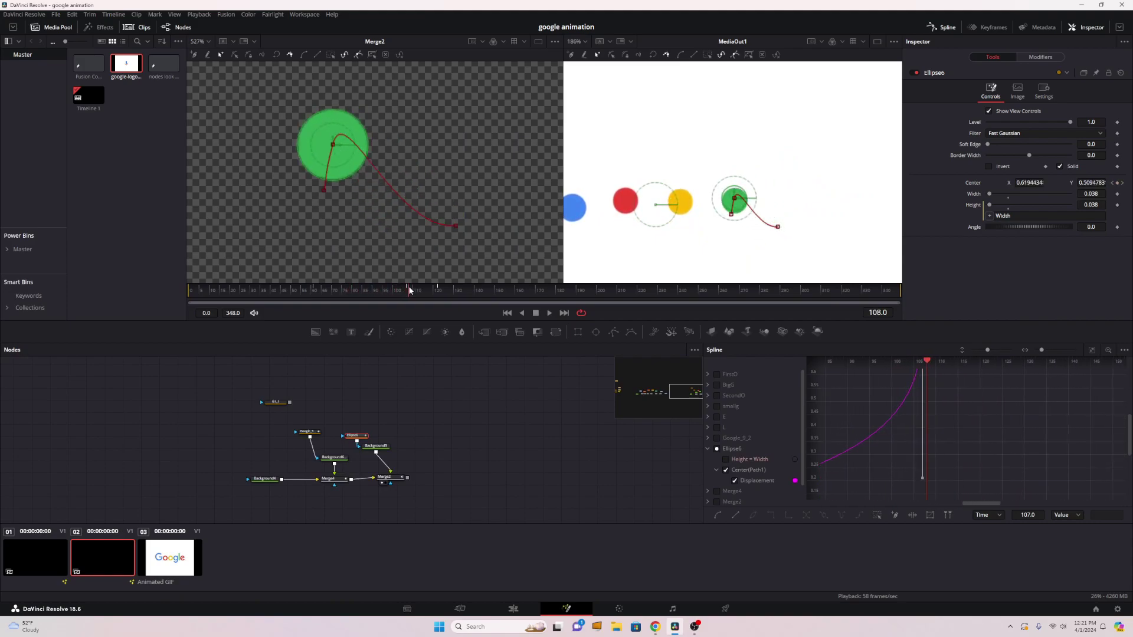
pyautogui.moveTo(964, 481); pyautogui.dragTo(903, 367)
pyautogui.moveTo(892, 421); pyautogui.dragTo(1011, 423)
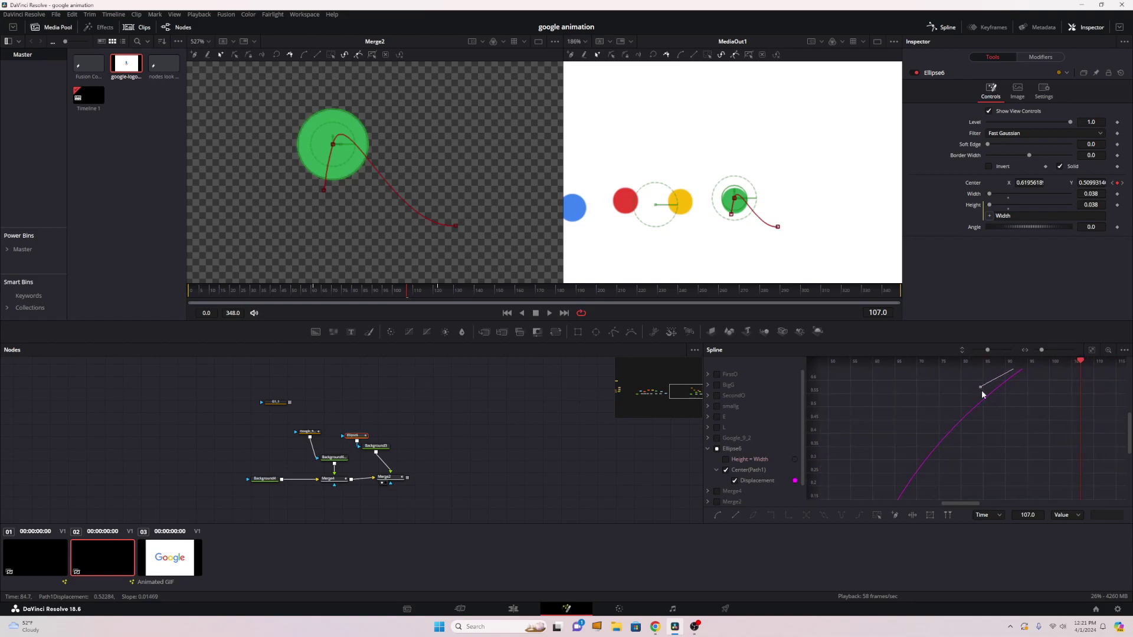
pyautogui.moveTo(977, 389); pyautogui.dragTo(1025, 402)
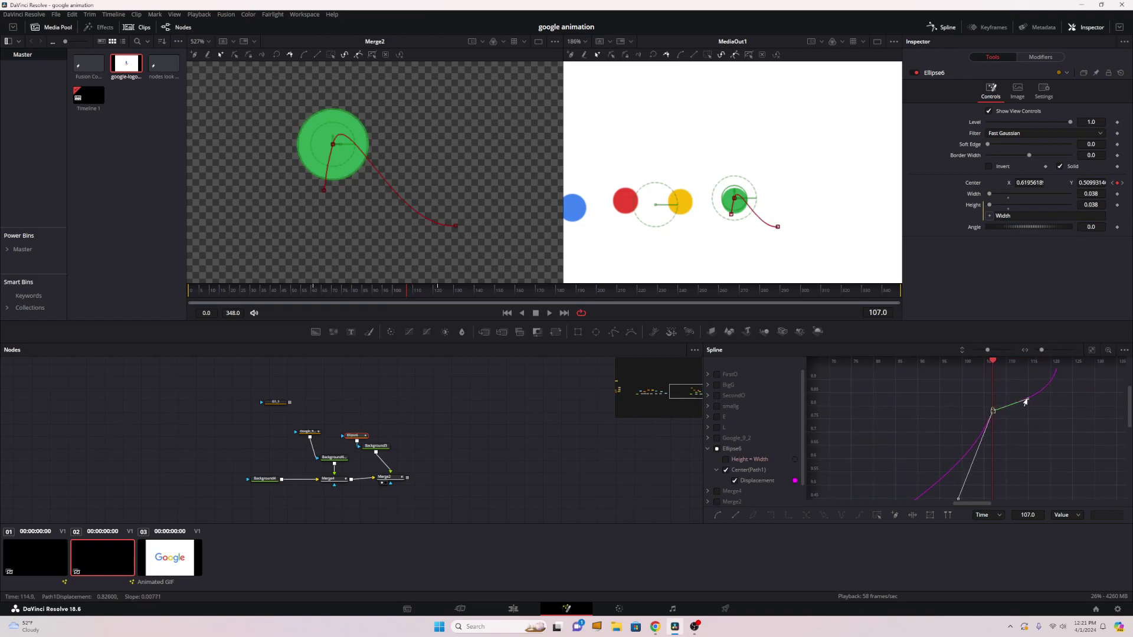
pyautogui.press('space')
pyautogui.click(281, 289)
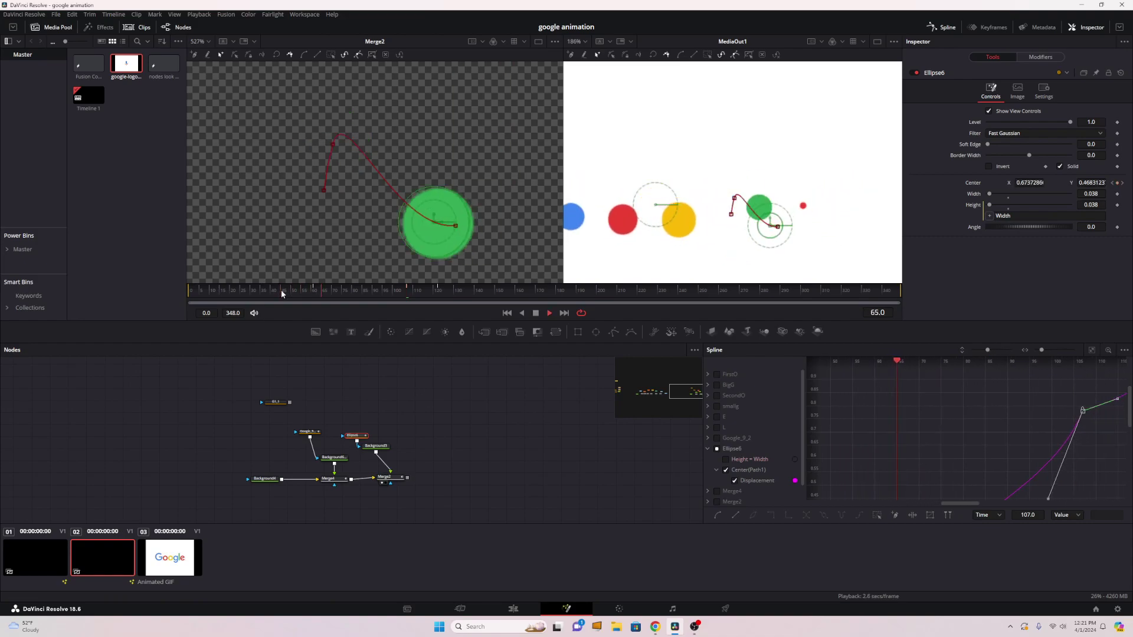
pyautogui.click(298, 293)
pyautogui.moveTo(298, 293)
pyautogui.mouseDown()
pyautogui.moveTo(321, 294)
pyautogui.moveTo(305, 296)
pyautogui.mouseUp()
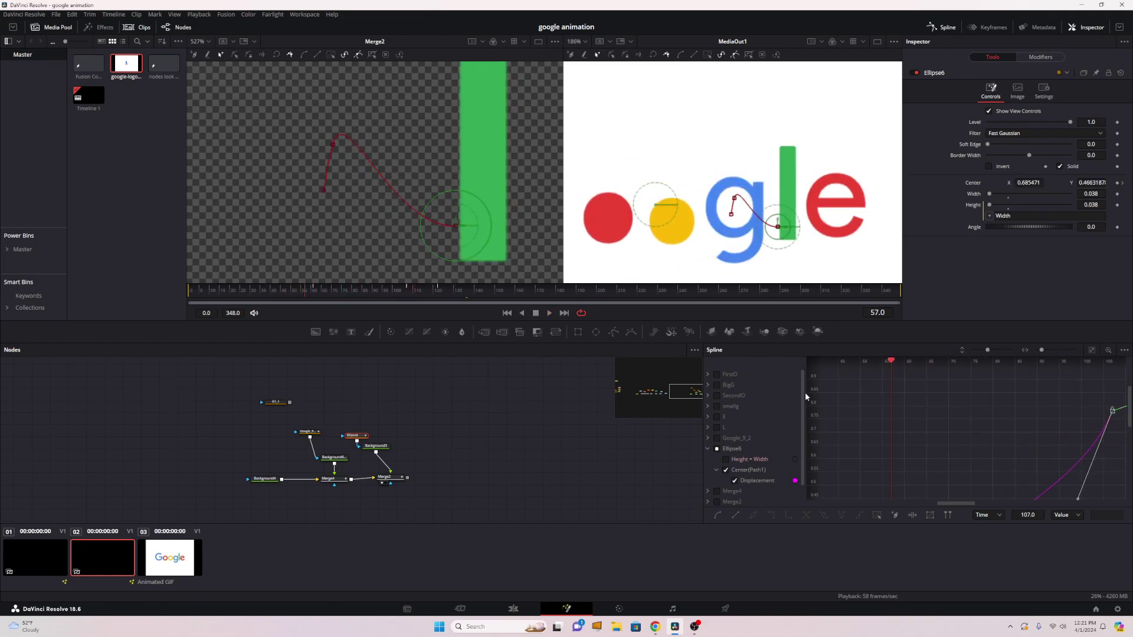
# Step: Flatten both handles of the frame-107 keyframe in the displacement spline so the dot slows at its peak, and play it
pyautogui.scroll(-5, 965, 455)
pyautogui.moveTo(906, 428); pyautogui.dragTo(924, 372)
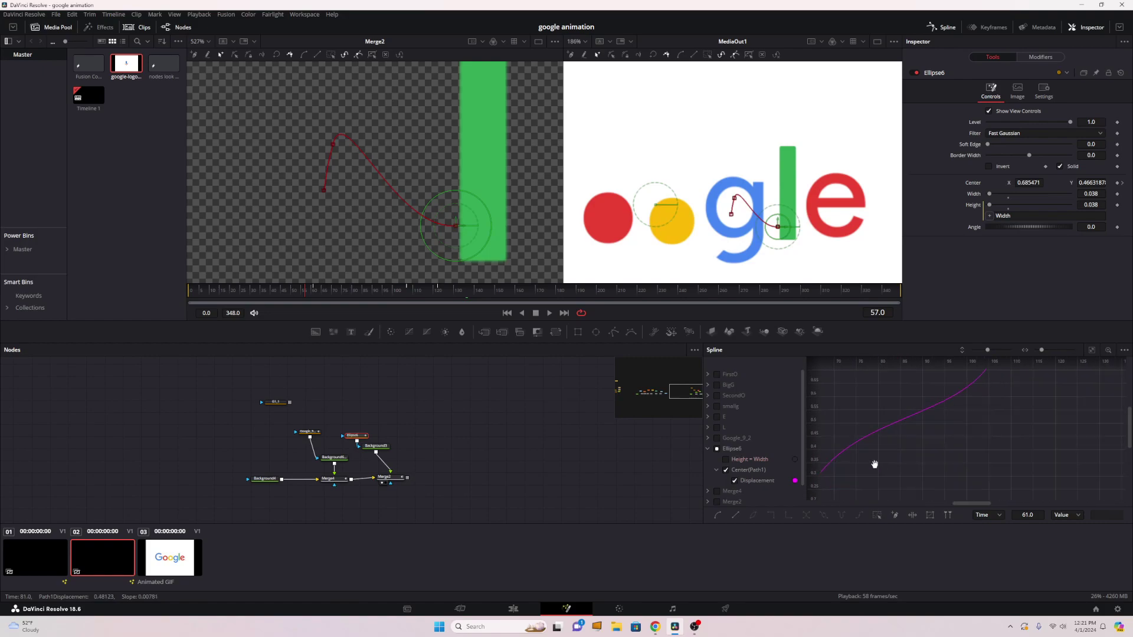
pyautogui.click(984, 396)
pyautogui.moveTo(948, 488); pyautogui.dragTo(909, 398)
pyautogui.moveTo(933, 452); pyautogui.dragTo(890, 461)
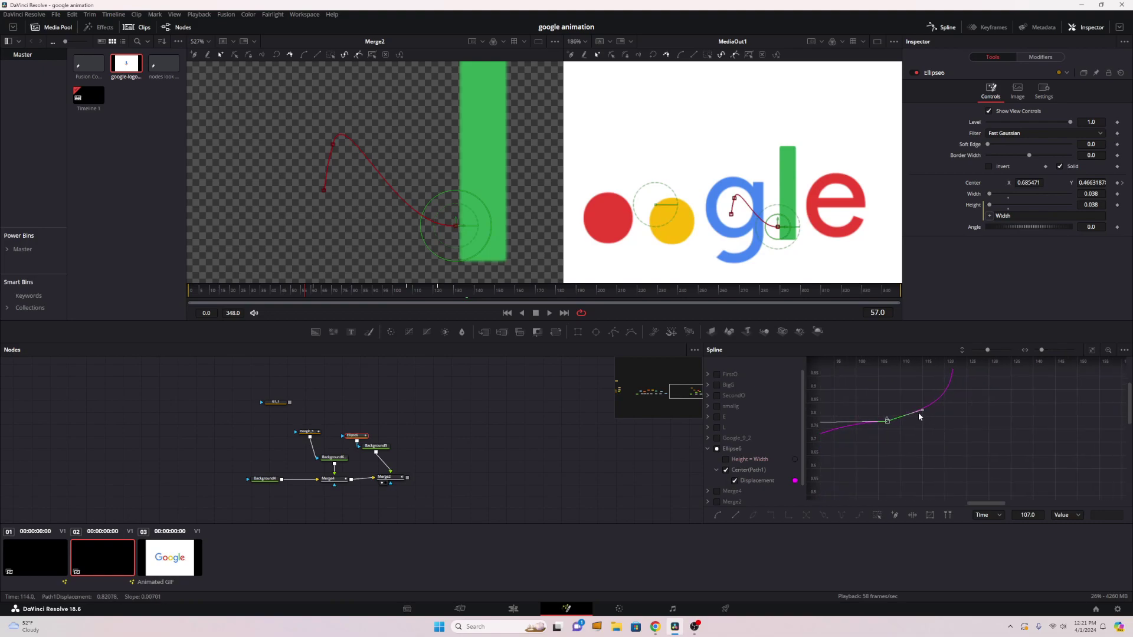
pyautogui.moveTo(919, 413); pyautogui.dragTo(938, 419)
pyautogui.scroll(-5, 1021, 436)
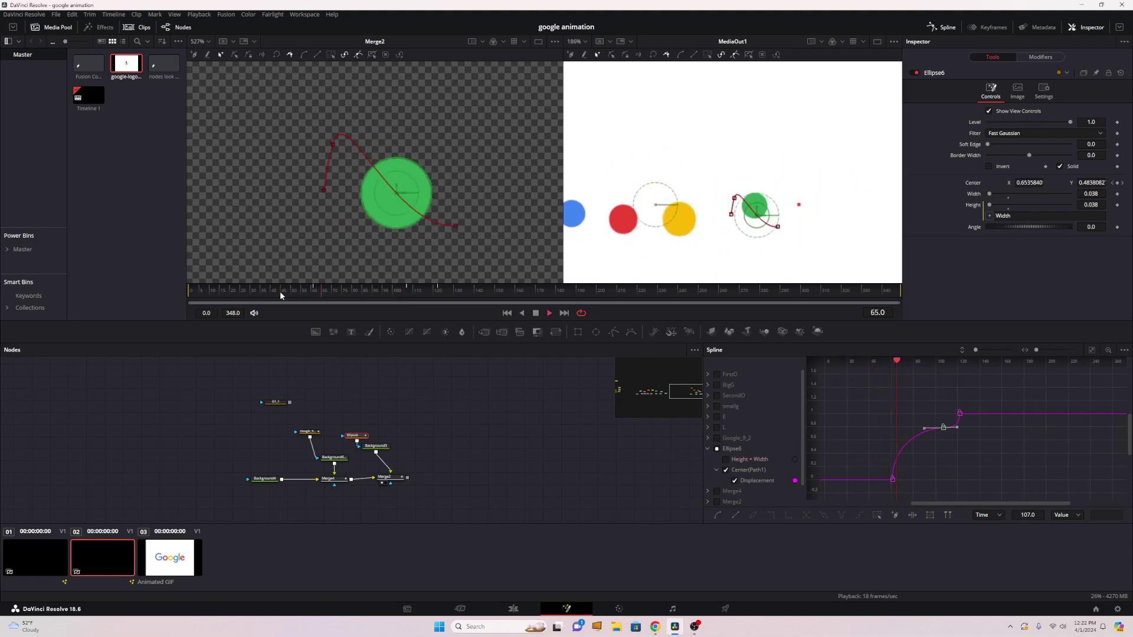
pyautogui.press('space')
# Step: Try tilting the frame-107 keyframe's outgoing spline handle upward for a faster drop, and play the result
pyautogui.scroll(4, 933, 431)
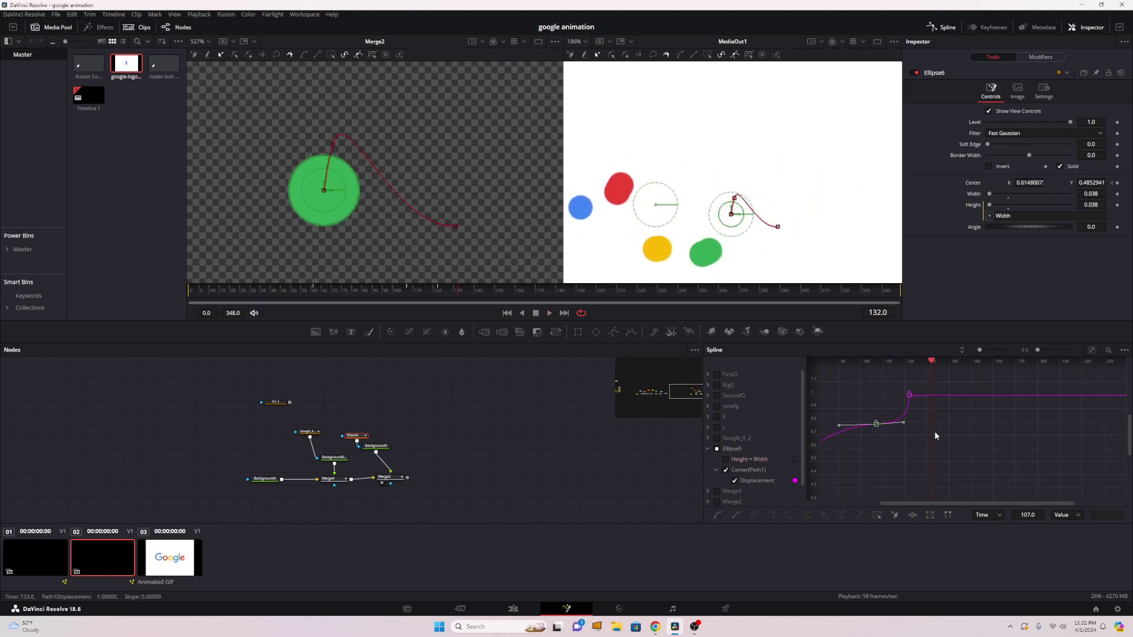
pyautogui.moveTo(886, 421); pyautogui.dragTo(879, 407)
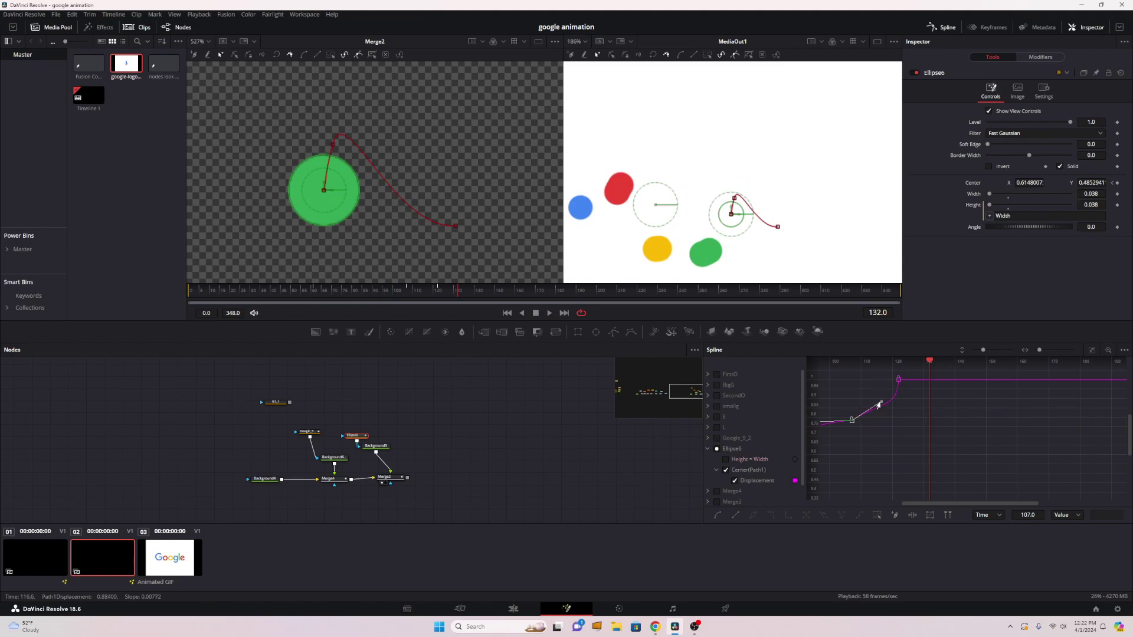
pyautogui.click(297, 291)
pyautogui.press('space')
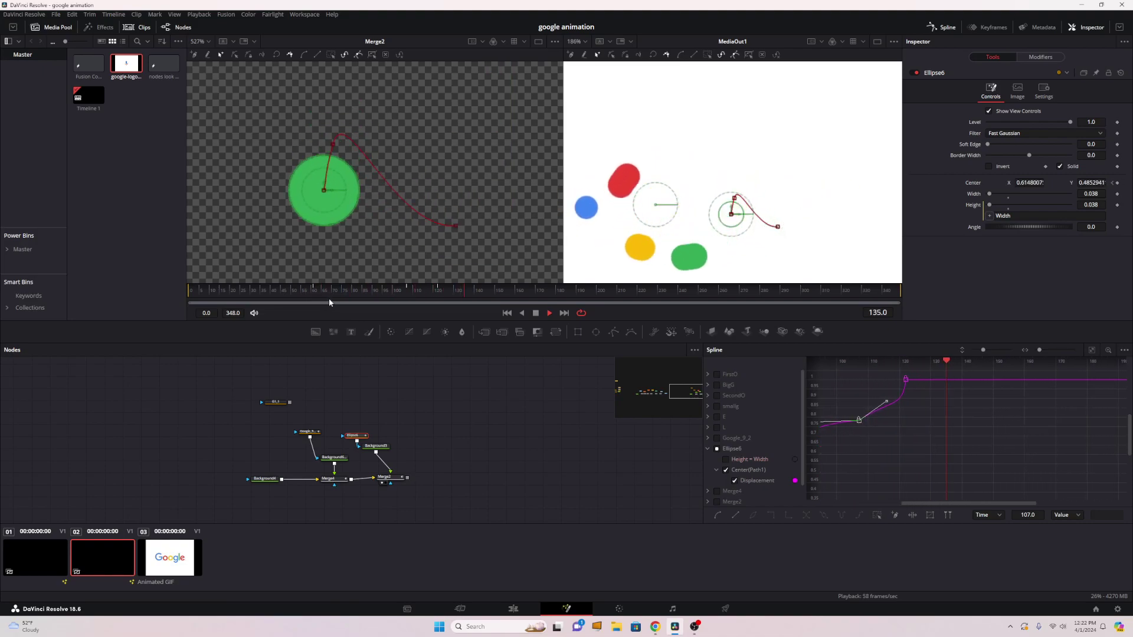
pyautogui.click(313, 292)
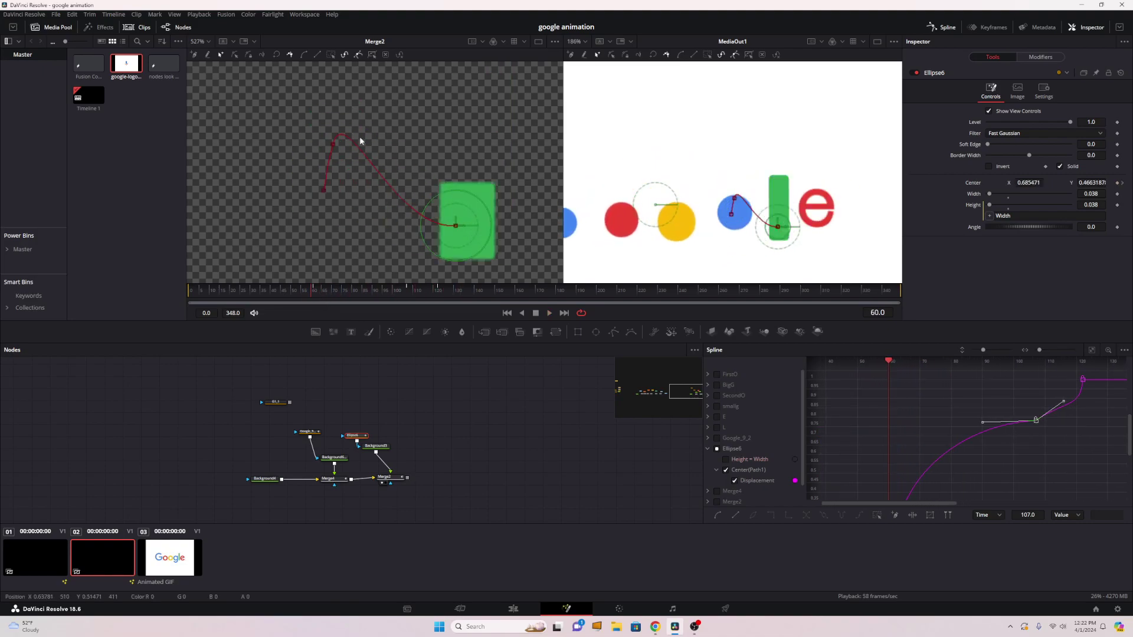
# Step: Raise the motion path's peak point slightly in the Merge2 viewer and set its two handles to short, nearly horizontal tangents
pyautogui.moveTo(335, 143); pyautogui.dragTo(336, 139)
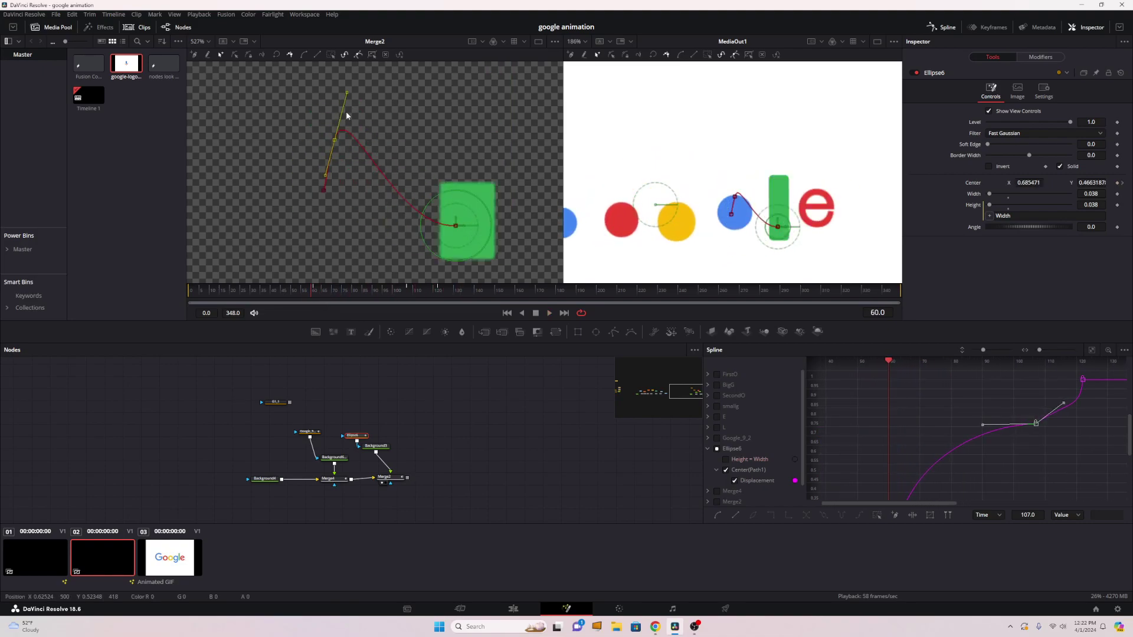
pyautogui.moveTo(345, 95); pyautogui.dragTo(370, 142)
pyautogui.moveTo(297, 140); pyautogui.dragTo(321, 141)
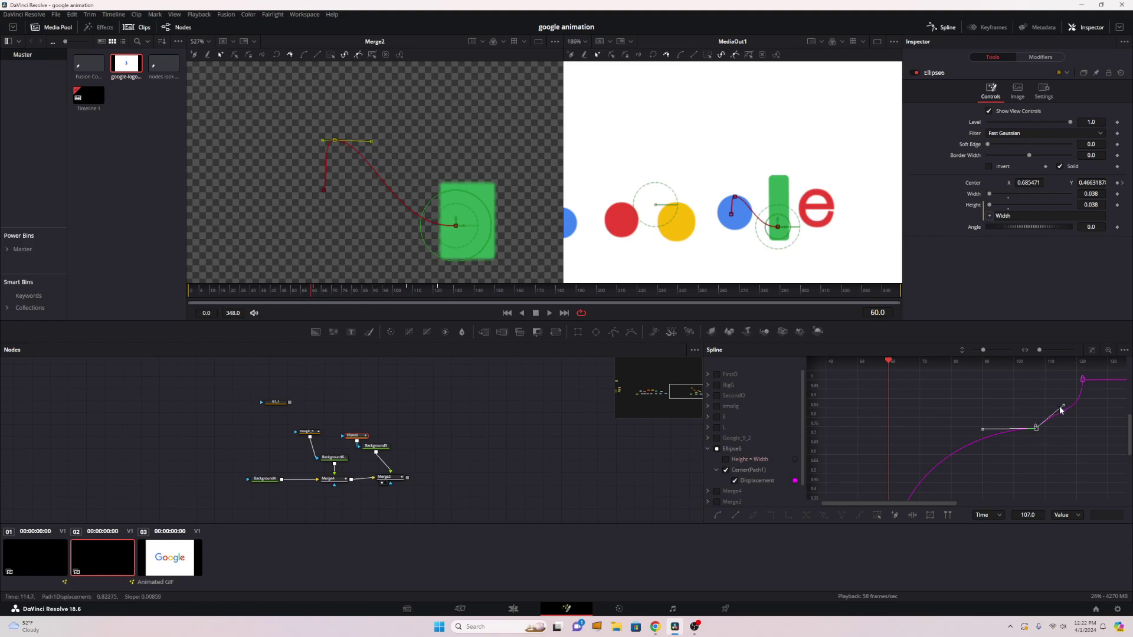
# Step: Lengthen and nearly flatten the frame-107 keyframe's outgoing handle in the displacement spline, and play the result twice
pyautogui.moveTo(1059, 407); pyautogui.dragTo(1073, 421)
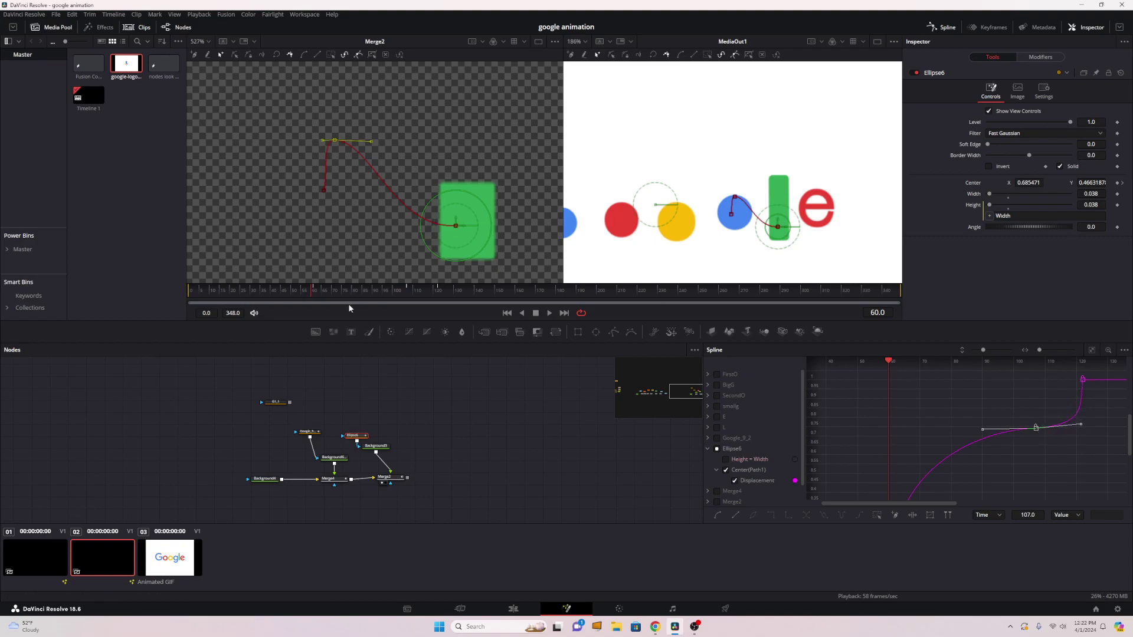
pyautogui.press('space')
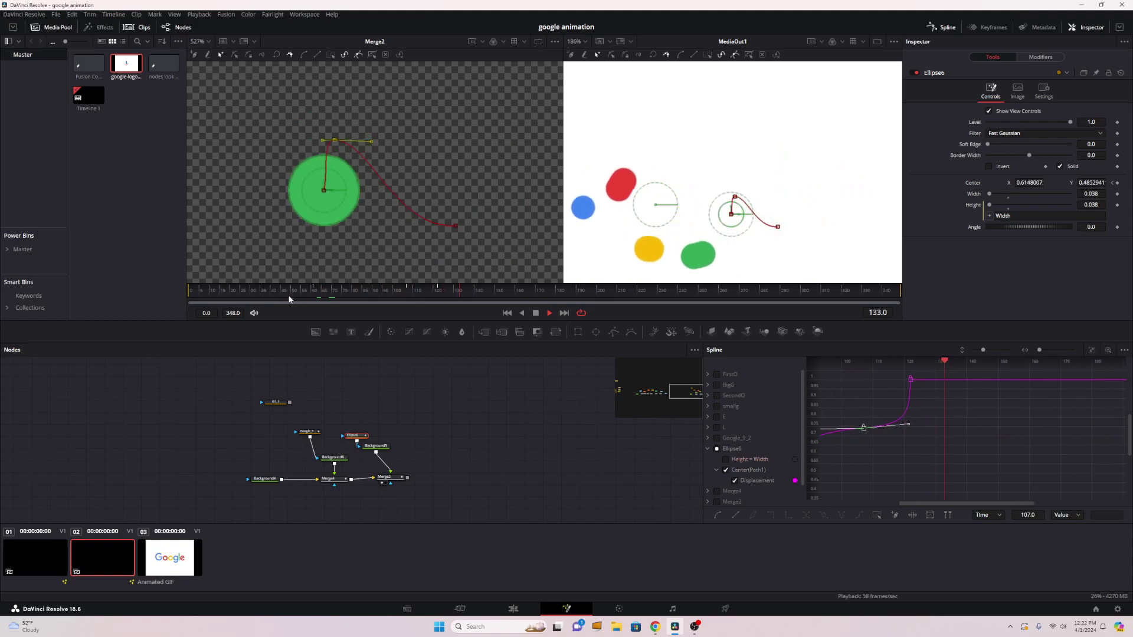
pyautogui.press('space')
pyautogui.click(264, 293)
pyautogui.press('space')
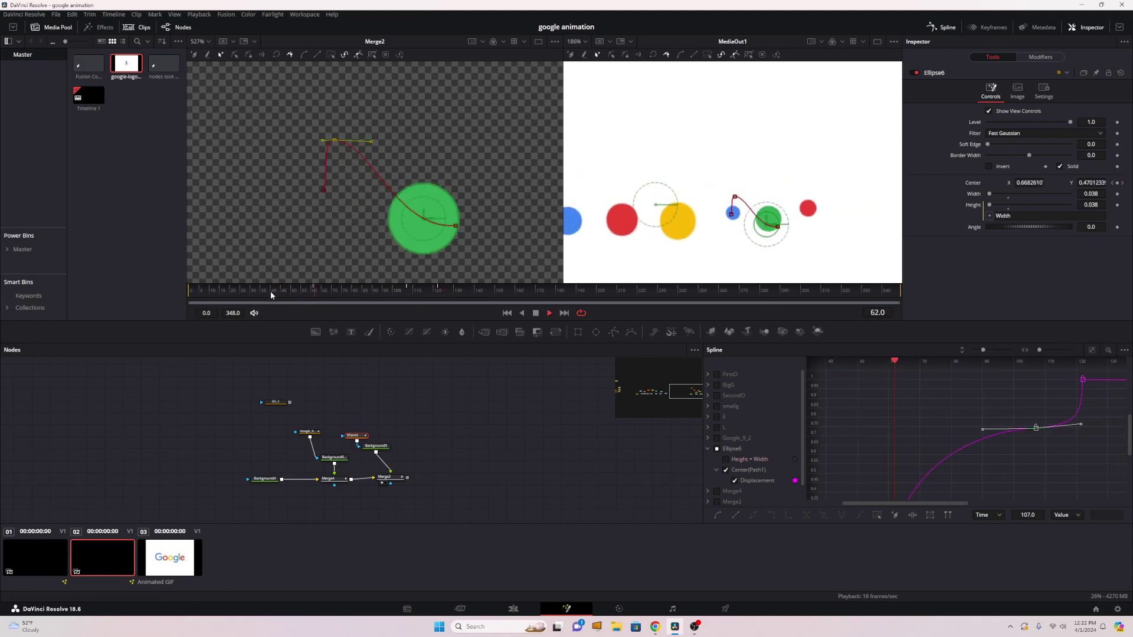
pyautogui.press('space')
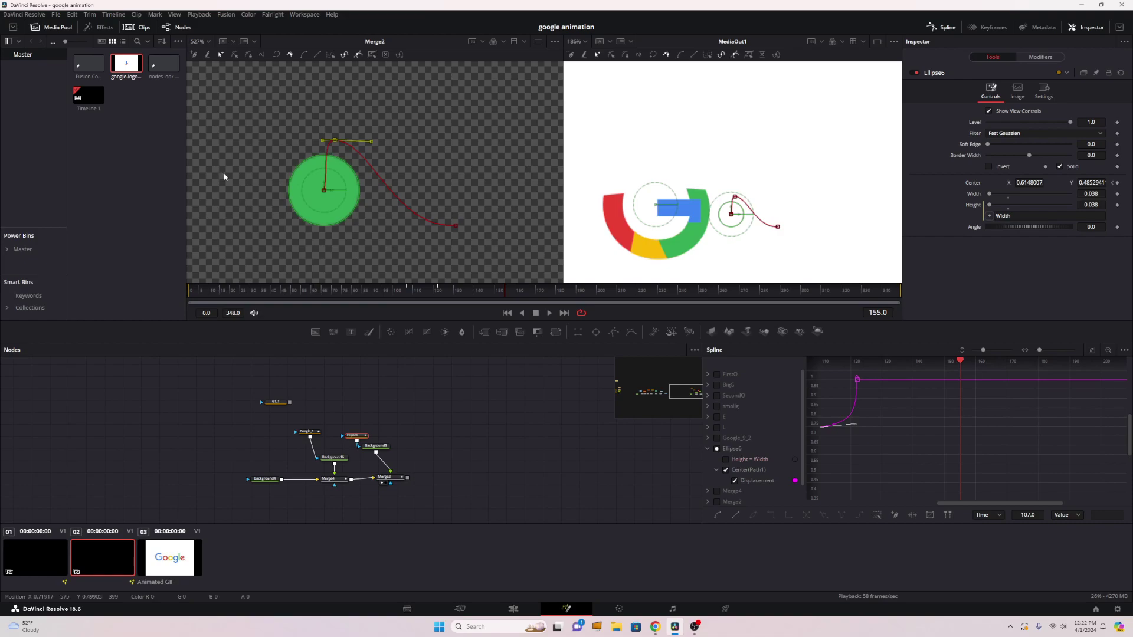
# Step: Review the dot's whole movement in a wider Merge2 view, replaying it and scrubbing through to frame 121
pyautogui.scroll(-10, 353, 197)
pyautogui.click(274, 288)
pyautogui.press('space')
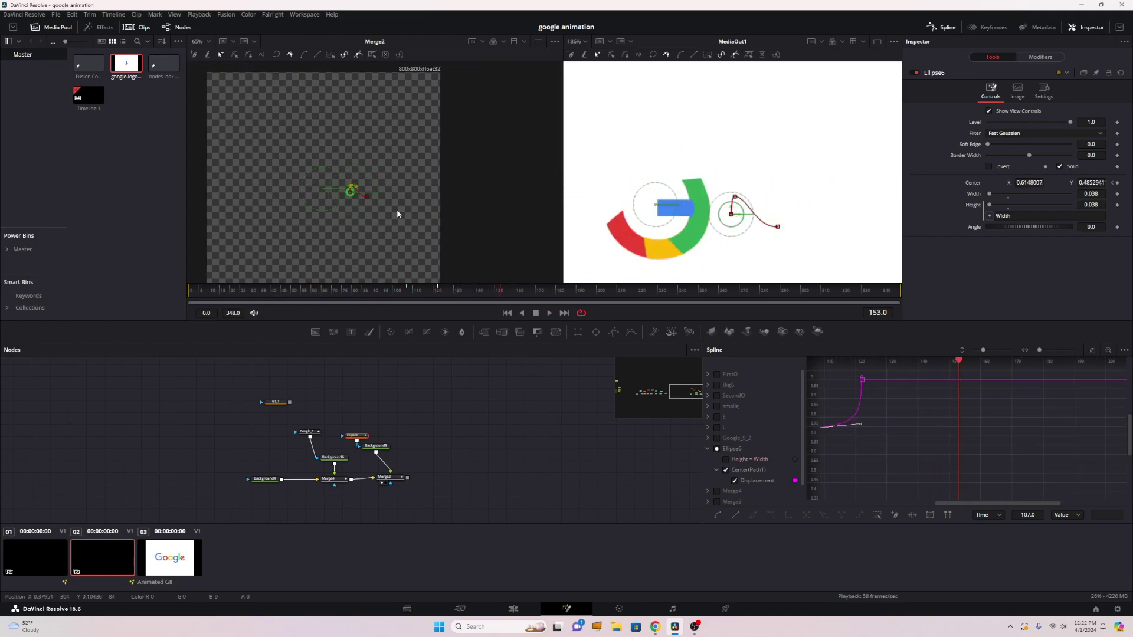
pyautogui.scroll(4, 385, 227)
pyautogui.press('space')
pyautogui.moveTo(287, 289); pyautogui.dragTo(302, 292)
pyautogui.press('space')
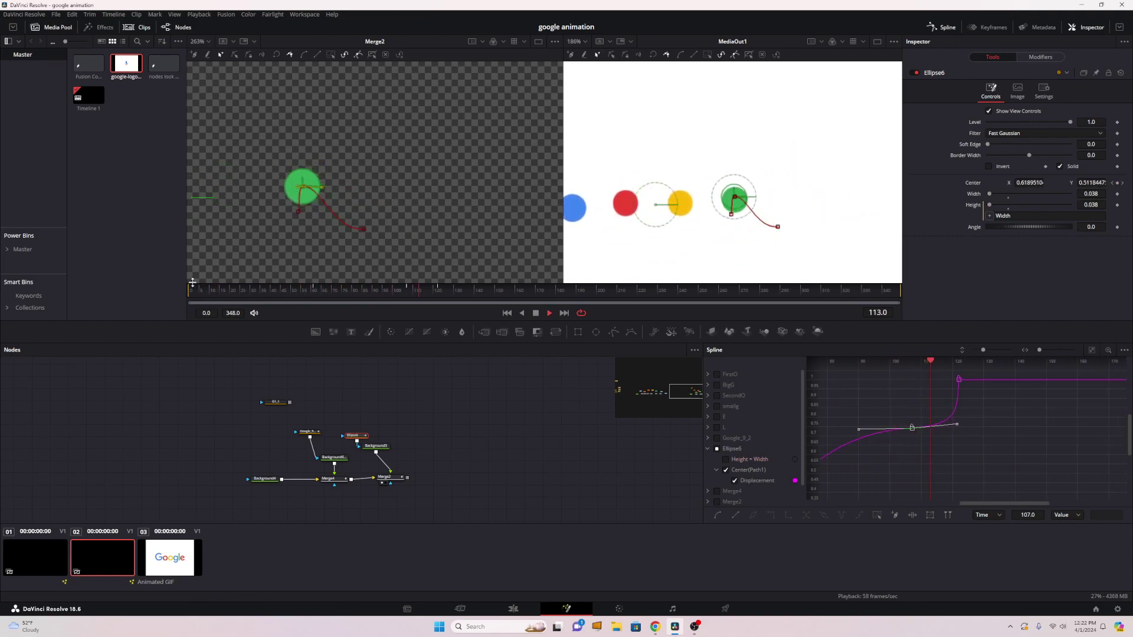
pyautogui.click(320, 293)
pyautogui.moveTo(320, 298); pyautogui.dragTo(436, 296)
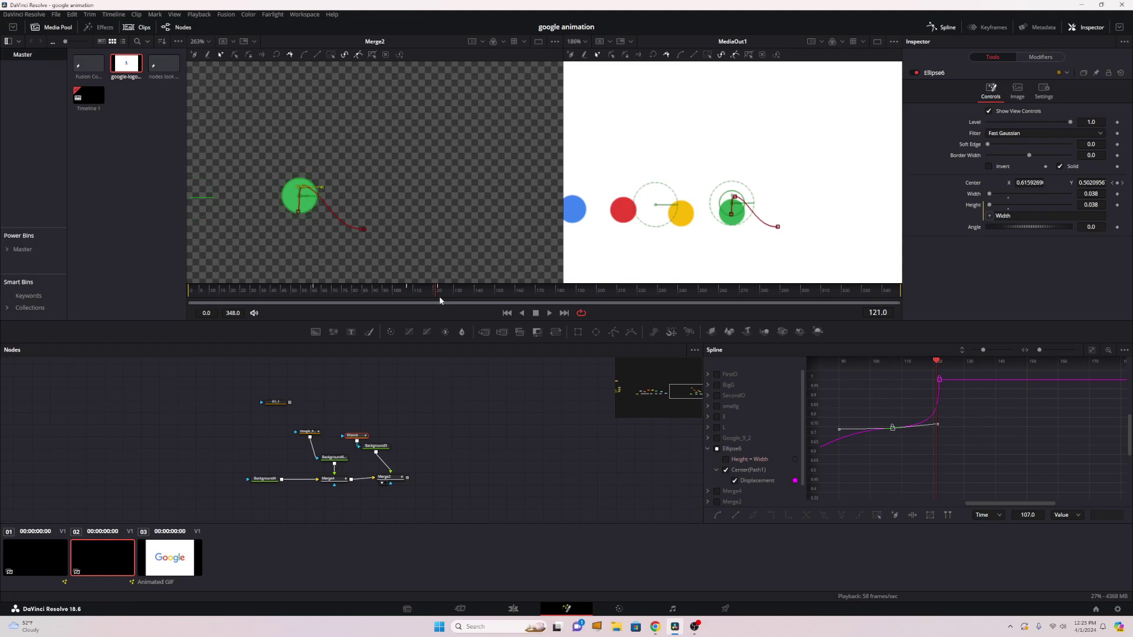
pyautogui.scroll(-2, 696, 243)
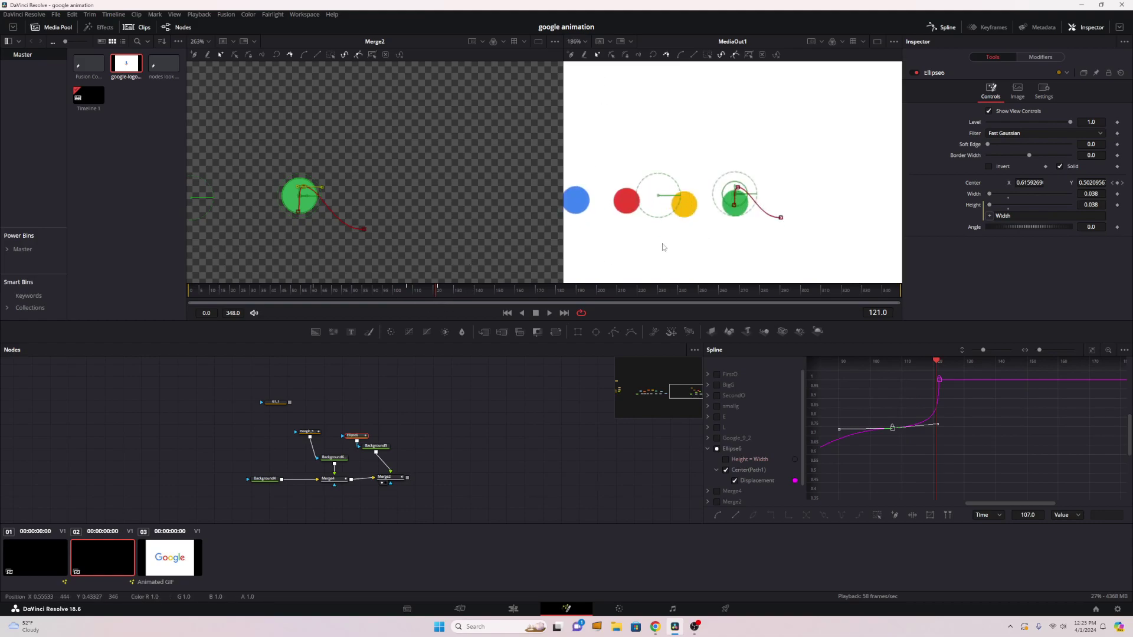
# Step: At frame 122, move the G1_1 polygon node to the free space beside the Ellipse6 and Merge2 nodes
pyautogui.moveTo(441, 288)
pyautogui.mouseDown()
pyautogui.moveTo(522, 281)
pyautogui.moveTo(468, 275)
pyautogui.moveTo(528, 277)
pyautogui.moveTo(419, 283)
pyautogui.moveTo(438, 279)
pyautogui.mouseUp()
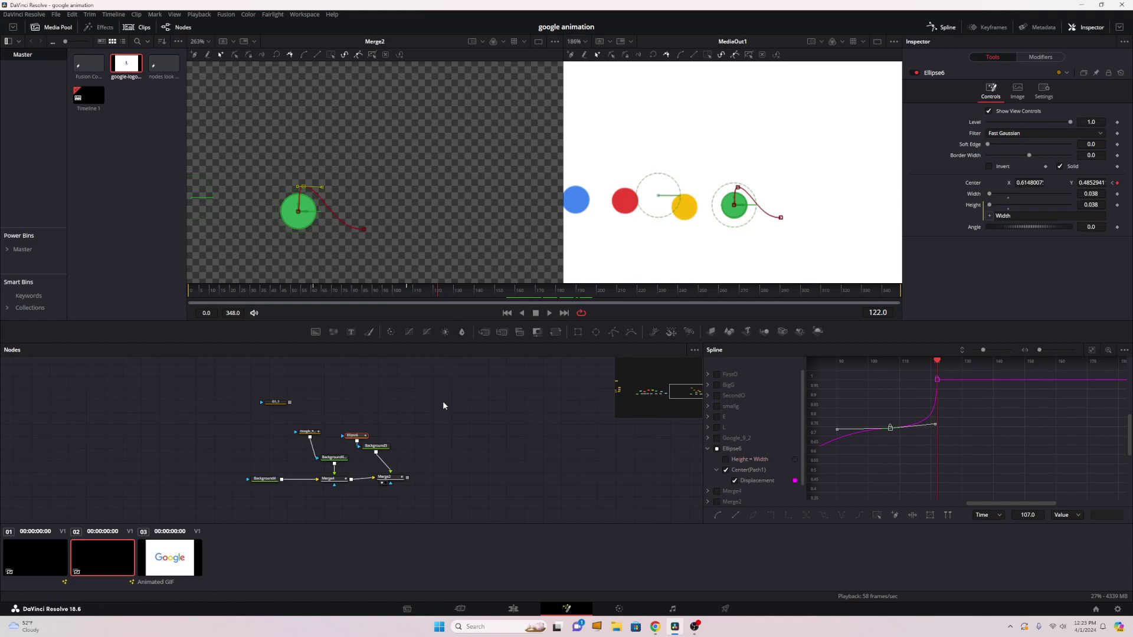
pyautogui.click(425, 410)
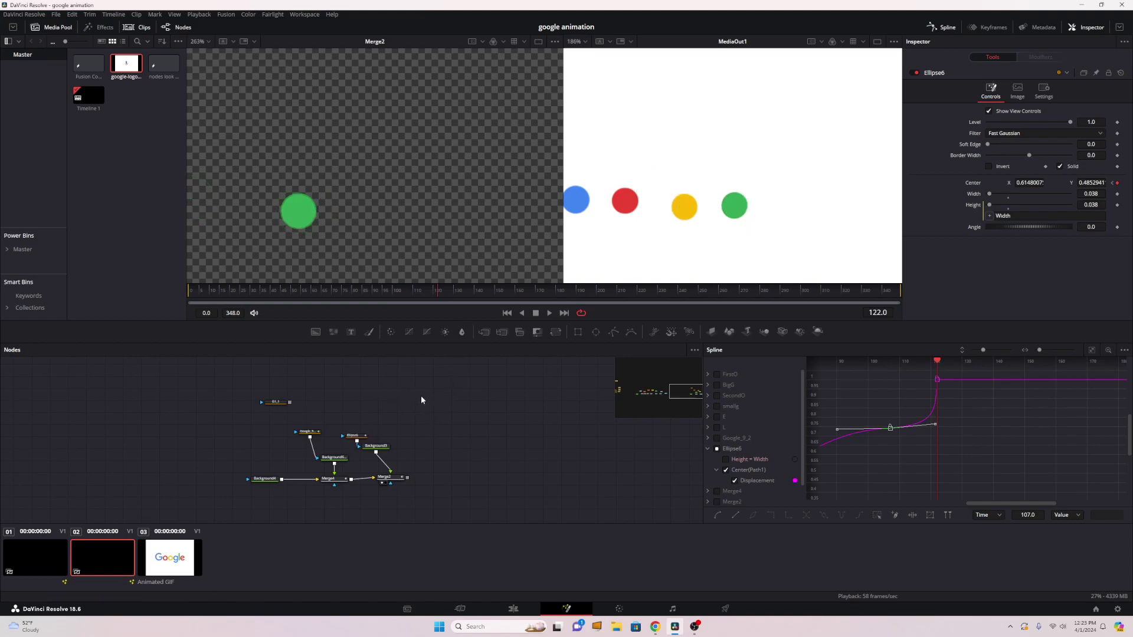
pyautogui.moveTo(269, 405); pyautogui.dragTo(442, 445)
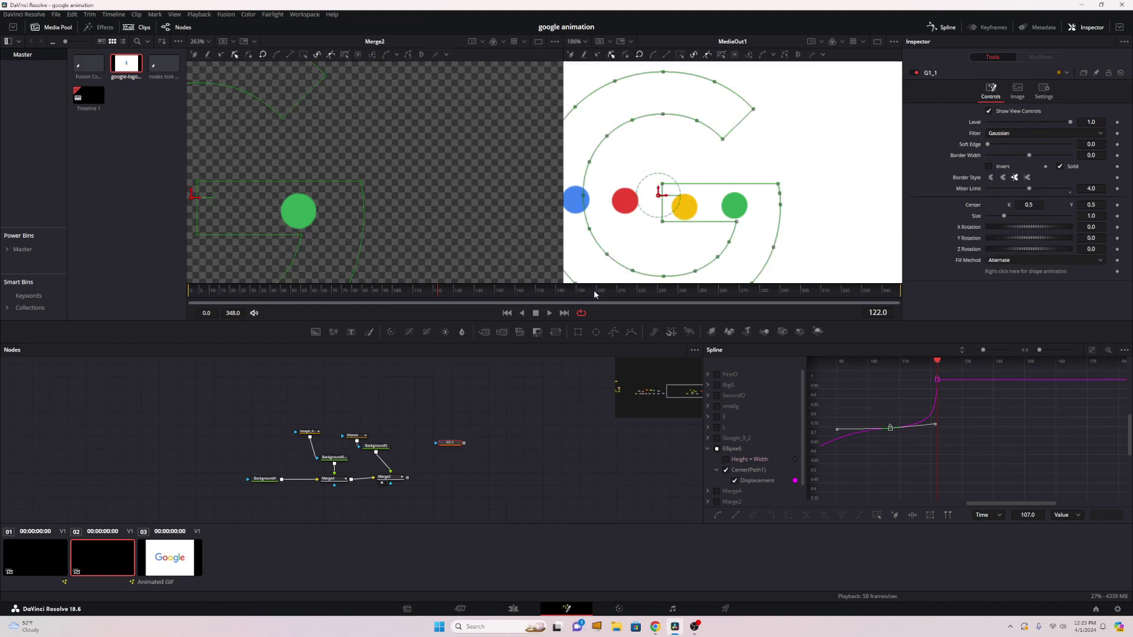
# Step: Open the L group near MediaOut1 and select its G_1_1_1 polygon to inspect the shape
pyautogui.hscroll(-10, 347, 435)
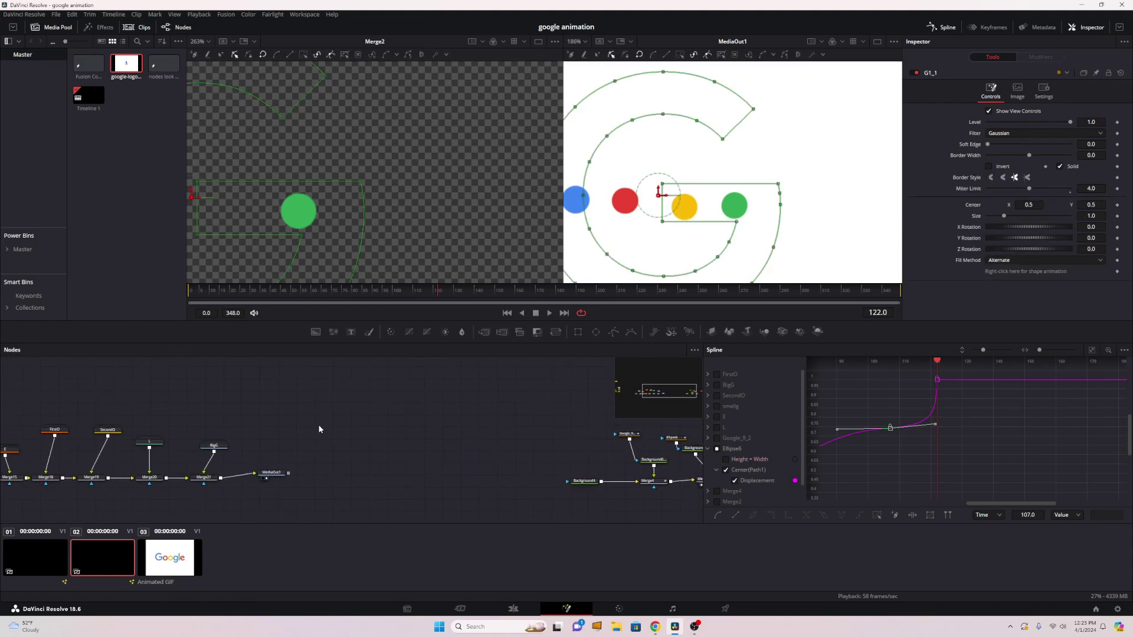
pyautogui.click(185, 427)
pyautogui.moveTo(186, 429); pyautogui.dragTo(220, 358)
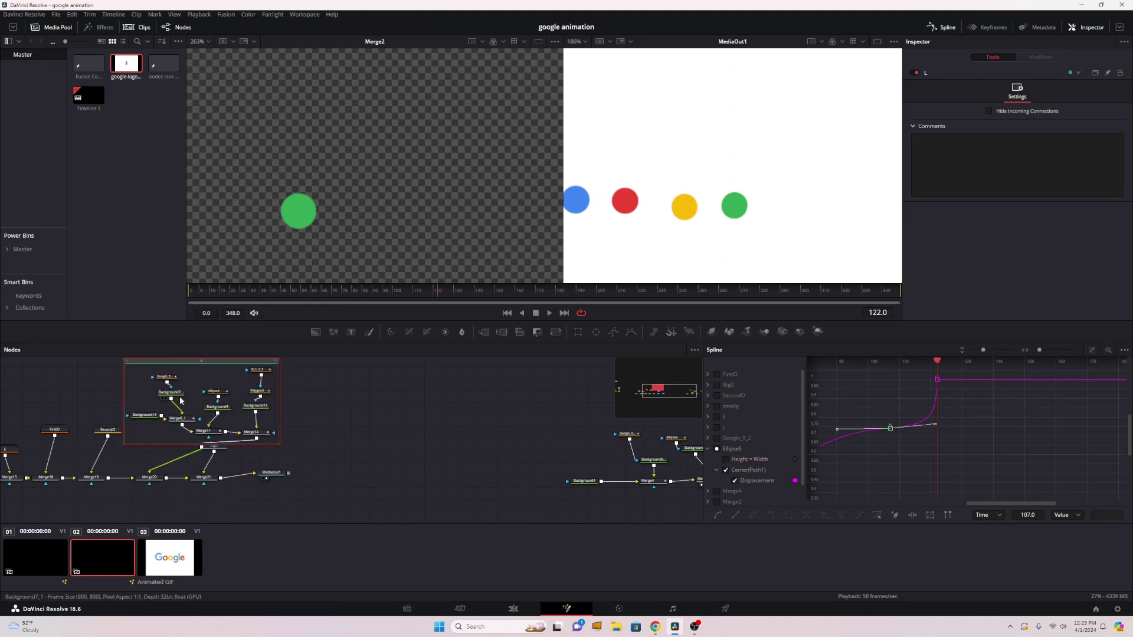
pyautogui.click(260, 390)
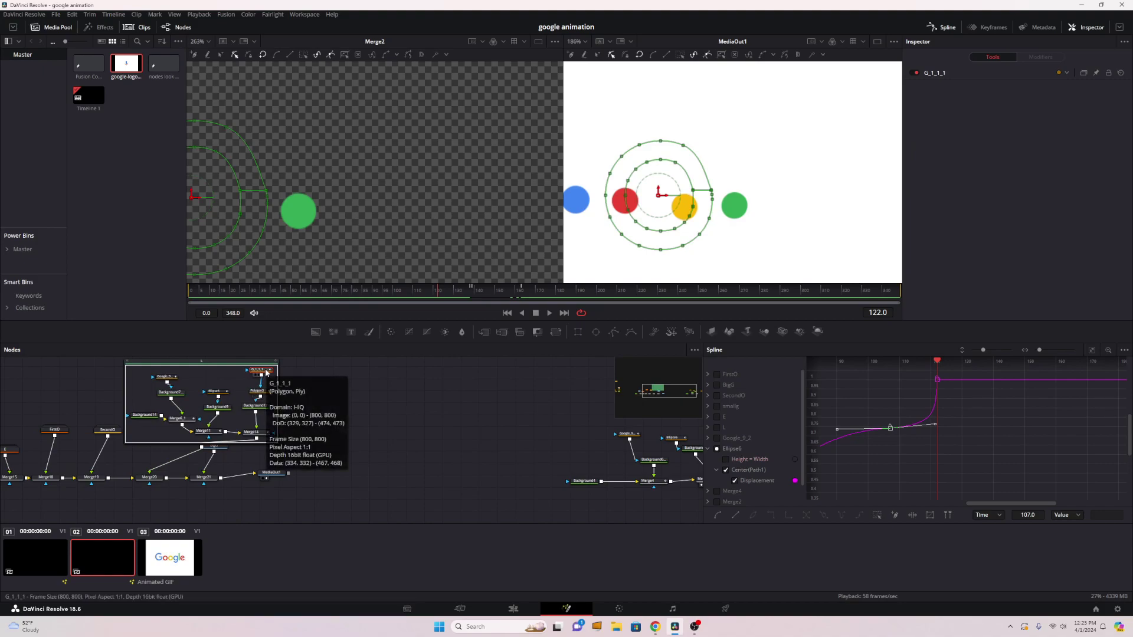
# Step: At frame 186, set the G1_1 polygon's size to 0.435 to fit the finished G logo
pyautogui.moveTo(382, 392); pyautogui.dragTo(47, 379)
pyautogui.click(408, 434)
pyautogui.click(434, 432)
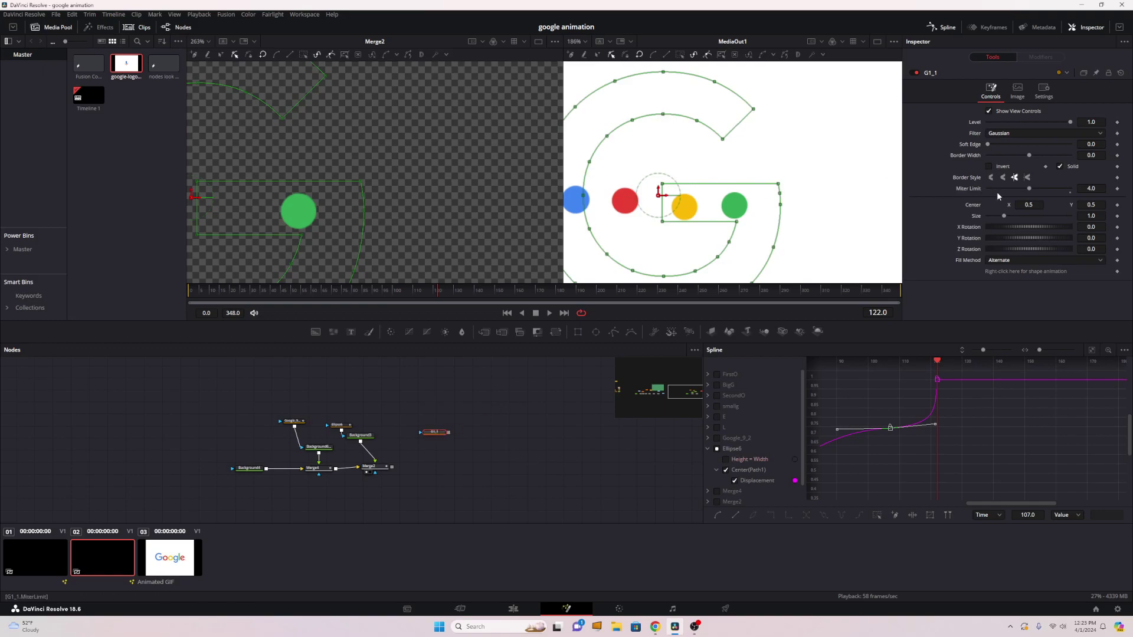
pyautogui.moveTo(438, 290); pyautogui.dragTo(564, 291)
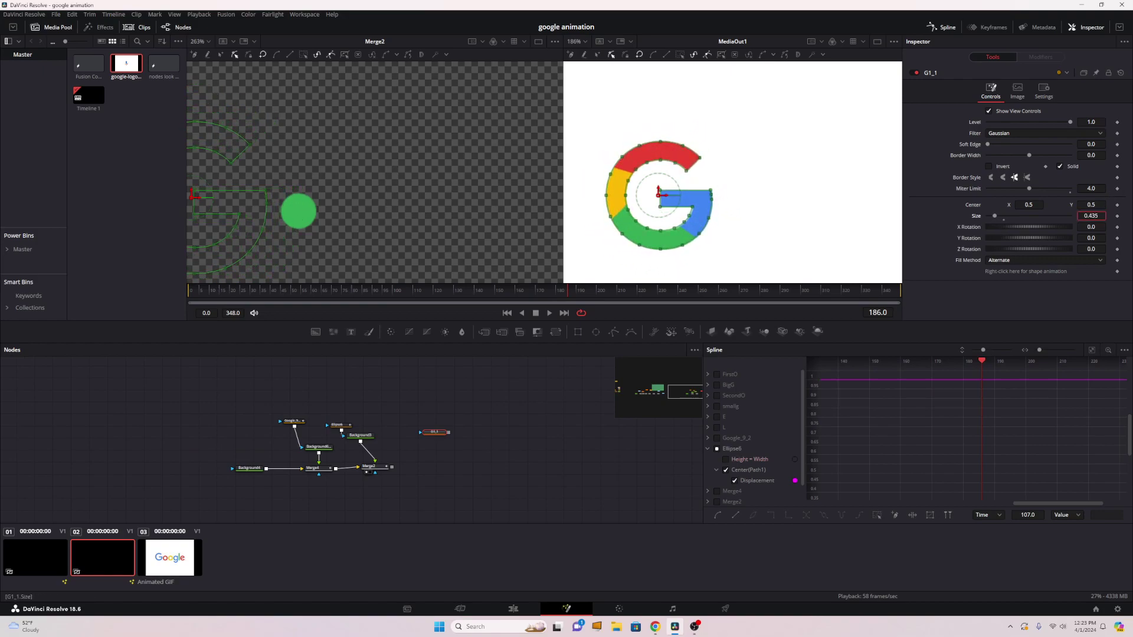
# Step: Move the G1_1 polygon node up into the free space above the Merge2 node
pyautogui.rightClick(446, 434)
pyautogui.click(406, 422)
pyautogui.moveTo(440, 438); pyautogui.dragTo(417, 415)
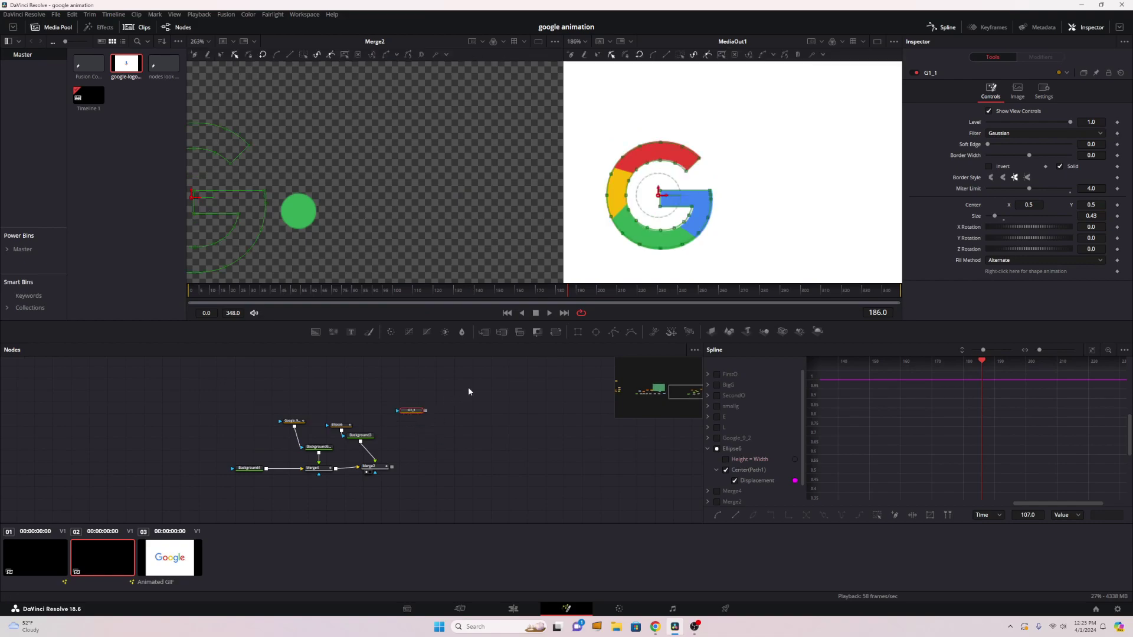
# Step: Add a polygon mask feeding a new background, and merge that background over the Merge2 output
pyautogui.click(611, 334)
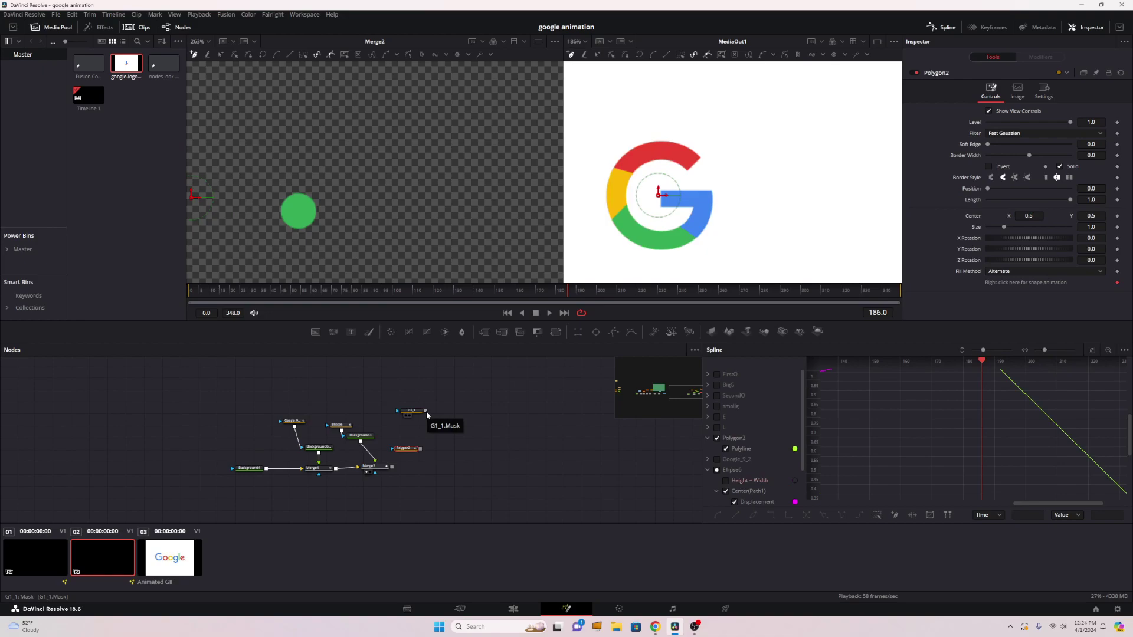
pyautogui.moveTo(406, 449); pyautogui.dragTo(368, 469)
pyautogui.click(312, 335)
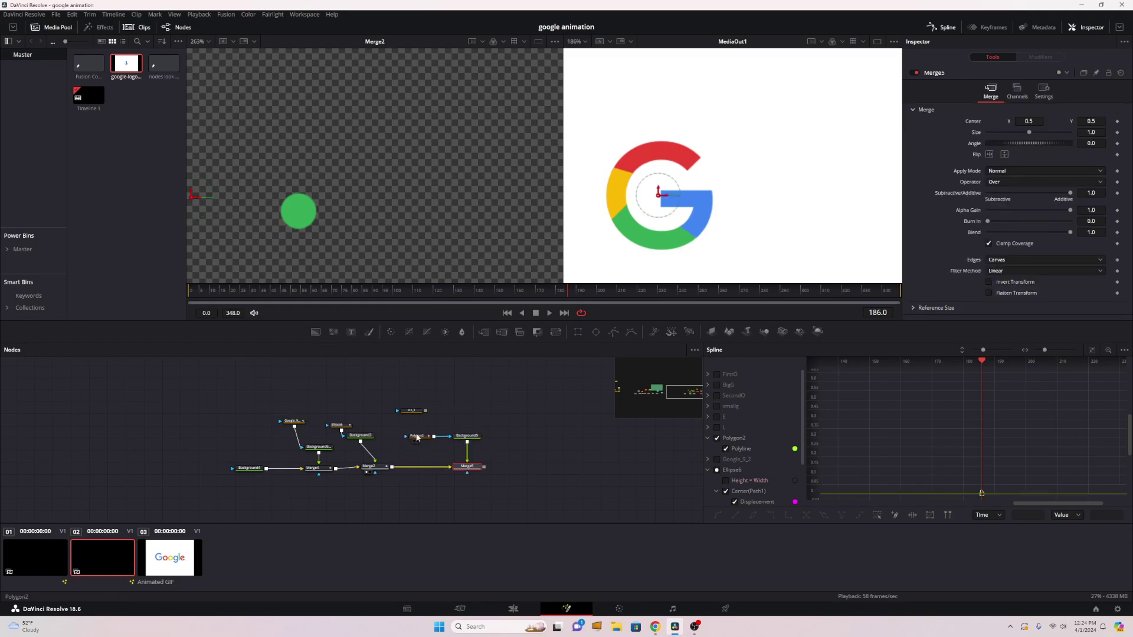
# Step: Select Polygon2 and go to frame 122, with the green dot framed centrally in the Merge2 view
pyautogui.click(368, 468)
pyautogui.moveTo(279, 296); pyautogui.dragTo(452, 293)
pyautogui.click(417, 436)
pyautogui.click(427, 294)
pyautogui.moveTo(428, 295); pyautogui.dragTo(438, 290)
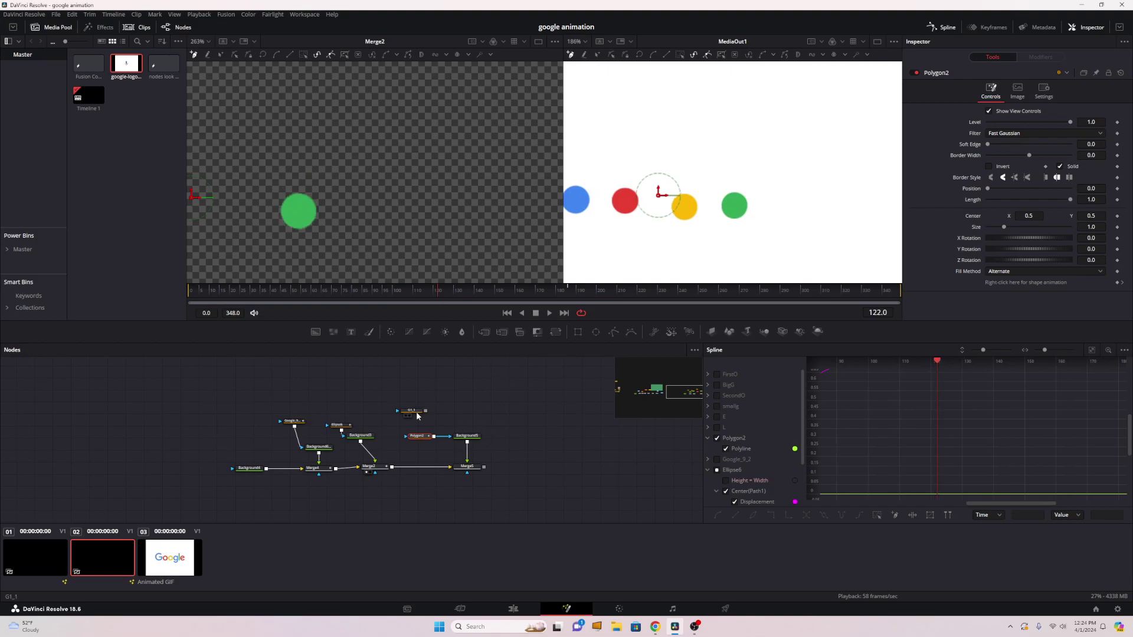
pyautogui.scroll(-2, 318, 238)
pyautogui.scroll(2, 319, 242)
pyautogui.moveTo(326, 246); pyautogui.dragTo(473, 209)
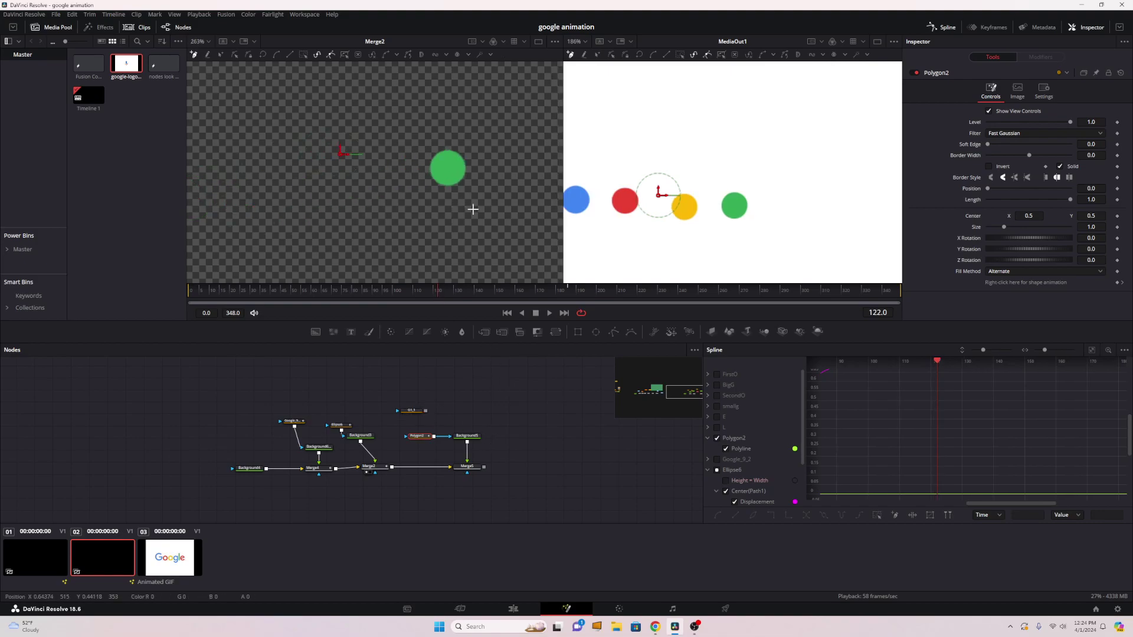
# Step: Step back and forth between the frames around 122 to check the green dot's position, ending on frame 122
pyautogui.click(434, 291)
pyautogui.moveTo(437, 295); pyautogui.dragTo(437, 291)
pyautogui.press('Right')
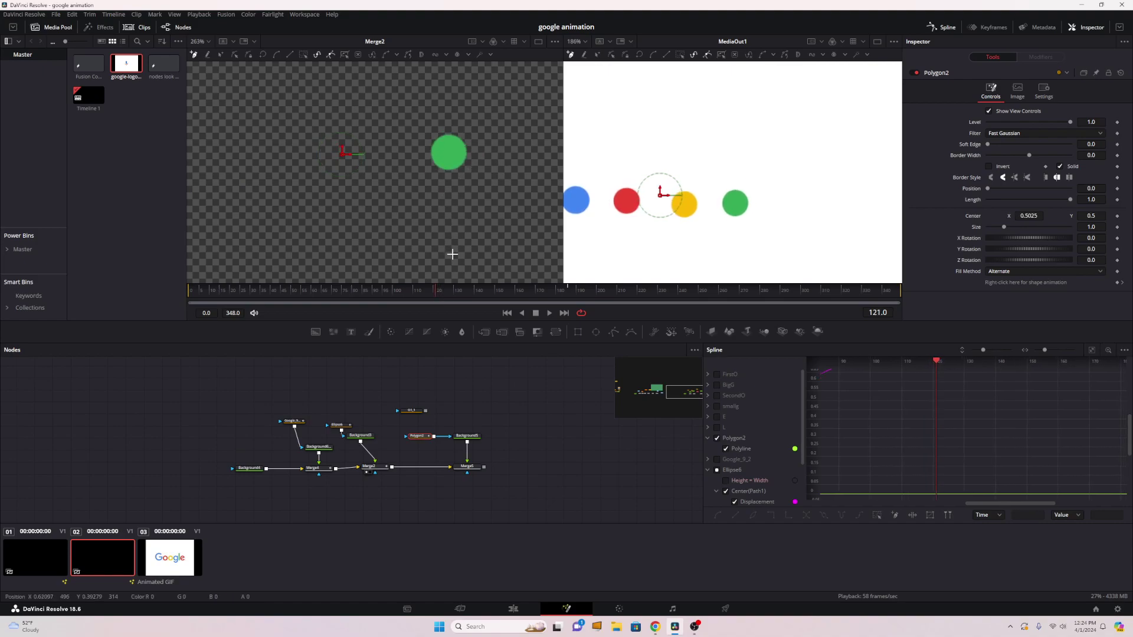
pyautogui.press('Right')
pyautogui.press('Right')
pyautogui.press('Right')
pyautogui.press('Right')
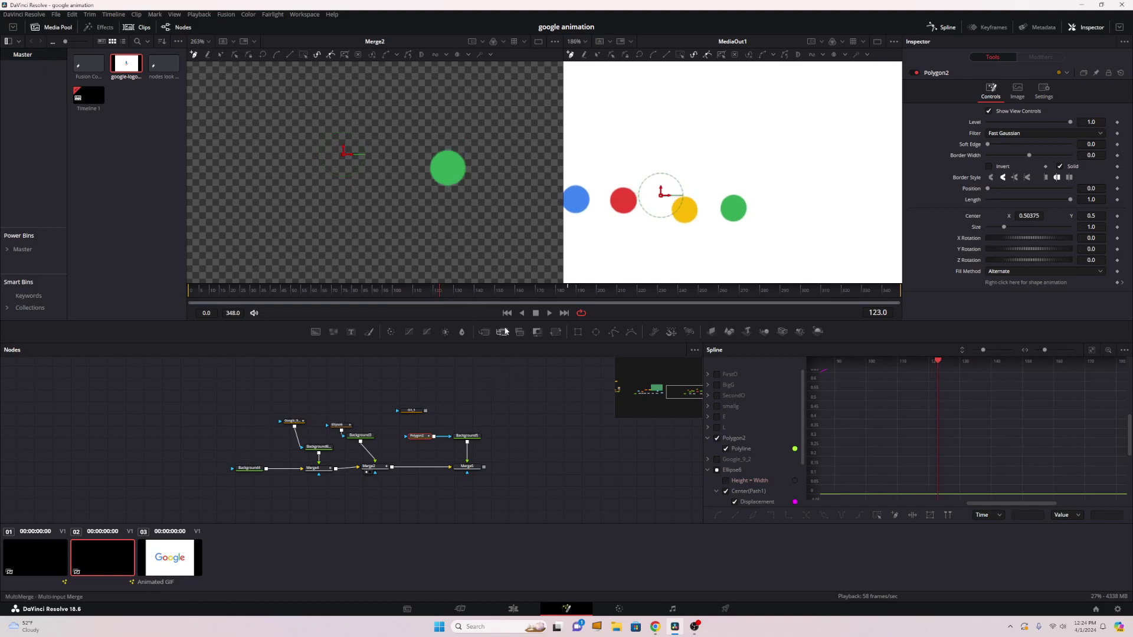
pyautogui.press('Left')
pyautogui.press('Left')
pyautogui.press('Left')
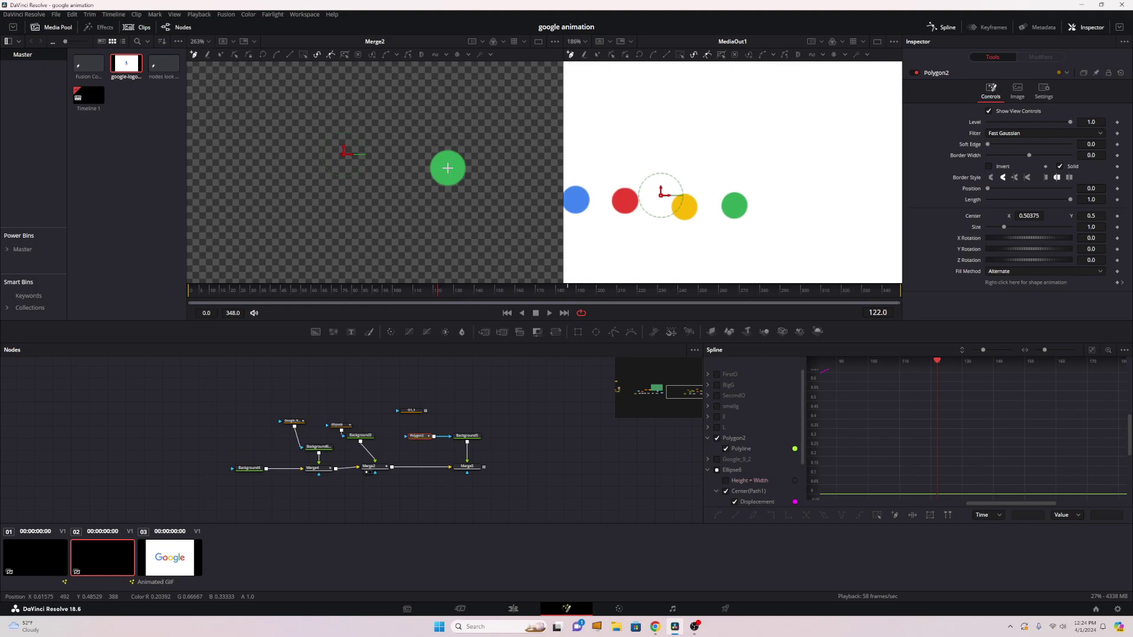
# Step: Collapse the G1_1 outline's crossbar by moving its inner corner out to the ring's inner edge
pyautogui.click(421, 413)
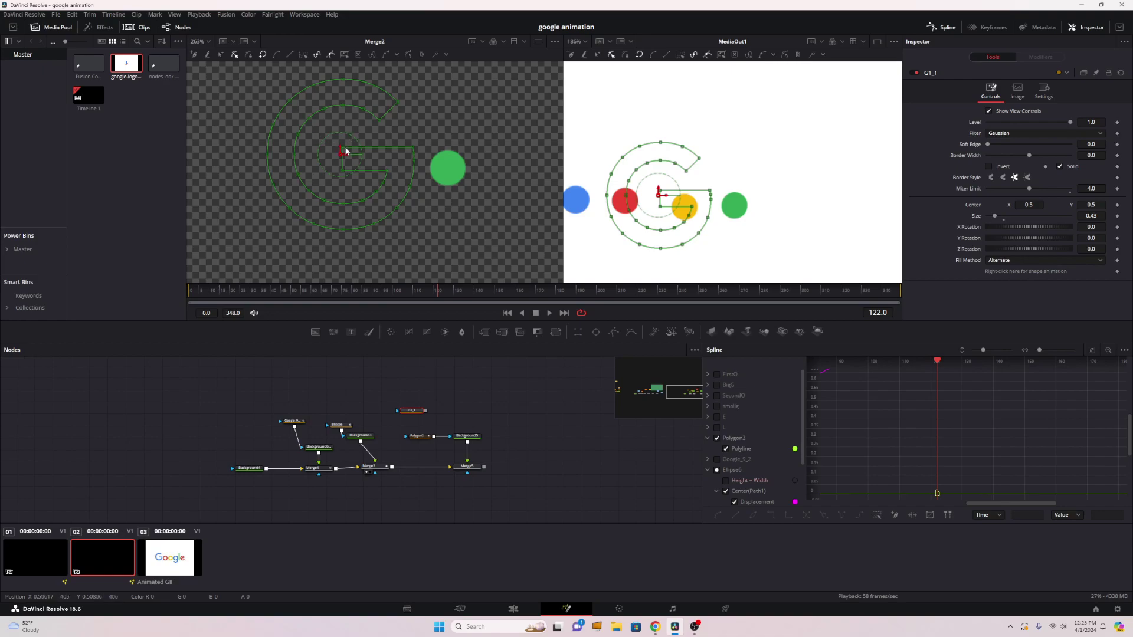
pyautogui.scroll(3, 358, 154)
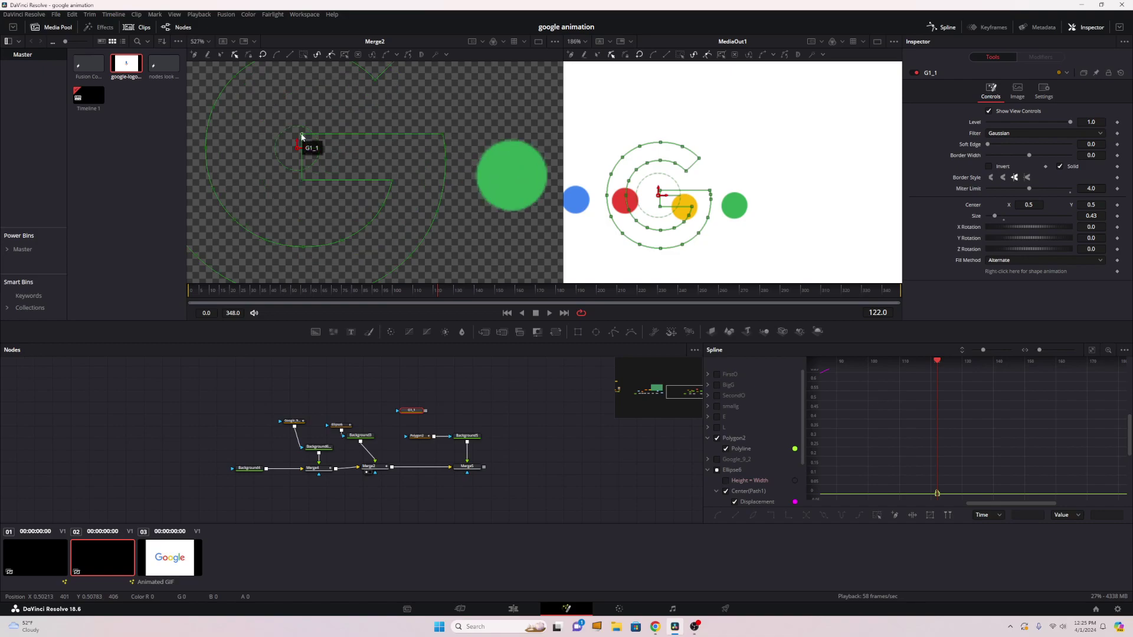
pyautogui.scroll(-3, 369, 154)
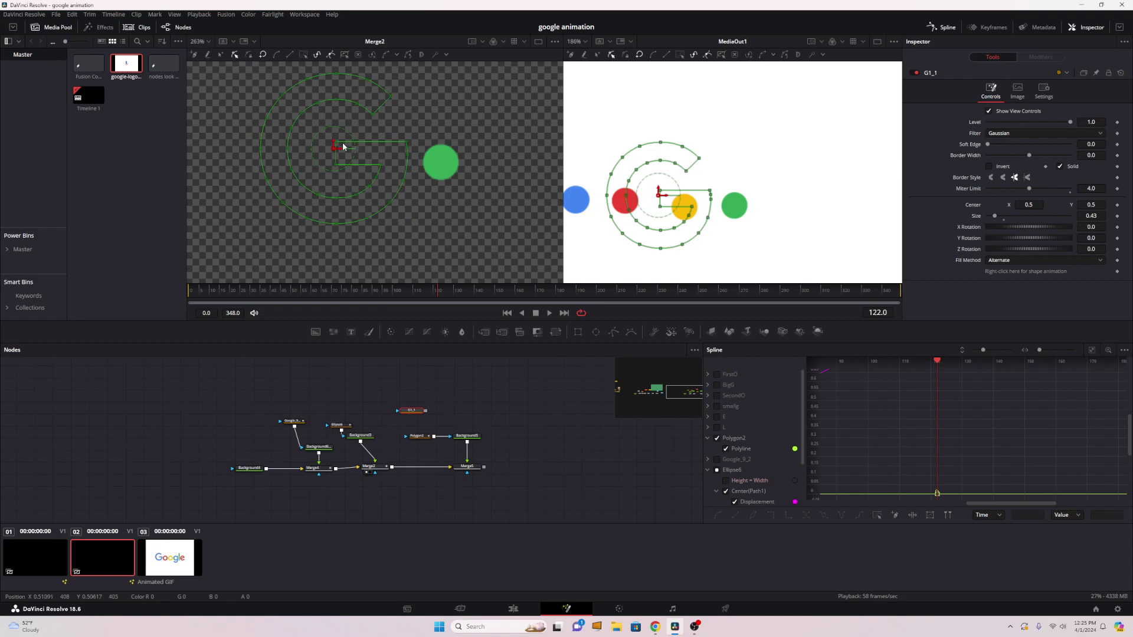
pyautogui.moveTo(336, 143); pyautogui.dragTo(382, 167)
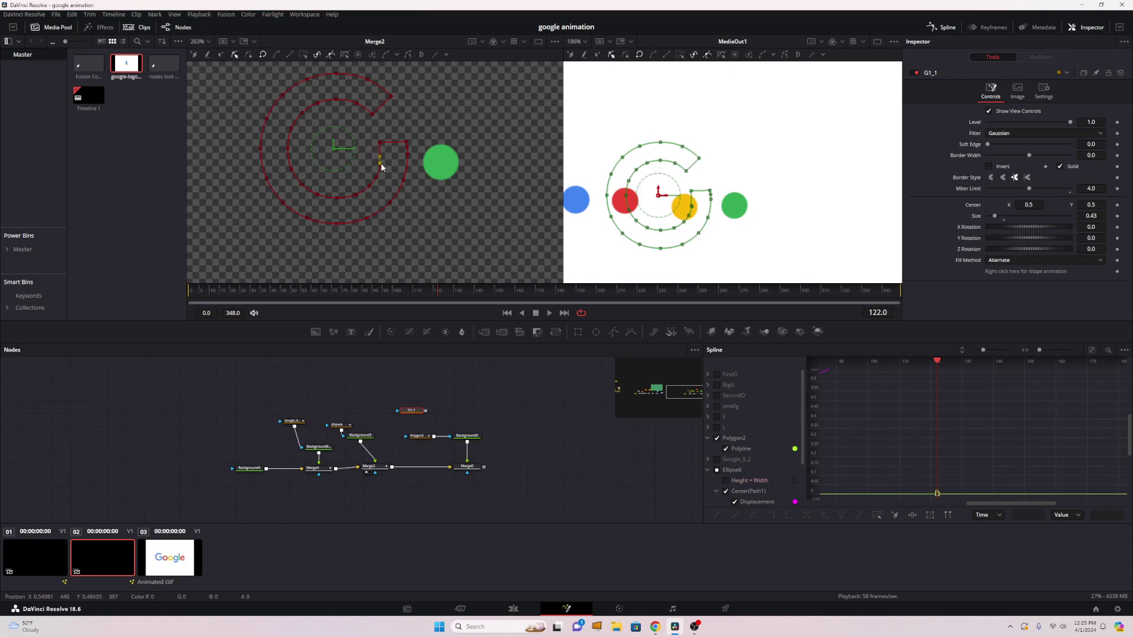
# Step: Close the G1_1 ring by moving the inner and outer ends of its upper arm down to the crossbar's upper corners
pyautogui.moveTo(372, 116); pyautogui.dragTo(379, 145)
pyautogui.moveTo(394, 98); pyautogui.dragTo(408, 139)
pyautogui.scroll(2, 406, 161)
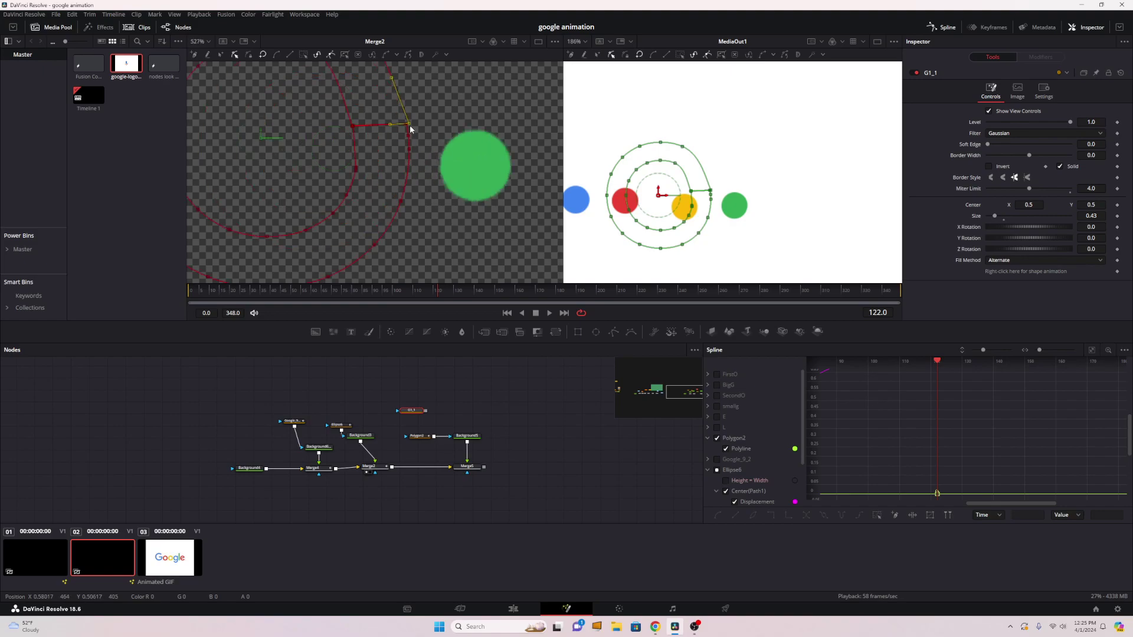
pyautogui.moveTo(410, 126); pyautogui.dragTo(407, 128)
pyautogui.scroll(-2, 367, 185)
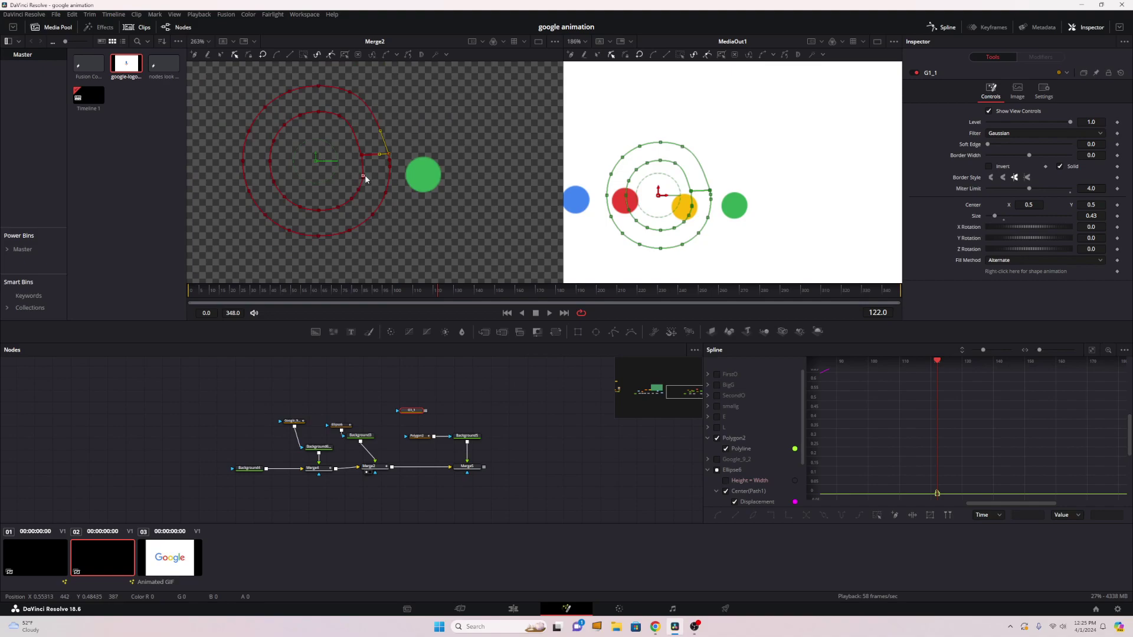
# Step: Scrub forward through the finished logo to frame 193 and compare the reshaped G1_1 outline with the coloured G
pyautogui.scroll(-2, 316, 169)
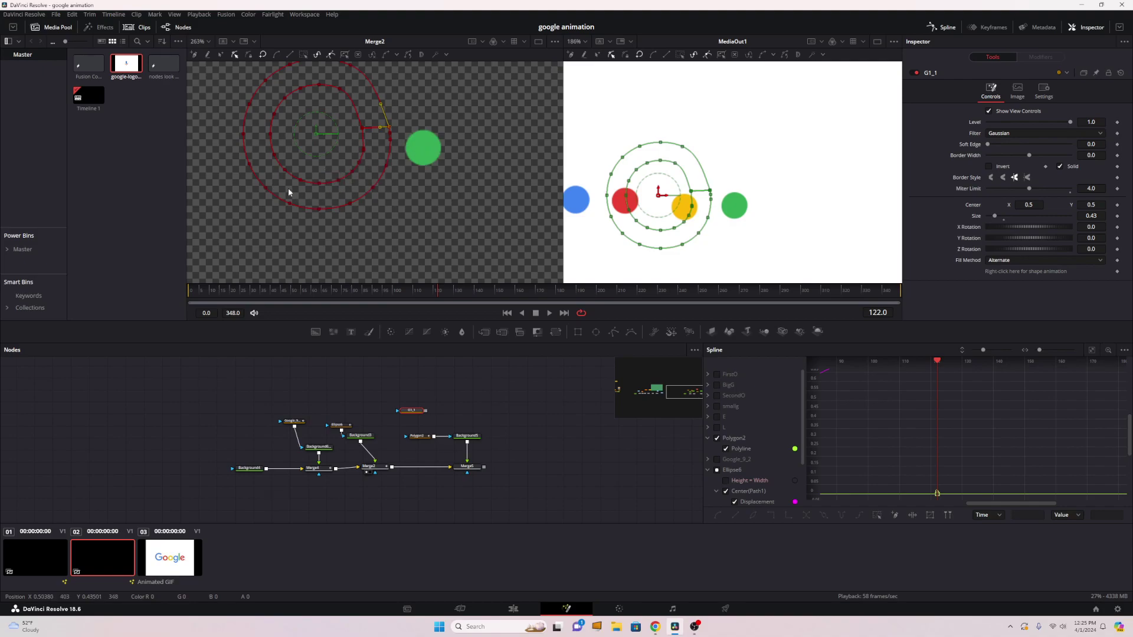
pyautogui.moveTo(438, 289); pyautogui.dragTo(529, 289)
pyautogui.scroll(5, 691, 235)
pyautogui.moveTo(691, 235); pyautogui.dragTo(747, 216)
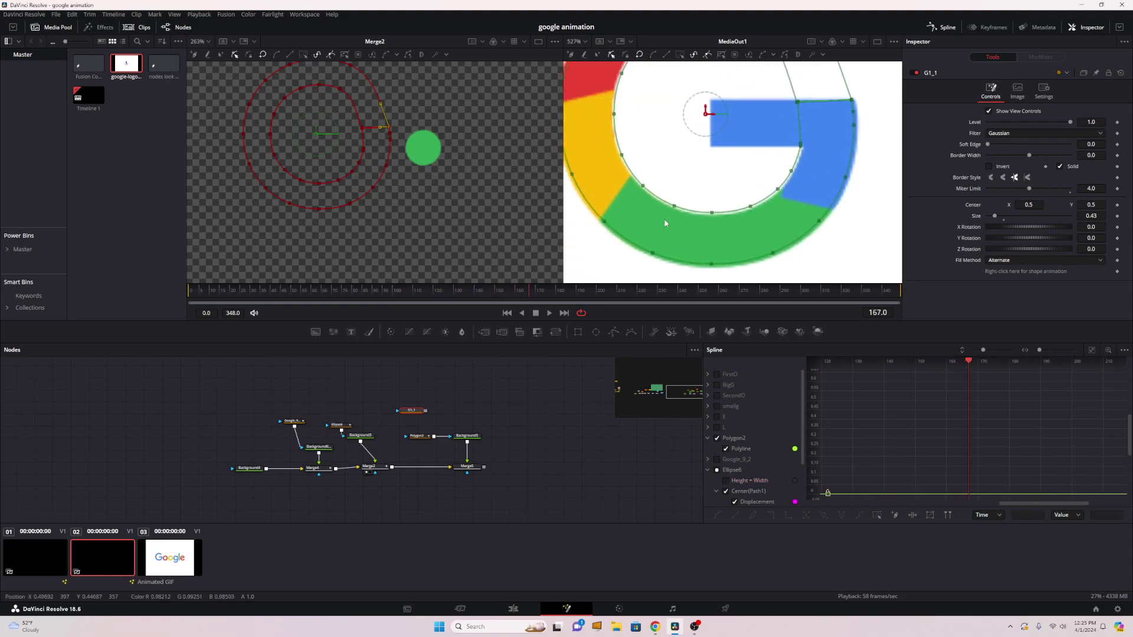
pyautogui.moveTo(544, 293); pyautogui.dragTo(581, 290)
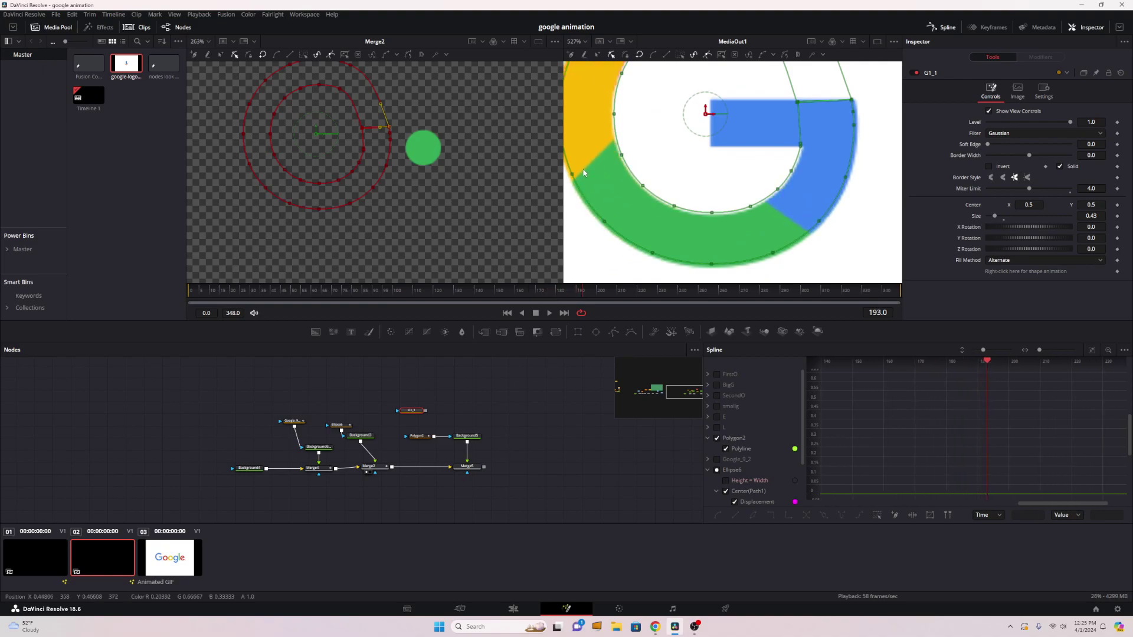
pyautogui.scroll(-3, 636, 193)
pyautogui.scroll(-1, 636, 193)
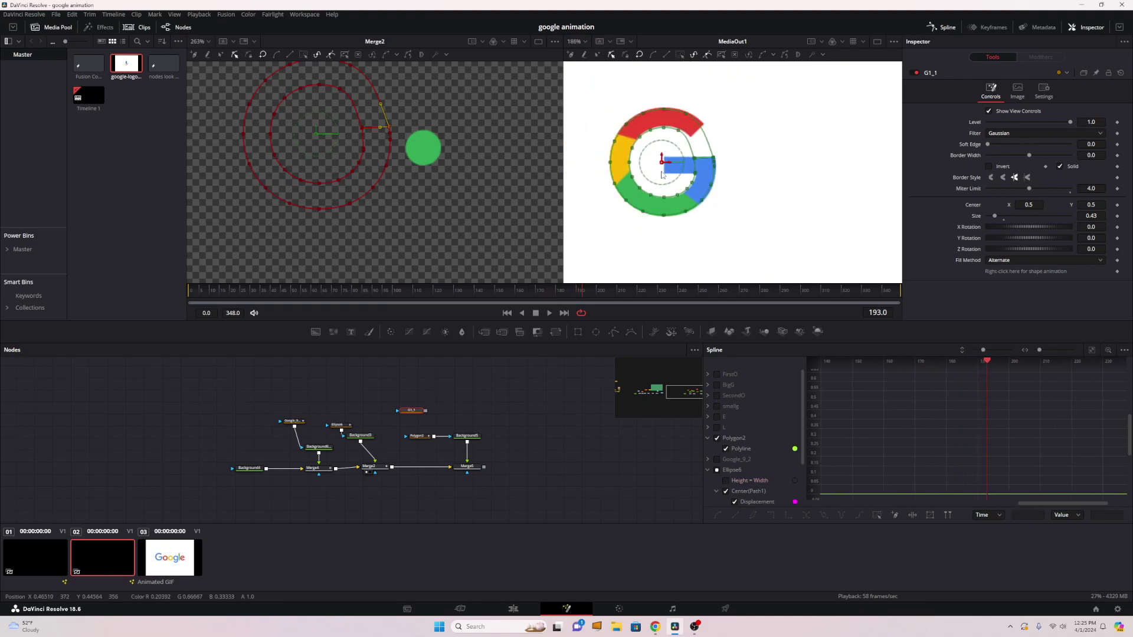
# Step: Scrub back through the G's formation and settle on frame 171, examining where its green segment lies along the outline
pyautogui.moveTo(518, 292); pyautogui.dragTo(450, 315)
pyautogui.moveTo(500, 313)
pyautogui.mouseDown()
pyautogui.moveTo(511, 313)
pyautogui.moveTo(483, 312)
pyautogui.mouseUp()
pyautogui.scroll(2, 690, 174)
pyautogui.moveTo(690, 174); pyautogui.dragTo(741, 232)
pyautogui.moveTo(484, 303); pyautogui.dragTo(537, 292)
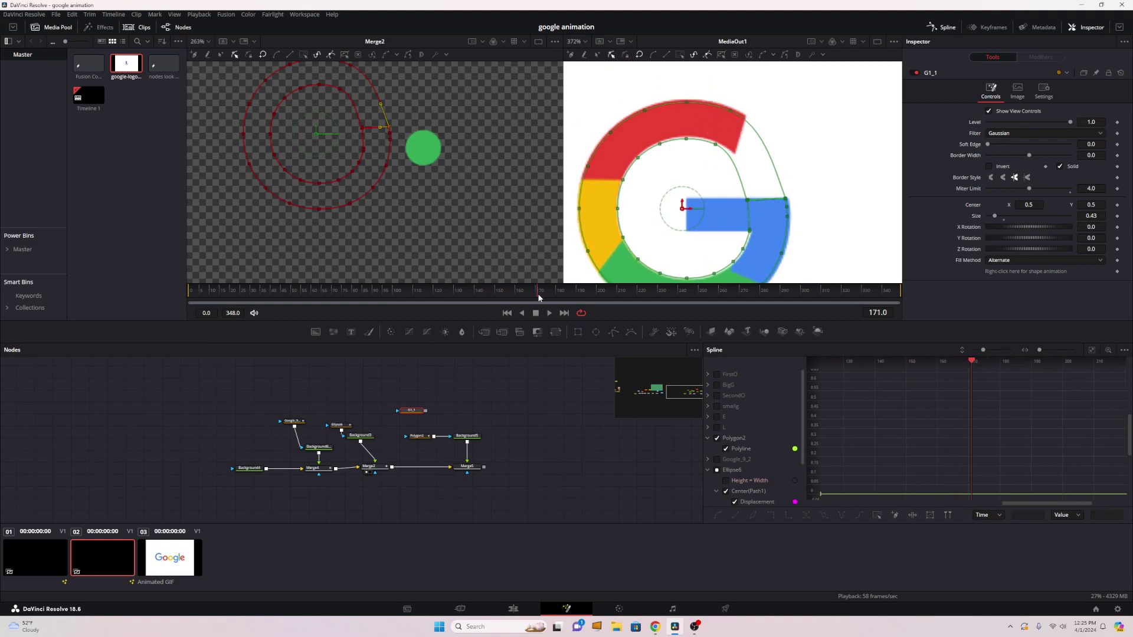
pyautogui.scroll(-3, 682, 222)
pyautogui.scroll(3, 682, 220)
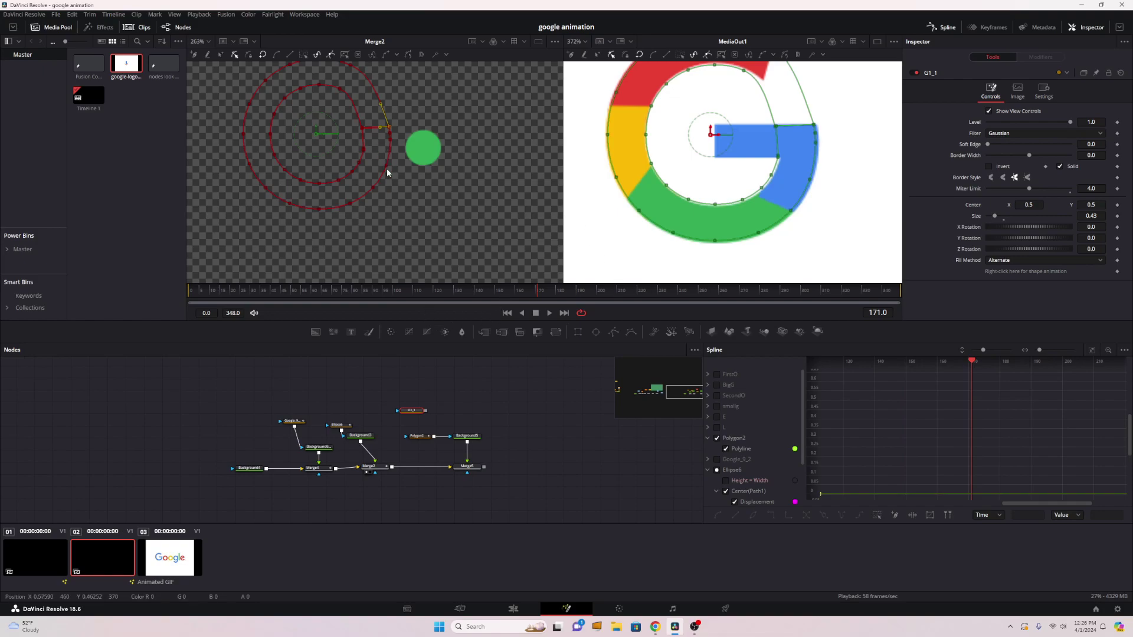
# Step: Select G1_1 and Polygon2 together so both shapes are displayed in the viewers at frame 171
pyautogui.click(418, 436)
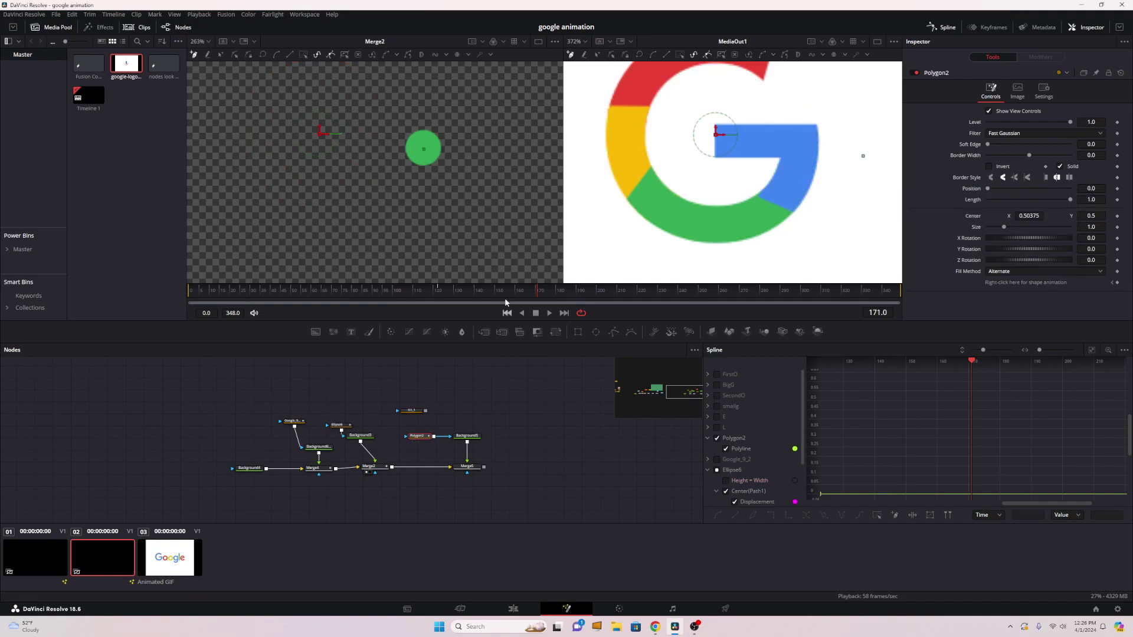
pyautogui.click(413, 411)
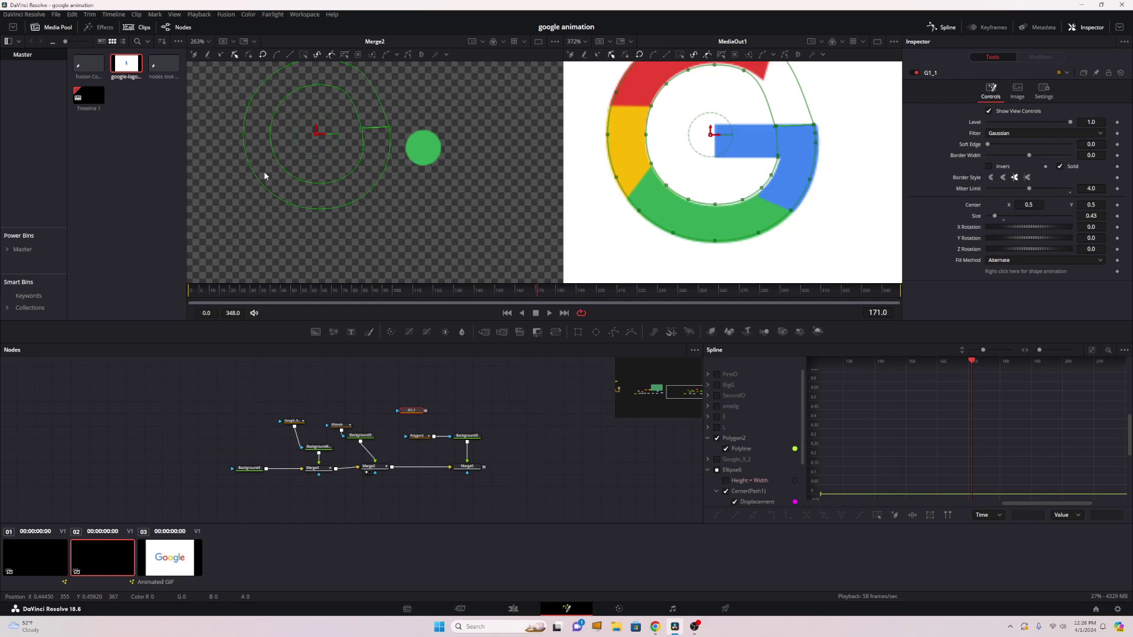
pyautogui.keyDown('ctrl'); pyautogui.click(417, 436); pyautogui.keyUp('ctrl')
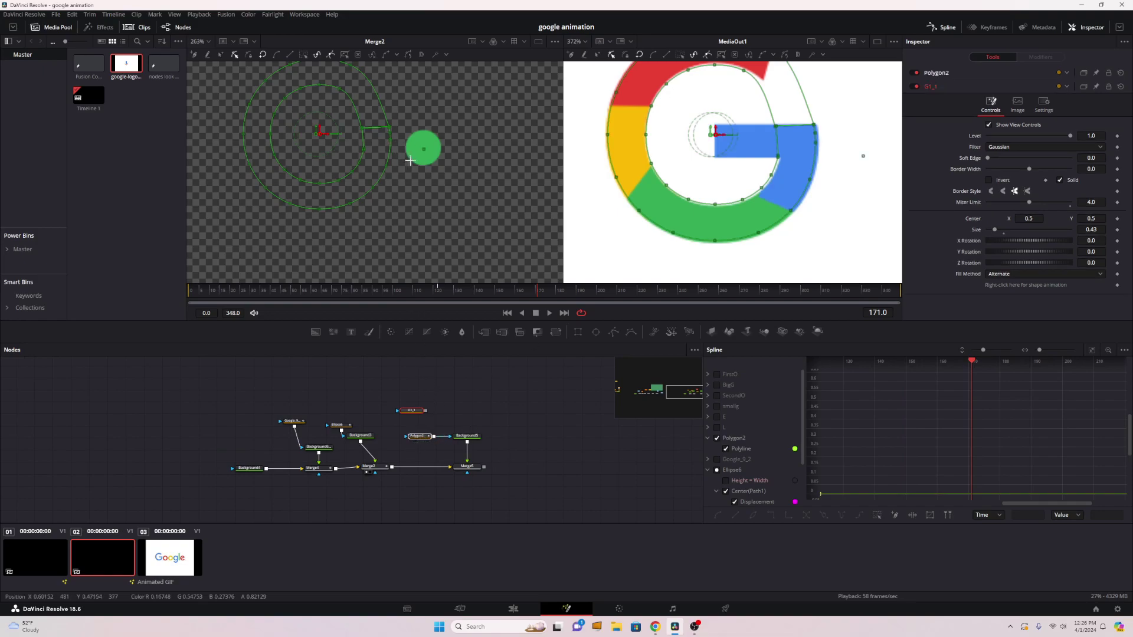
# Step: At frame 135, plot Polygon2's open path from the green circle around the G's ring to just past one full turn
pyautogui.click(403, 181)
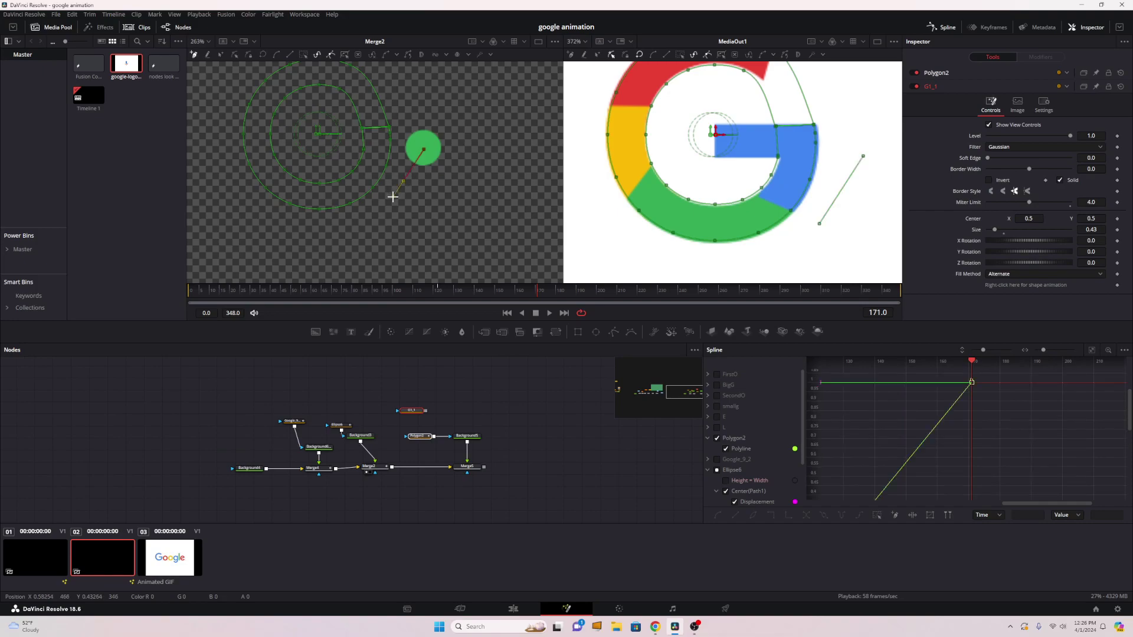
pyautogui.hotkey('ctrl', 'z')
pyautogui.moveTo(463, 291)
pyautogui.mouseDown()
pyautogui.moveTo(434, 291)
pyautogui.moveTo(463, 290)
pyautogui.mouseUp()
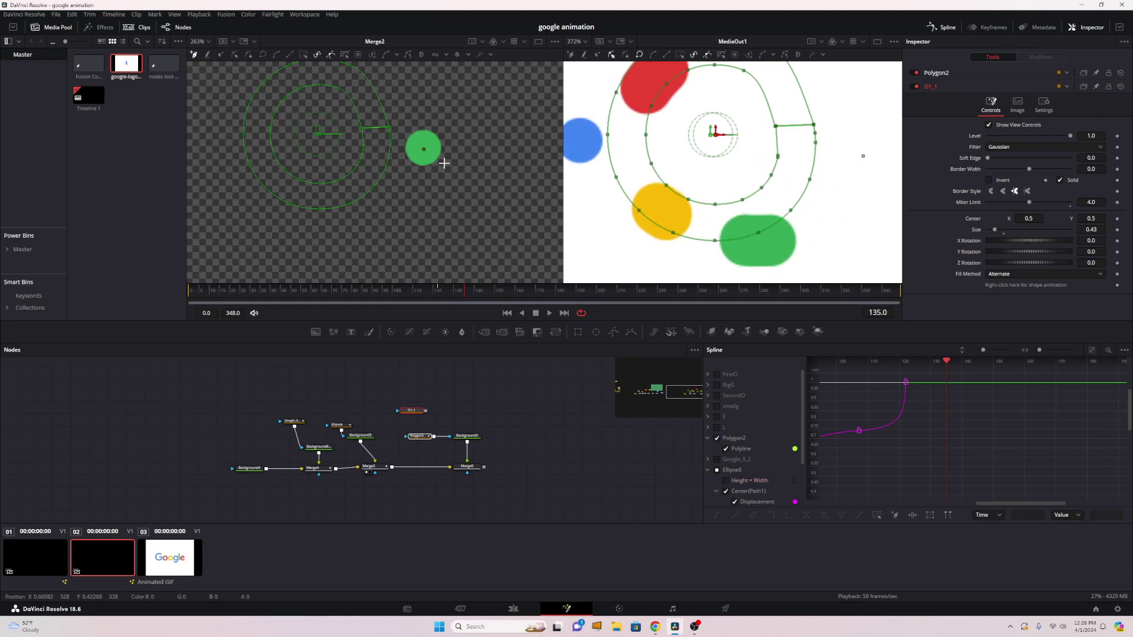
pyautogui.click(390, 194)
pyautogui.click(292, 191)
pyautogui.click(257, 122)
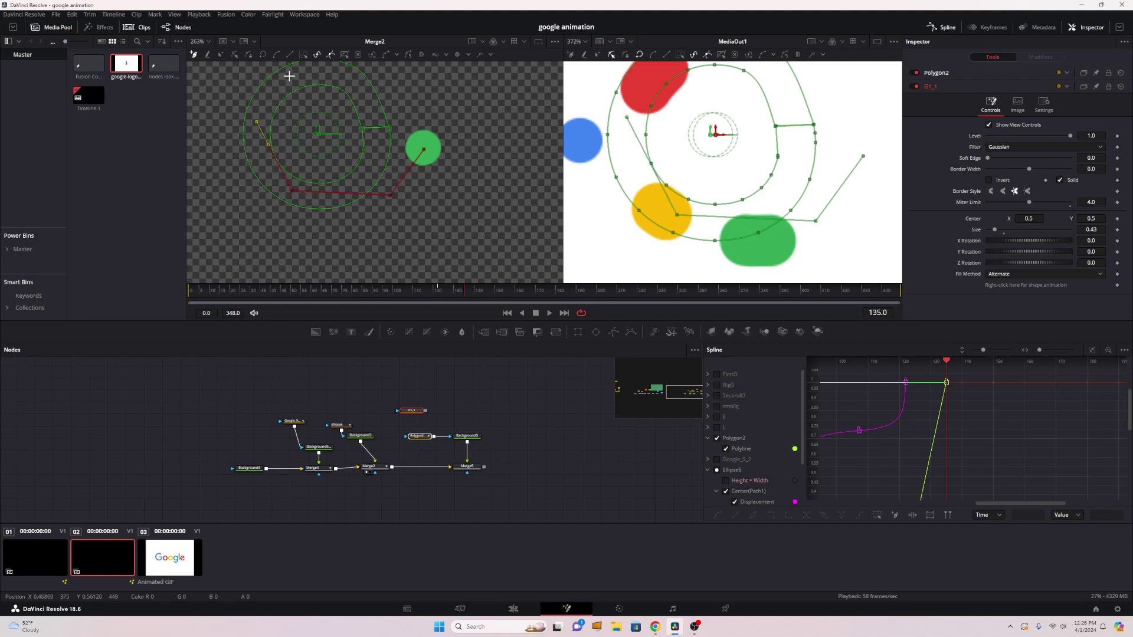
pyautogui.click(294, 76)
pyautogui.click(345, 79)
pyautogui.click(374, 143)
pyautogui.click(358, 182)
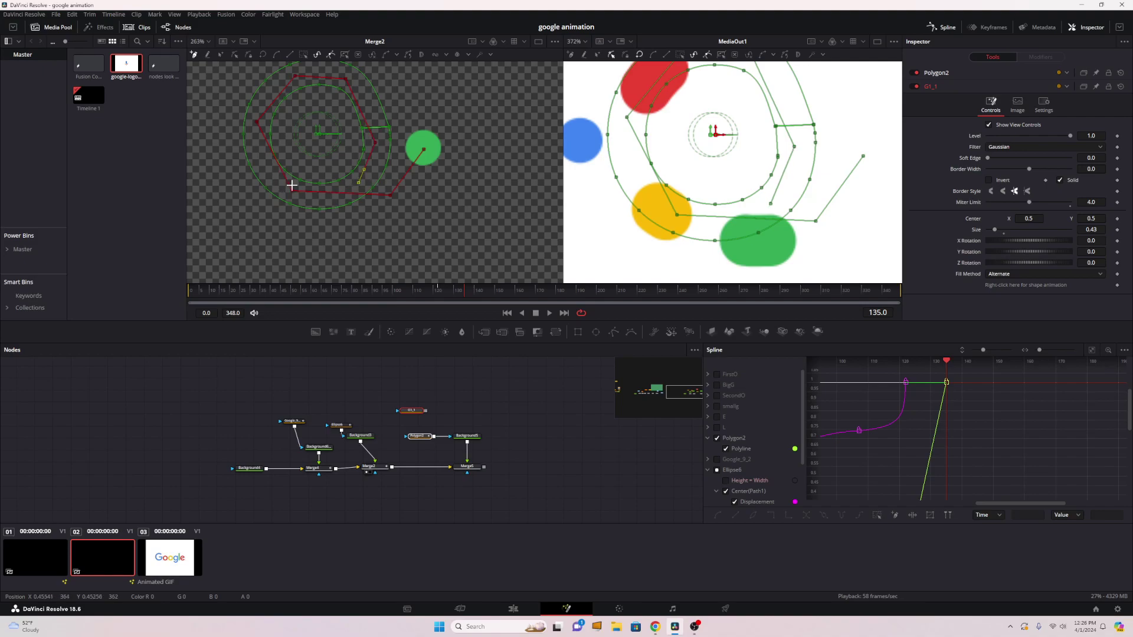
pyautogui.click(319, 196)
pyautogui.click(261, 164)
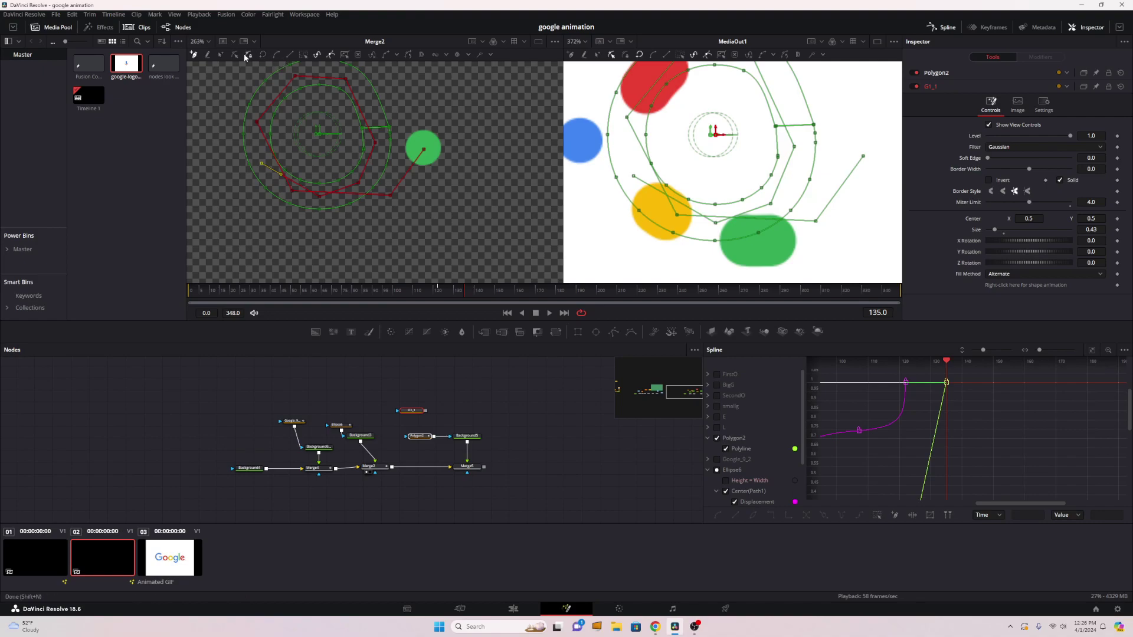
# Step: Smooth Polygon2's path points at frame 135 and nudge its lower points to even out the curve
pyautogui.click(274, 55)
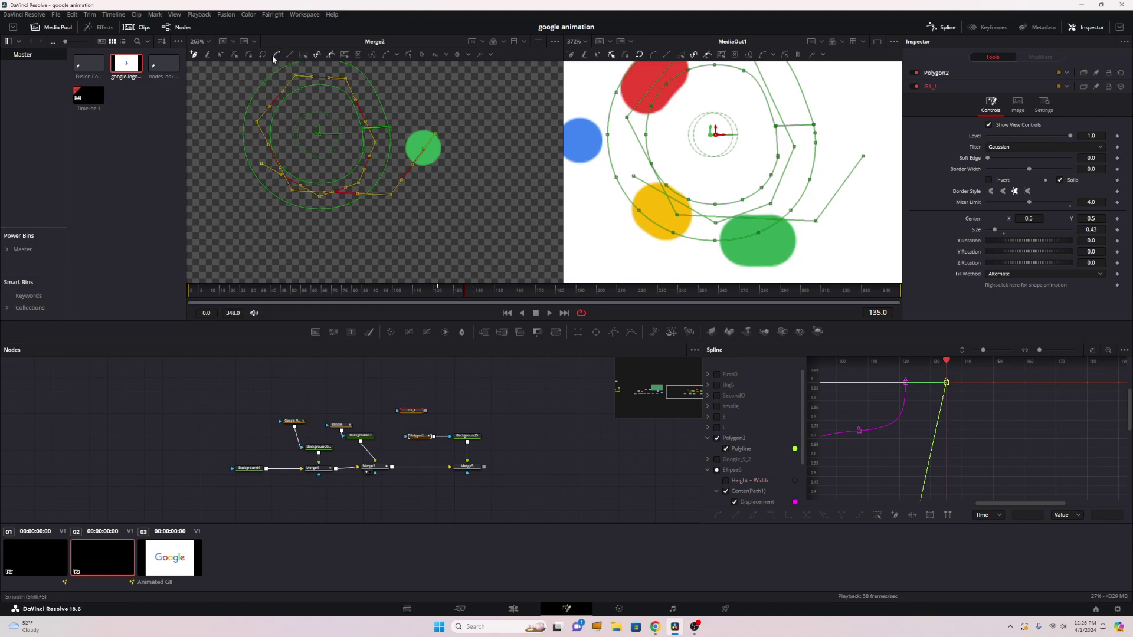
pyautogui.scroll(2, 360, 182)
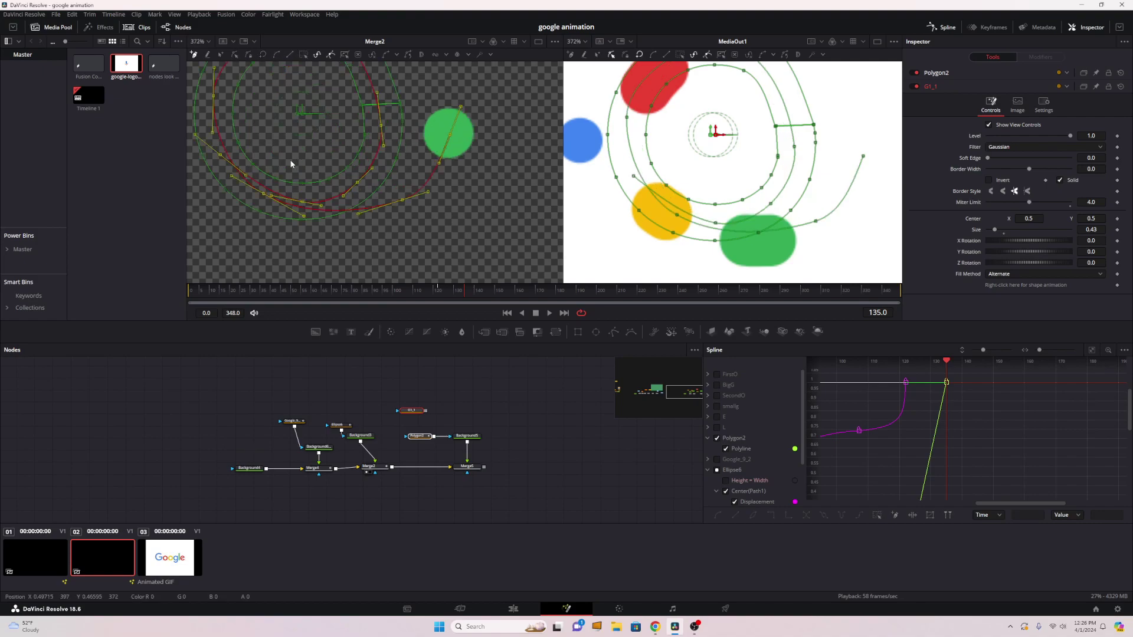
pyautogui.moveTo(245, 177); pyautogui.dragTo(244, 180)
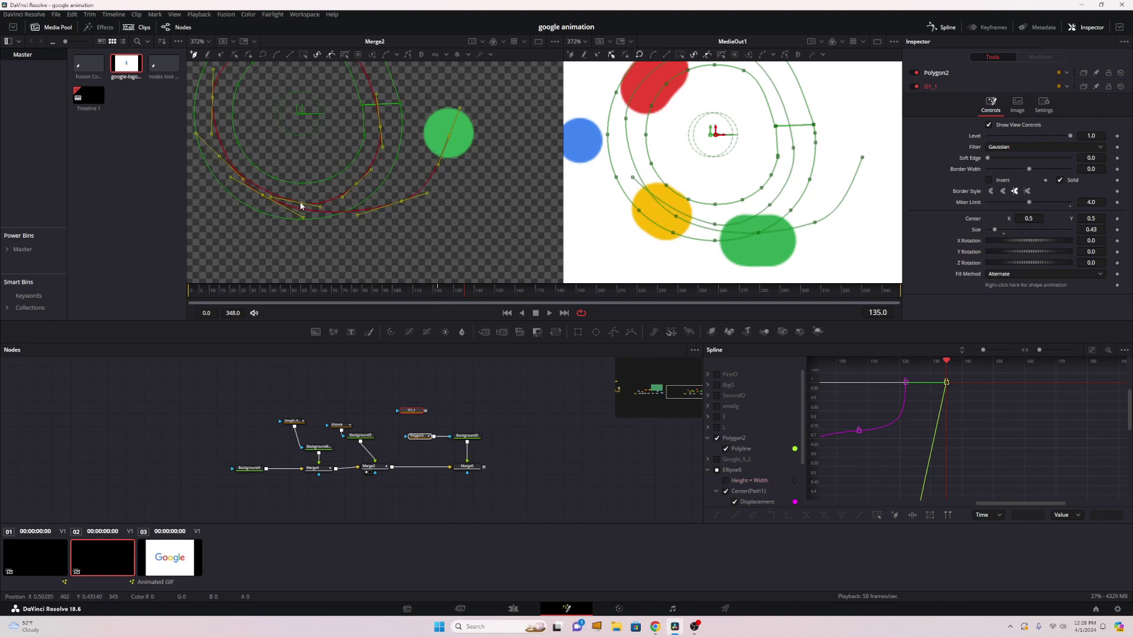
pyautogui.click(221, 54)
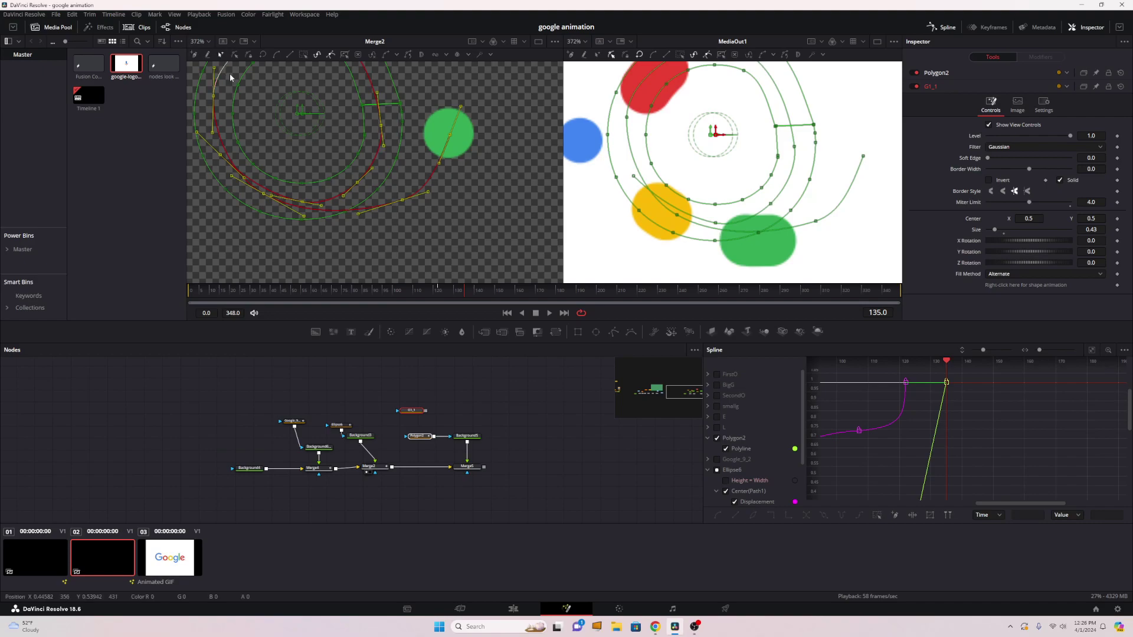
pyautogui.click(303, 201)
pyautogui.click(302, 205)
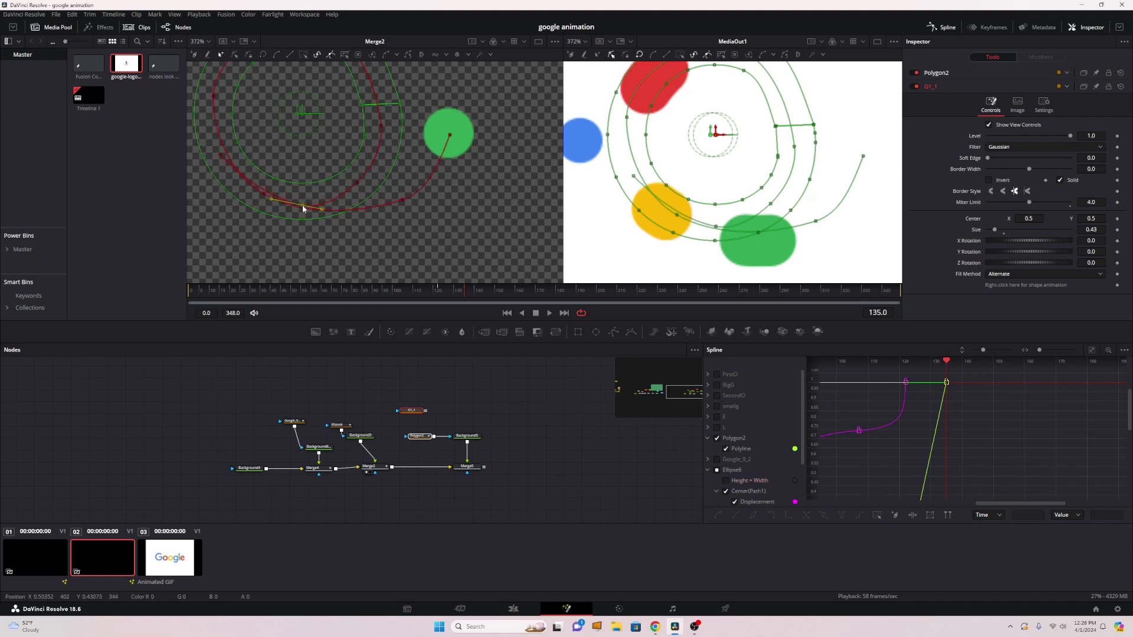
pyautogui.scroll(-2, 390, 168)
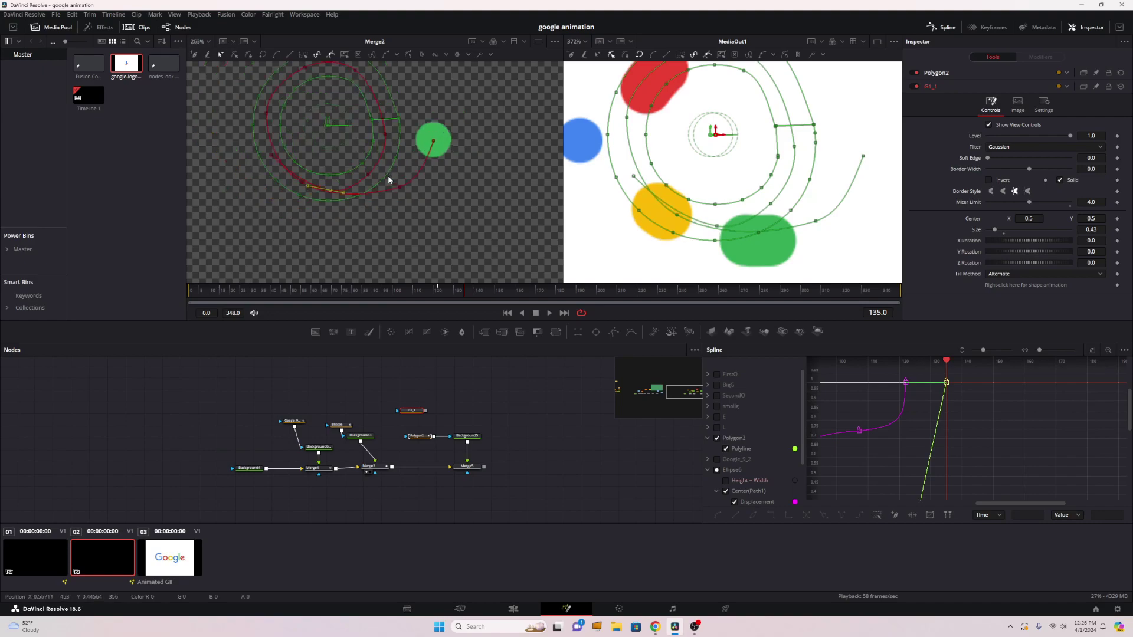
pyautogui.moveTo(396, 189); pyautogui.dragTo(435, 211)
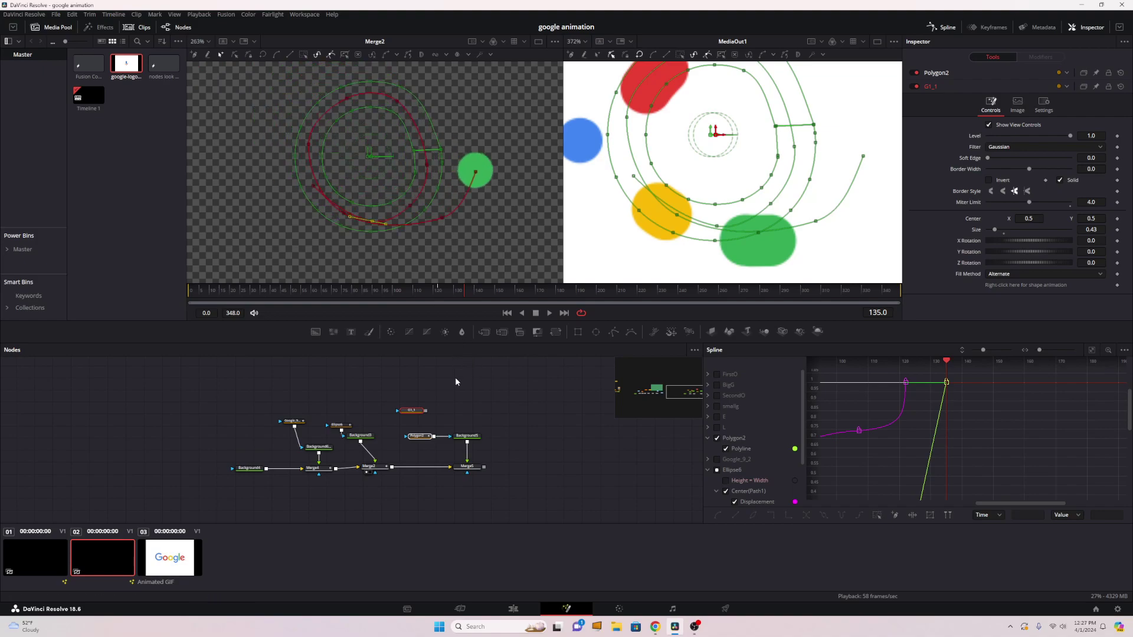
# Step: Move the Polygon2 node above Background5 and display Merge5 in the first viewer at frame 122
pyautogui.moveTo(419, 436); pyautogui.dragTo(456, 416)
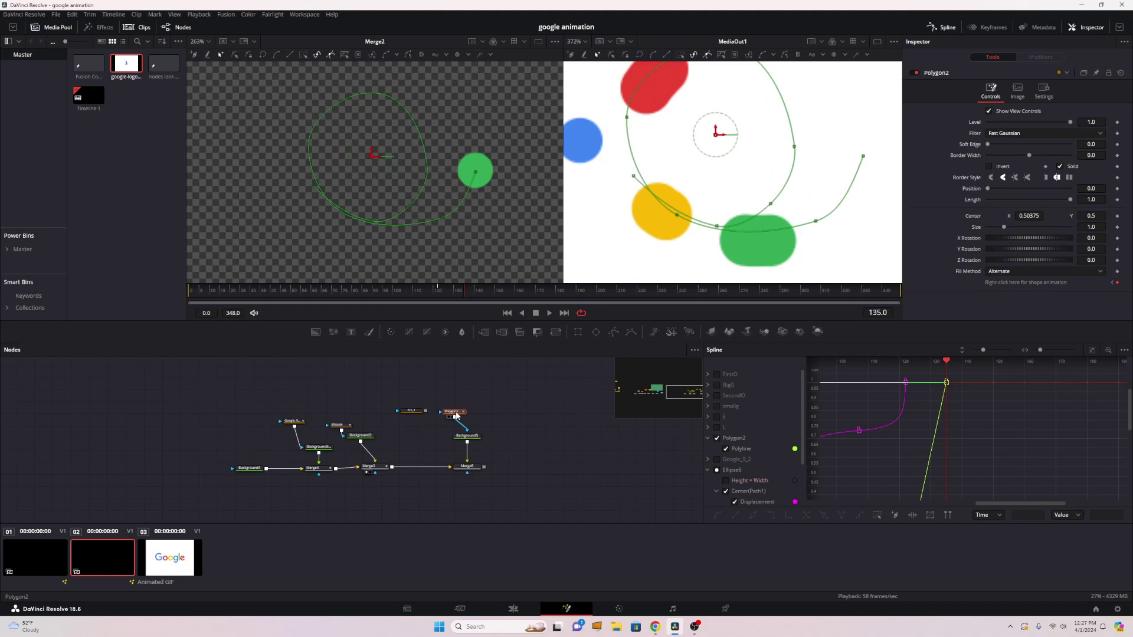
pyautogui.moveTo(427, 289); pyautogui.dragTo(439, 295)
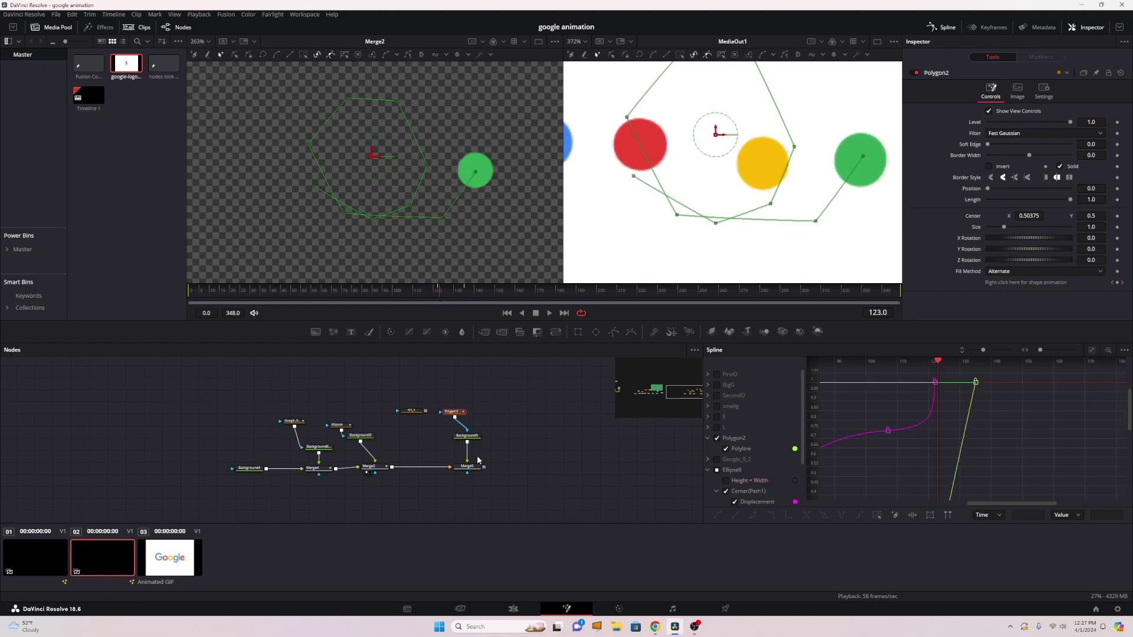
pyautogui.click(459, 473)
pyautogui.moveTo(421, 291); pyautogui.dragTo(438, 293)
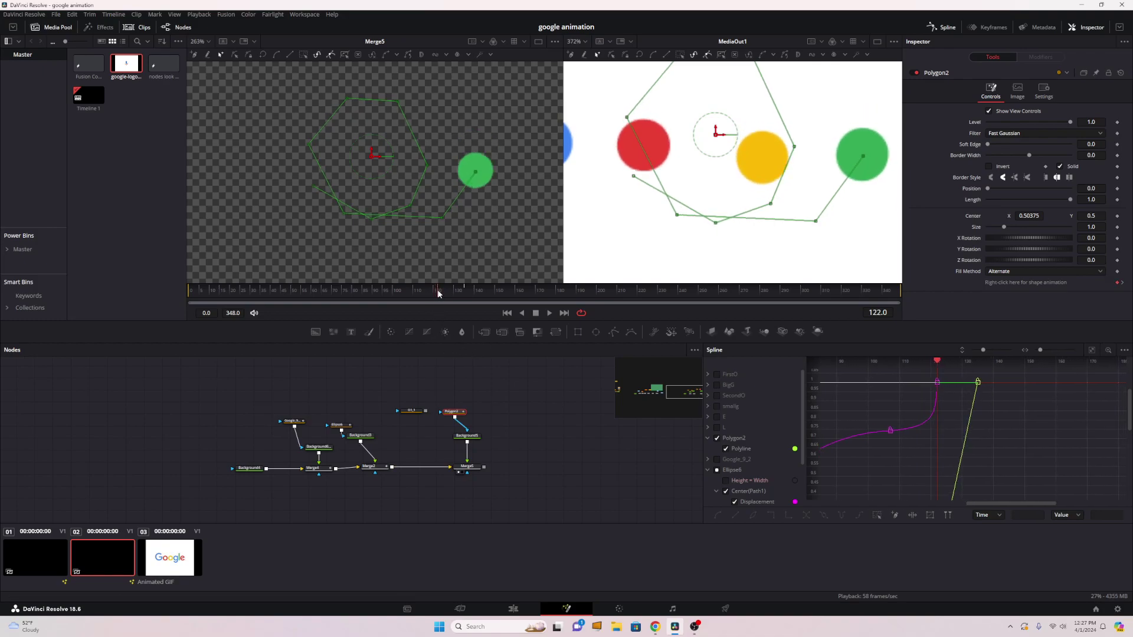
# Step: Lower Merge2's Blend to 0.626 at frame 122 so the original green circle is semi-transparent
pyautogui.click(367, 467)
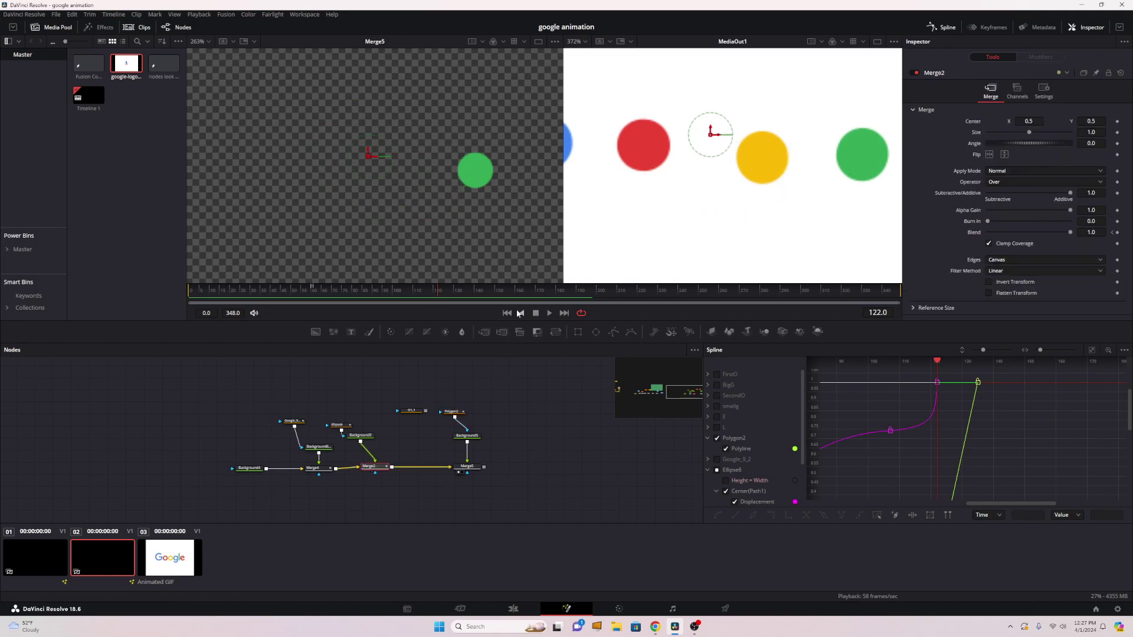
pyautogui.press('Left')
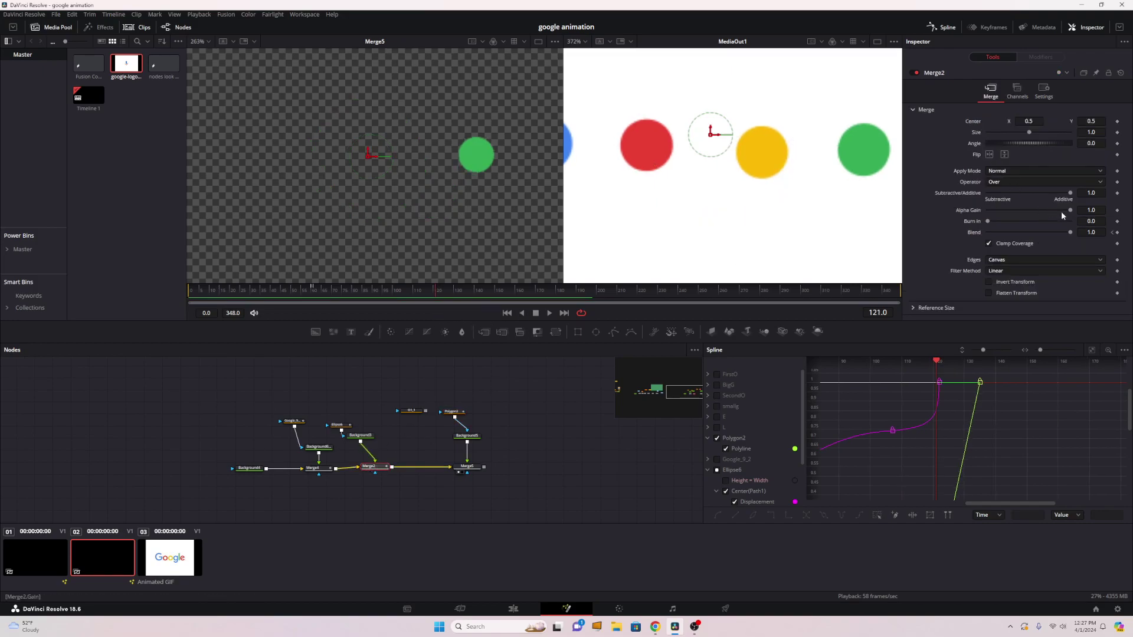
pyautogui.press('Right')
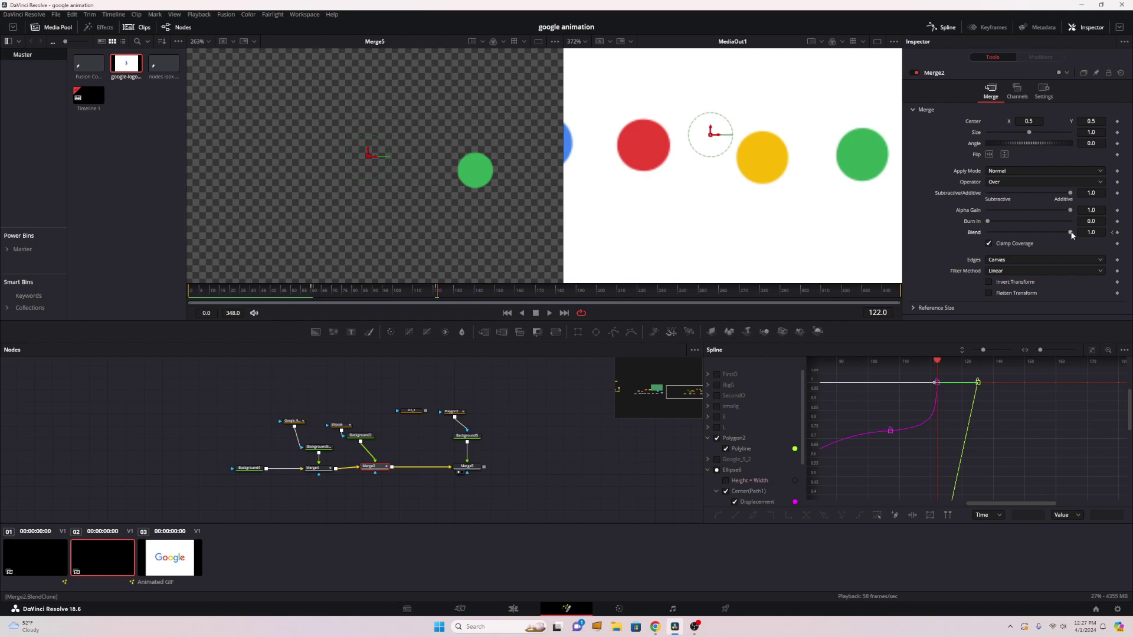
pyautogui.moveTo(1071, 235); pyautogui.dragTo(1039, 232)
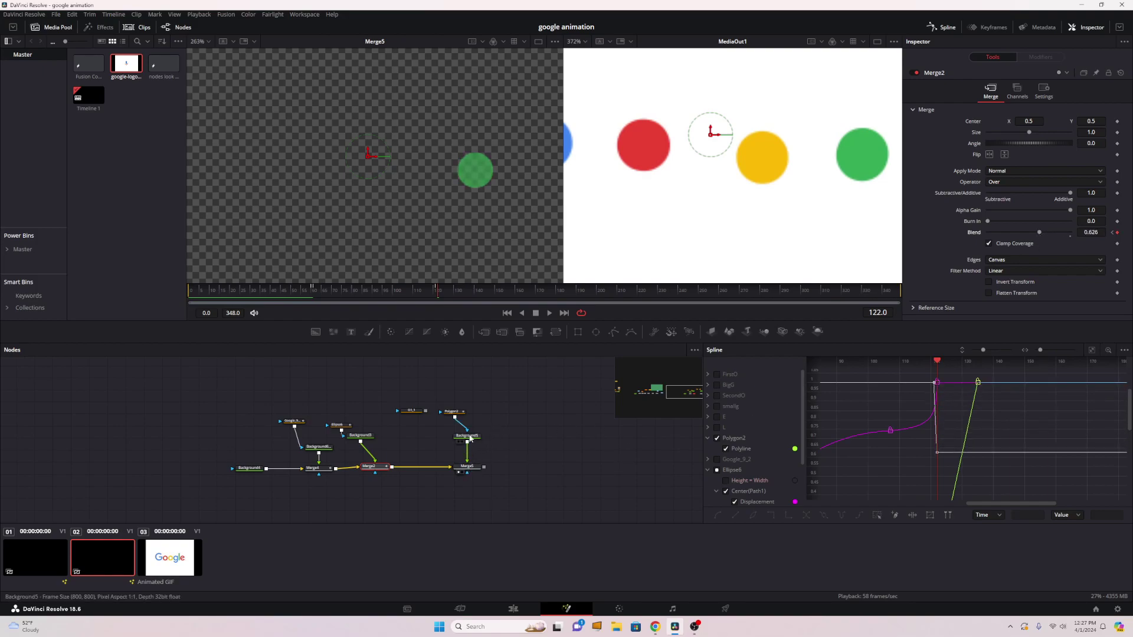
# Step: Keyframe Merge5's Blend to 0 at frame 121 and 1.0 at frame 122
pyautogui.click(467, 466)
pyautogui.press('Left')
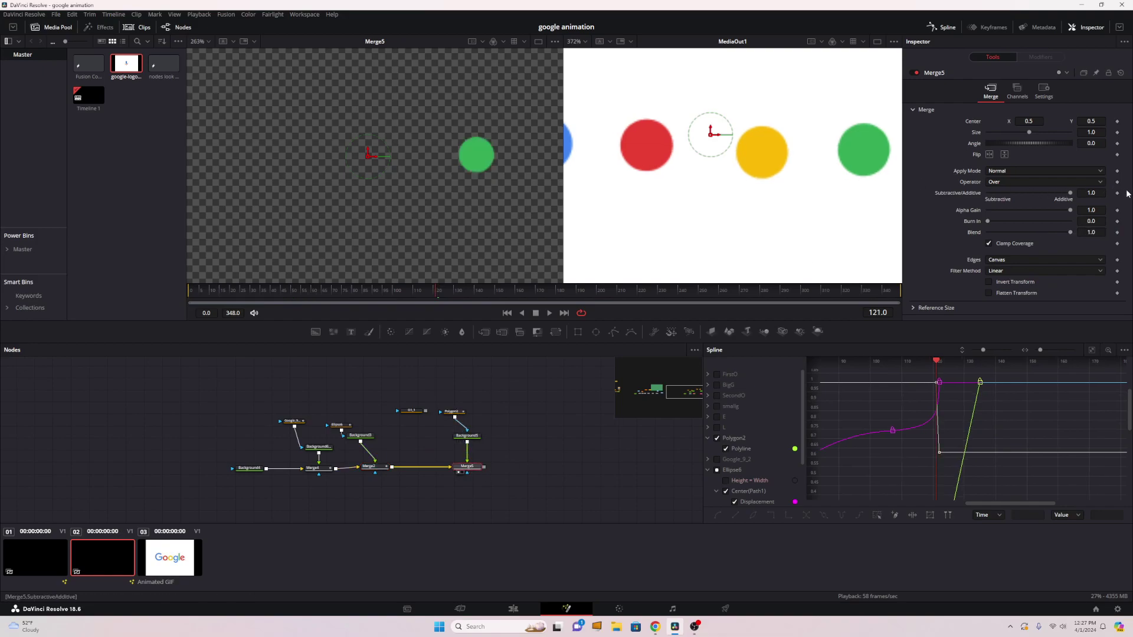
pyautogui.click(1117, 232)
pyautogui.moveTo(1071, 232)
pyautogui.mouseDown()
pyautogui.moveTo(933, 227)
pyautogui.moveTo(1070, 232)
pyautogui.mouseUp()
pyautogui.press('Right')
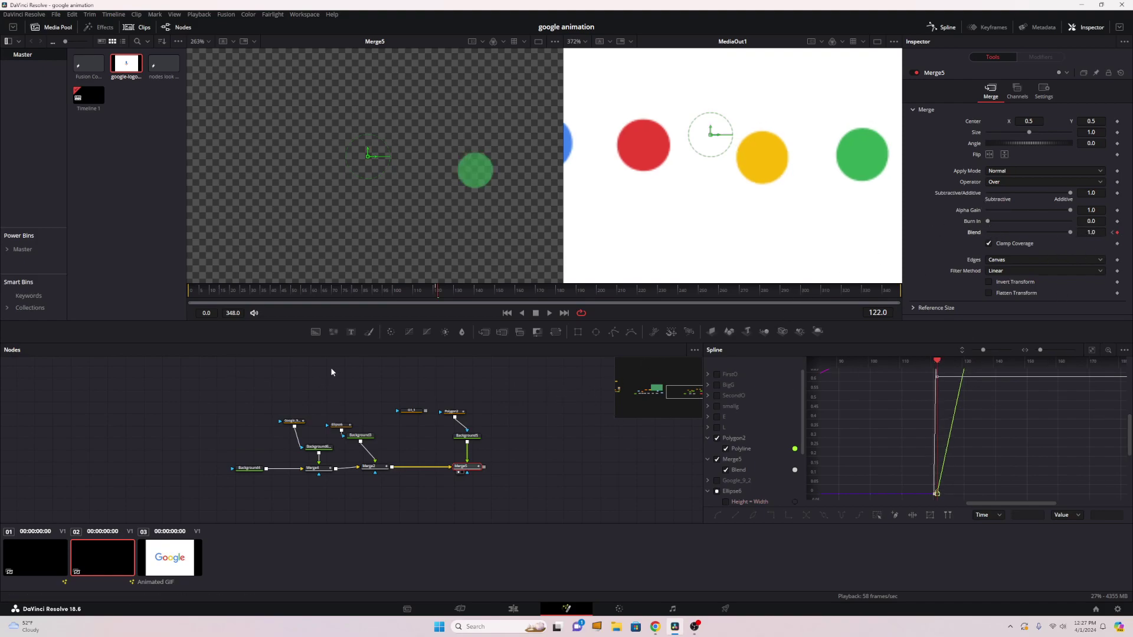
# Step: Set Polygon2's Border Width to 0.0395 and its Length to 0 to match the green circle
pyautogui.click(452, 411)
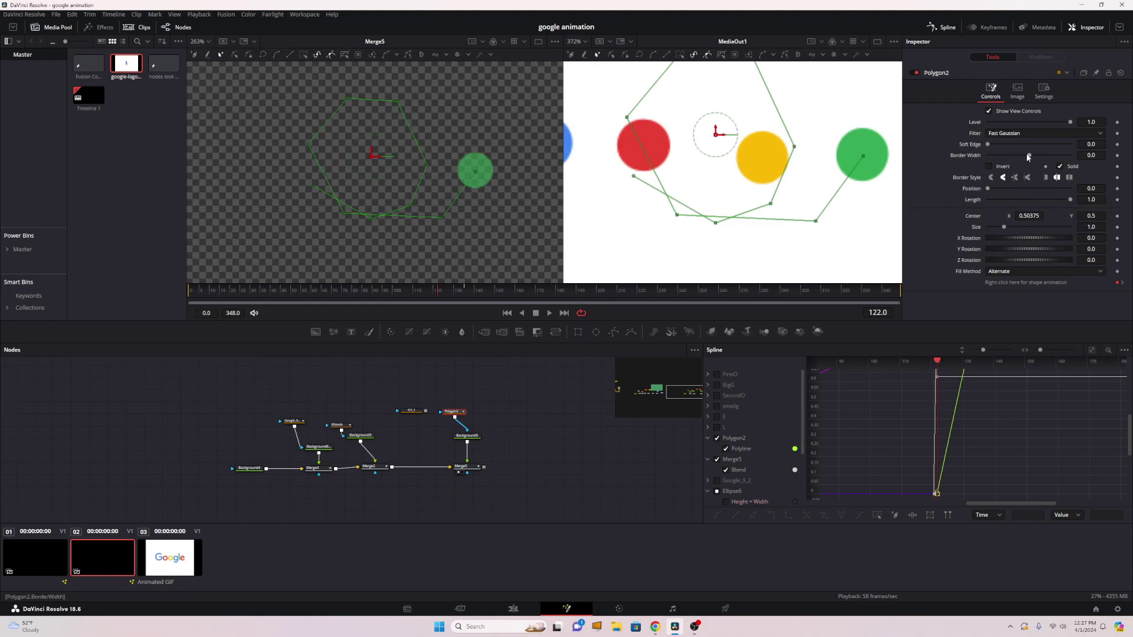
pyautogui.moveTo(1029, 156); pyautogui.dragTo(1038, 158)
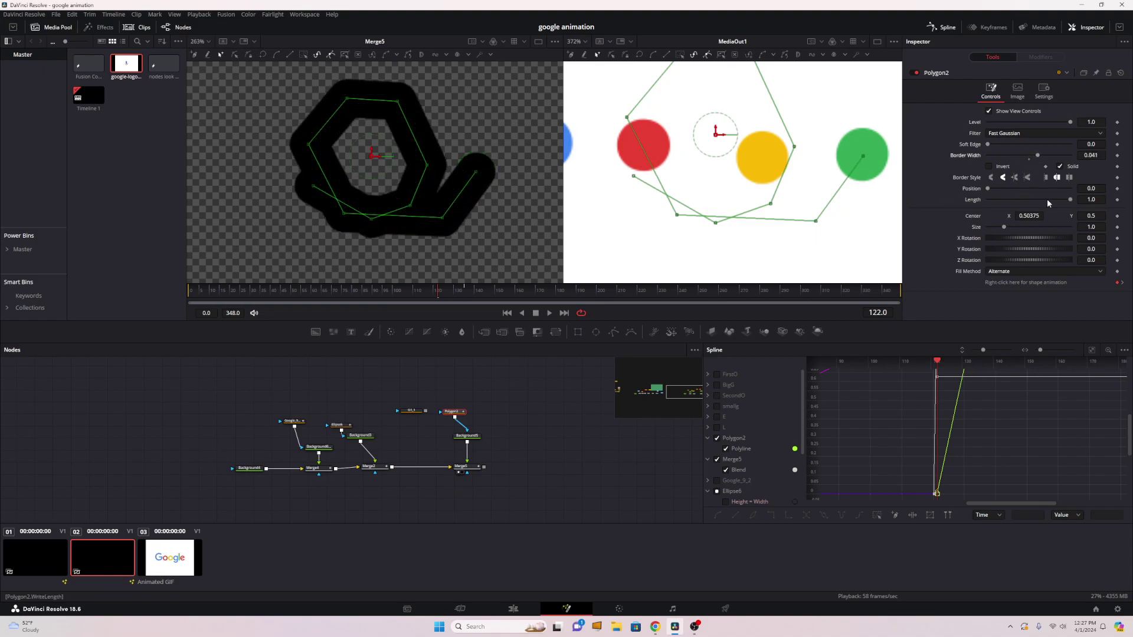
pyautogui.moveTo(1069, 202); pyautogui.dragTo(962, 198)
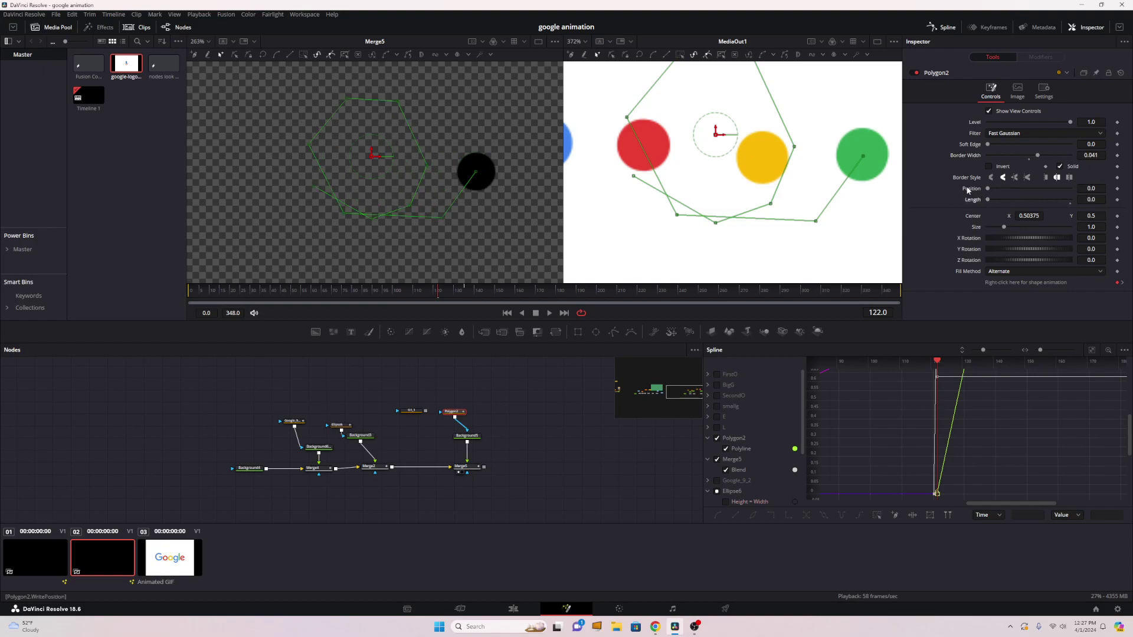
pyautogui.moveTo(1072, 123)
pyautogui.mouseDown()
pyautogui.moveTo(1025, 123)
pyautogui.moveTo(1107, 131)
pyautogui.moveTo(1025, 133)
pyautogui.moveTo(1085, 131)
pyautogui.mouseUp()
pyautogui.moveTo(1091, 155); pyautogui.dragTo(1091, 155)
# Step: Smooth all of Polygon2's path points at frame 122 and nudge the lower point to even out the curve
pyautogui.click(476, 173)
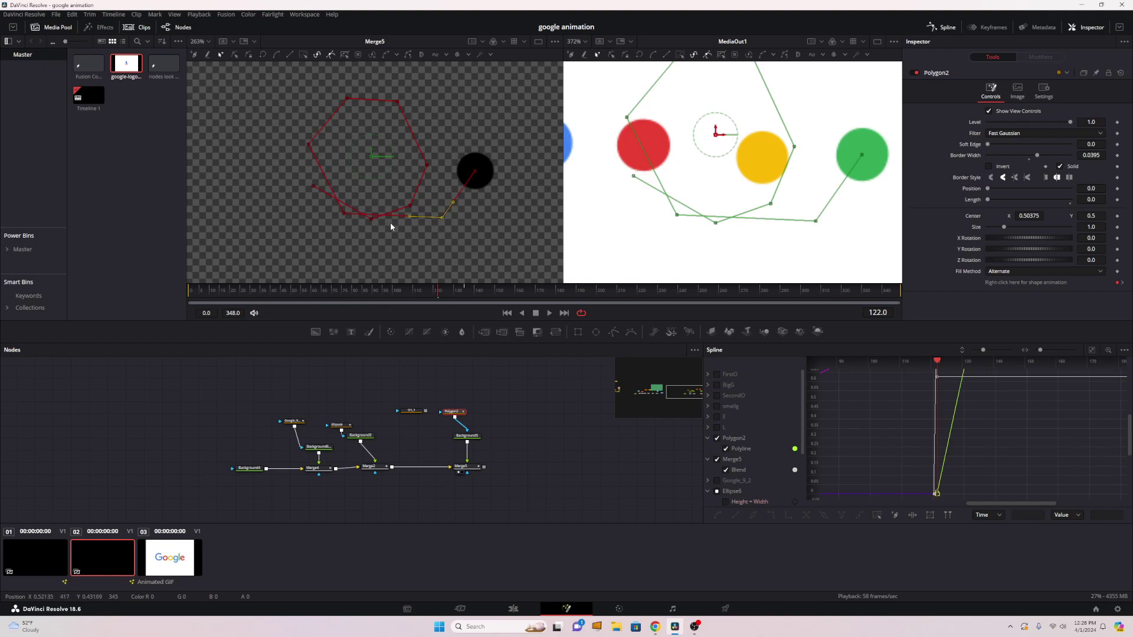
pyautogui.click(556, 372)
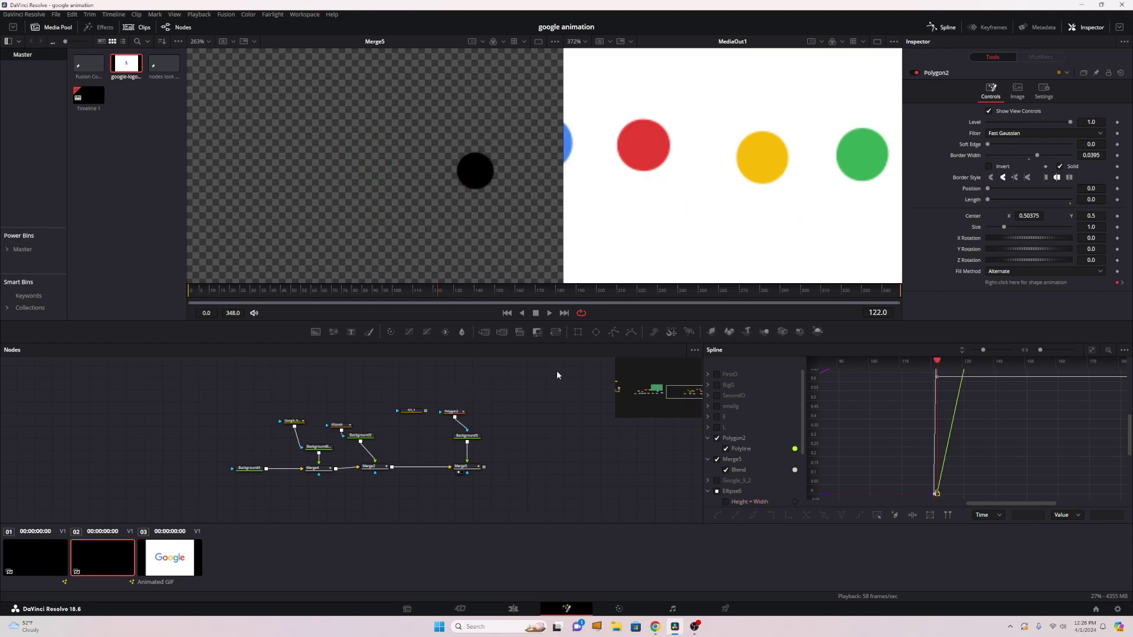
pyautogui.click(453, 413)
pyautogui.moveTo(251, 75); pyautogui.dragTo(492, 251)
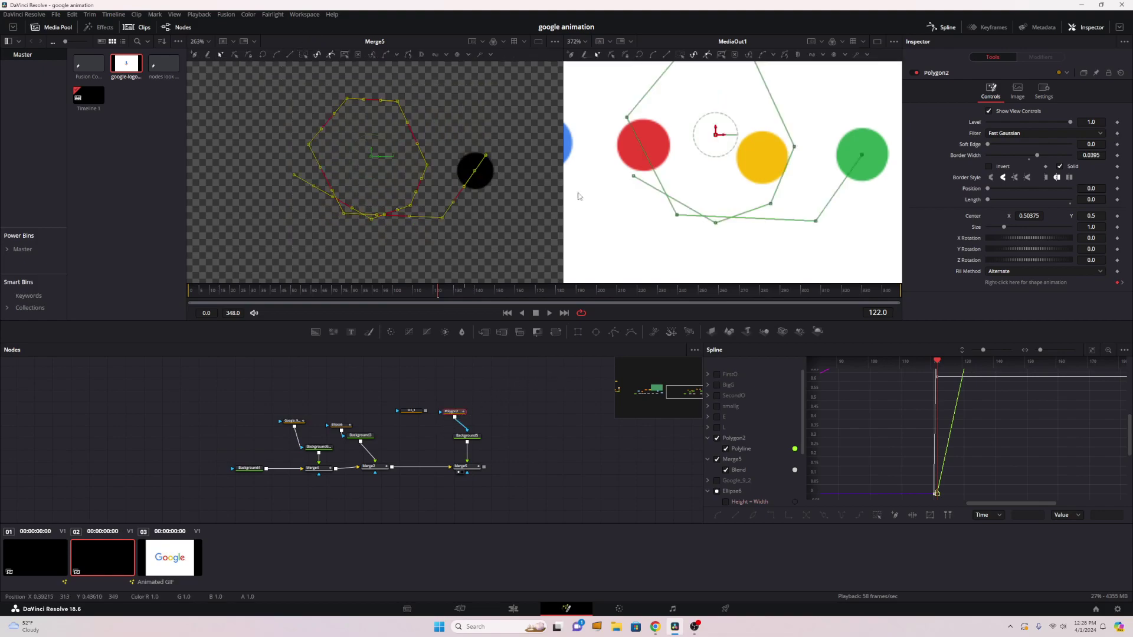
pyautogui.click(277, 56)
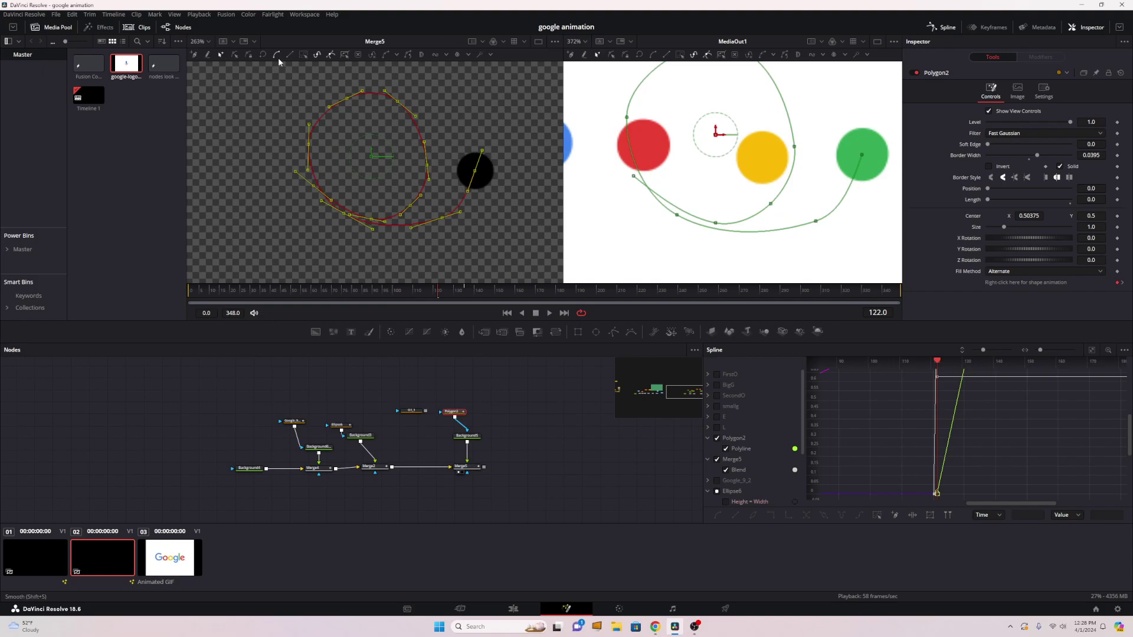
pyautogui.click(497, 205)
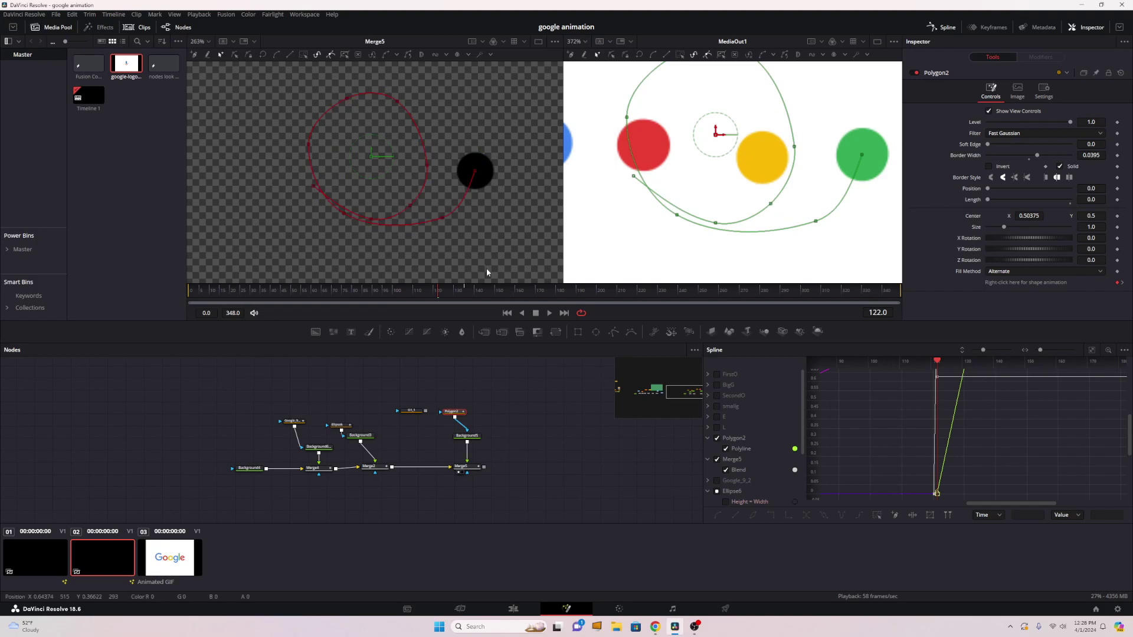
pyautogui.moveTo(372, 219); pyautogui.dragTo(371, 221)
# Step: With G1_1 and Polygon2 selected together, try out Polygon2's Position and Length values and return both to 0
pyautogui.click(411, 410)
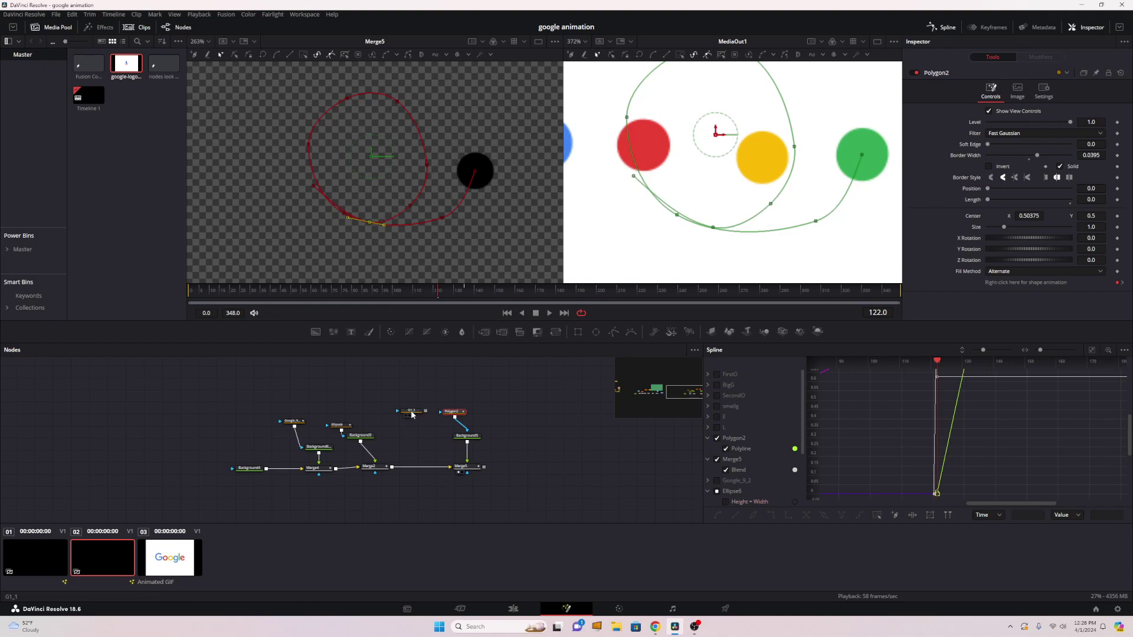
pyautogui.keyDown('ctrl'); pyautogui.click(457, 414); pyautogui.keyUp('ctrl')
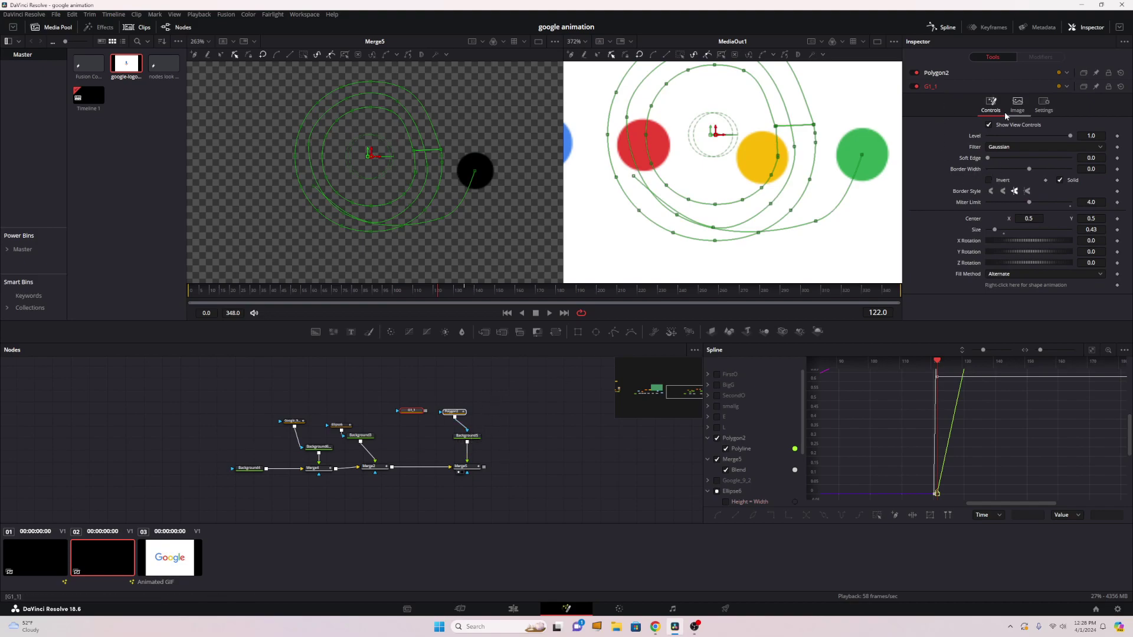
pyautogui.click(966, 73)
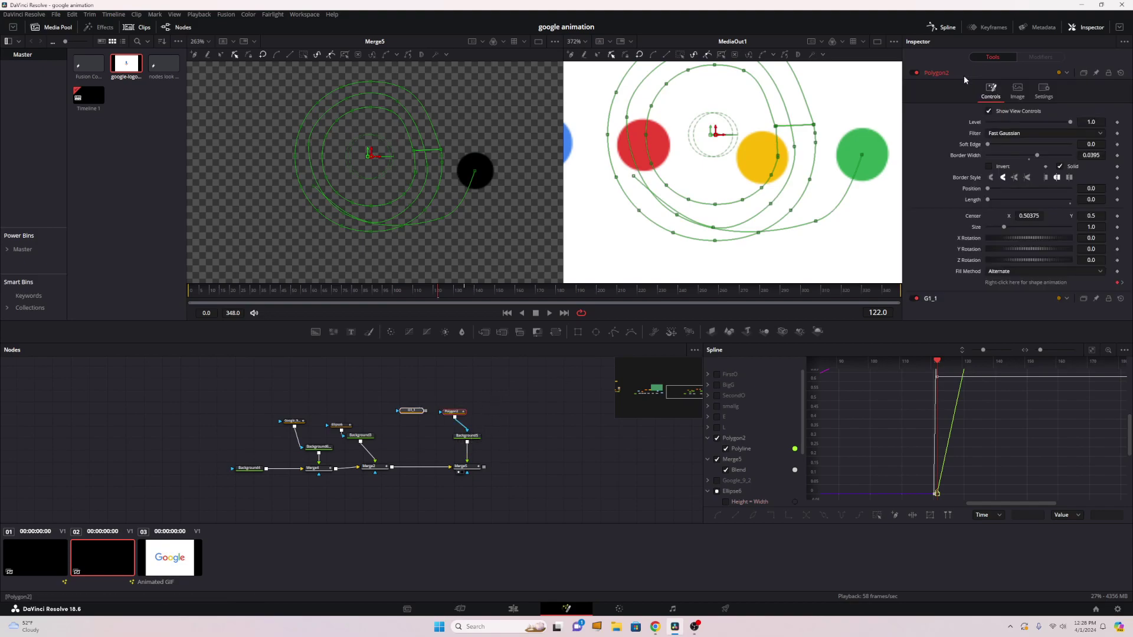
pyautogui.moveTo(987, 190)
pyautogui.mouseDown()
pyautogui.moveTo(1060, 183)
pyautogui.moveTo(992, 189)
pyautogui.moveTo(999, 201)
pyautogui.moveTo(995, 191)
pyautogui.moveTo(1028, 185)
pyautogui.moveTo(944, 198)
pyautogui.moveTo(1017, 185)
pyautogui.moveTo(968, 198)
pyautogui.mouseUp()
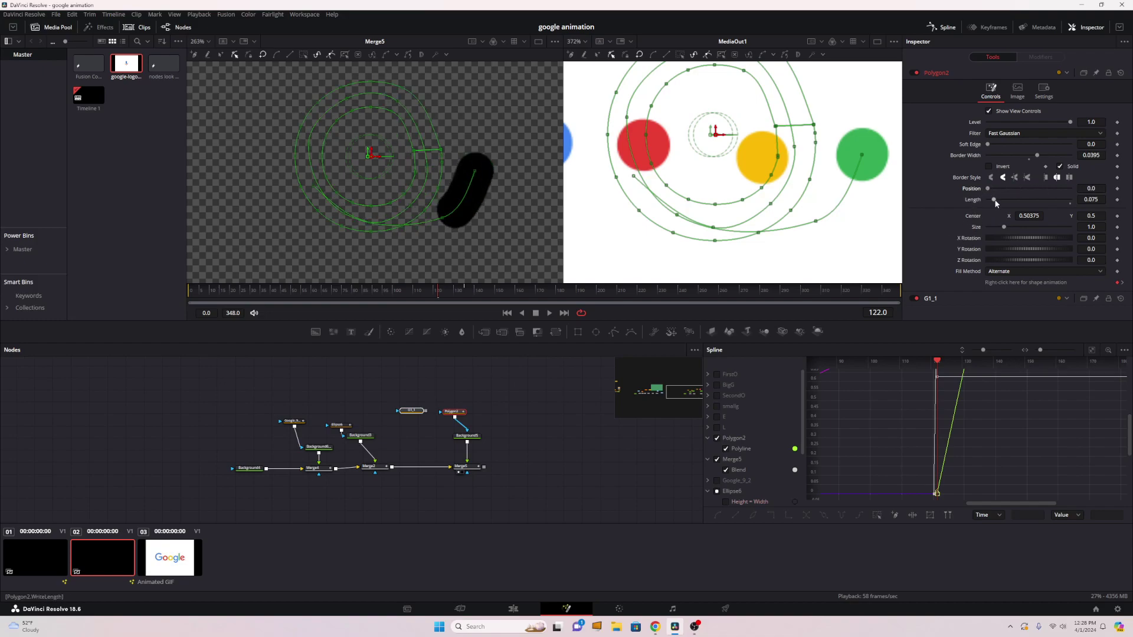
pyautogui.moveTo(995, 203); pyautogui.dragTo(985, 200)
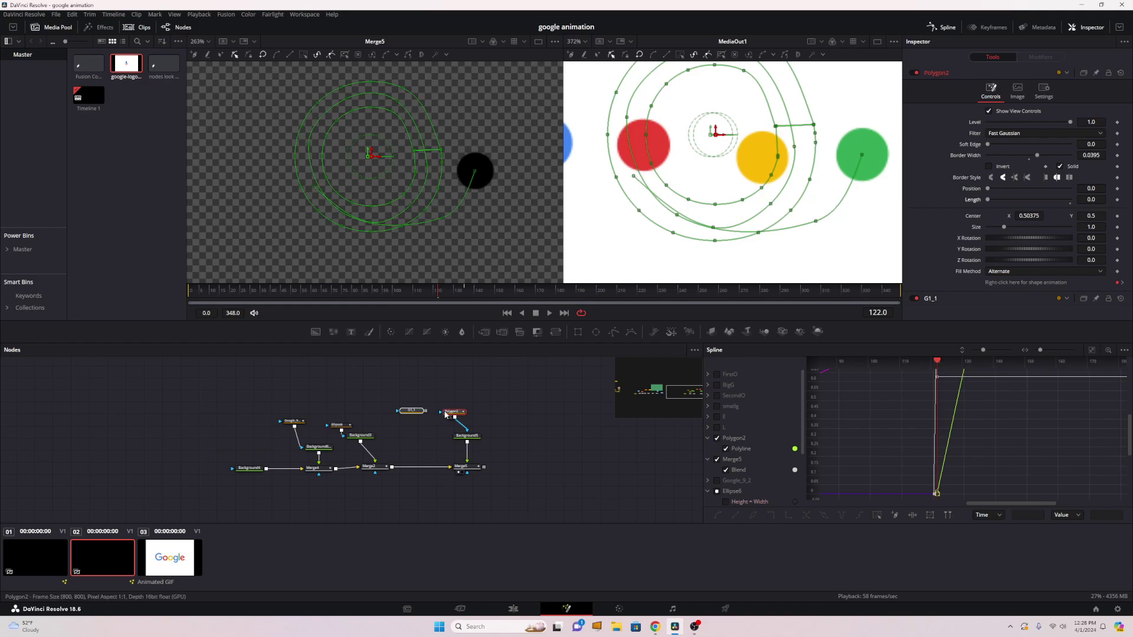
pyautogui.click(463, 466)
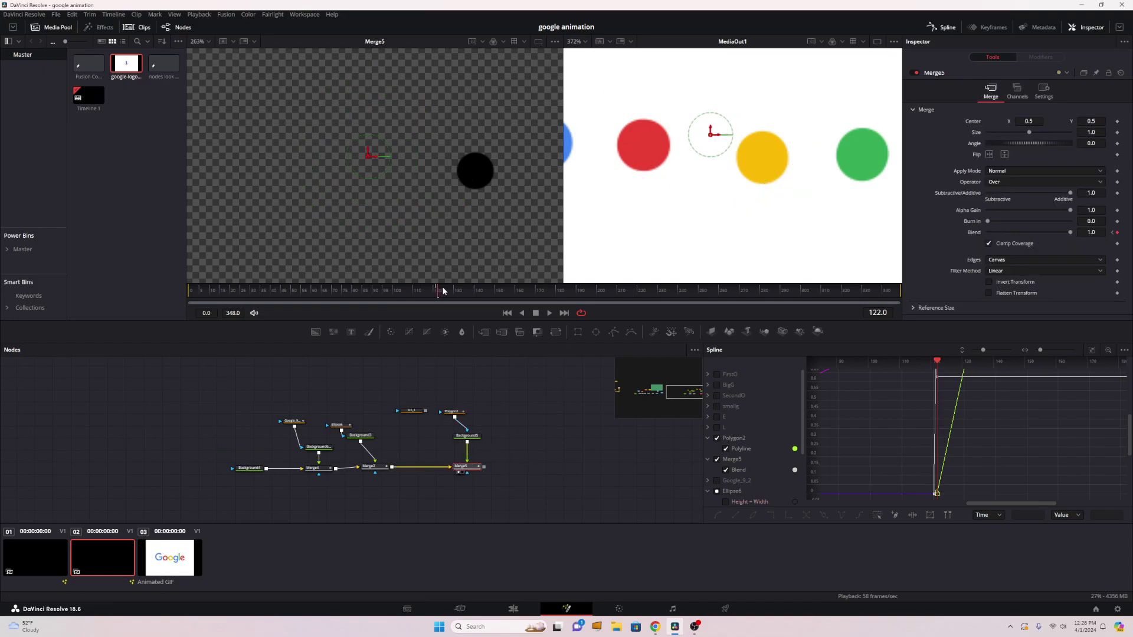
# Step: Keyframe Merge2's Blend to 0 at frame 122
pyautogui.click(577, 410)
pyautogui.press('Left')
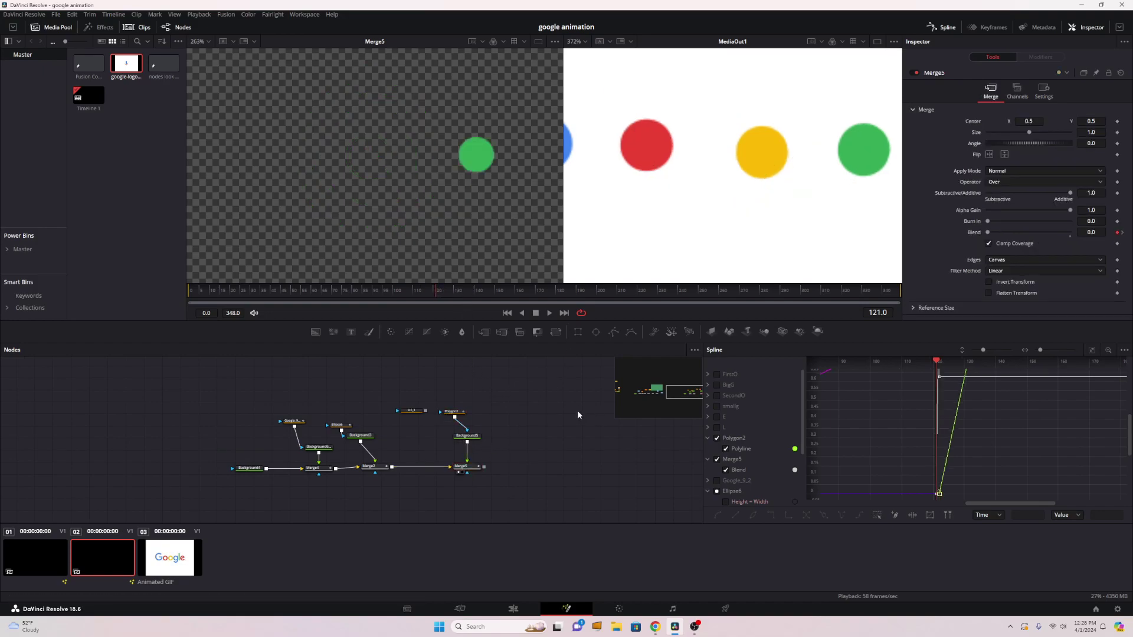
pyautogui.click(368, 466)
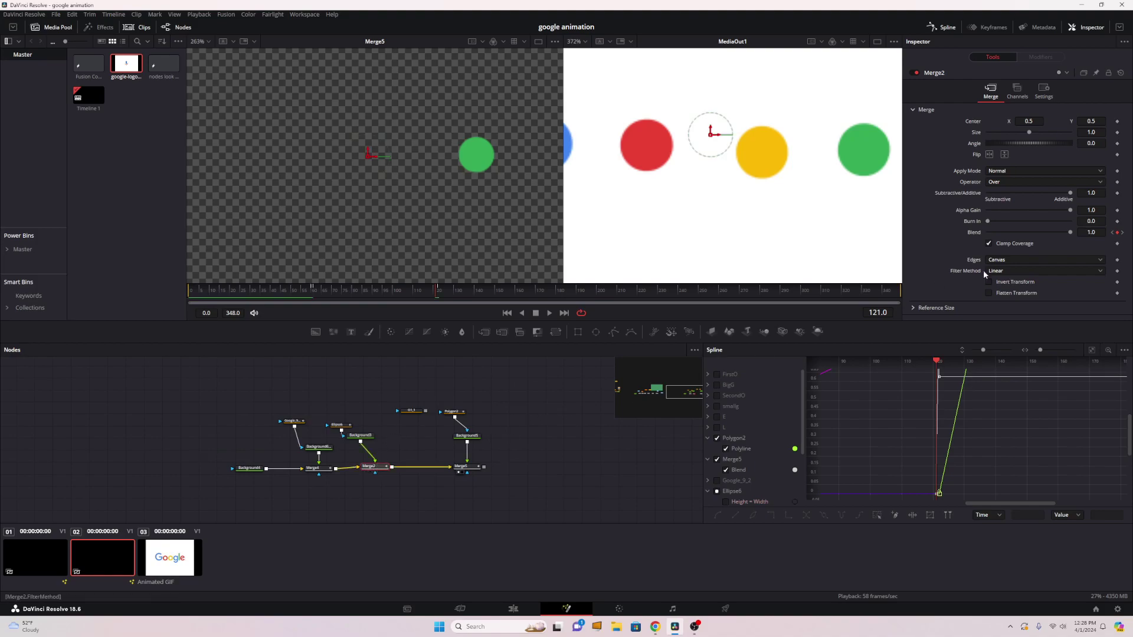
pyautogui.press('Right')
pyautogui.moveTo(1039, 233); pyautogui.dragTo(987, 234)
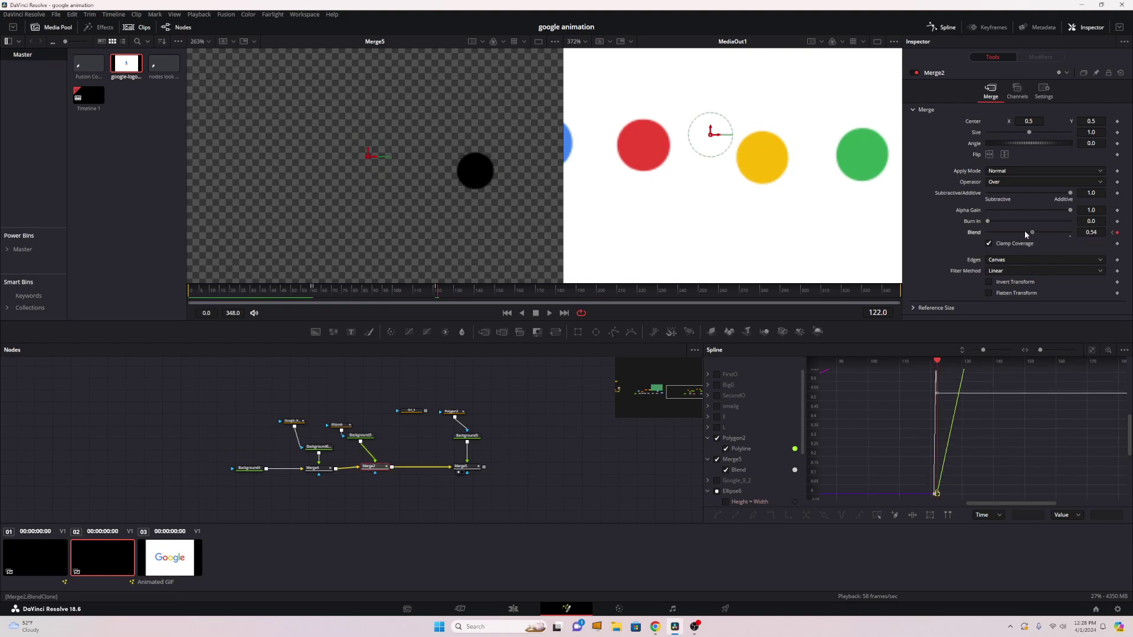
# Step: Set Background5's color to the green sampled from the circle in the MediaOut1 view
pyautogui.click(463, 412)
pyautogui.click(472, 438)
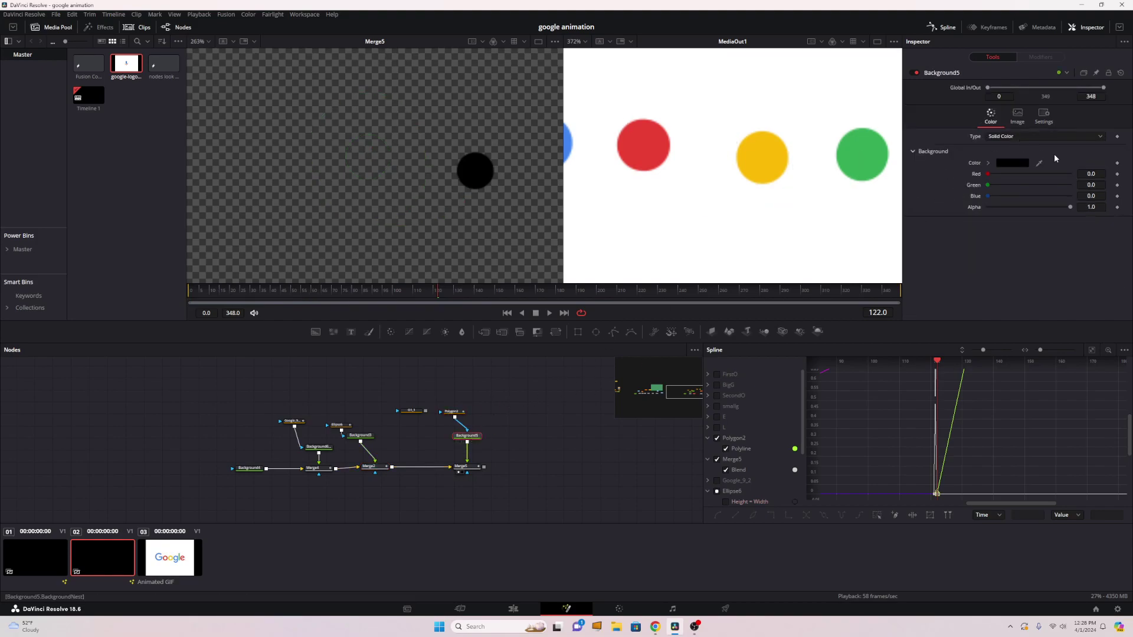
pyautogui.moveTo(1037, 163); pyautogui.dragTo(861, 164)
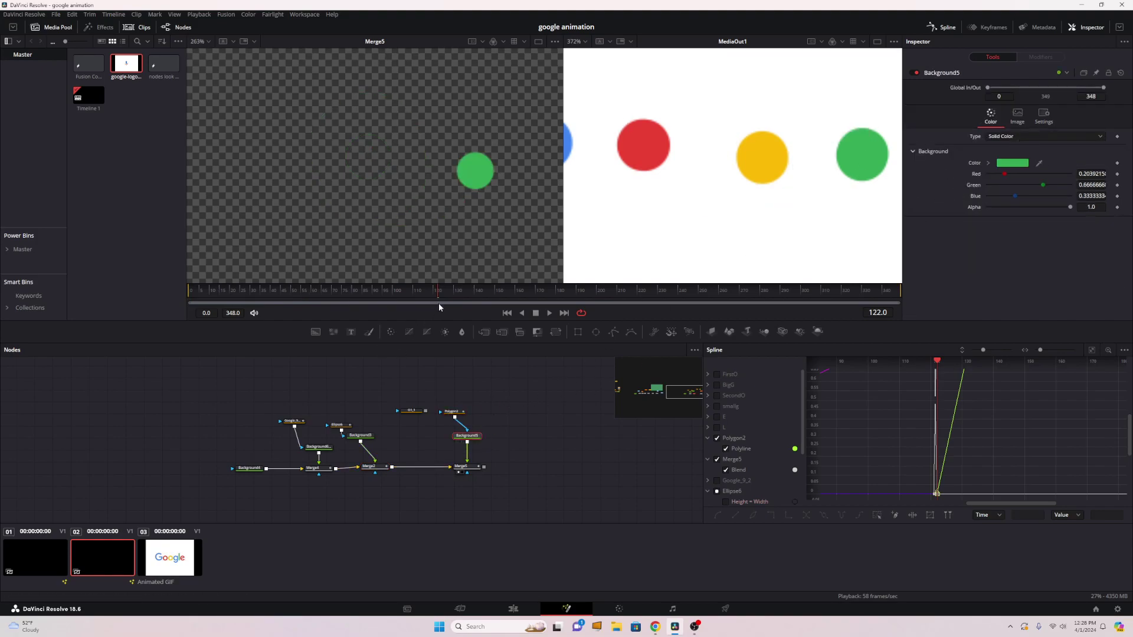
# Step: Remove Polygon2's path shape keyframe at frame 122 and return to the remaining one at frame 135
pyautogui.moveTo(434, 291); pyautogui.dragTo(458, 291)
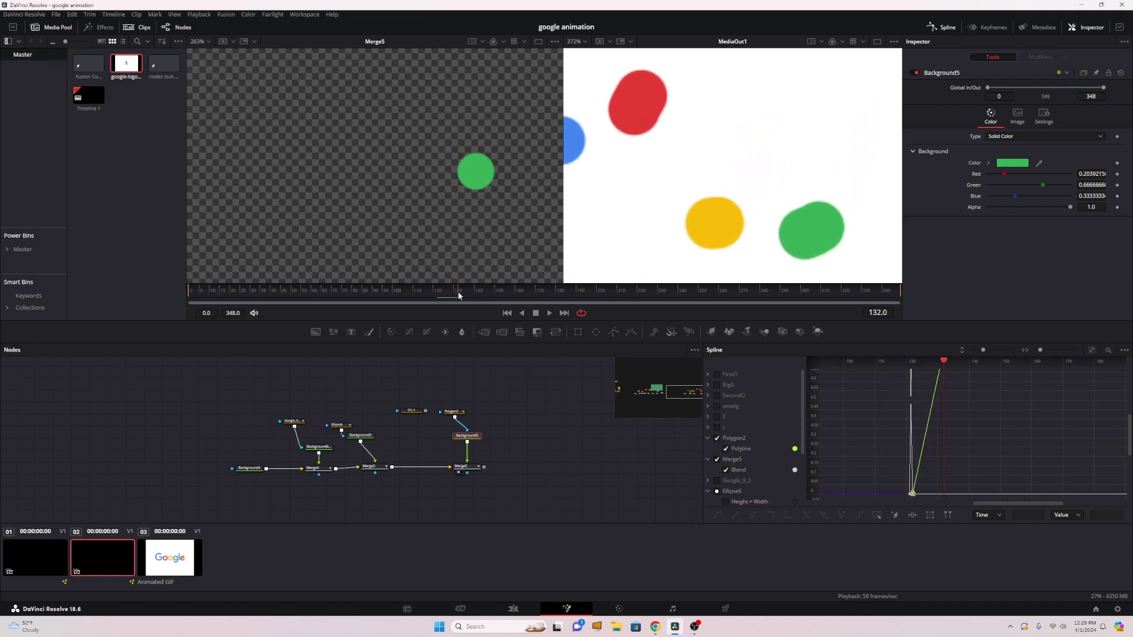
pyautogui.click(451, 411)
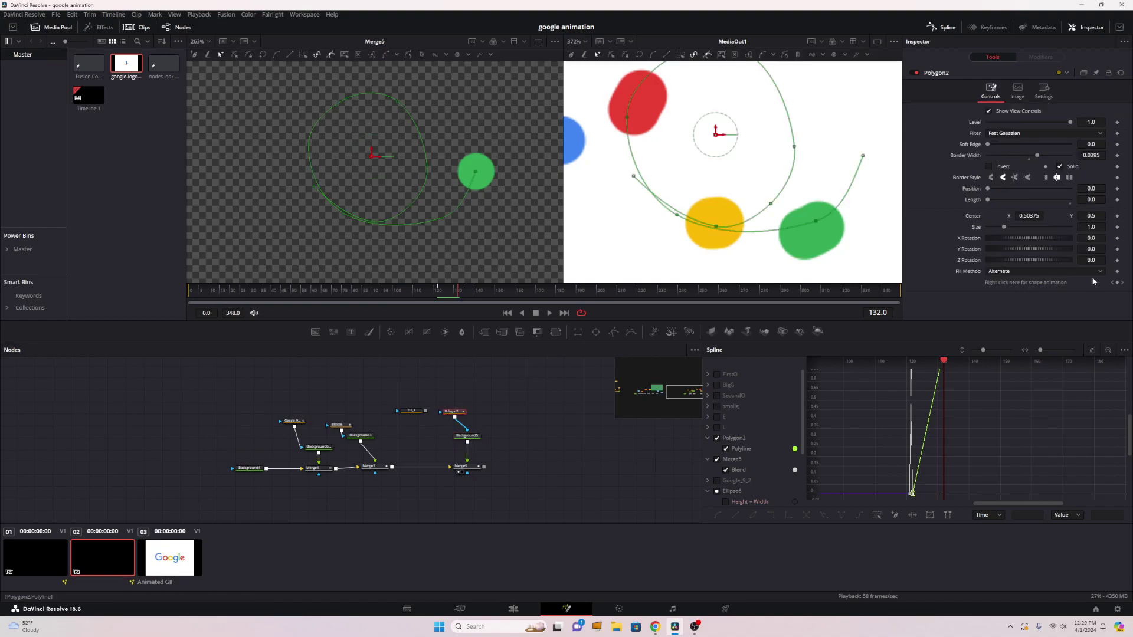
pyautogui.click(1117, 283)
pyautogui.press('Right')
pyautogui.press('Right')
pyautogui.press('Right')
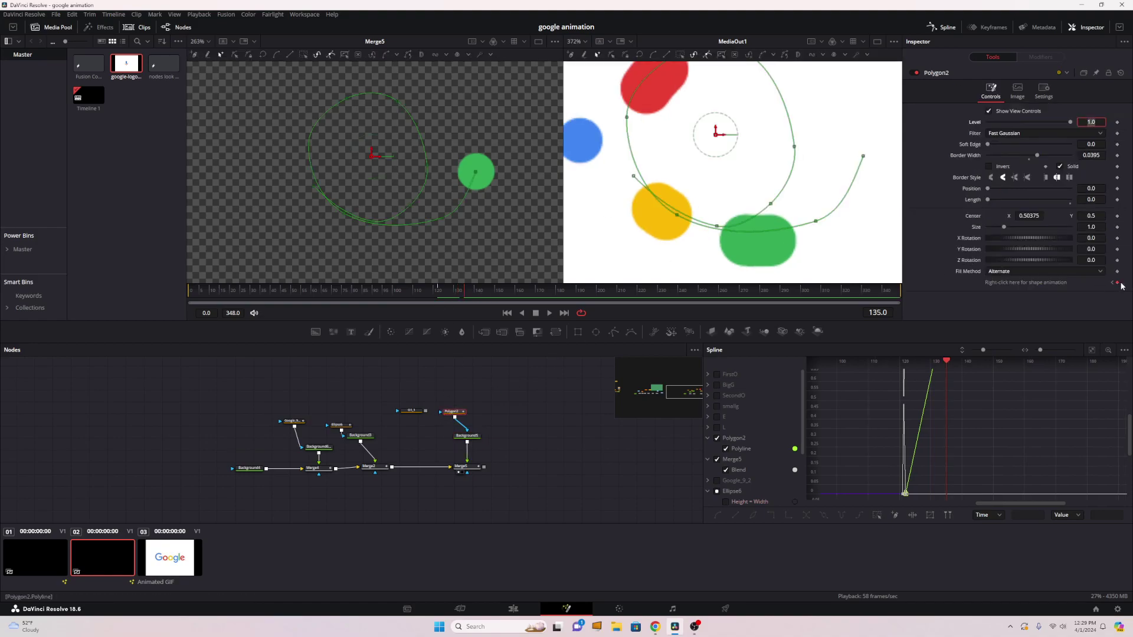
pyautogui.click(1112, 284)
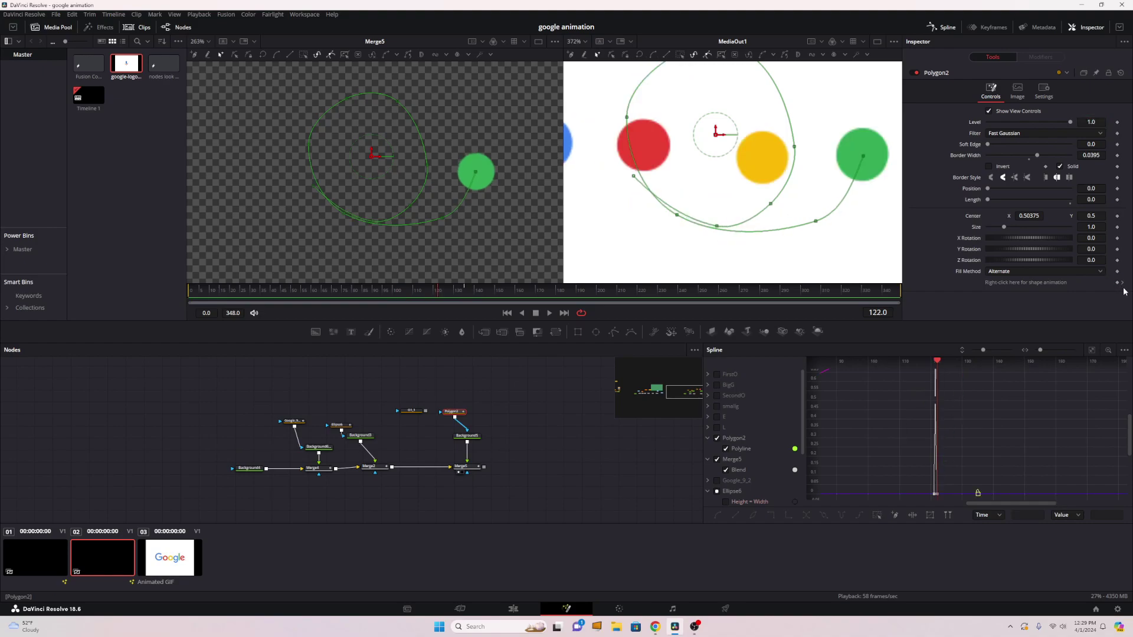
pyautogui.click(1122, 284)
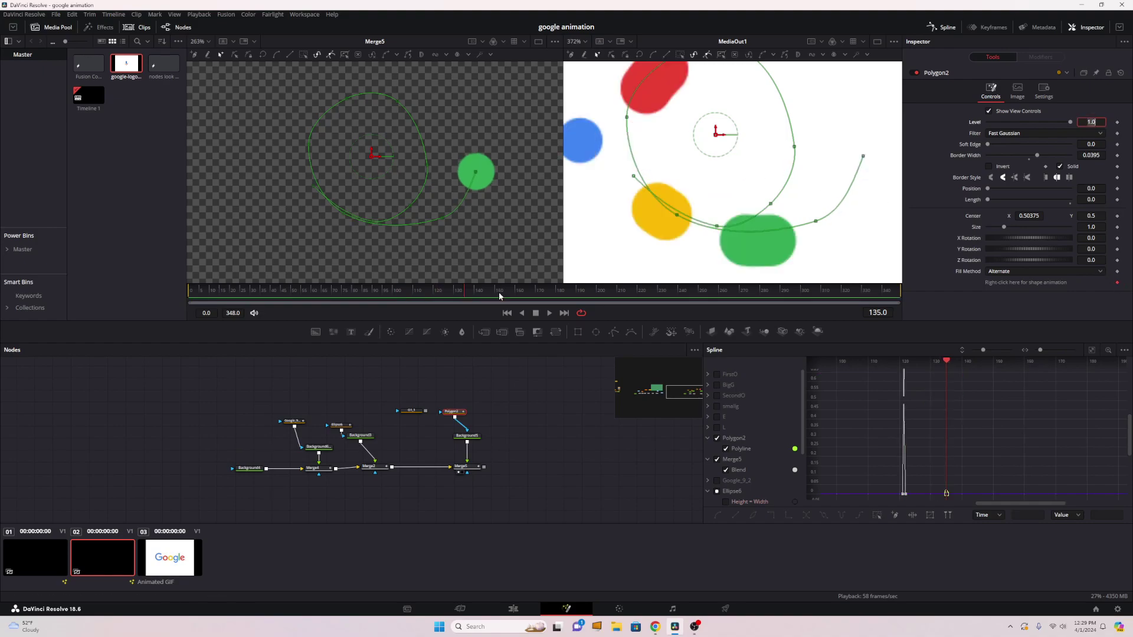
# Step: Keyframe Polygon2's Position and Length at 0 on frame 135
pyautogui.moveTo(471, 295); pyautogui.dragTo(422, 291)
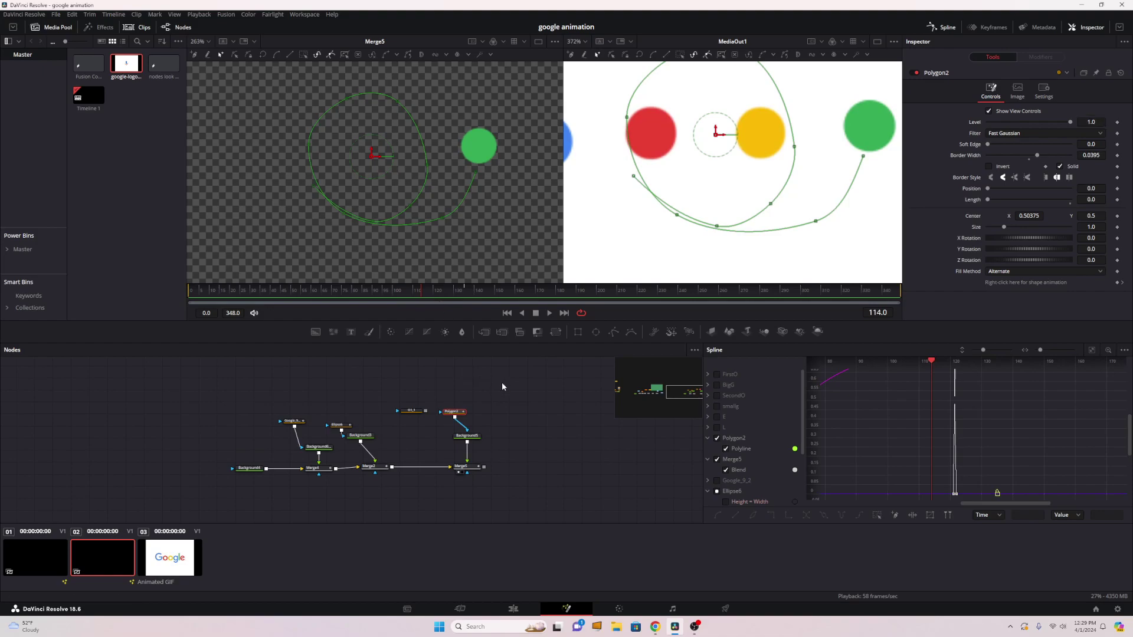
pyautogui.press('space')
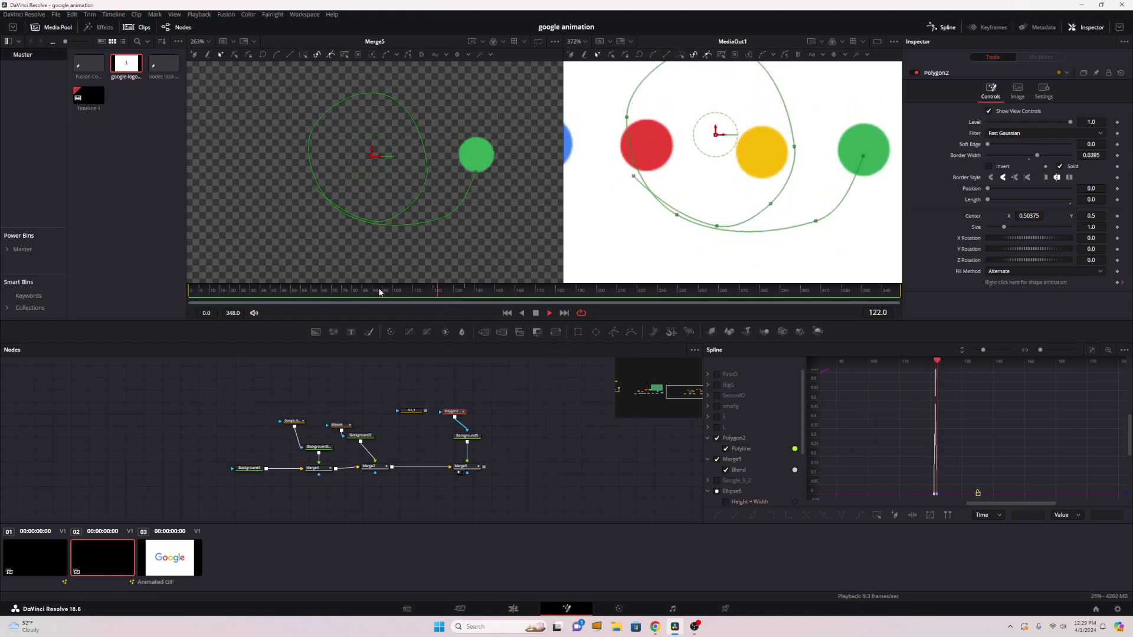
pyautogui.moveTo(456, 293); pyautogui.dragTo(465, 291)
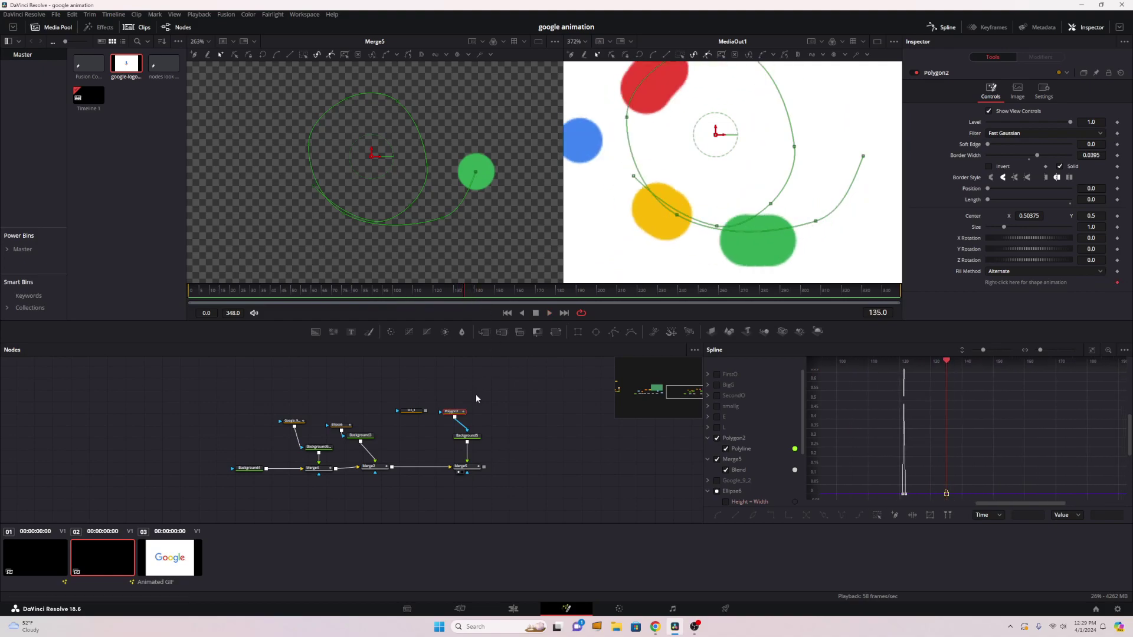
pyautogui.click(469, 437)
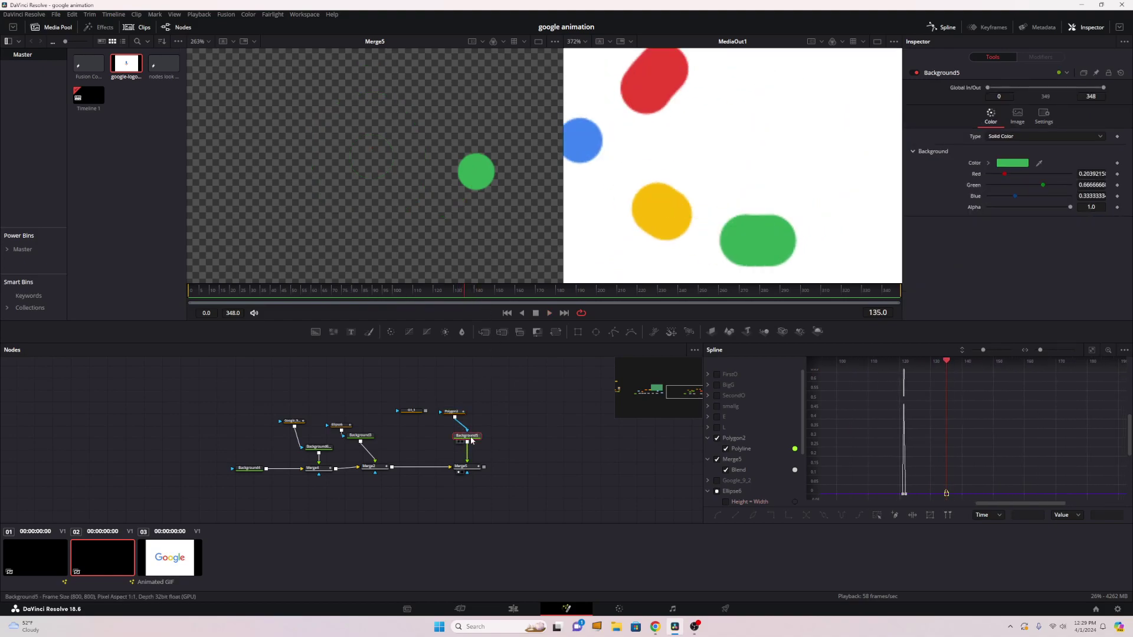
pyautogui.click(452, 411)
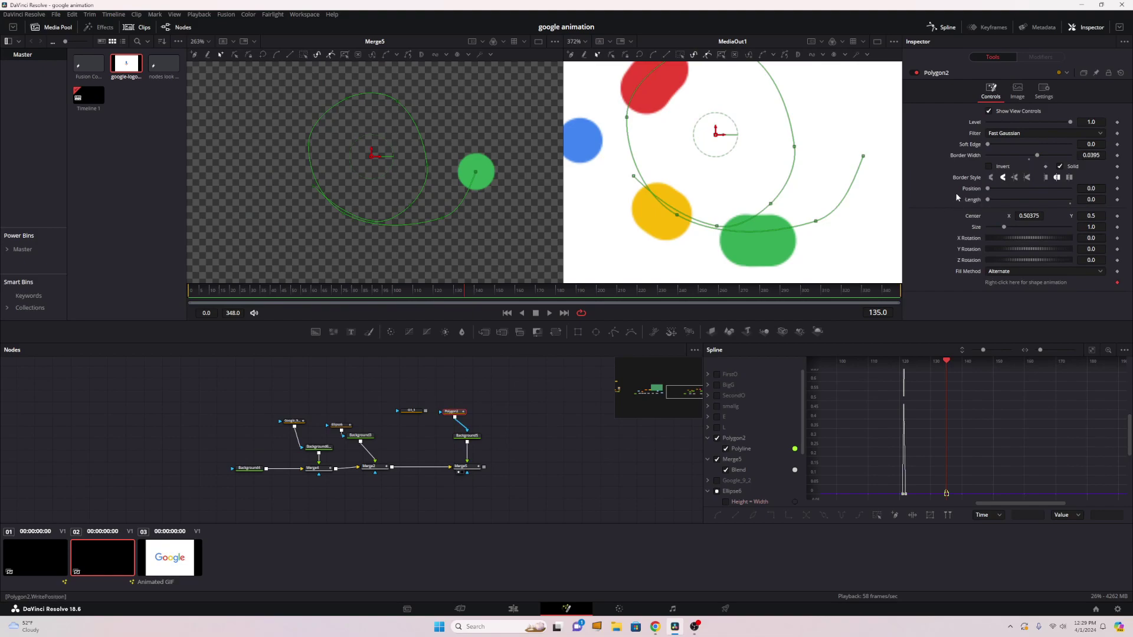
pyautogui.click(1117, 189)
pyautogui.click(1116, 200)
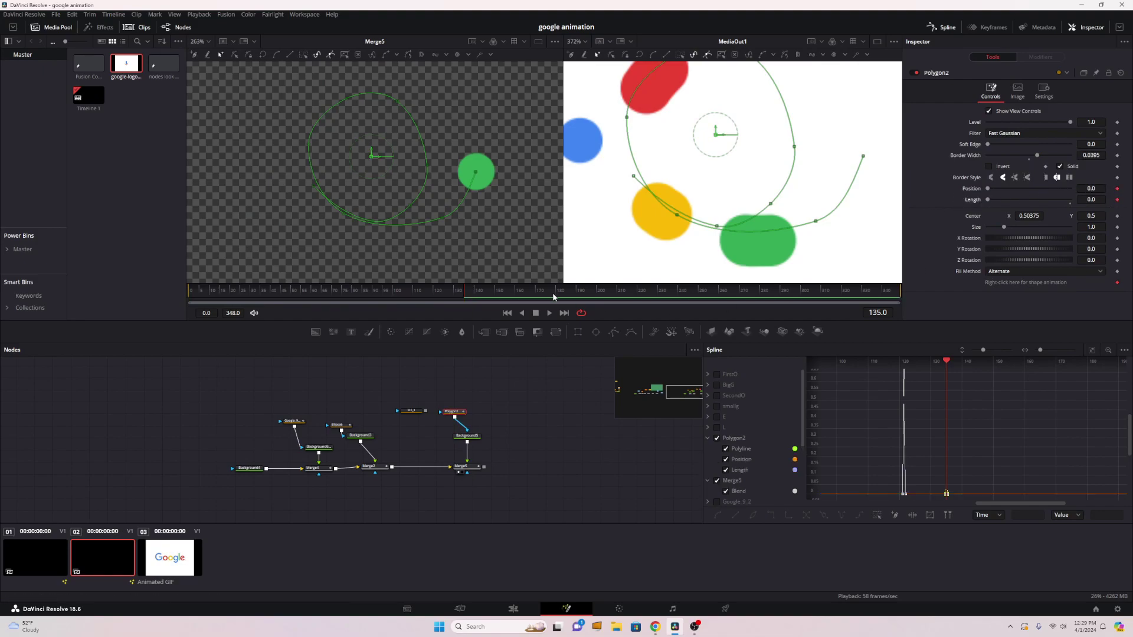
# Step: At frame 183, set Polygon2's Position to 0.824 and Length to 0.155 to match the green part of the G
pyautogui.scroll(-1, 342, 211)
pyautogui.scroll(2, 342, 213)
pyautogui.scroll(-1, 440, 194)
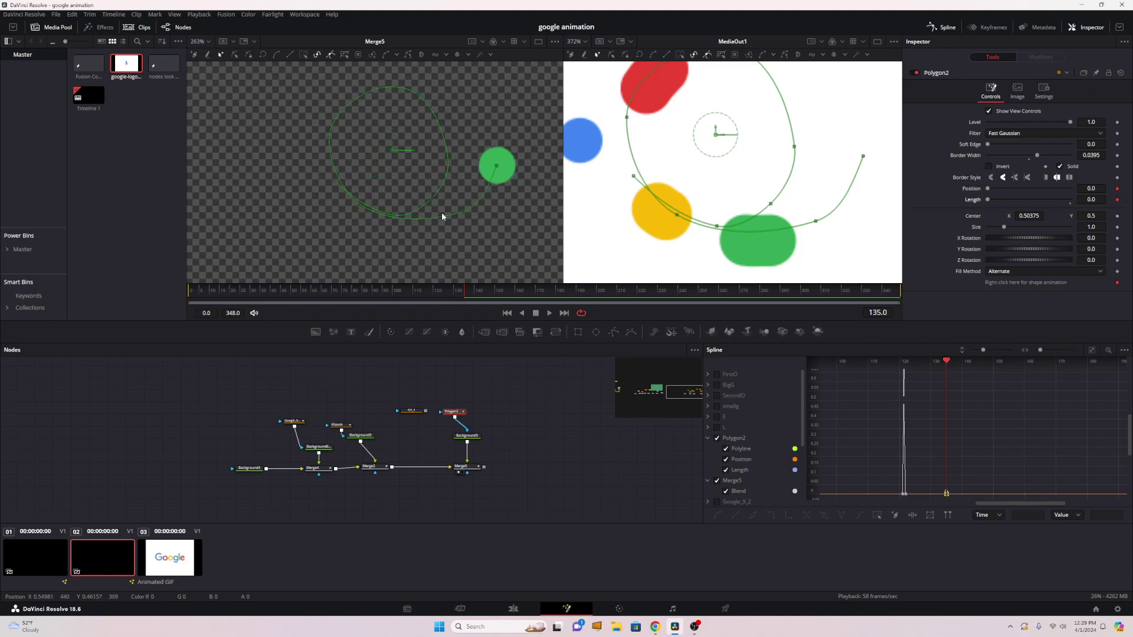
pyautogui.click(469, 301)
pyautogui.moveTo(469, 301); pyautogui.dragTo(561, 299)
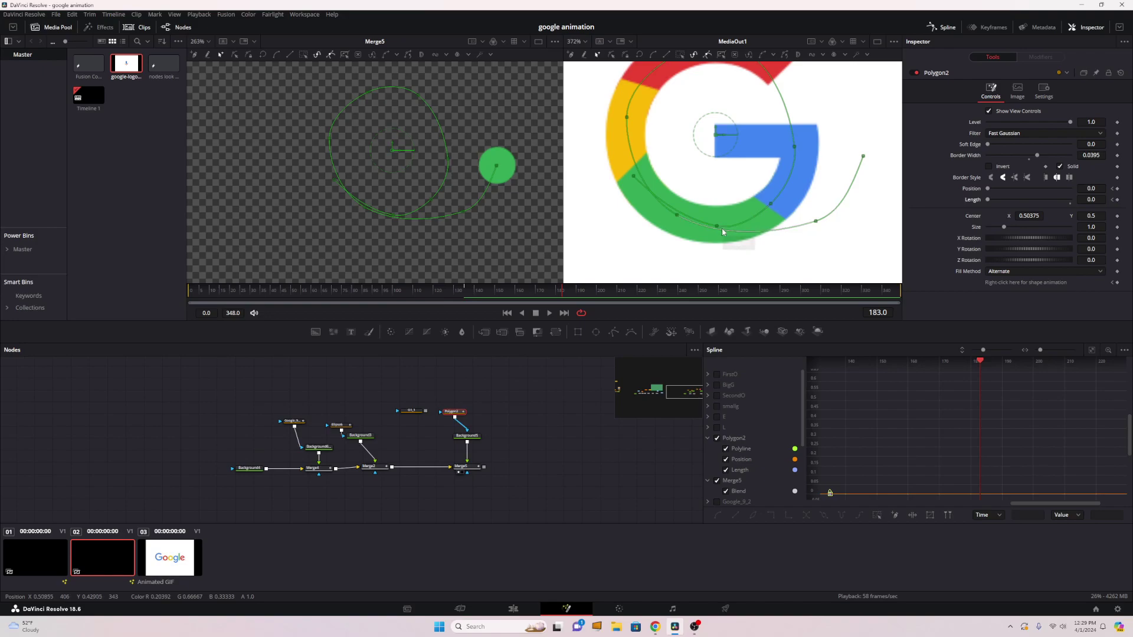
pyautogui.moveTo(989, 189); pyautogui.dragTo(1060, 191)
pyautogui.moveTo(987, 200); pyautogui.dragTo(997, 203)
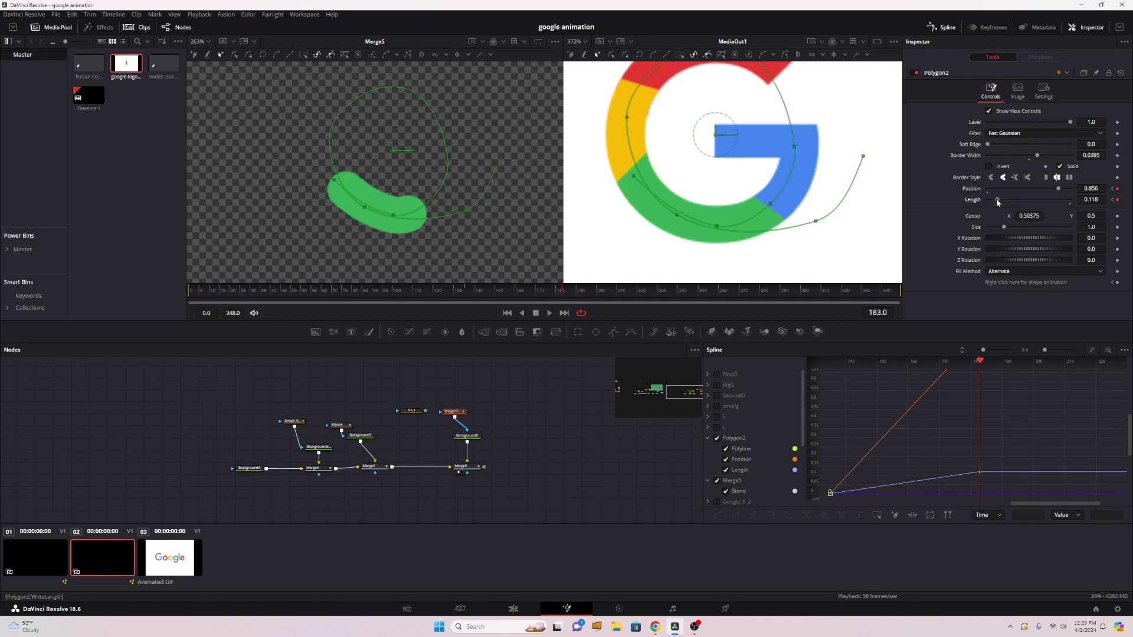
pyautogui.moveTo(1055, 190); pyautogui.dragTo(1001, 202)
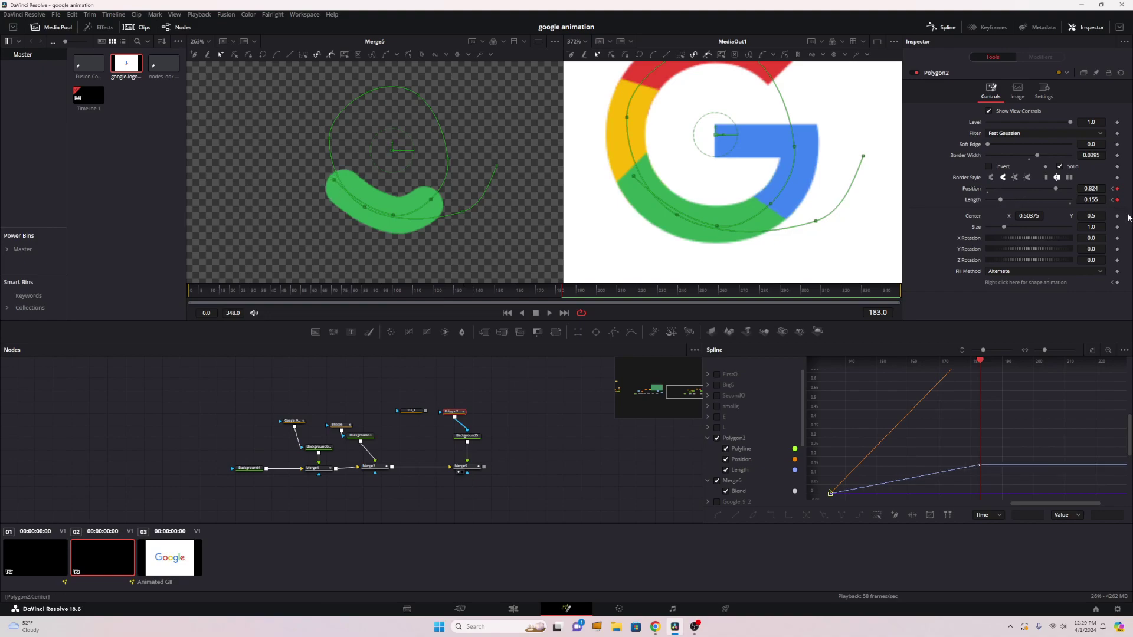
# Step: Remove Polygon2's Position and Length keyframes at frame 135
pyautogui.moveTo(377, 292); pyautogui.dragTo(467, 292)
pyautogui.press('space')
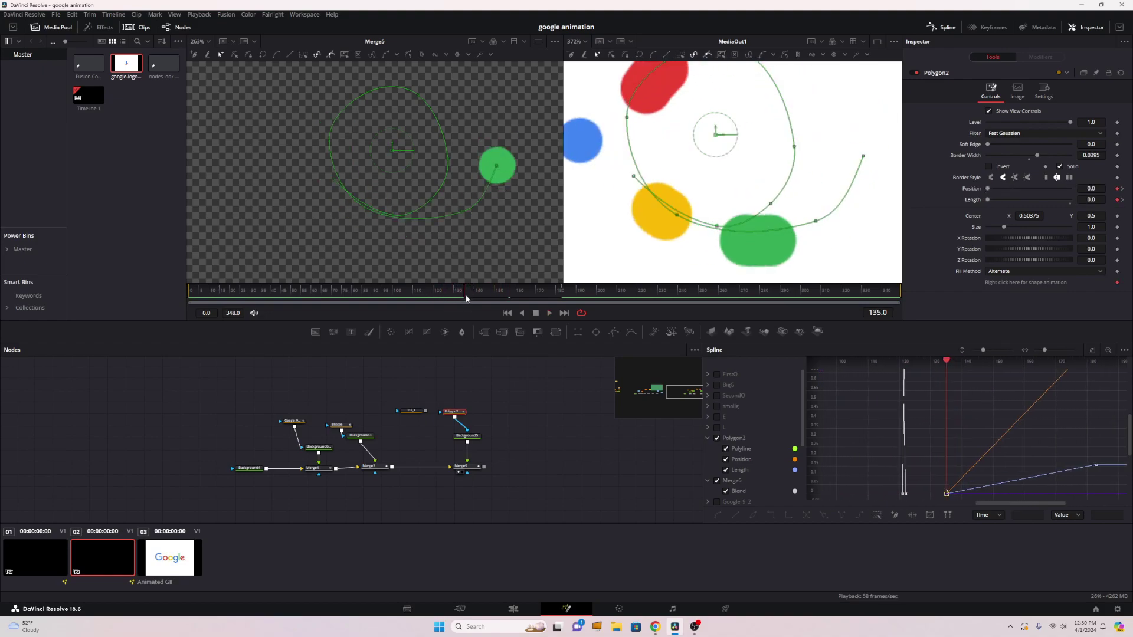
pyautogui.moveTo(465, 295); pyautogui.dragTo(440, 298)
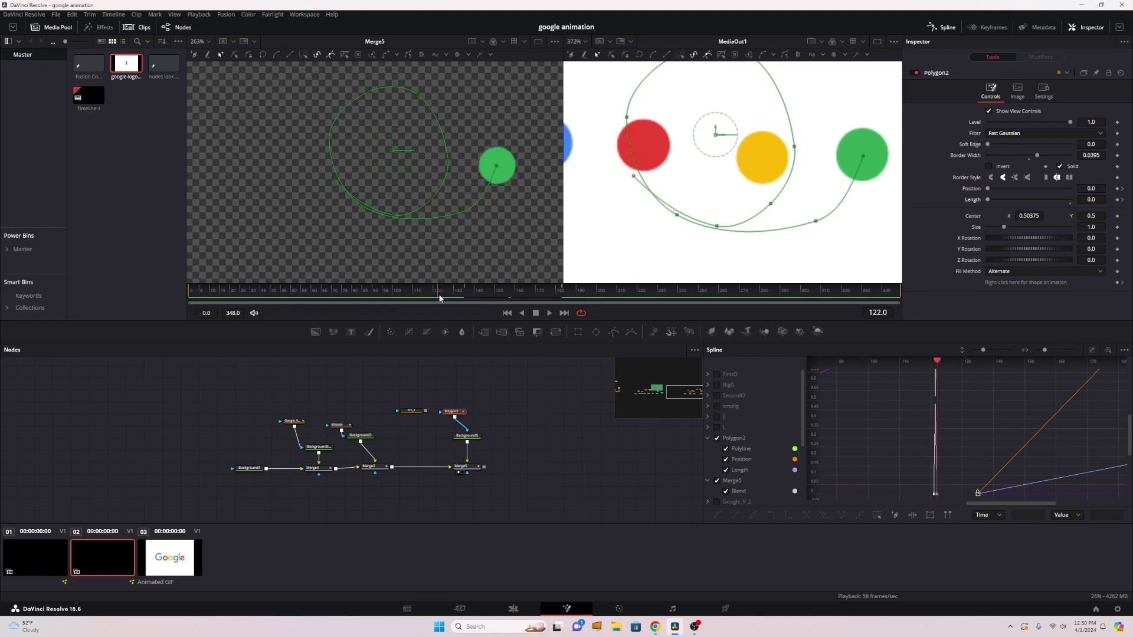
pyautogui.click(465, 291)
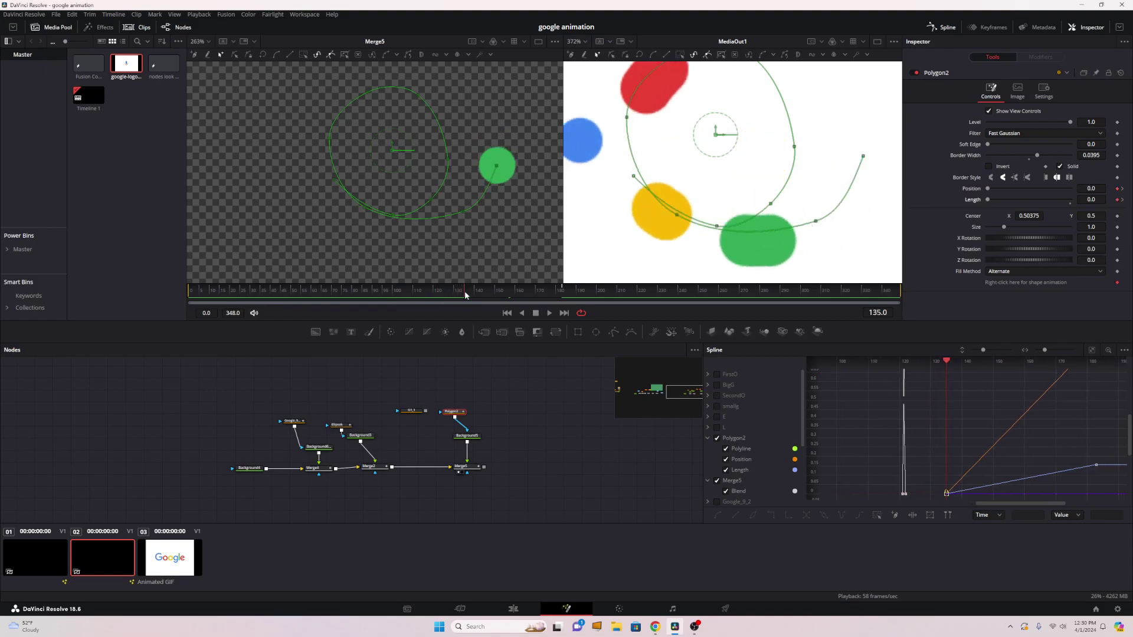
pyautogui.click(1117, 189)
pyautogui.click(1117, 200)
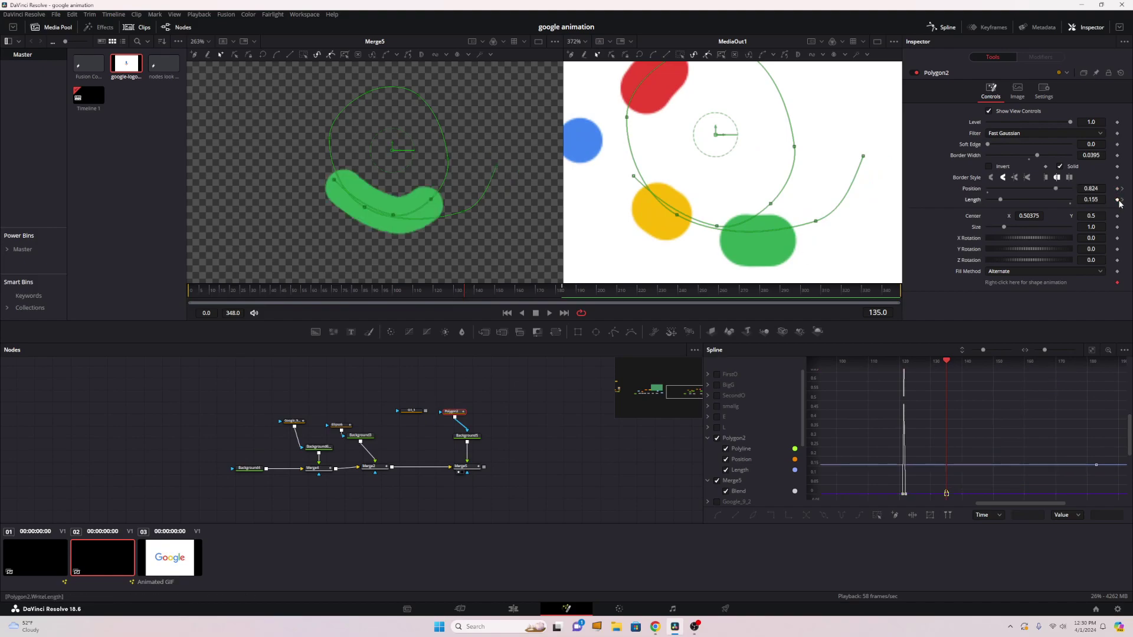
# Step: Keyframe Polygon2's Position and Length to 0 at frame 122
pyautogui.moveTo(426, 292)
pyautogui.mouseDown()
pyautogui.moveTo(399, 295)
pyautogui.moveTo(436, 293)
pyautogui.moveTo(446, 306)
pyautogui.mouseUp()
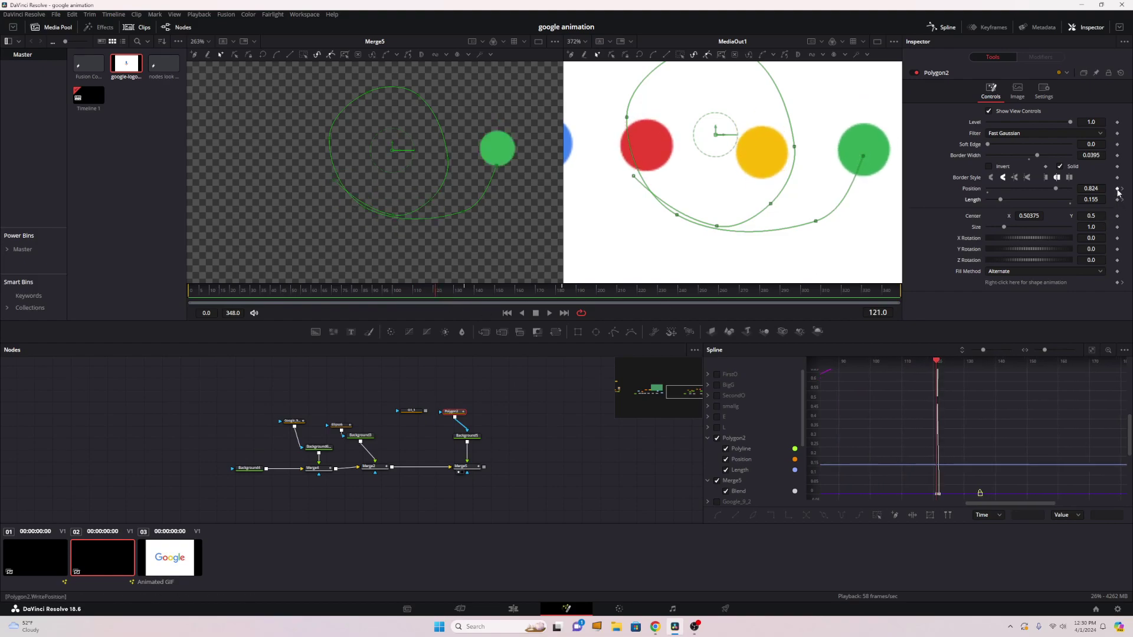
pyautogui.press('Right')
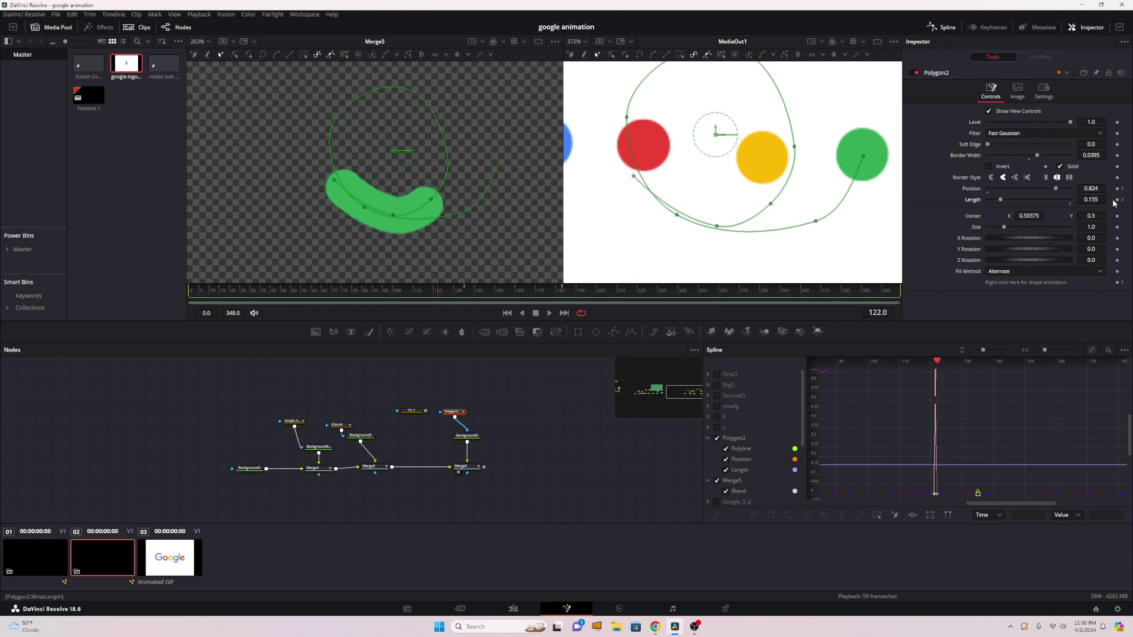
pyautogui.click(461, 466)
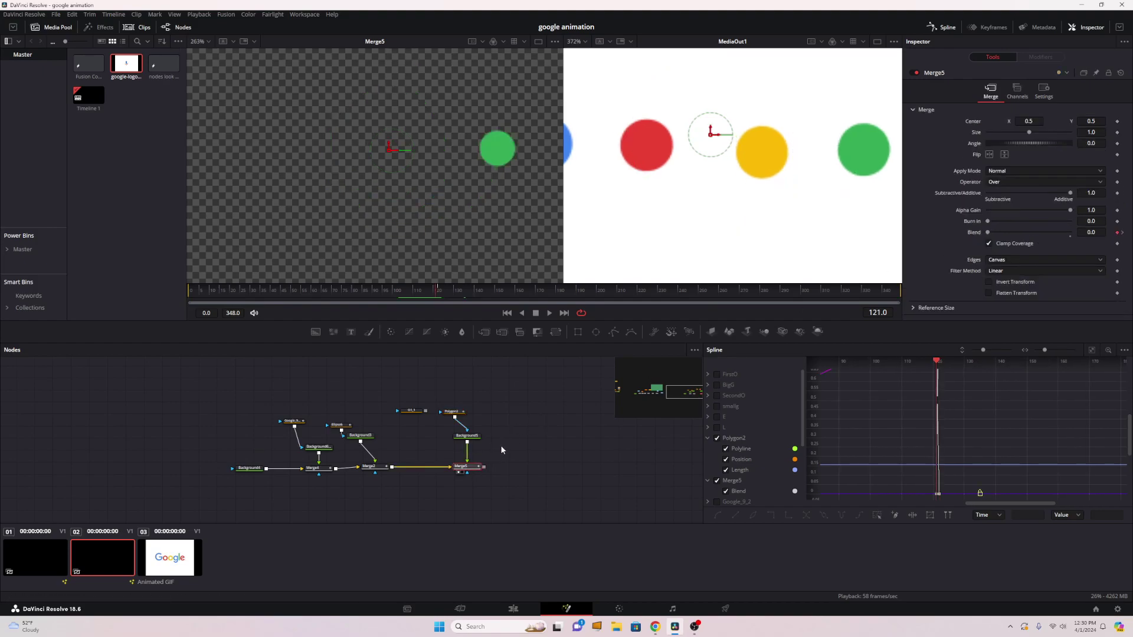
pyautogui.click(452, 411)
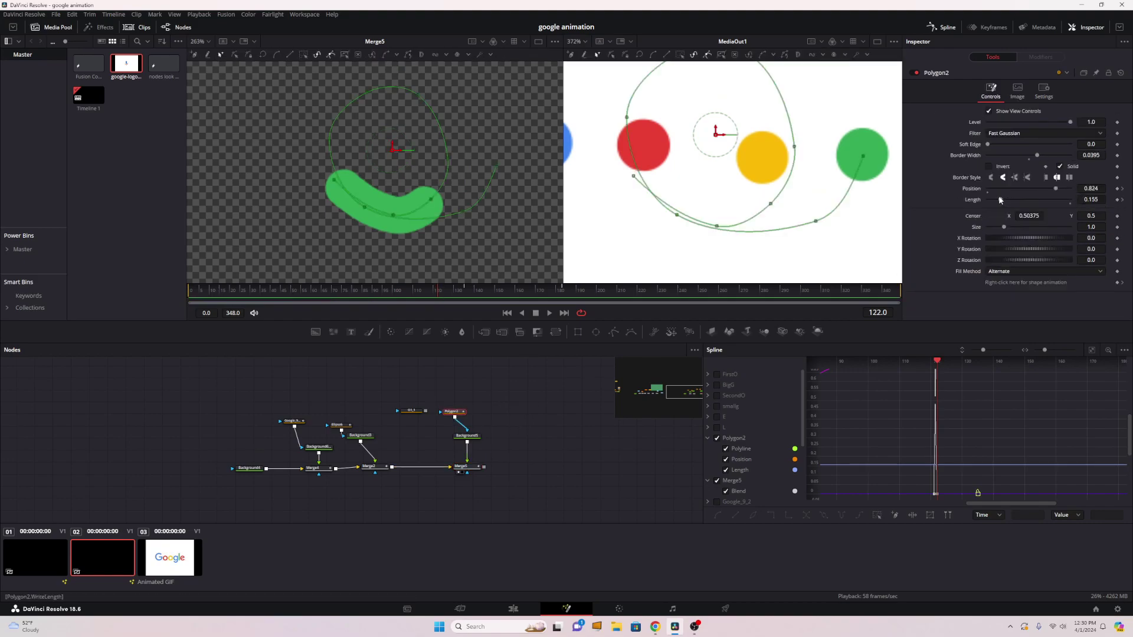
pyautogui.moveTo(1055, 190)
pyautogui.mouseDown()
pyautogui.moveTo(970, 187)
pyautogui.moveTo(882, 214)
pyautogui.mouseUp()
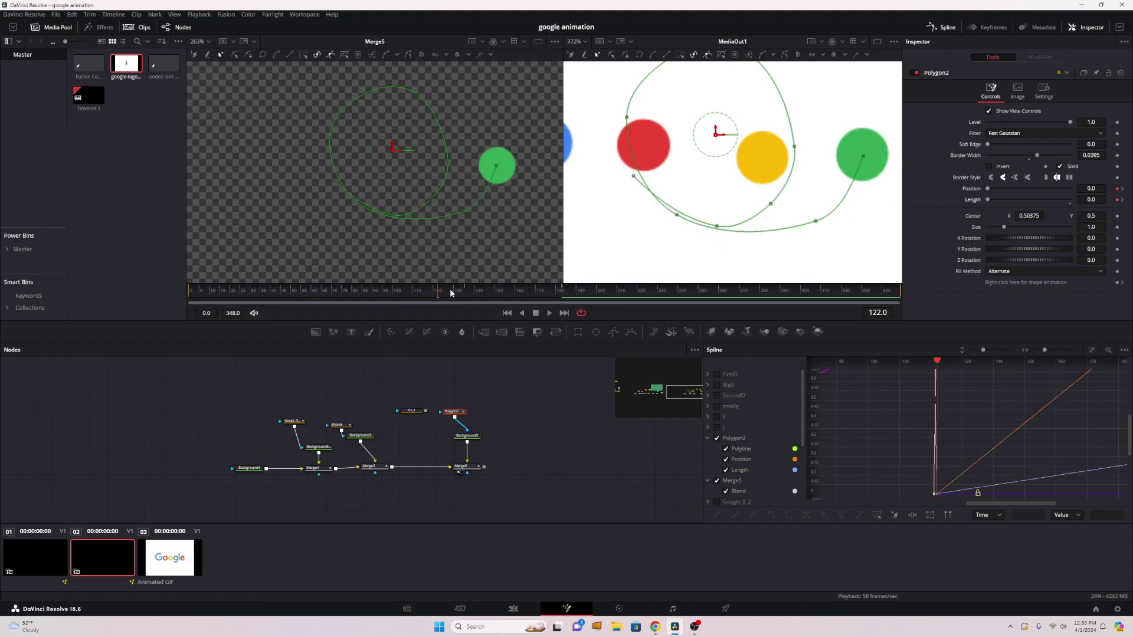
# Step: Play back the animation to check how the green circle becomes a stroke and travels along the path
pyautogui.press('space')
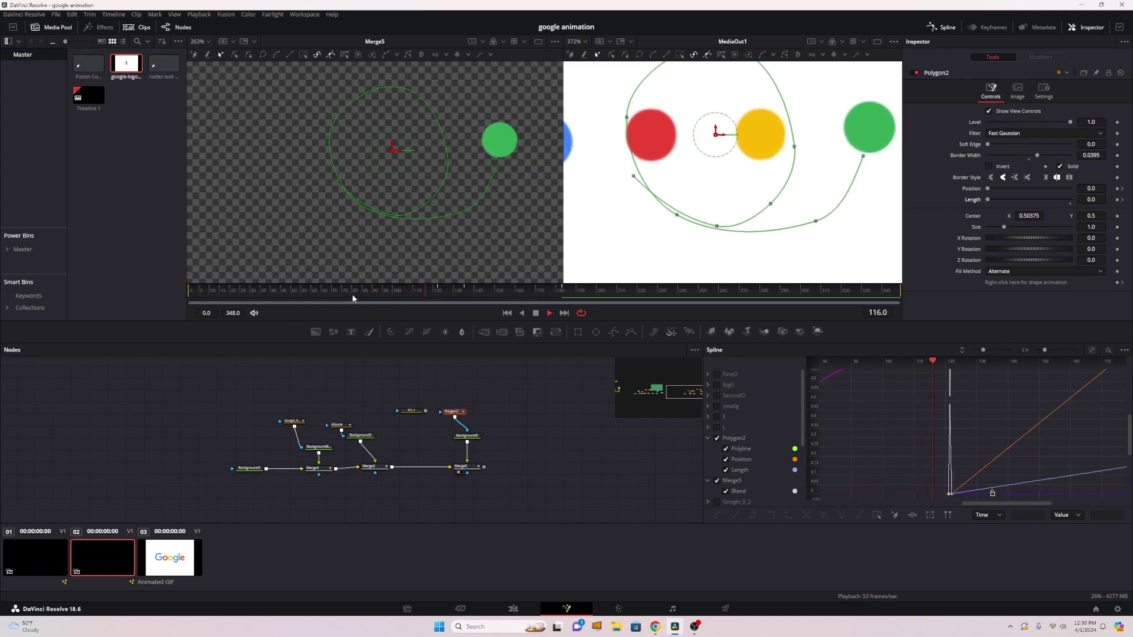
pyautogui.press('space')
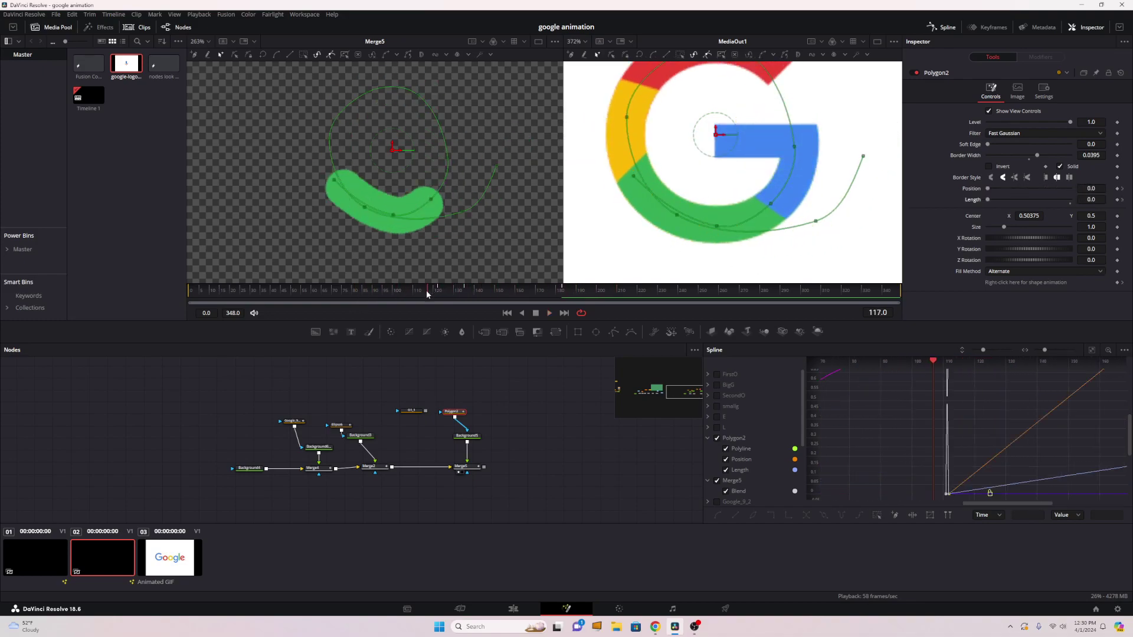
pyautogui.press('space')
pyautogui.press('space')
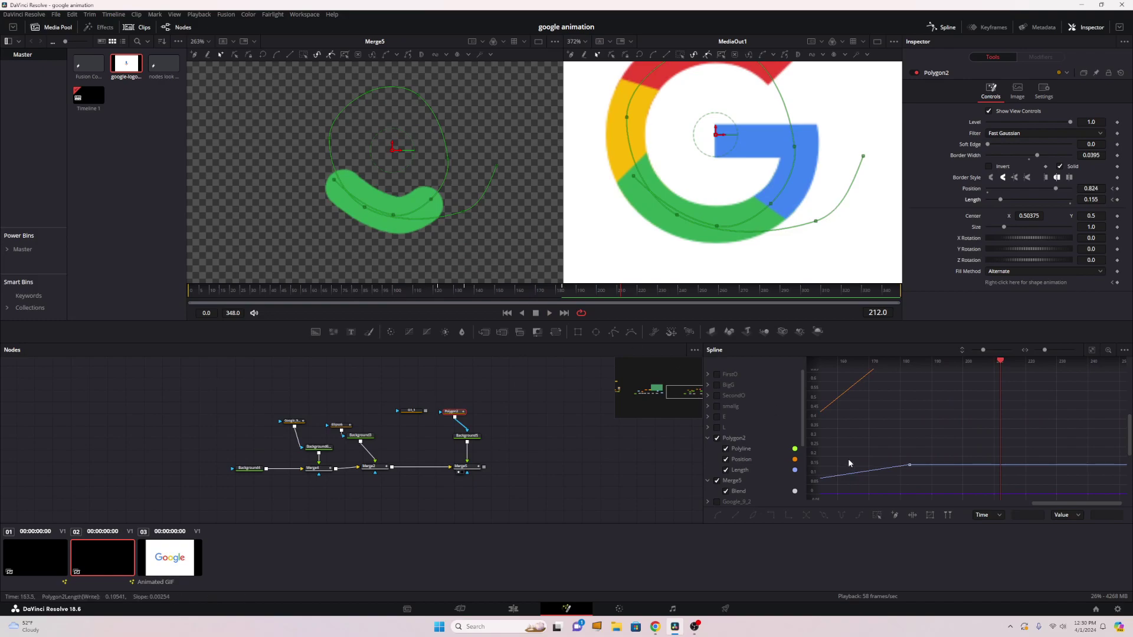
# Step: Limit the curves shown in the Spline editor to Polygon2's Position and Length, hiding Polyline, Merge5, Merge3 and Ellipse5
pyautogui.scroll(-3, 742, 447)
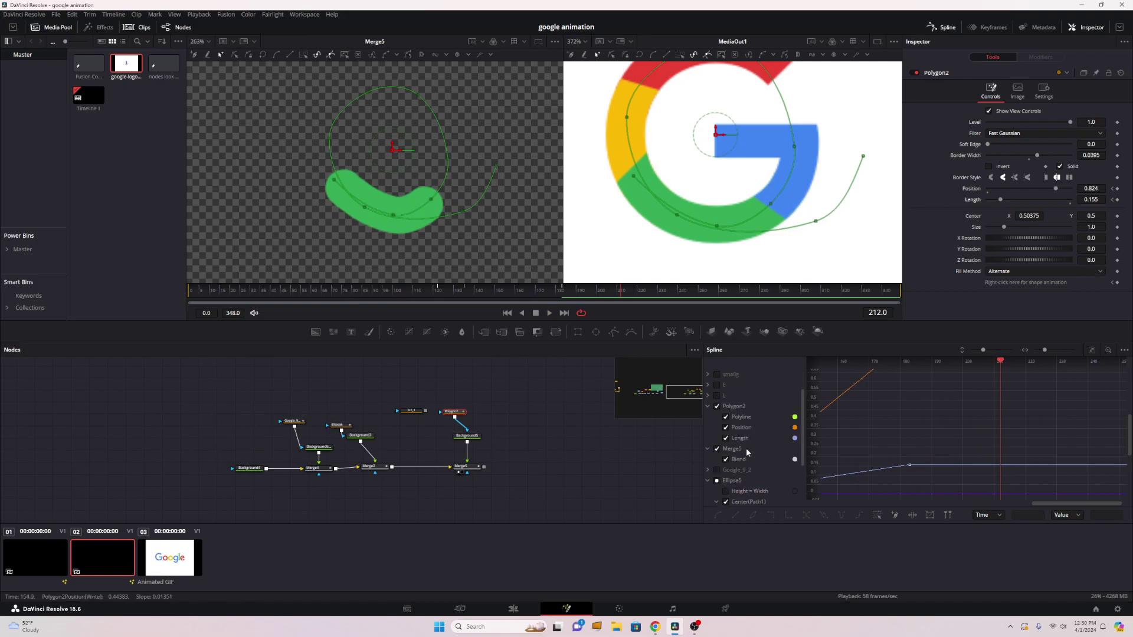
pyautogui.scroll(-3, 740, 444)
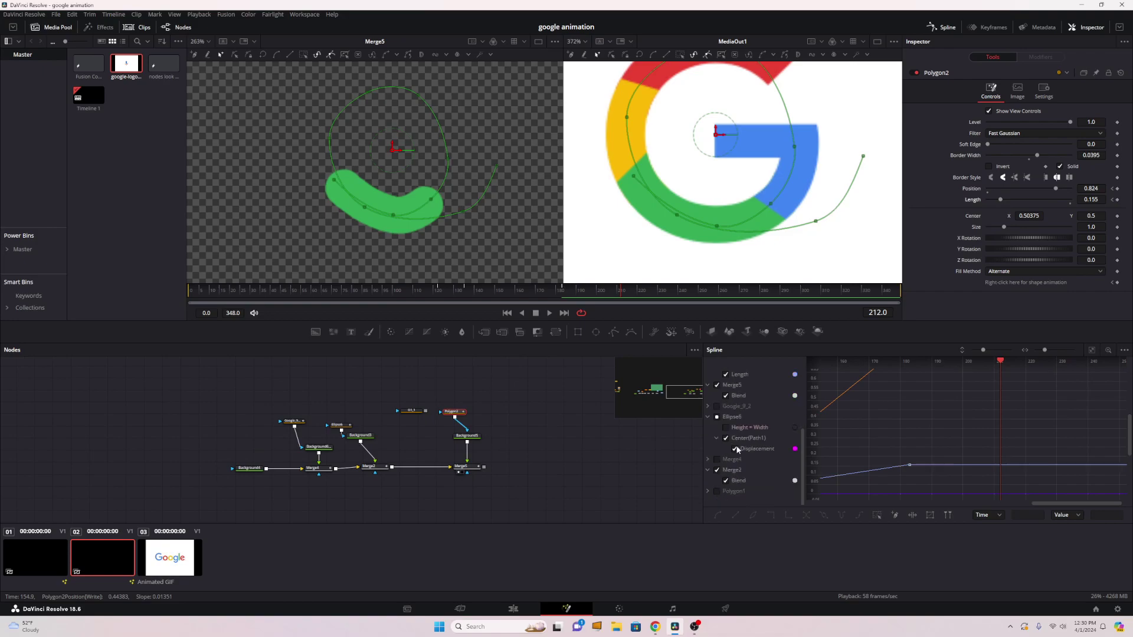
pyautogui.click(717, 417)
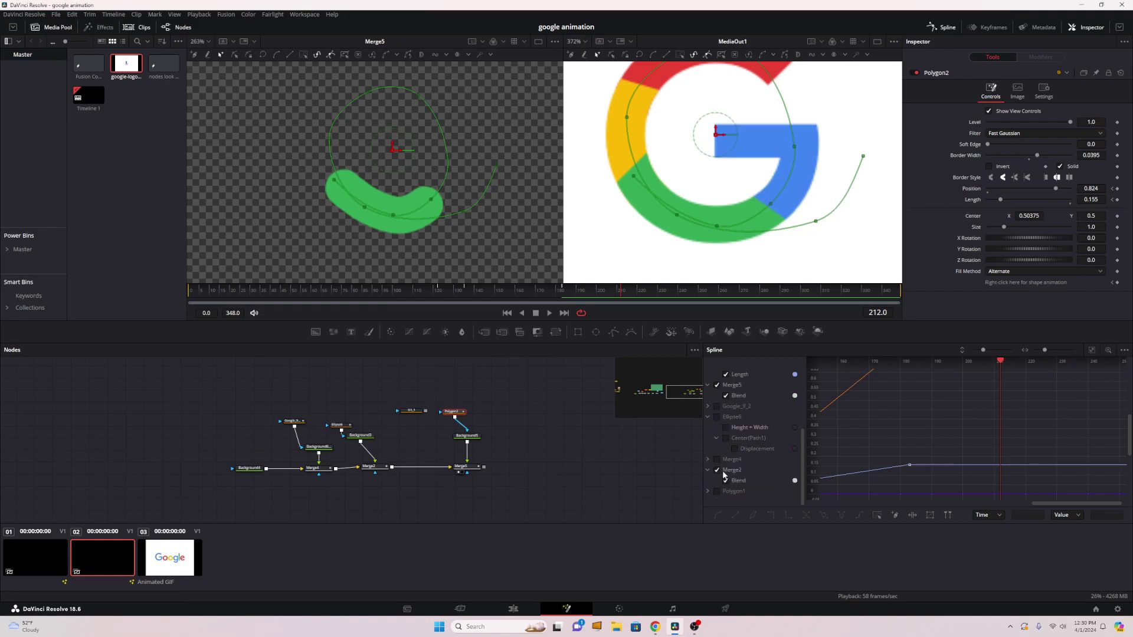
pyautogui.scroll(3, 724, 466)
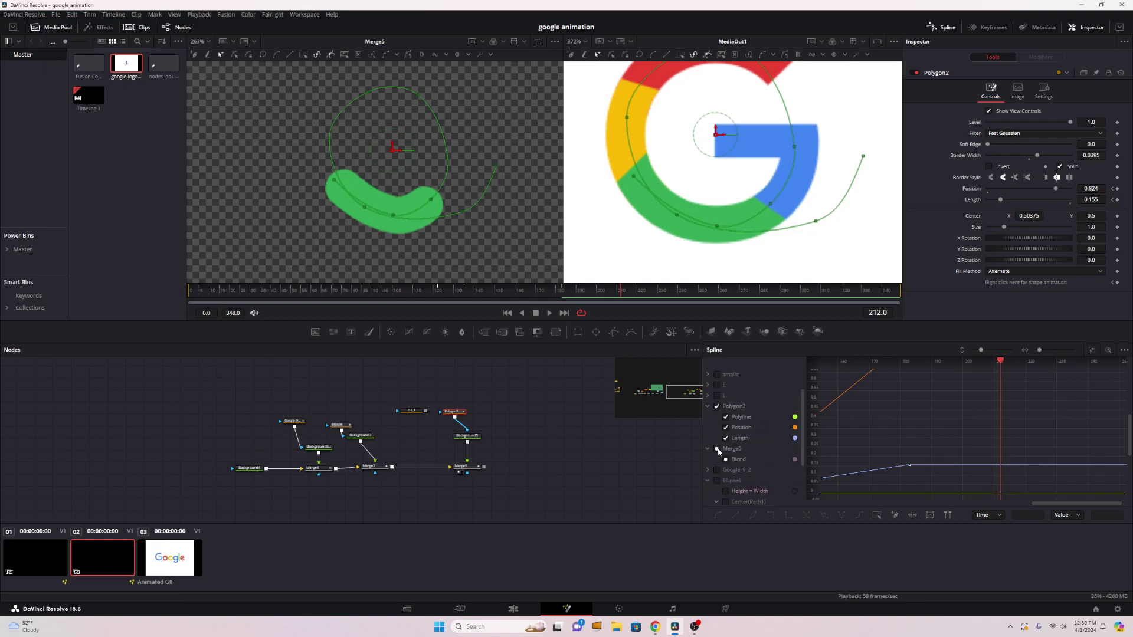
pyautogui.click(726, 417)
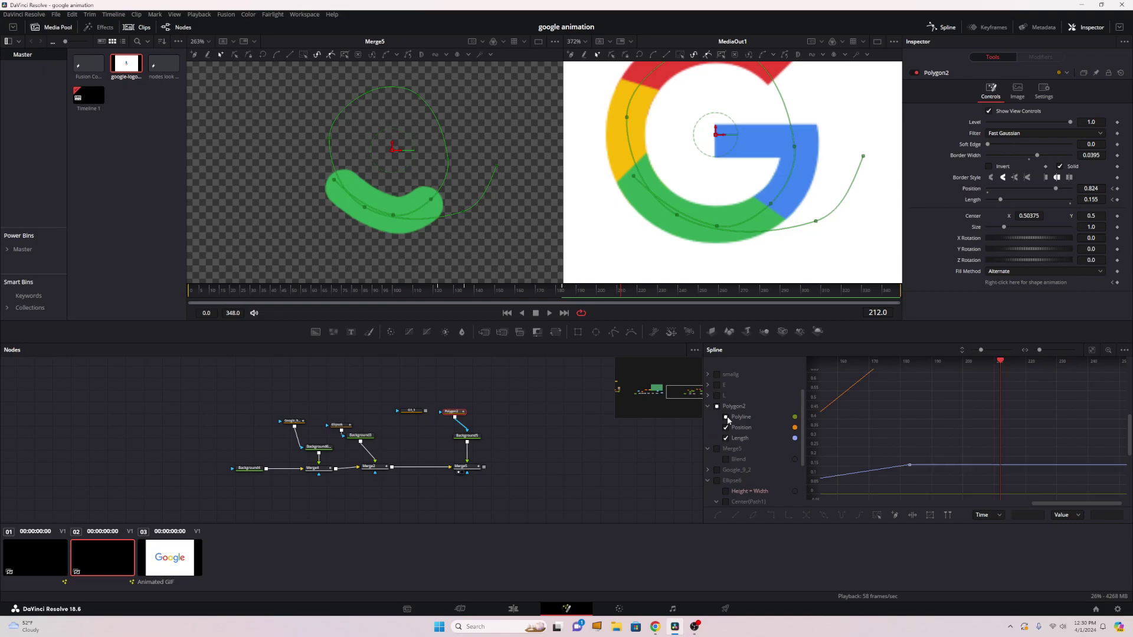
# Step: Play back the green stroke's travel along the path to judge its linear timing
pyautogui.press('super')
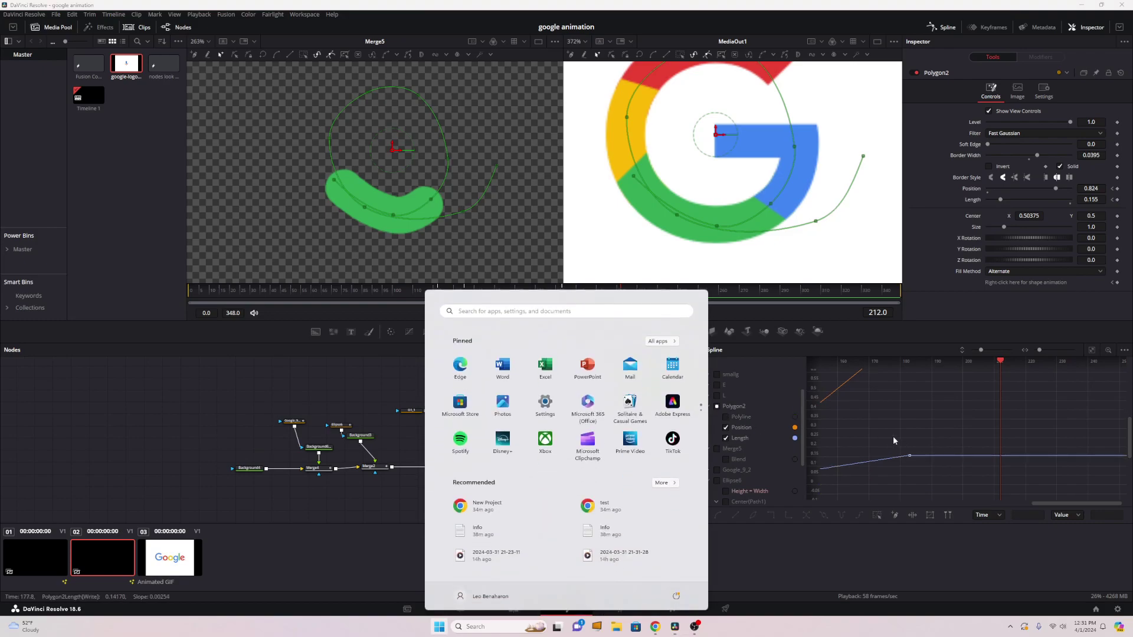
pyautogui.click(373, 296)
pyautogui.click(376, 291)
pyautogui.press('space')
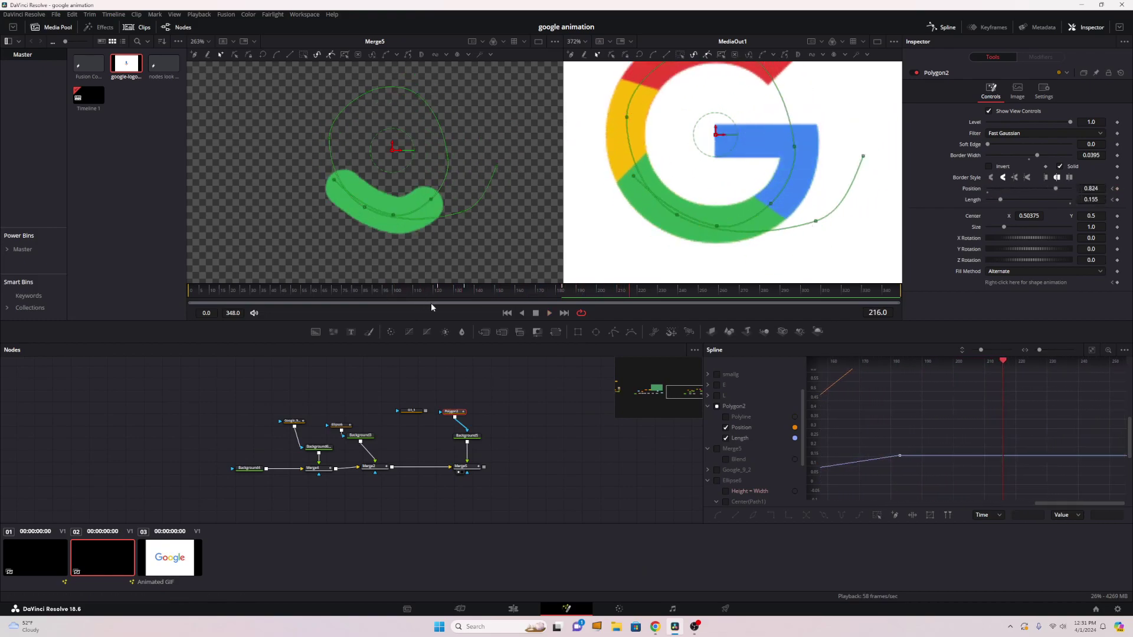
pyautogui.click(404, 292)
pyautogui.press('space')
# Step: Try a fast-start, slow-finish ease on Polygon2's Position curve and play it back
pyautogui.hotkey('ctrl', 'f')
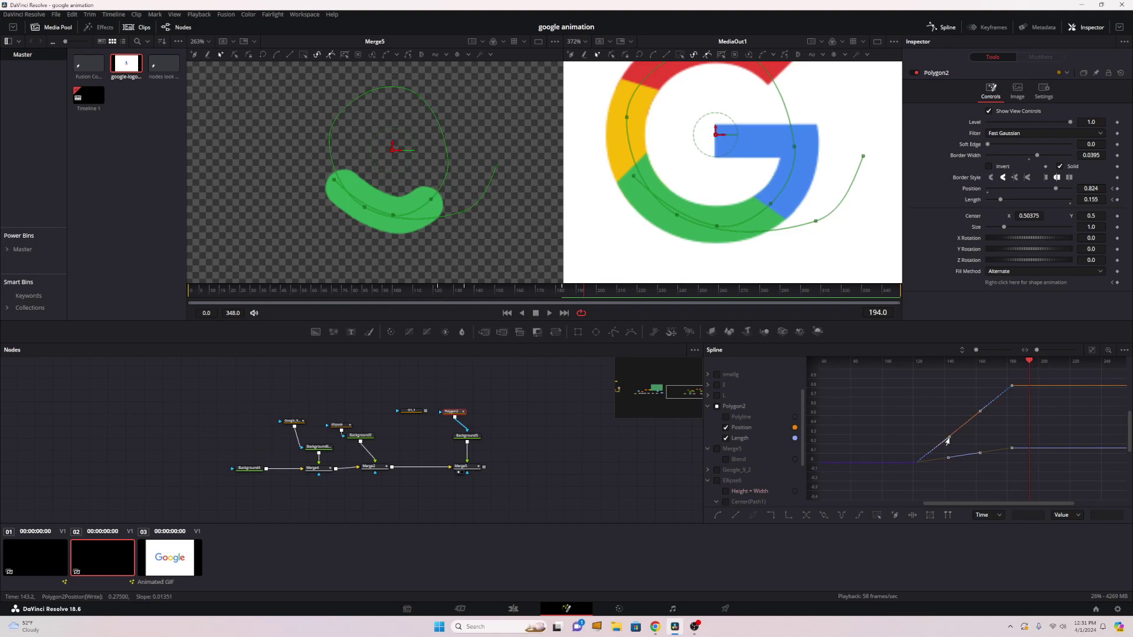
pyautogui.moveTo(948, 442); pyautogui.dragTo(924, 412)
pyautogui.moveTo(975, 413); pyautogui.dragTo(955, 394)
pyautogui.moveTo(413, 291); pyautogui.dragTo(369, 293)
pyautogui.press('space')
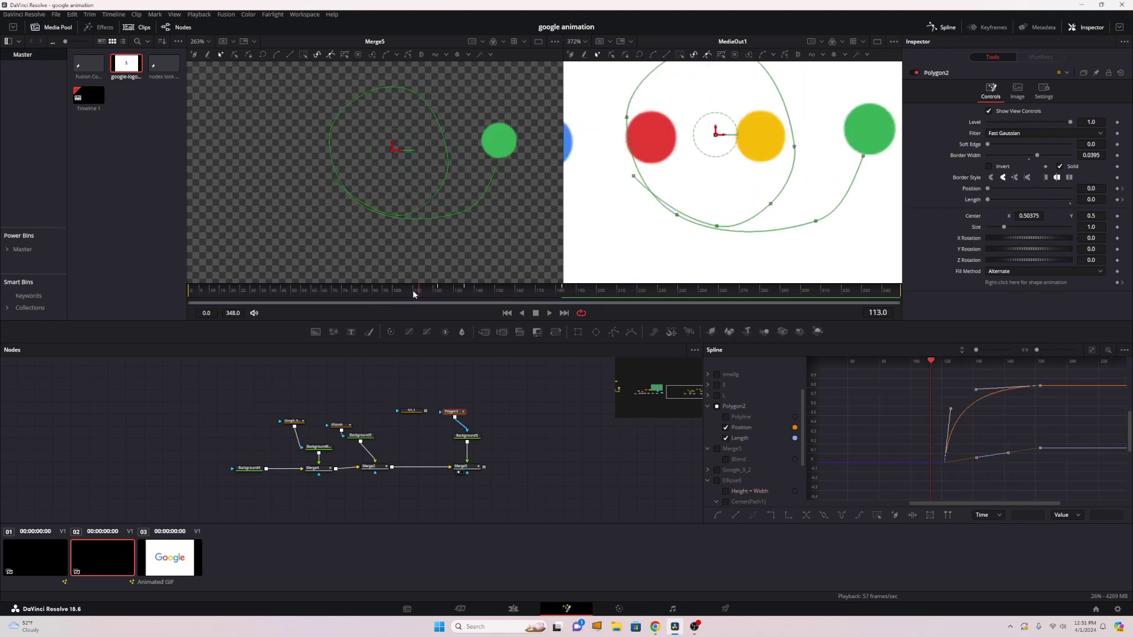
pyautogui.press('space')
# Step: Reshape Polygon2's Position curve into an S-curve that eases in and out, and play it back
pyautogui.moveTo(420, 296); pyautogui.dragTo(462, 293)
pyautogui.moveTo(932, 411); pyautogui.dragTo(989, 457)
pyautogui.moveTo(958, 390); pyautogui.dragTo(954, 389)
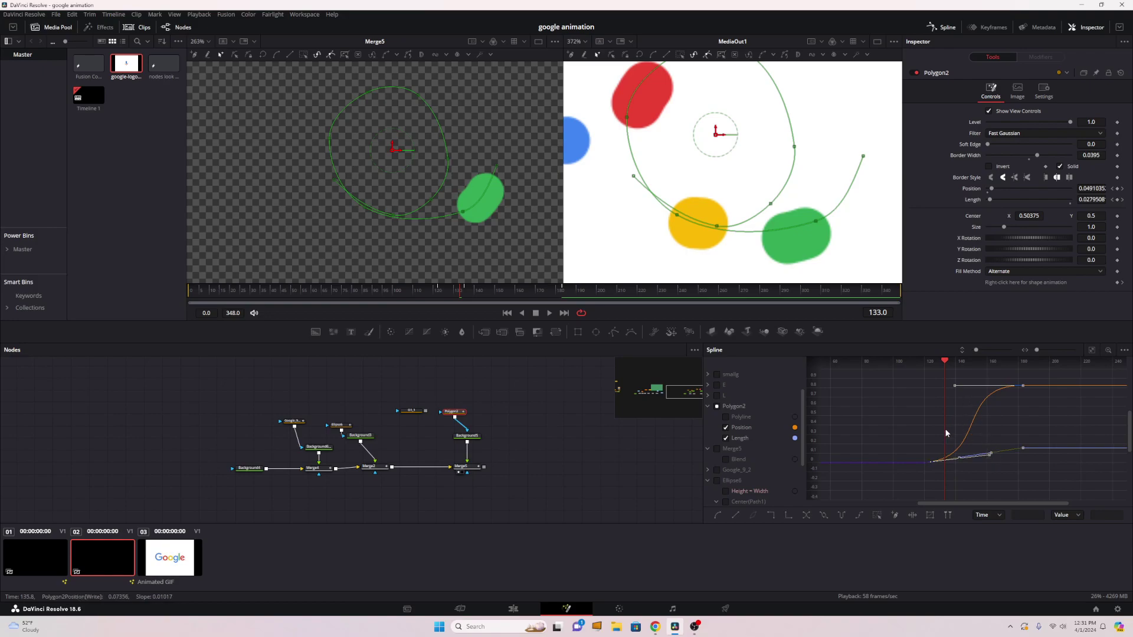
pyautogui.moveTo(424, 289); pyautogui.dragTo(373, 289)
pyautogui.press('space')
pyautogui.press('space')
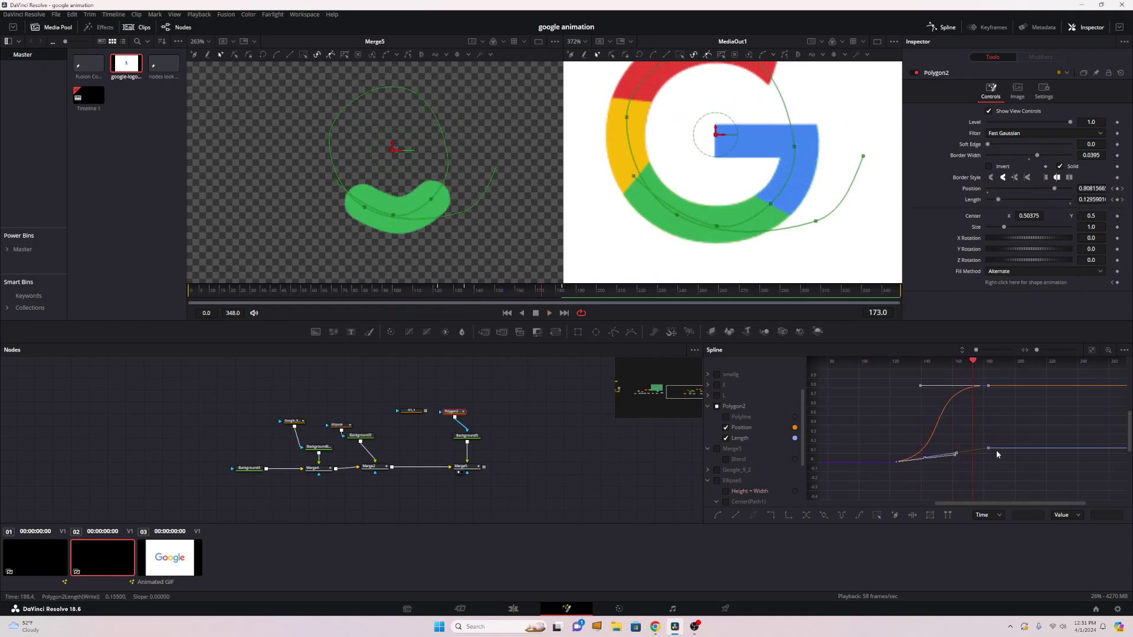
# Step: Bend Polygon2's Length curve into a smooth ease toward its end keyframe and play back the result
pyautogui.scroll(4, 970, 441)
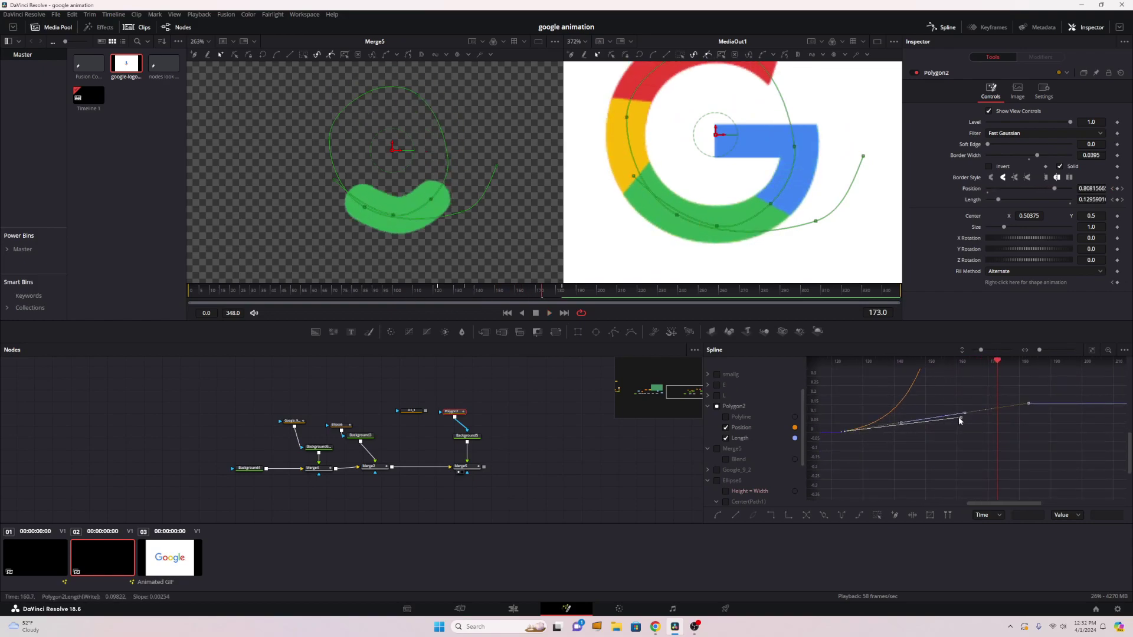
pyautogui.moveTo(957, 420); pyautogui.dragTo(940, 406)
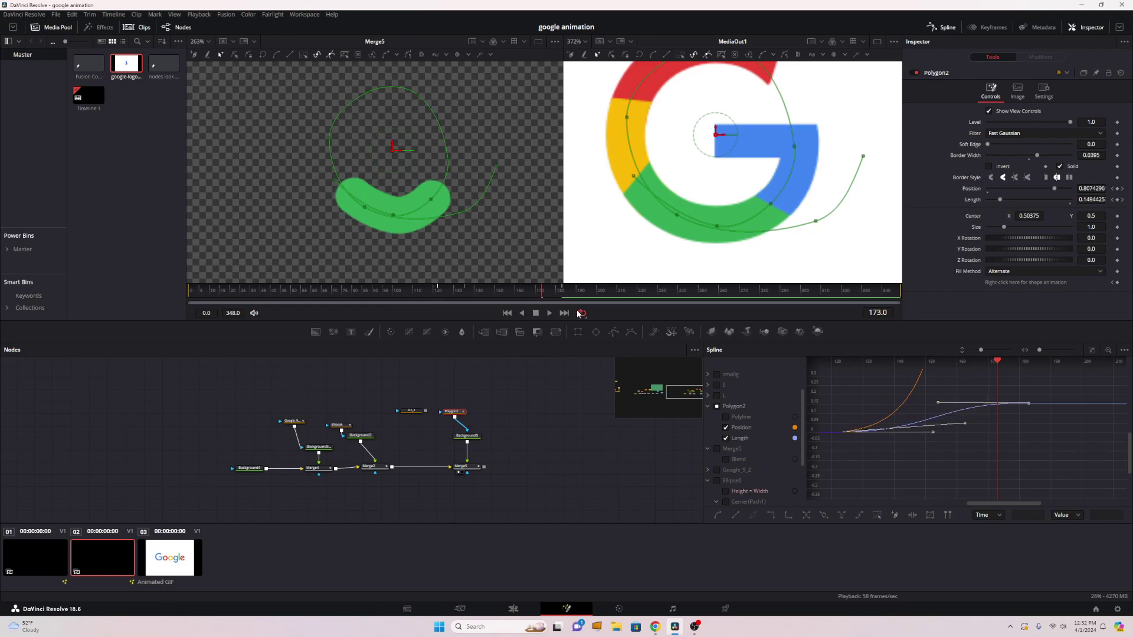
pyautogui.click(359, 291)
pyautogui.press('space')
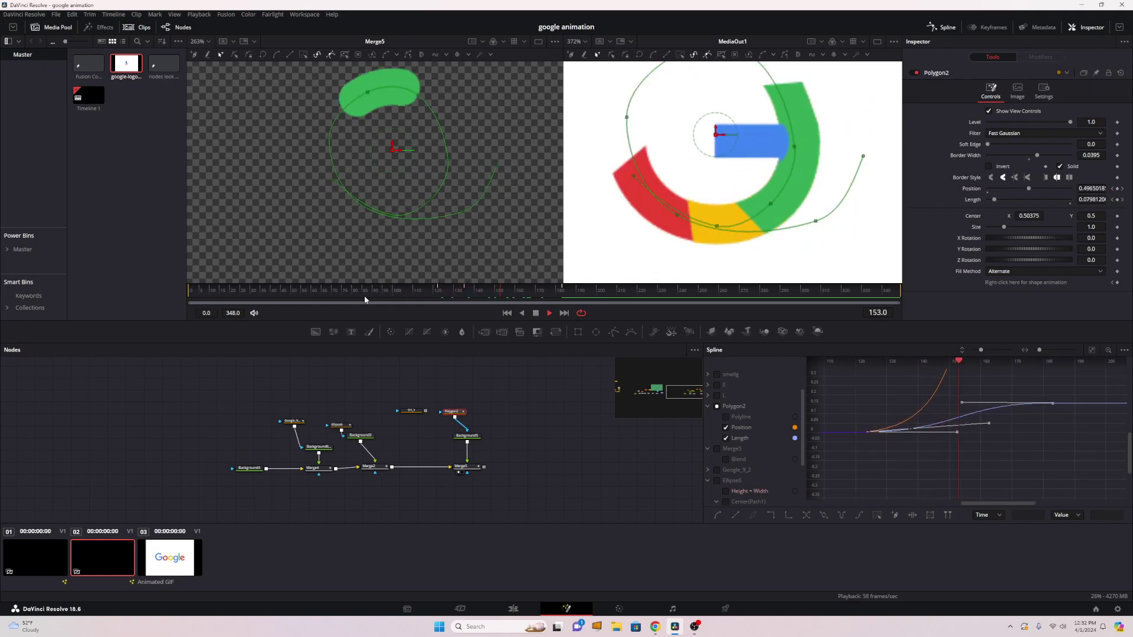
pyautogui.scroll(-2, 653, 208)
pyautogui.click(406, 291)
pyautogui.click(349, 294)
# Step: At frame 160, adjust the easing handles of Polygon2's curves, extending the Position curve's end handle earlier in time
pyautogui.moveTo(401, 291); pyautogui.dragTo(518, 294)
pyautogui.moveTo(957, 392); pyautogui.dragTo(995, 416)
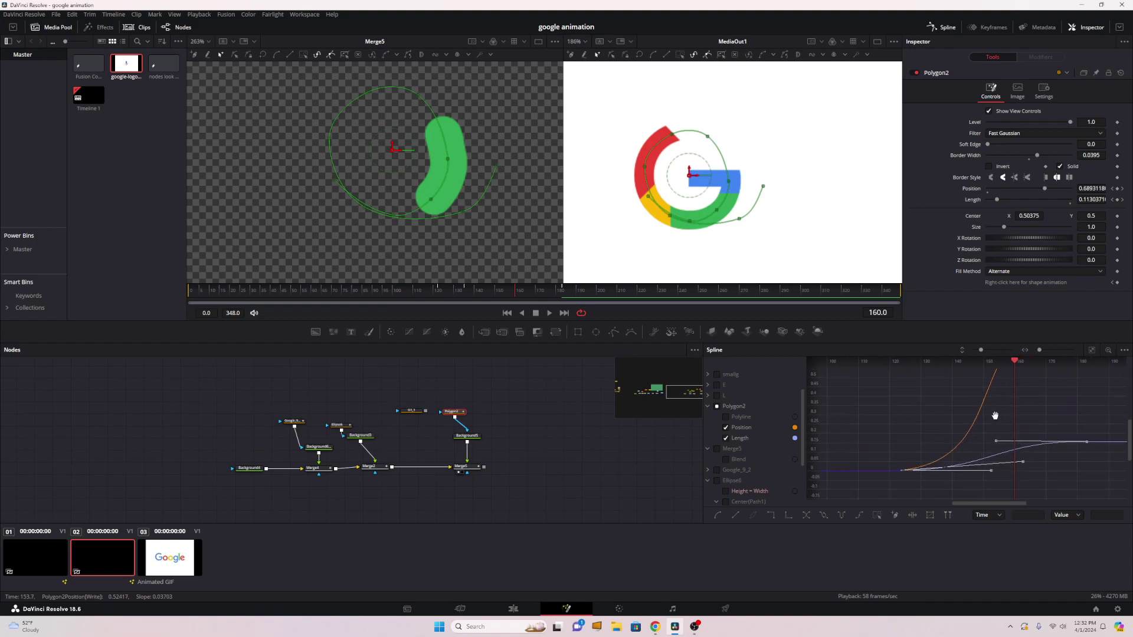
pyautogui.moveTo(990, 474)
pyautogui.mouseDown()
pyautogui.moveTo(944, 448)
pyautogui.moveTo(996, 426)
pyautogui.moveTo(1011, 476)
pyautogui.mouseUp()
pyautogui.moveTo(939, 394); pyautogui.dragTo(898, 396)
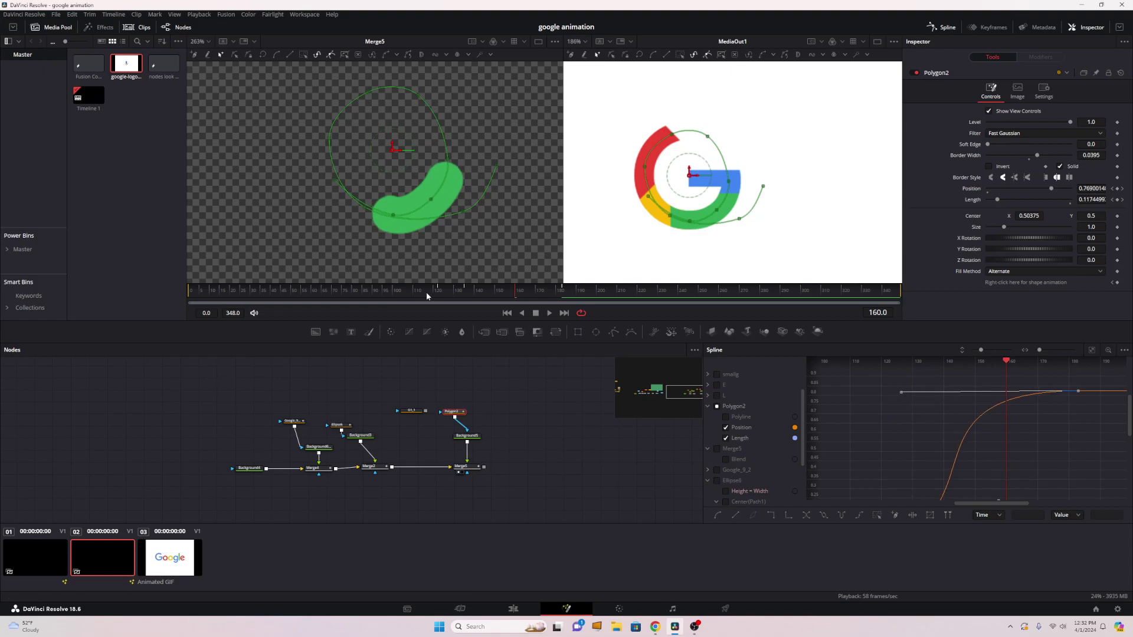
# Step: Play back the adjusted easing from before the circle turns into a stroke to compare it with the reference
pyautogui.click(362, 291)
pyautogui.press('space')
pyautogui.moveTo(394, 293); pyautogui.dragTo(404, 294)
pyautogui.press('space')
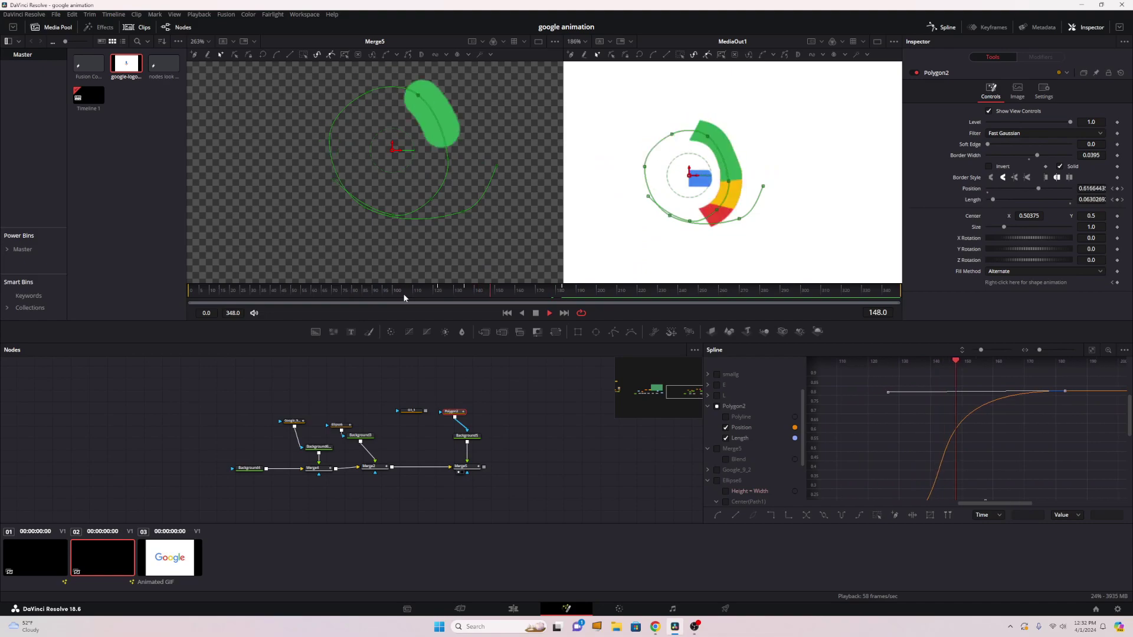
pyautogui.click(387, 292)
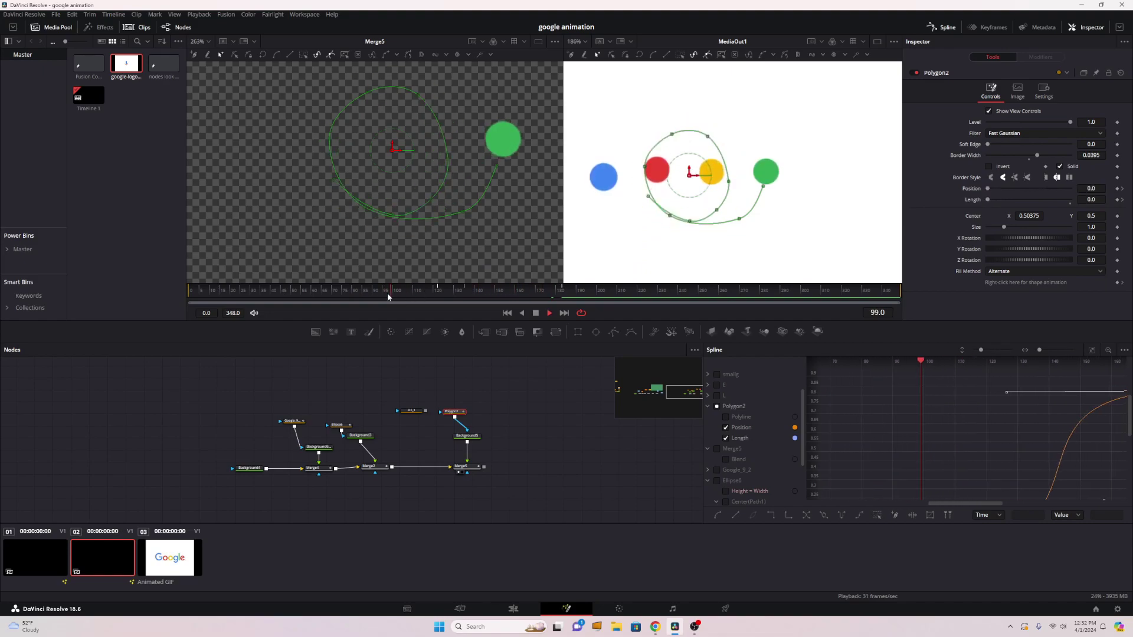
pyautogui.click(420, 296)
# Step: Raise the start handles of Polygon2's Position and Length curves so both accelerate sooner, using frame 131 as reference
pyautogui.moveTo(420, 295); pyautogui.dragTo(455, 292)
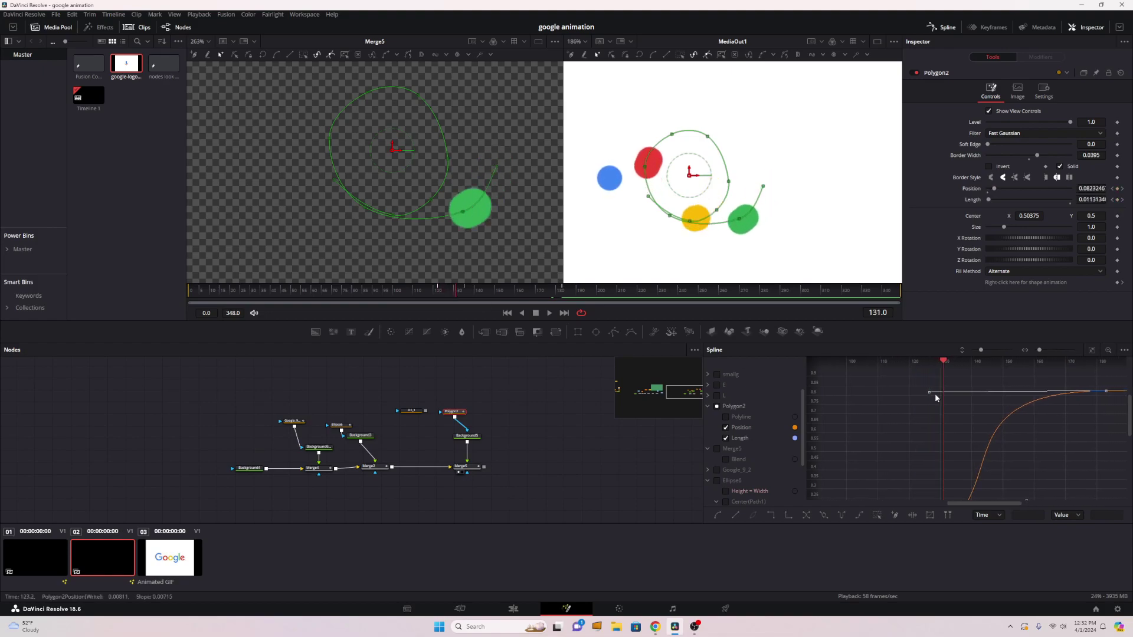
pyautogui.scroll(-3, 906, 388)
pyautogui.moveTo(991, 425); pyautogui.dragTo(973, 414)
# Step: Move the start point of Polygon2's path onto the green circle at frame 121 and remove the path's shape animation keyframes
pyautogui.moveTo(456, 292)
pyautogui.mouseDown()
pyautogui.moveTo(475, 291)
pyautogui.moveTo(442, 292)
pyautogui.moveTo(480, 292)
pyautogui.moveTo(438, 293)
pyautogui.mouseUp()
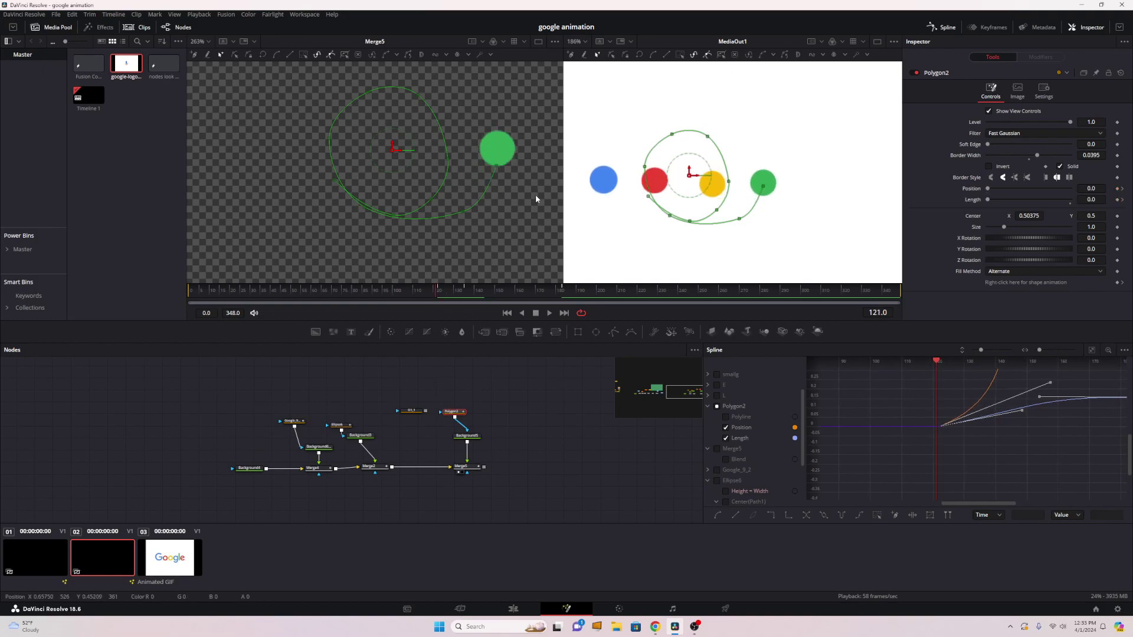
pyautogui.press('Left')
pyautogui.click(496, 165)
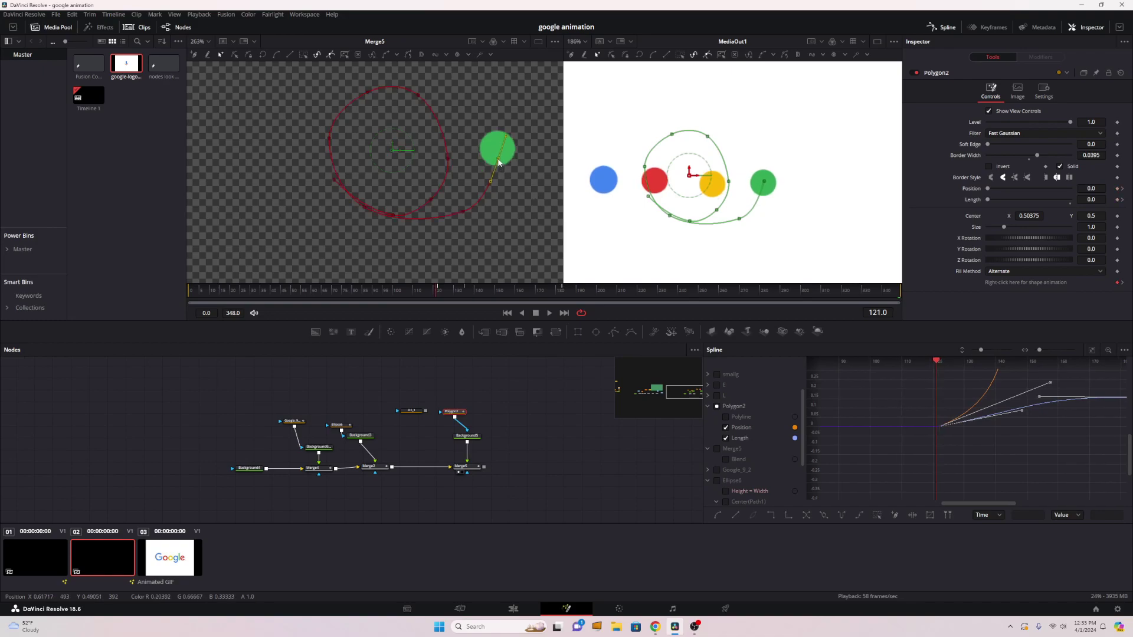
pyautogui.click(1122, 284)
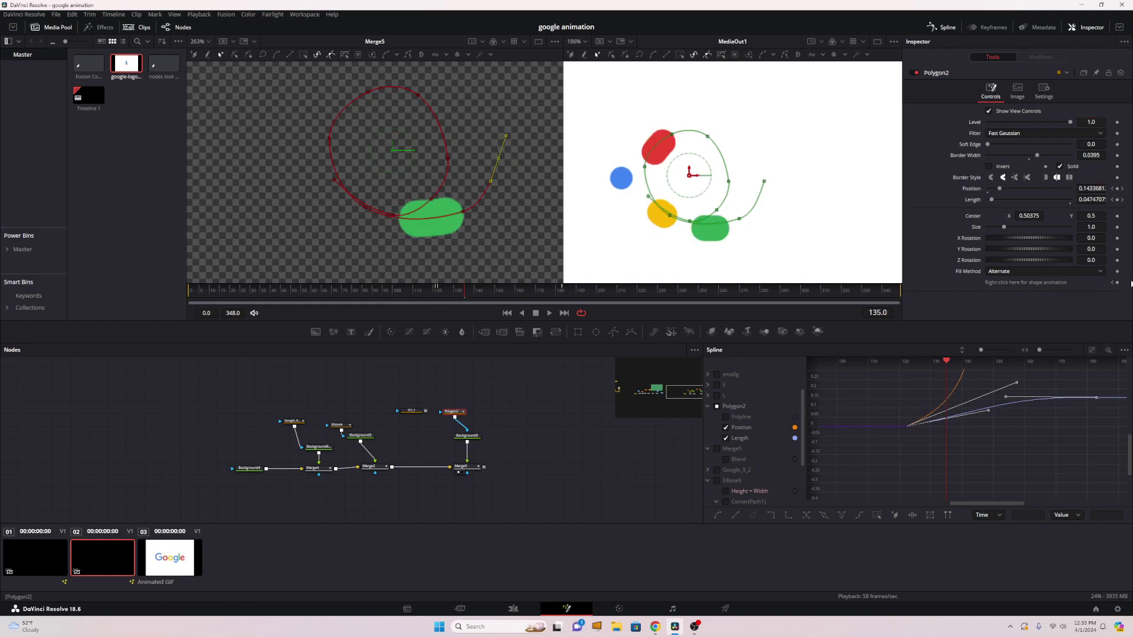
pyautogui.click(1113, 283)
# Step: Fine-tune the path's start point on the green circle between frames 119 and 124, and play back the animation
pyautogui.moveTo(440, 284)
pyautogui.mouseDown()
pyautogui.moveTo(424, 291)
pyautogui.moveTo(438, 294)
pyautogui.mouseUp()
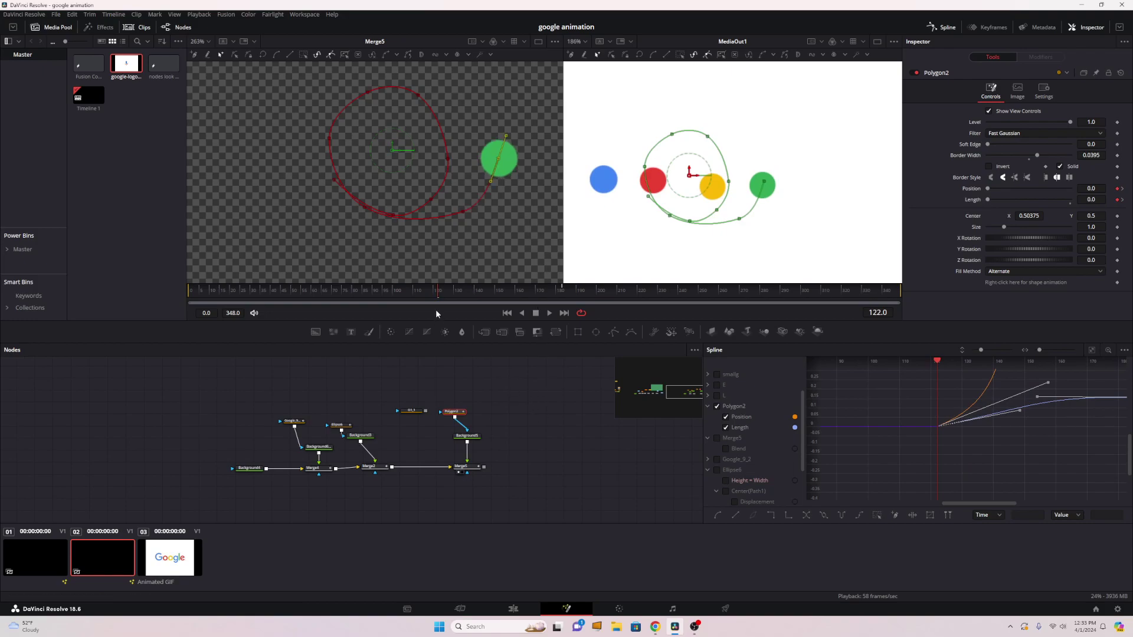
pyautogui.click(435, 293)
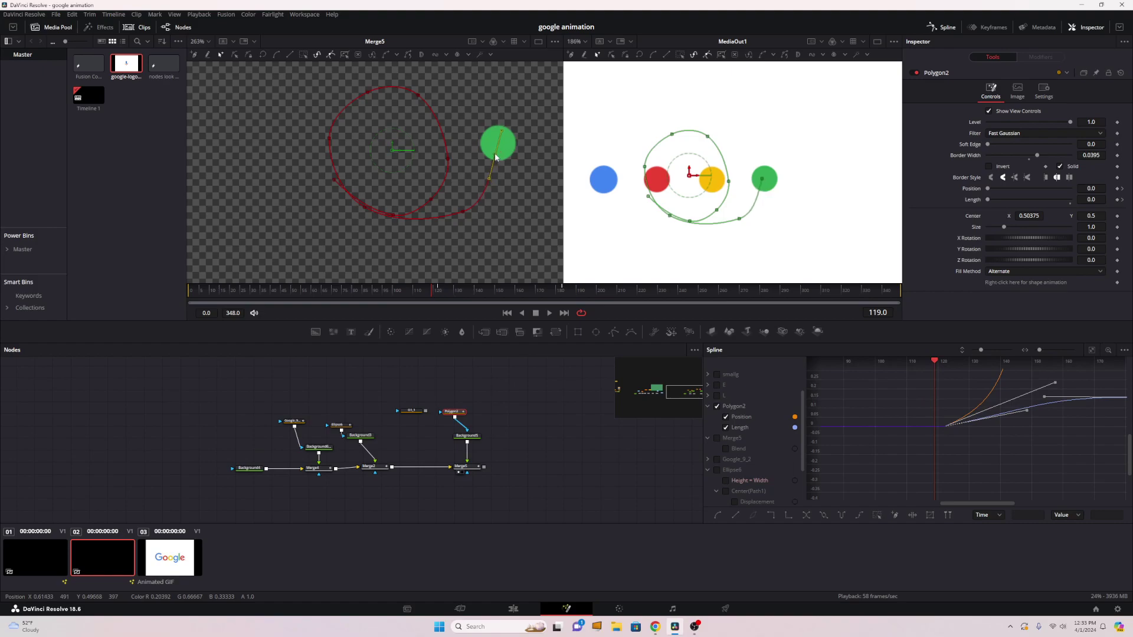
pyautogui.press('Right')
pyautogui.press('Right')
pyautogui.press('Right')
pyautogui.press('Right')
pyautogui.press('Right')
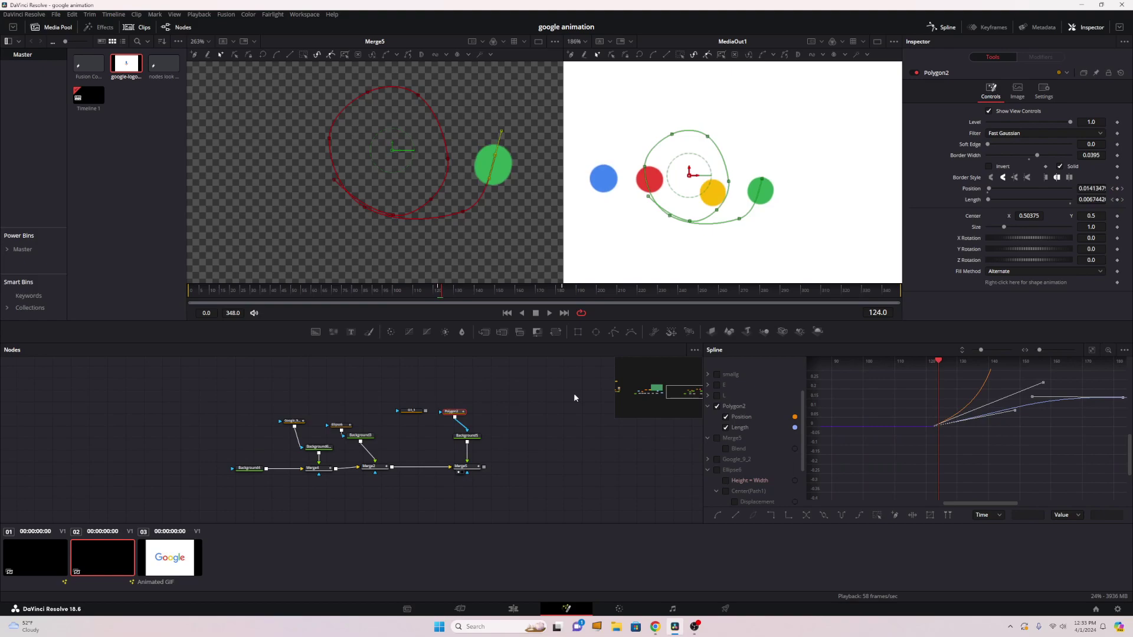
pyautogui.press('space')
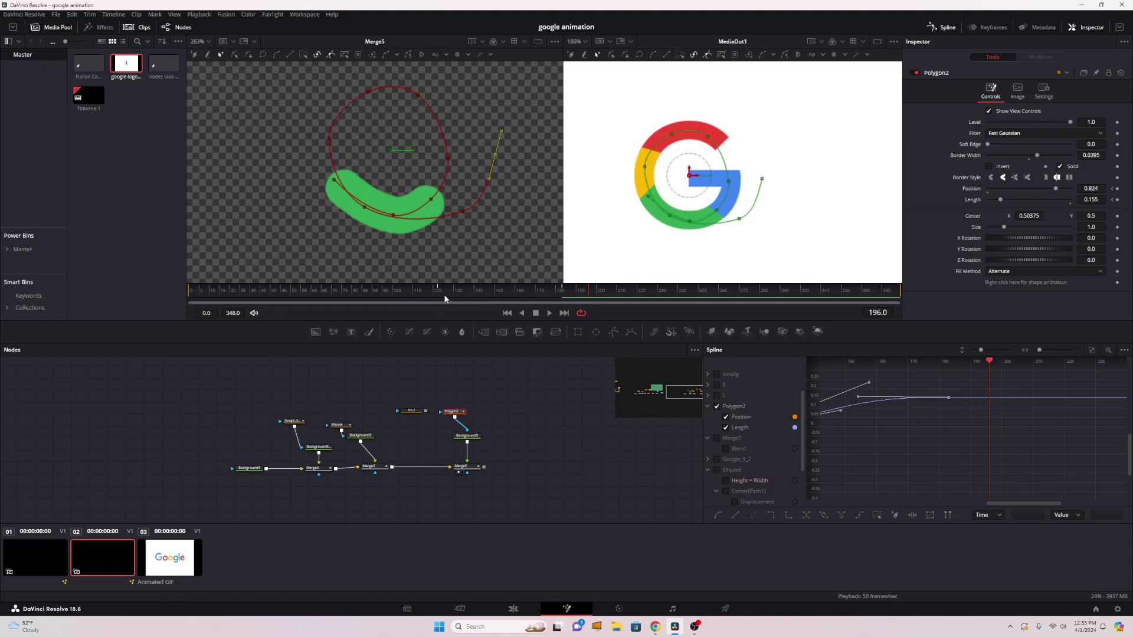
pyautogui.click(391, 293)
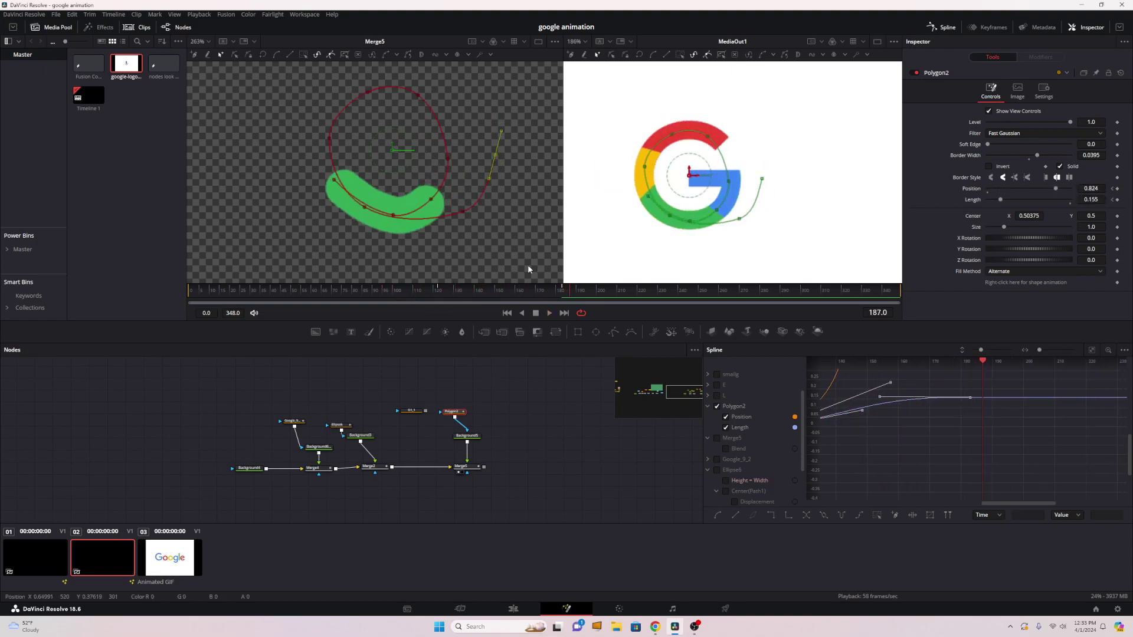
# Step: Keyframe Polygon2's Border Style at frame 143 and switch its ends from round to square caps at frame 144
pyautogui.moveTo(440, 293); pyautogui.dragTo(480, 291)
pyautogui.scroll(2, 704, 189)
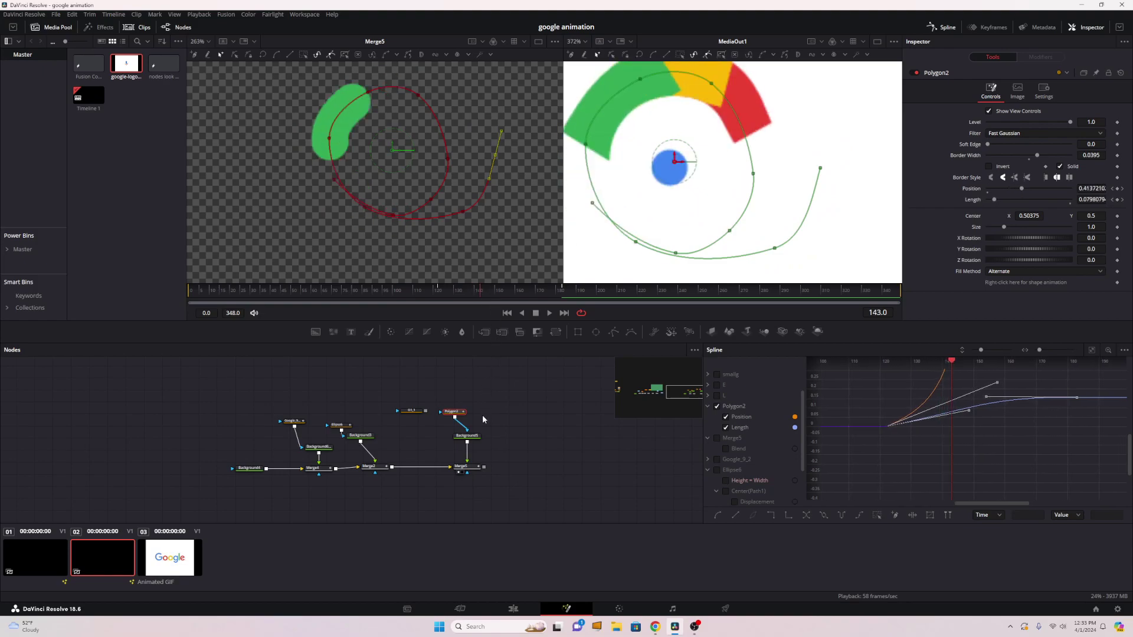
pyautogui.click(1117, 177)
pyautogui.click(1069, 177)
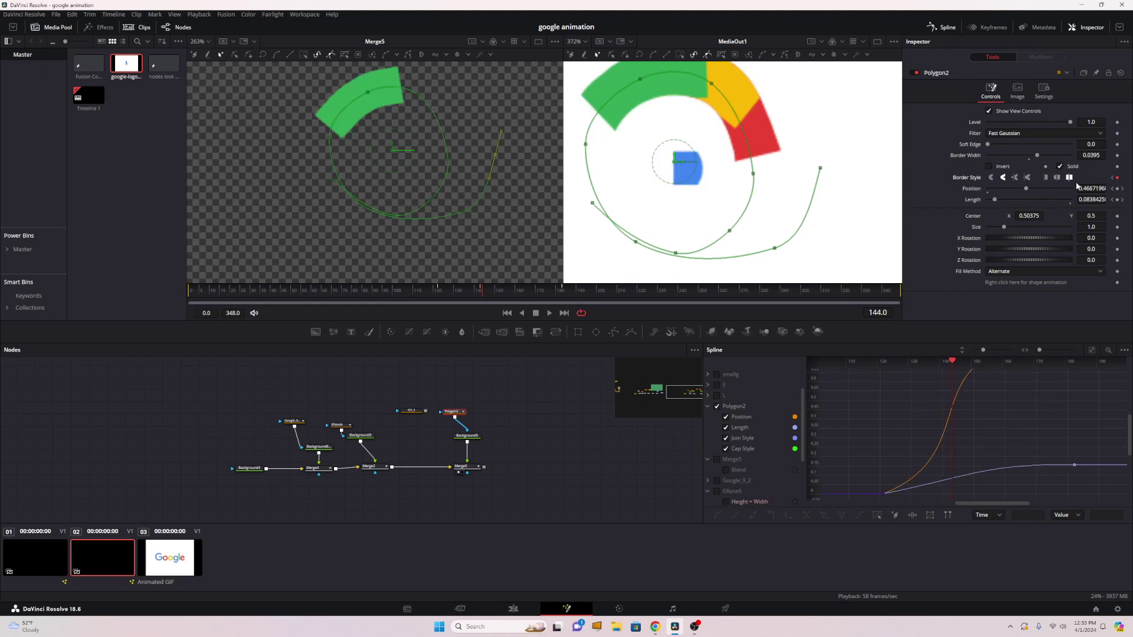
# Step: At frame 187, connect the G1_1 mask to Polygon2 and set Polygon2's Paint Mode to Multiply
pyautogui.moveTo(476, 292); pyautogui.dragTo(570, 289)
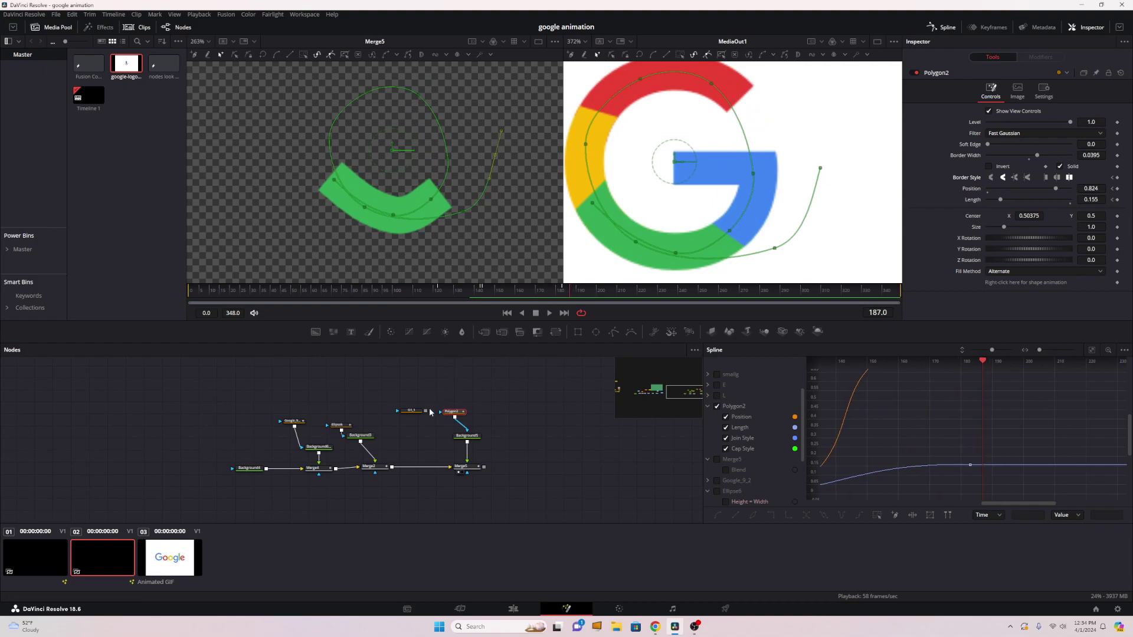
pyautogui.moveTo(427, 413); pyautogui.dragTo(444, 416)
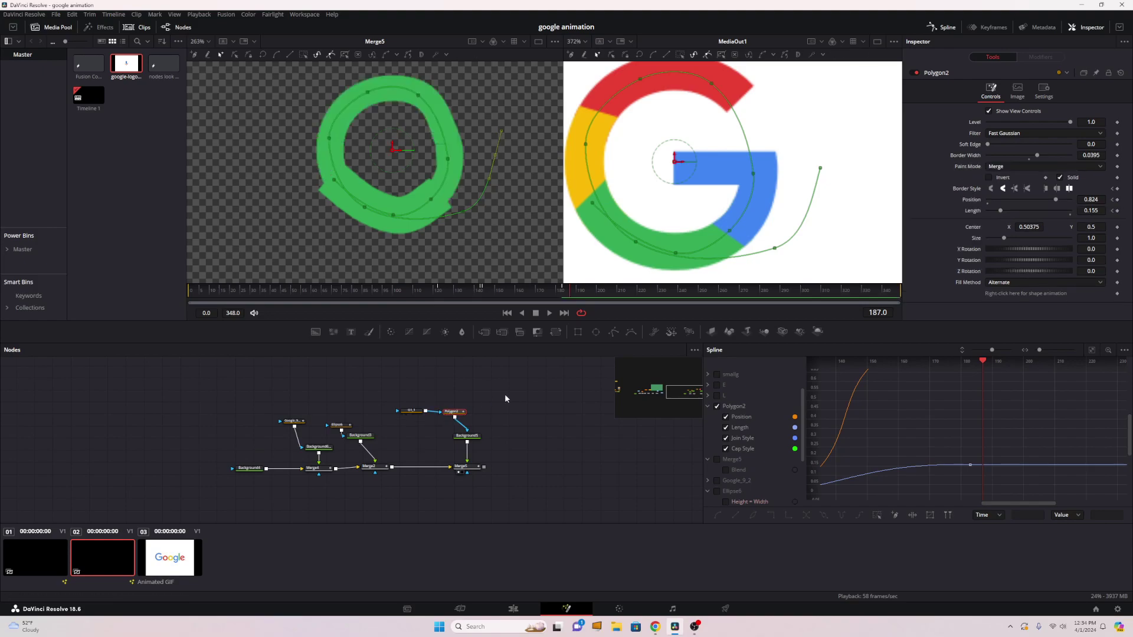
pyautogui.click(406, 415)
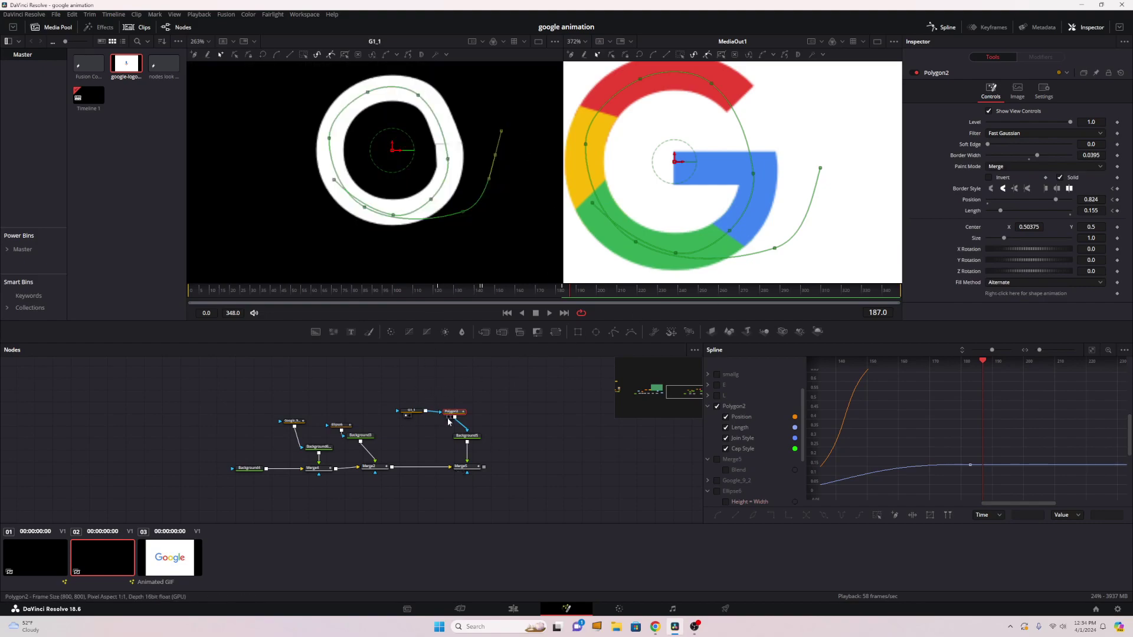
pyautogui.click(448, 418)
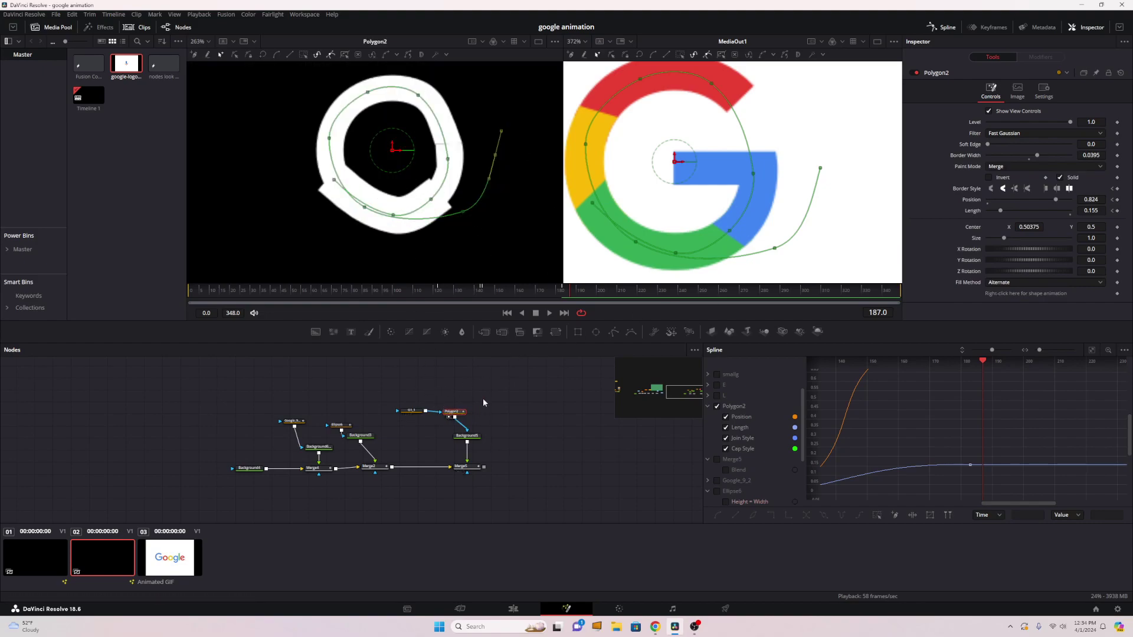
pyautogui.click(1008, 166)
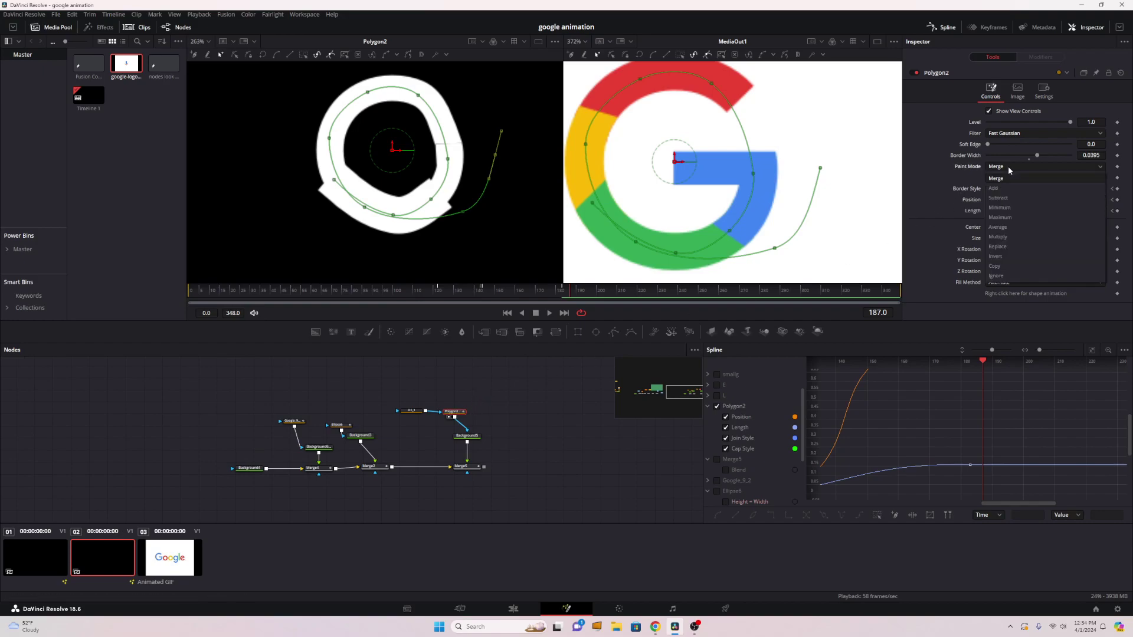
pyautogui.click(999, 236)
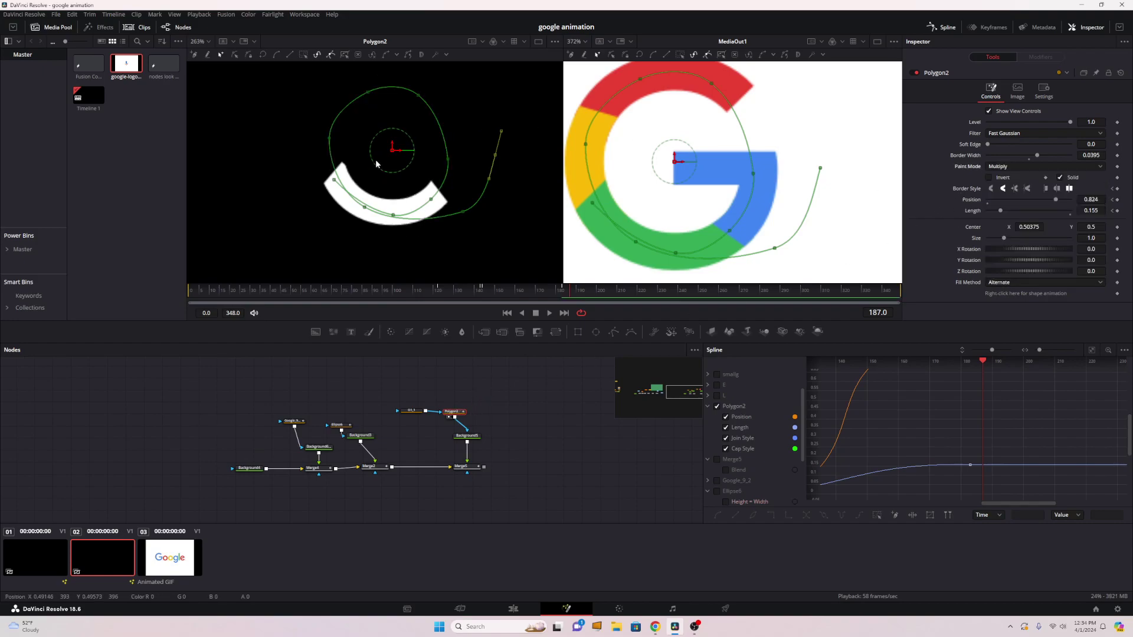
# Step: At frame 123, view the G1_1 mask and set its Border Width to 0.03 and its Level to 0.0
pyautogui.moveTo(407, 298); pyautogui.dragTo(440, 298)
pyautogui.click(422, 410)
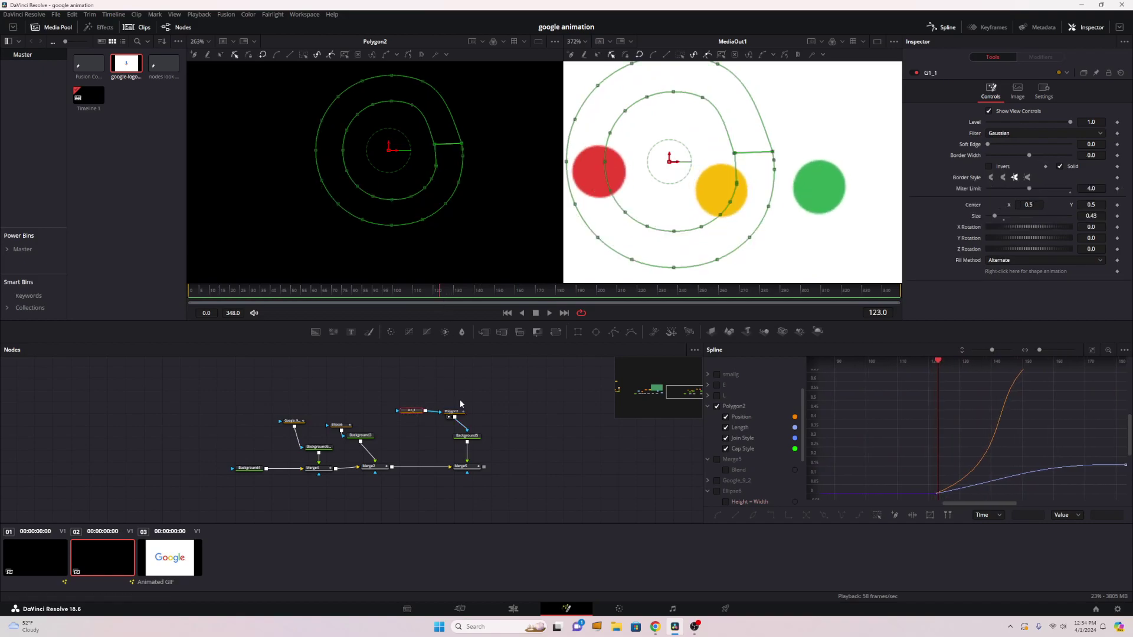
pyautogui.moveTo(1027, 155)
pyautogui.mouseDown()
pyautogui.moveTo(1052, 154)
pyautogui.moveTo(1037, 154)
pyautogui.mouseUp()
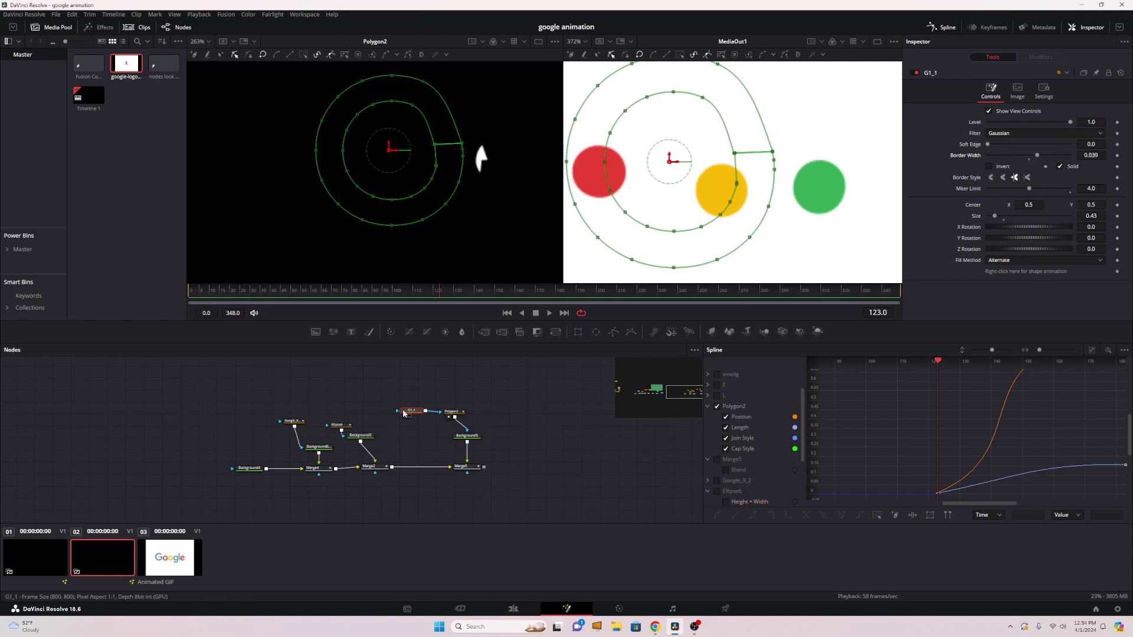
pyautogui.press('1')
pyautogui.moveTo(1036, 155); pyautogui.dragTo(1034, 157)
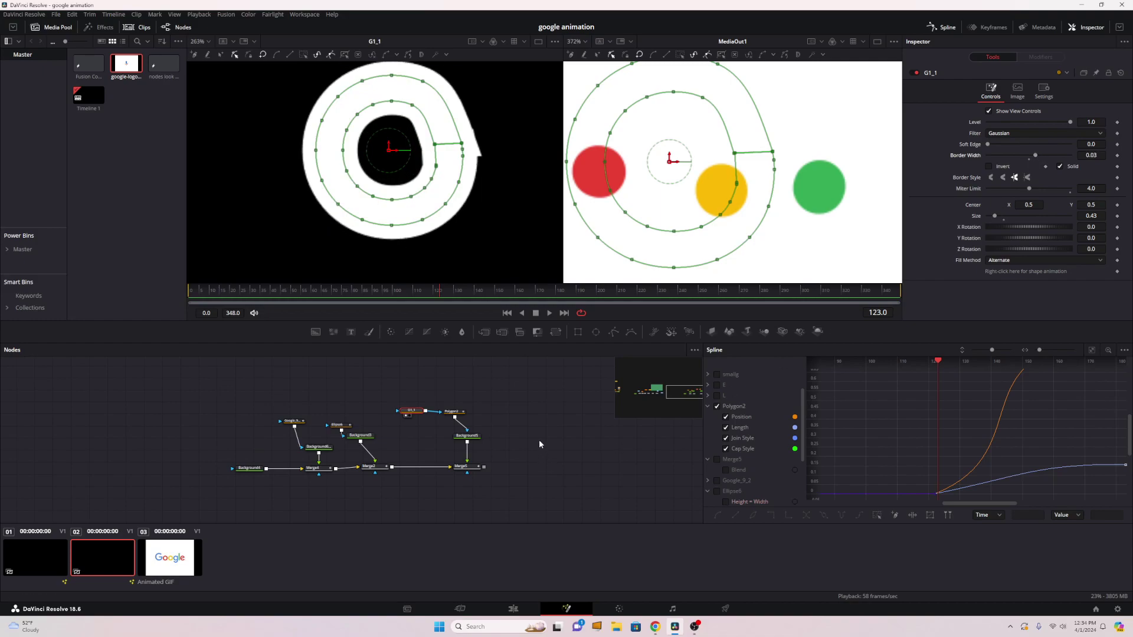
pyautogui.moveTo(1072, 123); pyautogui.dragTo(987, 122)
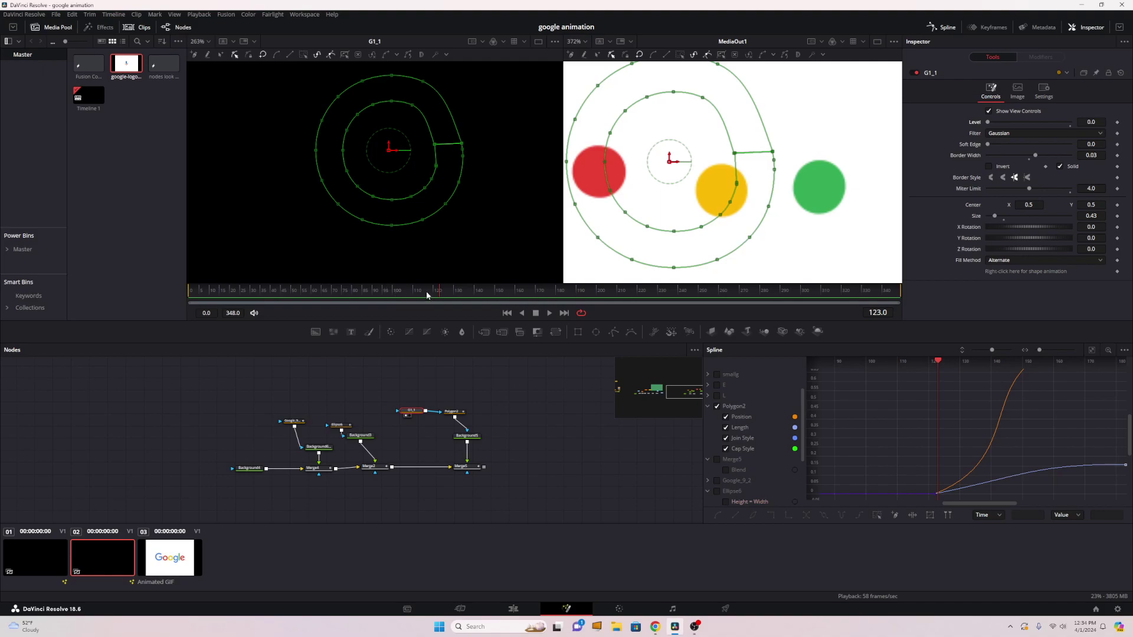
# Step: View Merge5, set Polygon2's Paint Mode to Merge, and check the green stroke up to frame 140
pyautogui.click(460, 473)
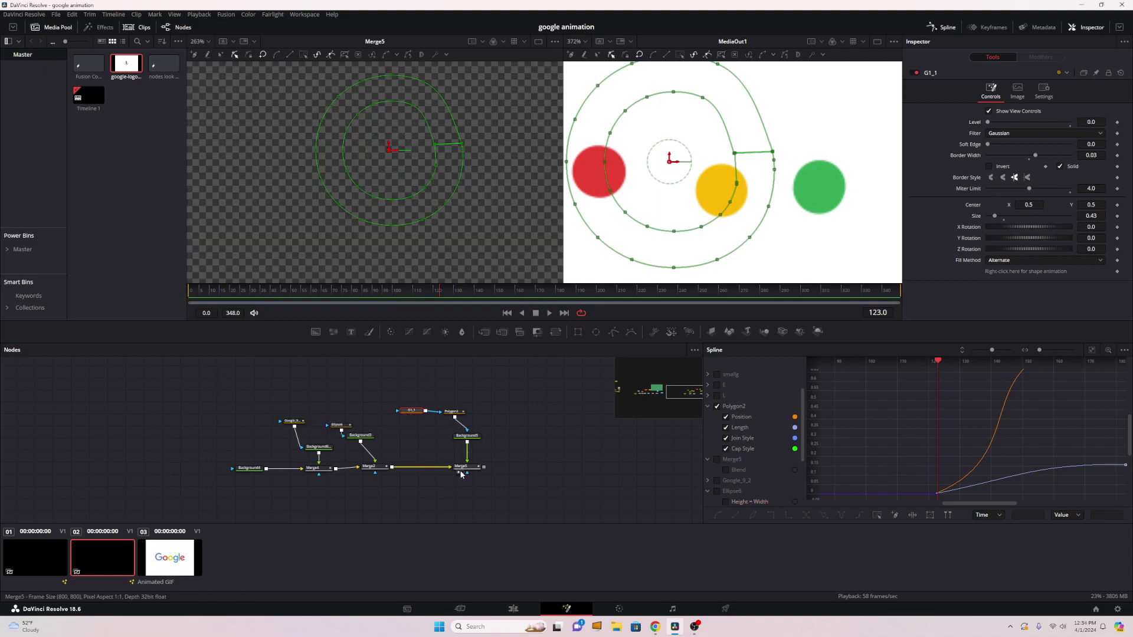
pyautogui.moveTo(319, 289); pyautogui.dragTo(440, 289)
pyautogui.scroll(-2, 352, 207)
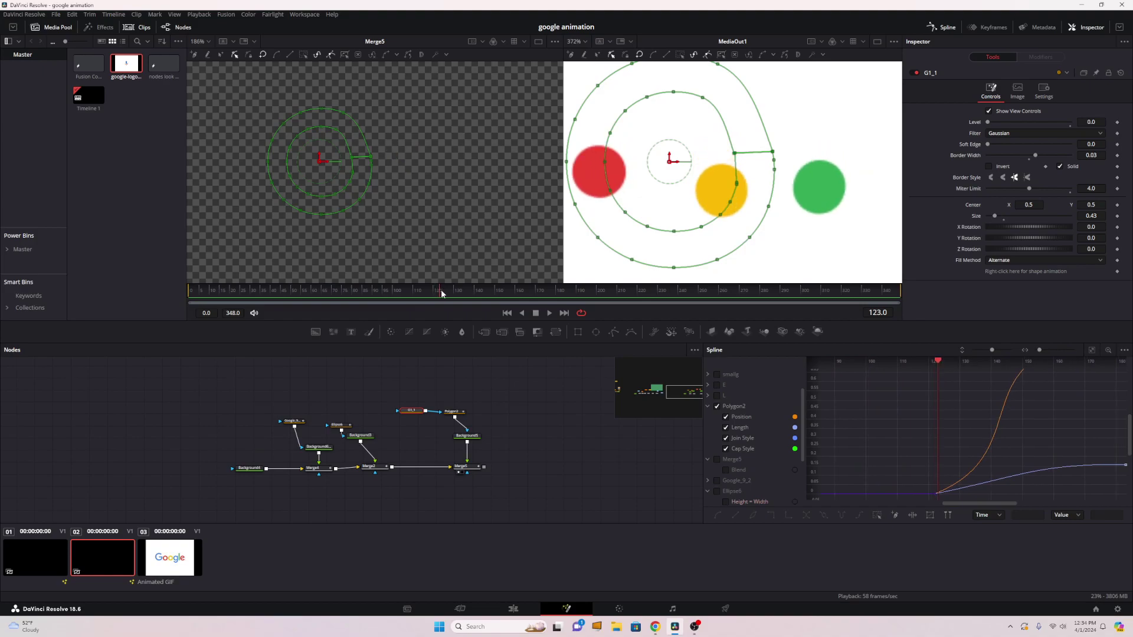
pyautogui.click(455, 412)
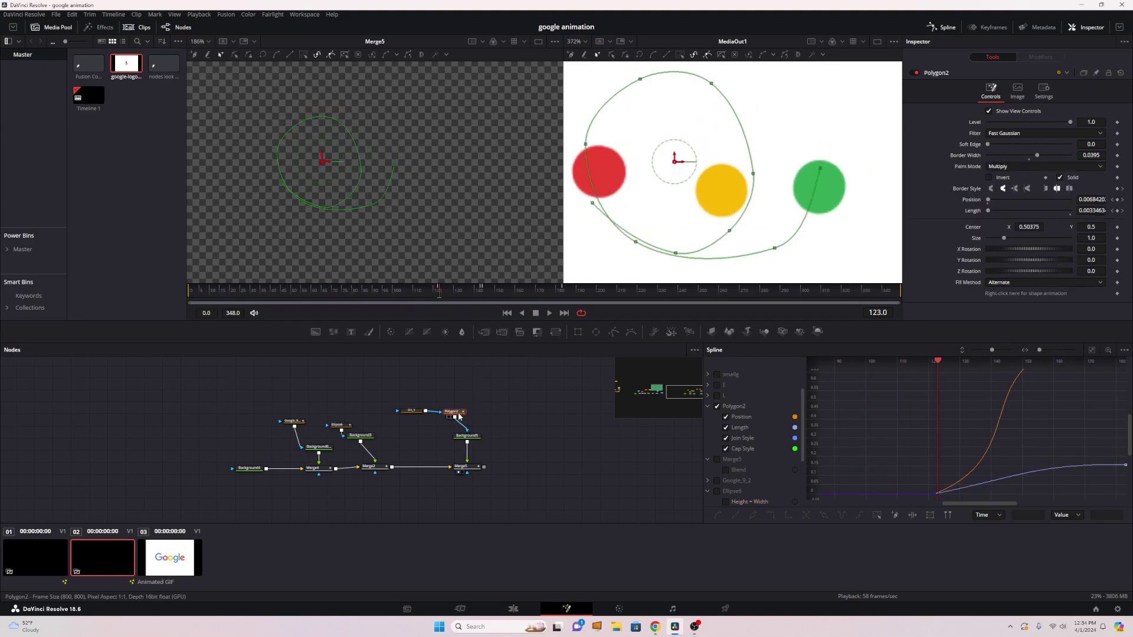
pyautogui.click(413, 413)
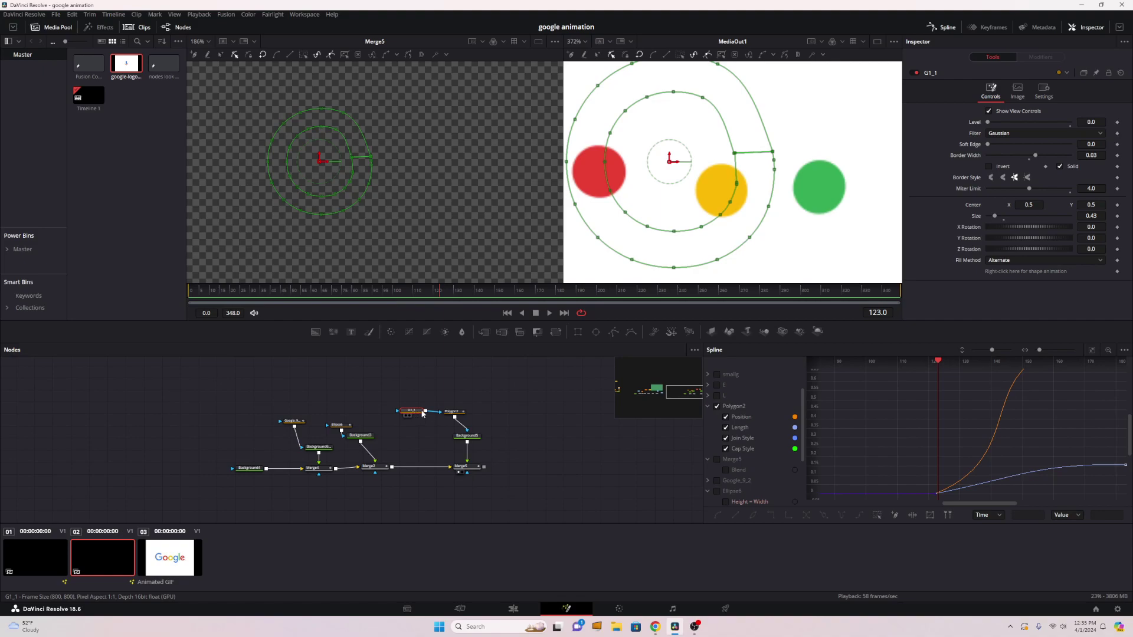
pyautogui.click(452, 412)
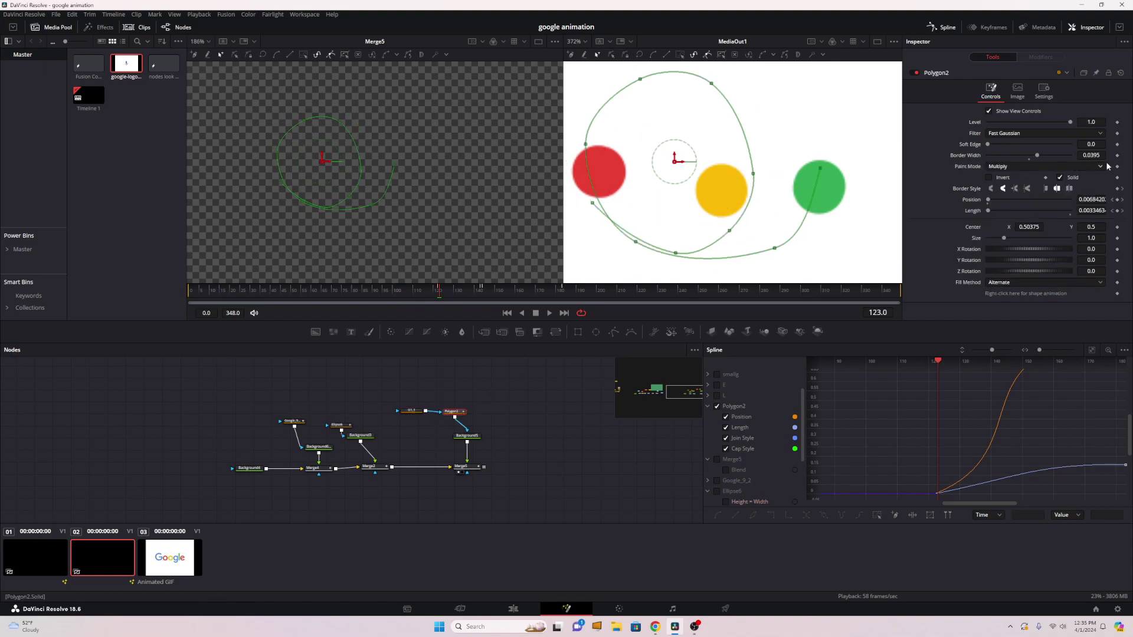
pyautogui.click(1013, 165)
pyautogui.click(1011, 179)
pyautogui.moveTo(429, 293); pyautogui.dragTo(475, 294)
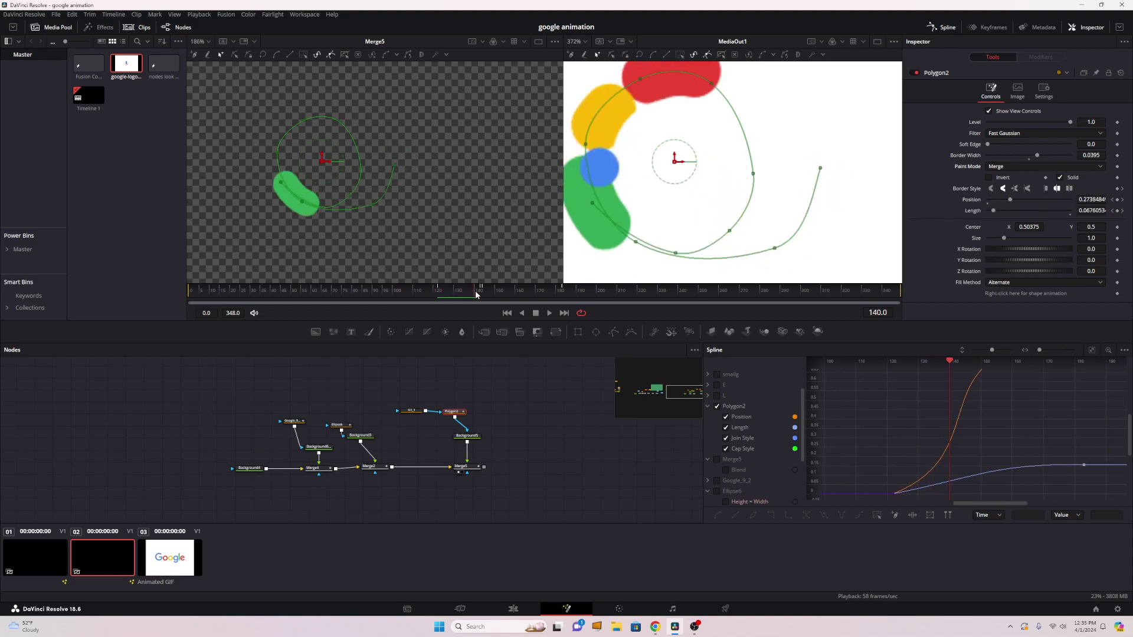
# Step: Keyframe G1_1's Level at 0.0 on frame 140 and at 1.0 on frame 141
pyautogui.click(413, 412)
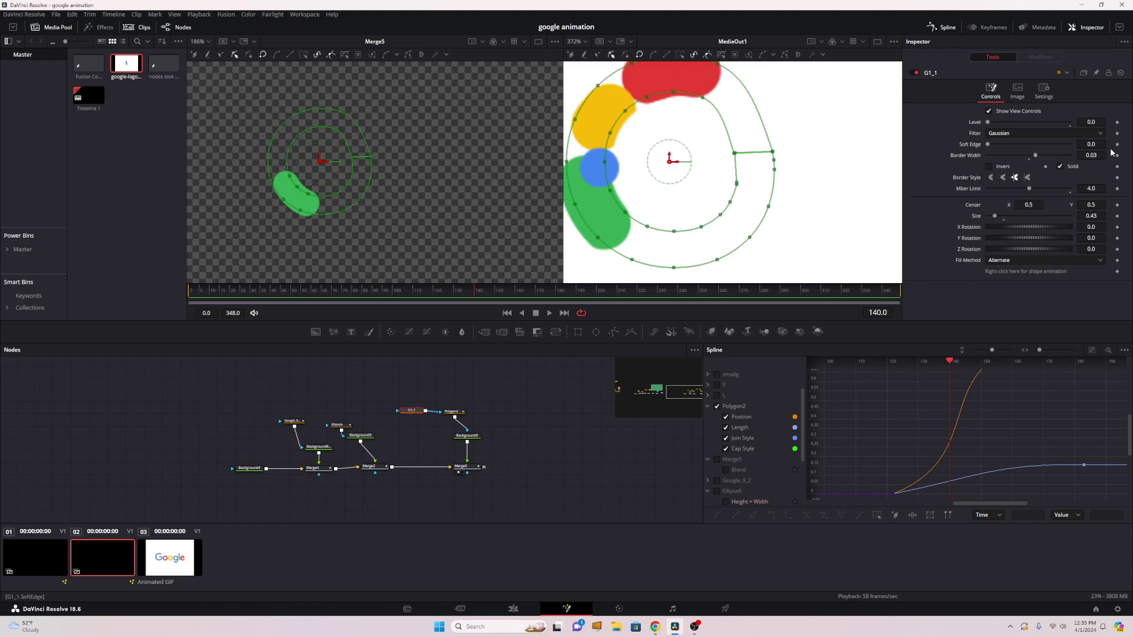
pyautogui.click(405, 417)
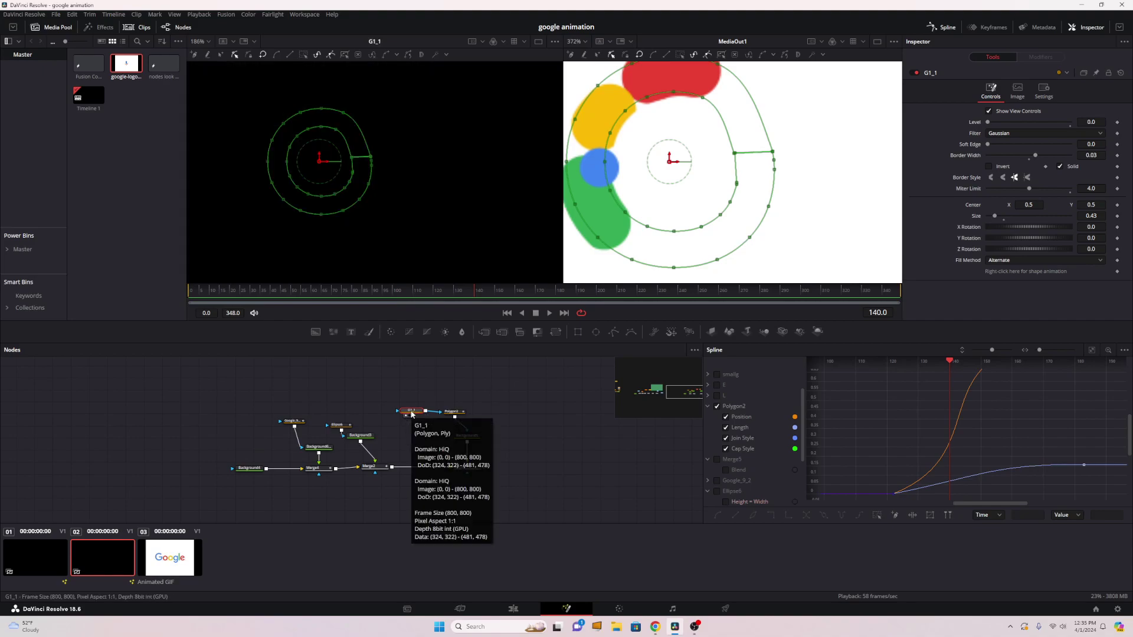
pyautogui.click(1117, 122)
pyautogui.press('Right')
pyautogui.moveTo(987, 122); pyautogui.dragTo(1109, 126)
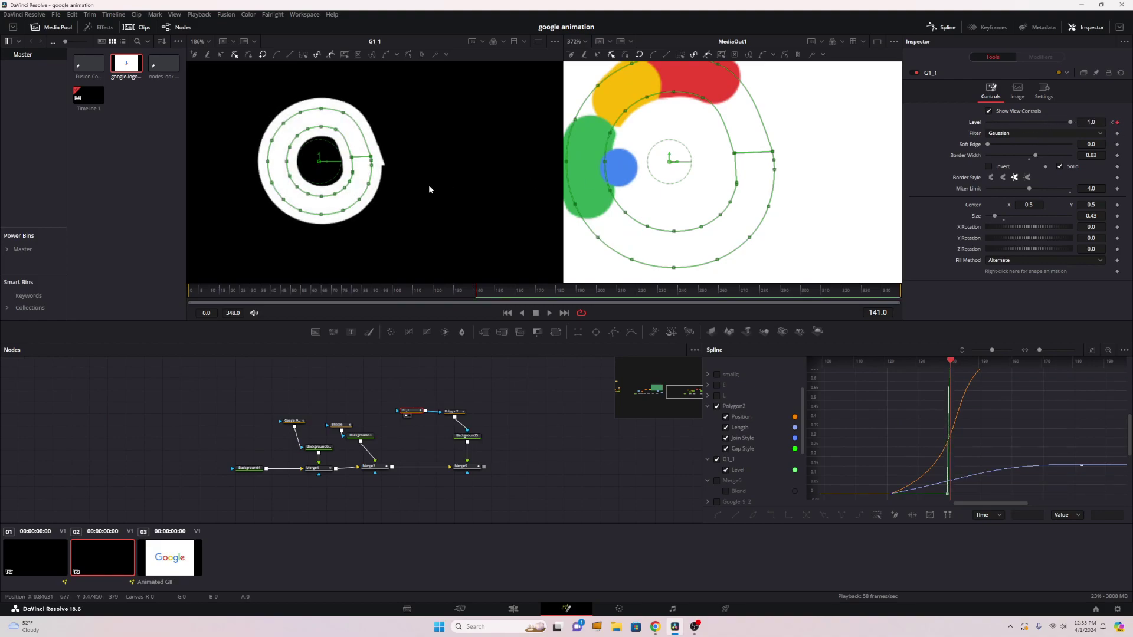
pyautogui.moveTo(466, 294); pyautogui.dragTo(477, 296)
# Step: Keyframe Polygon2's Paint Mode as Merge on frame 140 and Multiply on frame 141
pyautogui.click(451, 411)
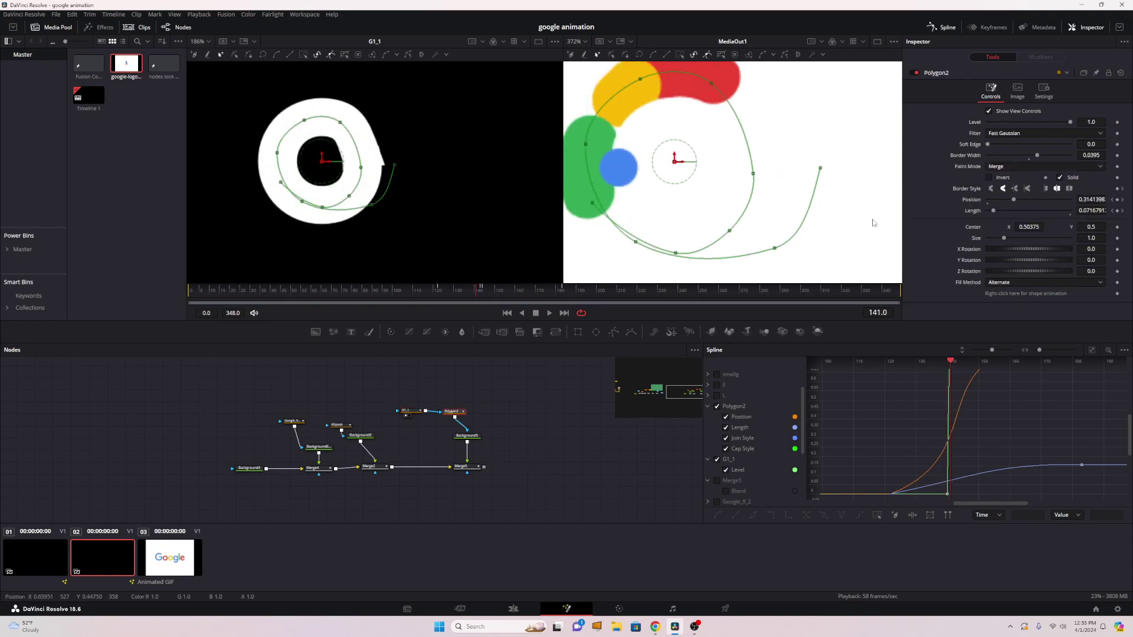
pyautogui.click(577, 391)
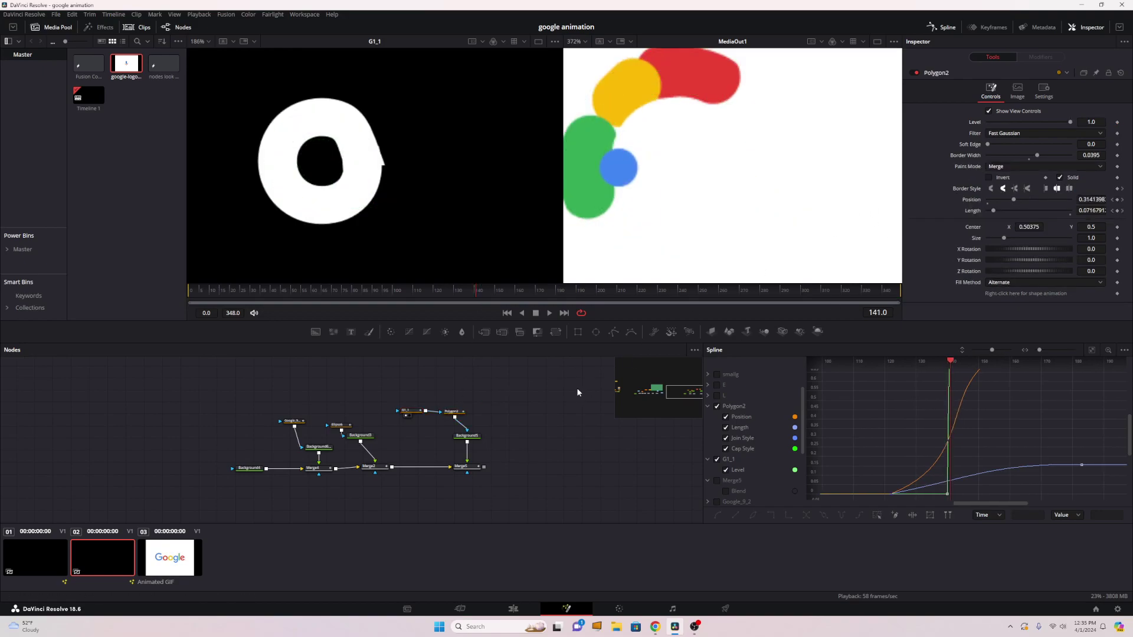
pyautogui.click(411, 413)
pyautogui.press('Left')
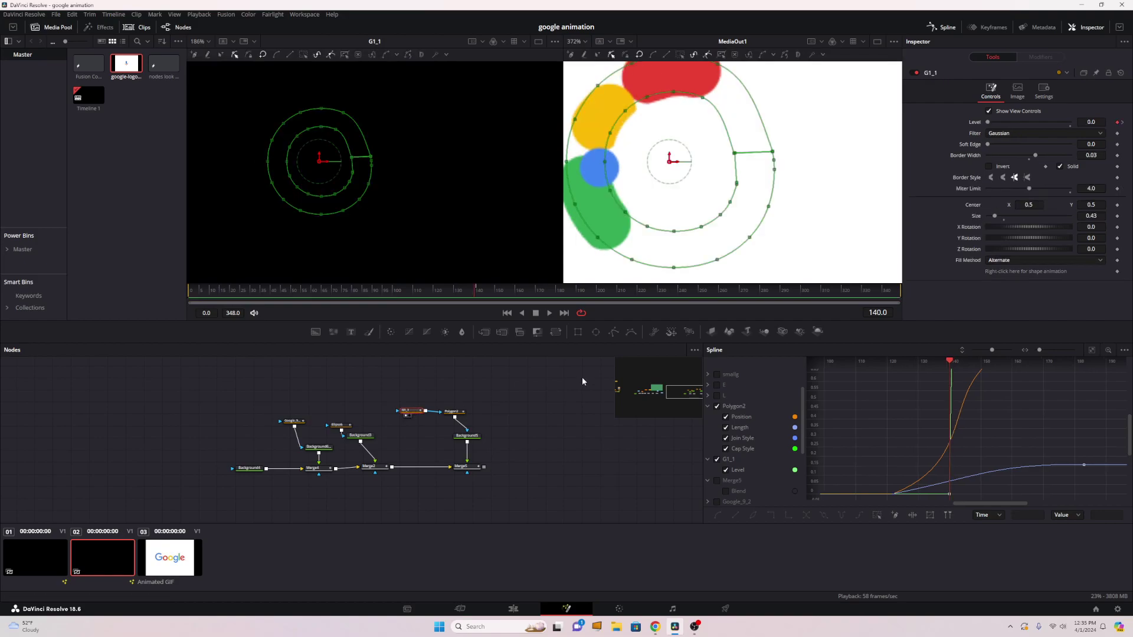
pyautogui.click(453, 411)
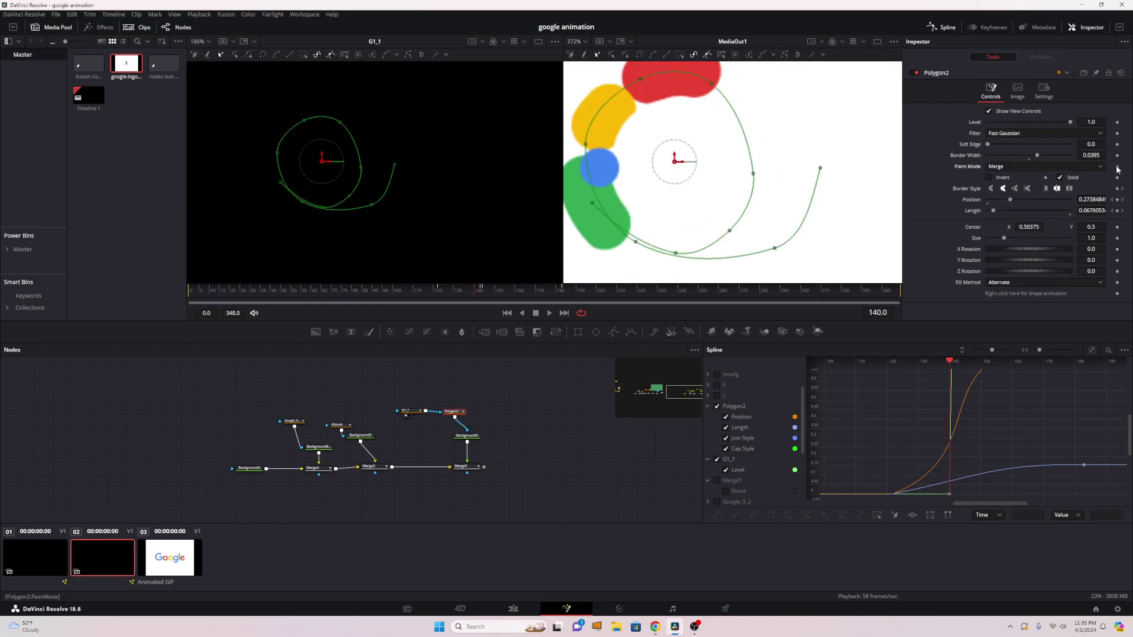
pyautogui.click(1117, 167)
pyautogui.press('Right')
pyautogui.click(1075, 166)
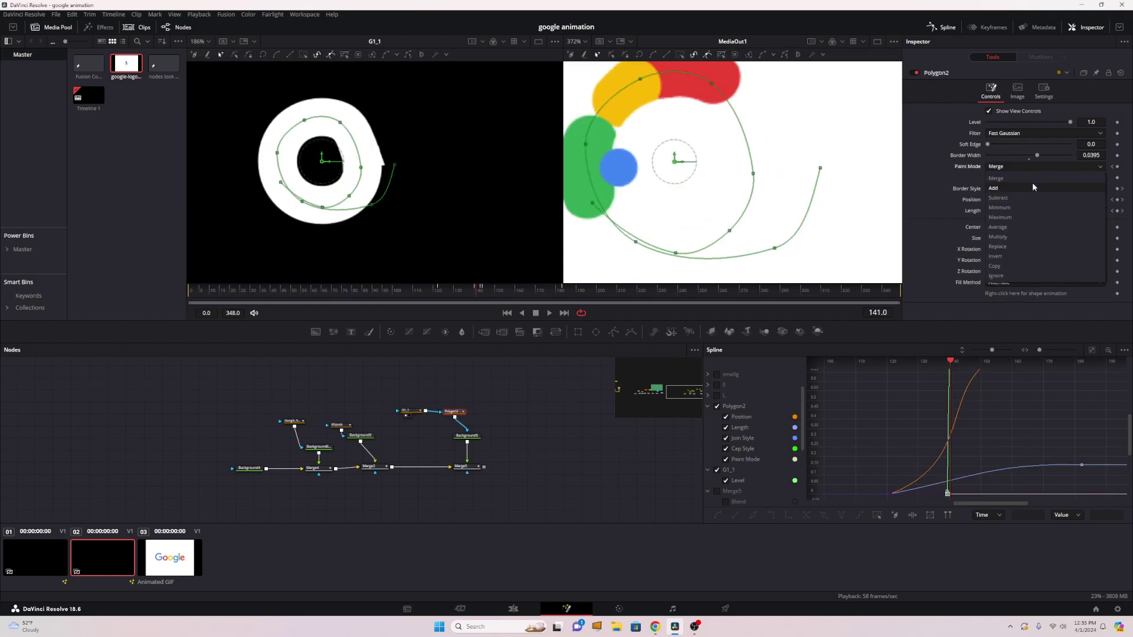
pyautogui.click(1007, 237)
# Step: View Merge5, keyframe G1_1's Border Width from 0.03 at frame 139 to 0.0 at frame 153, and select the ending keyframe in the spline
pyautogui.moveTo(492, 293); pyautogui.dragTo(424, 292)
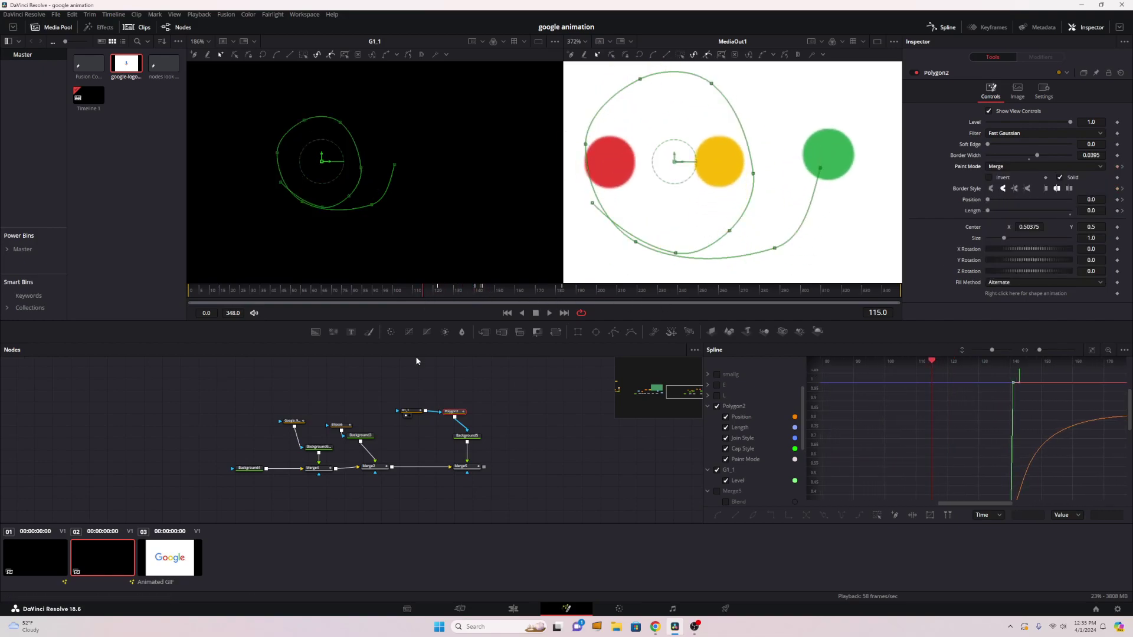
pyautogui.click(459, 472)
pyautogui.moveTo(424, 292); pyautogui.dragTo(473, 299)
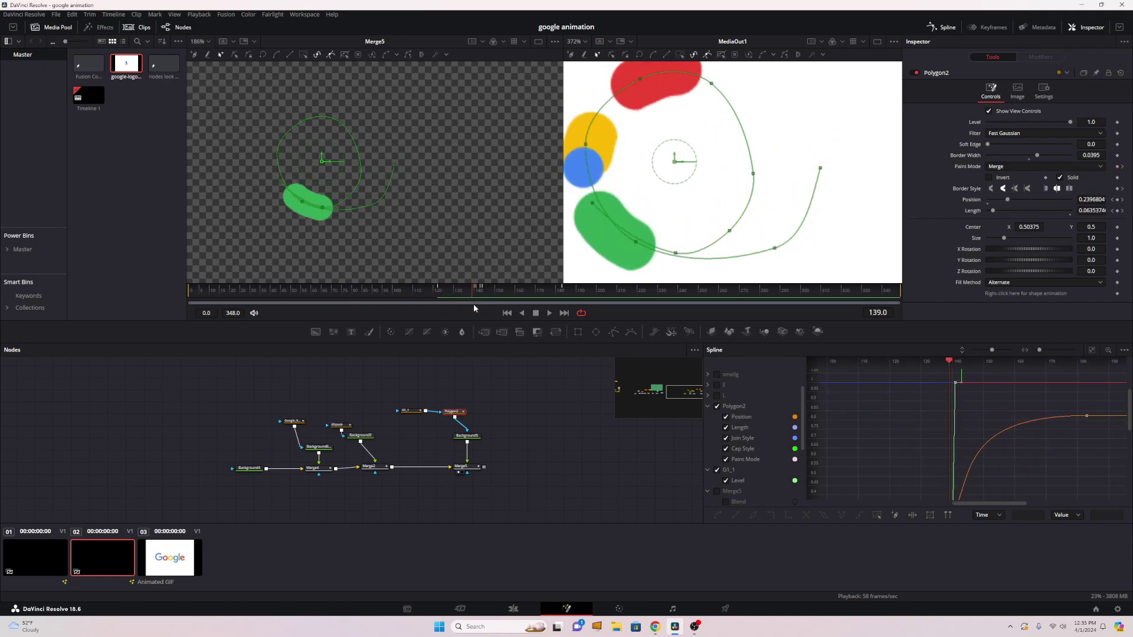
pyautogui.click(418, 411)
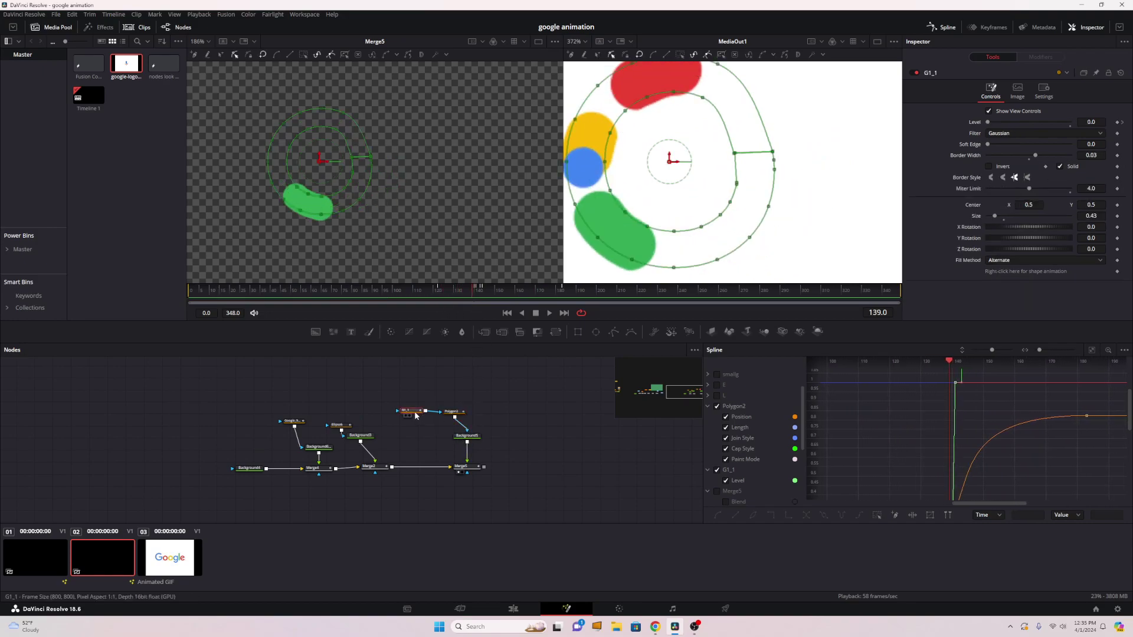
pyautogui.click(1116, 156)
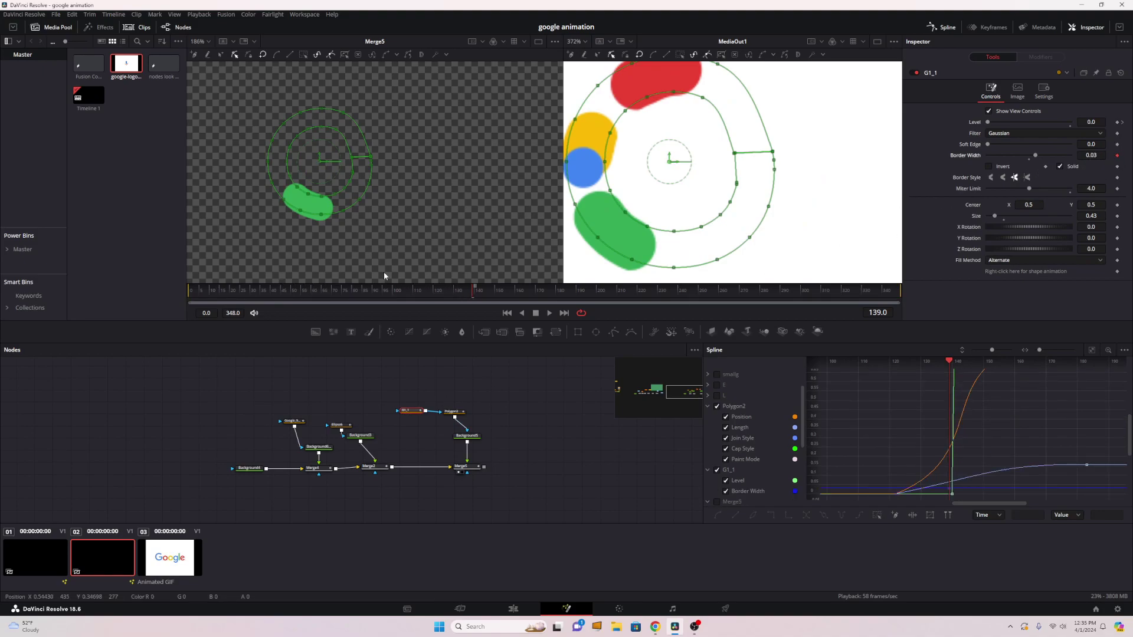
pyautogui.moveTo(475, 292); pyautogui.dragTo(502, 290)
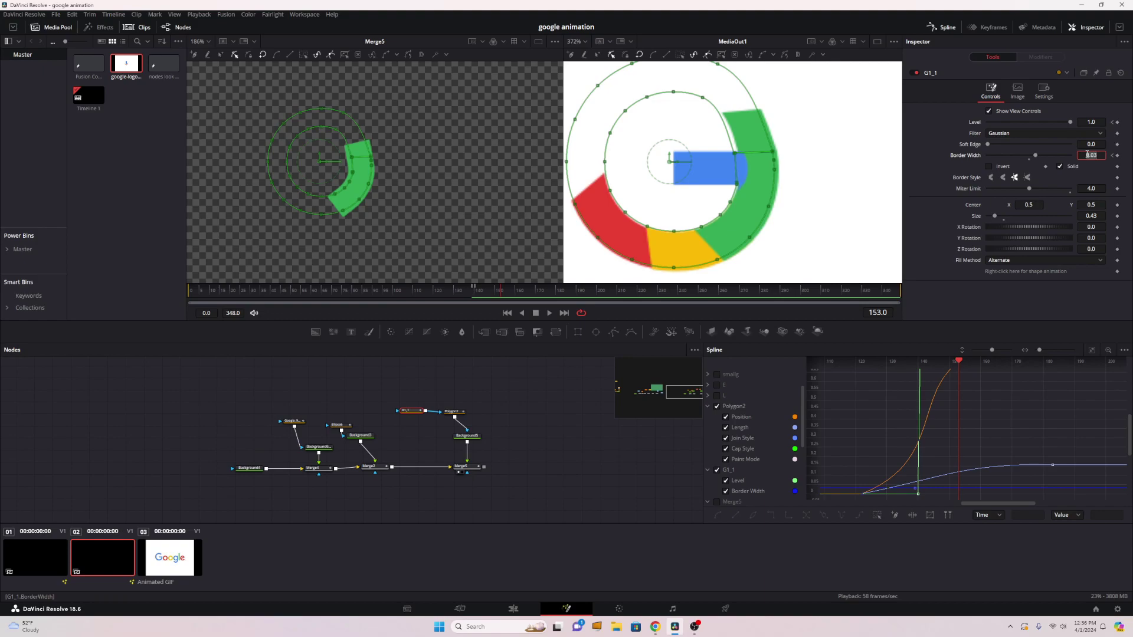
pyautogui.press('Tab')
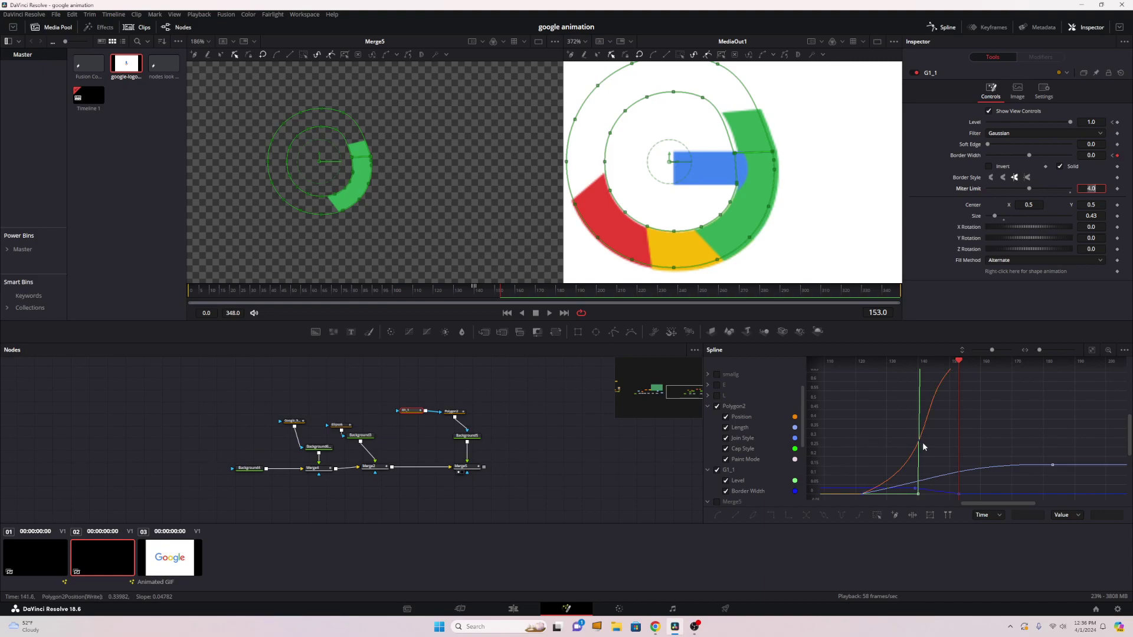
pyautogui.scroll(-3, 950, 413)
pyautogui.click(961, 435)
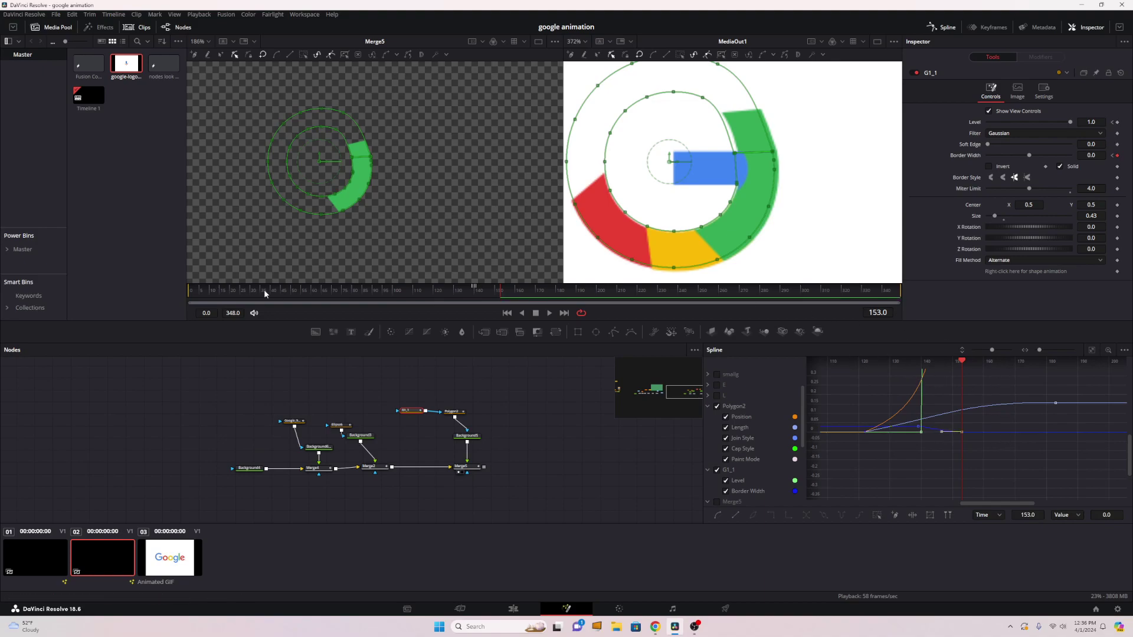
# Step: Play back the circle-to-G transition several times and examine the green segment's edges up close at frame 172
pyautogui.click(284, 289)
pyautogui.press('space')
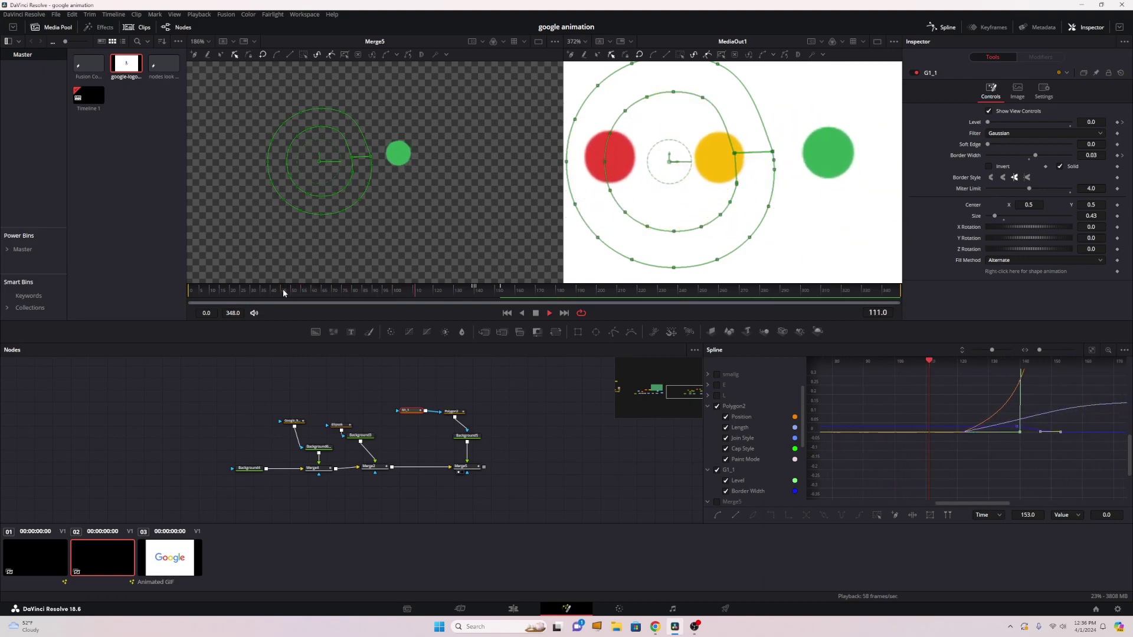
pyautogui.press('space')
pyautogui.moveTo(418, 293); pyautogui.dragTo(443, 297)
pyautogui.press('space')
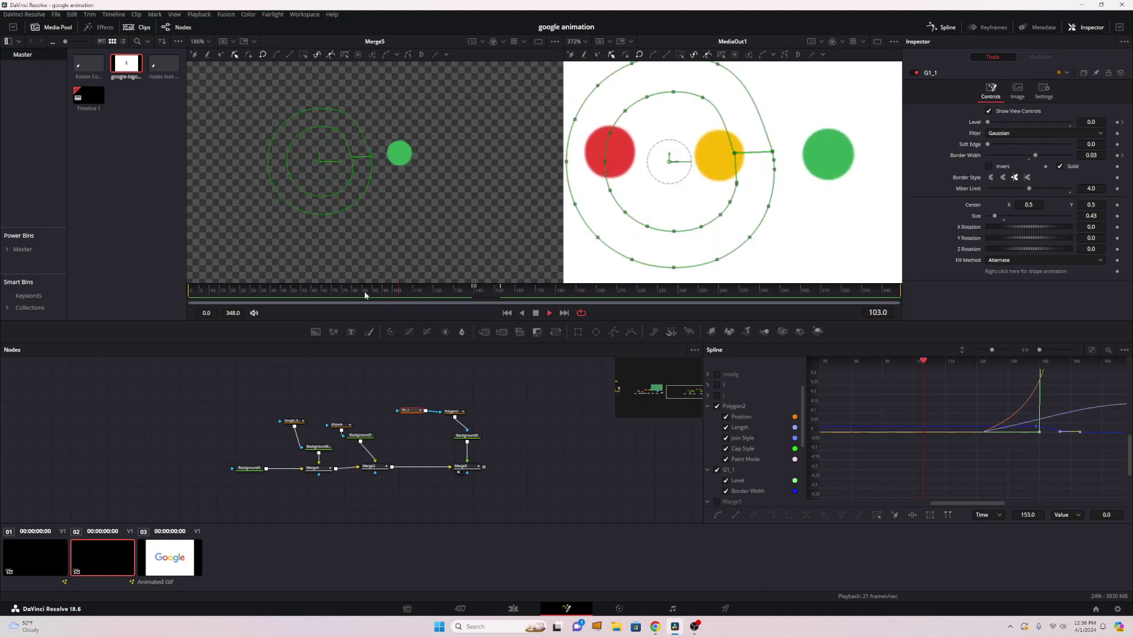
pyautogui.press('space')
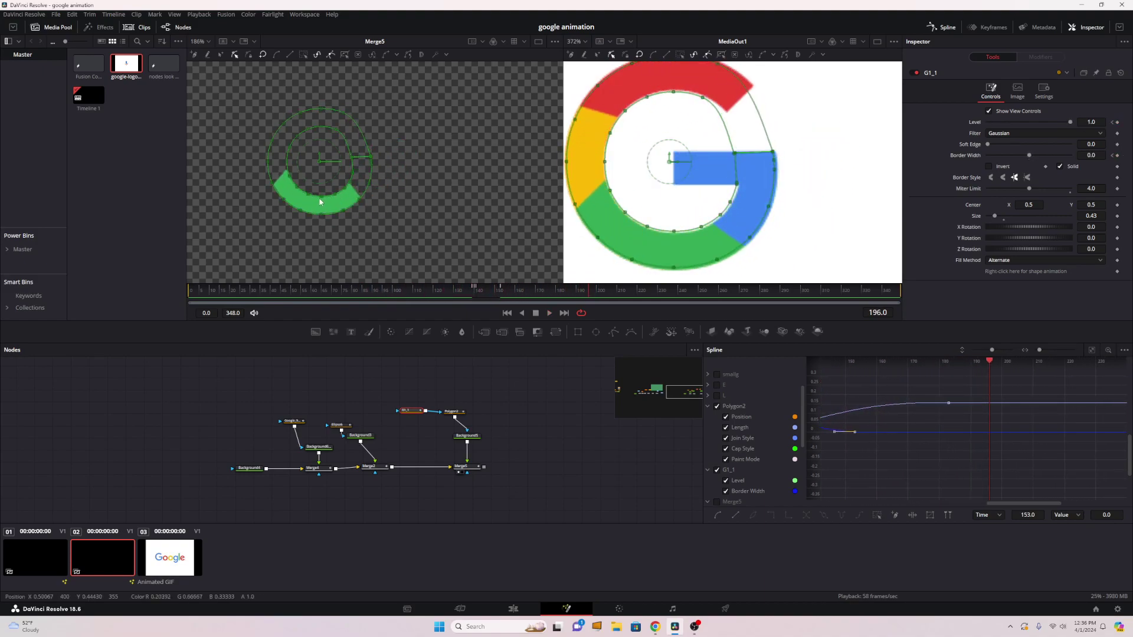
pyautogui.scroll(2, 317, 206)
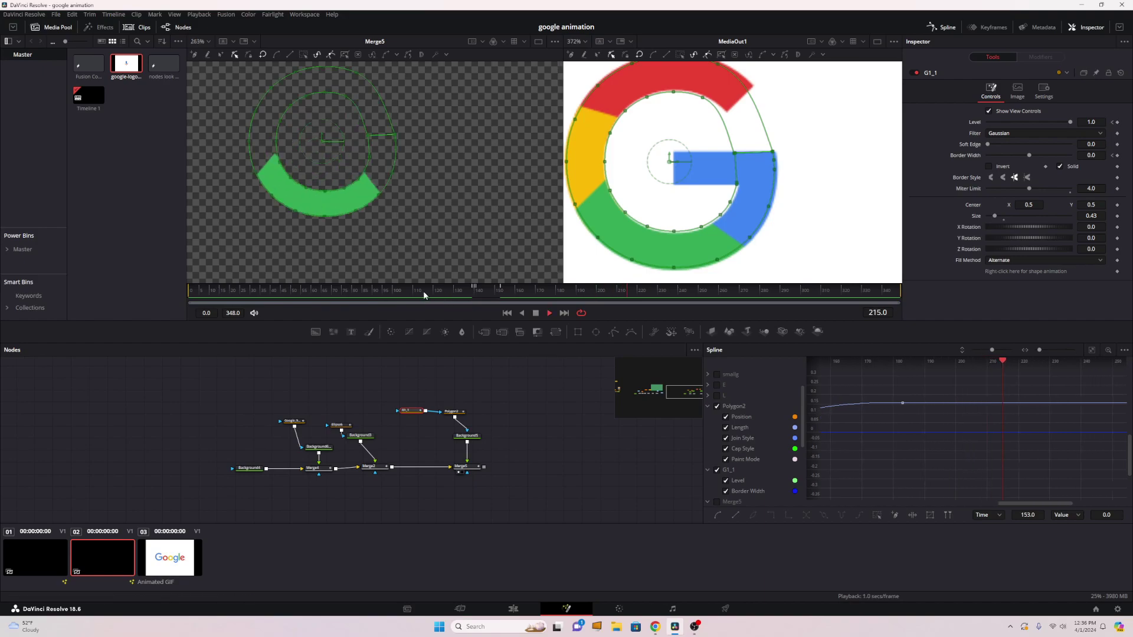
pyautogui.click(420, 290)
pyautogui.press('space')
pyautogui.press('space')
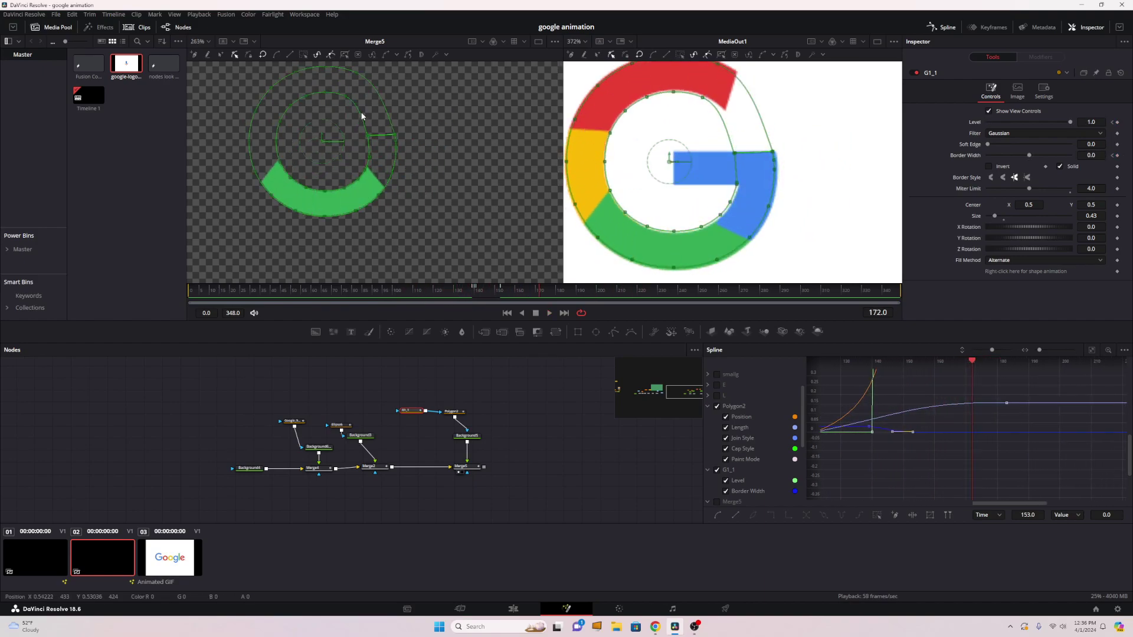
pyautogui.scroll(1, 384, 171)
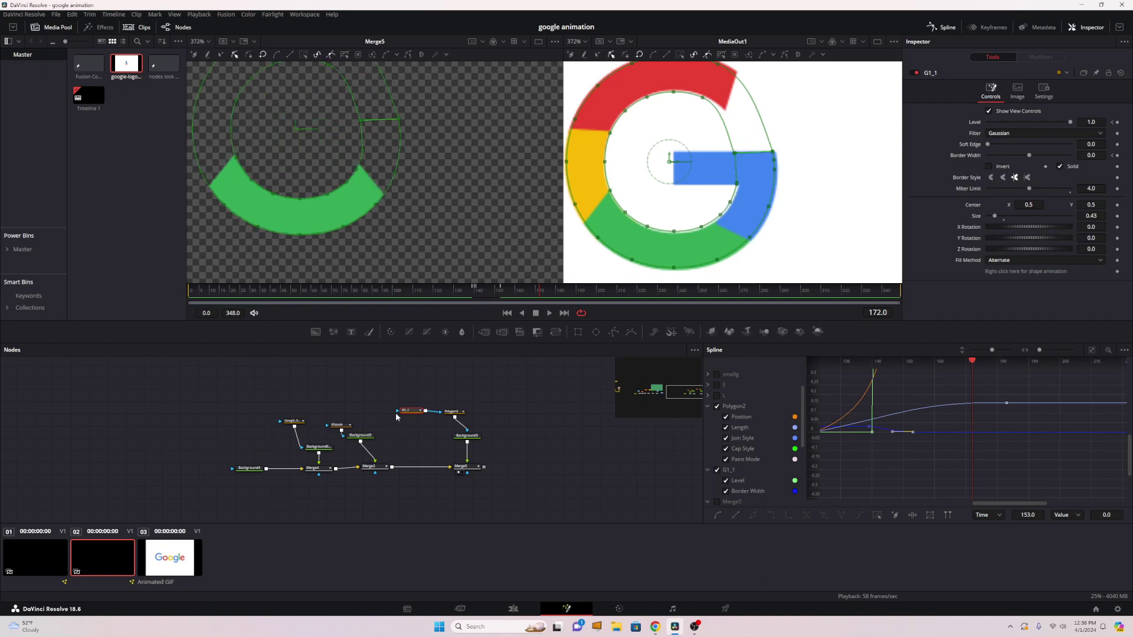
pyautogui.scroll(1, 321, 171)
# Step: Add an Ellipse mask node above G1_1 and open an expression on its Height that links it to Width
pyautogui.moveTo(593, 339); pyautogui.dragTo(421, 377)
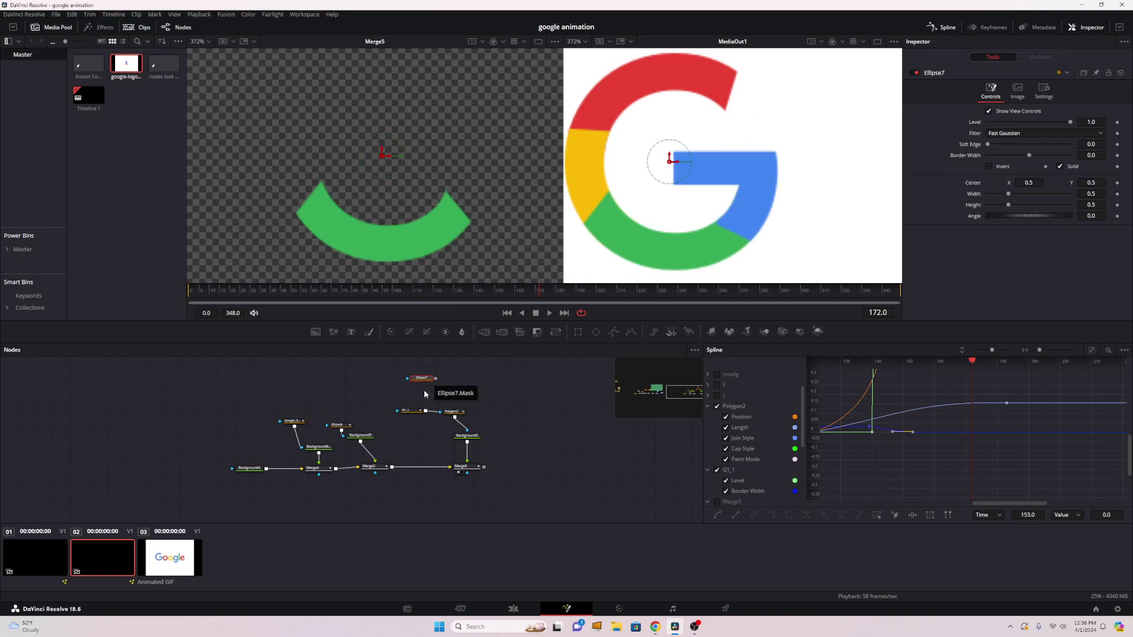
pyautogui.keyDown('ctrl'); pyautogui.click(416, 411); pyautogui.keyUp('ctrl')
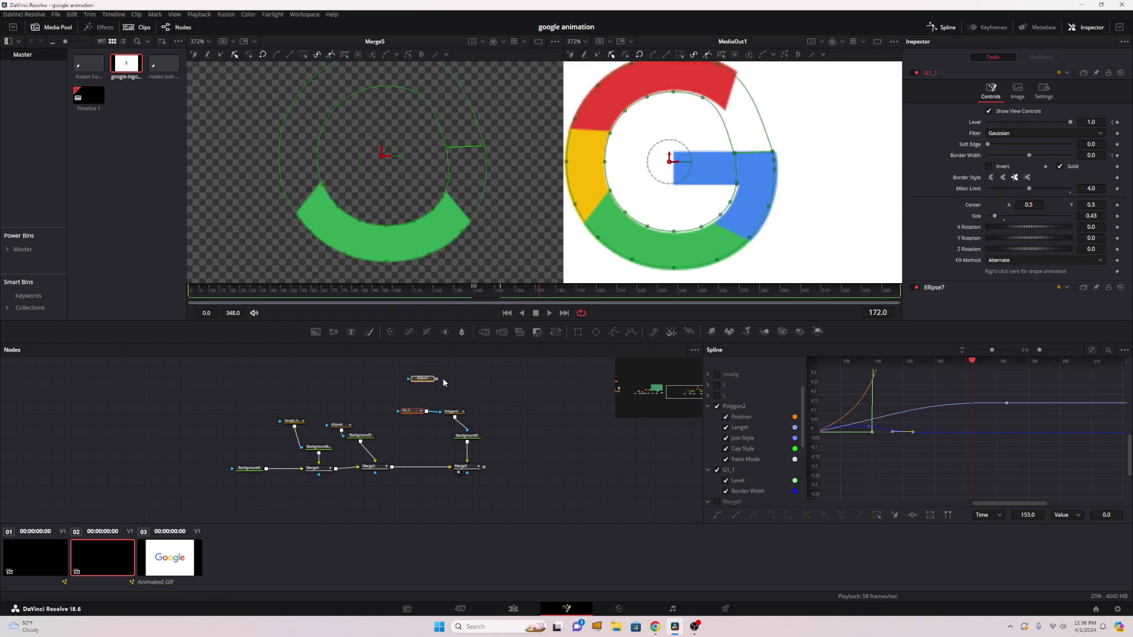
pyautogui.click(419, 380)
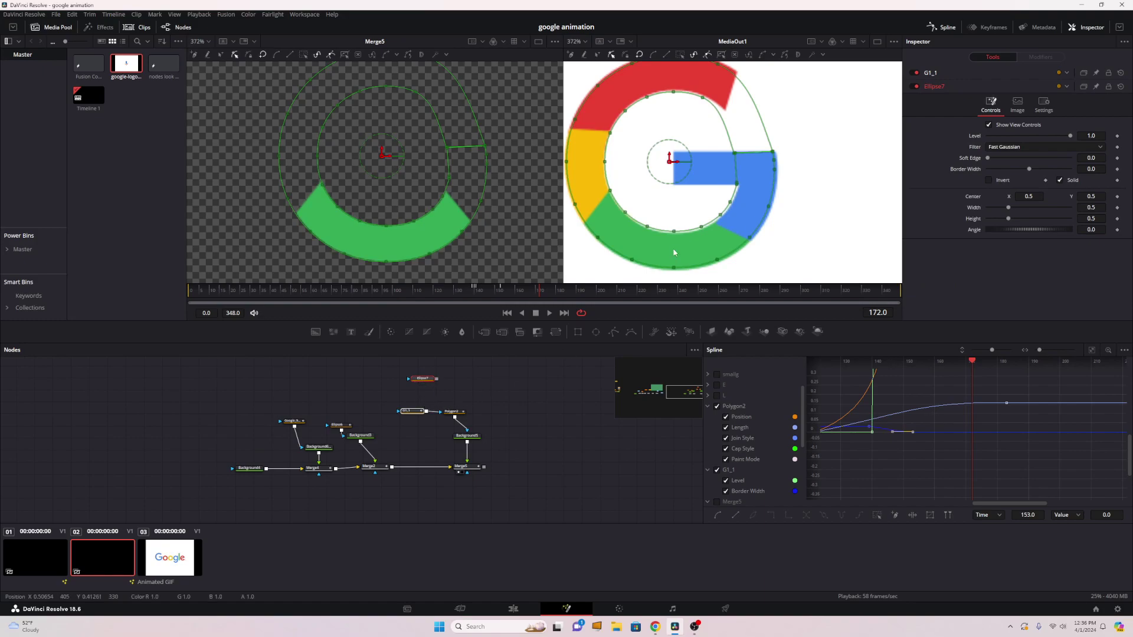
pyautogui.rightClick(978, 229)
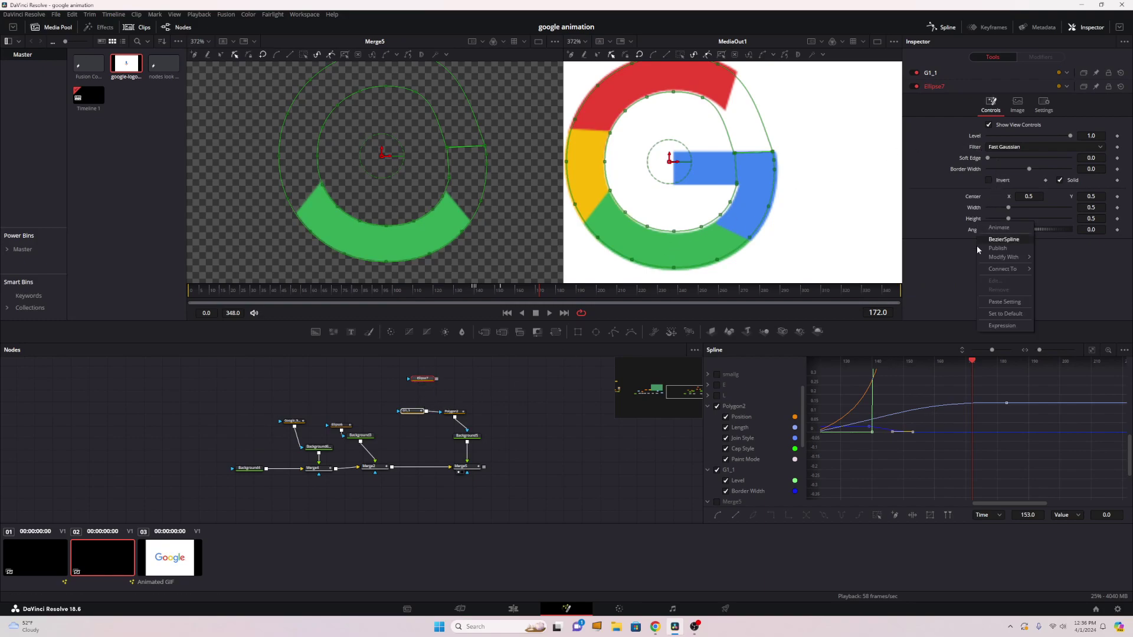
pyautogui.click(997, 326)
# Step: Link the ellipse's Height to its Width, then set Width to 0.131 and Border Width to 0.082 around the G
pyautogui.moveTo(1095, 211); pyautogui.dragTo(1091, 208)
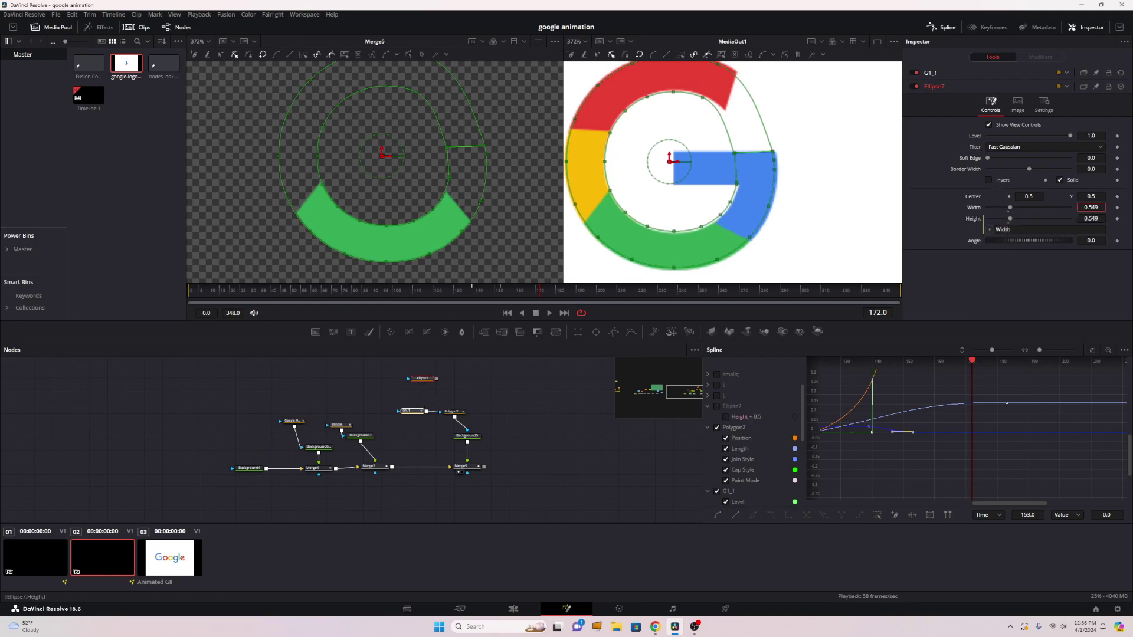
pyautogui.moveTo(1008, 208); pyautogui.dragTo(992, 208)
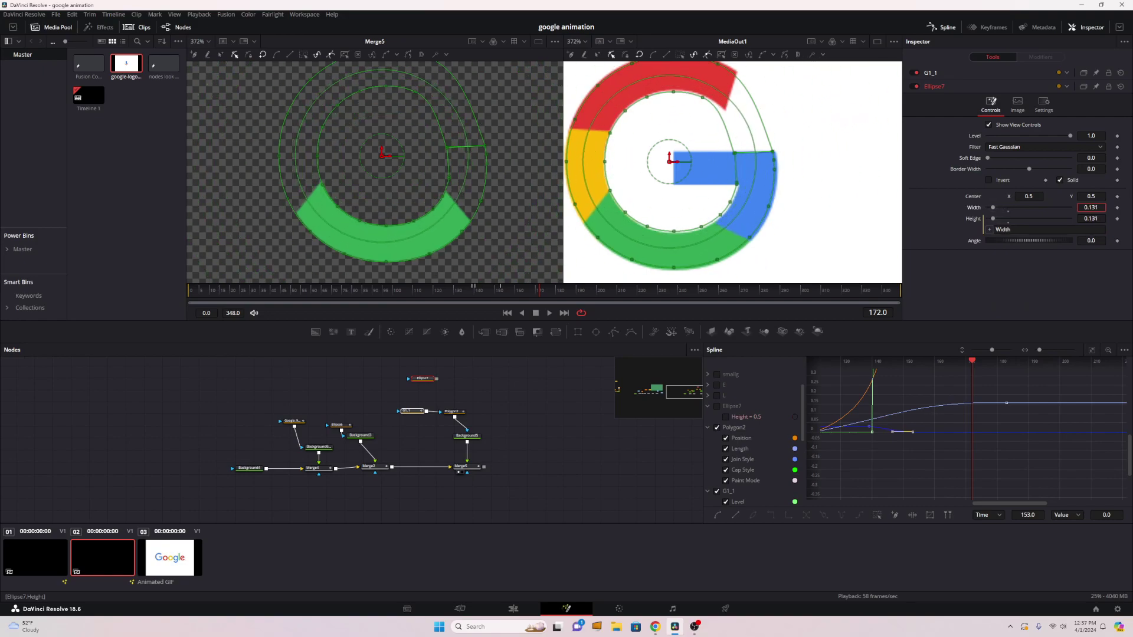
pyautogui.moveTo(1029, 169); pyautogui.dragTo(1046, 173)
# Step: Play back the animation with the ellipse guide over the G, then delete the ellipse node
pyautogui.press('space')
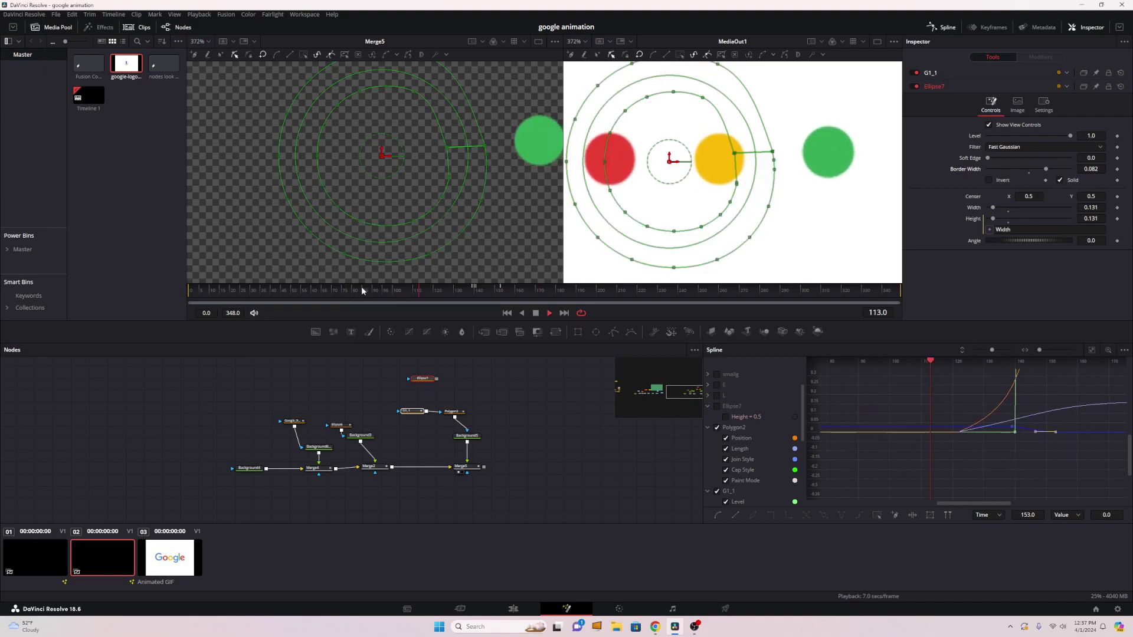
pyautogui.press('space')
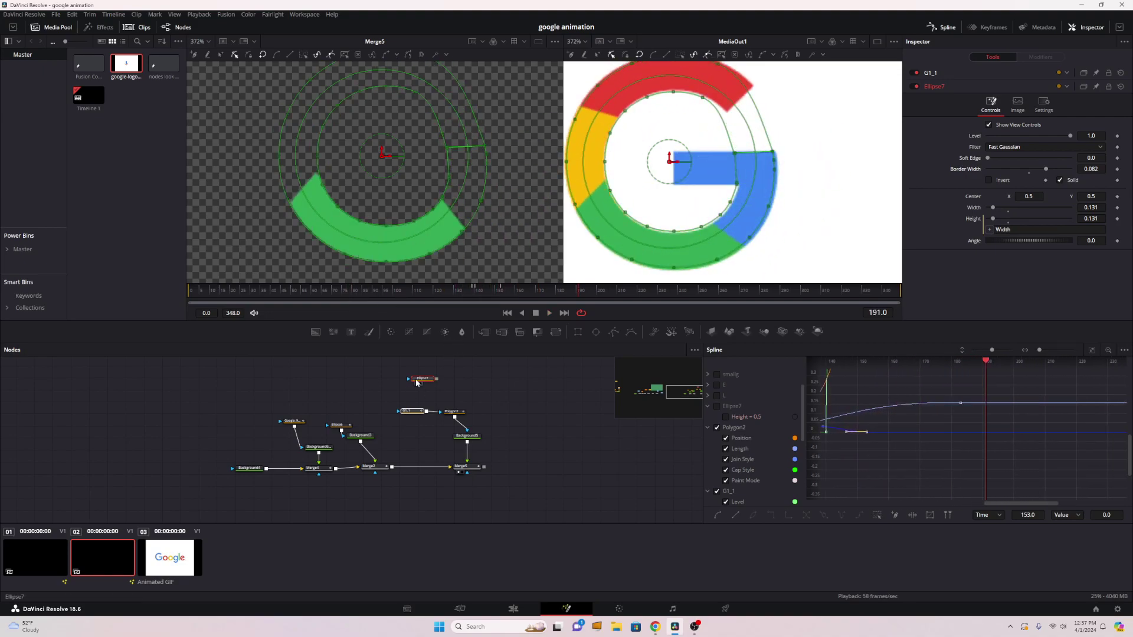
pyautogui.click(442, 373)
pyautogui.click(423, 379)
pyautogui.press('Delete')
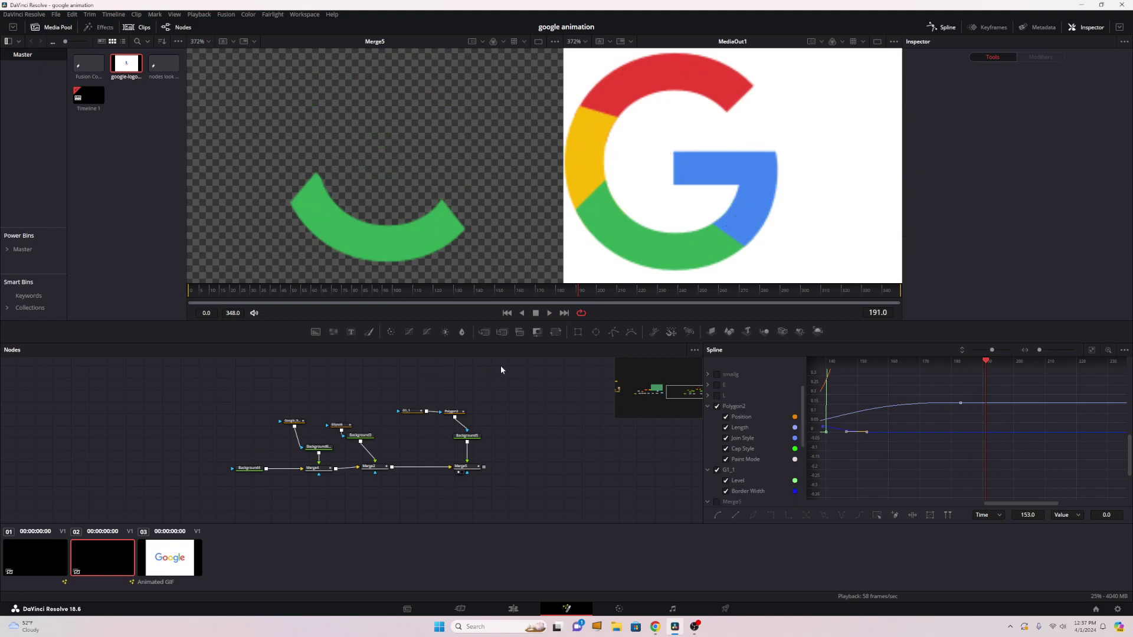
# Step: Switch to a single viewer, view Merge5 and play the green L's animation from the first frame through its G segment
pyautogui.scroll(-6, 398, 172)
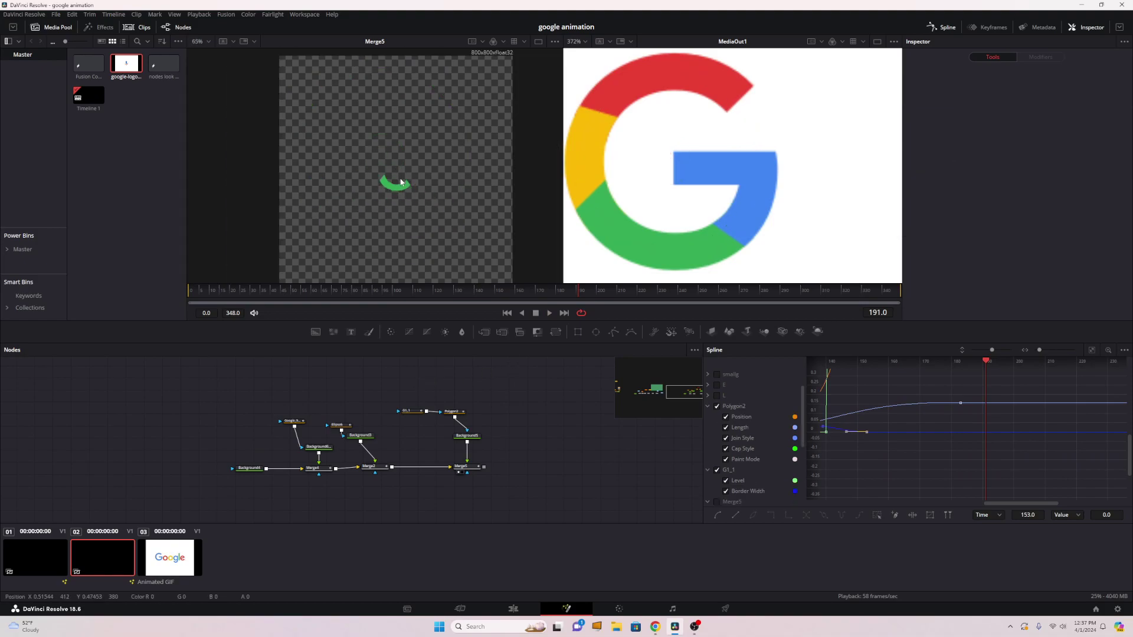
pyautogui.click(217, 290)
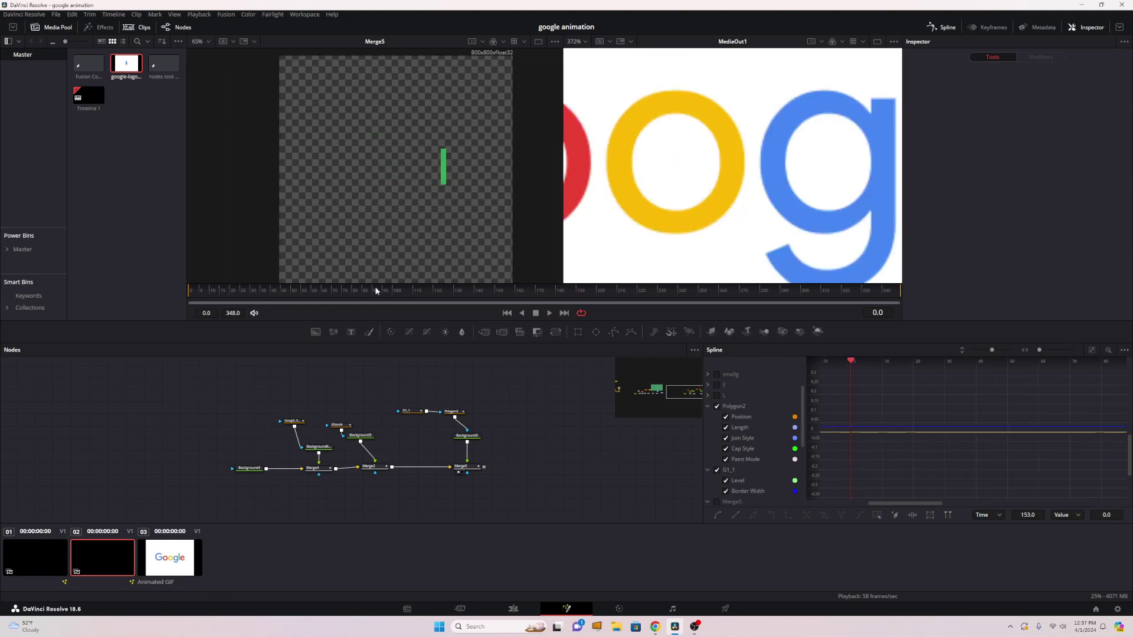
pyautogui.click(877, 42)
pyautogui.scroll(-4, 564, 174)
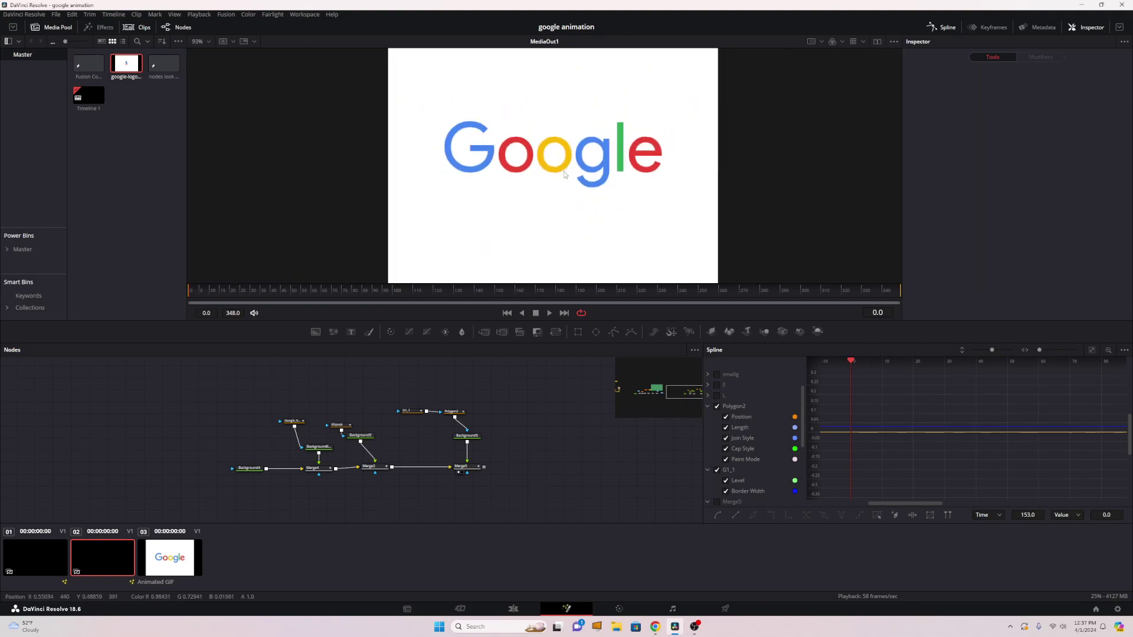
pyautogui.click(461, 473)
pyautogui.press('space')
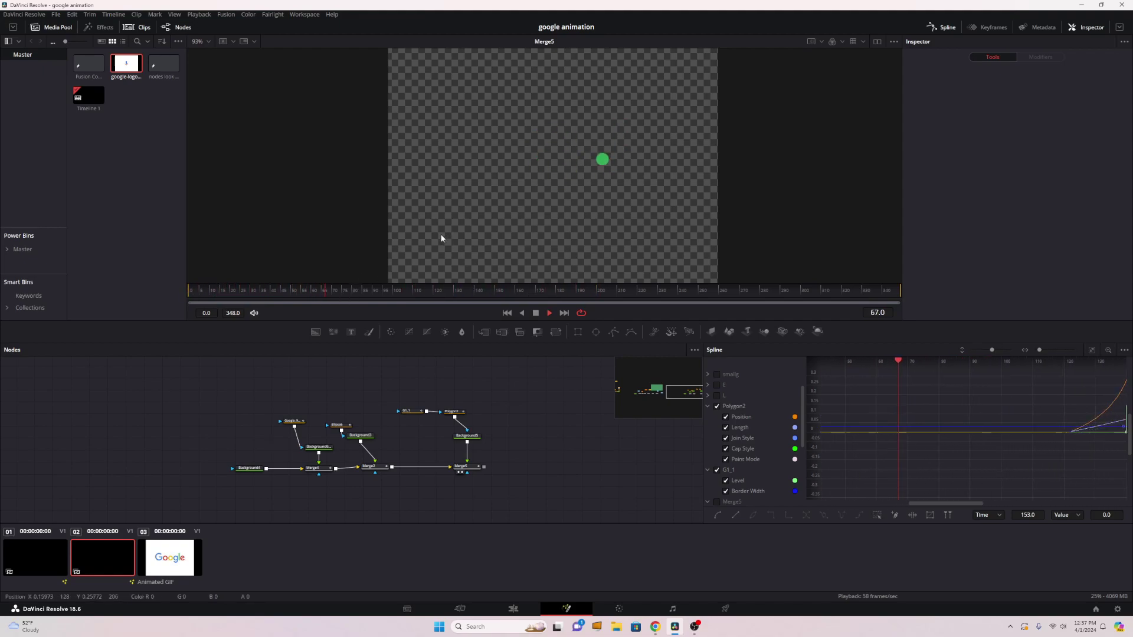
pyautogui.press('space')
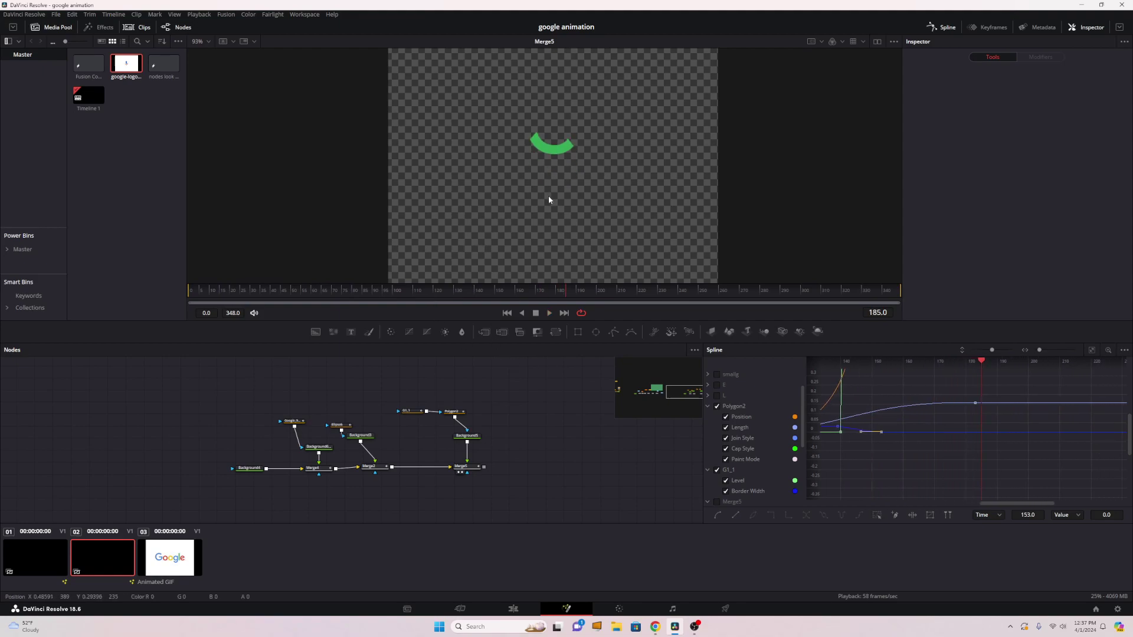
# Step: Select all of the green L's nodes, from Background4 to Merge5, and replay their animation from the beginning
pyautogui.scroll(-3, 547, 196)
pyautogui.click(192, 298)
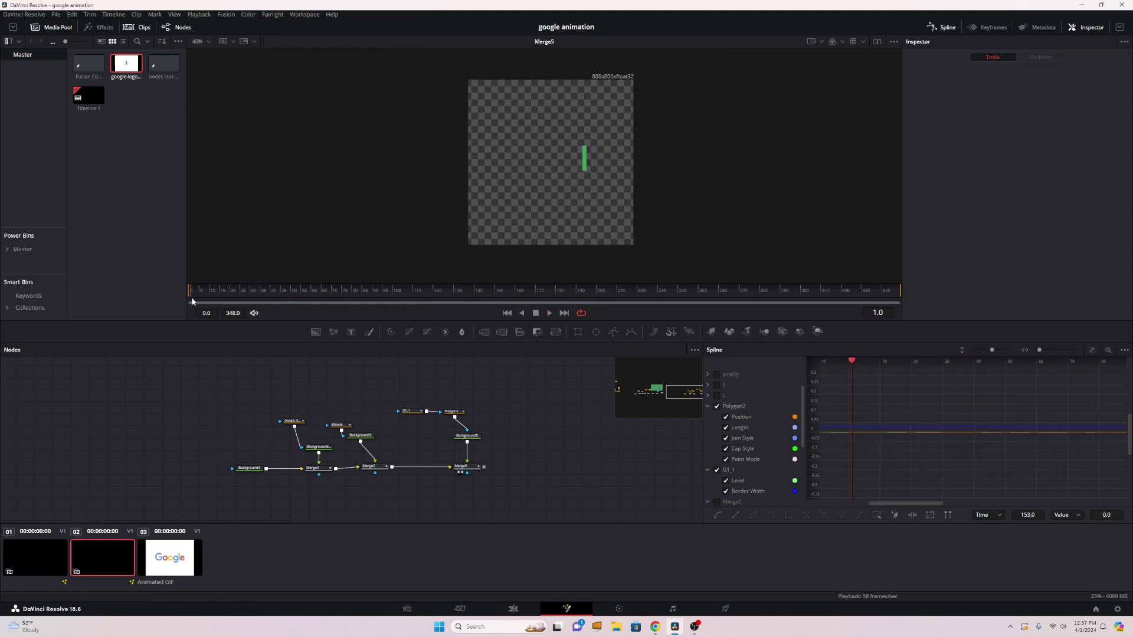
pyautogui.moveTo(182, 390); pyautogui.dragTo(571, 519)
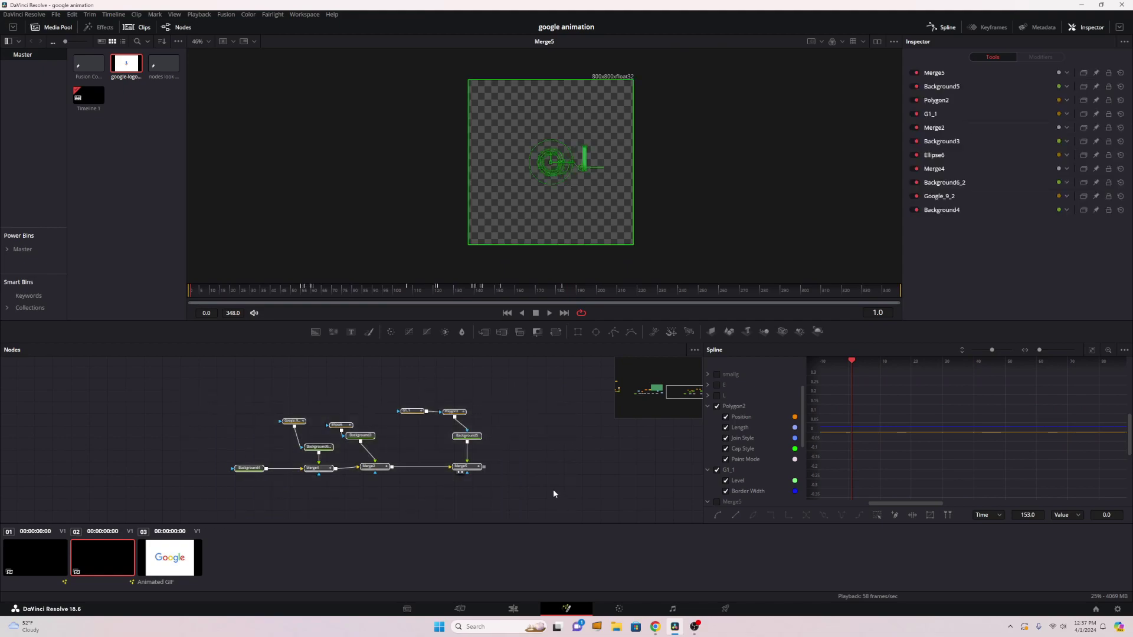
pyautogui.moveTo(491, 476); pyautogui.dragTo(715, 471)
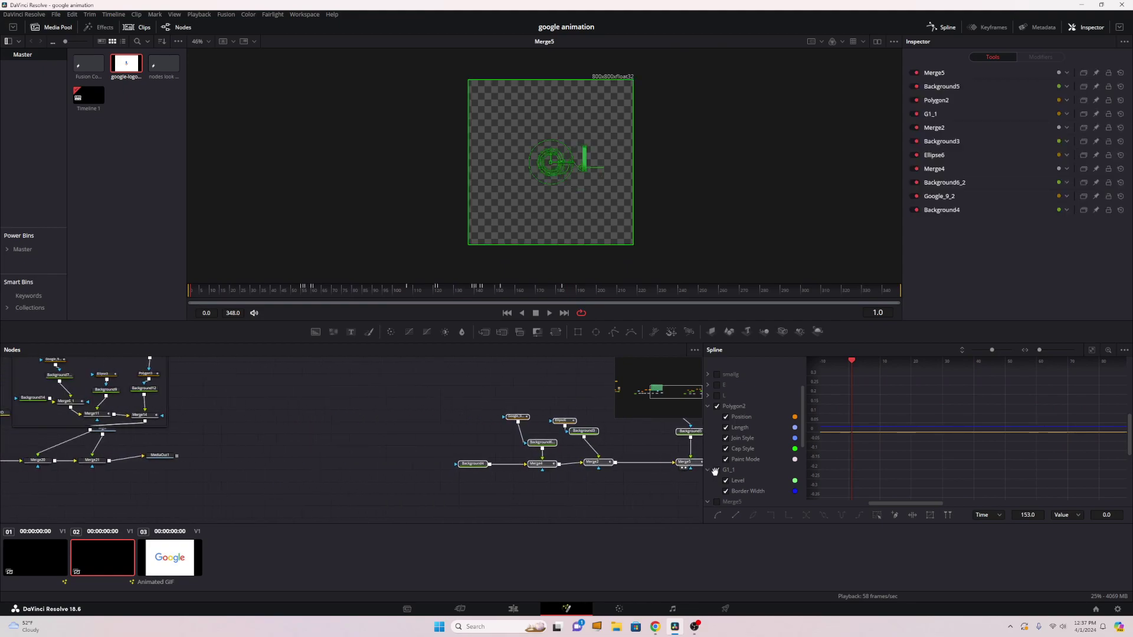
pyautogui.moveTo(279, 406); pyautogui.dragTo(551, 474)
pyautogui.click(291, 413)
pyautogui.moveTo(369, 425); pyautogui.dragTo(352, 477)
pyautogui.moveTo(593, 456); pyautogui.dragTo(639, 486)
pyautogui.press('space')
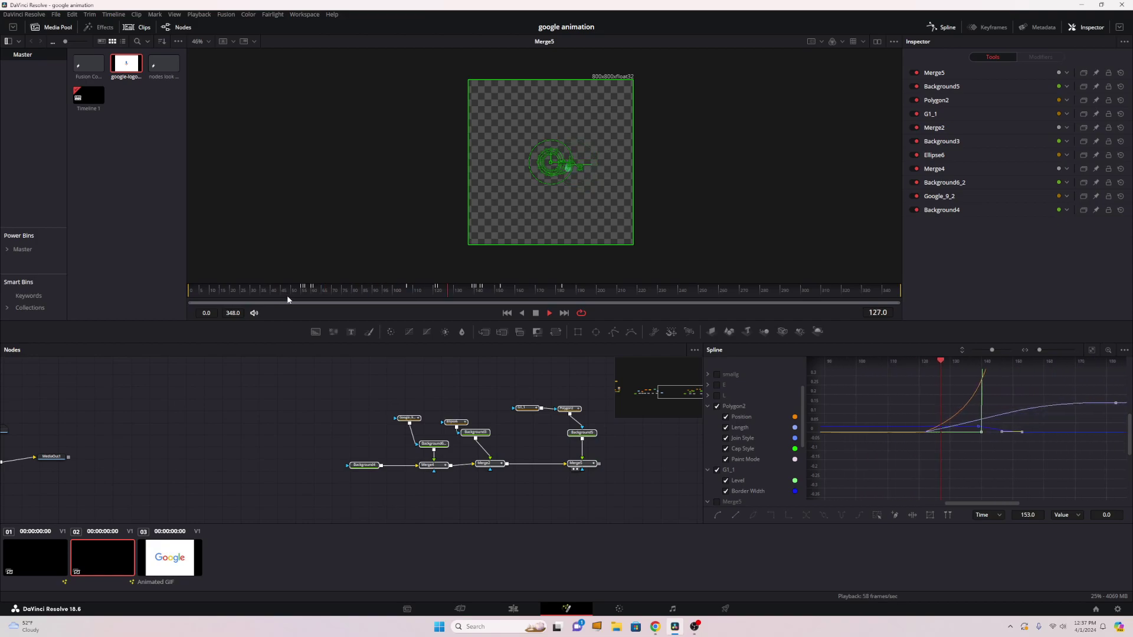
pyautogui.press('space')
pyautogui.moveTo(276, 373); pyautogui.dragTo(650, 490)
# Step: Expand the smallg group with MediaOut1 viewed at frame 51, and move the group above the merge chain
pyautogui.hscroll(-6, 267, 417)
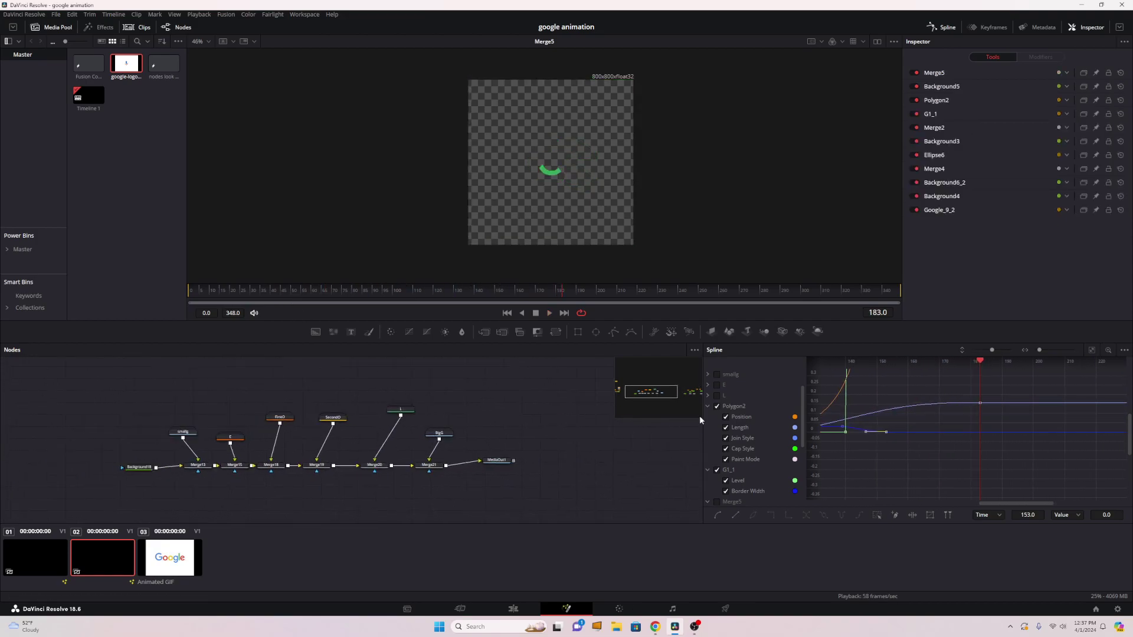
pyautogui.hscroll(-4, 394, 420)
pyautogui.click(393, 419)
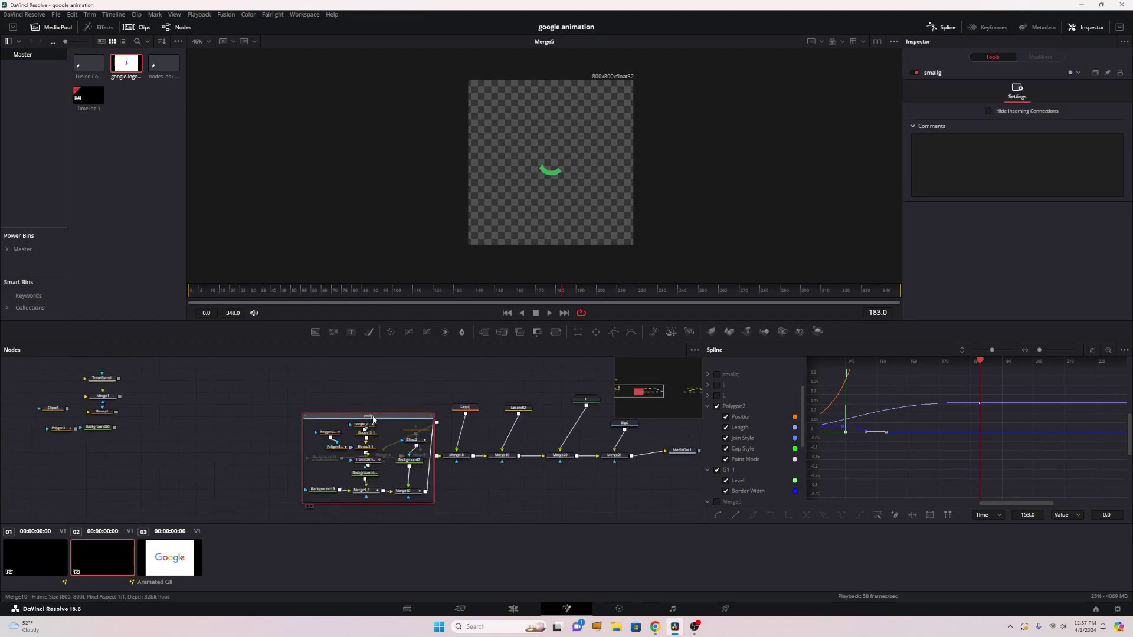
pyautogui.click(676, 456)
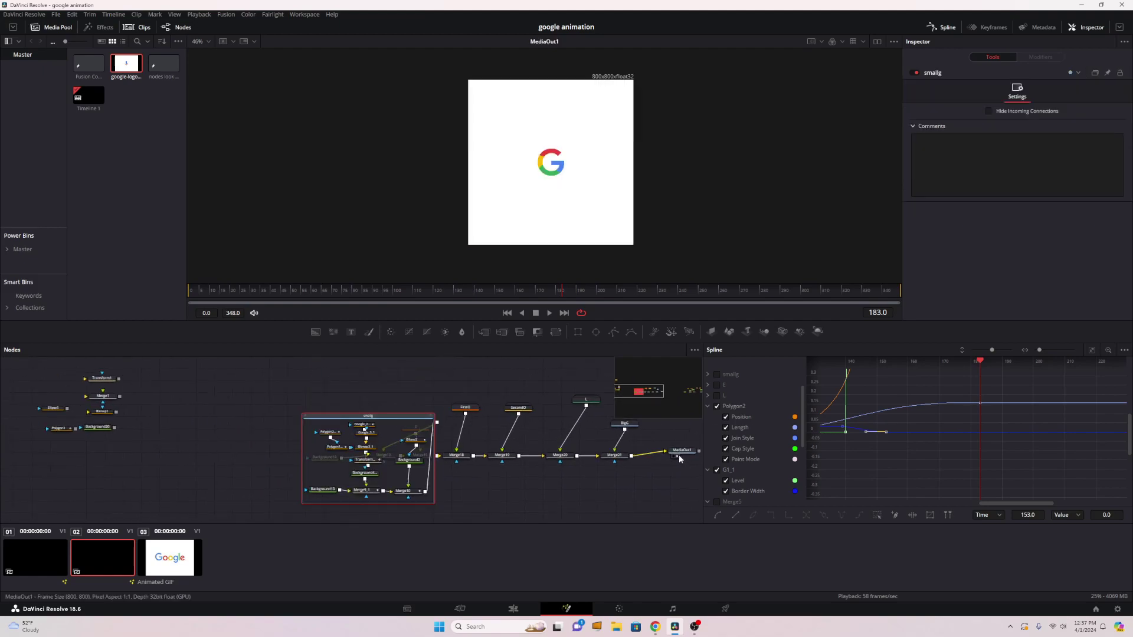
pyautogui.moveTo(188, 289); pyautogui.dragTo(294, 295)
pyautogui.moveTo(379, 415); pyautogui.dragTo(389, 396)
pyautogui.hotkey('ctrl', 'z')
pyautogui.scroll(2, 357, 402)
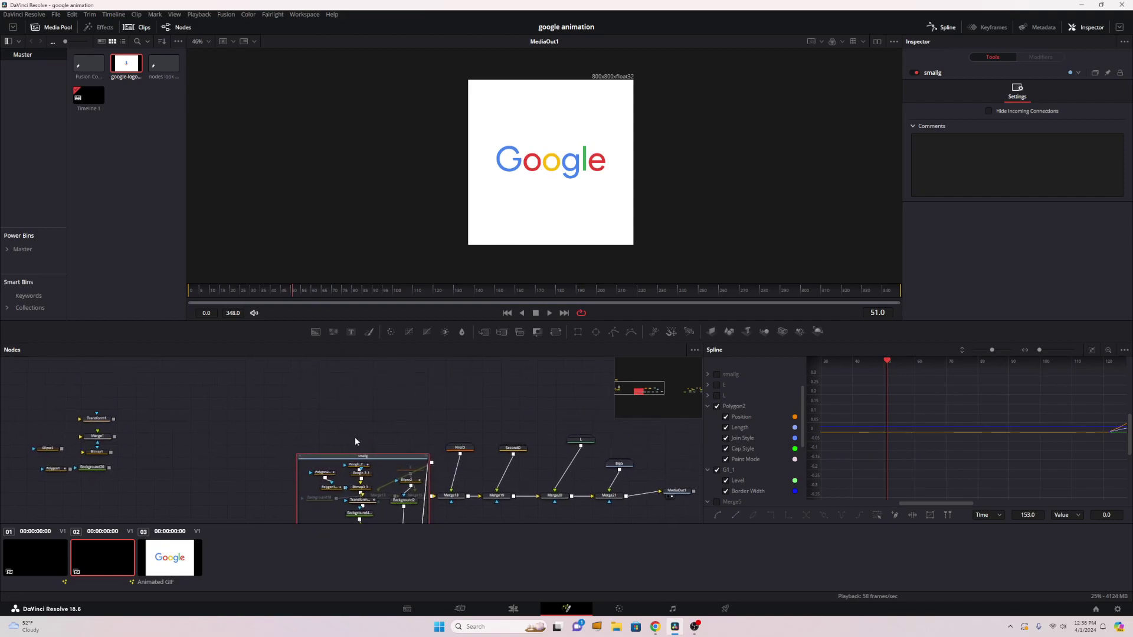
pyautogui.moveTo(356, 456); pyautogui.dragTo(337, 366)
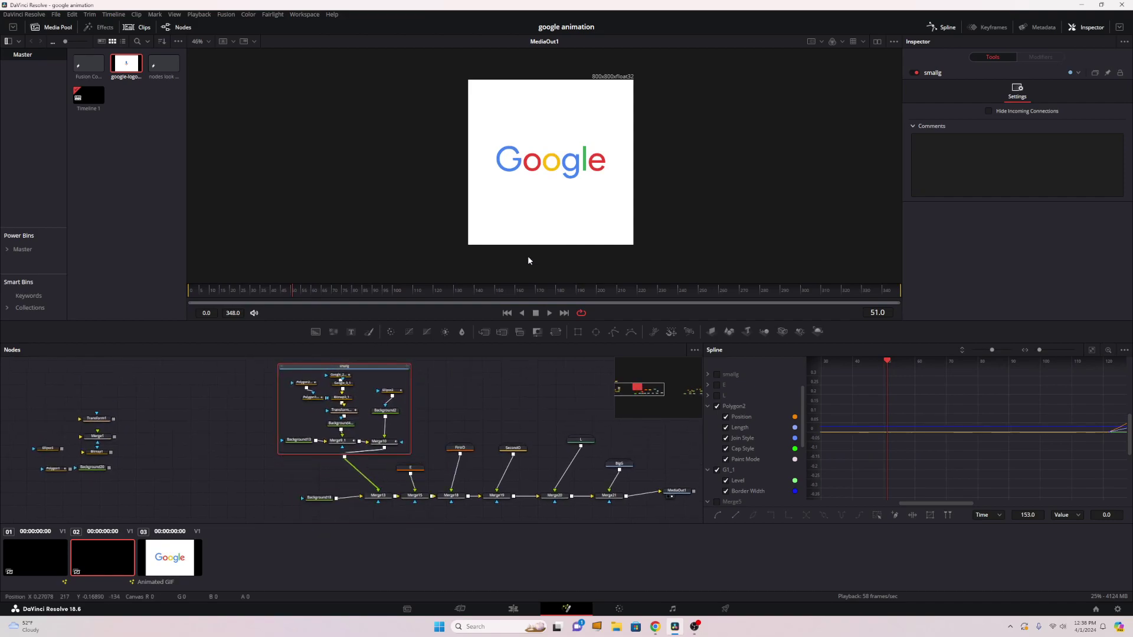
# Step: Select Google_2_1 in the smallg group and examine the lowercase g's outline and tail from frame 53 to 56
pyautogui.scroll(5, 574, 182)
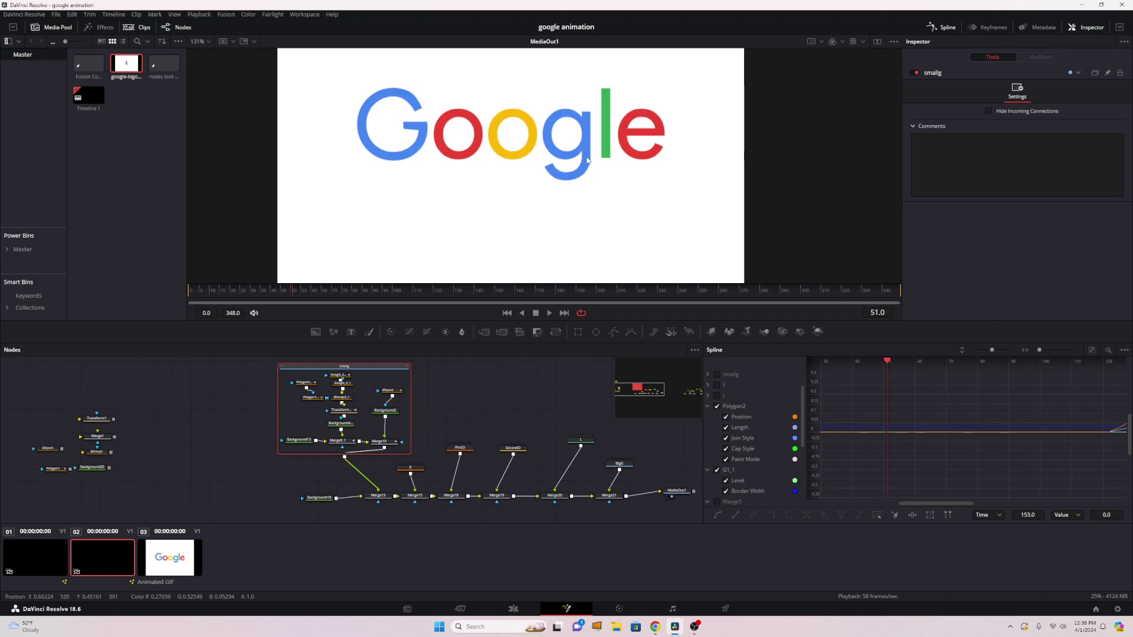
pyautogui.scroll(3, 359, 402)
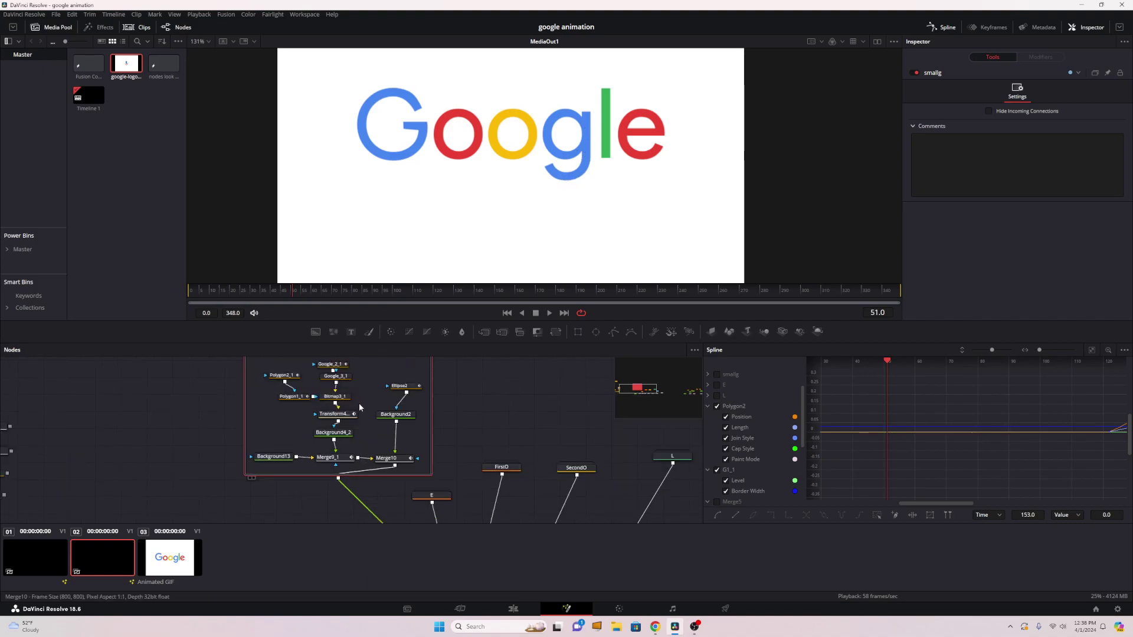
pyautogui.moveTo(375, 423); pyautogui.dragTo(416, 429)
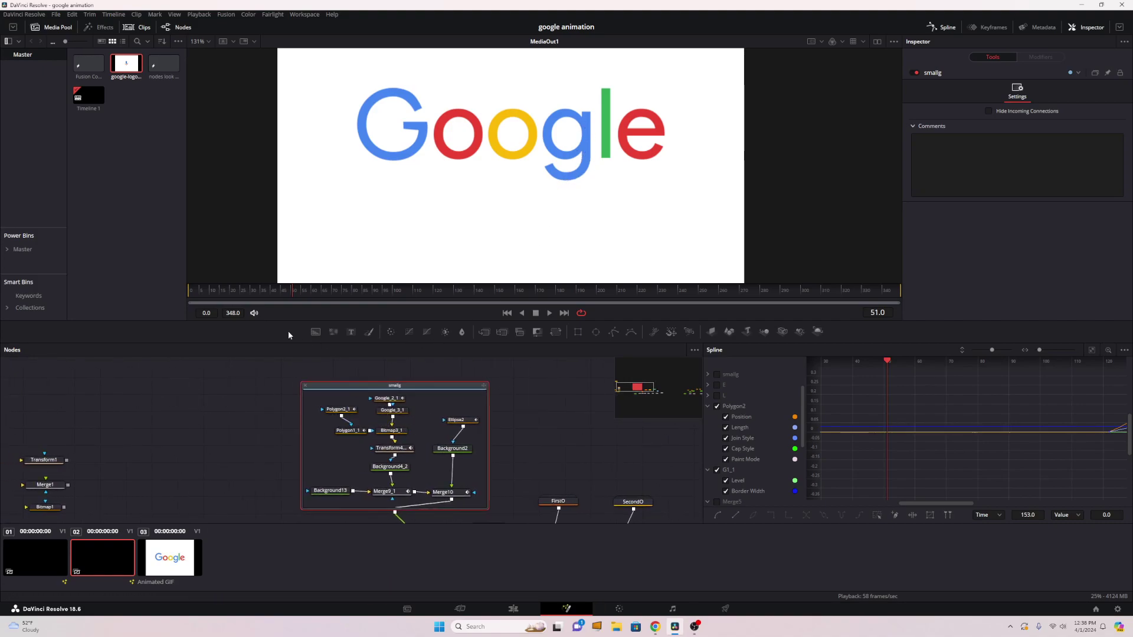
pyautogui.moveTo(272, 292); pyautogui.dragTo(299, 292)
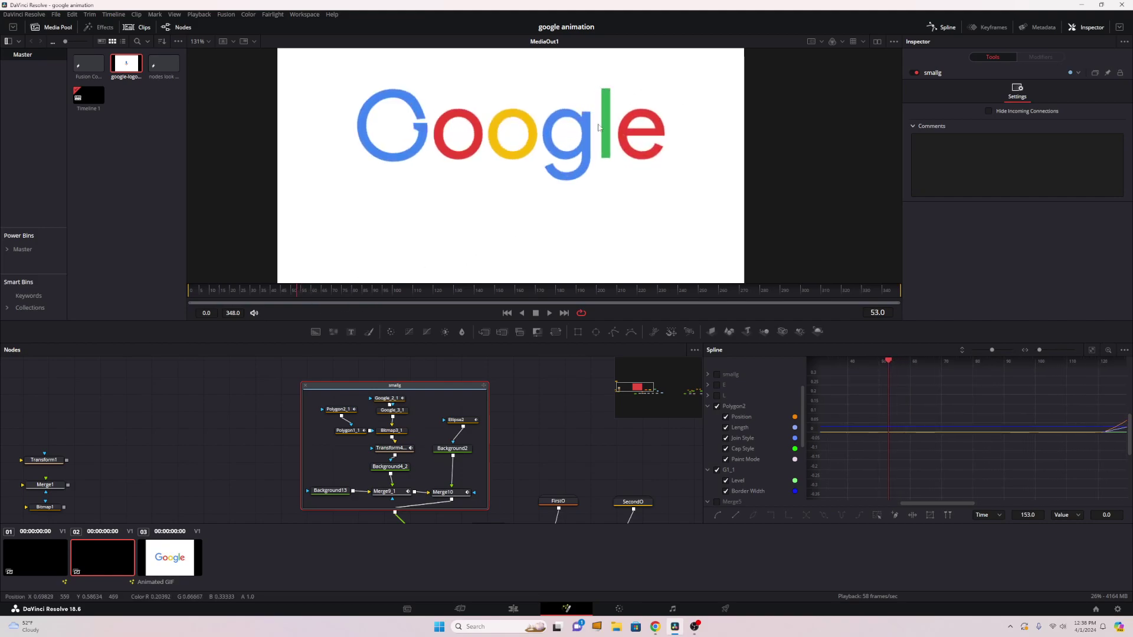
pyautogui.click(386, 398)
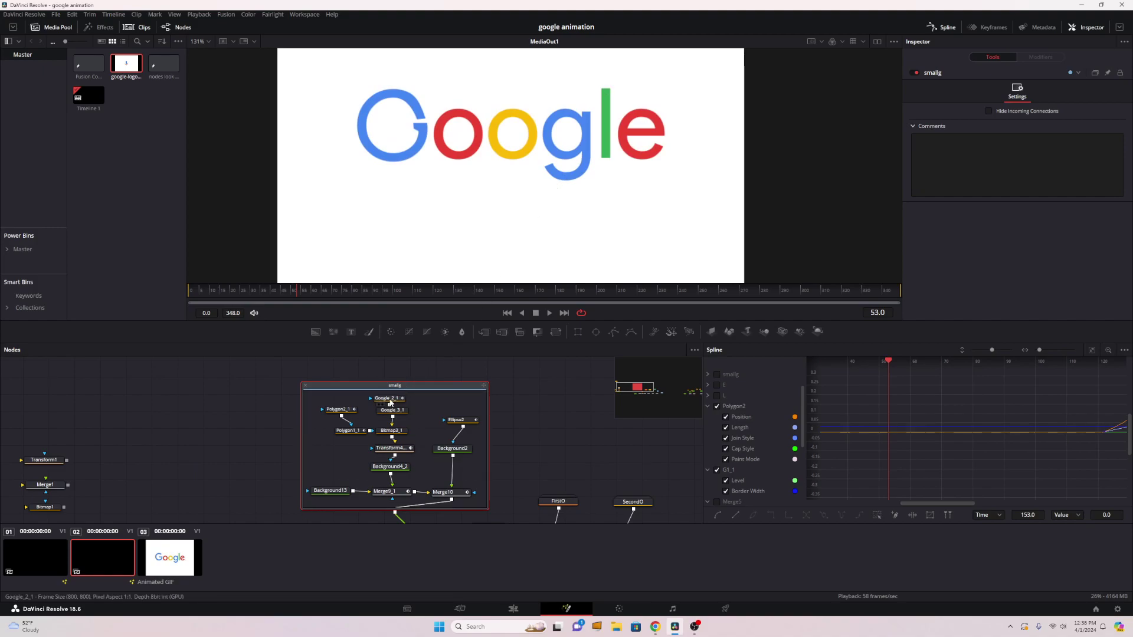
pyautogui.scroll(3, 549, 166)
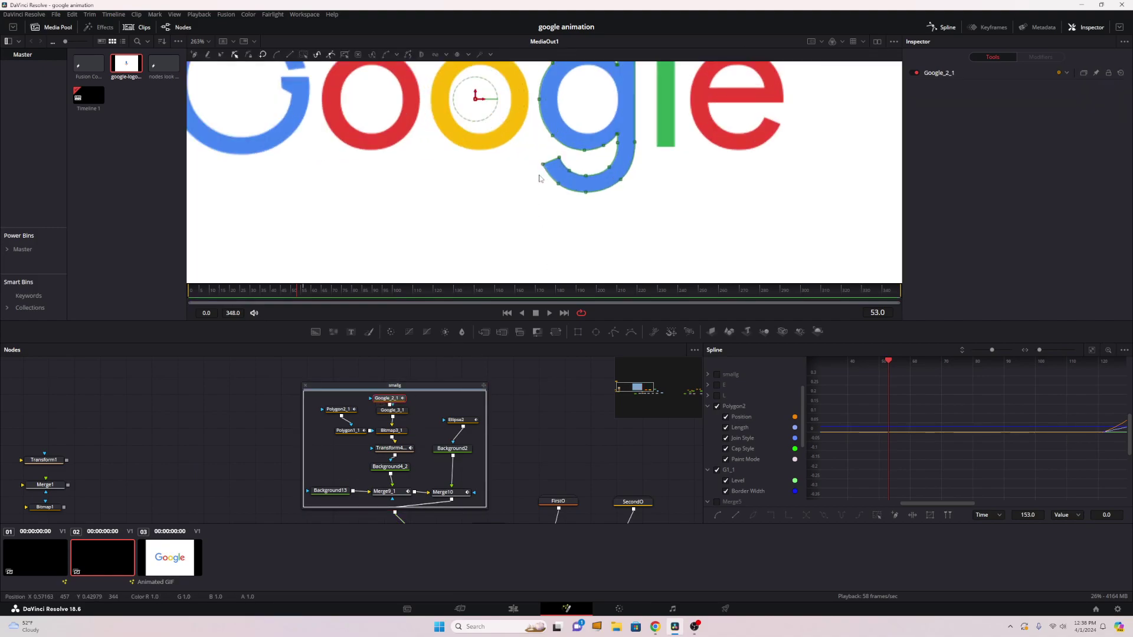
pyautogui.click(307, 292)
pyautogui.moveTo(307, 292); pyautogui.dragTo(306, 287)
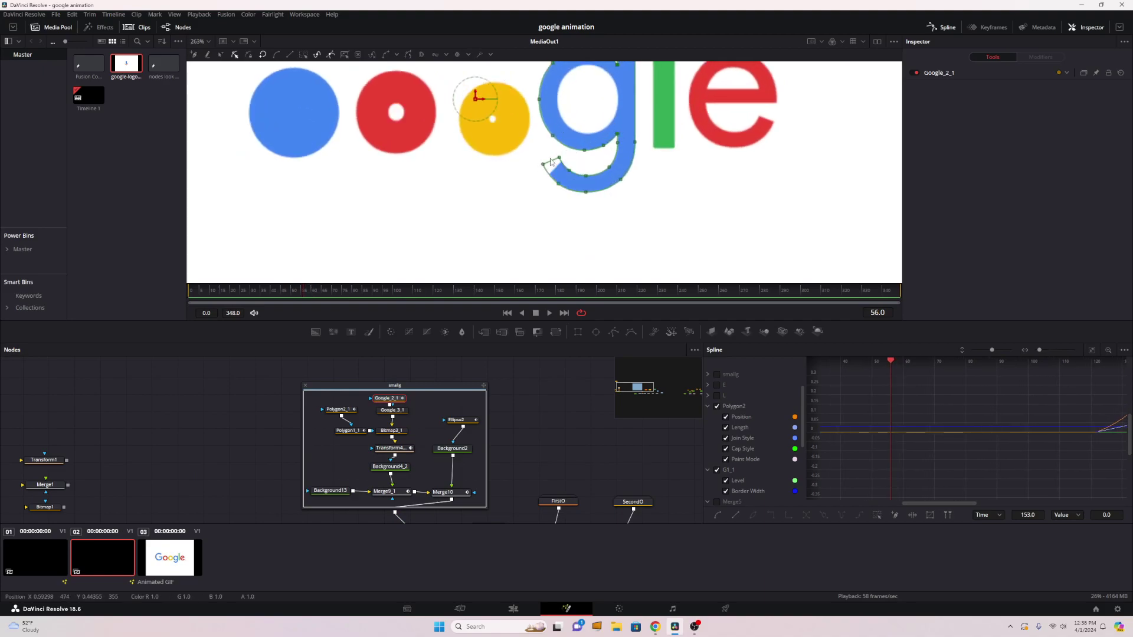
# Step: View Polygon2_1 beside MediaOut1 in dual viewers and scrub back to frame 51 to examine the stroke on the lowercase g
pyautogui.click(342, 408)
pyautogui.hotkey('ctrl', 'f')
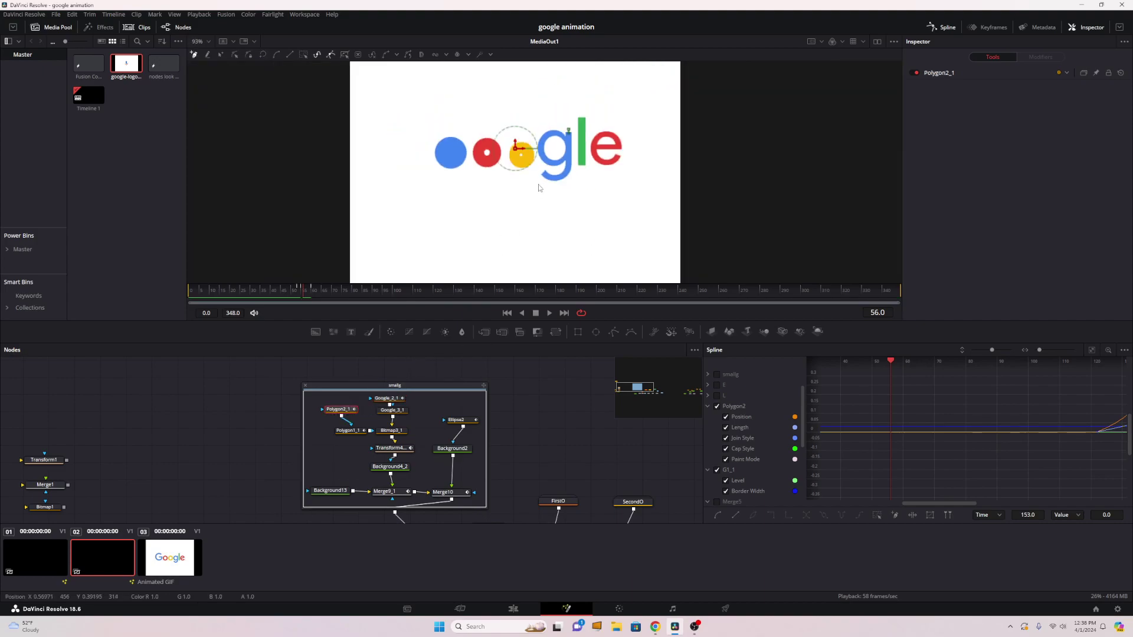
pyautogui.scroll(2, 538, 188)
pyautogui.scroll(2, 614, 142)
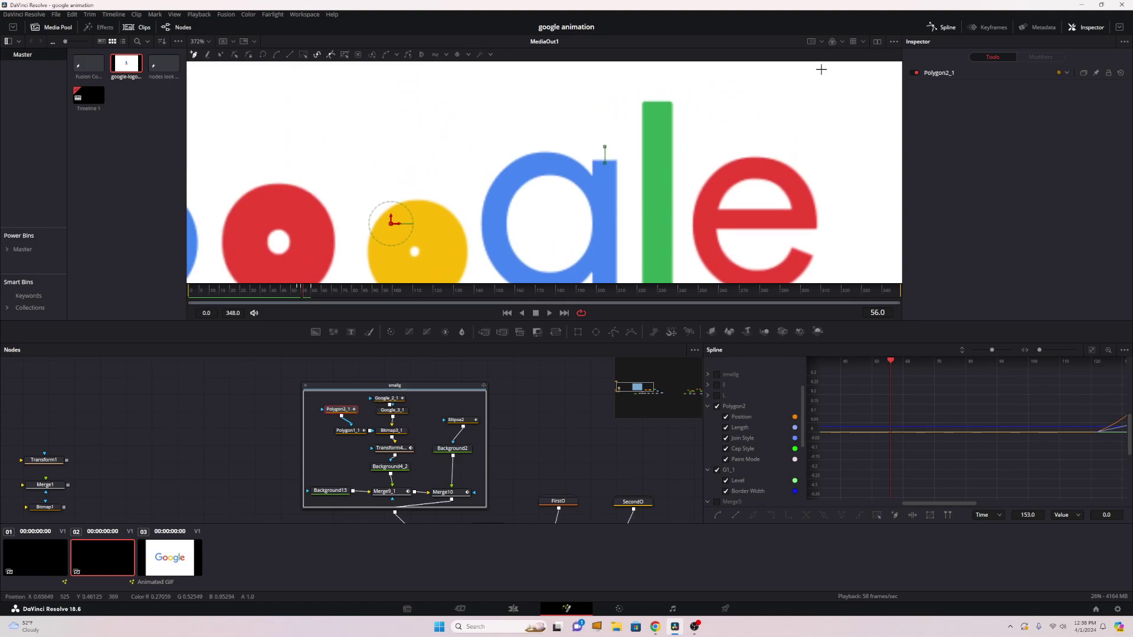
pyautogui.click(877, 42)
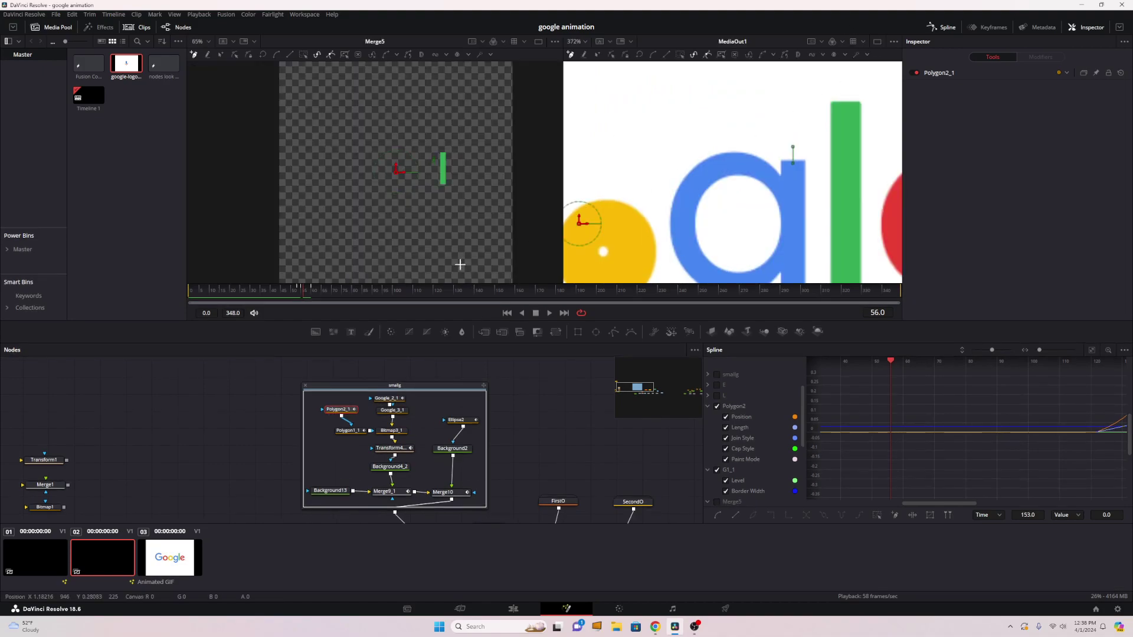
pyautogui.click(332, 416)
pyautogui.click(299, 294)
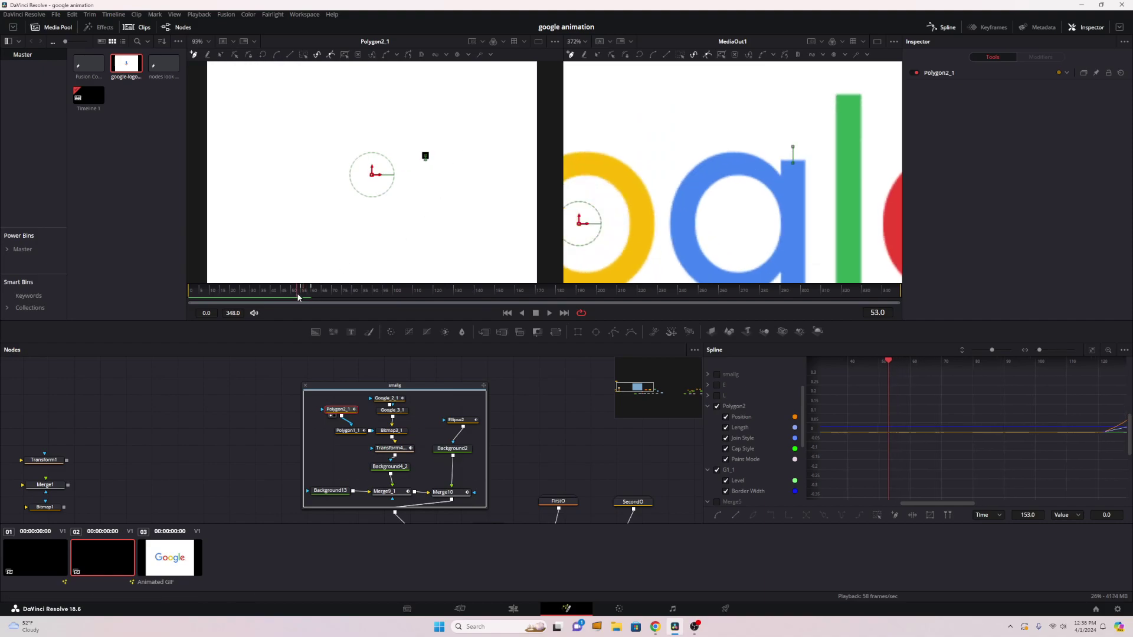
pyautogui.moveTo(279, 297)
pyautogui.mouseDown()
pyautogui.moveTo(309, 299)
pyautogui.moveTo(262, 295)
pyautogui.moveTo(311, 296)
pyautogui.moveTo(294, 296)
pyautogui.mouseUp()
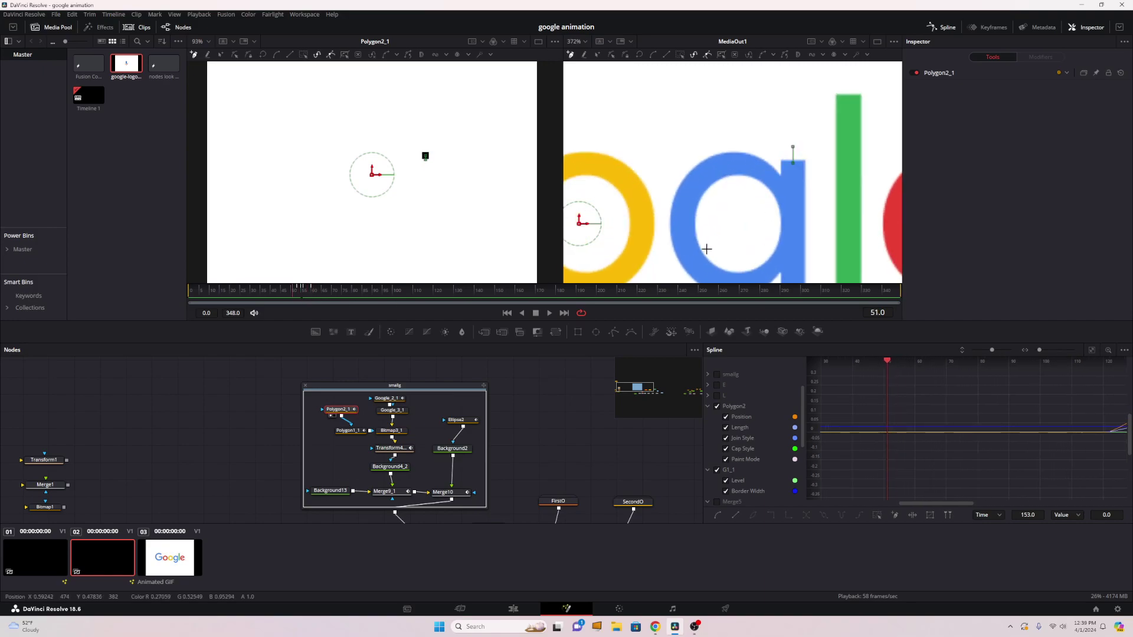
# Step: View Polygon1_1 beside MediaOut1 and scrub between frames 57 and 56 to examine the stroke path along the lowercase g's tail
pyautogui.click(341, 437)
pyautogui.click(309, 295)
pyautogui.moveTo(308, 295)
pyautogui.mouseDown()
pyautogui.moveTo(293, 294)
pyautogui.moveTo(308, 292)
pyautogui.mouseUp()
pyautogui.click(348, 430)
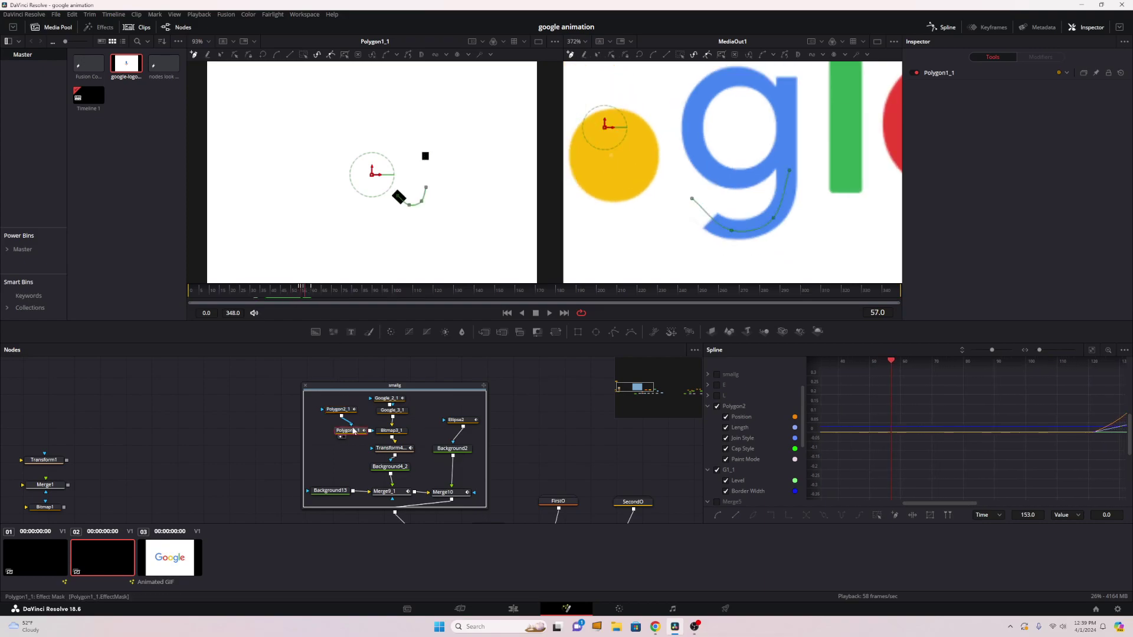
pyautogui.moveTo(310, 293); pyautogui.dragTo(307, 293)
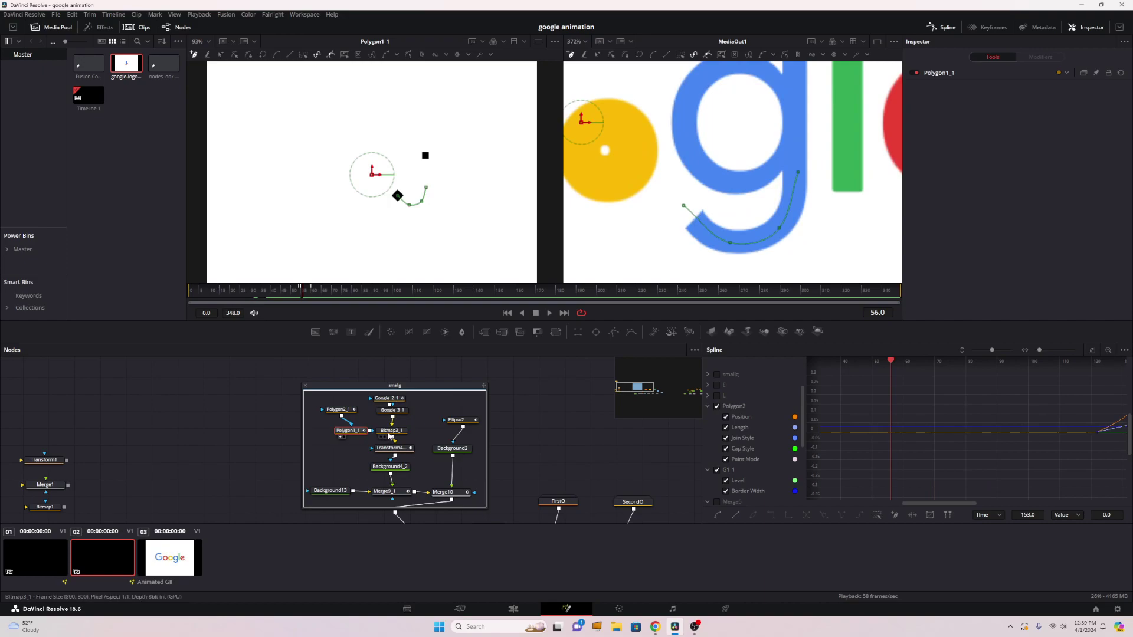
# Step: Compare the mask controls of Bitmap3_1 and Polygon1_1 in the smallg group, and select Transform4_1 to see its position in the chain
pyautogui.click(377, 435)
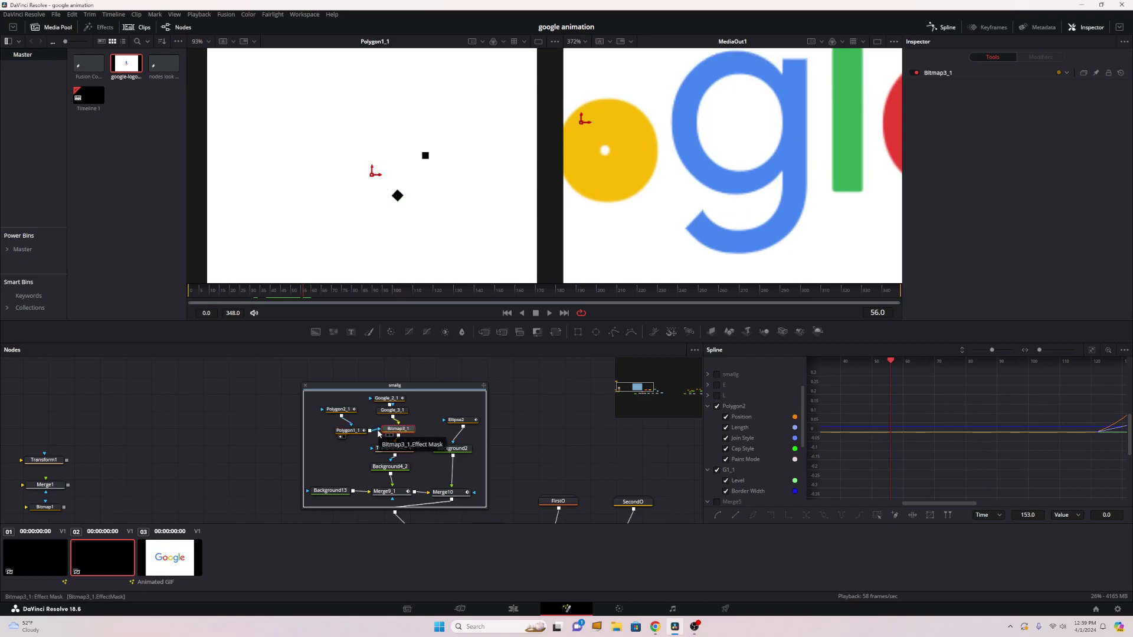
pyautogui.click(357, 432)
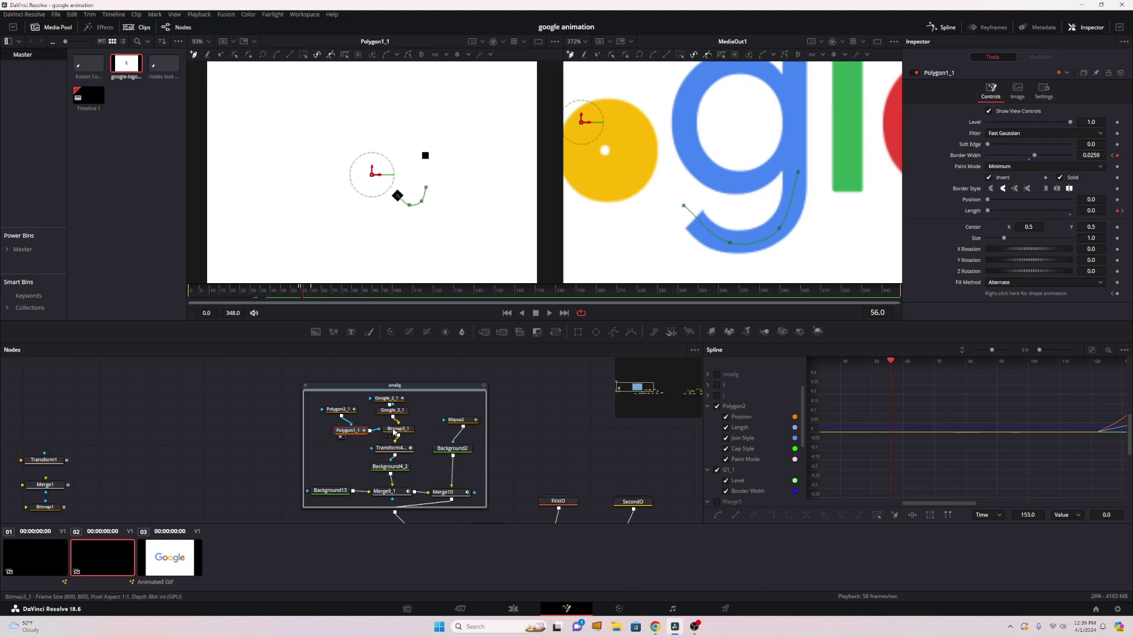
pyautogui.click(393, 433)
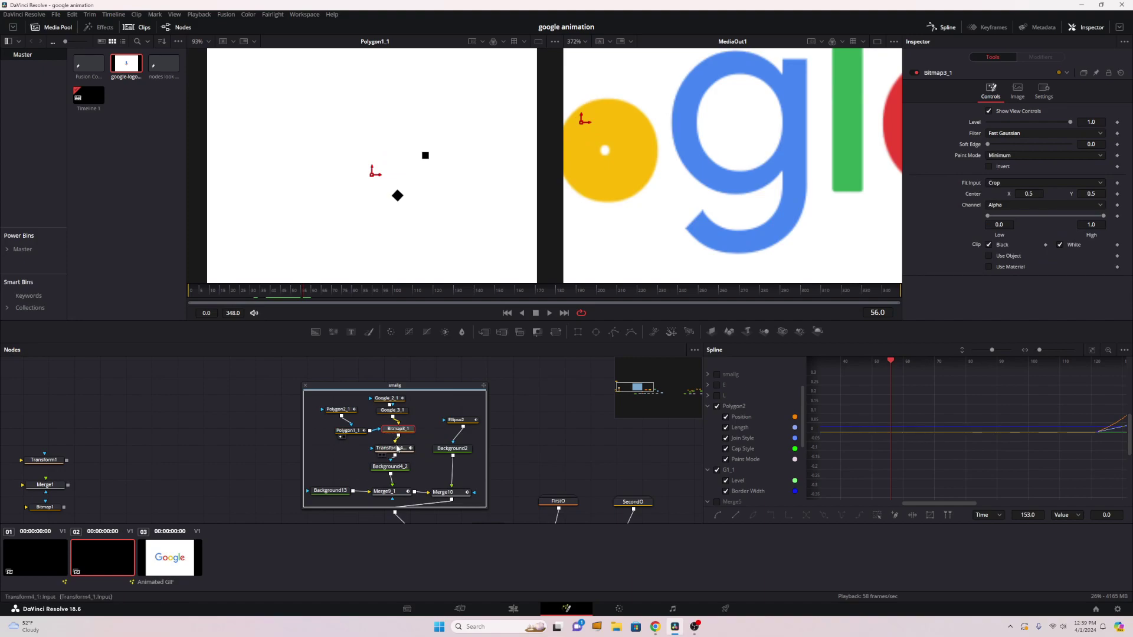
pyautogui.click(390, 448)
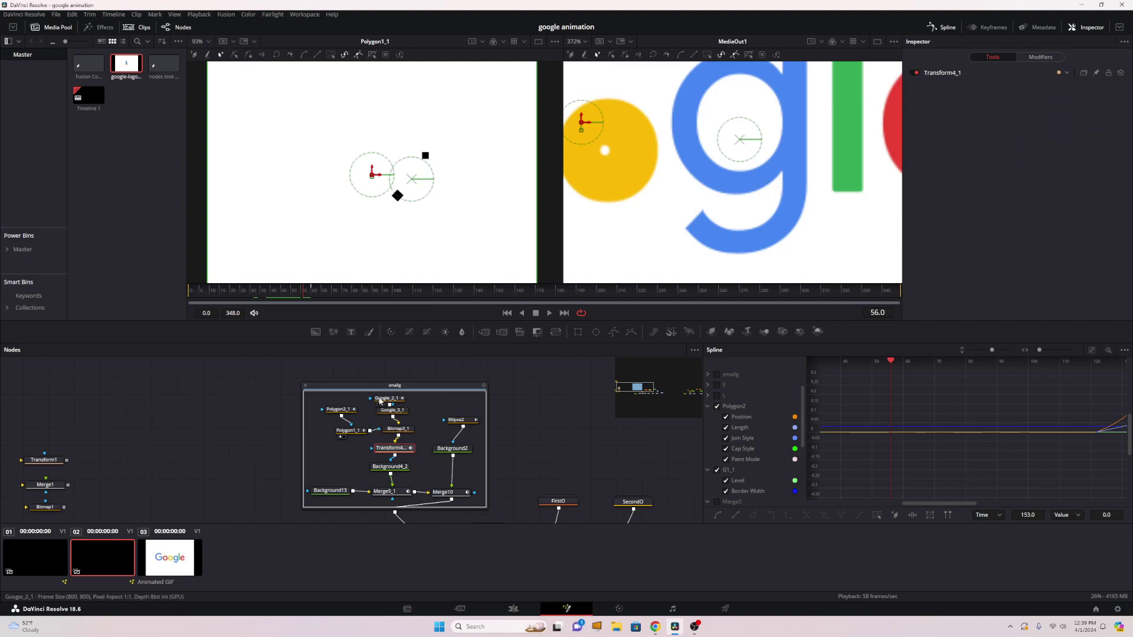
pyautogui.moveTo(380, 401)
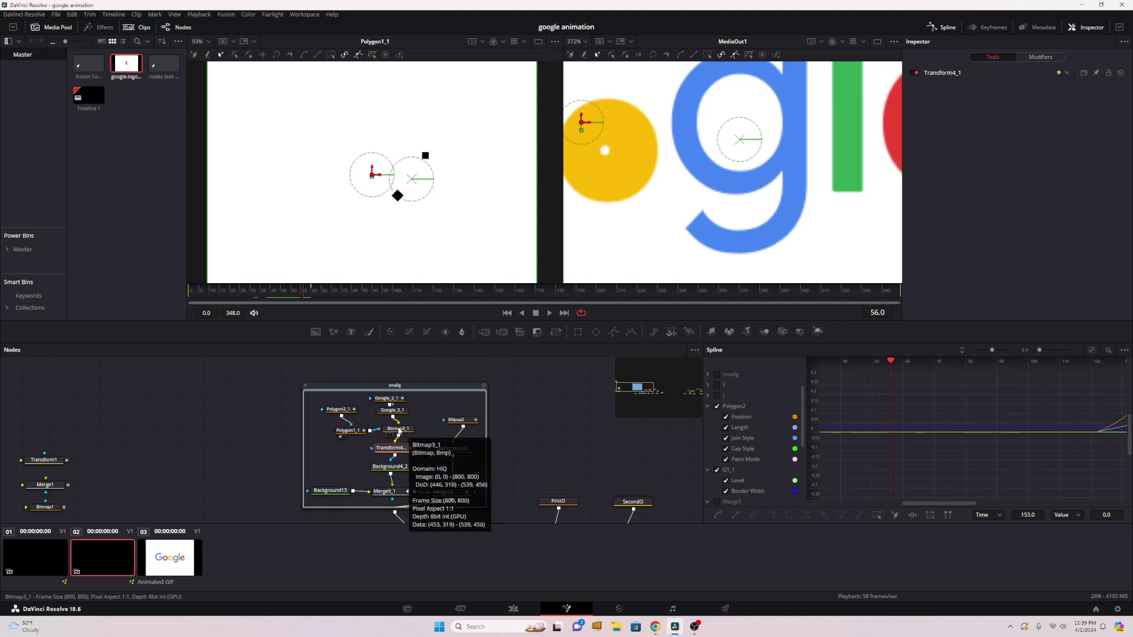
pyautogui.click(399, 433)
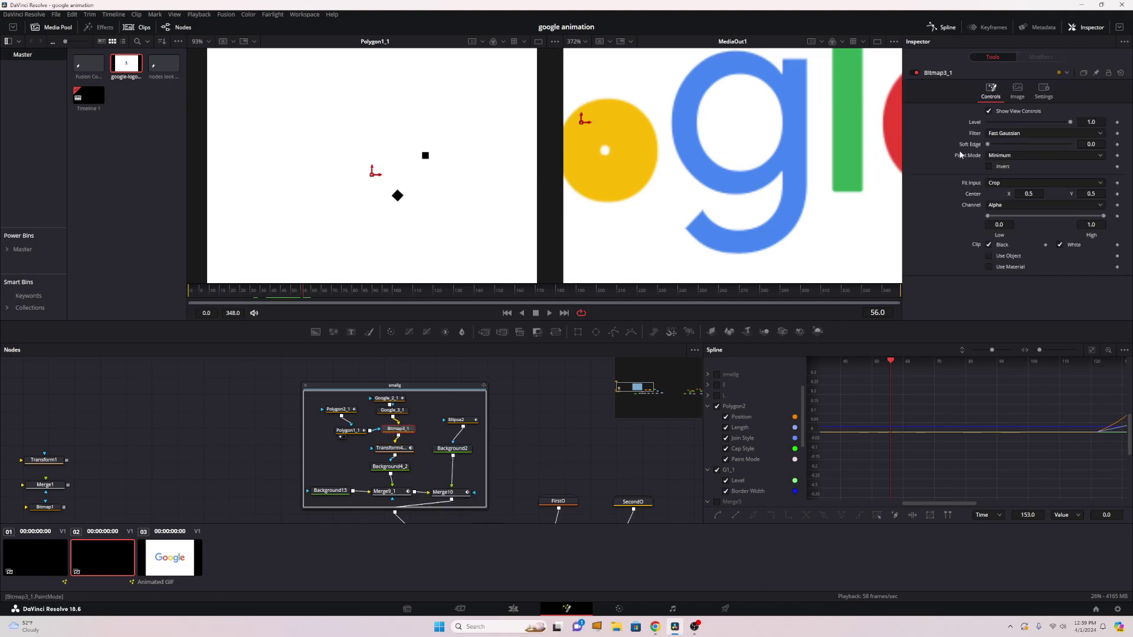
# Step: View Bitmap3_1 and Transform4_1 beside MediaOut1, scrubbing from frame 57 to 60 to examine the shrinking lowercase g
pyautogui.click(388, 435)
pyautogui.moveTo(305, 293)
pyautogui.mouseDown()
pyautogui.moveTo(324, 293)
pyautogui.moveTo(306, 295)
pyautogui.mouseUp()
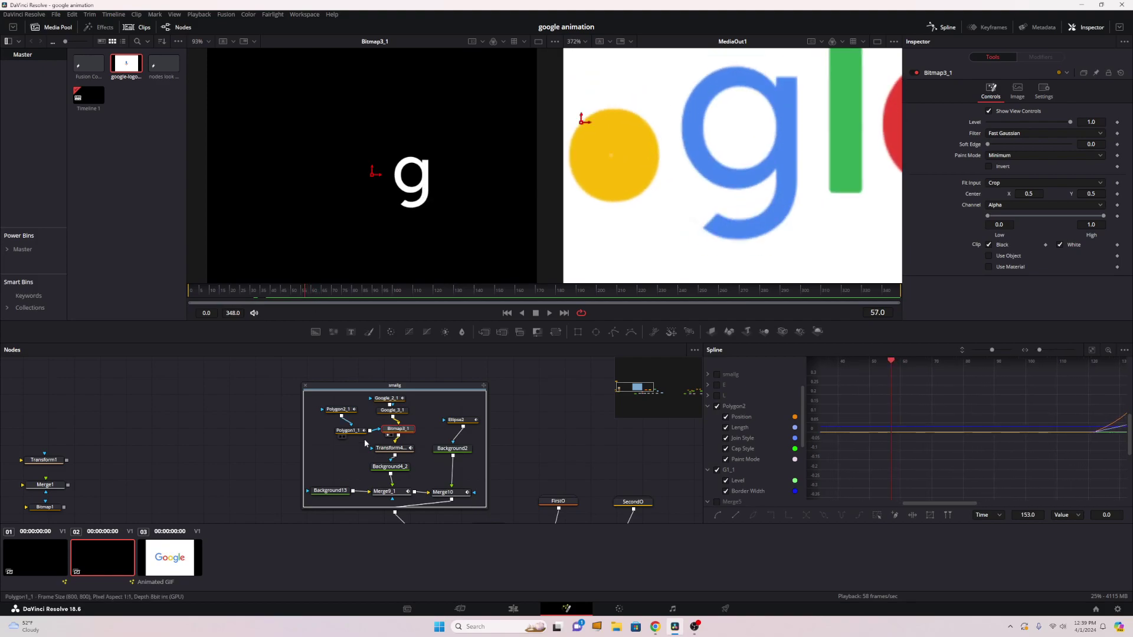
pyautogui.click(394, 448)
pyautogui.click(381, 455)
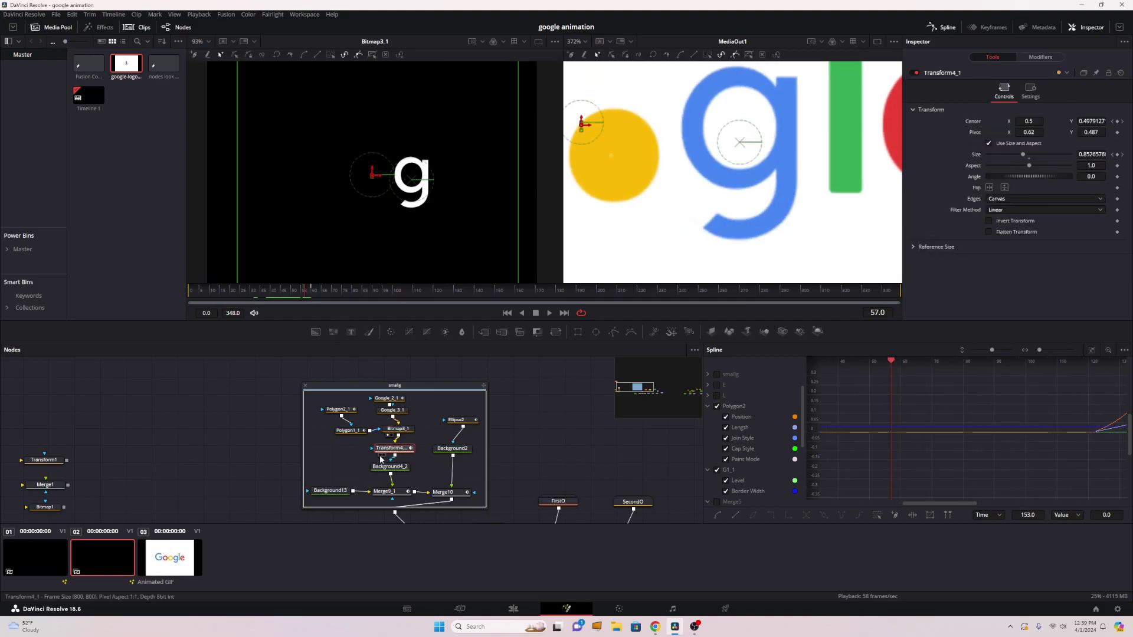
pyautogui.moveTo(311, 292); pyautogui.dragTo(306, 292)
pyautogui.scroll(3, 406, 168)
pyautogui.scroll(-3, 406, 168)
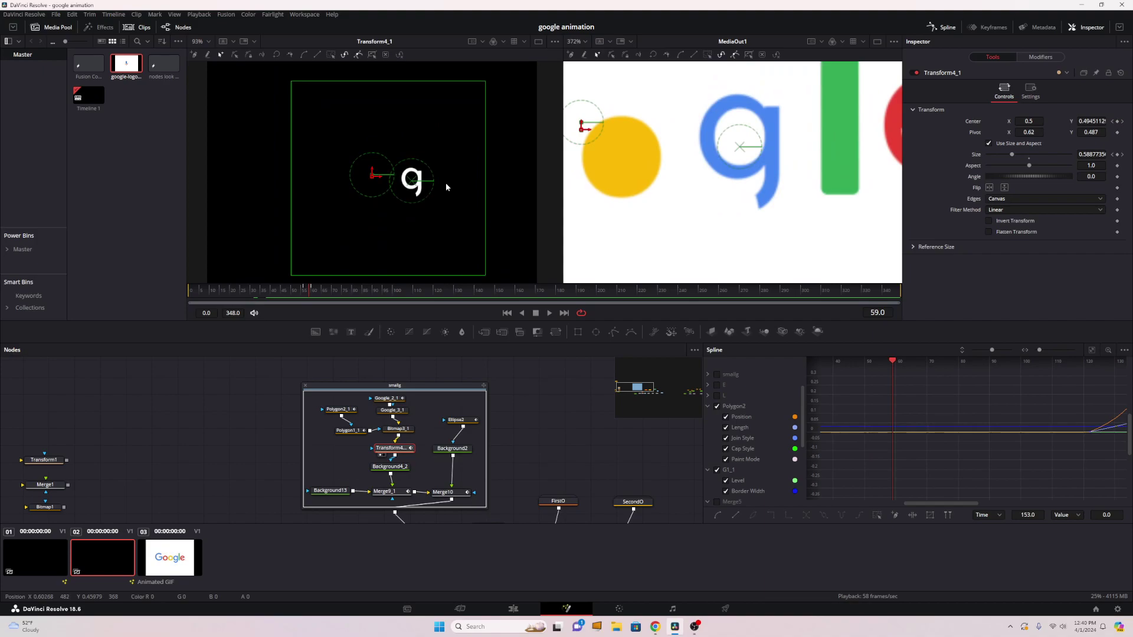
pyautogui.click(314, 290)
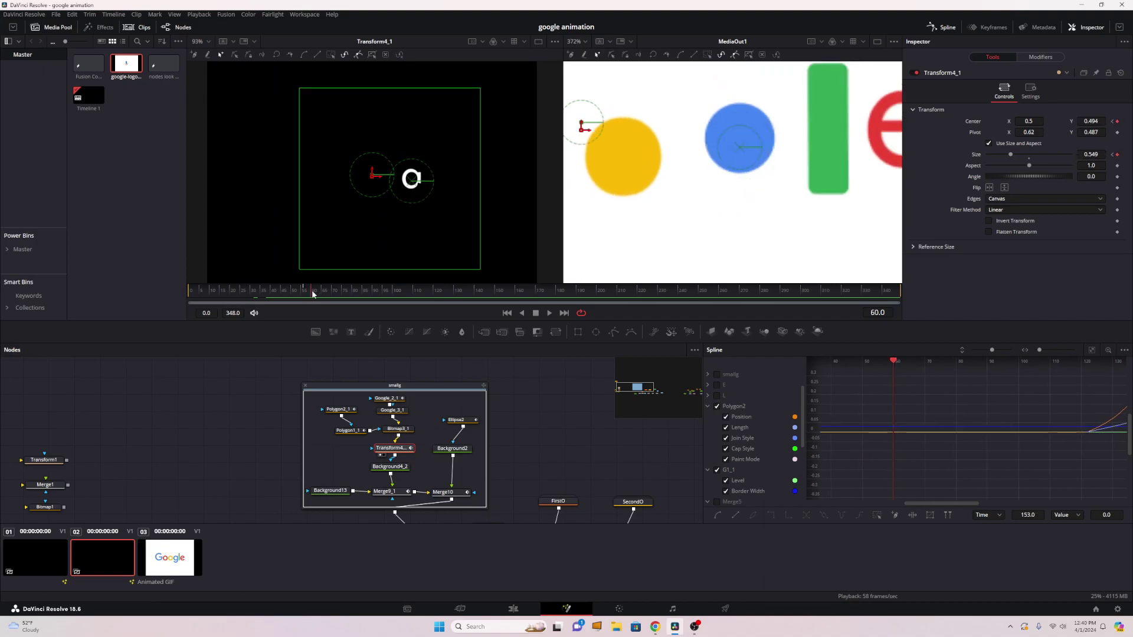
# Step: View Background2 up to frame 64 and review the Bitmap3_1, Google_3_1 and Google_2_1 masks in the smallg group
pyautogui.click(438, 456)
pyautogui.moveTo(309, 291)
pyautogui.mouseDown()
pyautogui.moveTo(292, 291)
pyautogui.moveTo(319, 295)
pyautogui.mouseUp()
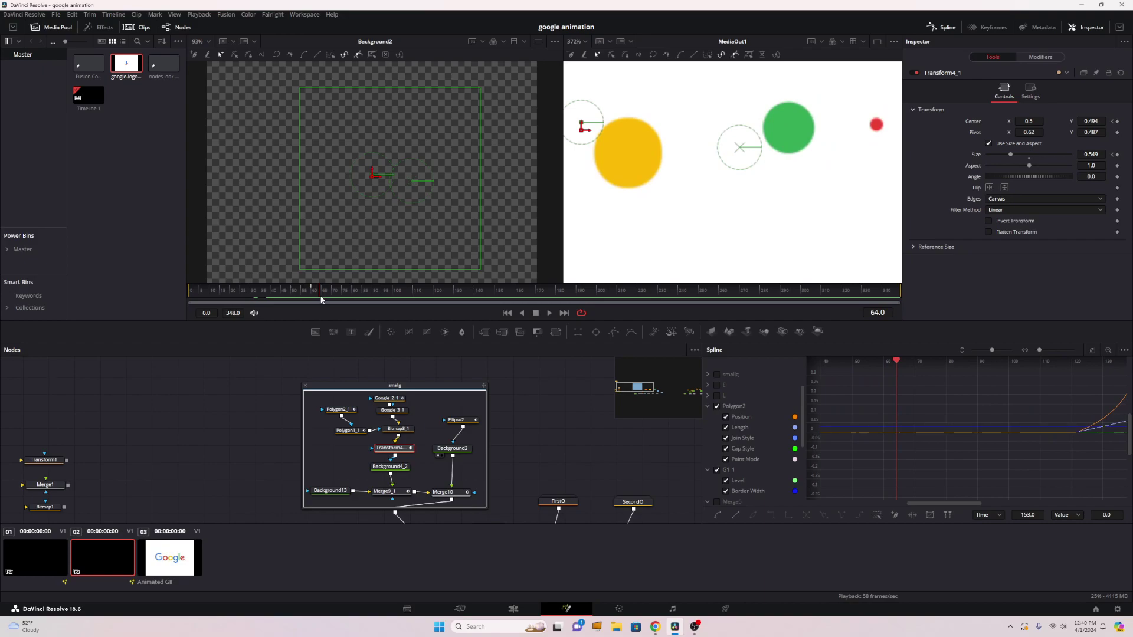
pyautogui.click(398, 429)
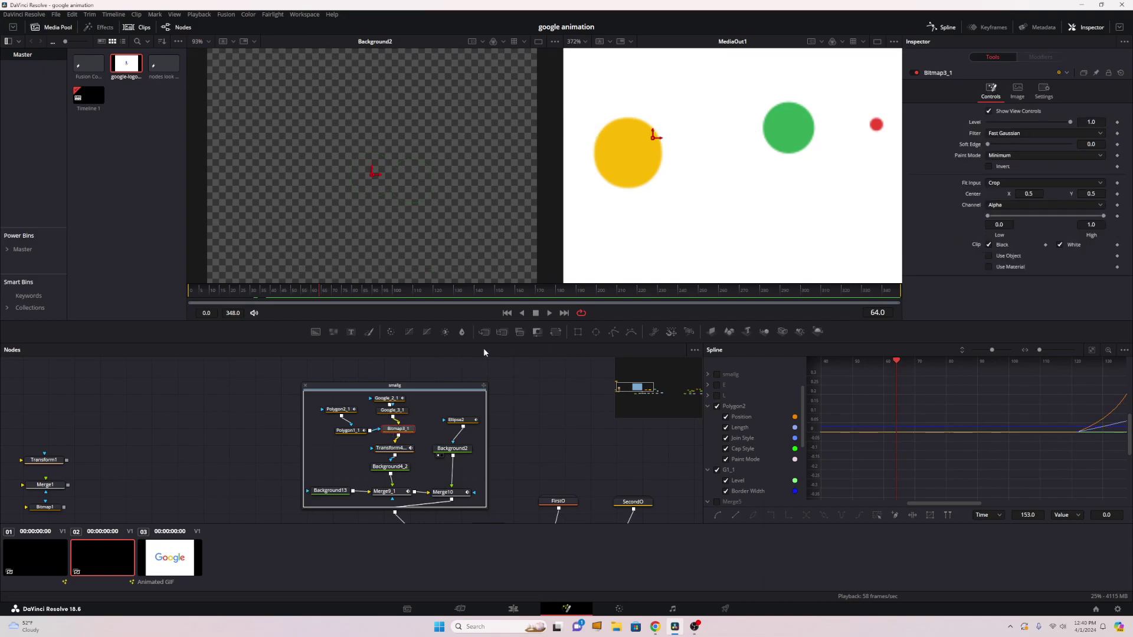
pyautogui.click(392, 411)
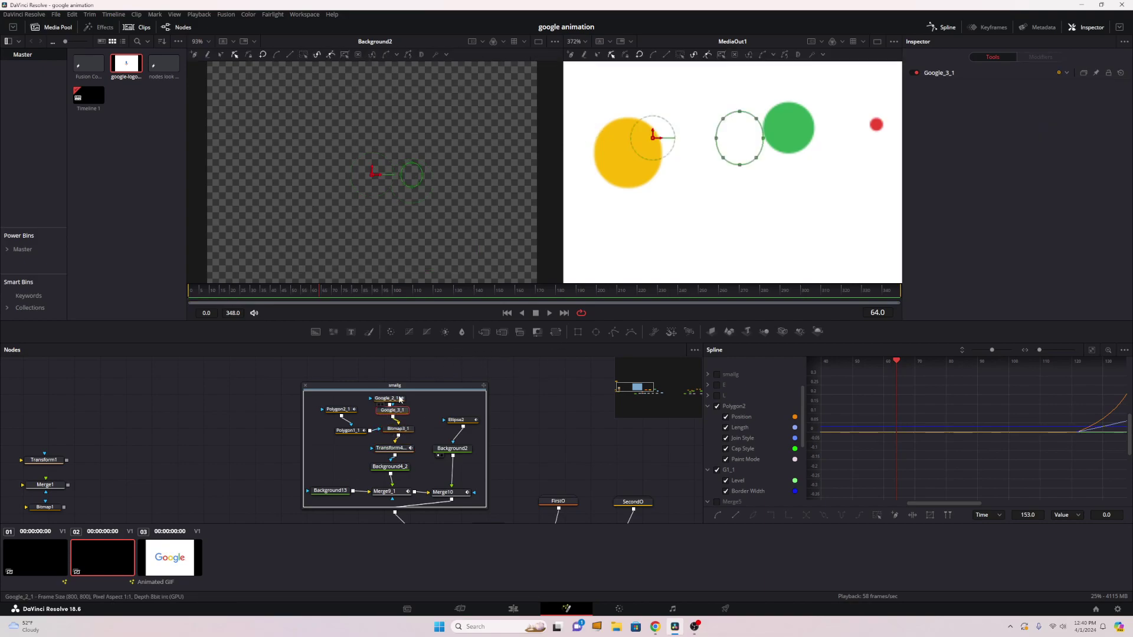
pyautogui.click(389, 399)
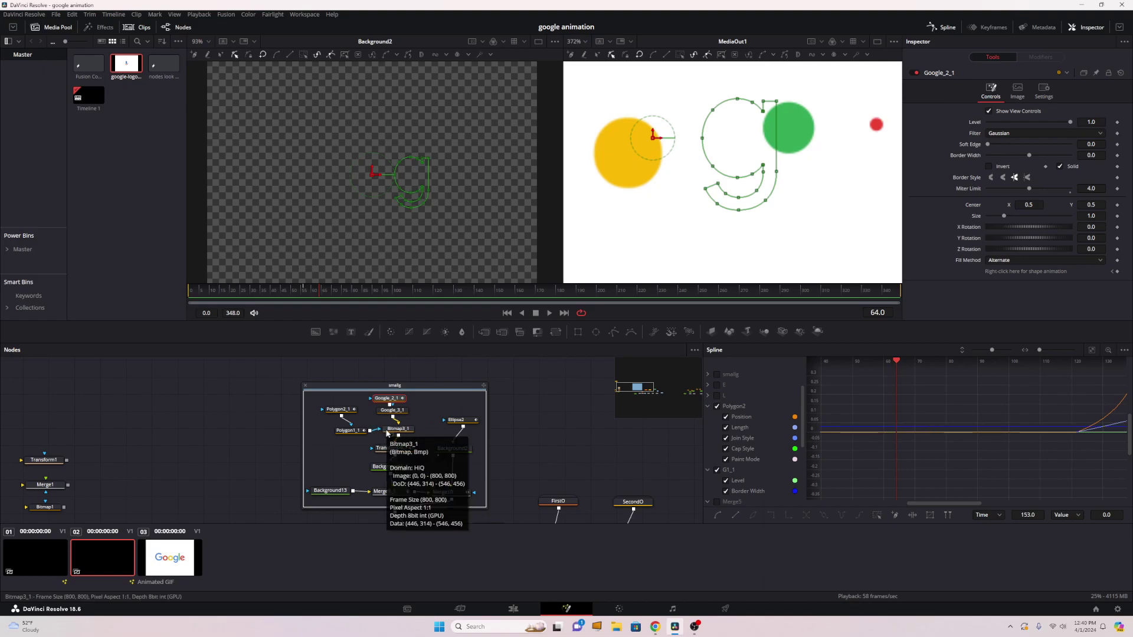
pyautogui.click(433, 429)
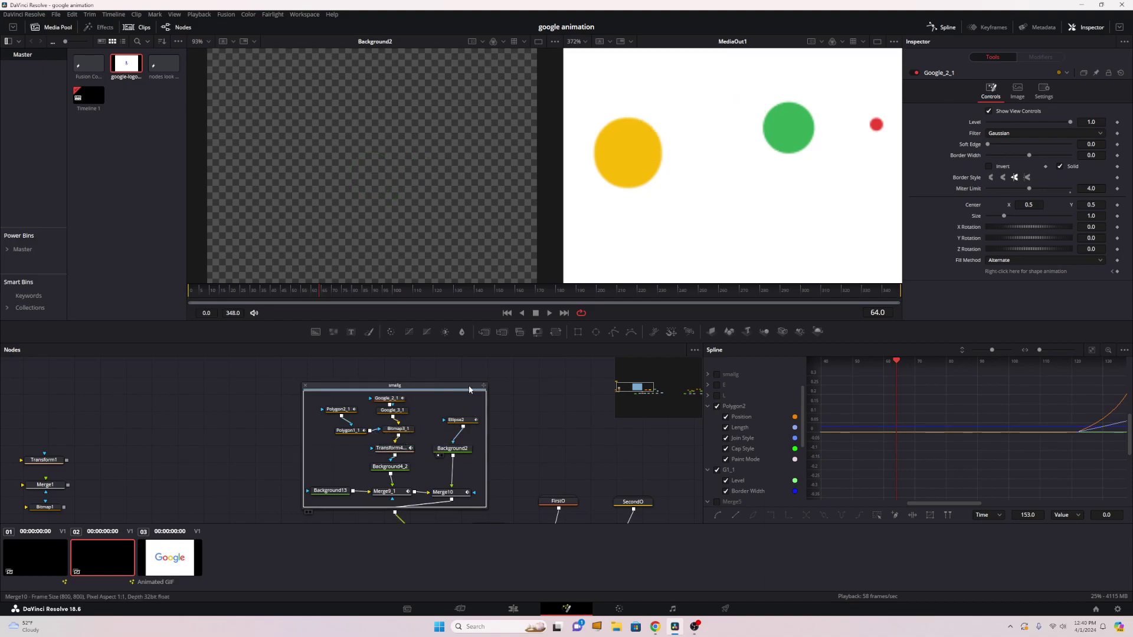
# Step: Collapse the smallg group and expand the E group
pyautogui.click(305, 385)
pyautogui.moveTo(439, 419); pyautogui.dragTo(337, 374)
pyautogui.doubleClick(348, 418)
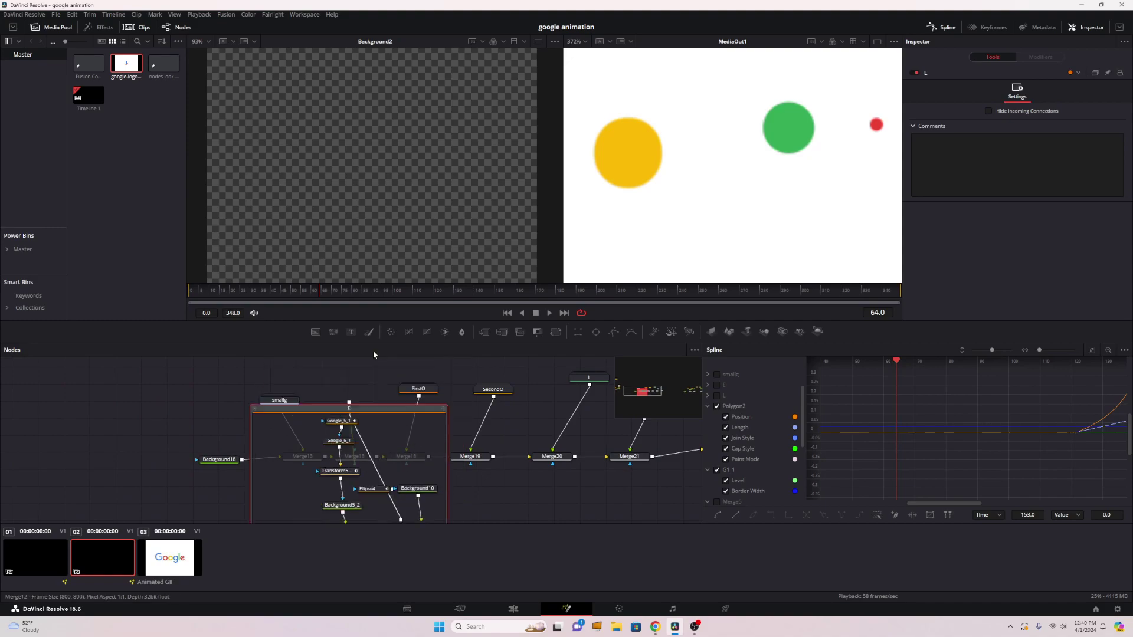
# Step: Go to frame 104 with the whole MediaOut1 image in view, and move the expanded E group above the merge chain
pyautogui.click(328, 290)
pyautogui.moveTo(328, 290); pyautogui.dragTo(403, 292)
pyautogui.scroll(-8, 664, 216)
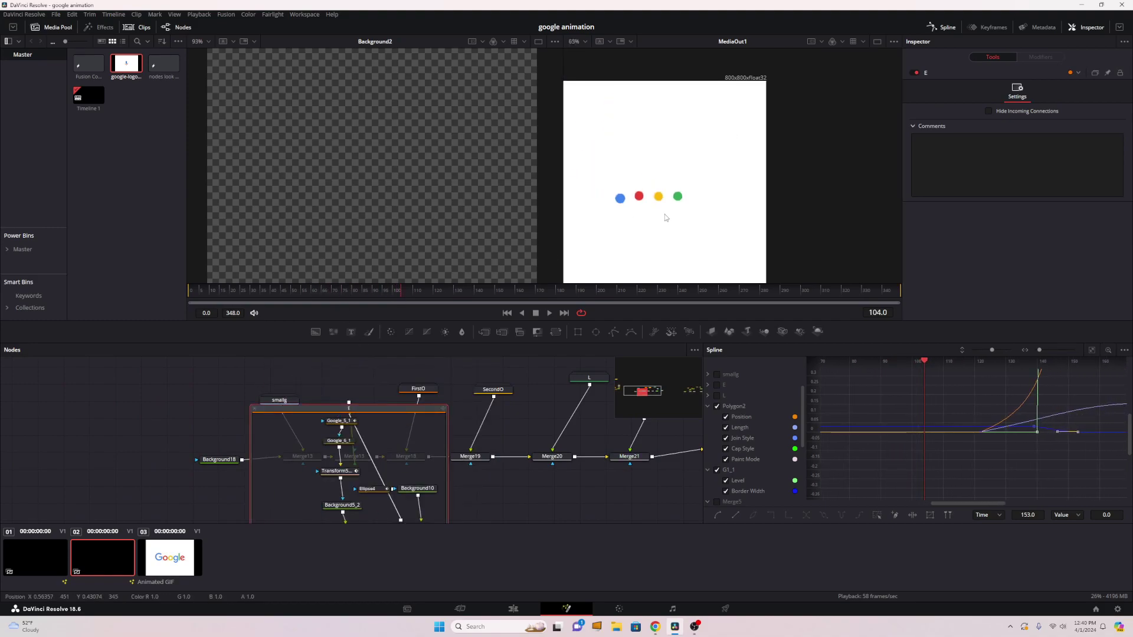
pyautogui.scroll(-4, 379, 406)
pyautogui.moveTo(372, 407); pyautogui.dragTo(371, 355)
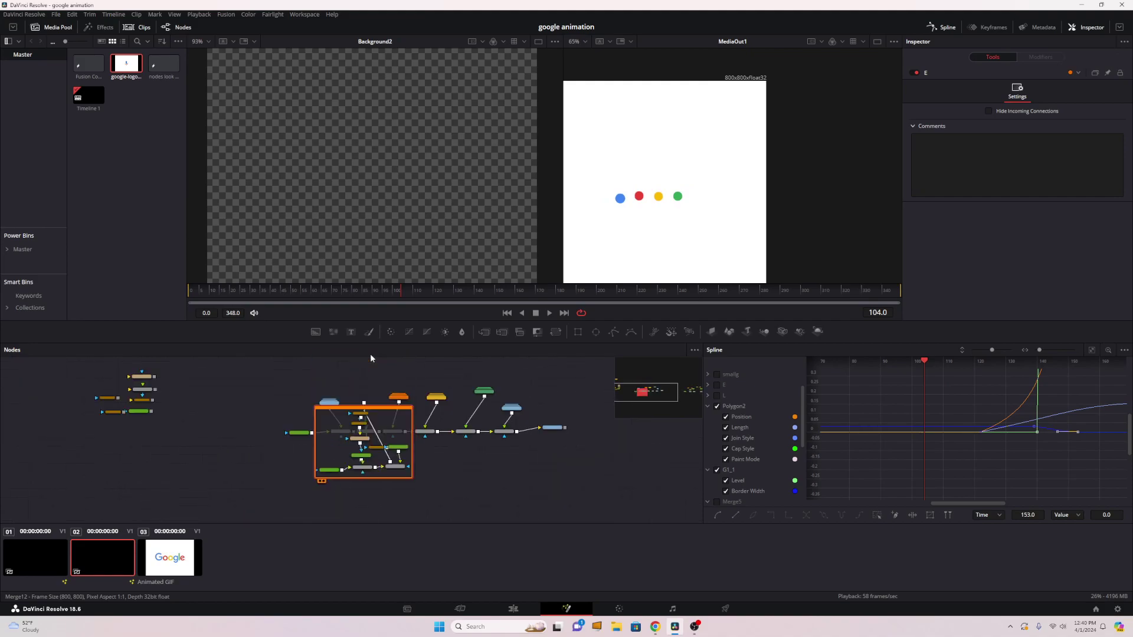
pyautogui.moveTo(454, 438); pyautogui.dragTo(478, 509)
pyautogui.scroll(5, 394, 448)
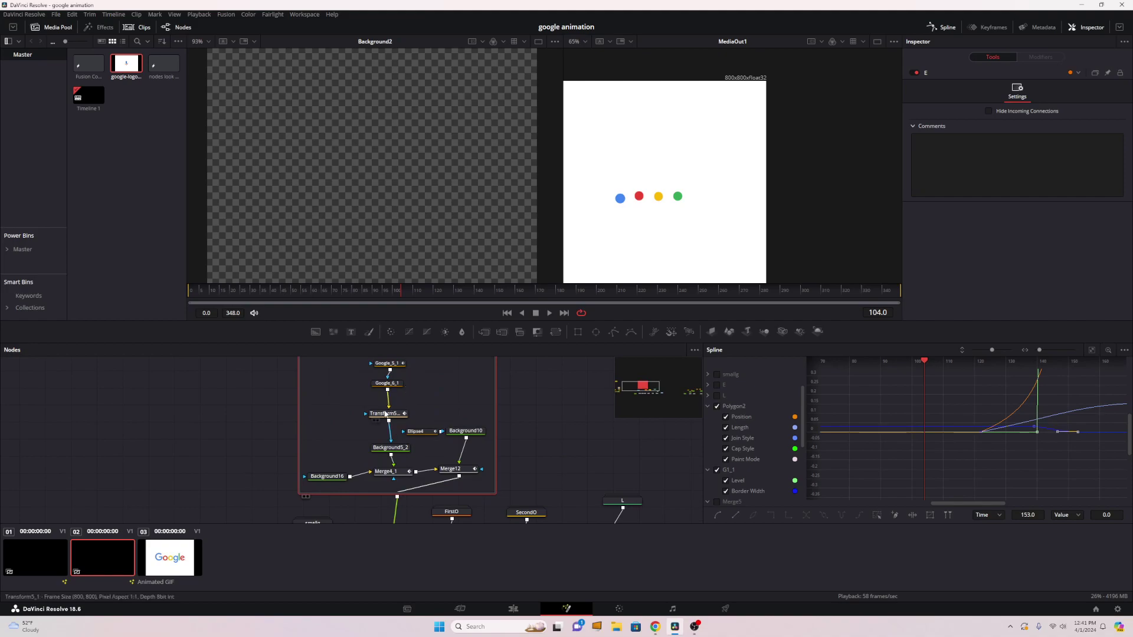
# Step: View the Google_6_1 and Google_5_1 masks of the letter e, comparing them at frame 6
pyautogui.click(377, 391)
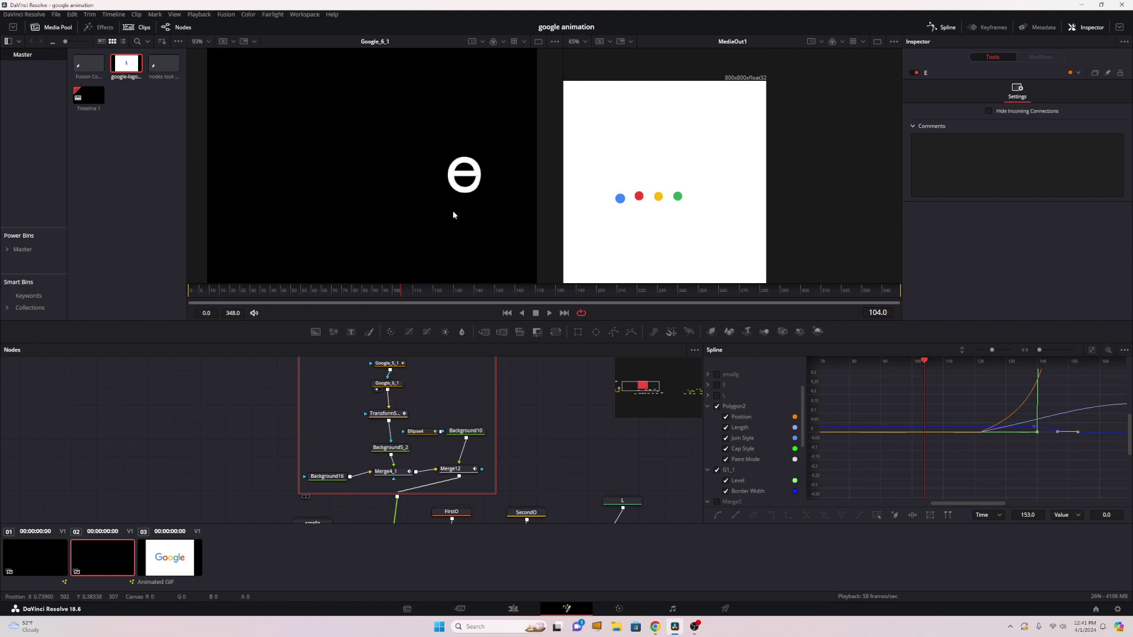
pyautogui.scroll(2, 452, 210)
pyautogui.scroll(2, 450, 224)
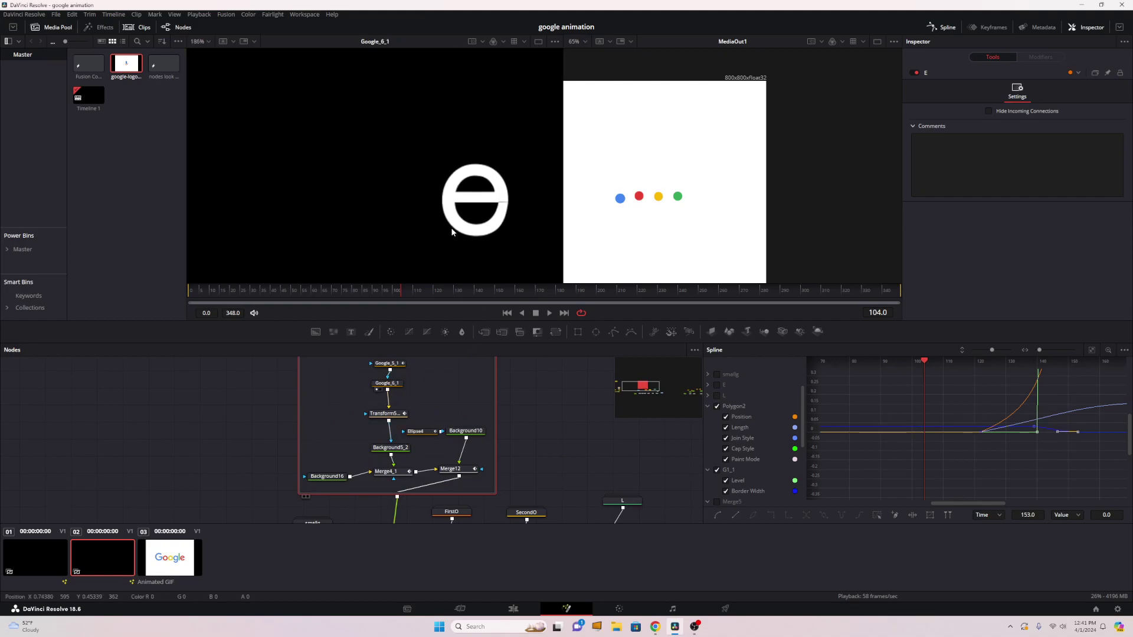
pyautogui.click(379, 369)
pyautogui.moveTo(236, 290); pyautogui.dragTo(203, 294)
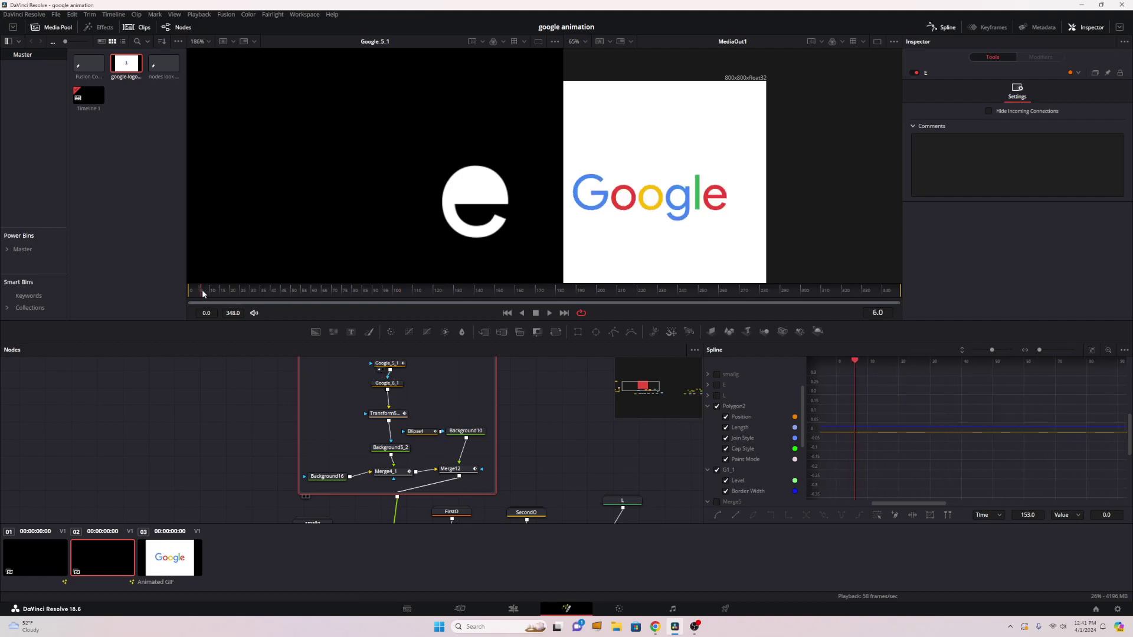
pyautogui.click(376, 390)
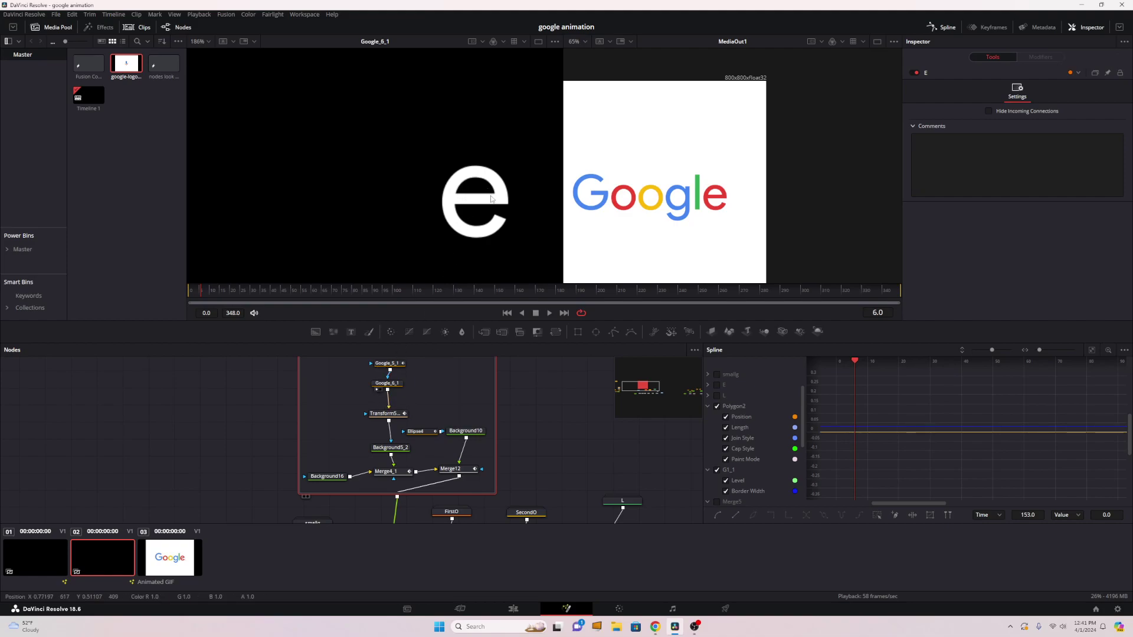
# Step: Select Google_5_1 and Google_6_1 in turn and examine the e's outer and inner outlines at frame 57
pyautogui.click(386, 383)
pyautogui.click(386, 365)
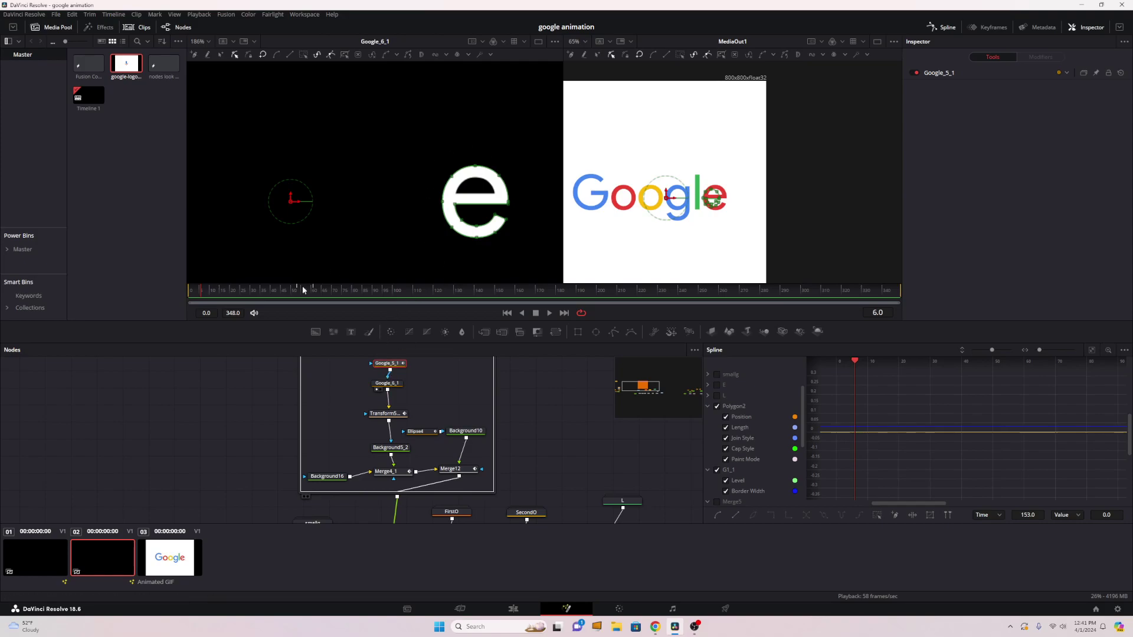
pyautogui.scroll(5, 711, 215)
pyautogui.moveTo(211, 293); pyautogui.dragTo(306, 296)
pyautogui.scroll(5, 448, 210)
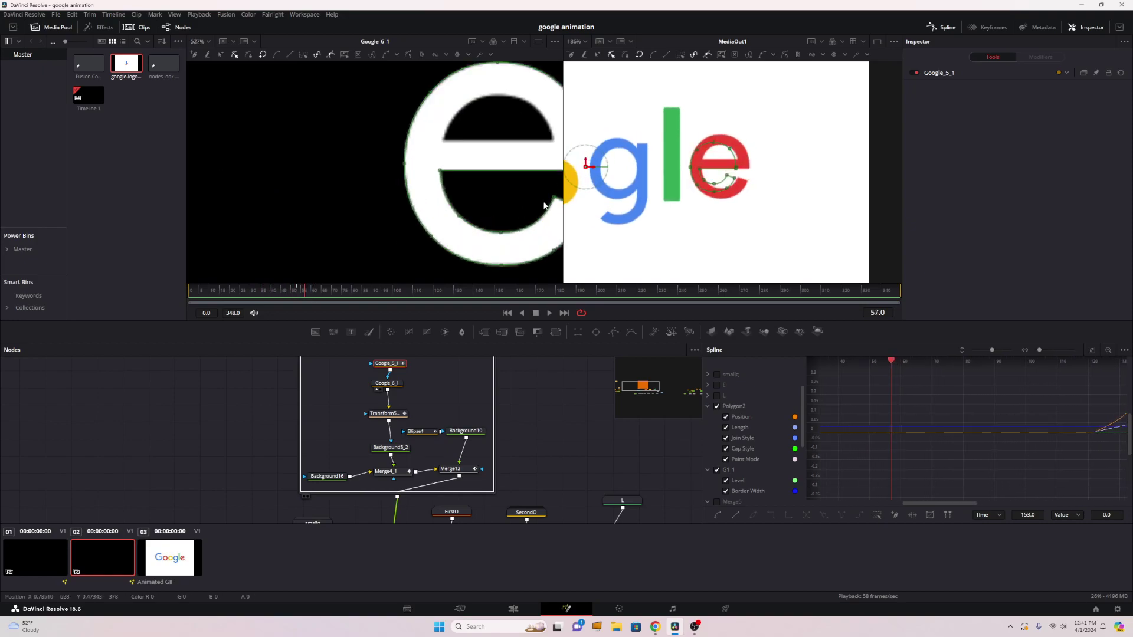
pyautogui.click(392, 384)
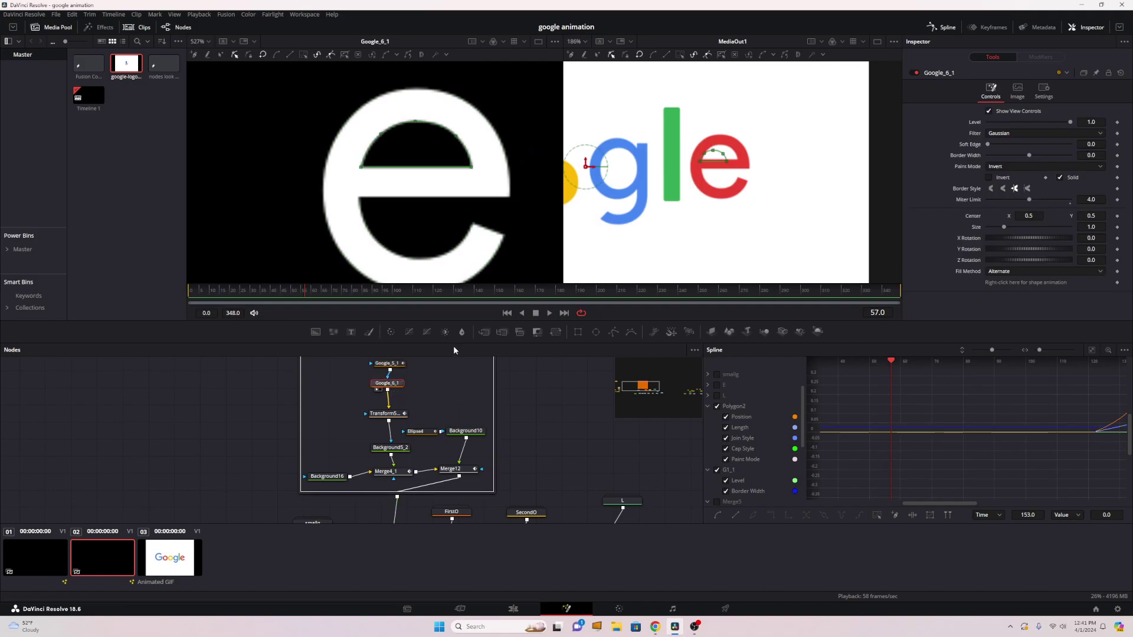
pyautogui.click(728, 174)
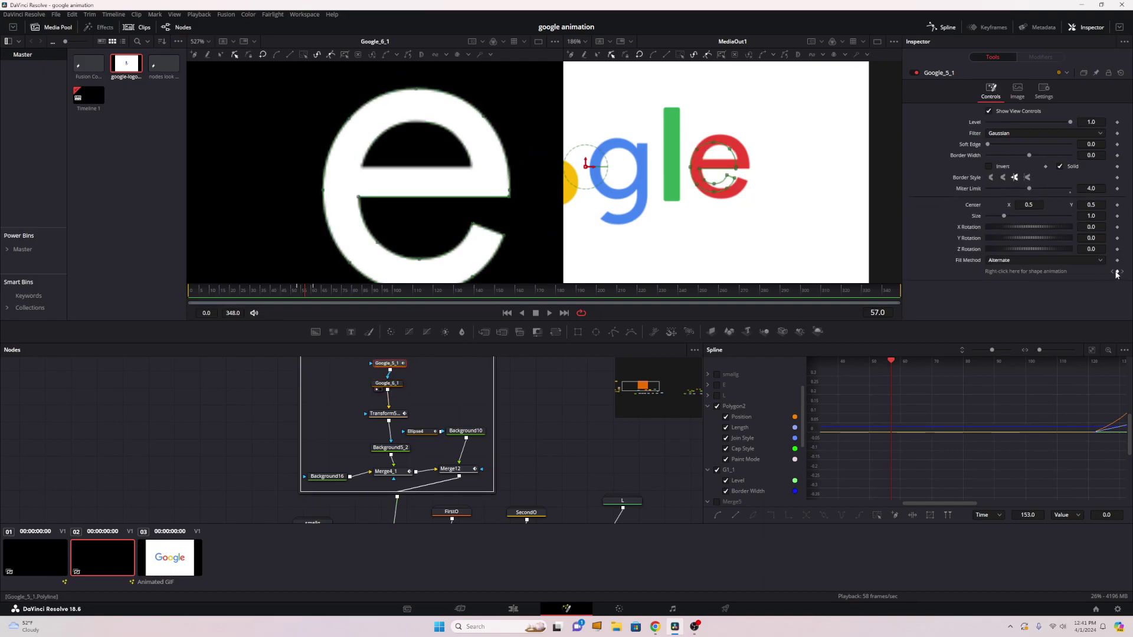
# Step: View Background10 and Merge12 beside MediaOut1, scrubbing through to frame 74 to examine the e turning into a red circle
pyautogui.moveTo(334, 293); pyautogui.dragTo(300, 292)
pyautogui.click(452, 439)
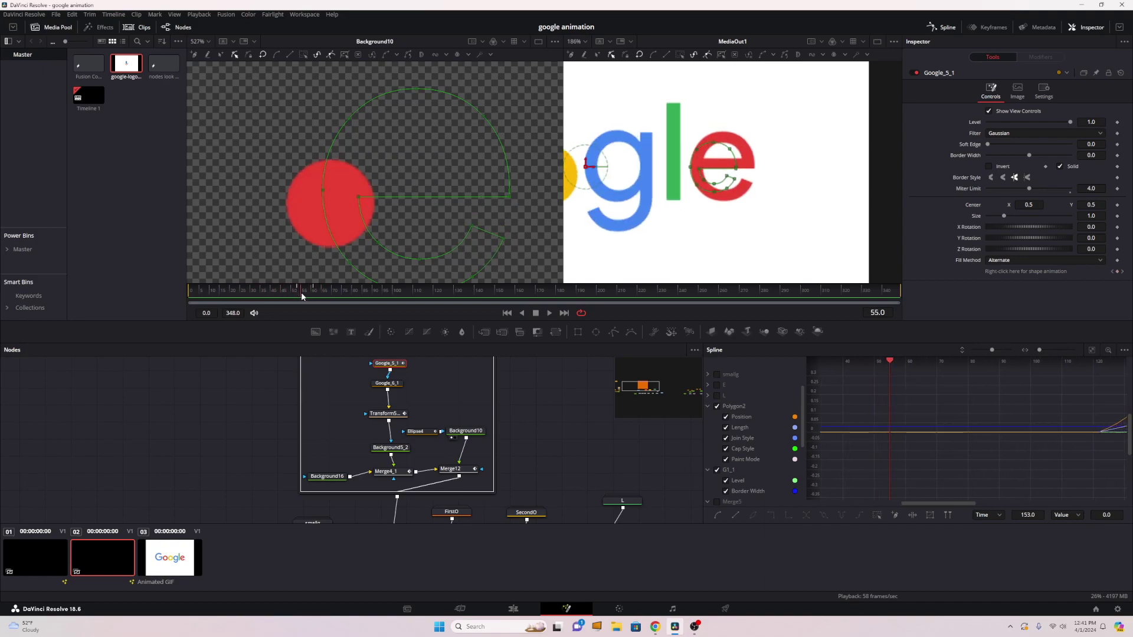
pyautogui.click(444, 477)
pyautogui.moveTo(282, 292); pyautogui.dragTo(342, 296)
pyautogui.scroll(-5, 344, 202)
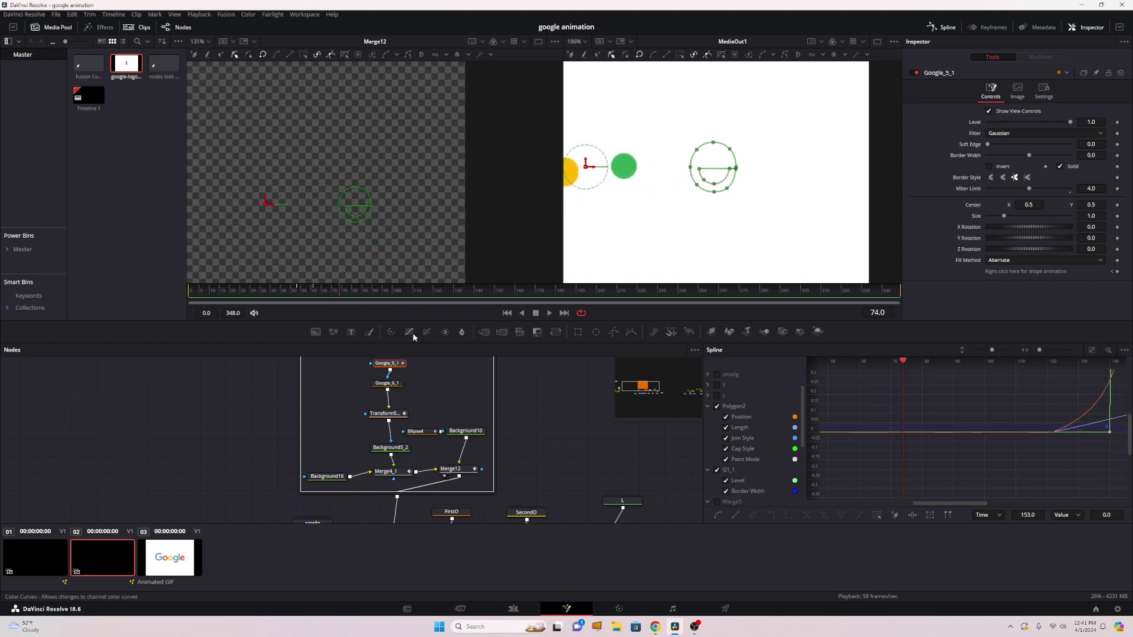
# Step: Collapse the E group and place its node just above Merge15
pyautogui.scroll(3, 355, 417)
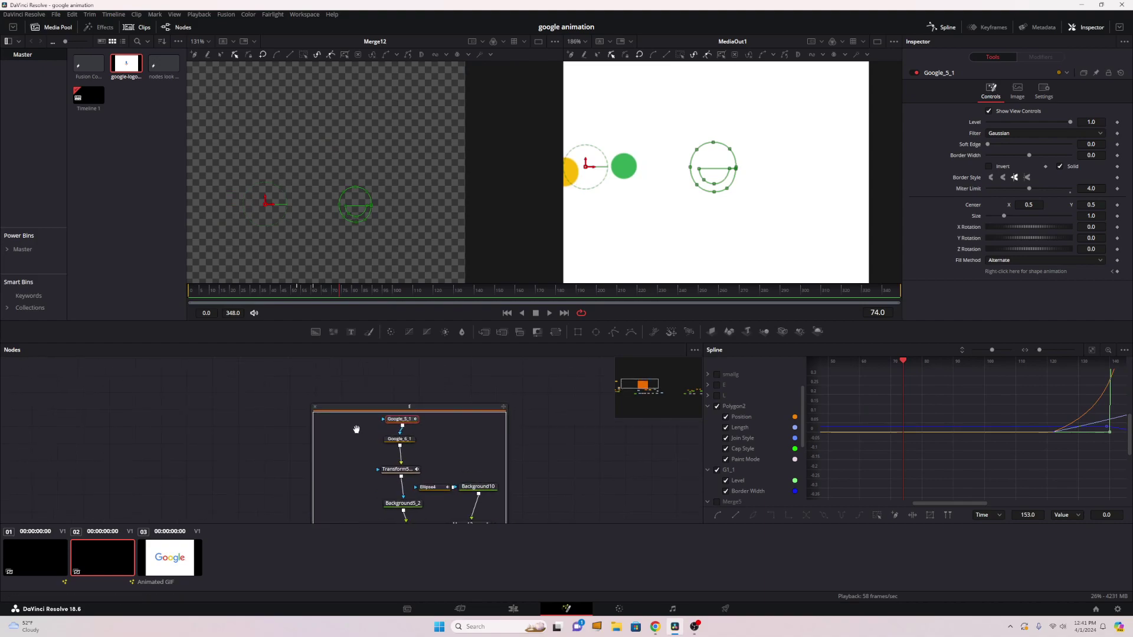
pyautogui.click(317, 407)
pyautogui.moveTo(417, 420); pyautogui.dragTo(414, 364)
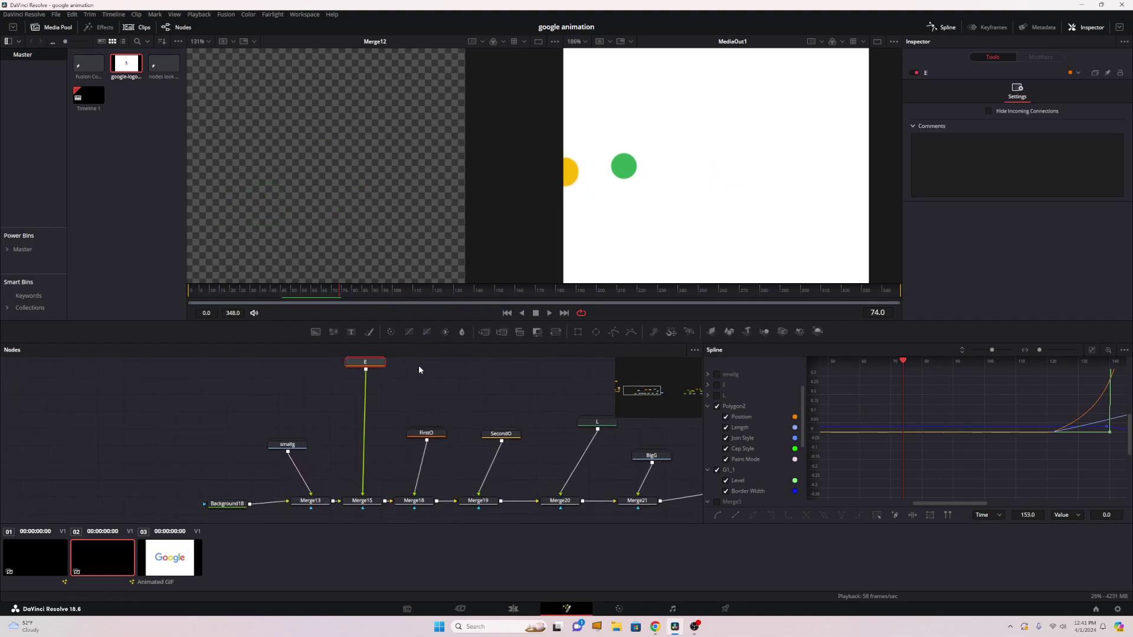
pyautogui.moveTo(357, 438)
pyautogui.mouseDown()
pyautogui.moveTo(363, 357)
pyautogui.moveTo(351, 443)
pyautogui.mouseUp()
# Step: Expand the FirstO group and move it above the merge chain
pyautogui.doubleClick(430, 433)
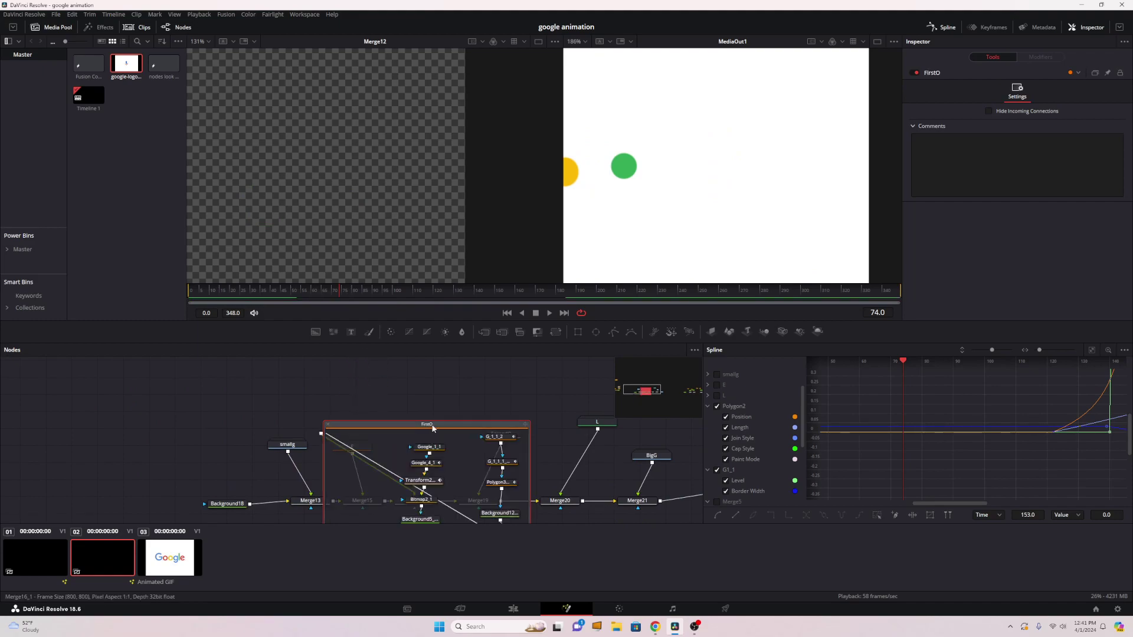
pyautogui.moveTo(432, 426); pyautogui.dragTo(435, 360)
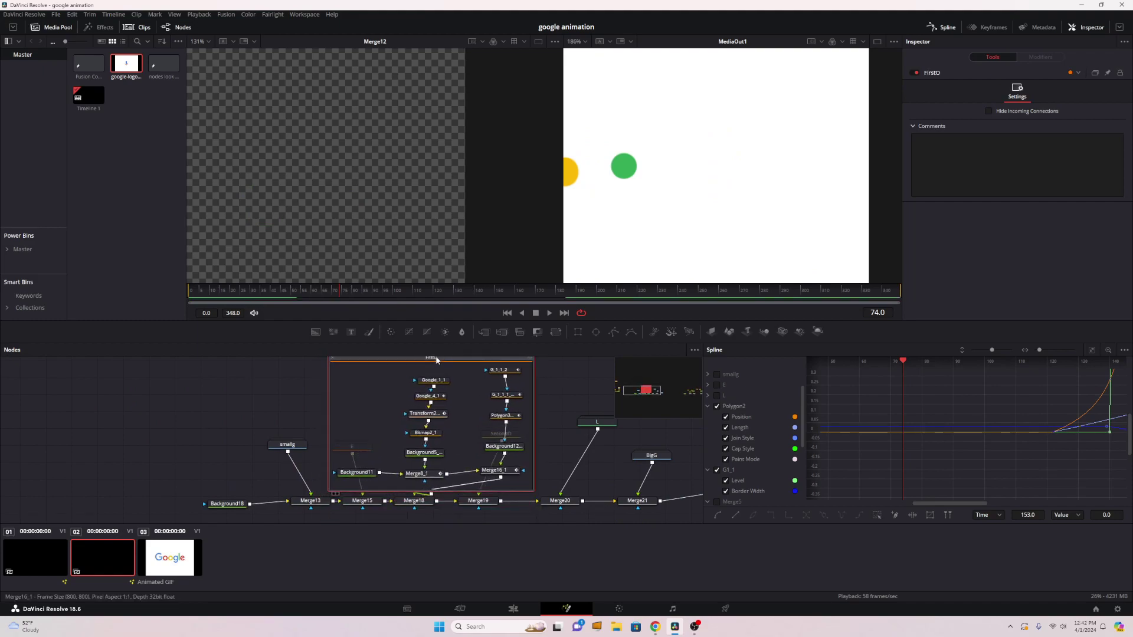
# Step: Undo the last move and reposition the expanded FirstO group clear above the merge chain
pyautogui.hotkey('ctrl', 'z')
pyautogui.scroll(-4, 459, 388)
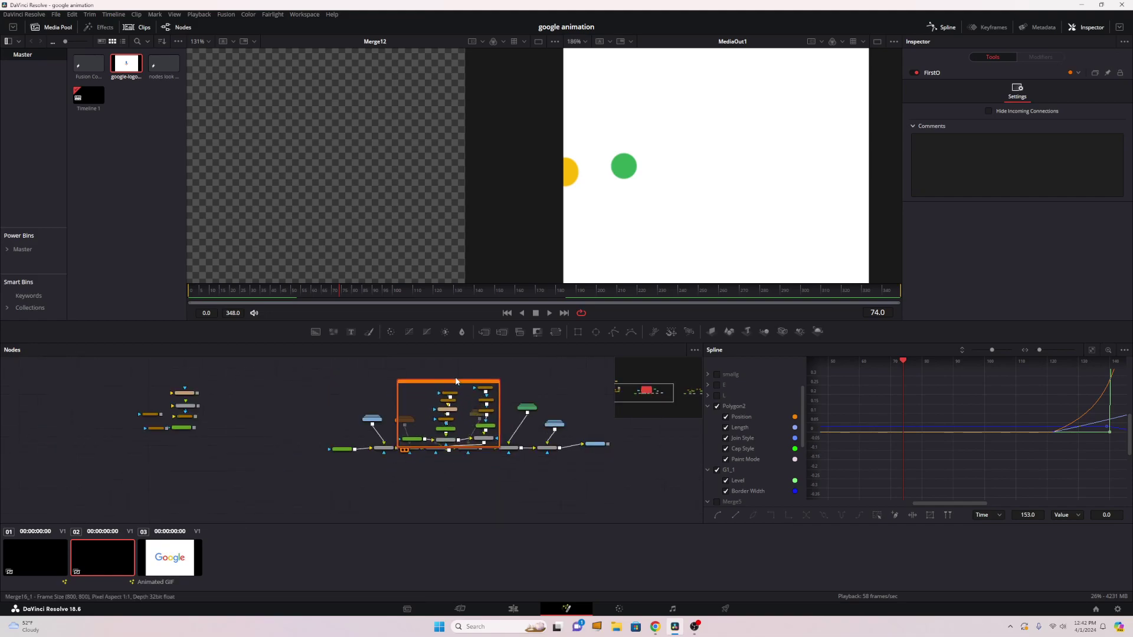
pyautogui.moveTo(441, 406); pyautogui.dragTo(443, 352)
pyautogui.scroll(2, 485, 382)
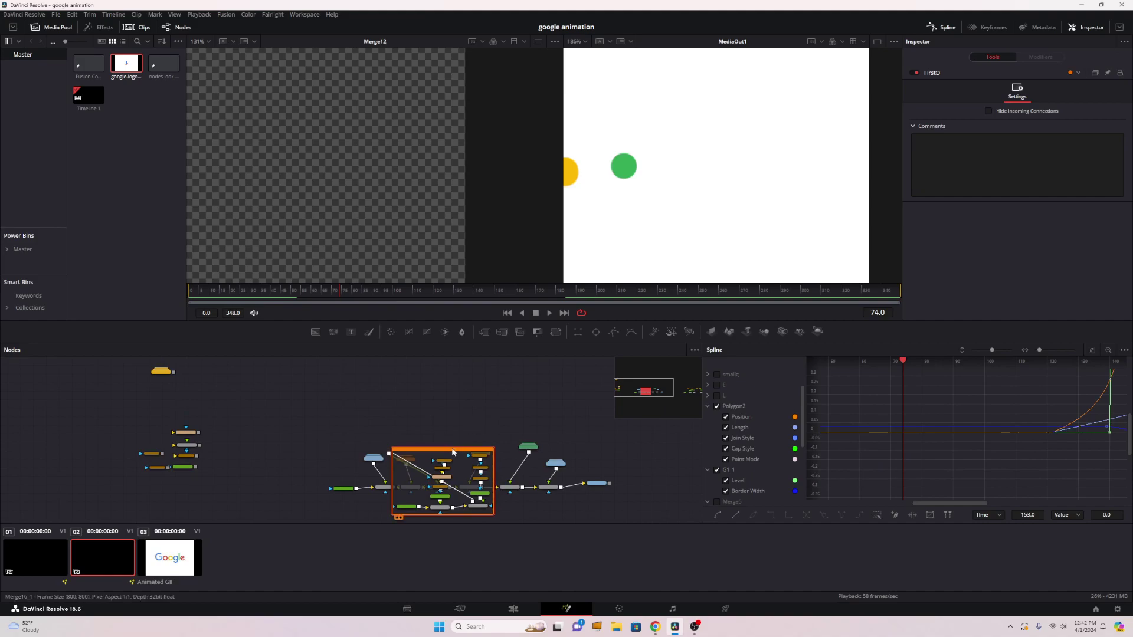
pyautogui.moveTo(458, 447); pyautogui.dragTo(458, 377)
pyautogui.scroll(4, 454, 388)
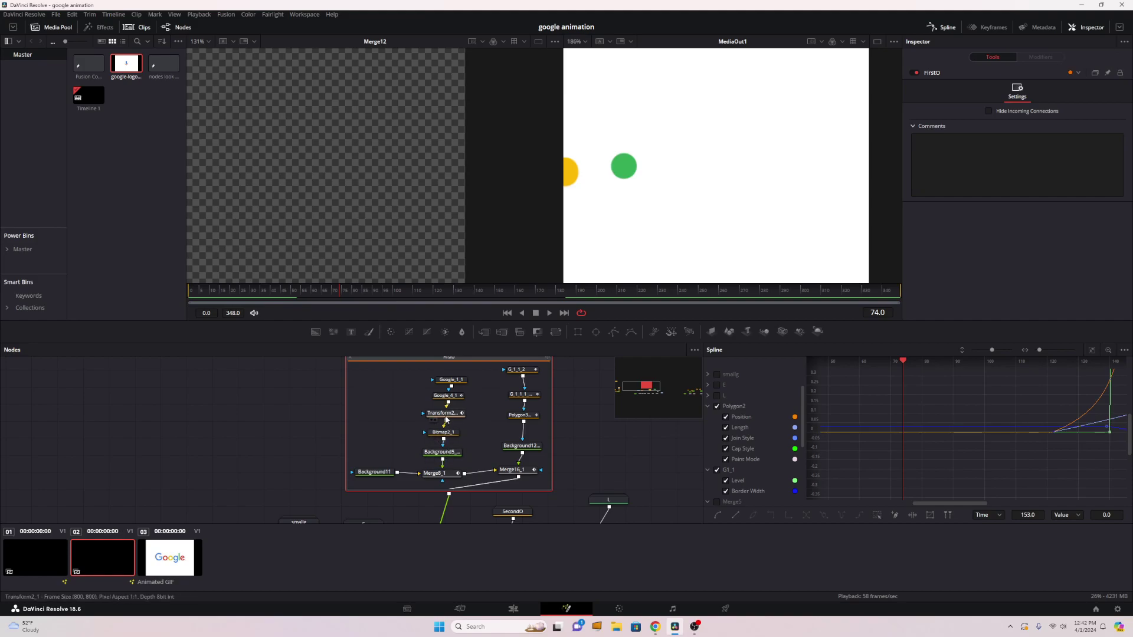
# Step: Select Google_1_1 and Google_4_1, preview Google_4_1 and Transform2_1, and scrub back to frame 23 to examine the o mask
pyautogui.click(439, 386)
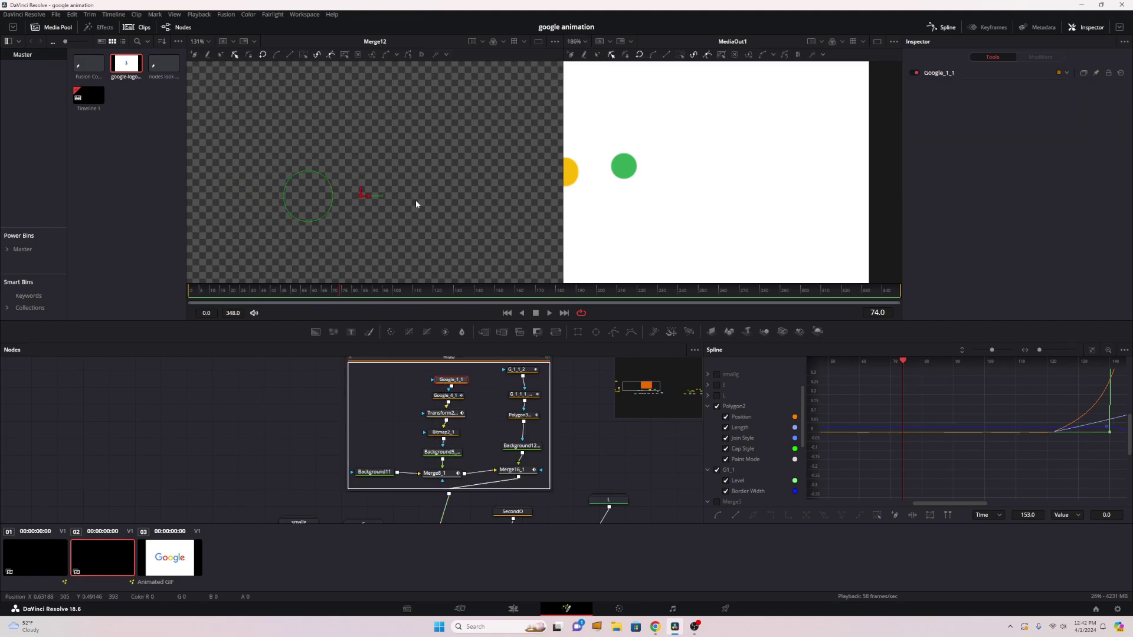
pyautogui.click(437, 405)
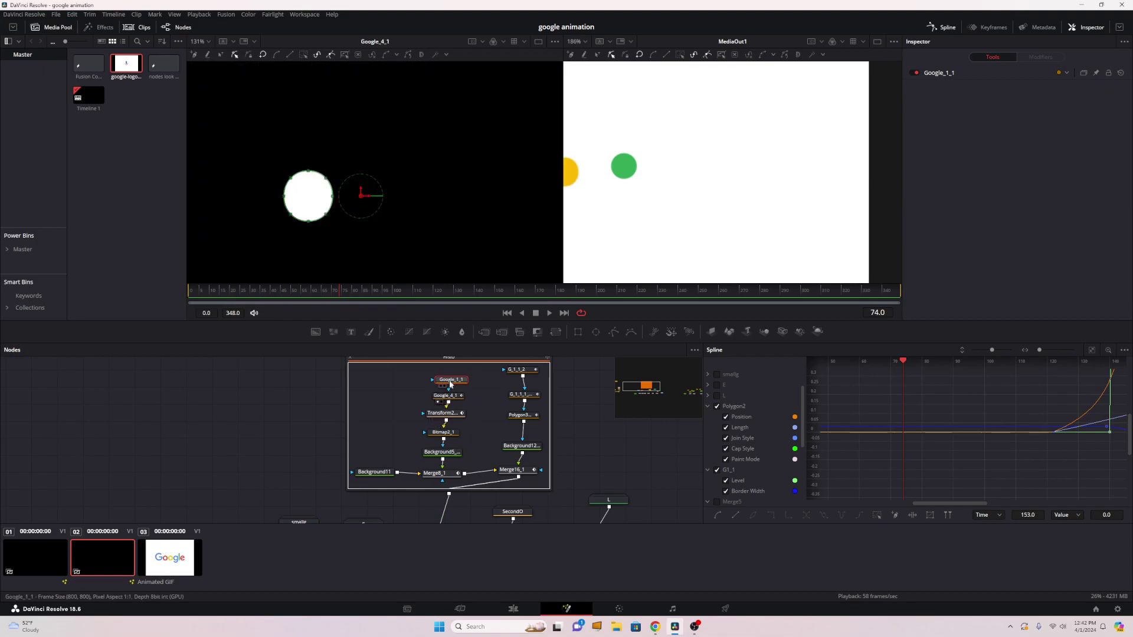
pyautogui.click(445, 396)
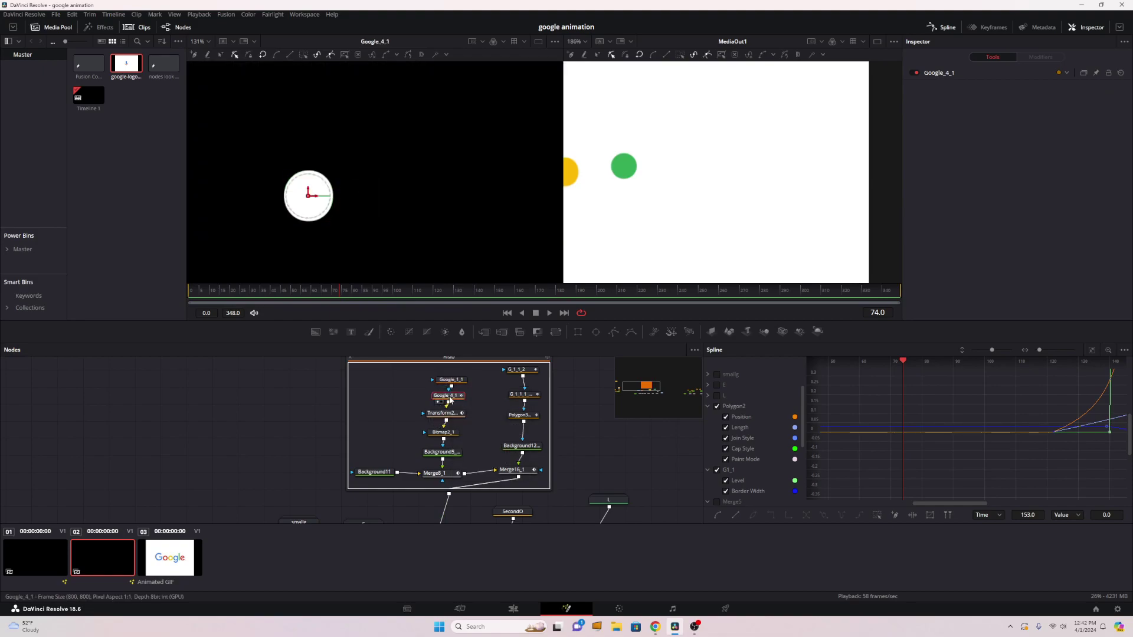
pyautogui.click(446, 382)
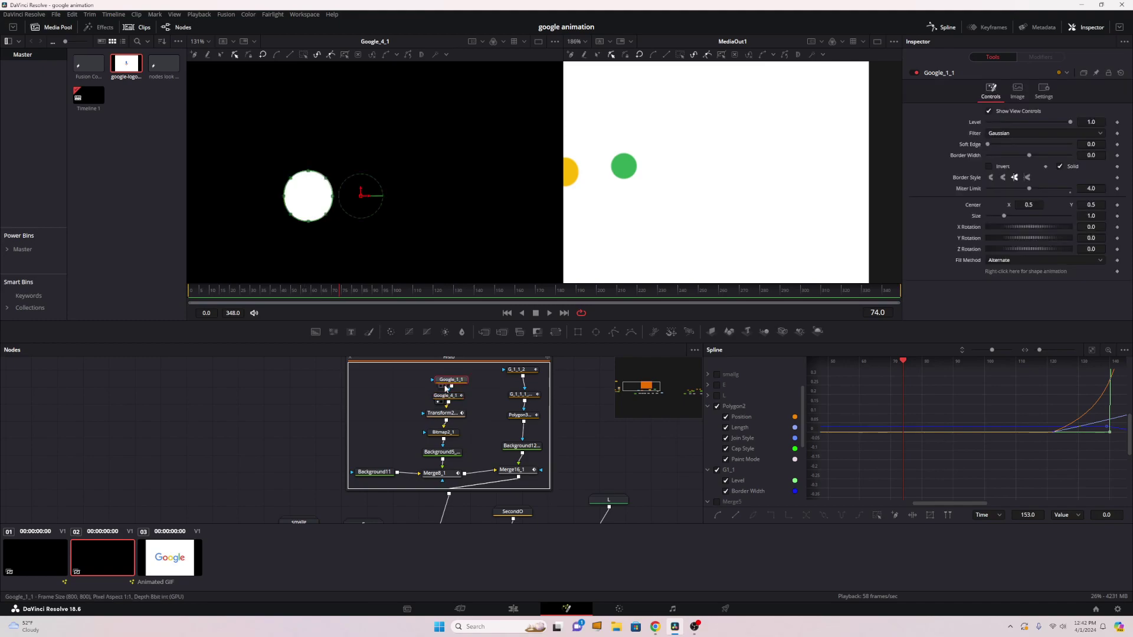
pyautogui.click(431, 423)
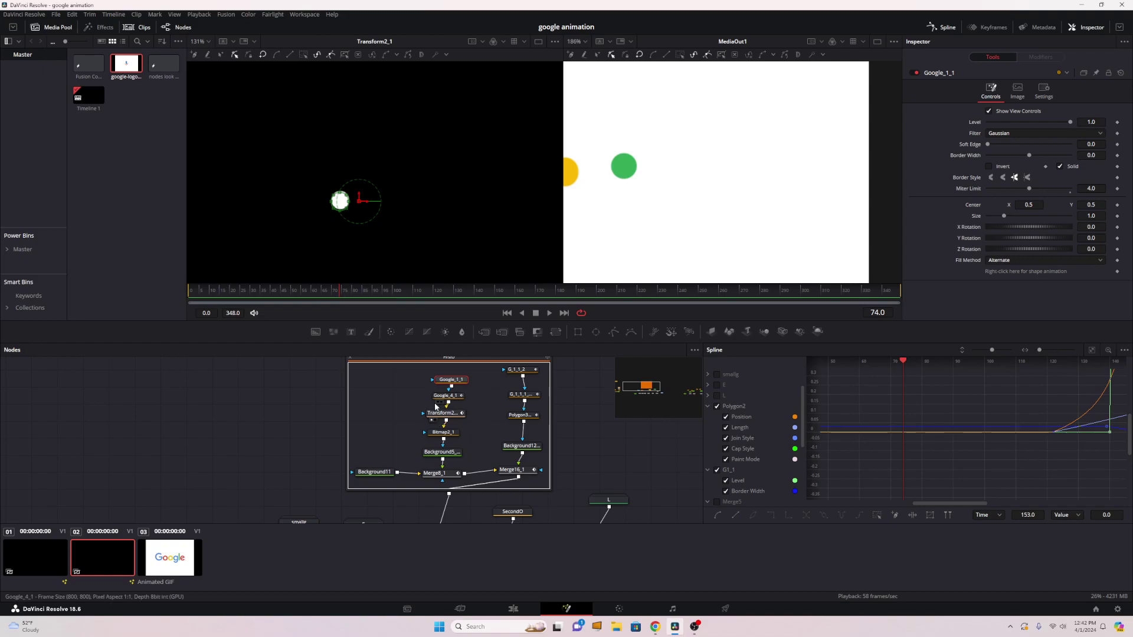
pyautogui.moveTo(291, 288); pyautogui.dragTo(239, 292)
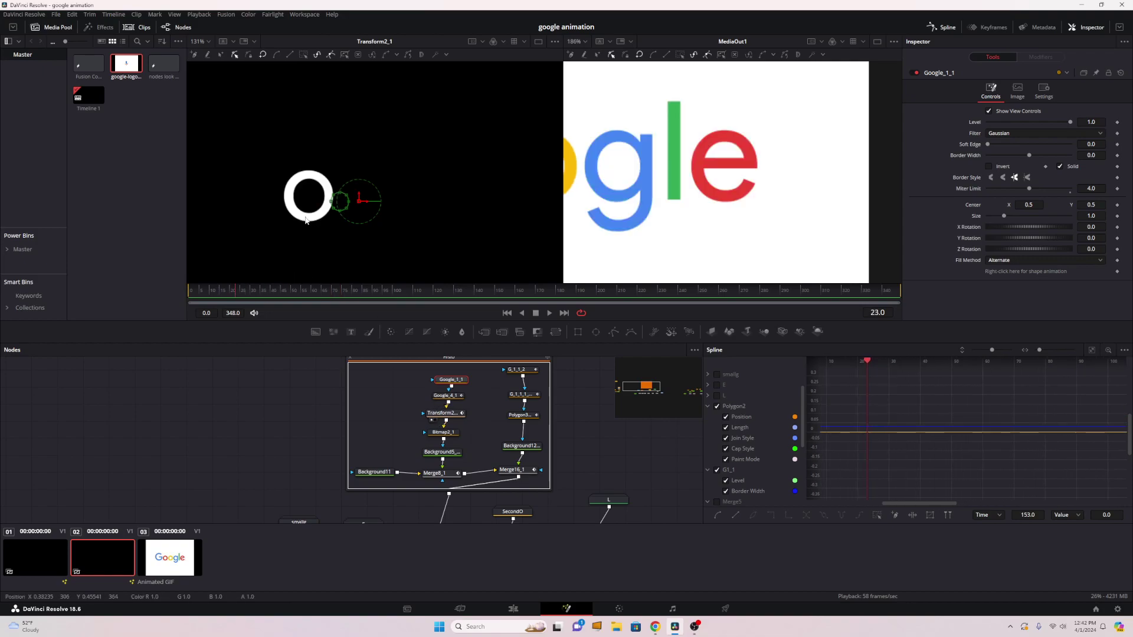
# Step: Select Google_4_1 and scrub to frame 52 to examine its outline cutting the hole in the first o
pyautogui.click(453, 396)
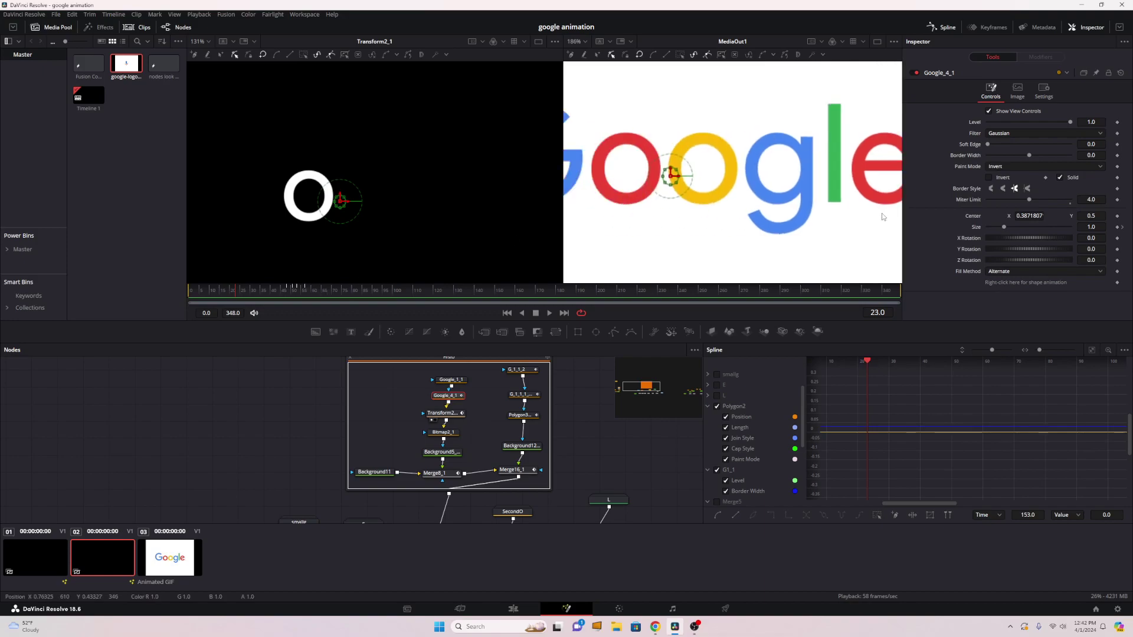
pyautogui.moveTo(269, 298); pyautogui.dragTo(296, 288)
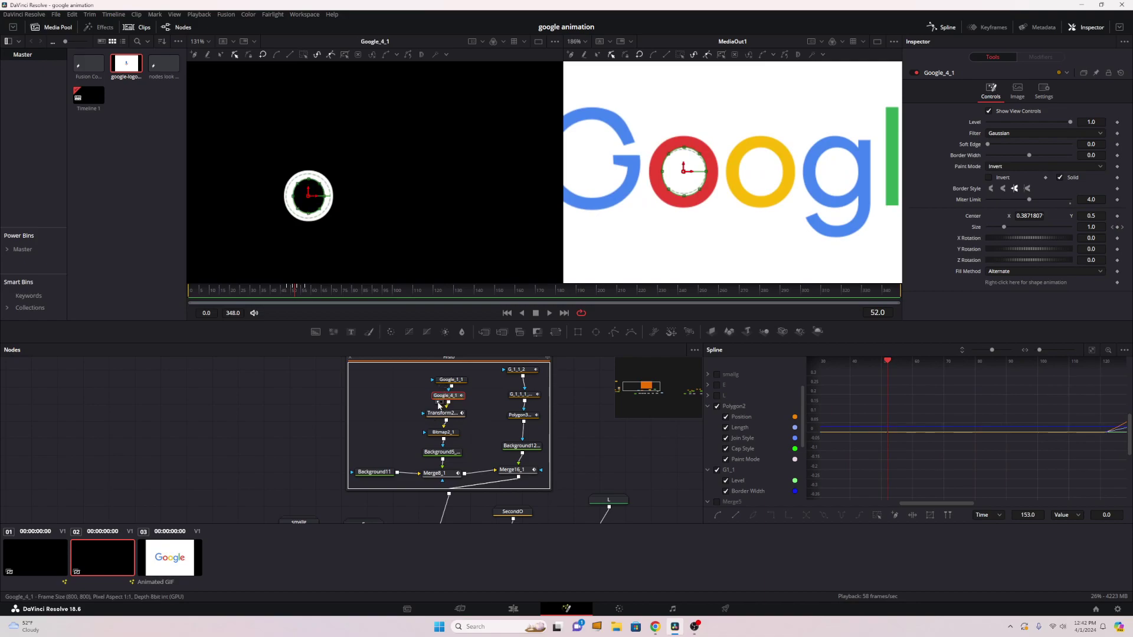
pyautogui.press('1')
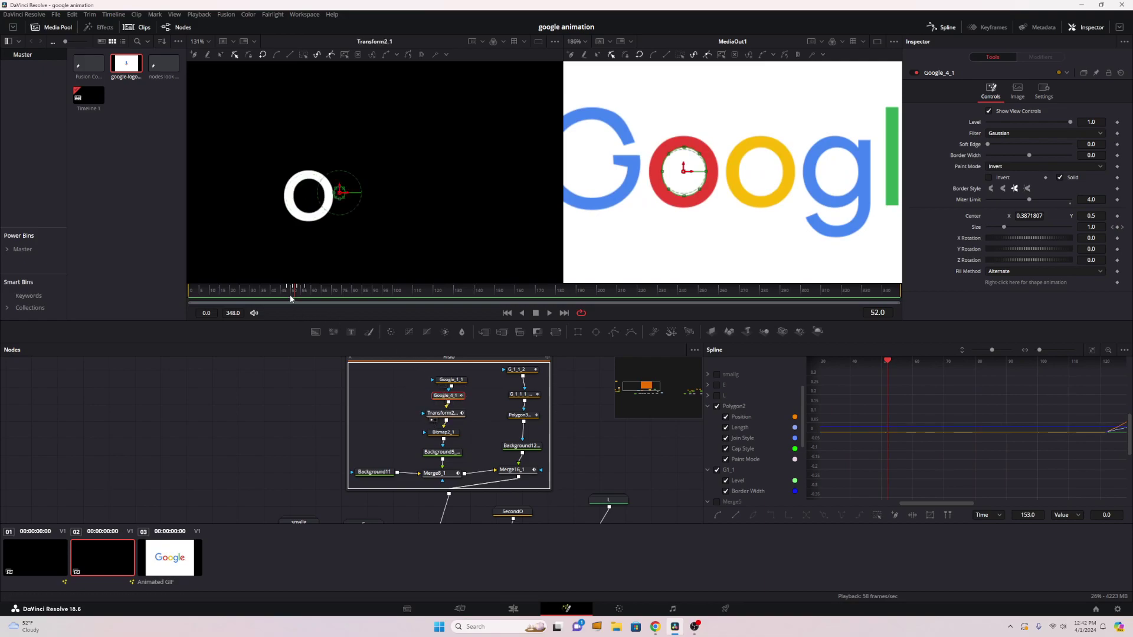
pyautogui.moveTo(290, 295)
pyautogui.mouseDown()
pyautogui.moveTo(349, 291)
pyautogui.moveTo(284, 290)
pyautogui.moveTo(361, 274)
pyautogui.moveTo(292, 274)
pyautogui.mouseUp()
pyautogui.click(317, 282)
# Step: Examine Google_4_1's animated Size at frame 54 and scrub on to frame 121 to follow the hole closing
pyautogui.click(452, 396)
pyautogui.moveTo(294, 293); pyautogui.dragTo(301, 290)
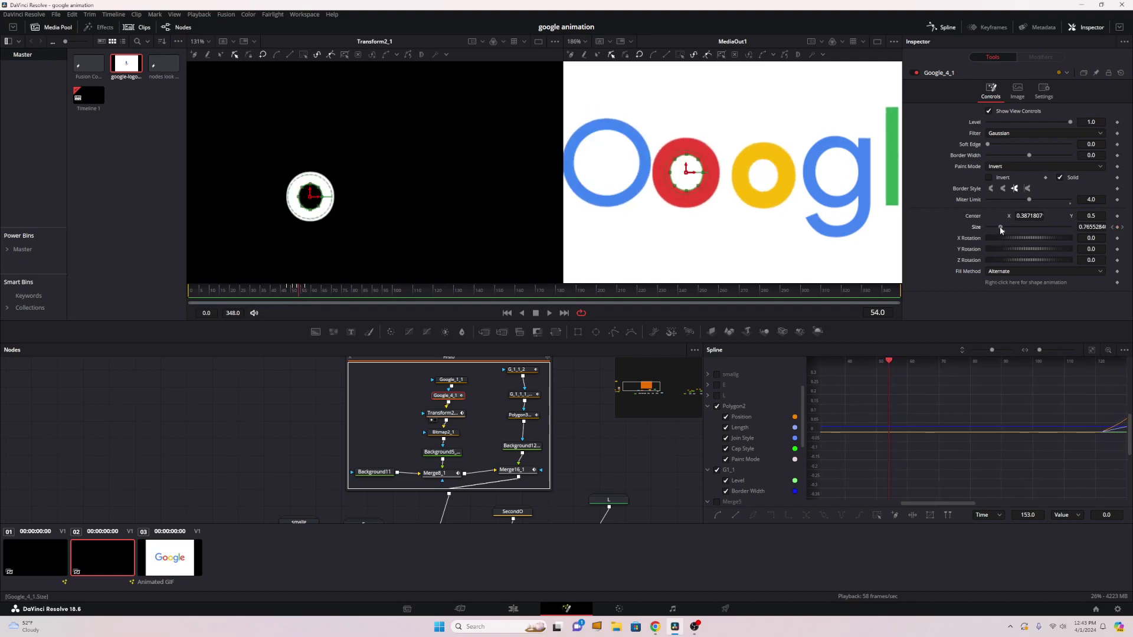
pyautogui.moveTo(999, 224); pyautogui.dragTo(1001, 251)
pyautogui.moveTo(275, 283); pyautogui.dragTo(438, 284)
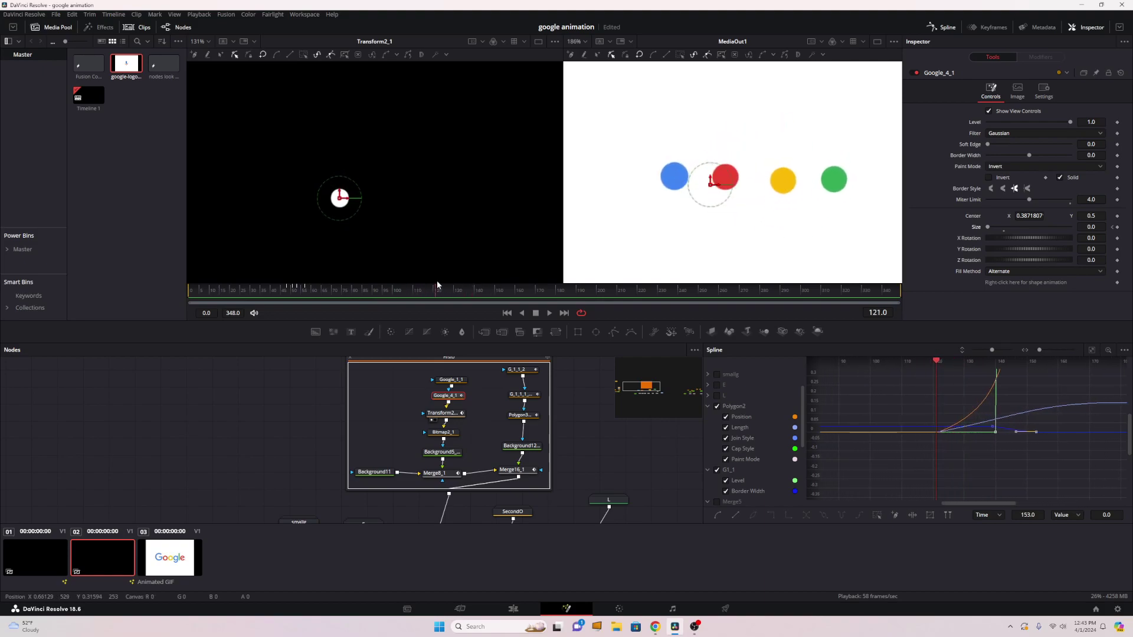
# Step: View G_1_1_2 up to frame 177, and G_1_1_1_1_1 up to frame 152, to compare their masks with MediaOut1
pyautogui.click(512, 375)
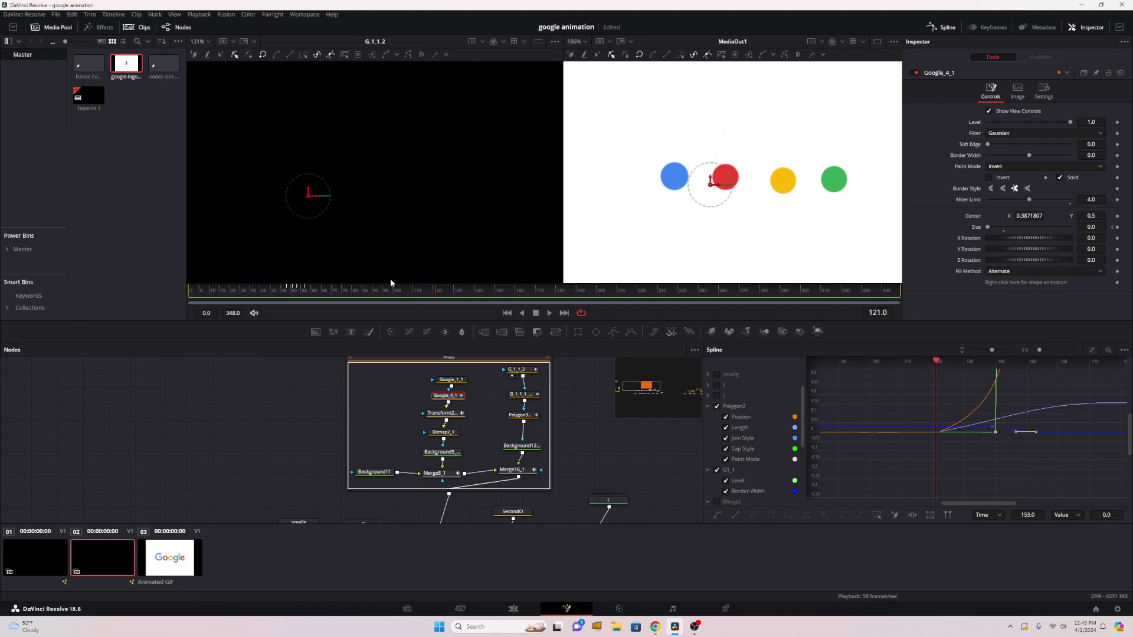
pyautogui.moveTo(344, 289); pyautogui.dragTo(546, 303)
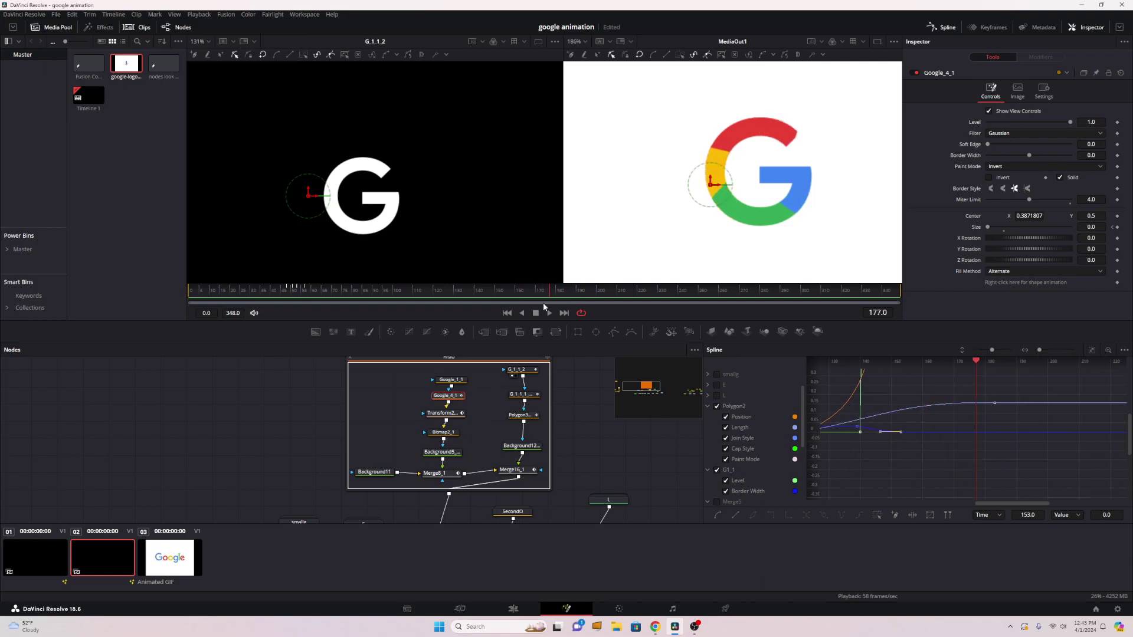
pyautogui.click(514, 401)
pyautogui.moveTo(431, 293); pyautogui.dragTo(498, 293)
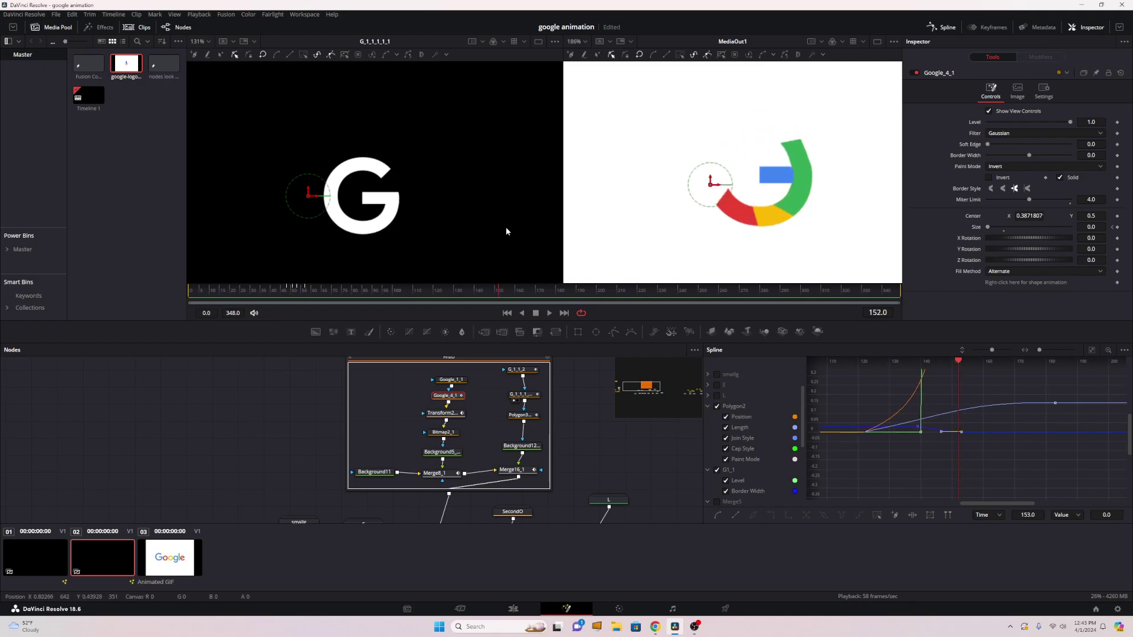
# Step: Scrub through to frame 189 and examine the red end of the finished G up close in MediaOut1
pyautogui.moveTo(512, 289); pyautogui.dragTo(553, 282)
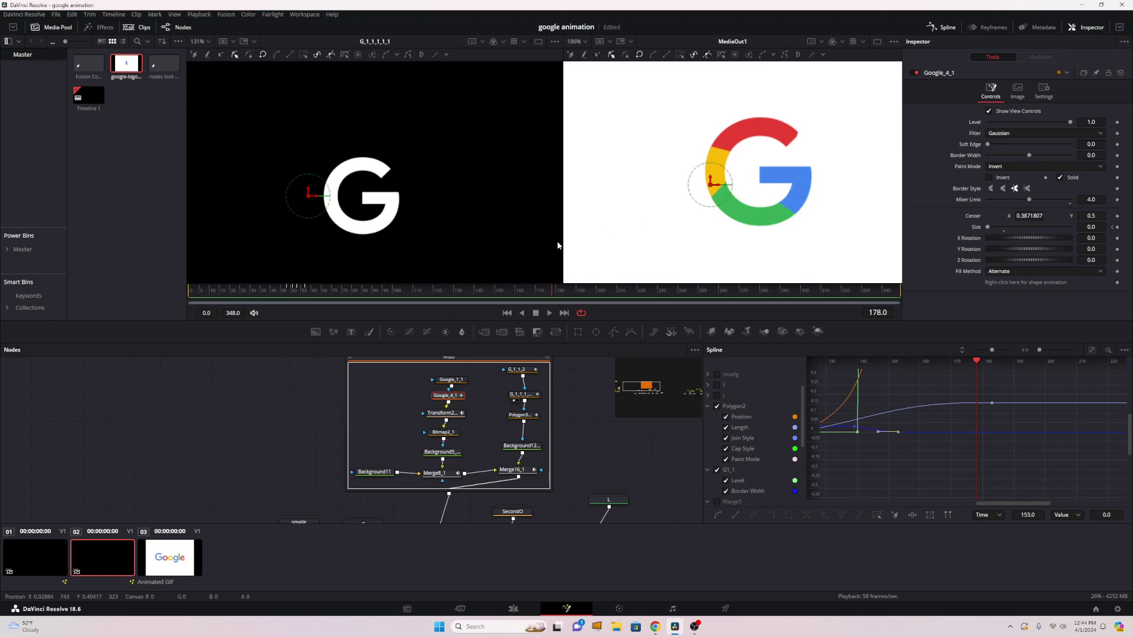
pyautogui.moveTo(550, 293); pyautogui.dragTo(578, 288)
pyautogui.scroll(2, 802, 137)
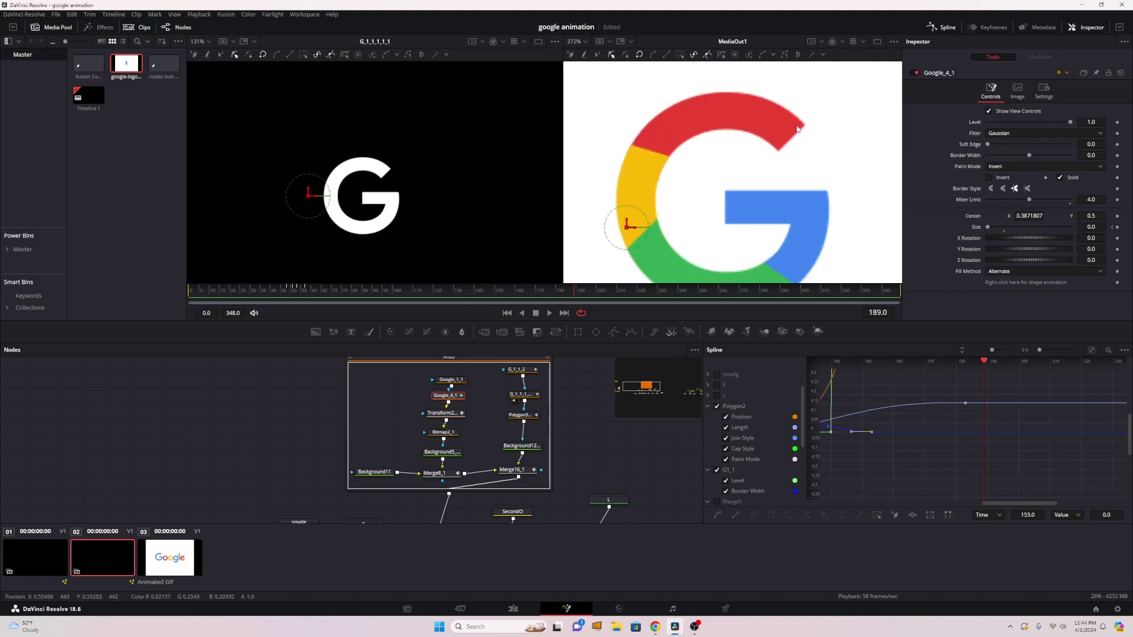
pyautogui.scroll(-2, 795, 128)
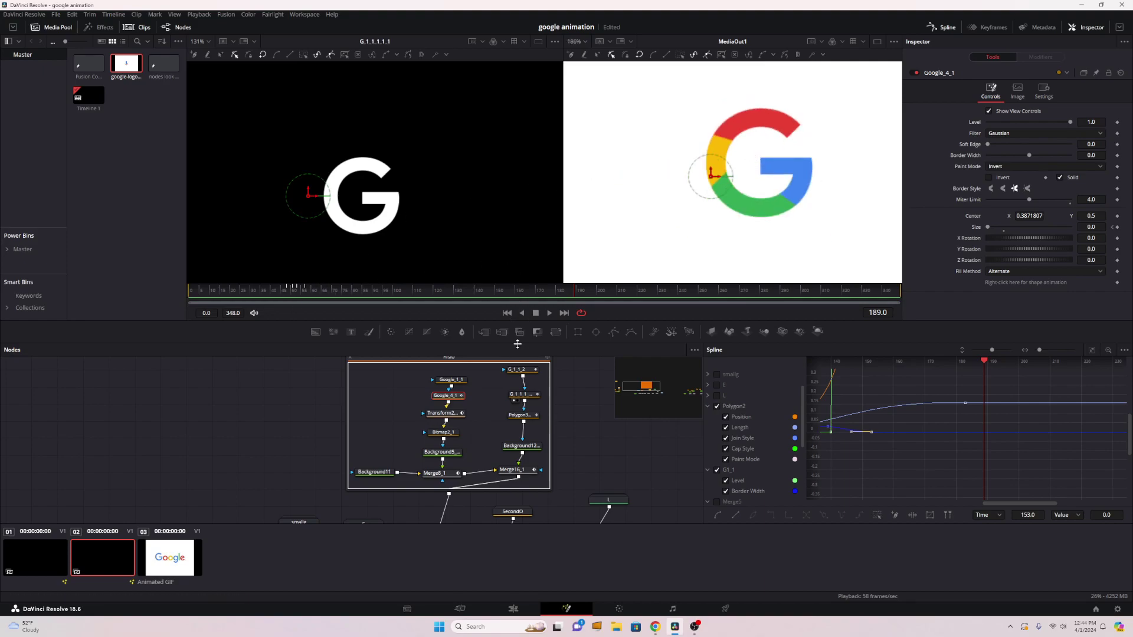
pyautogui.rightClick(507, 223)
pyautogui.click(794, 134)
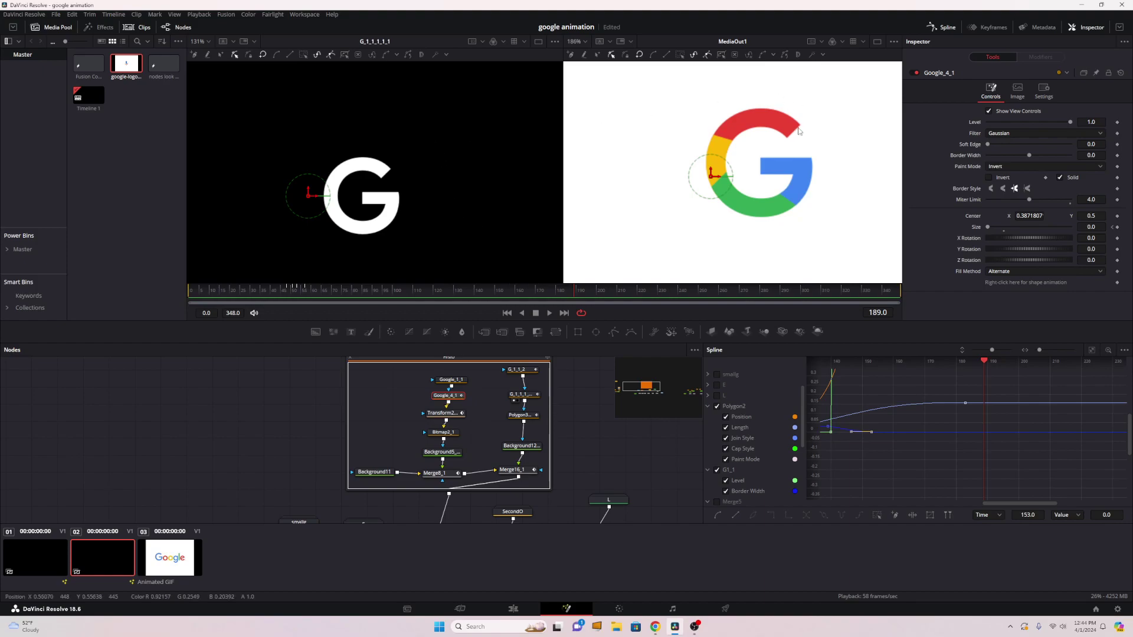
# Step: Select G_1_1_1_1_1 and scrub through frames 139 to 154 to compare its outline with the moving coloured strokes
pyautogui.click(517, 372)
pyautogui.click(522, 394)
pyautogui.click(426, 288)
pyautogui.moveTo(426, 288); pyautogui.dragTo(473, 301)
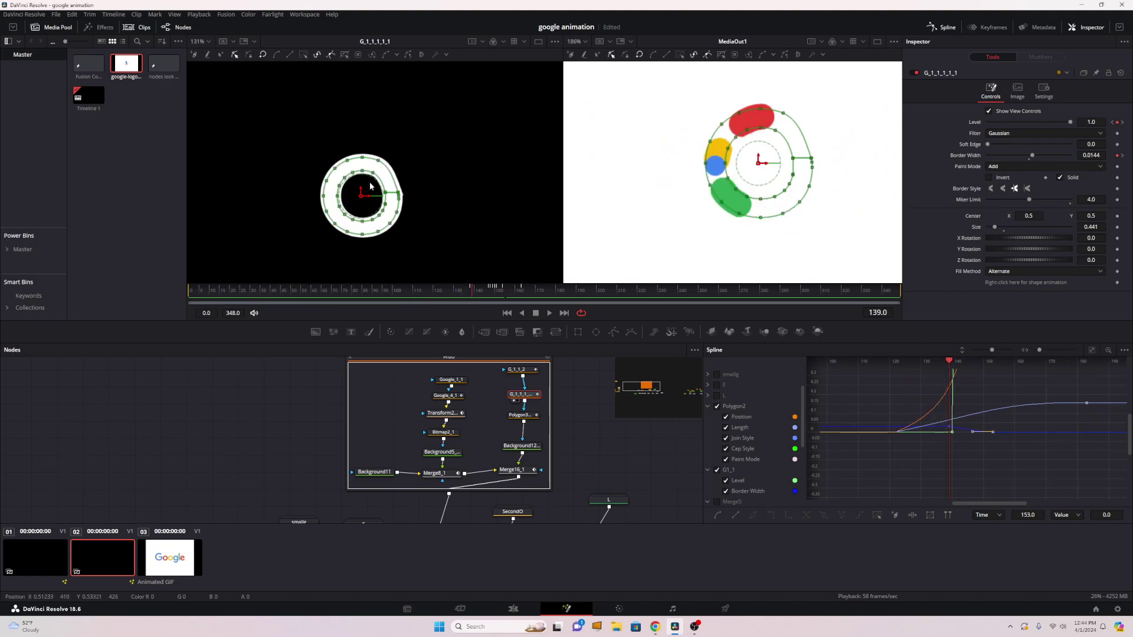
pyautogui.moveTo(489, 295)
pyautogui.mouseDown()
pyautogui.moveTo(479, 294)
pyautogui.moveTo(504, 286)
pyautogui.mouseUp()
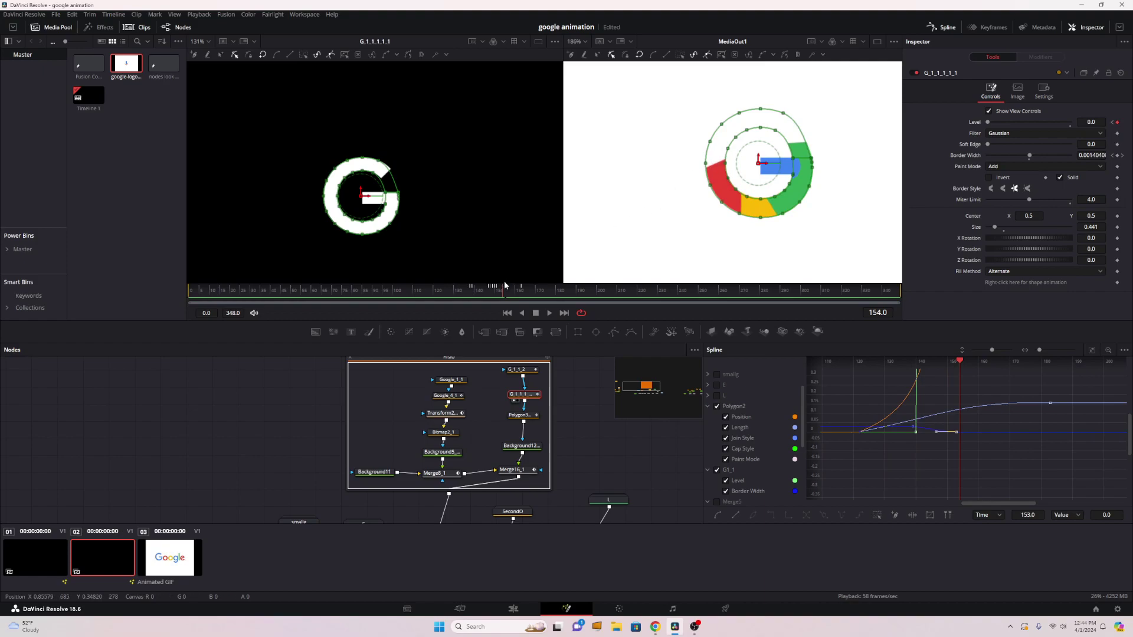
# Step: Follow the strokes from frame 157 to 182 and examine the red stroke's end against the mask up close
pyautogui.moveTo(511, 295)
pyautogui.mouseDown()
pyautogui.moveTo(493, 295)
pyautogui.moveTo(511, 295)
pyautogui.mouseUp()
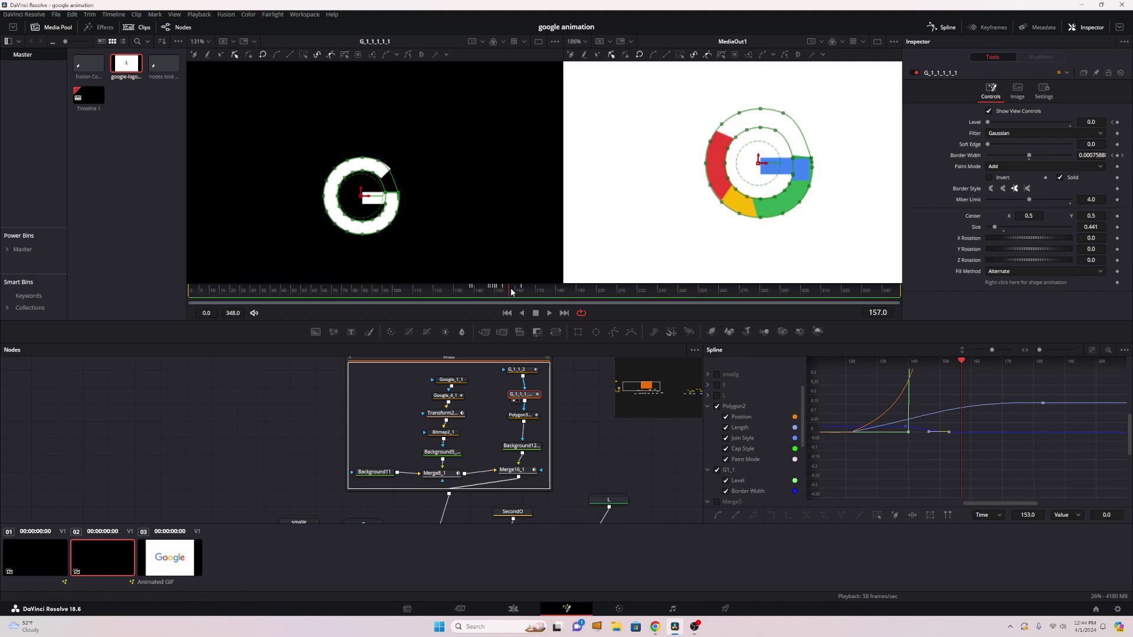
pyautogui.moveTo(509, 294); pyautogui.dragTo(543, 291)
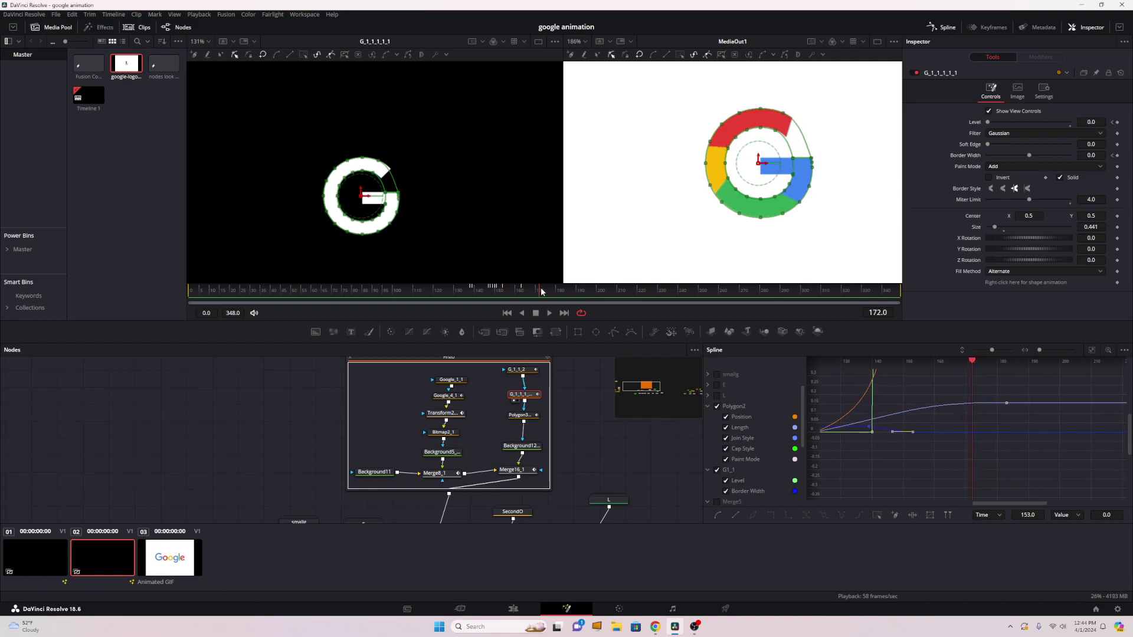
pyautogui.moveTo(557, 288)
pyautogui.mouseDown()
pyautogui.moveTo(539, 281)
pyautogui.moveTo(558, 278)
pyautogui.moveTo(536, 277)
pyautogui.moveTo(564, 281)
pyautogui.moveTo(539, 281)
pyautogui.moveTo(550, 278)
pyautogui.mouseUp()
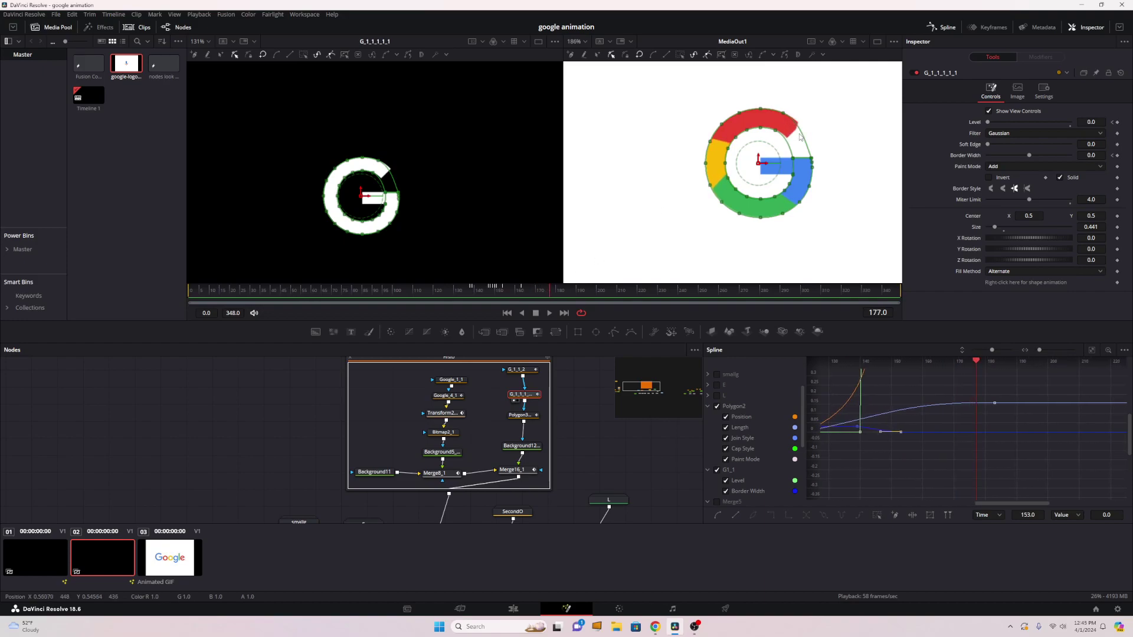
pyautogui.scroll(8, 799, 137)
pyautogui.moveTo(502, 289); pyautogui.dragTo(557, 293)
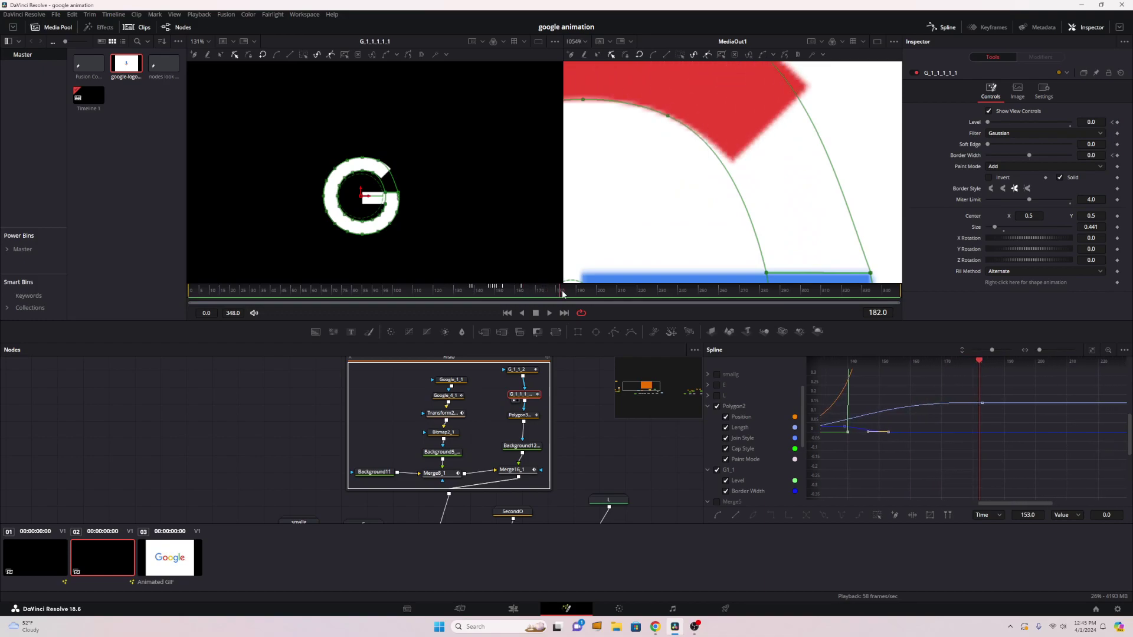
# Step: Play the reference GIF from 01:00:14:37 on the Edit page, and reopen the second clip's composition in Fusion
pyautogui.click(512, 609)
pyautogui.moveTo(501, 390); pyautogui.dragTo(533, 391)
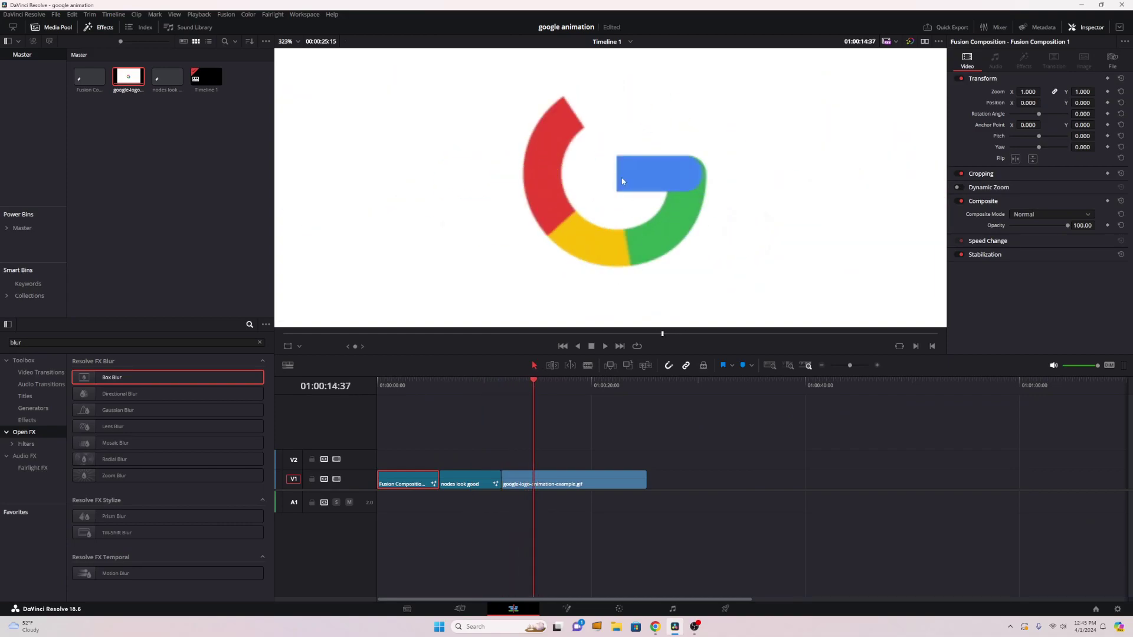
pyautogui.press('space')
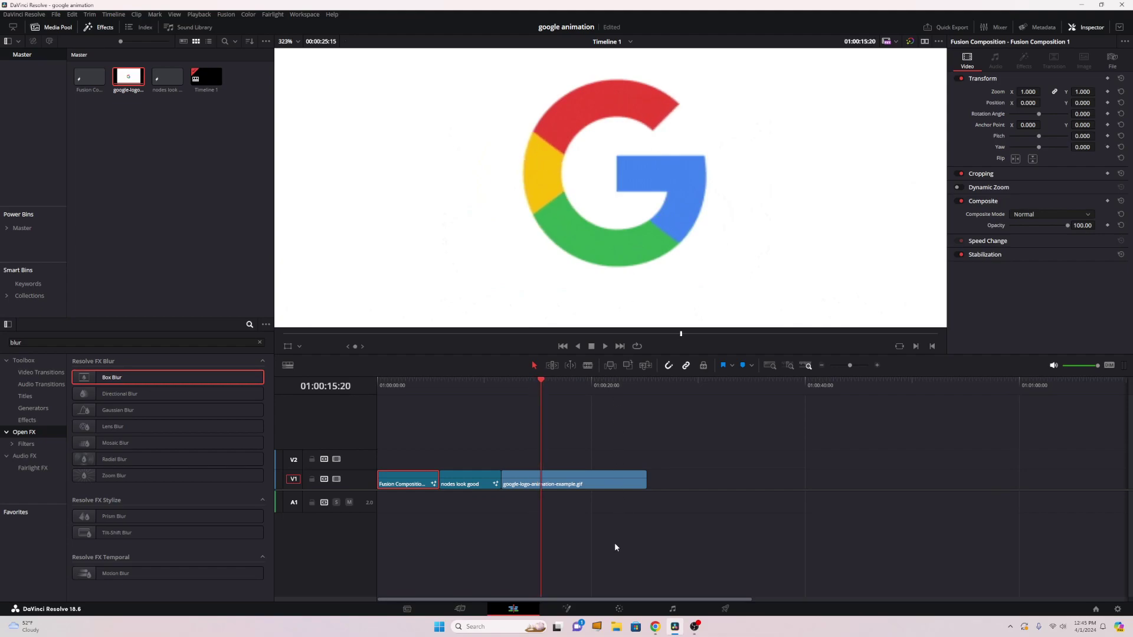
pyautogui.click(567, 609)
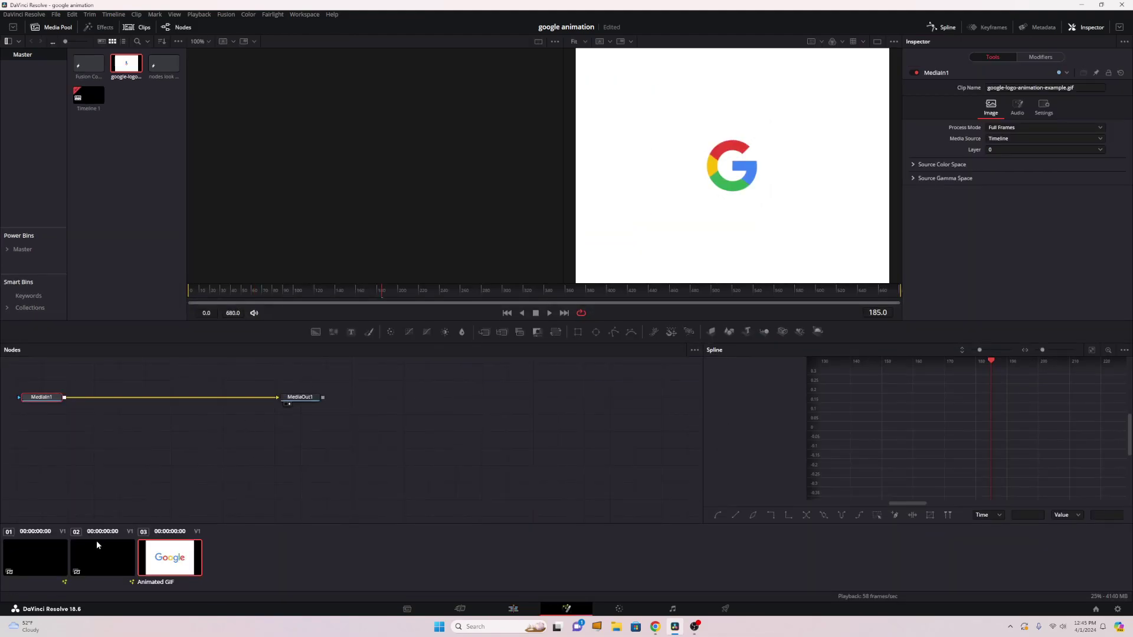
pyautogui.click(96, 541)
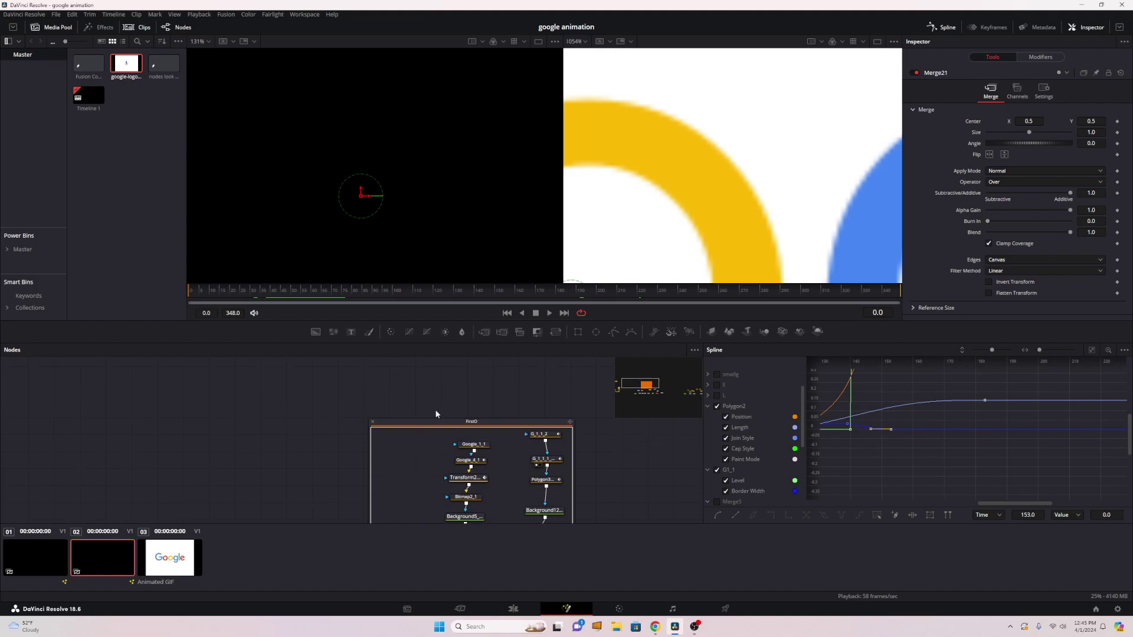
# Step: Switch the open group from FirstO to SecondO, placed above the merge chain, and view its Background6_1 node
pyautogui.click(373, 422)
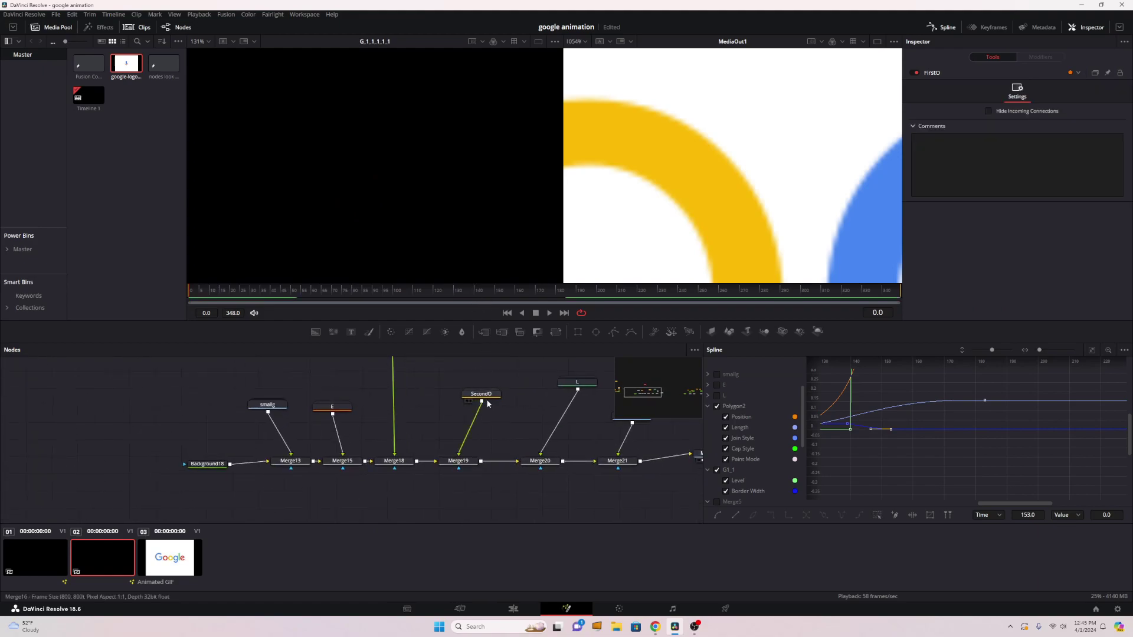
pyautogui.click(469, 400)
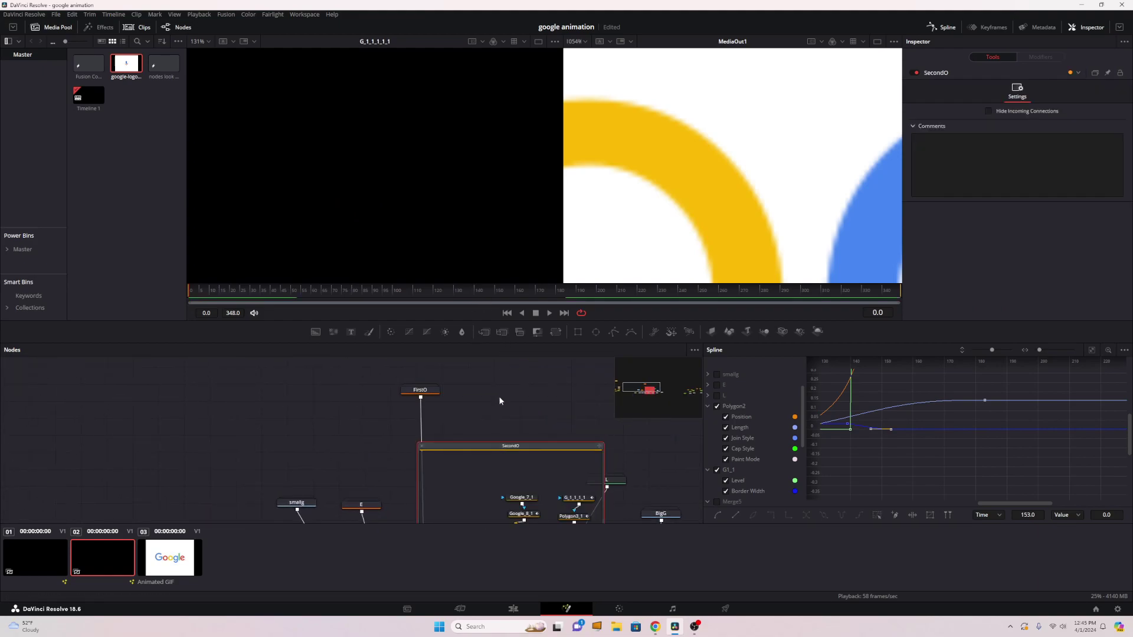
pyautogui.moveTo(383, 488); pyautogui.dragTo(413, 387)
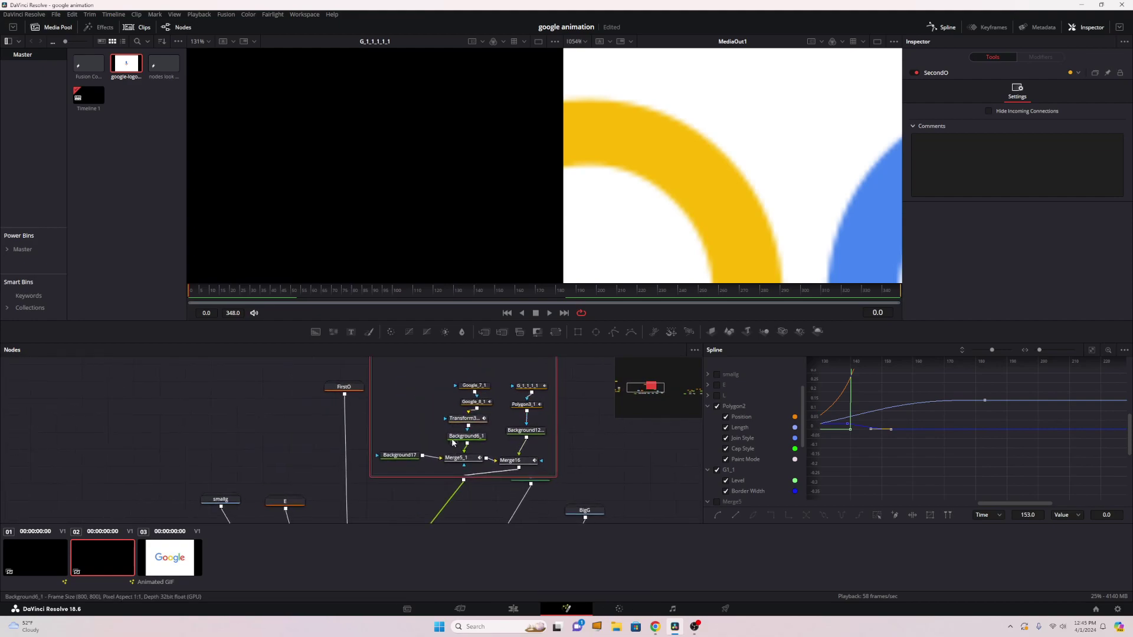
pyautogui.click(453, 442)
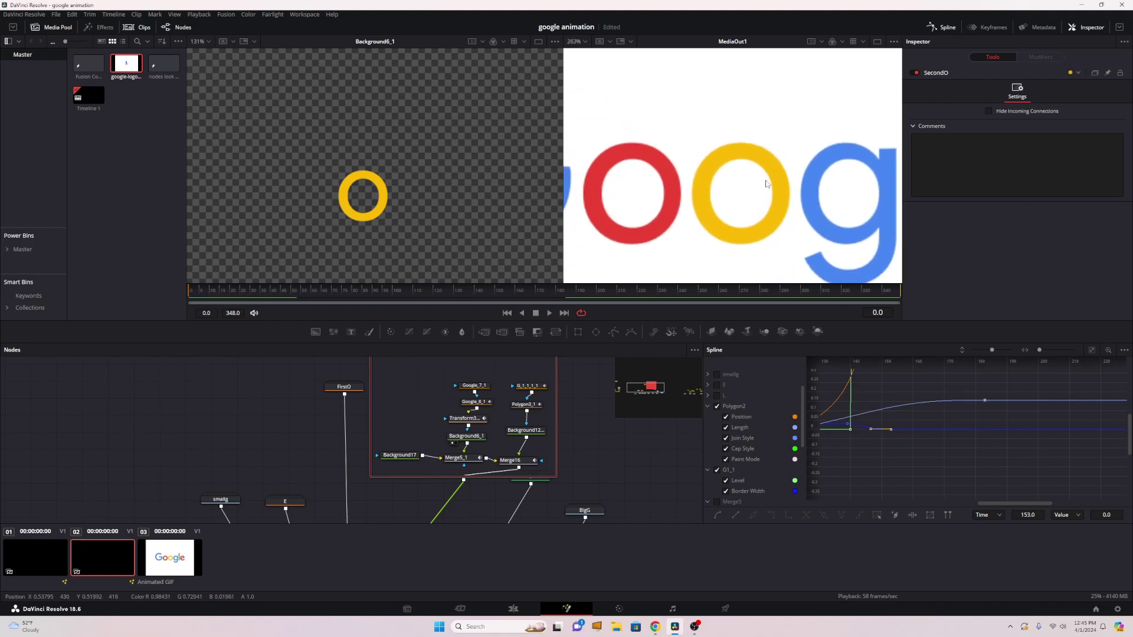
# Step: Scrub from the opening frames to frame 142 and follow the yellow O in Background6_1 against the final output
pyautogui.scroll(-2, 746, 196)
pyautogui.moveTo(199, 295); pyautogui.dragTo(208, 295)
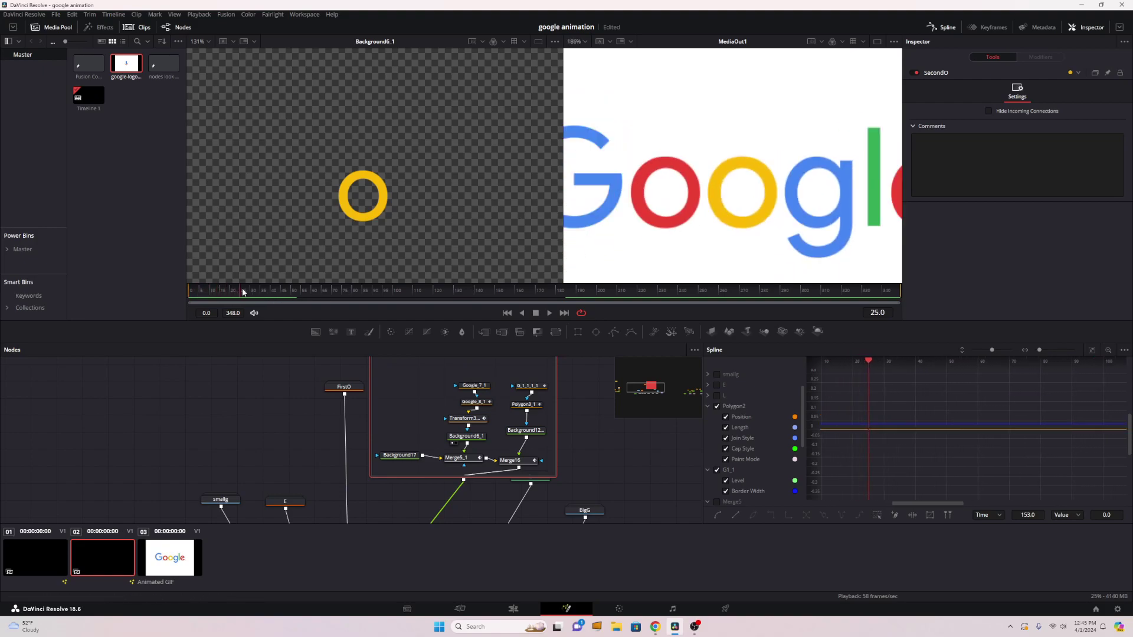
pyautogui.moveTo(276, 291); pyautogui.dragTo(482, 285)
pyautogui.moveTo(512, 280); pyautogui.dragTo(480, 294)
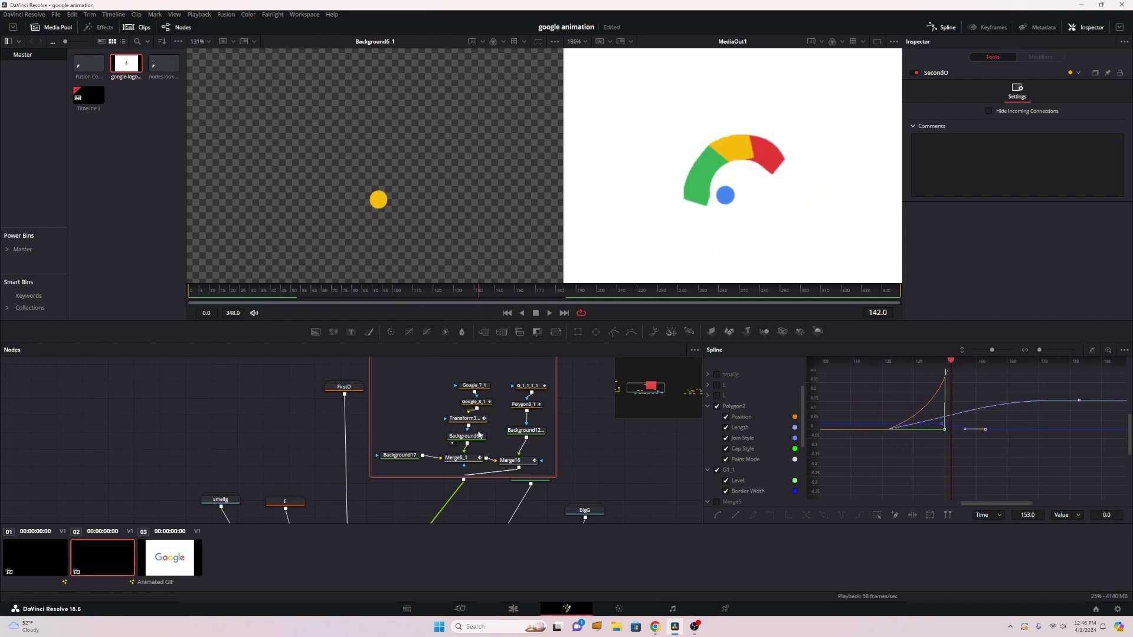
# Step: View Background12_1, select Polygon3_1 and scrub from frame 84 to 186 to examine the yellow stroke's path
pyautogui.click(514, 438)
pyautogui.click(350, 290)
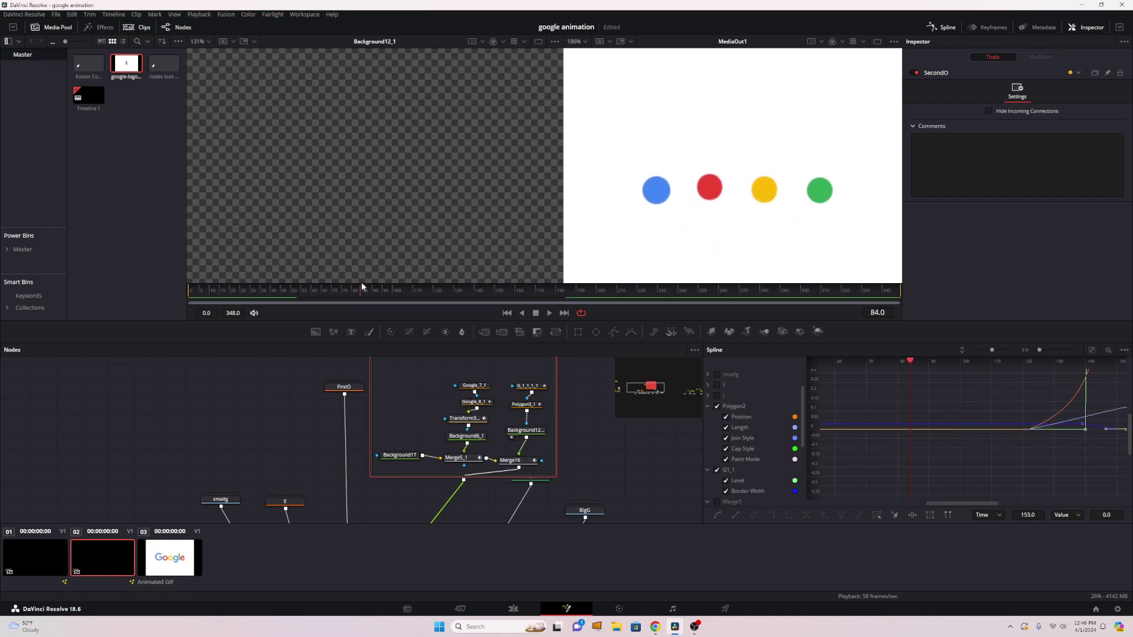
pyautogui.moveTo(406, 289); pyautogui.dragTo(447, 289)
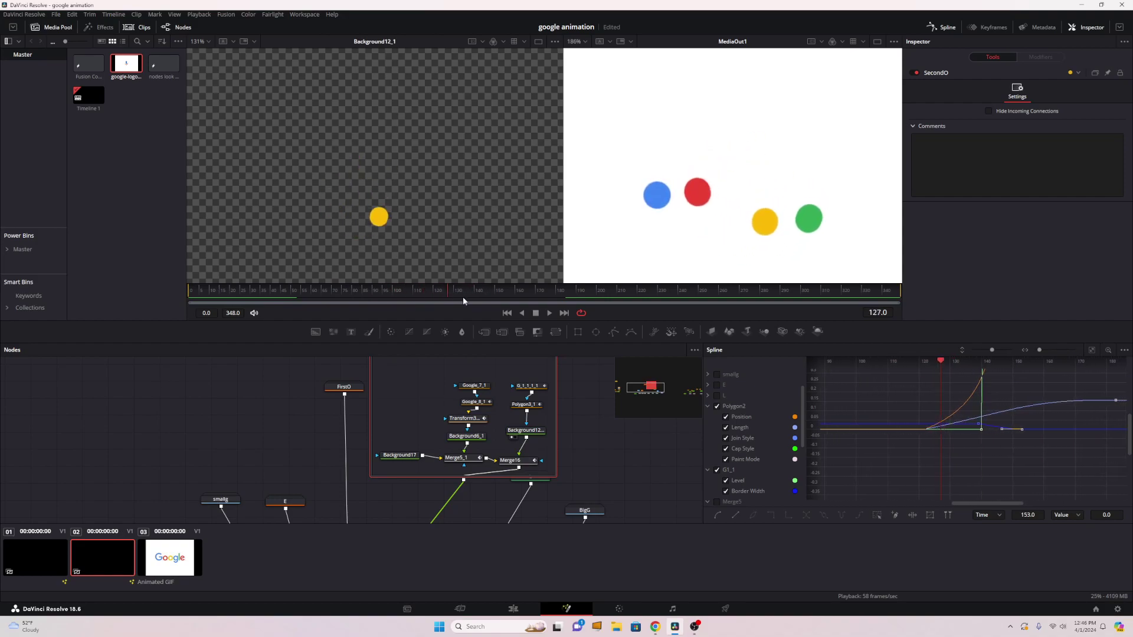
pyautogui.click(523, 404)
pyautogui.moveTo(450, 293); pyautogui.dragTo(569, 292)
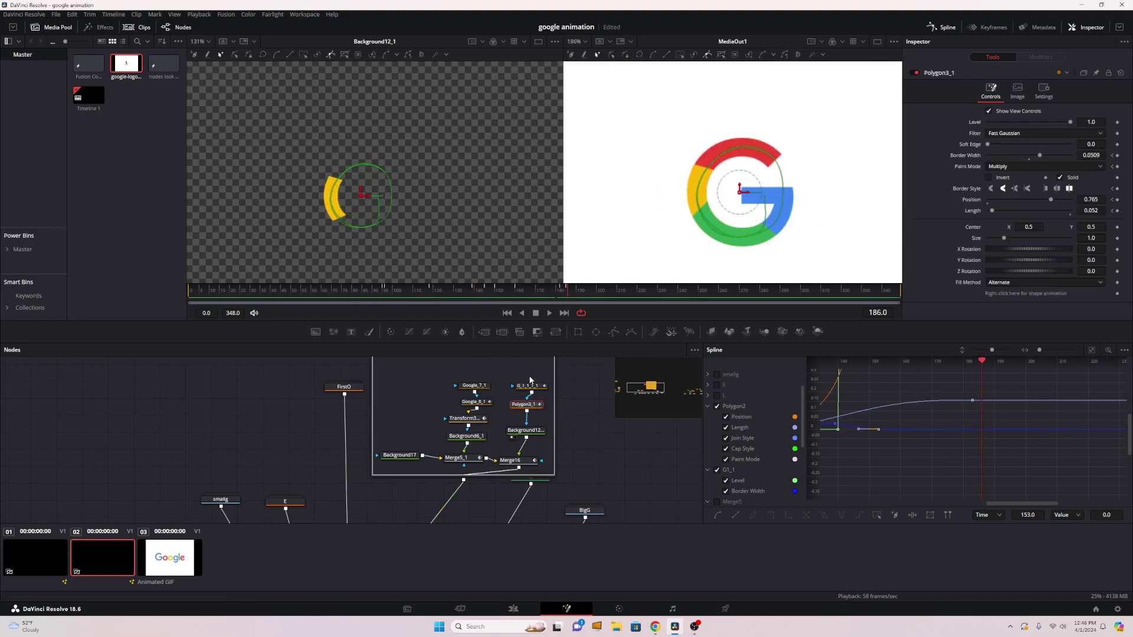
# Step: View the G_1_1_1_1 mask up to frame 197 and the combined Merge16 result up to frame 201
pyautogui.press('1')
pyautogui.moveTo(413, 291); pyautogui.dragTo(590, 291)
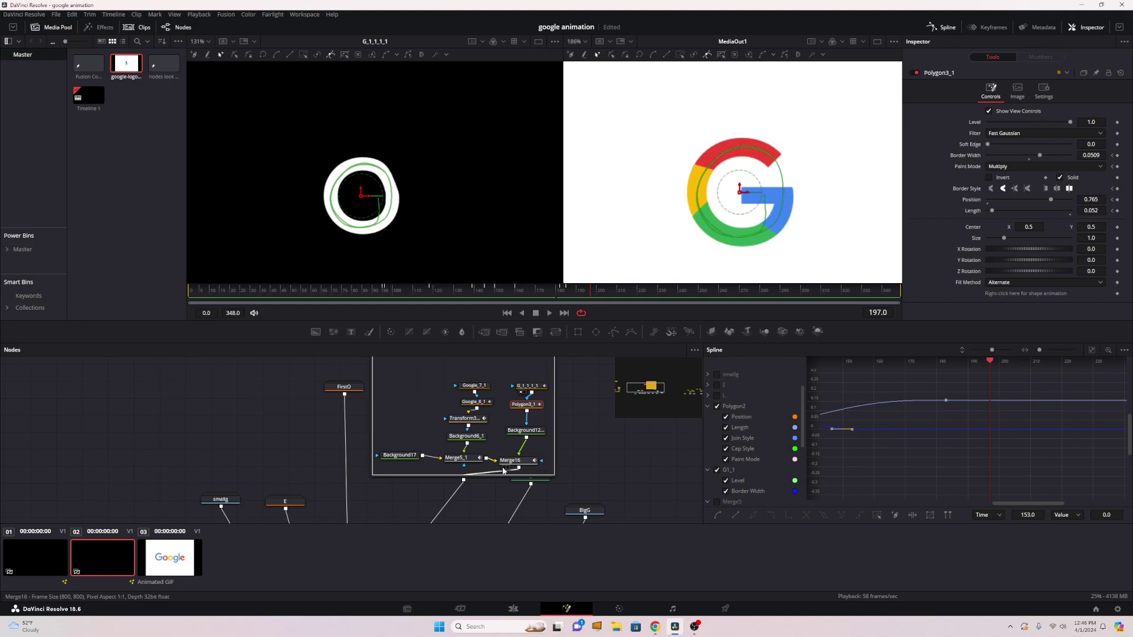
pyautogui.press('1')
pyautogui.moveTo(413, 299)
pyautogui.mouseDown()
pyautogui.moveTo(374, 297)
pyautogui.moveTo(452, 300)
pyautogui.moveTo(408, 289)
pyautogui.moveTo(251, 293)
pyautogui.moveTo(600, 285)
pyautogui.mouseUp()
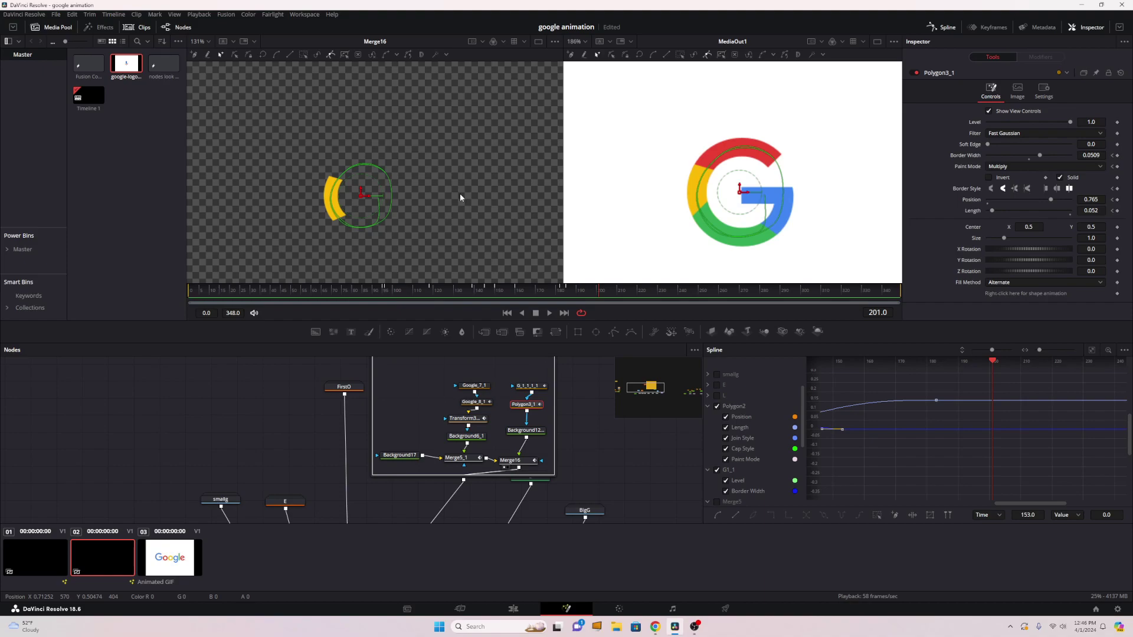
# Step: Examine Polygon2's Position and Length curves in the spline graph, from about frame 120 to where they level off
pyautogui.hscroll(-5, 925, 468)
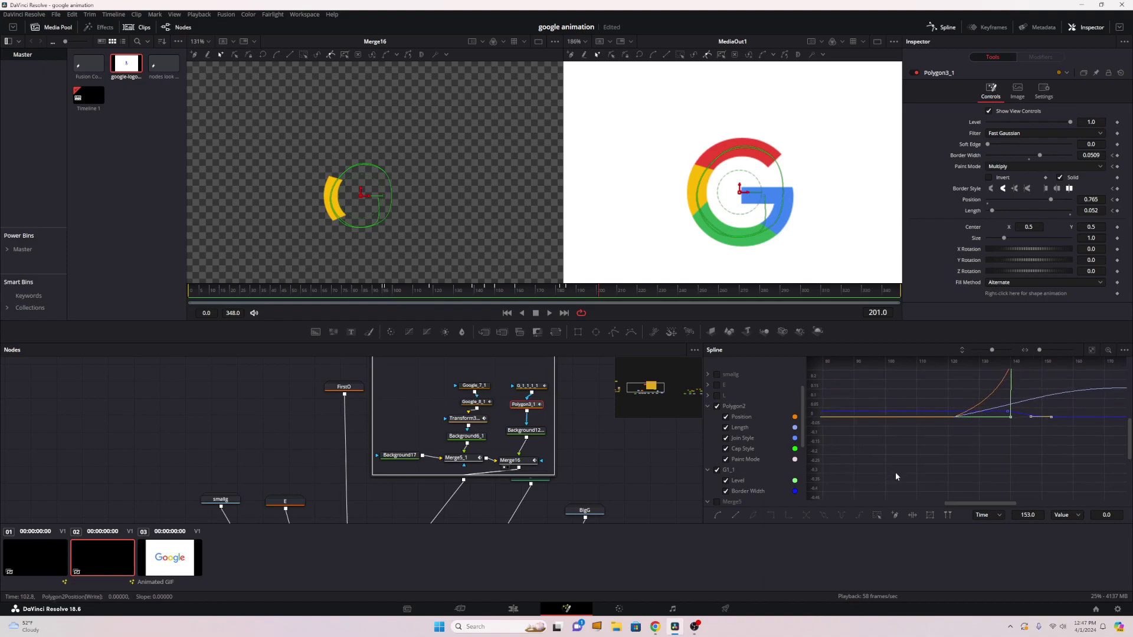
pyautogui.scroll(4, 1012, 423)
pyautogui.moveTo(1011, 423); pyautogui.dragTo(1018, 487)
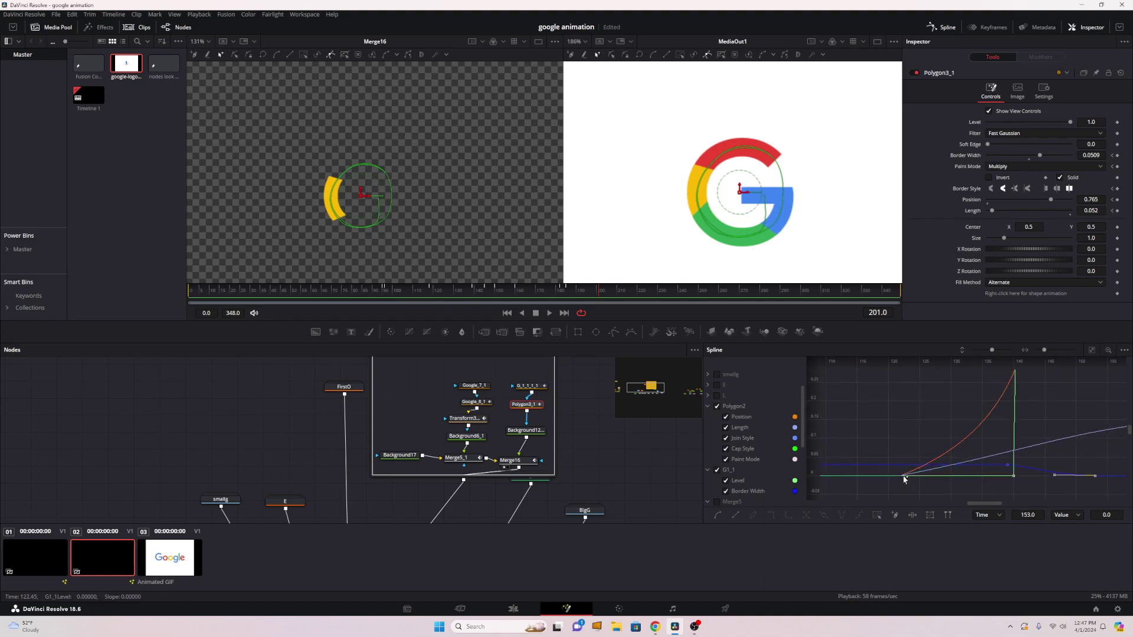
pyautogui.scroll(-4, 1014, 386)
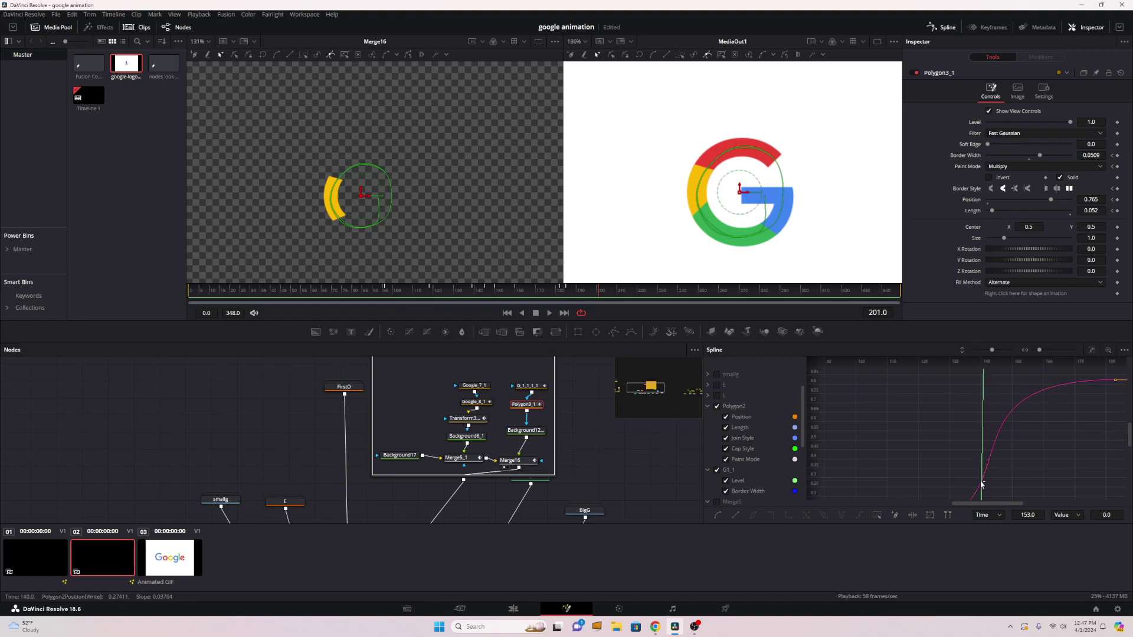
pyautogui.hscroll(2, 918, 455)
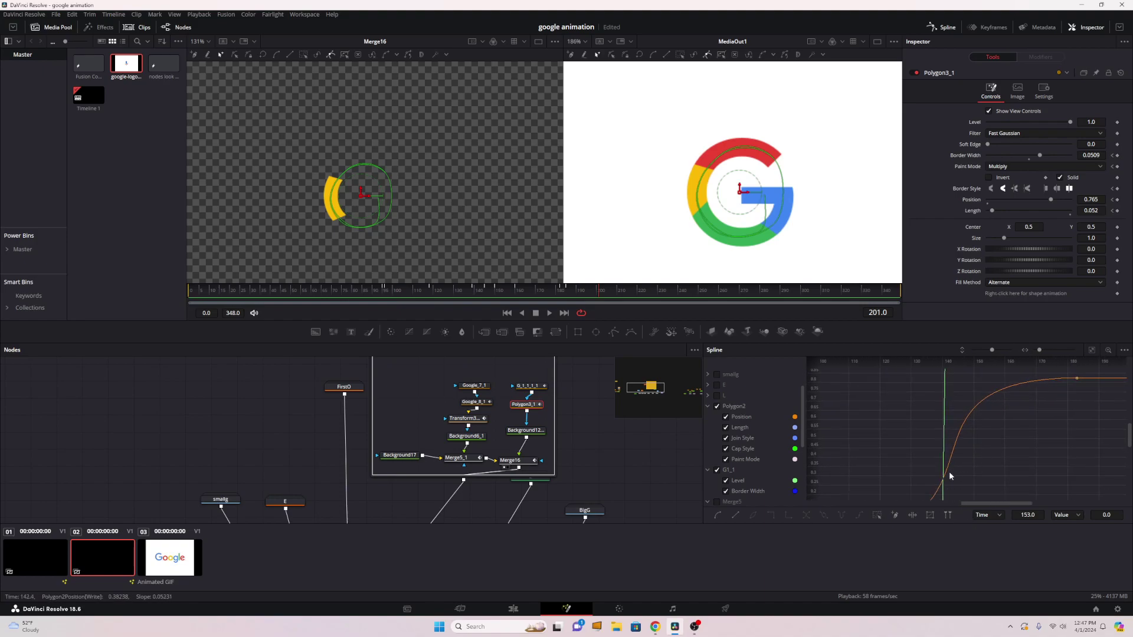
pyautogui.scroll(-2, 1017, 431)
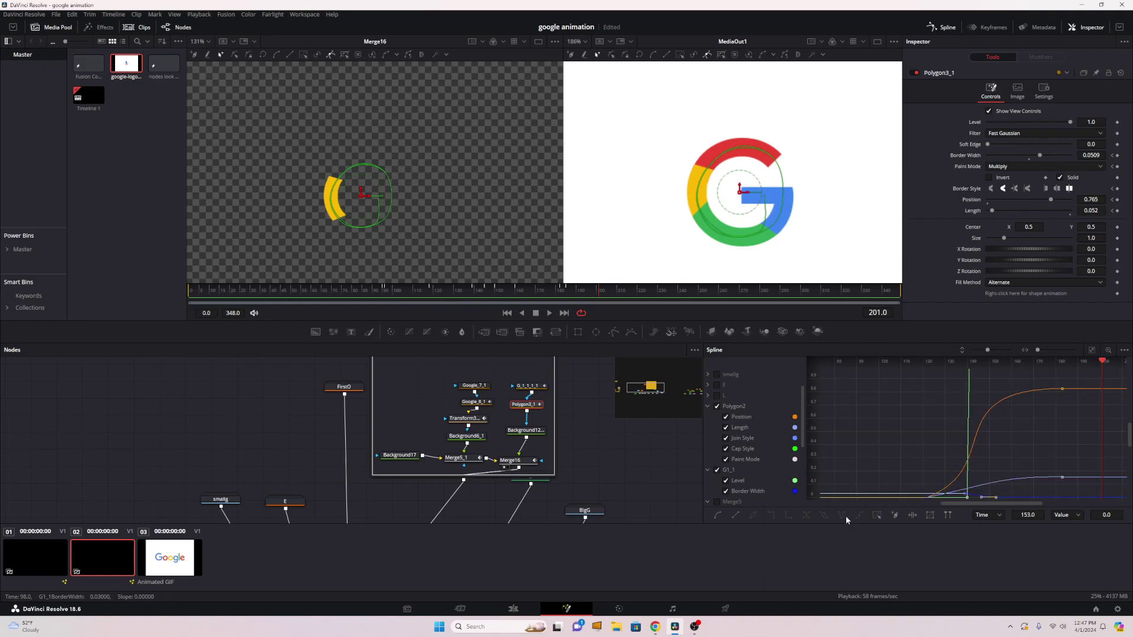
# Step: Switch to Chrome and search for "arctan graph" in a new tab
pyautogui.click(655, 626)
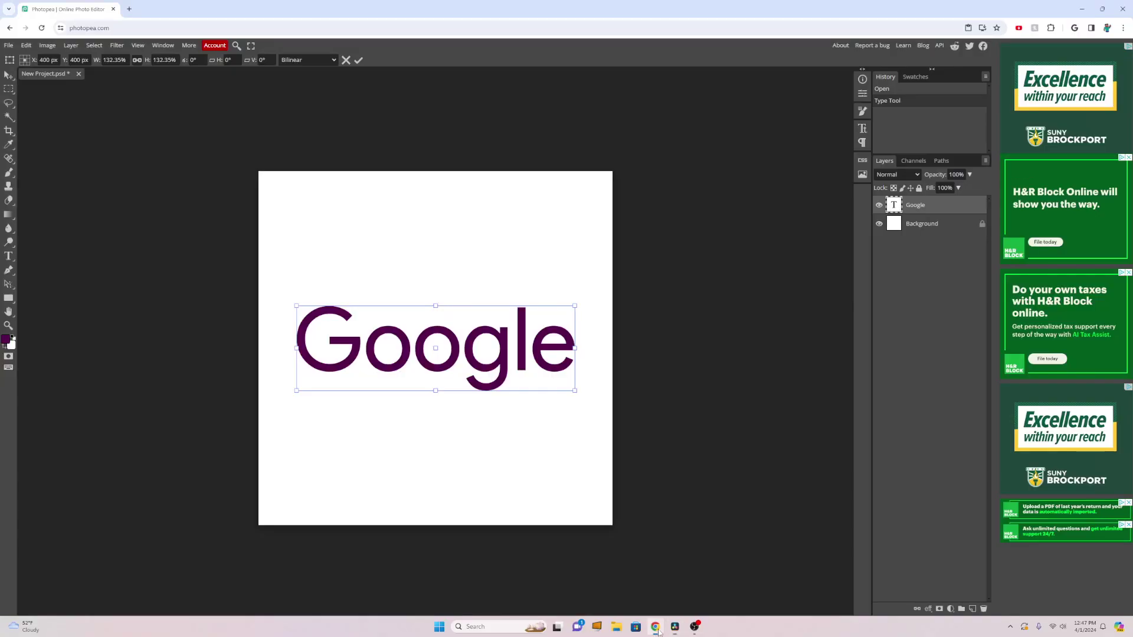
pyautogui.click(130, 10)
pyautogui.write('arct')
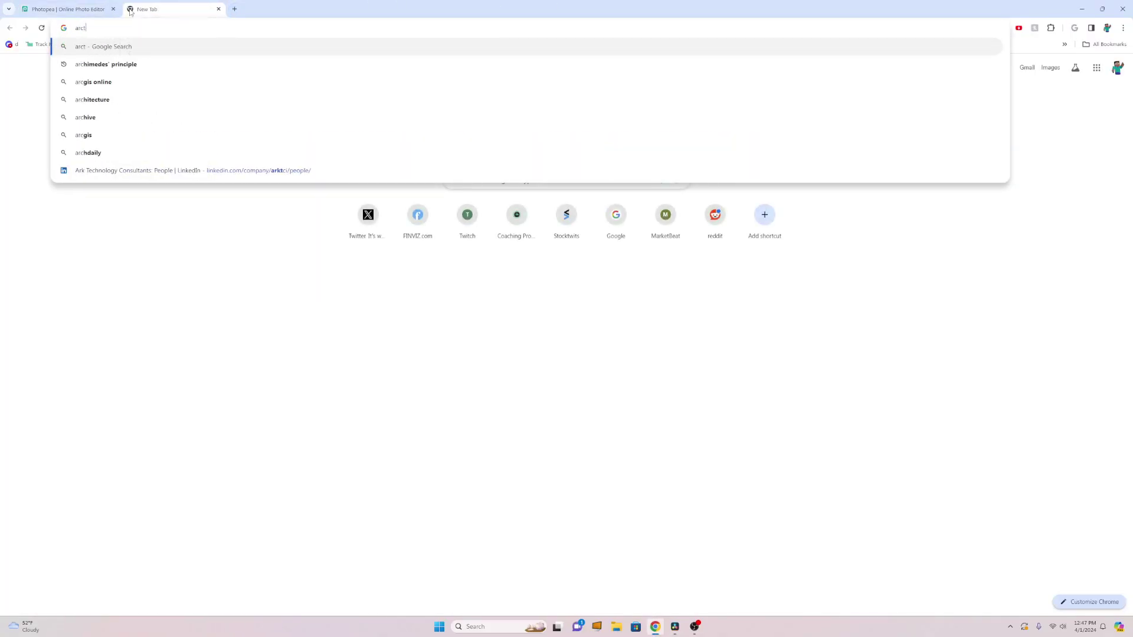
pyautogui.write('an graph')
pyautogui.press('Return')
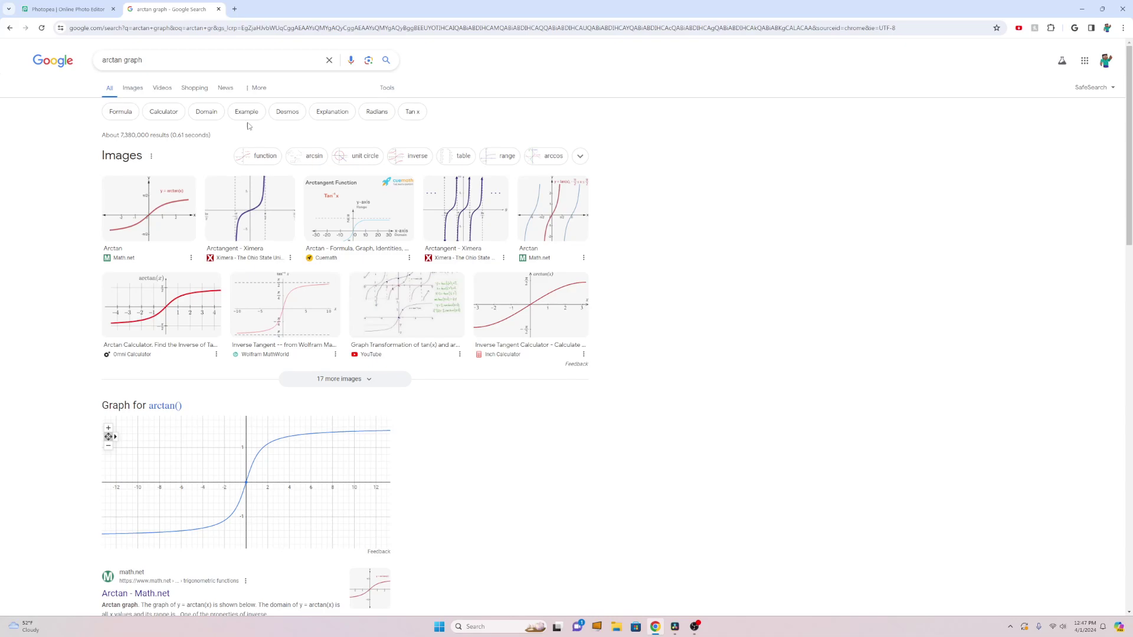
# Step: Enlarge the Math.net arctan graph to study its curve shape, and switch back to DaVinci Resolve
pyautogui.click(154, 28)
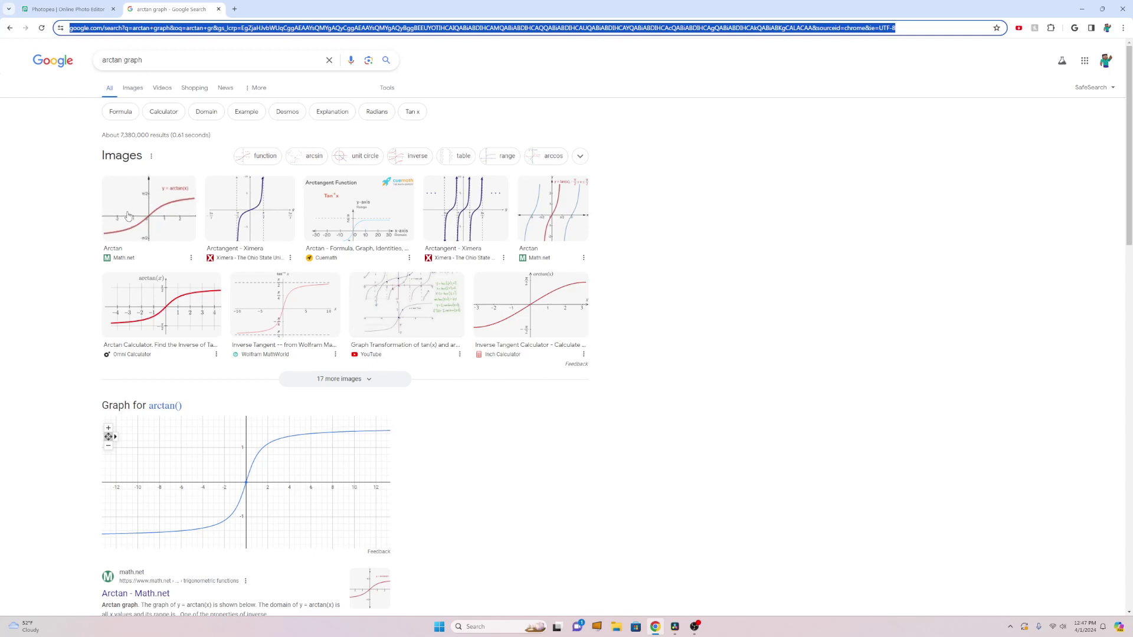
pyautogui.click(149, 209)
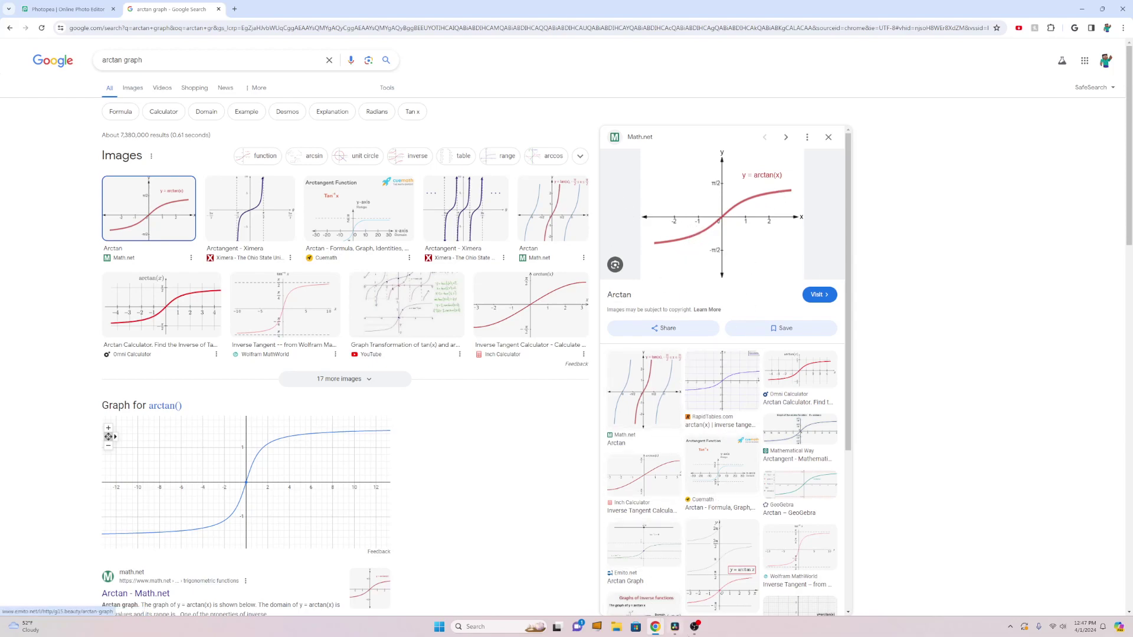
pyautogui.click(675, 626)
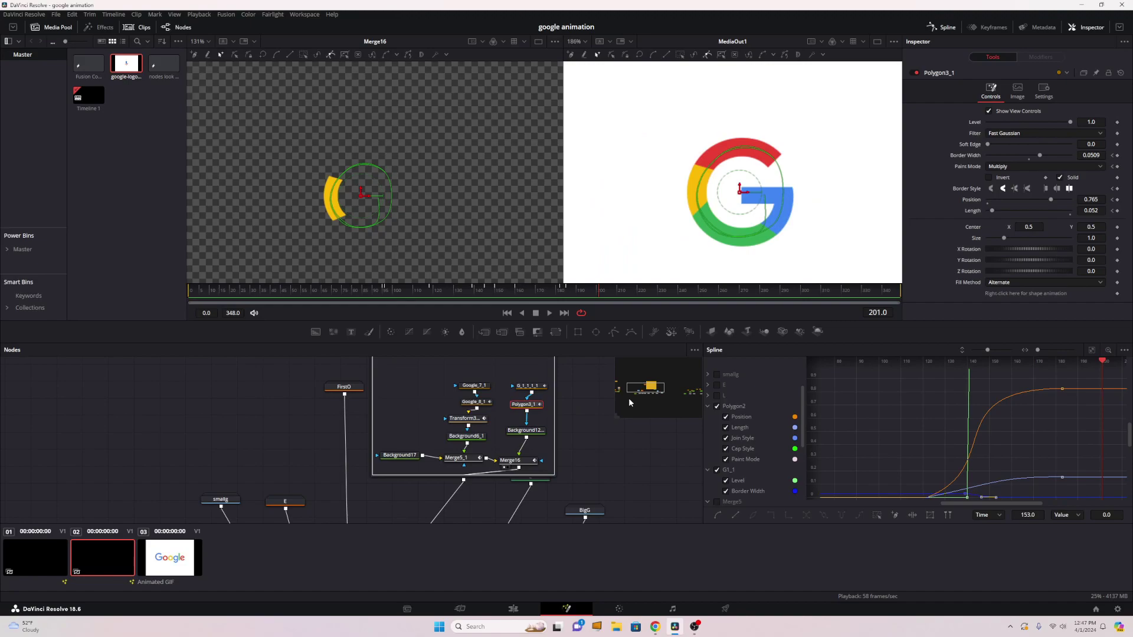
# Step: Collapse the SecondO group and open the L group, placed above the merge chain
pyautogui.moveTo(411, 400); pyautogui.dragTo(444, 433)
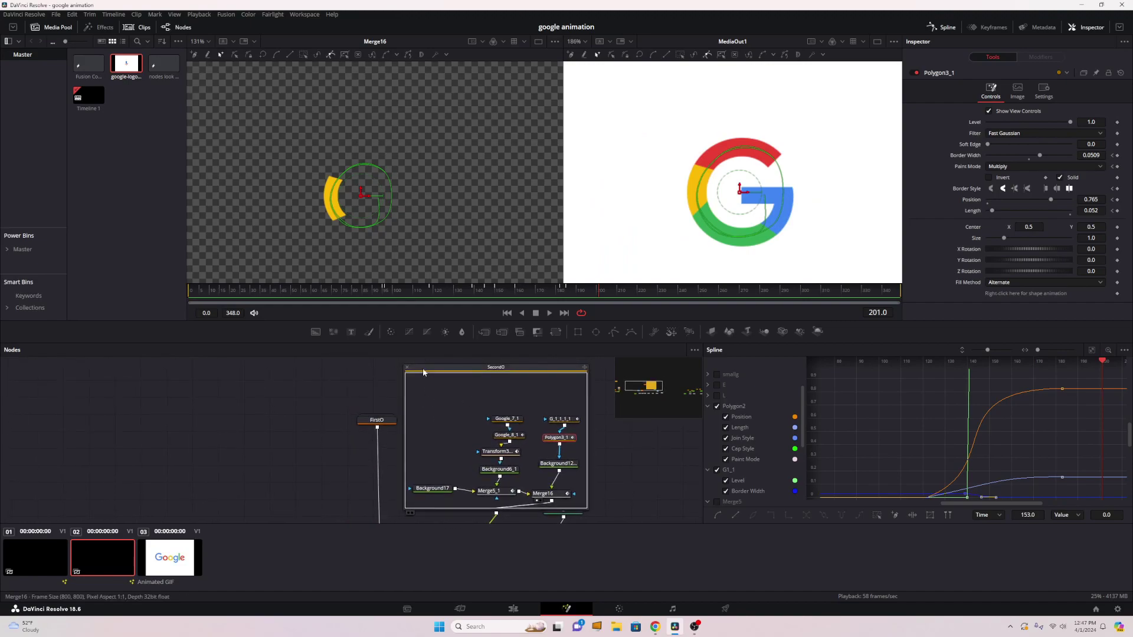
pyautogui.click(409, 372)
pyautogui.moveTo(530, 423); pyautogui.dragTo(376, 362)
pyautogui.click(409, 453)
pyautogui.doubleClick(409, 453)
pyautogui.moveTo(420, 444); pyautogui.dragTo(467, 361)
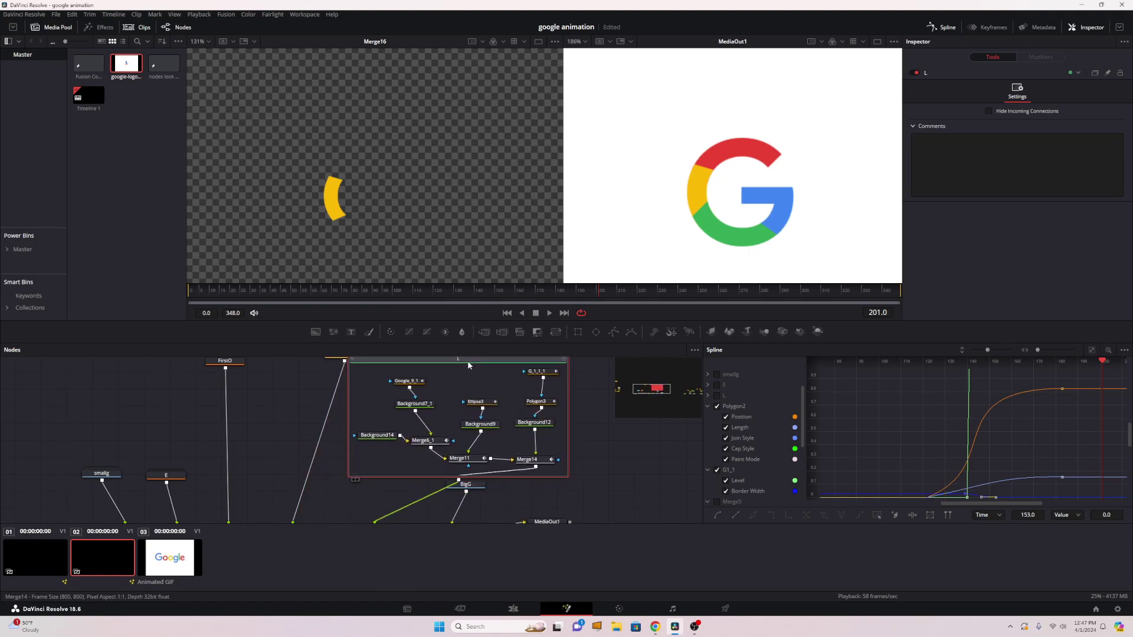
# Step: View Background7_1 and scrub from the opening frames to frame 60 to follow the green letter l
pyautogui.click(402, 411)
pyautogui.click(208, 291)
pyautogui.moveTo(228, 296); pyautogui.dragTo(311, 295)
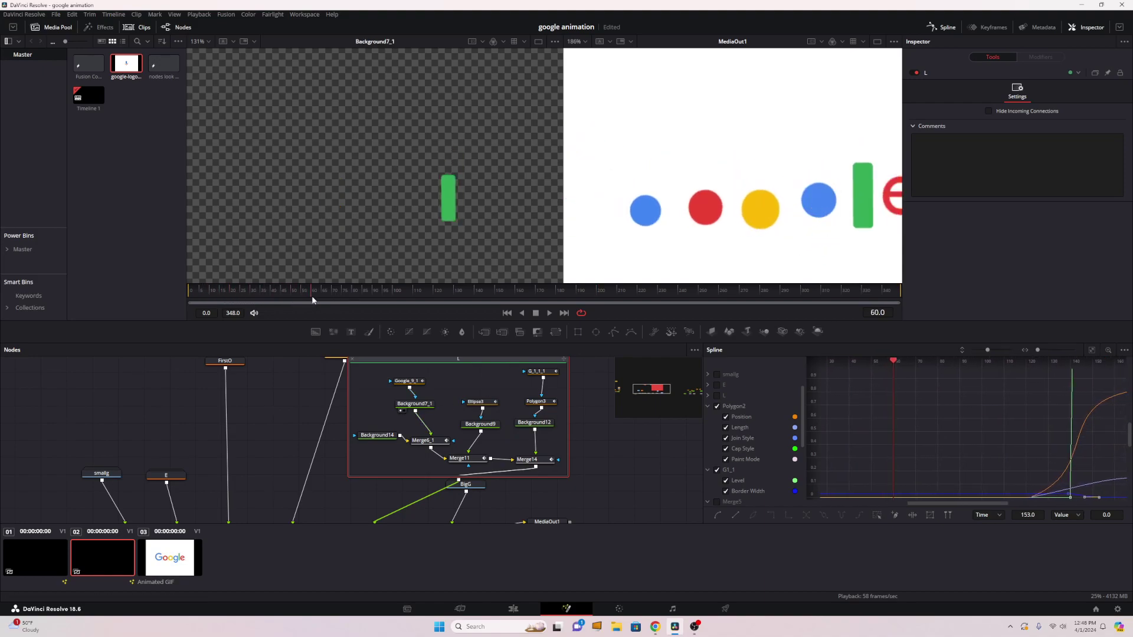
# Step: Select Google_9_1, show its controls, and examine its Border Width and outline from frame 54 to 66
pyautogui.click(407, 380)
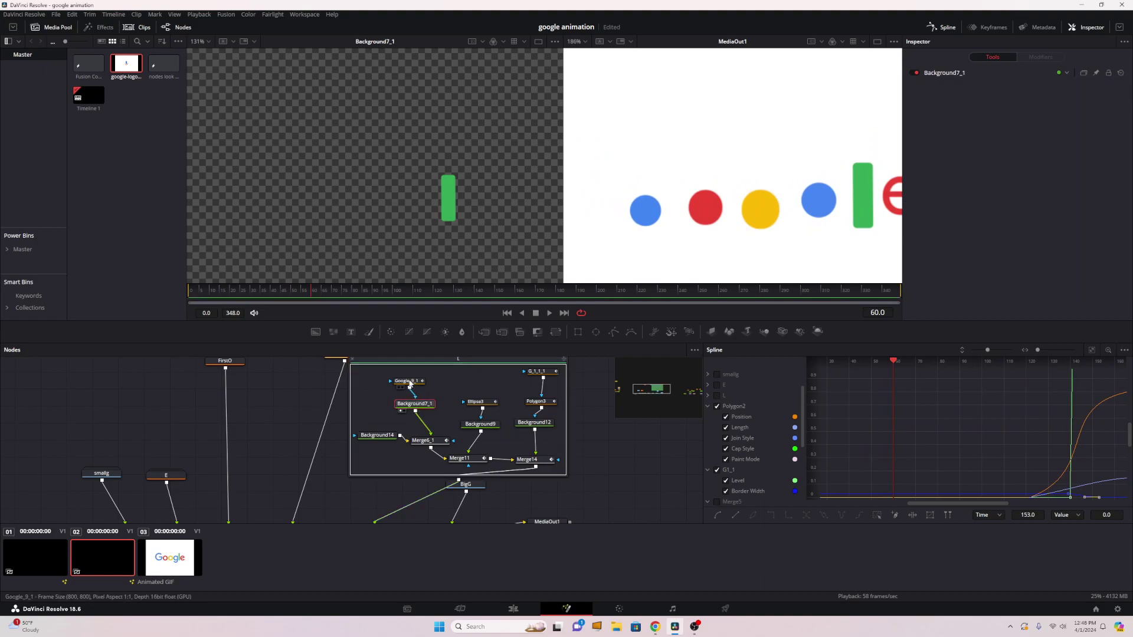
pyautogui.click(304, 293)
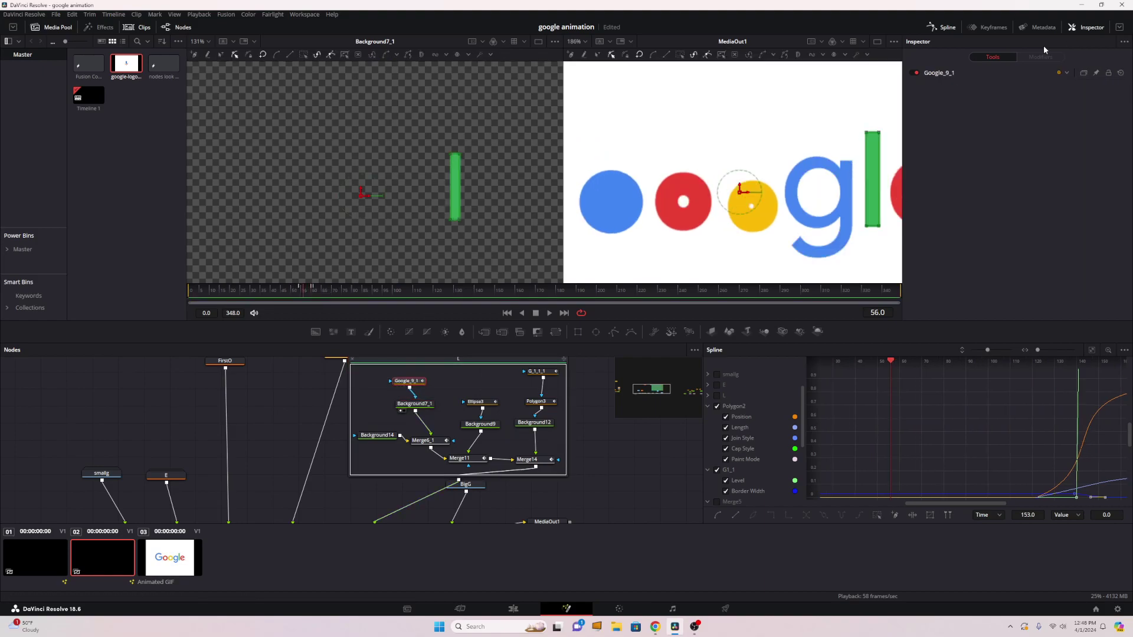
pyautogui.click(975, 72)
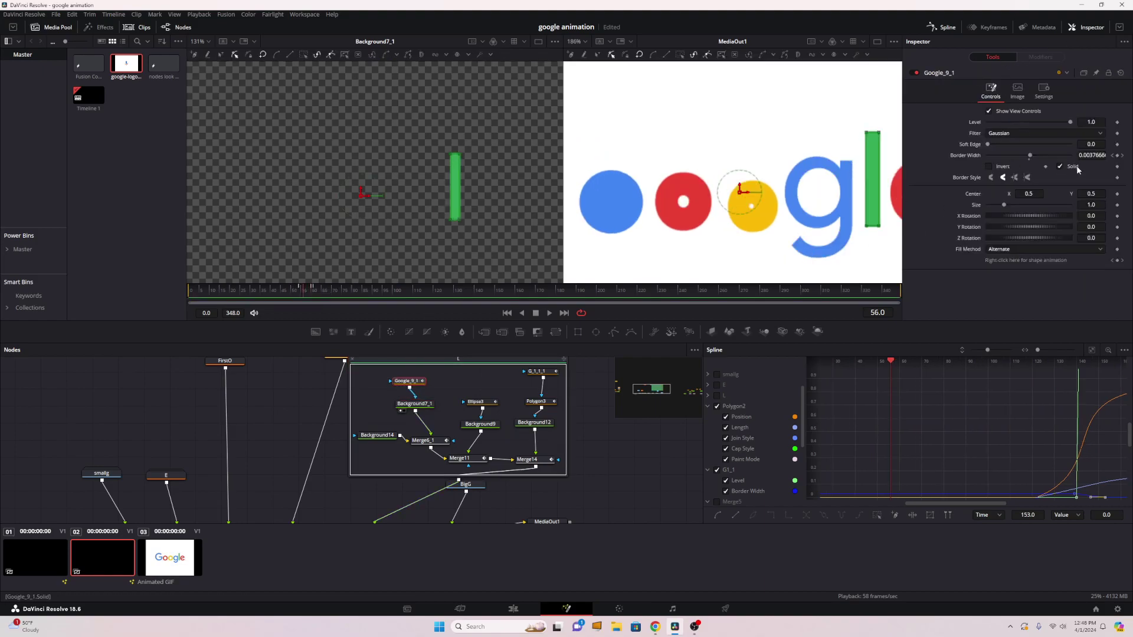
pyautogui.click(299, 291)
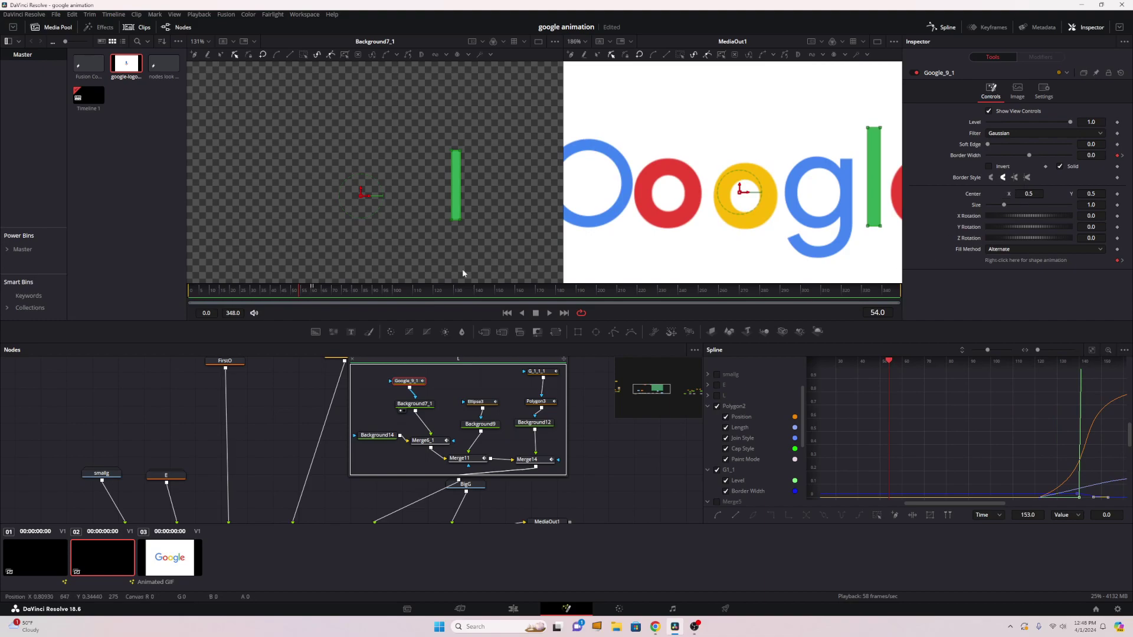
pyautogui.moveTo(299, 291); pyautogui.dragTo(323, 289)
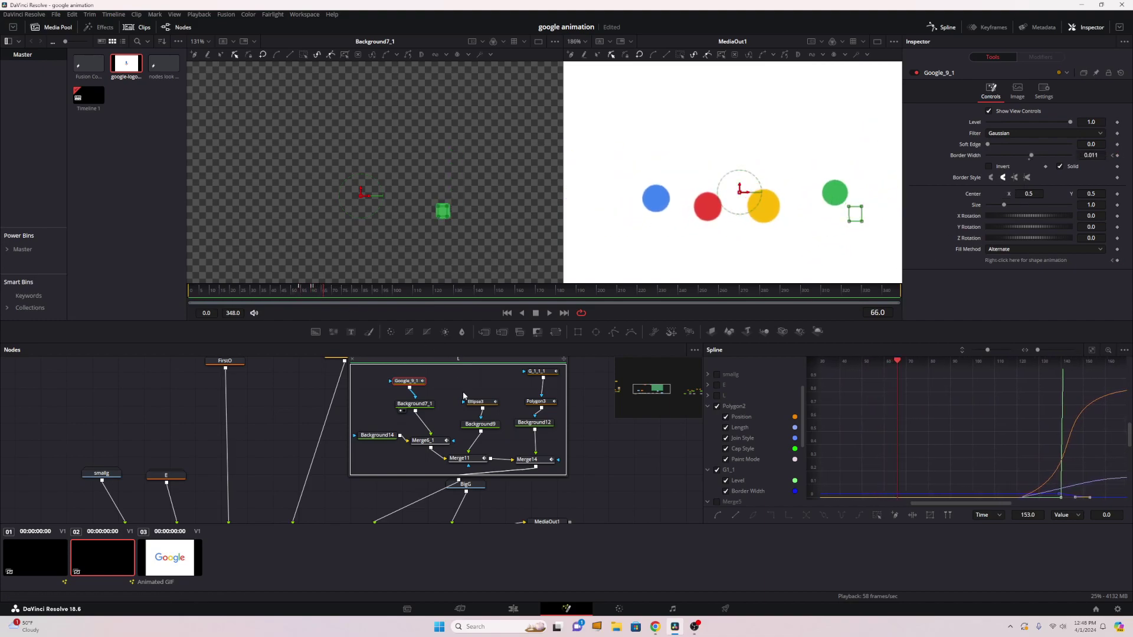
# Step: View Merge6_1 and Merge11 in turn and scrub to frame 119 to follow the green circle
pyautogui.click(417, 448)
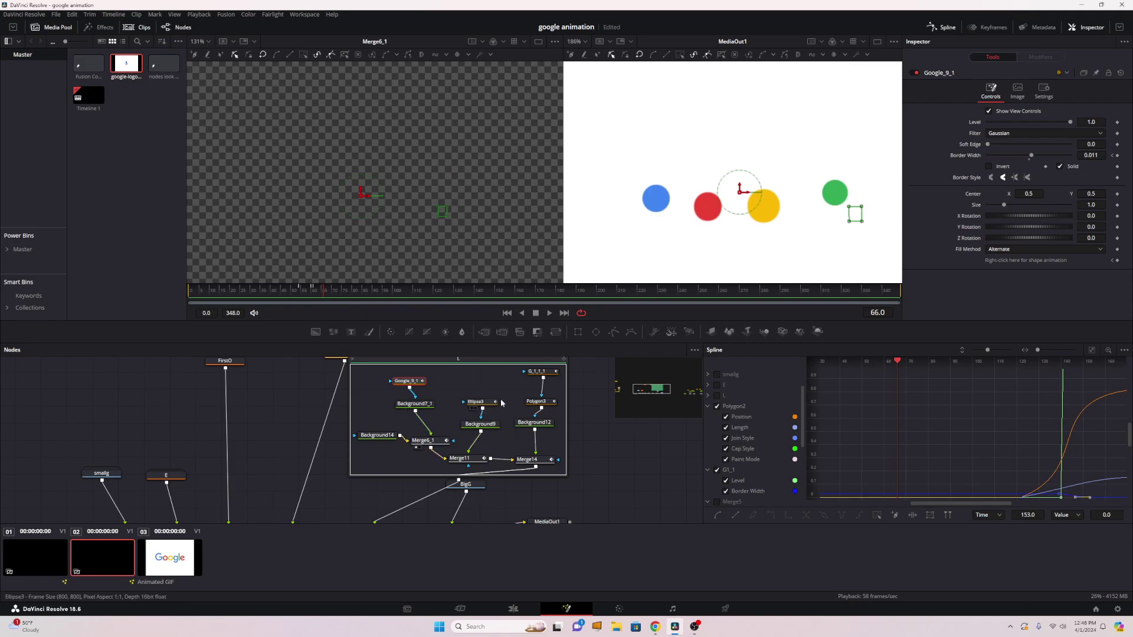
pyautogui.click(466, 433)
pyautogui.click(454, 465)
pyautogui.moveTo(306, 289); pyautogui.dragTo(433, 294)
# Step: Select Polygon3, view Merge14 and scrub to frames 172 and 147 to compare the green stroke with the other colours
pyautogui.click(544, 403)
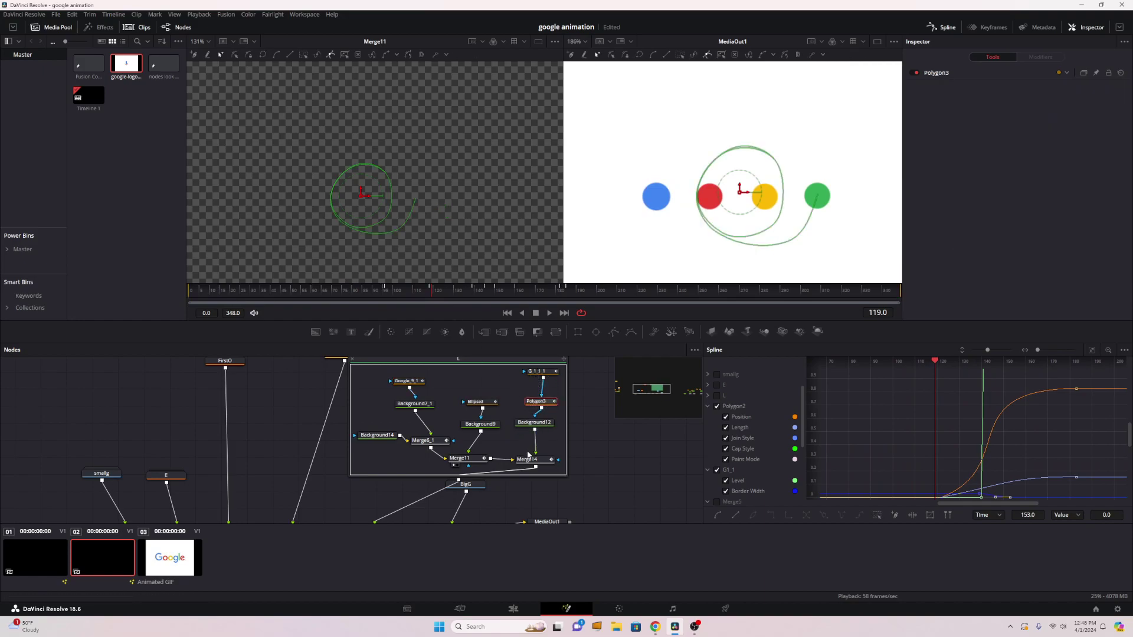
pyautogui.click(522, 469)
pyautogui.moveTo(395, 293); pyautogui.dragTo(541, 293)
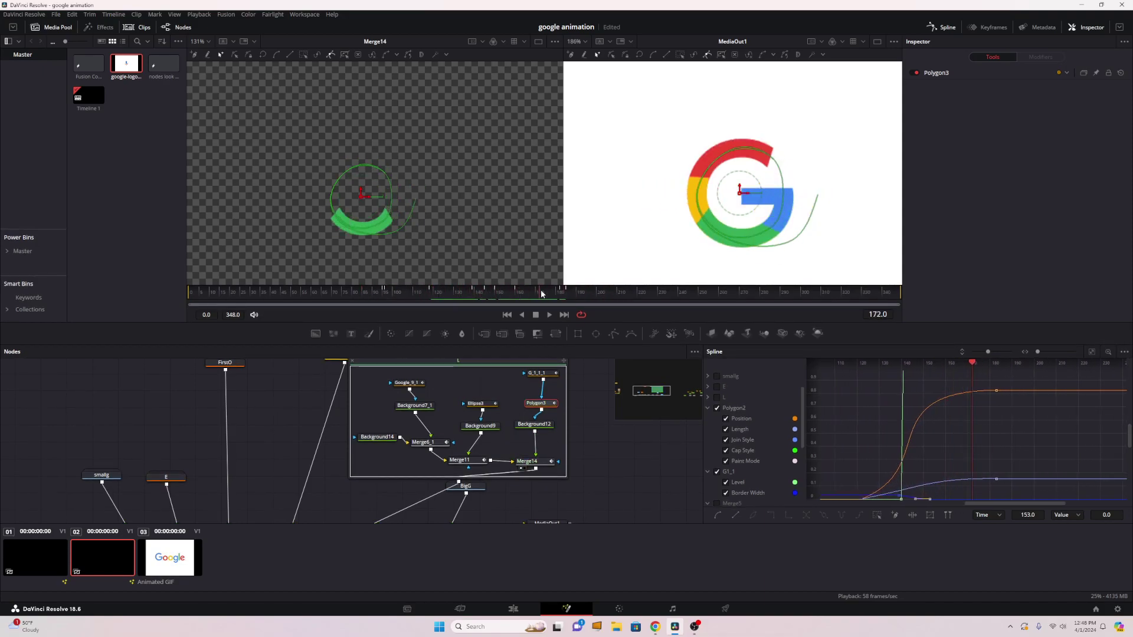
pyautogui.scroll(-4, 587, 382)
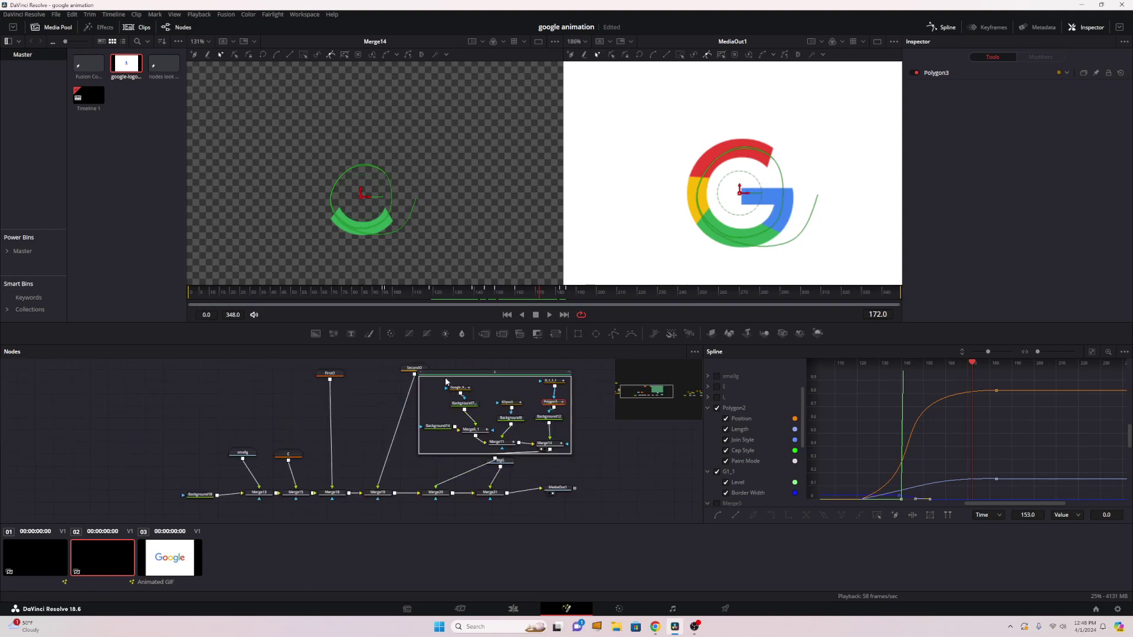
pyautogui.moveTo(377, 291); pyautogui.dragTo(489, 297)
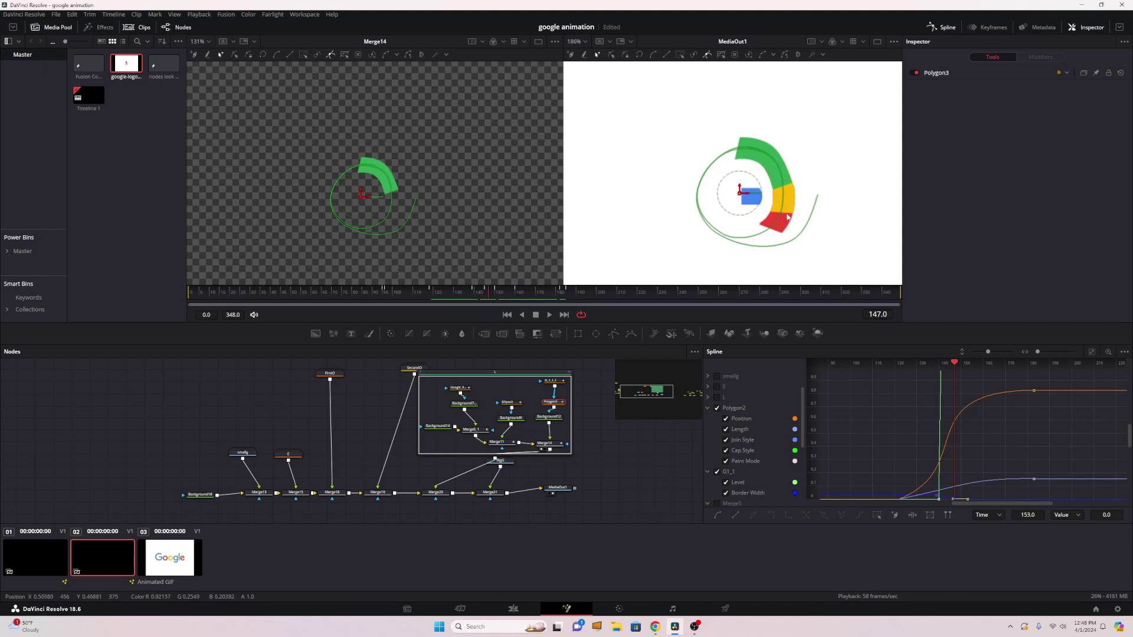
# Step: Collapse the L group and open the BigG group, placed above the merge chain
pyautogui.click(415, 368)
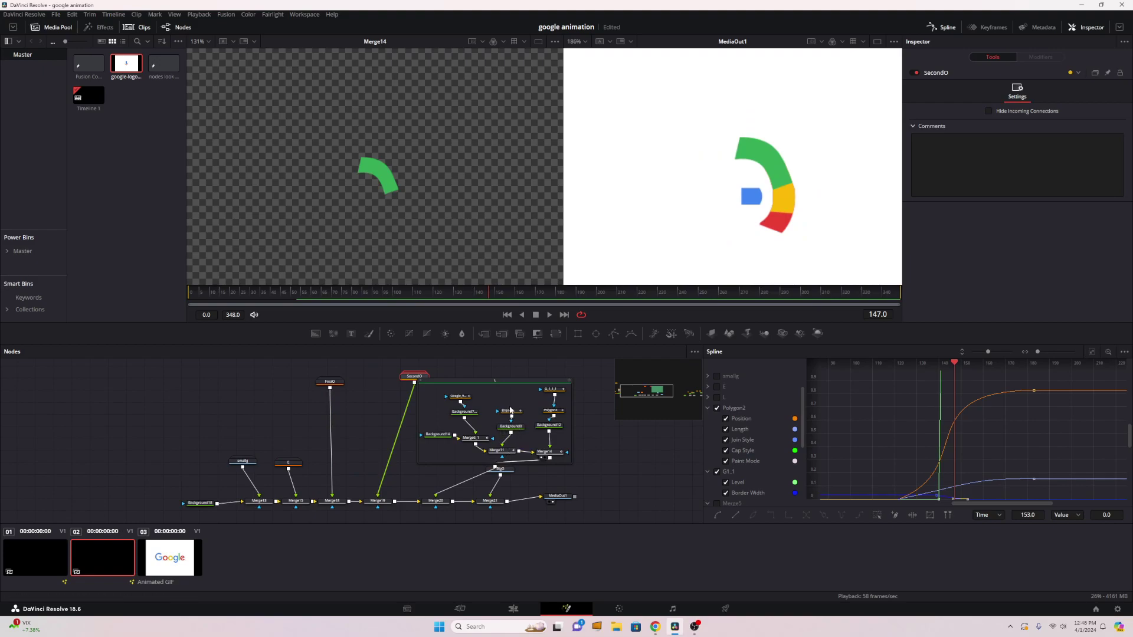
pyautogui.click(420, 381)
pyautogui.moveTo(509, 471); pyautogui.dragTo(599, 384)
pyautogui.doubleClick(577, 428)
# Step: Scrub to frame 143, view Google_10 from the BigG group, and examine the G's outline at frame 49
pyautogui.scroll(2, 556, 403)
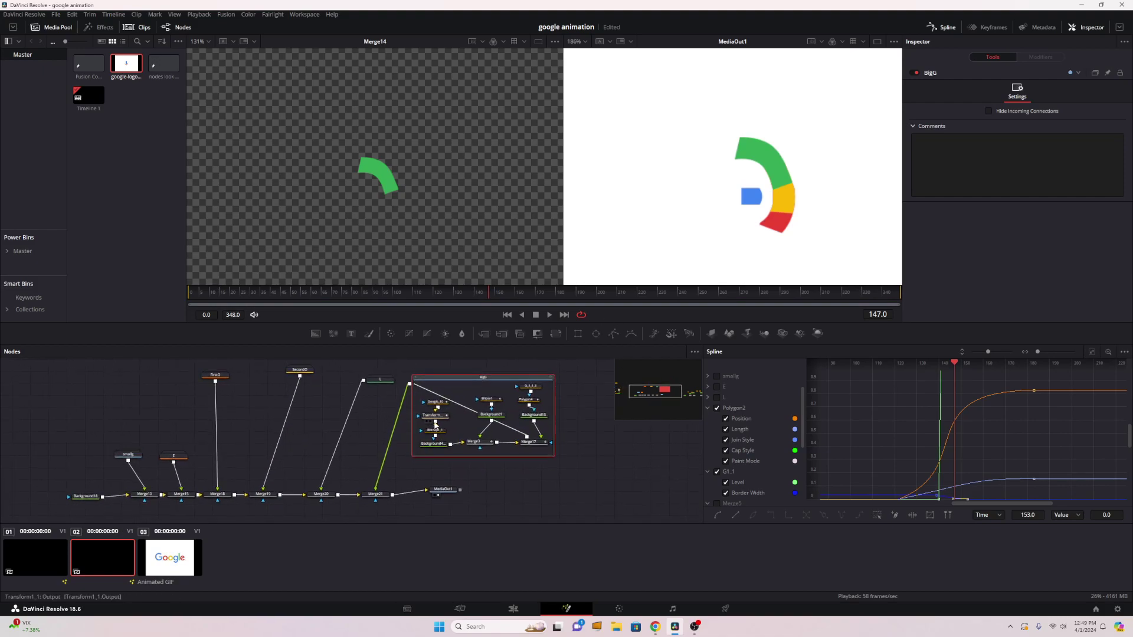
pyautogui.moveTo(482, 288)
pyautogui.mouseDown()
pyautogui.moveTo(431, 291)
pyautogui.moveTo(561, 296)
pyautogui.moveTo(470, 289)
pyautogui.mouseUp()
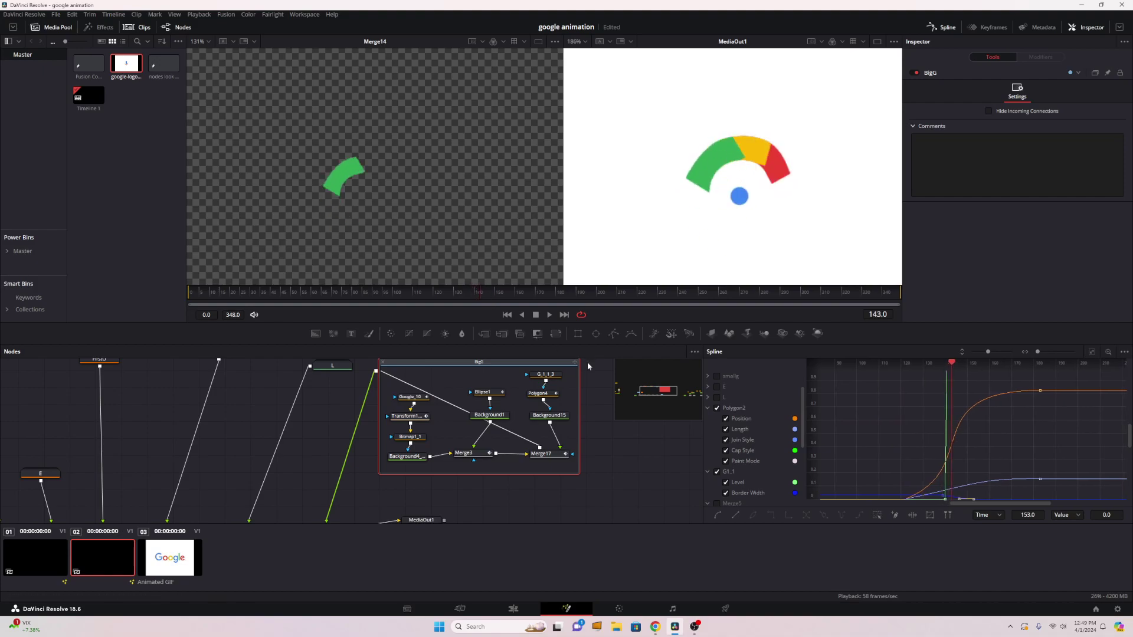
pyautogui.click(403, 404)
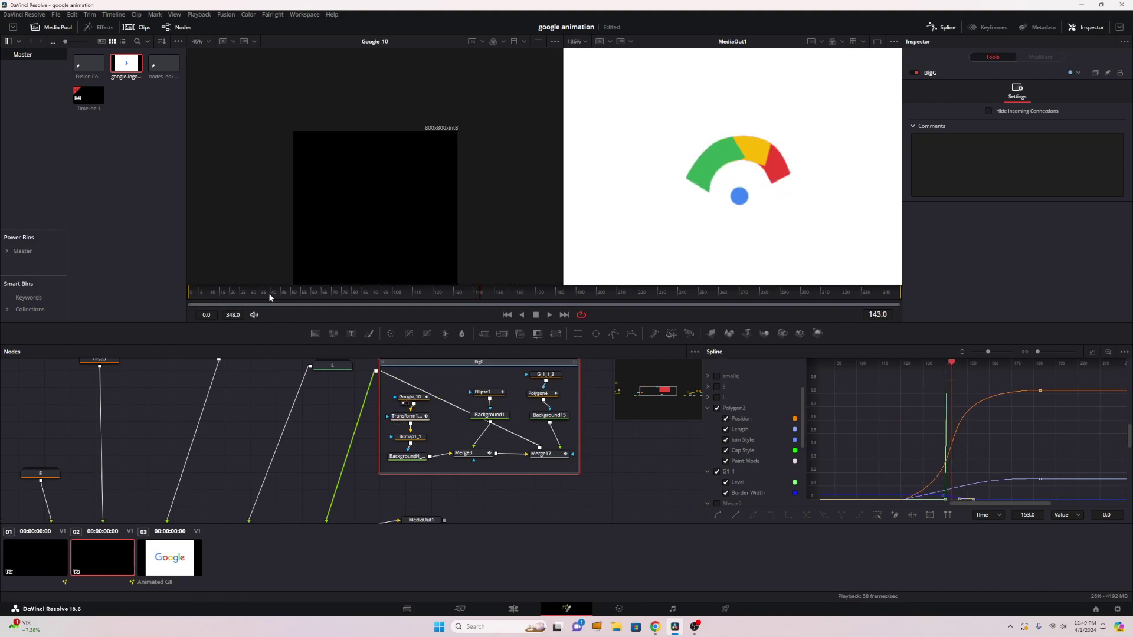
pyautogui.moveTo(268, 292); pyautogui.dragTo(291, 291)
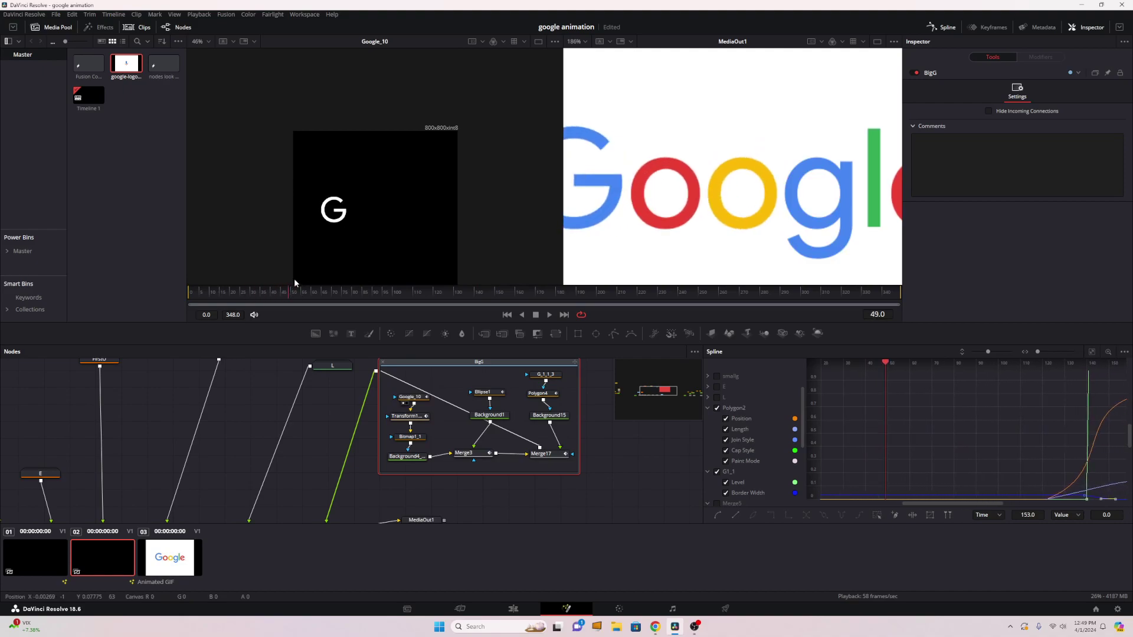
pyautogui.scroll(3, 323, 225)
pyautogui.scroll(-1, 385, 171)
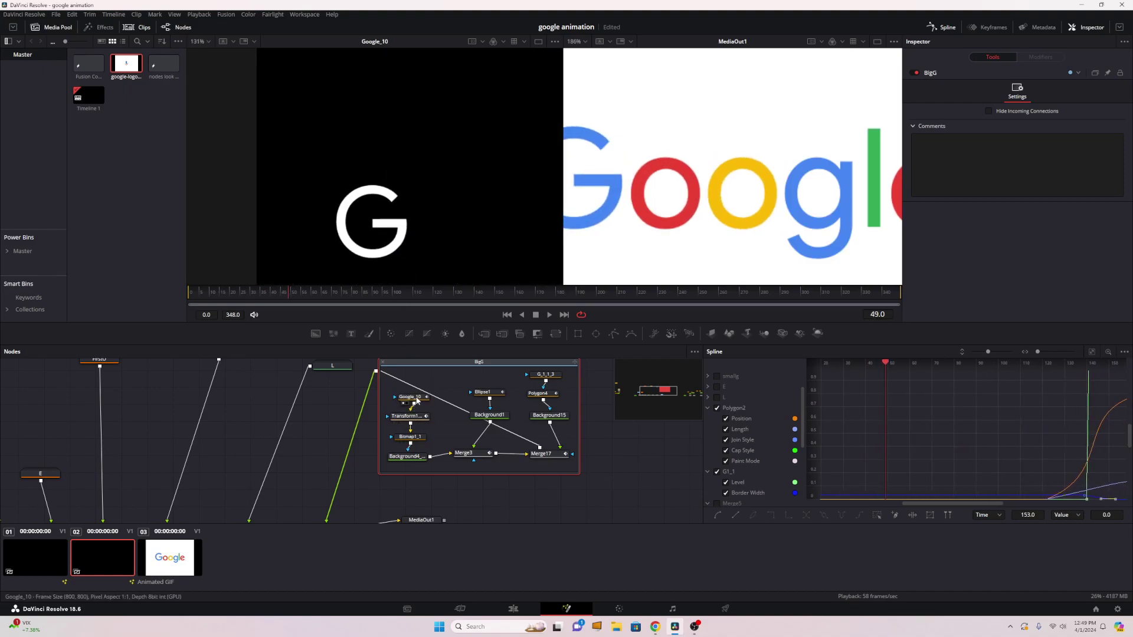
# Step: Scrub to frame 55 and trace the BigG mask chain from Google_10 through Transform1_1 and Bitmap1_1 to Background4_1_1
pyautogui.click(415, 399)
pyautogui.moveTo(289, 291)
pyautogui.mouseDown()
pyautogui.moveTo(310, 291)
pyautogui.moveTo(285, 293)
pyautogui.moveTo(300, 297)
pyautogui.mouseUp()
pyautogui.click(397, 424)
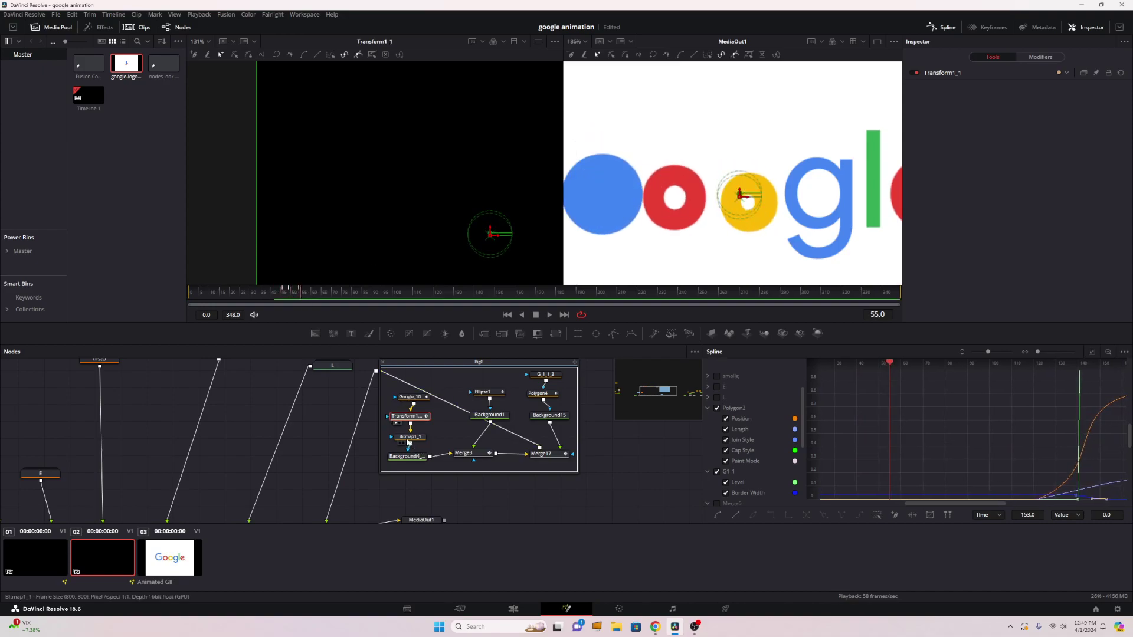
pyautogui.click(410, 436)
pyautogui.click(408, 458)
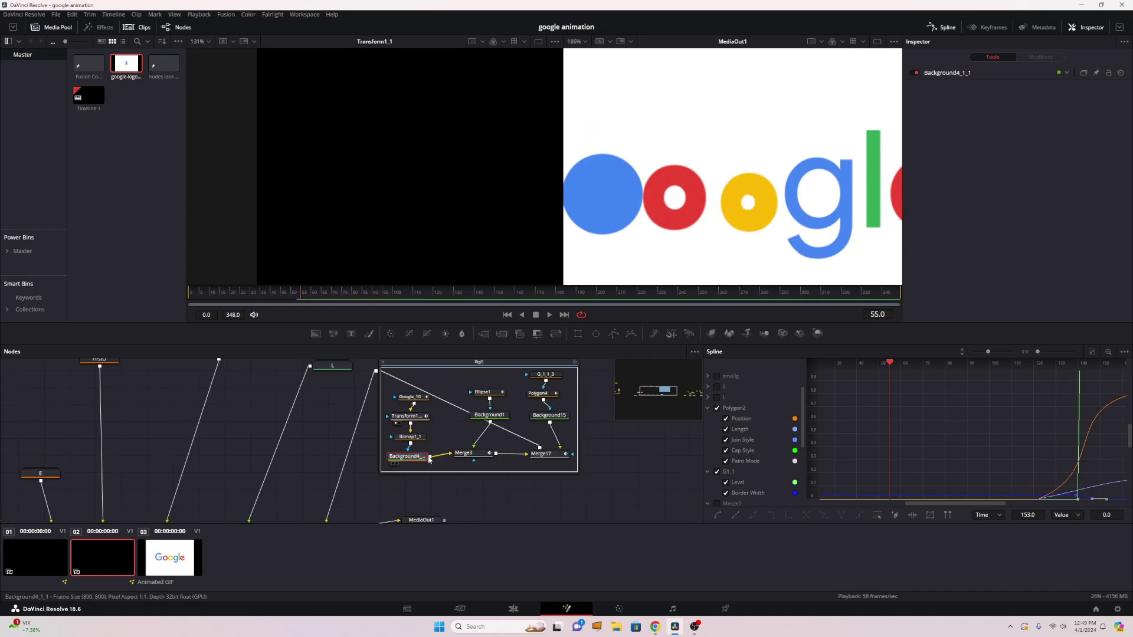
# Step: View Background1, show Ellipse1's controls, and compare the blue ring with the G at frames 54 and 52
pyautogui.click(476, 422)
pyautogui.moveTo(335, 292); pyautogui.dragTo(299, 295)
pyautogui.click(484, 391)
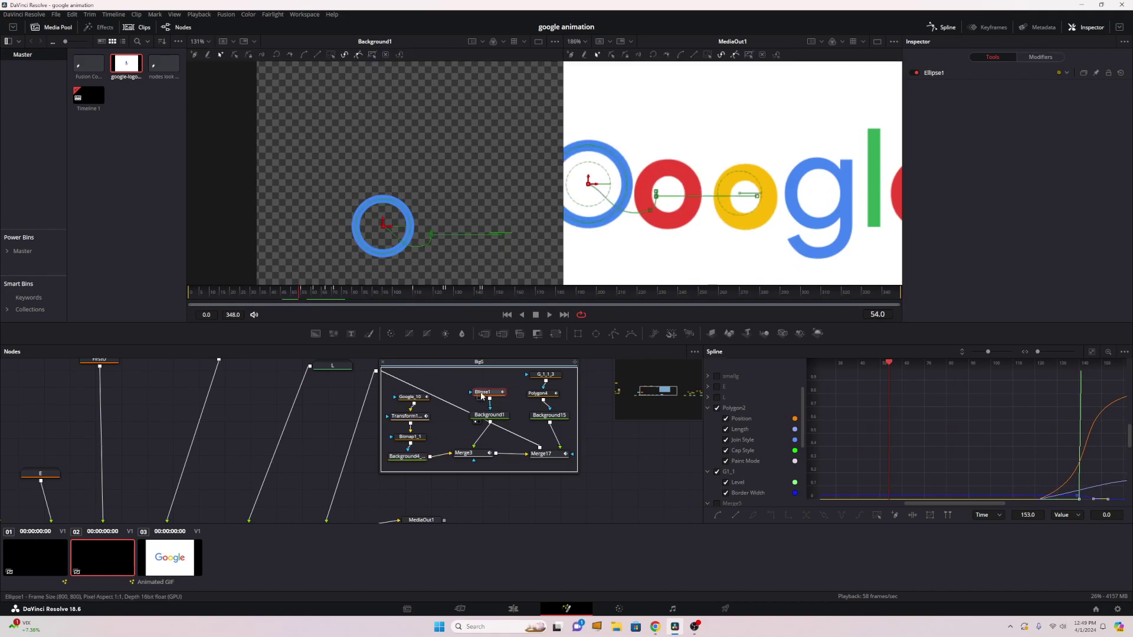
pyautogui.click(953, 72)
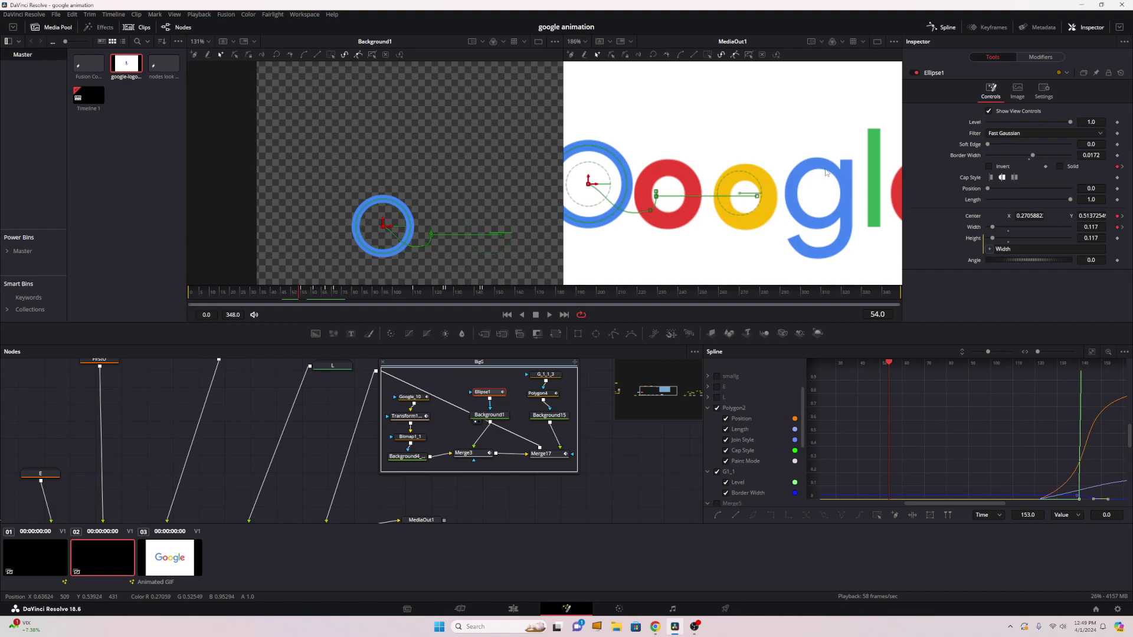
pyautogui.moveTo(320, 299)
pyautogui.mouseDown()
pyautogui.moveTo(285, 296)
pyautogui.moveTo(300, 296)
pyautogui.mouseUp()
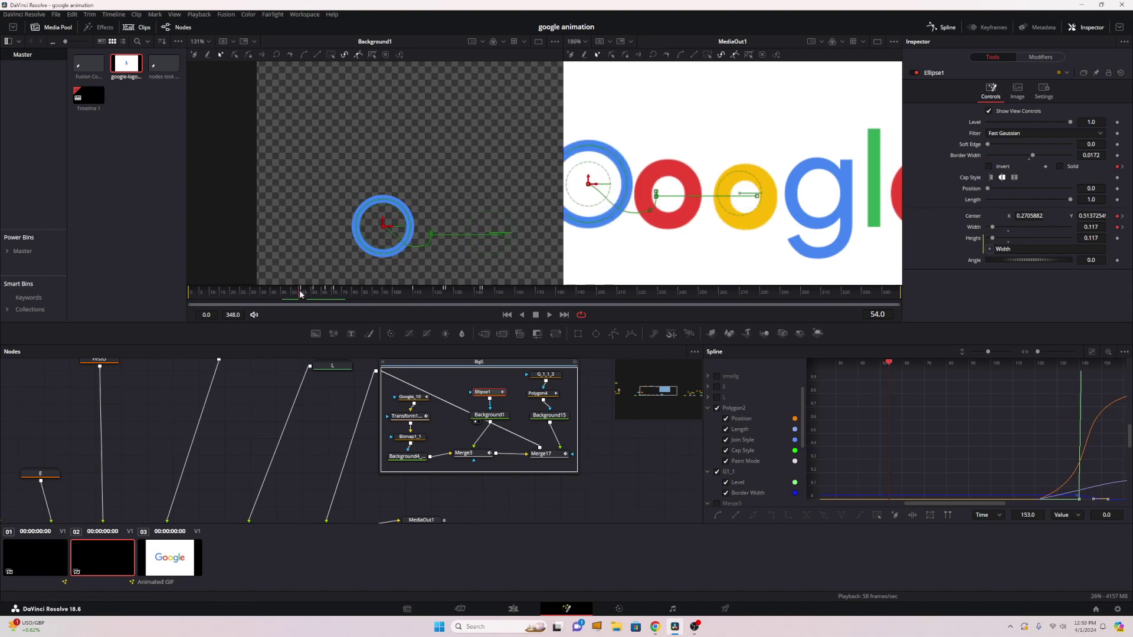
pyautogui.moveTo(300, 295)
pyautogui.mouseDown()
pyautogui.moveTo(462, 302)
pyautogui.moveTo(298, 294)
pyautogui.moveTo(330, 282)
pyautogui.moveTo(412, 285)
pyautogui.moveTo(284, 277)
pyautogui.moveTo(341, 274)
pyautogui.moveTo(296, 274)
pyautogui.mouseUp()
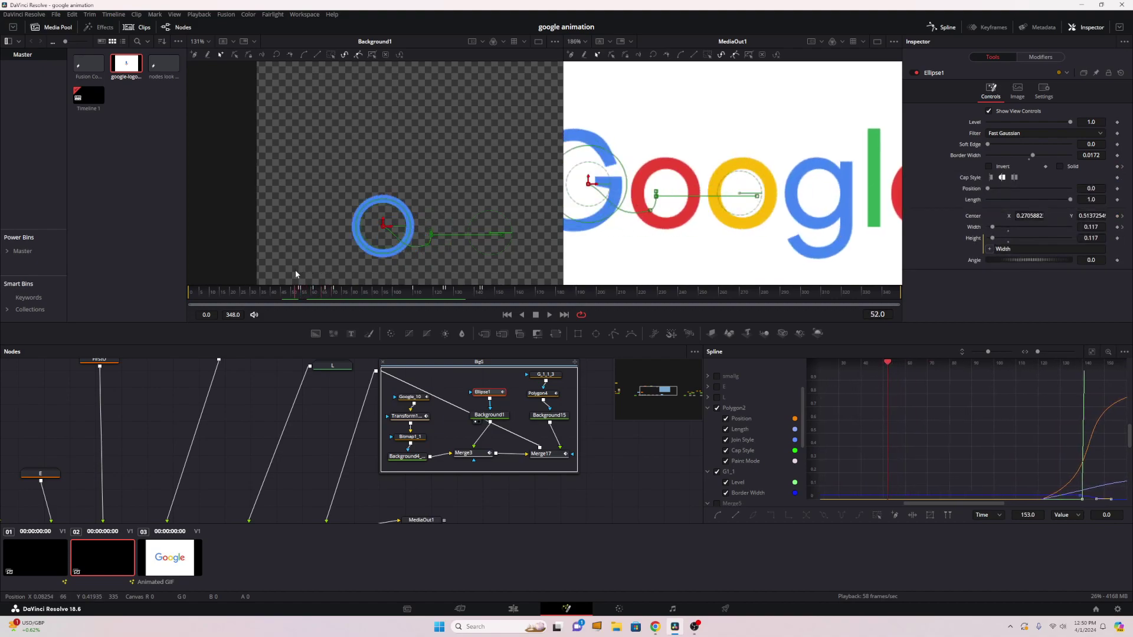
# Step: Hide the Polygon2 and G1_1 curves in the Spline editor and collapse both entries
pyautogui.click(717, 408)
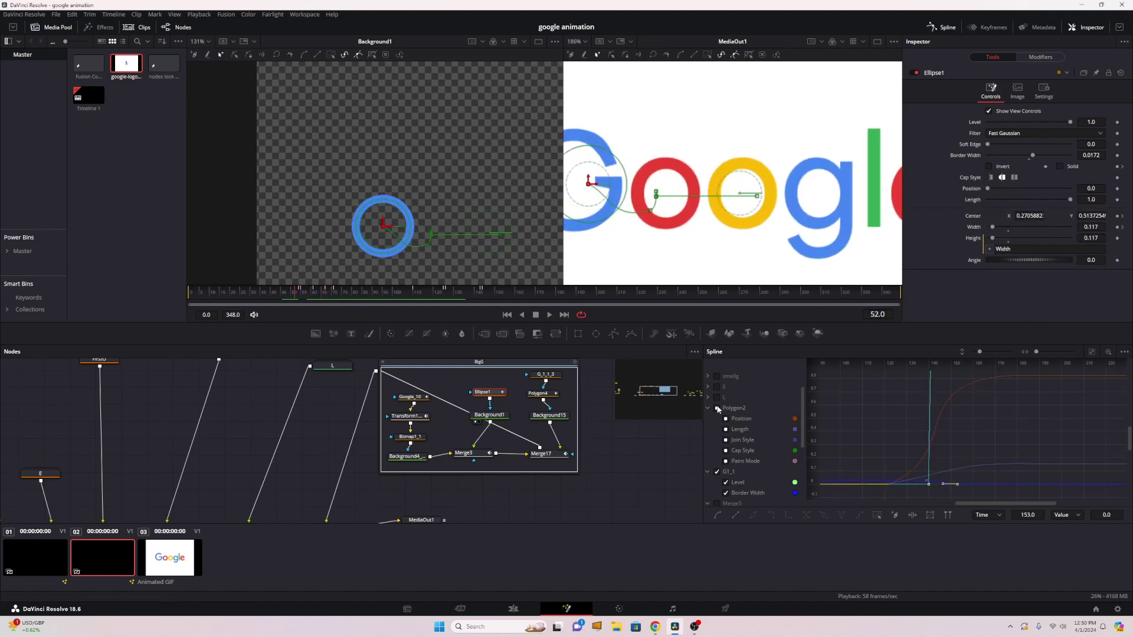
pyautogui.click(707, 408)
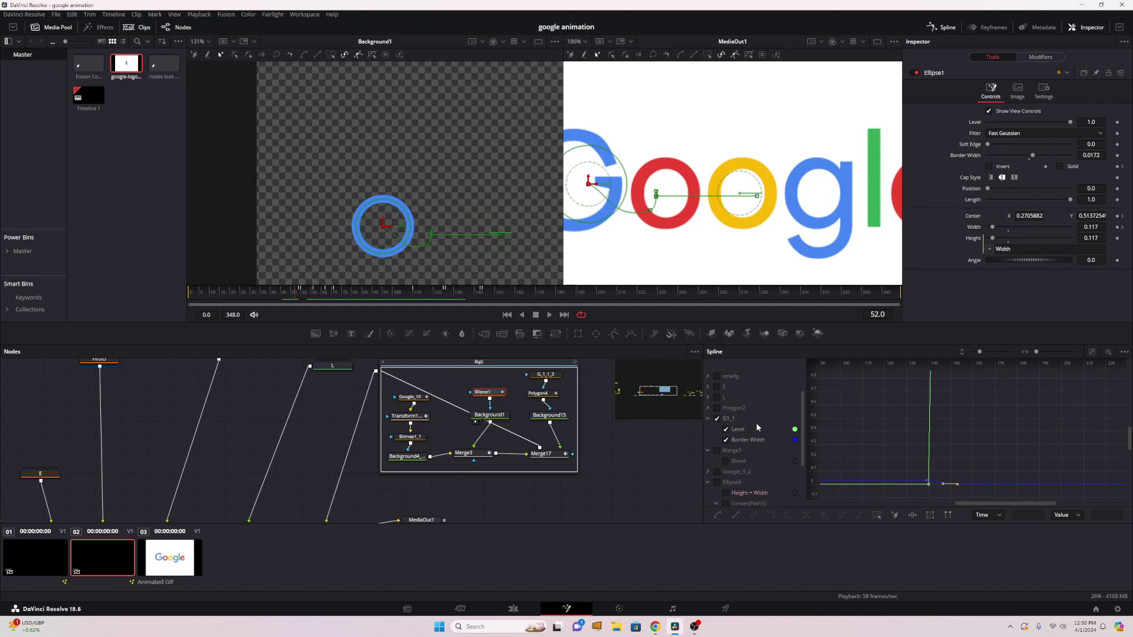
pyautogui.click(717, 419)
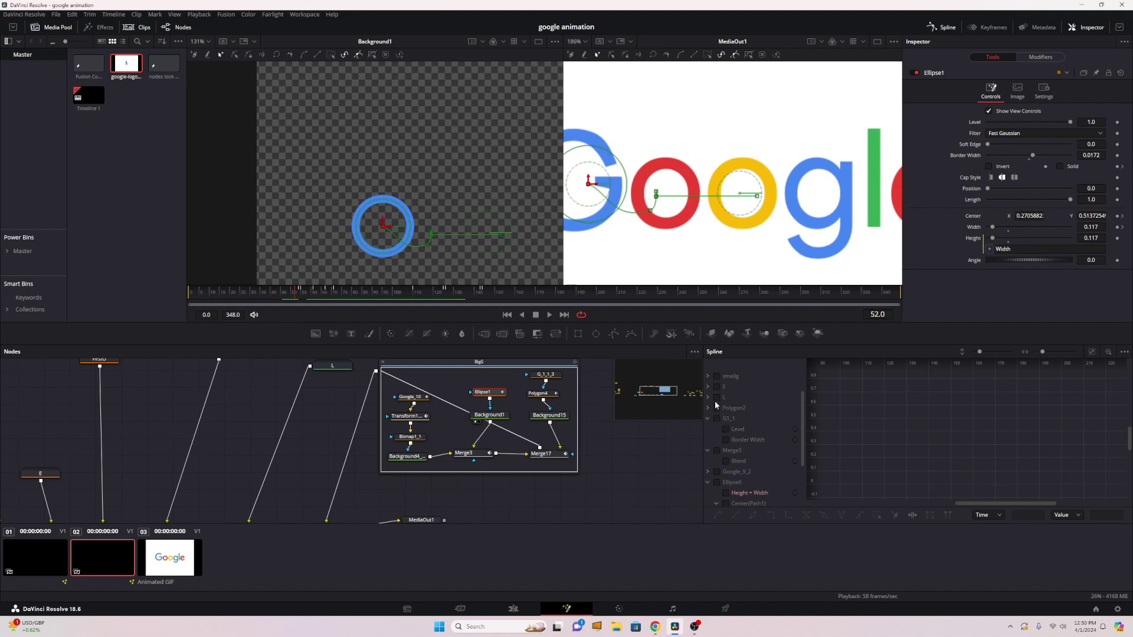
pyautogui.scroll(-2, 720, 411)
pyautogui.scroll(2, 722, 413)
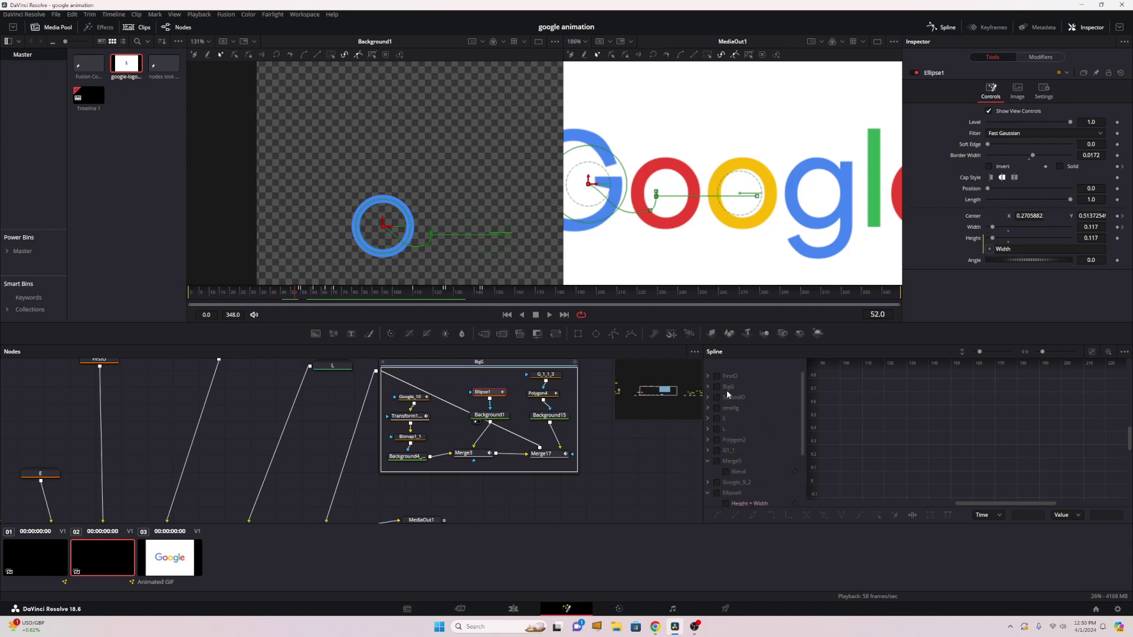
# Step: Expand BigG in the Spline editor and display only Ellipse1's curves, framed around its first keyframes
pyautogui.click(717, 386)
pyautogui.click(707, 387)
pyautogui.click(726, 397)
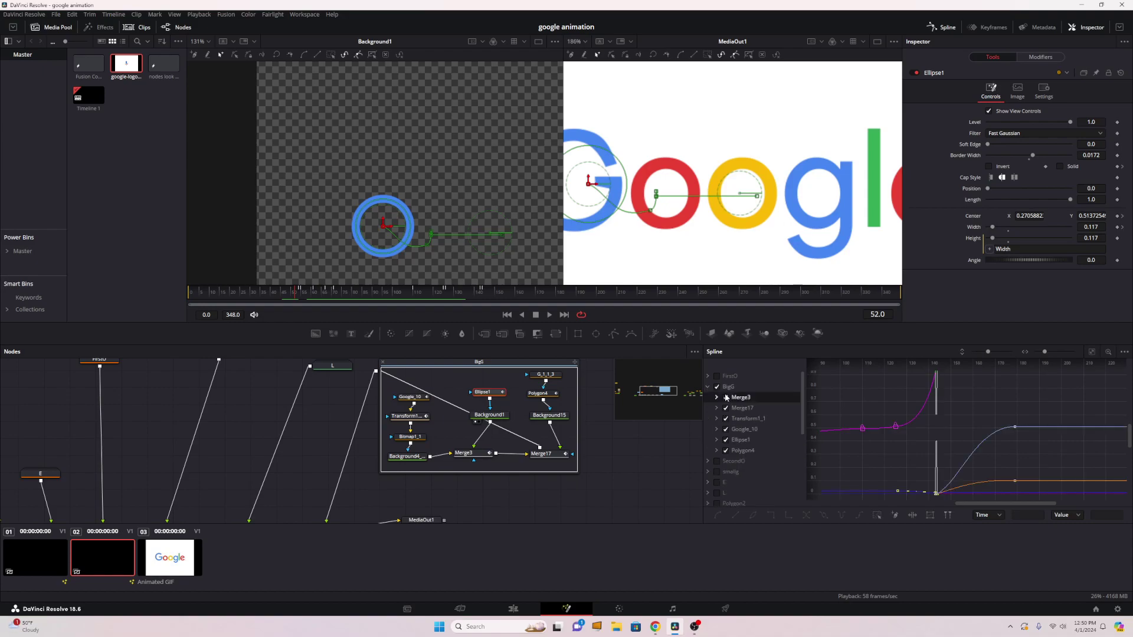
pyautogui.click(726, 397)
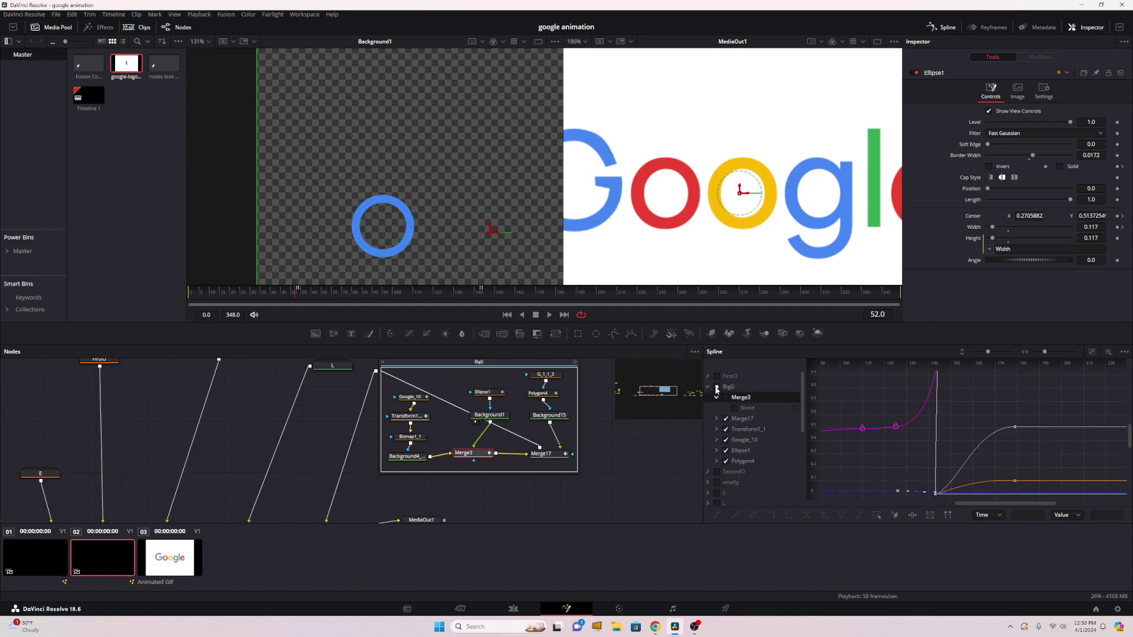
pyautogui.click(717, 387)
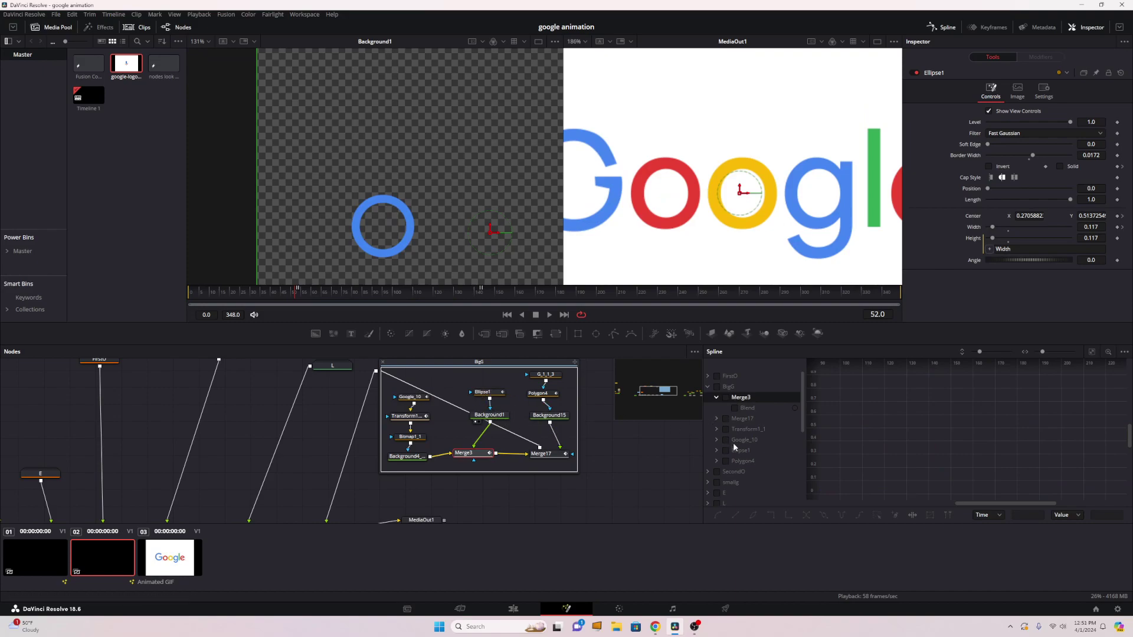
pyautogui.moveTo(885, 451); pyautogui.dragTo(1075, 448)
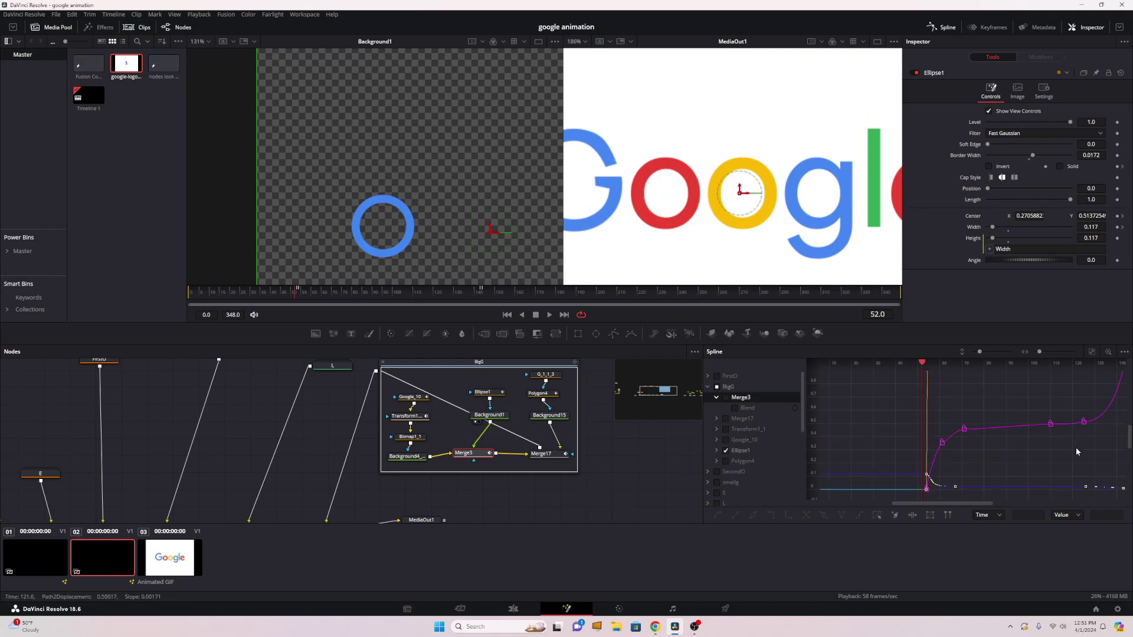
pyautogui.scroll(3, 954, 456)
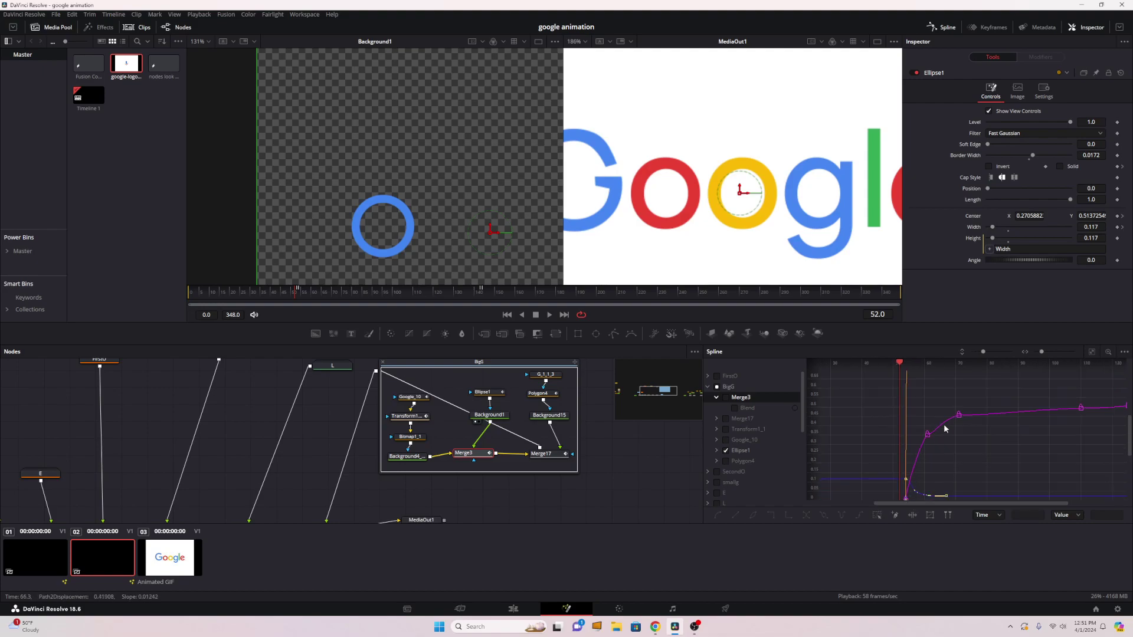
# Step: Scrub to frame 64 and isolate Ellipse1's Center(Path2) curve in the Spline editor
pyautogui.moveTo(434, 290); pyautogui.dragTo(319, 296)
pyautogui.click(726, 451)
pyautogui.click(734, 472)
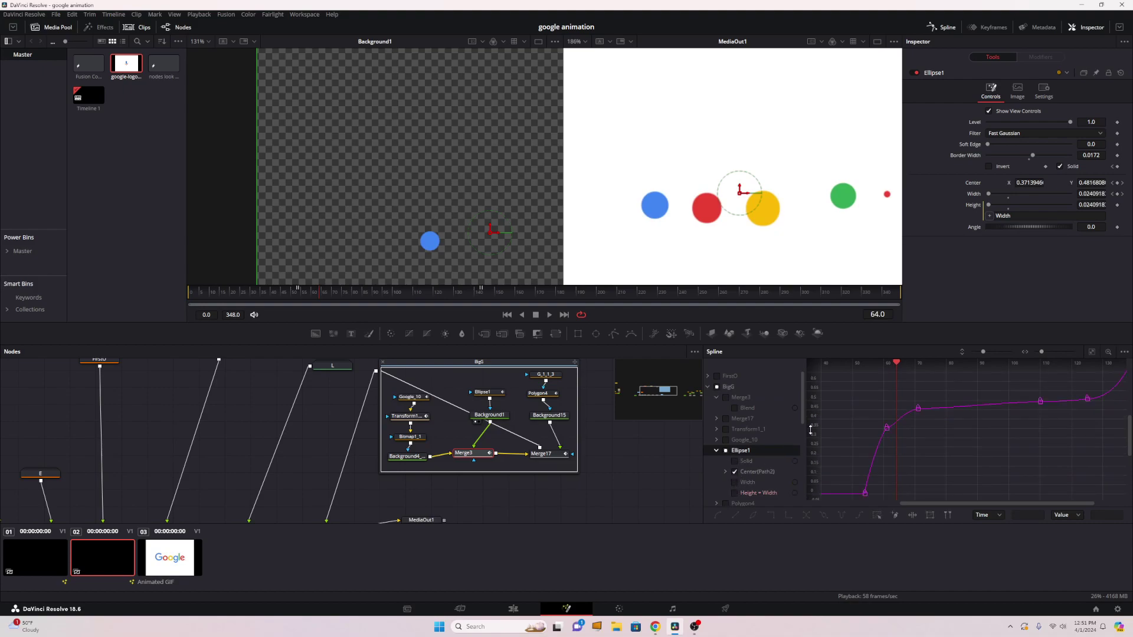
# Step: Scrub to frame 134 and examine Ellipse1's center path curve from its last keyframe back to its first
pyautogui.click(380, 296)
pyautogui.moveTo(380, 296); pyautogui.dragTo(461, 295)
pyautogui.scroll(5, 932, 472)
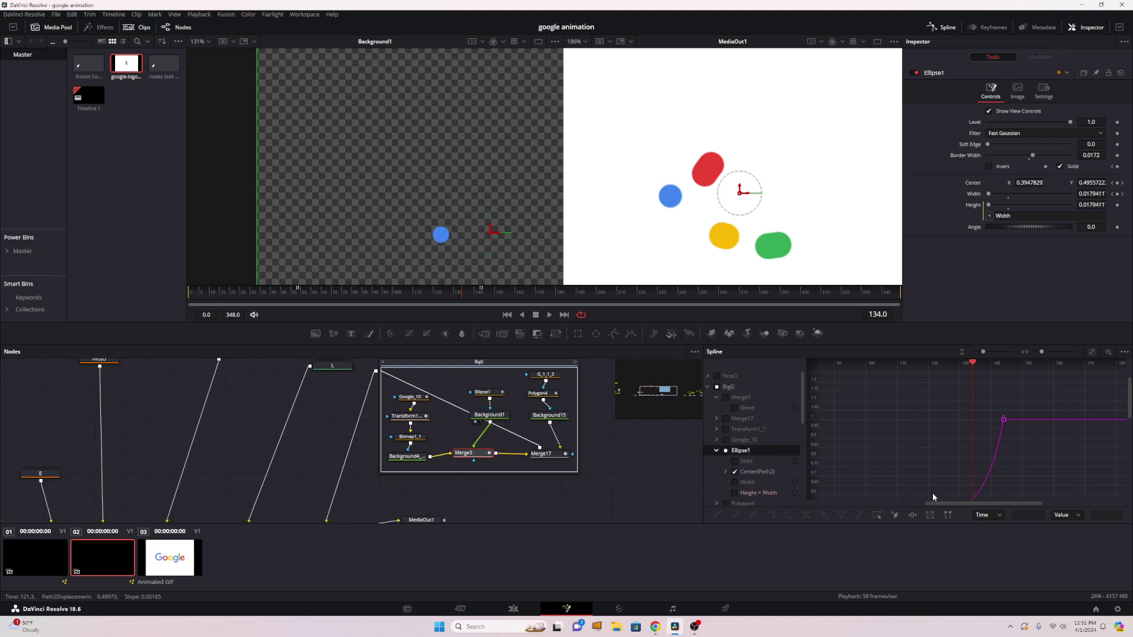
pyautogui.moveTo(912, 436); pyautogui.dragTo(1111, 412)
pyautogui.moveTo(976, 460); pyautogui.dragTo(1092, 368)
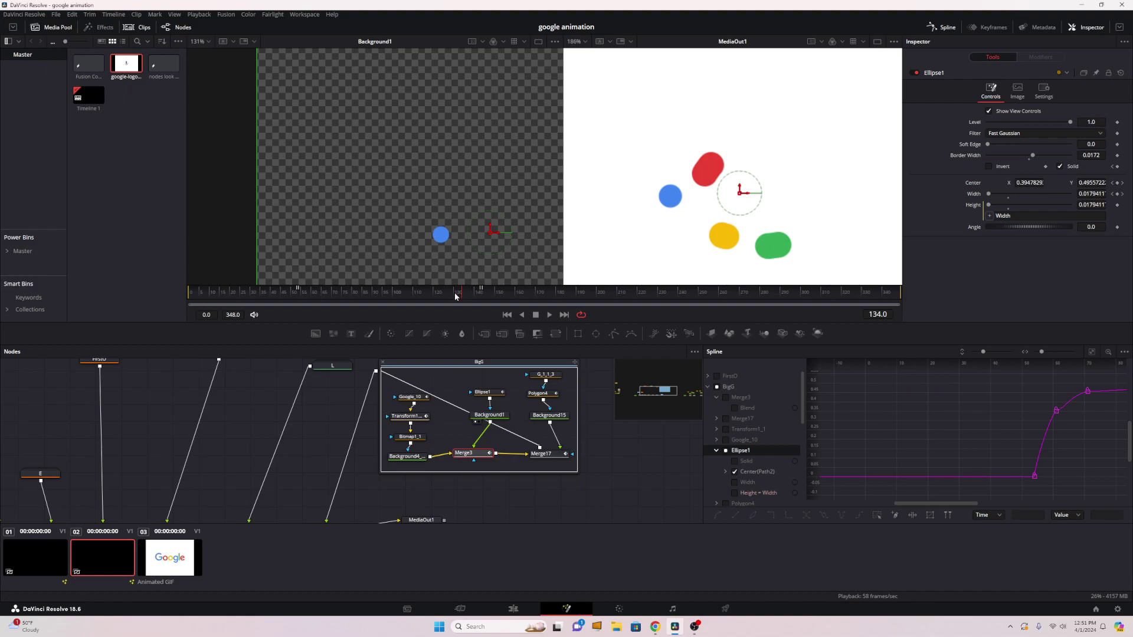
# Step: Scrub through frames 116, 144, 131 and 143 to follow the blue circle's move toward the middle of the G
pyautogui.moveTo(371, 293); pyautogui.dragTo(426, 292)
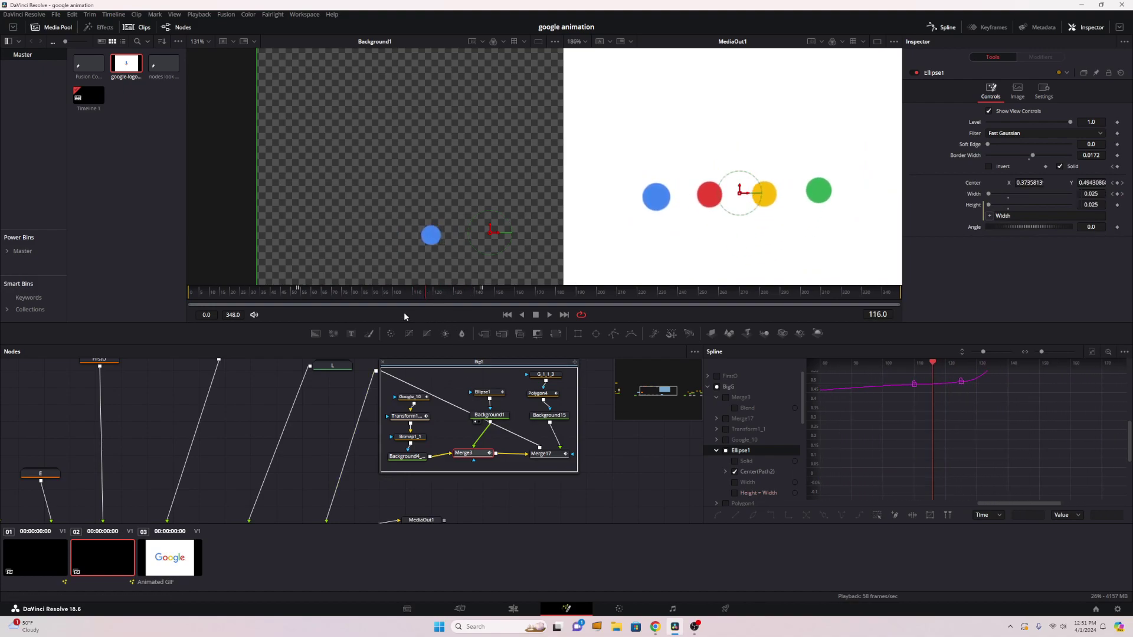
pyautogui.moveTo(425, 297); pyautogui.dragTo(483, 299)
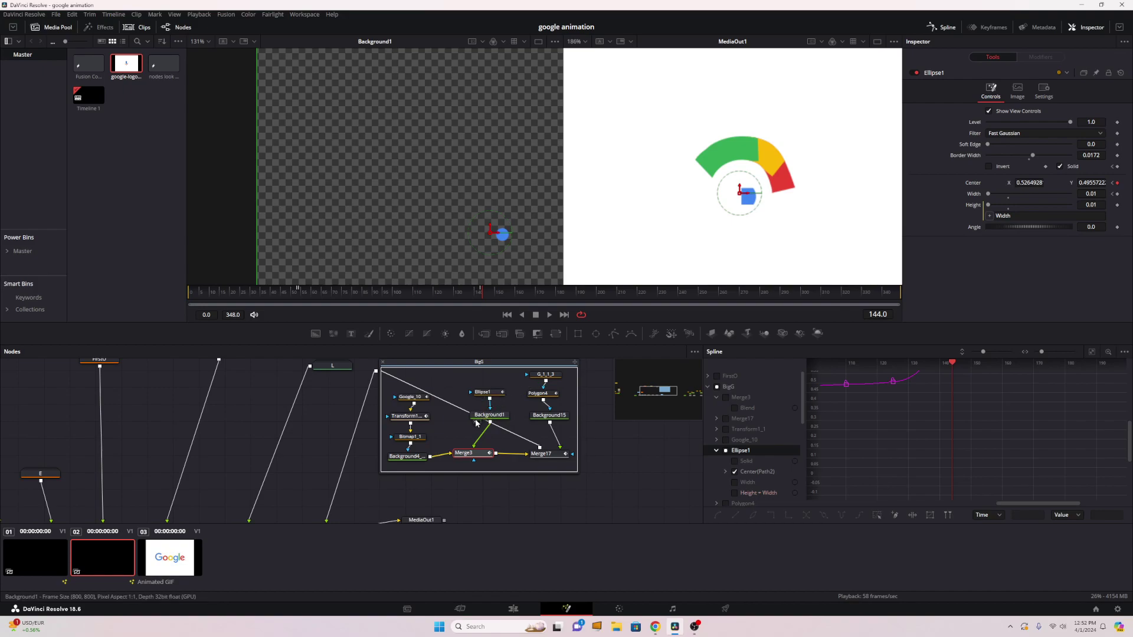
pyautogui.moveTo(454, 295)
pyautogui.mouseDown()
pyautogui.moveTo(425, 296)
pyautogui.moveTo(458, 294)
pyautogui.mouseUp()
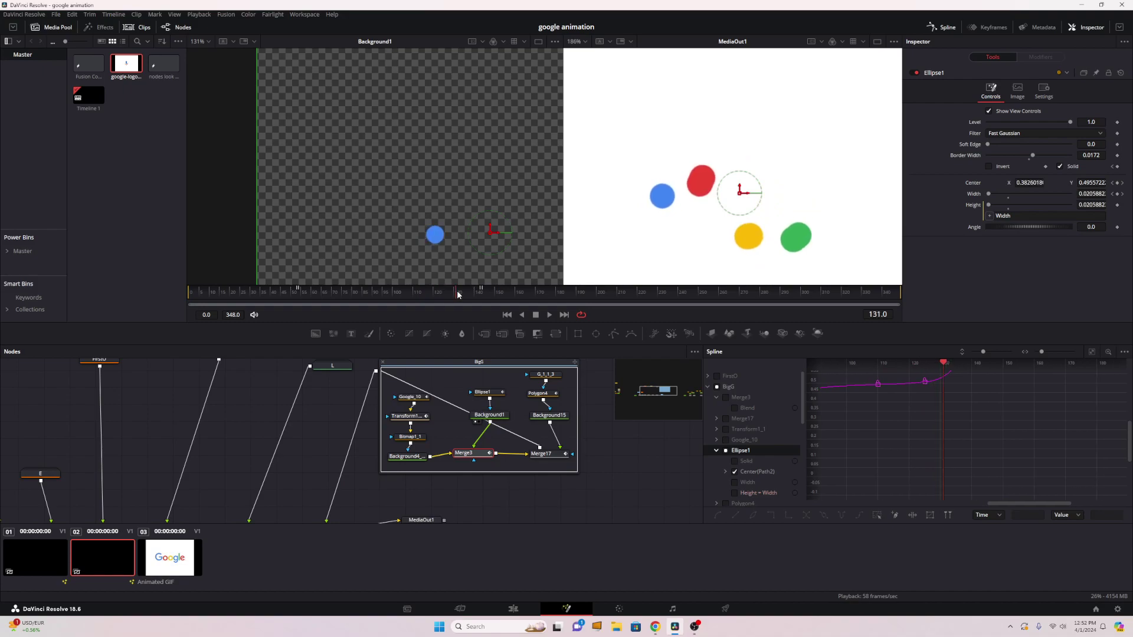
pyautogui.moveTo(458, 294); pyautogui.dragTo(480, 291)
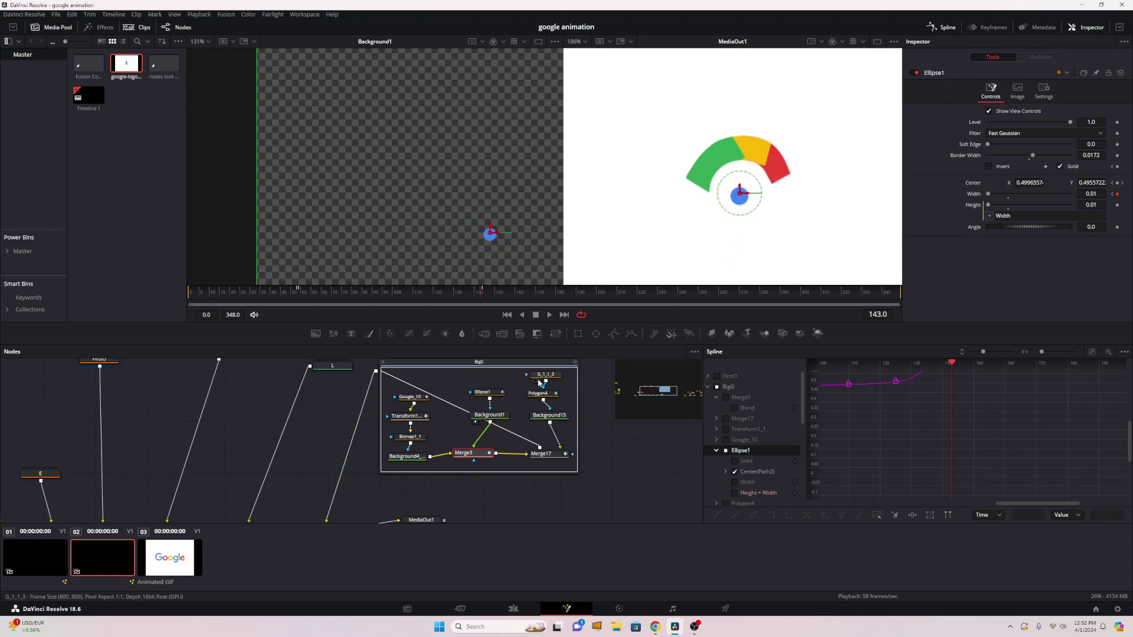
# Step: View the G_1_1_3 mask in the second viewer, then show MediaOut1 there again
pyautogui.press('2')
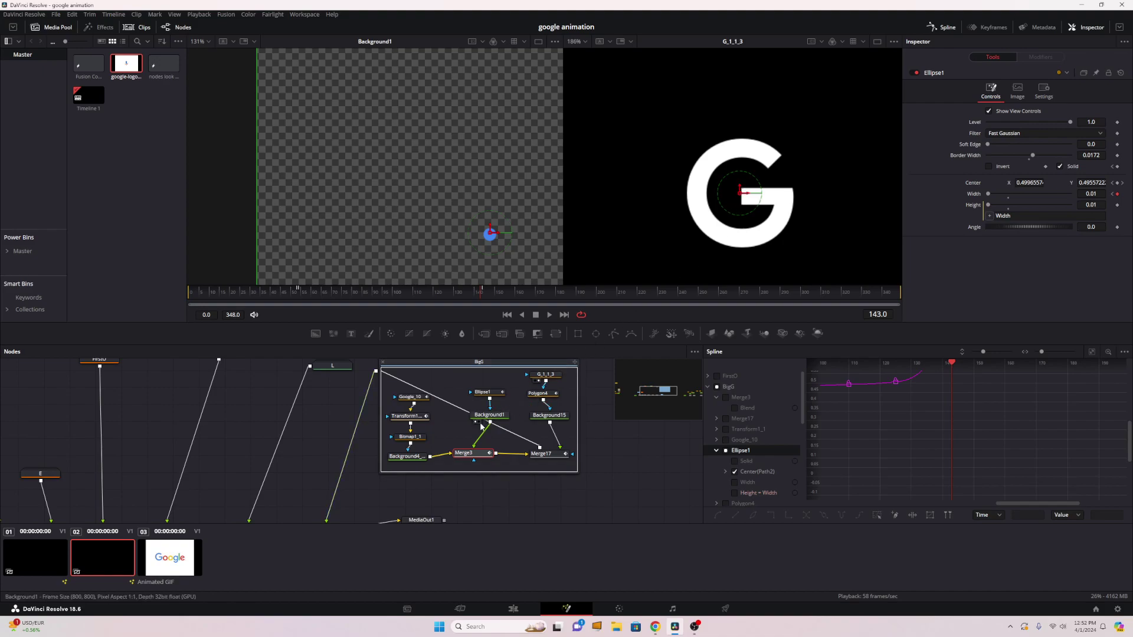
pyautogui.scroll(-5, 419, 388)
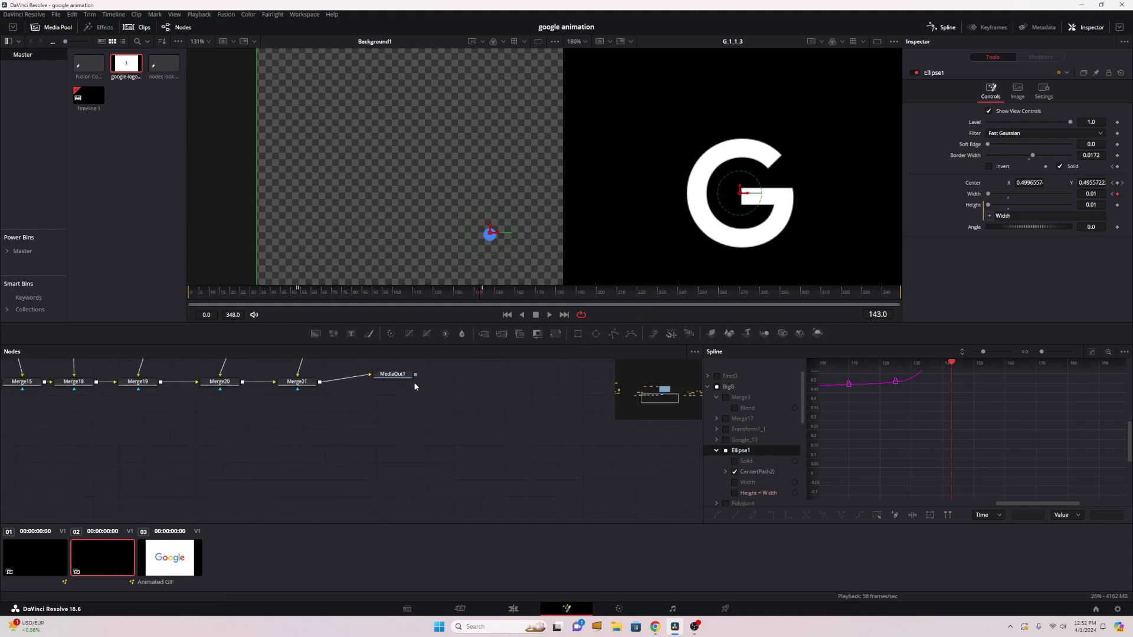
pyautogui.click(383, 378)
pyautogui.press('2')
pyautogui.scroll(3, 538, 428)
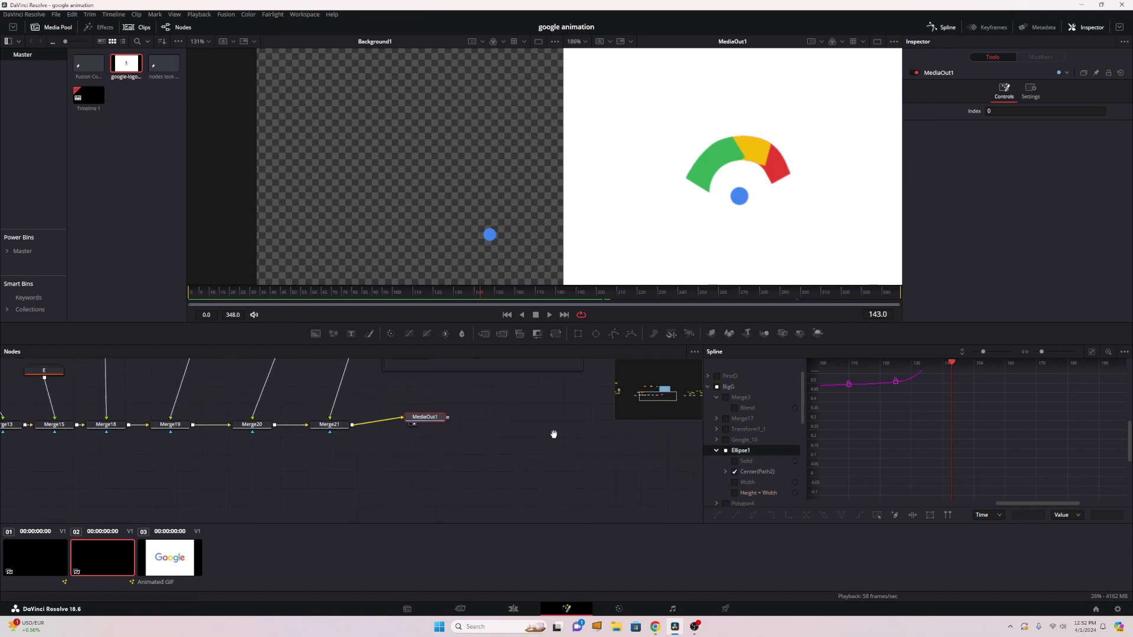
# Step: Check the composition around frame 143, selecting Background1 and viewing Background15 to examine the blue stroke's start up close
pyautogui.moveTo(469, 298); pyautogui.dragTo(482, 299)
pyautogui.moveTo(569, 385); pyautogui.dragTo(500, 403)
pyautogui.moveTo(559, 404); pyautogui.dragTo(490, 236)
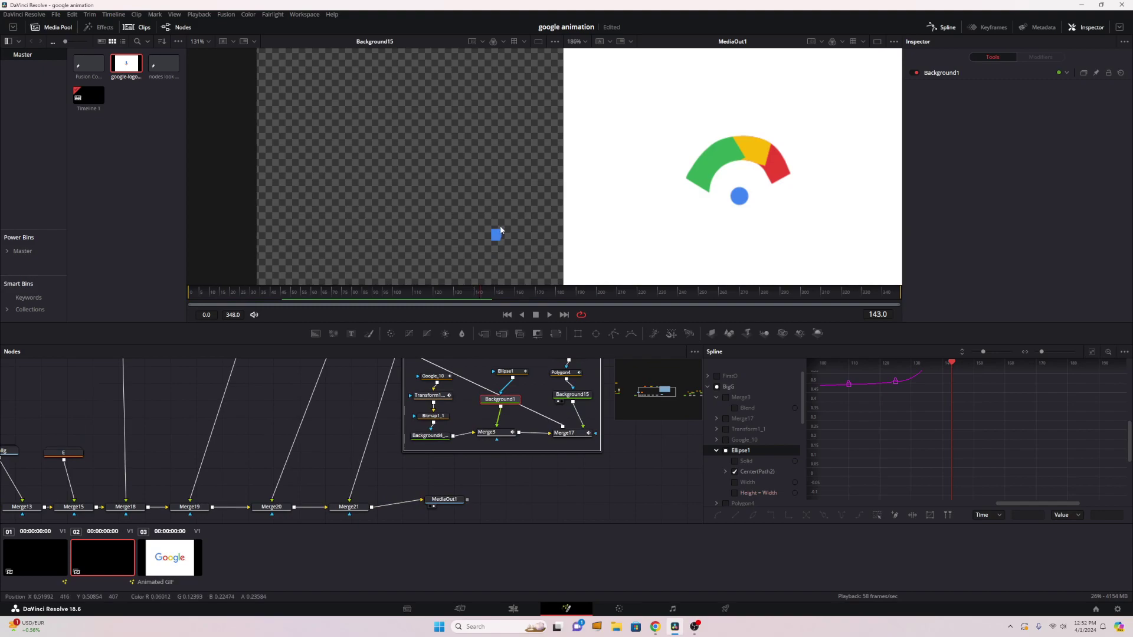
pyautogui.scroll(2, 500, 230)
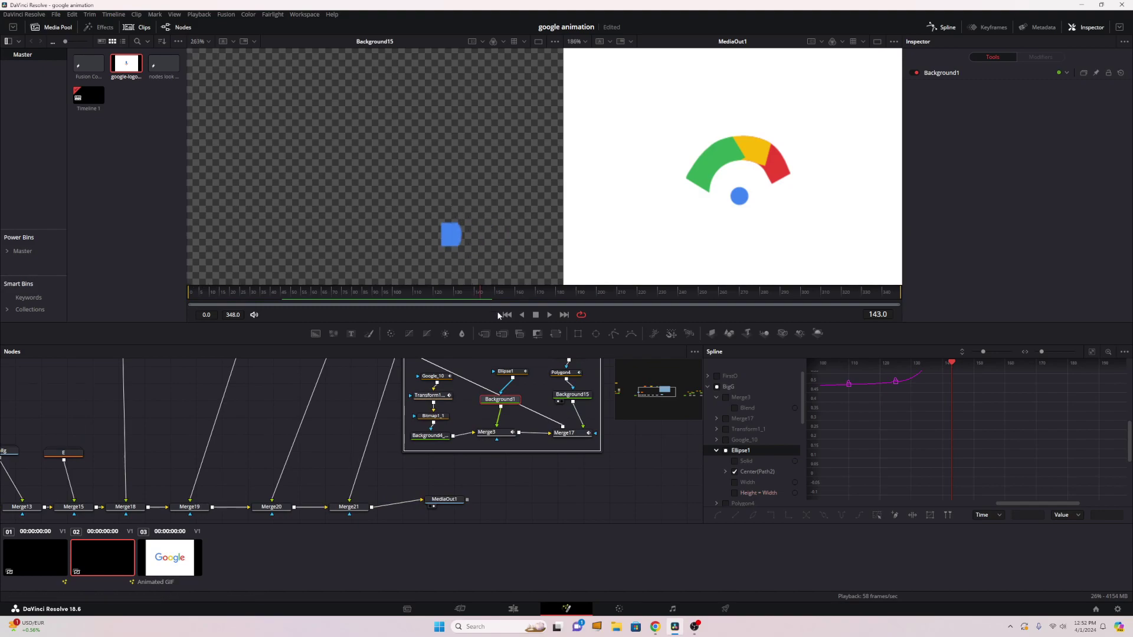
# Step: Select Polygon4 and examine where its path begins beneath the blue stroke
pyautogui.click(560, 372)
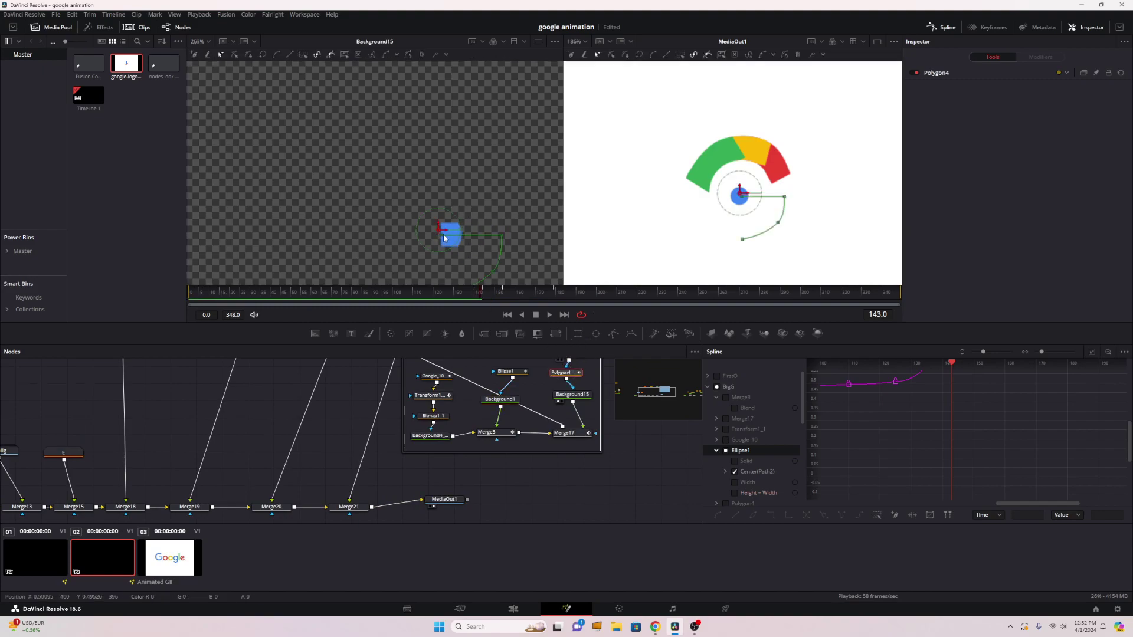
pyautogui.scroll(-3, 503, 273)
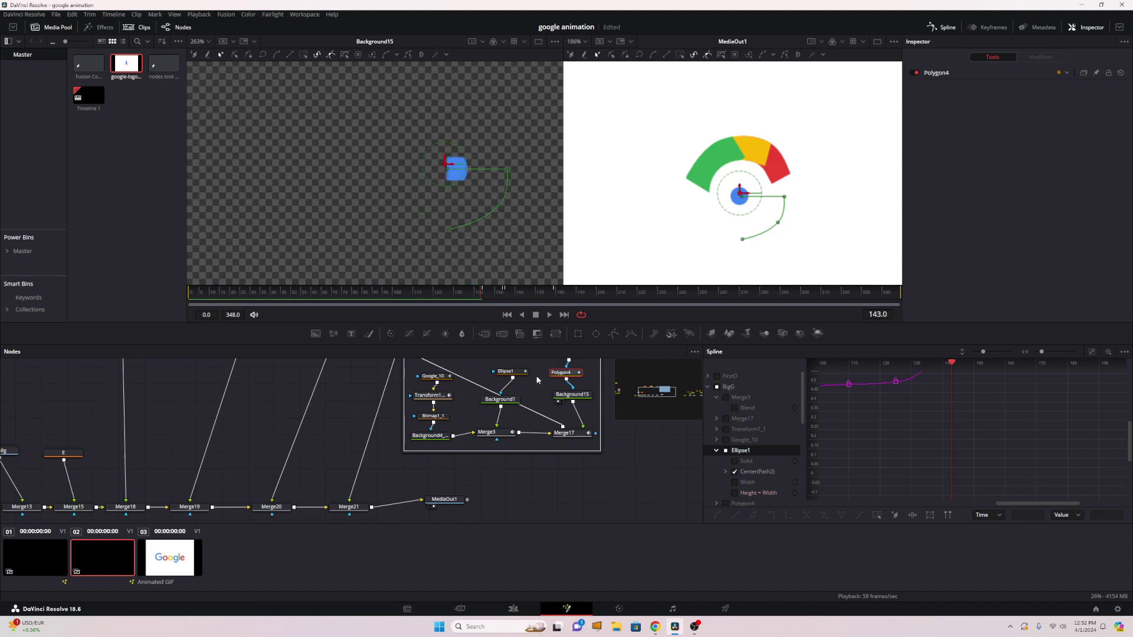
pyautogui.scroll(2, 546, 405)
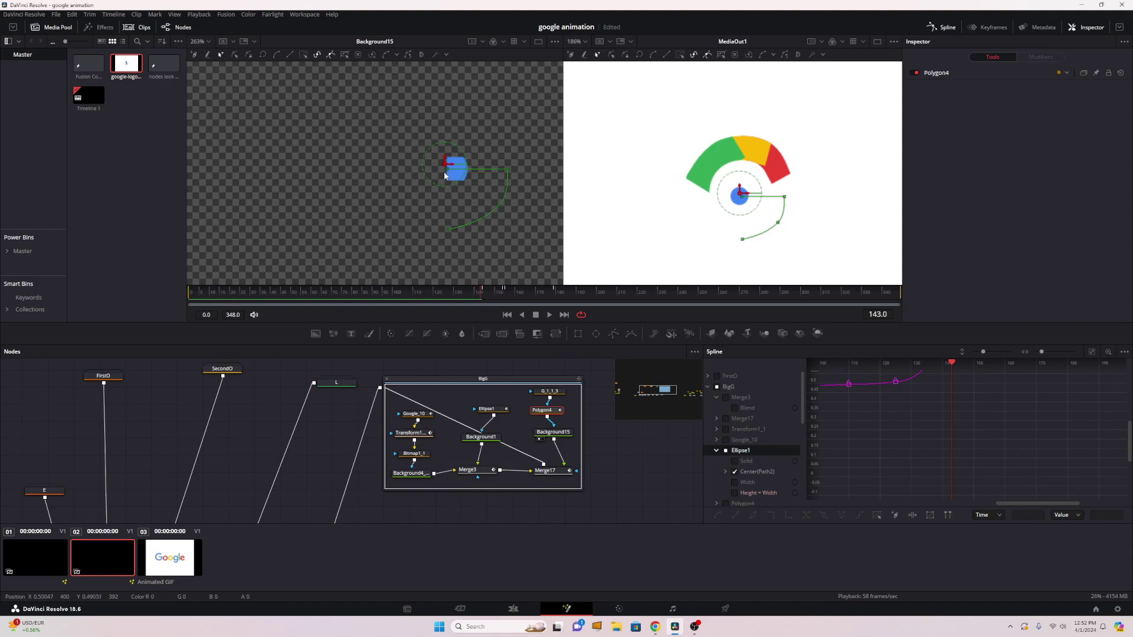
# Step: Select the G_1_1_3 mask and examine its outline around the start of the blue stroke at frames 143 and 144
pyautogui.scroll(3, 446, 175)
pyautogui.keyDown('ctrl'); pyautogui.scroll(2, 446, 200); pyautogui.keyUp('ctrl')
pyautogui.click(537, 392)
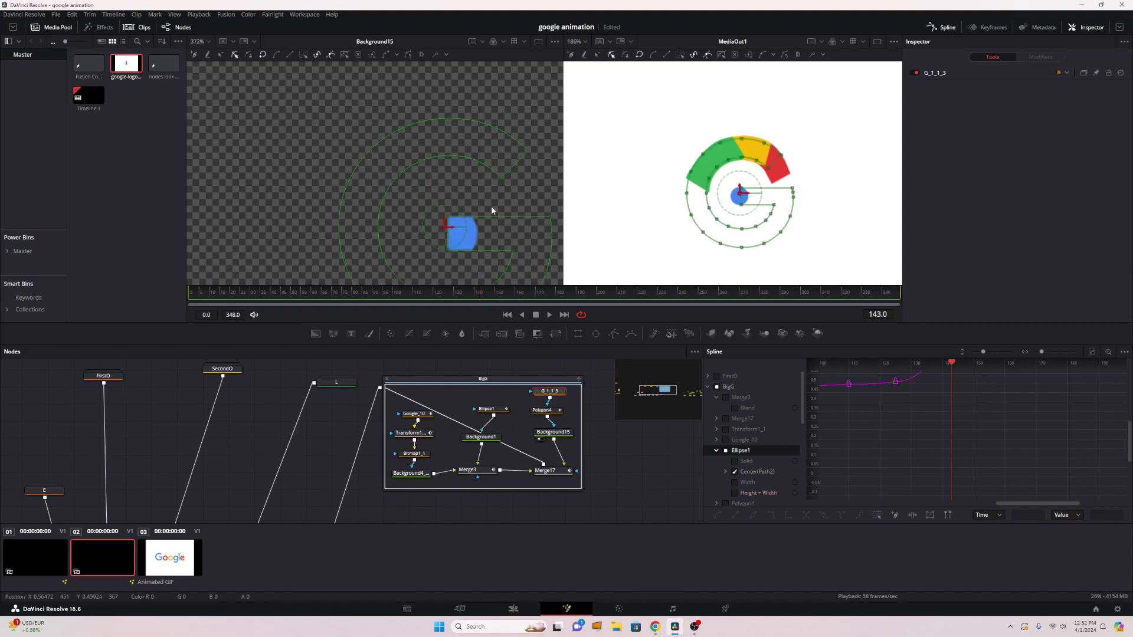
pyautogui.scroll(-1, 468, 260)
pyautogui.keyDown('ctrl'); pyautogui.scroll(2, 463, 217); pyautogui.keyUp('ctrl')
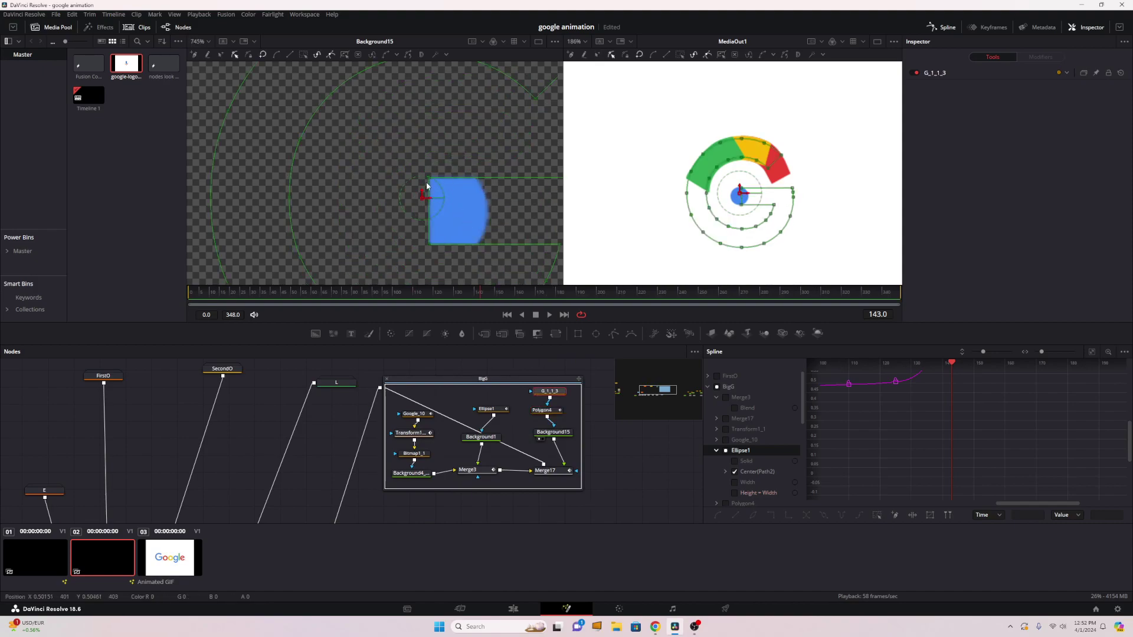
pyautogui.moveTo(481, 293)
pyautogui.mouseDown()
pyautogui.moveTo(529, 294)
pyautogui.moveTo(483, 294)
pyautogui.mouseUp()
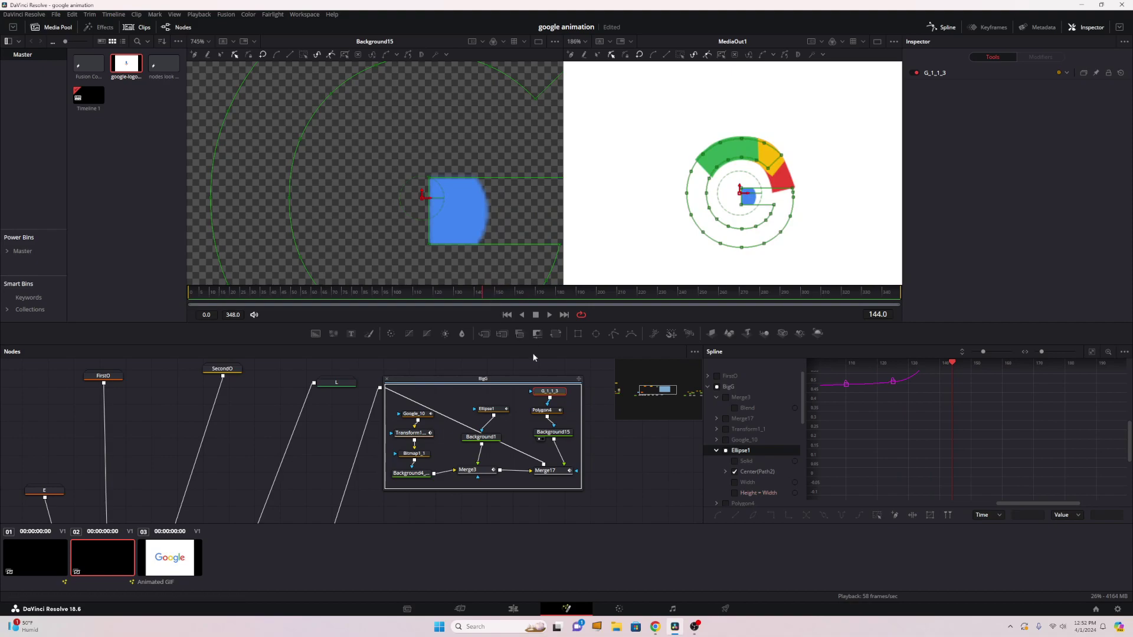
# Step: View the G_1_1_3 mask in the first viewer and scrub to frame 154 to compare it with the composite
pyautogui.scroll(-1, 414, 213)
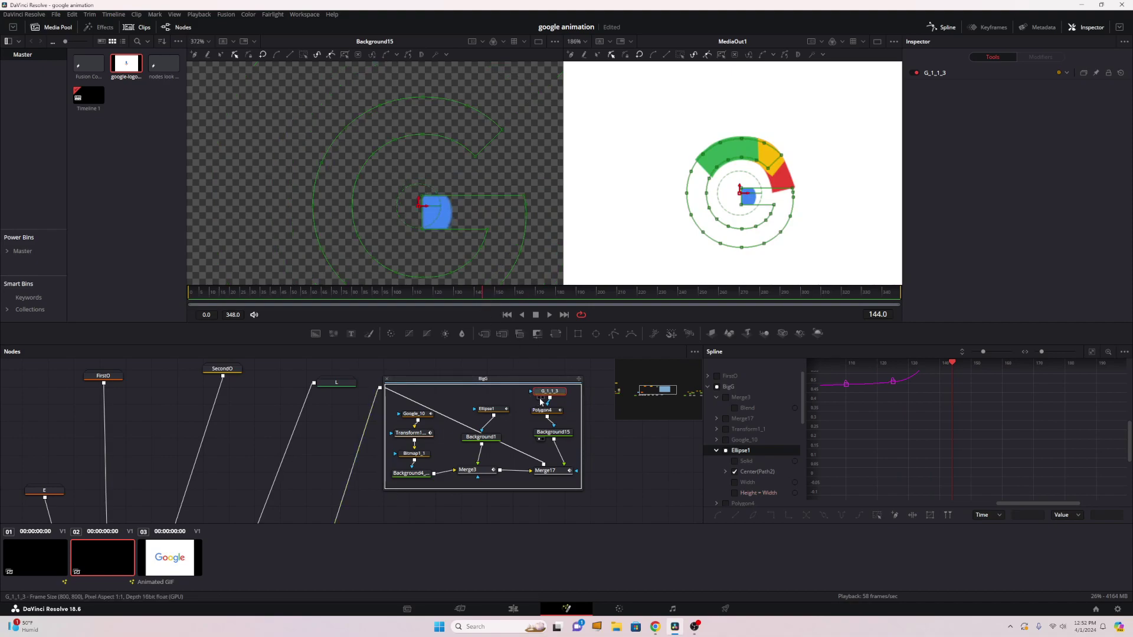
pyautogui.press('1')
pyautogui.moveTo(480, 293); pyautogui.dragTo(503, 294)
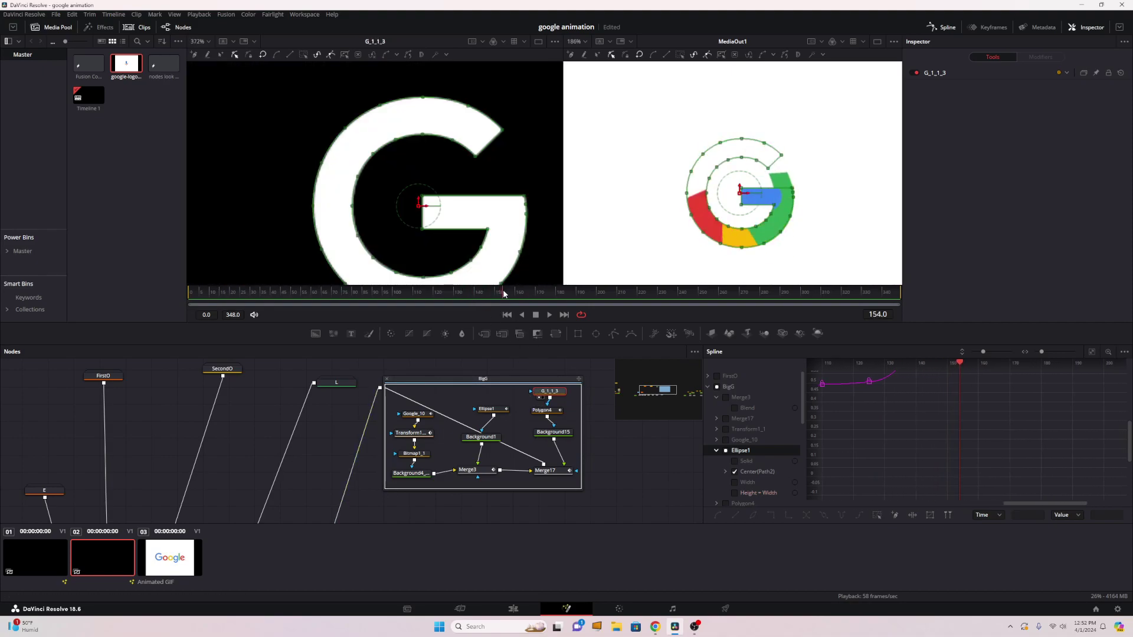
# Step: View Background15 in the first viewer again and play from the circles stage through the finished G at frame 199
pyautogui.click(539, 439)
pyautogui.click(431, 295)
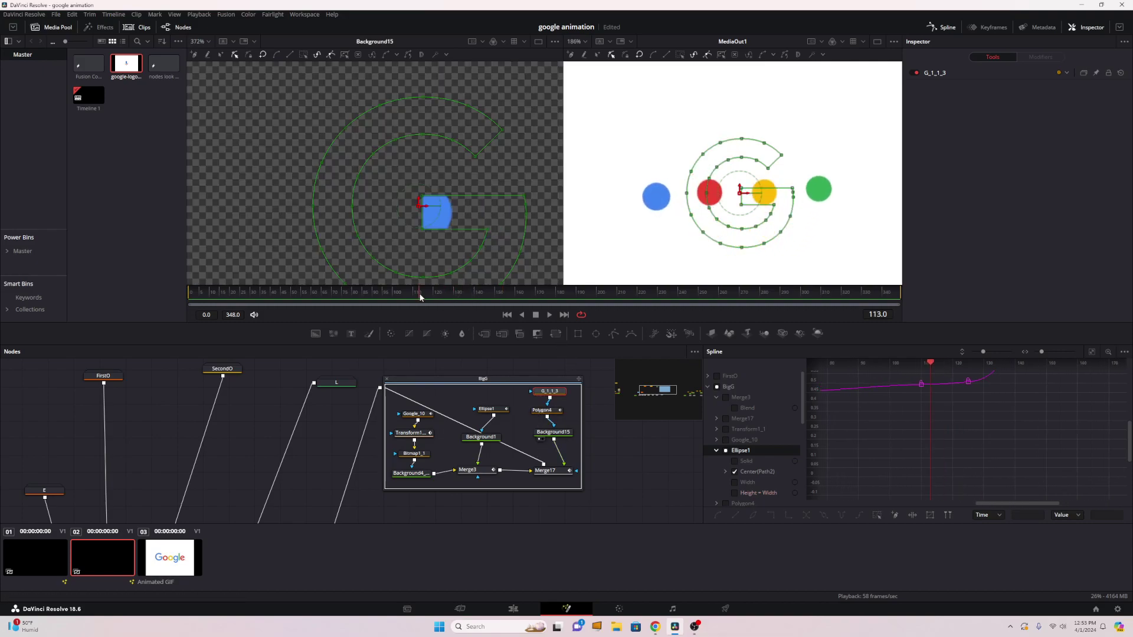
pyautogui.moveTo(431, 295); pyautogui.dragTo(460, 293)
pyautogui.press('space')
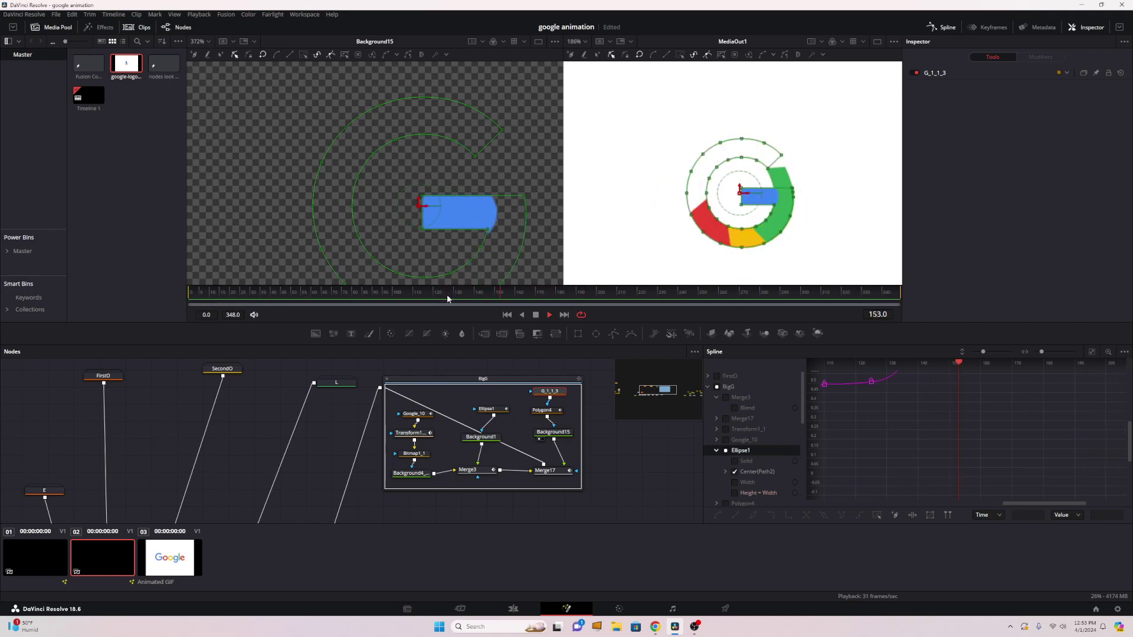
pyautogui.moveTo(492, 296); pyautogui.dragTo(516, 295)
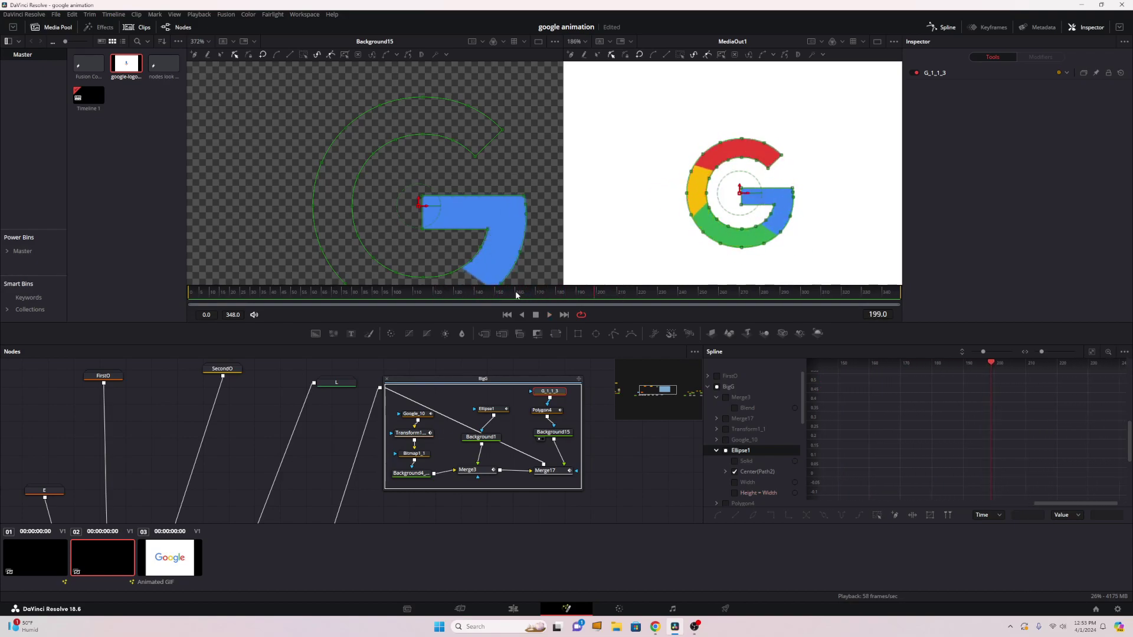
# Step: Hide Ellipse1's curves in the spline editor and display Polygon4's, examining its position and length curves in full
pyautogui.click(725, 451)
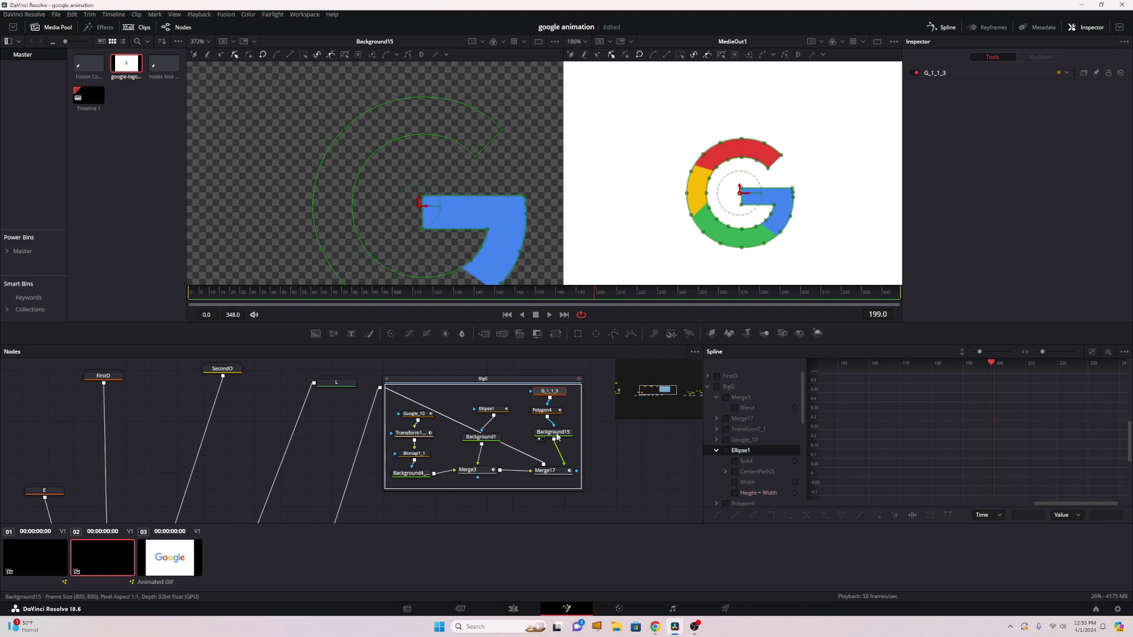
pyautogui.click(542, 410)
pyautogui.scroll(-2, 730, 439)
pyautogui.click(726, 472)
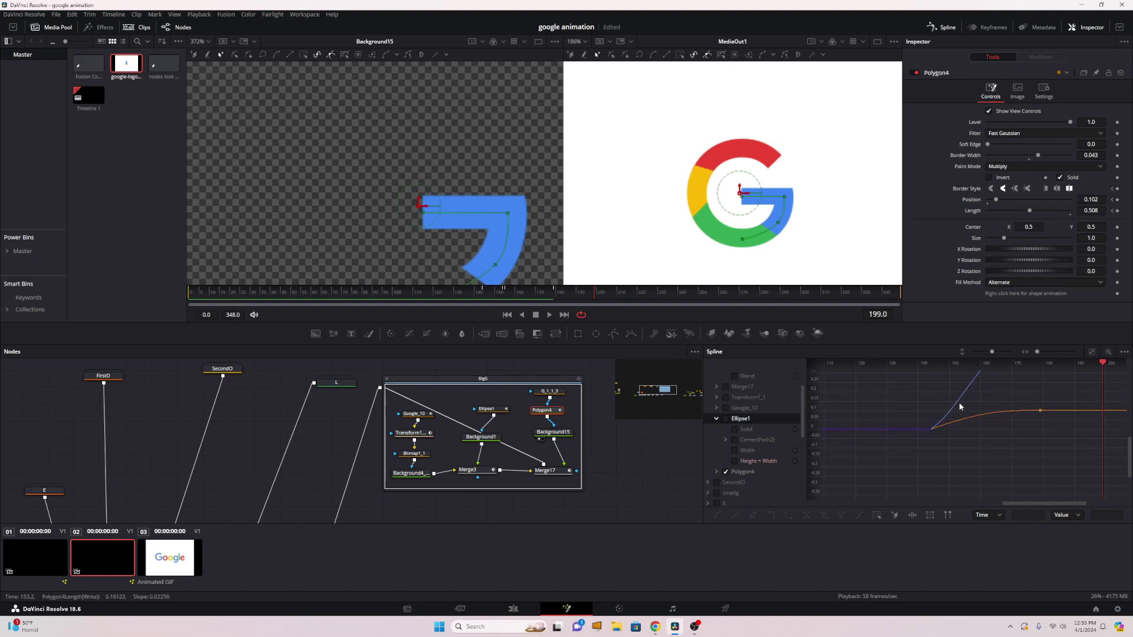
pyautogui.scroll(2, 956, 410)
pyautogui.moveTo(966, 397); pyautogui.dragTo(914, 441)
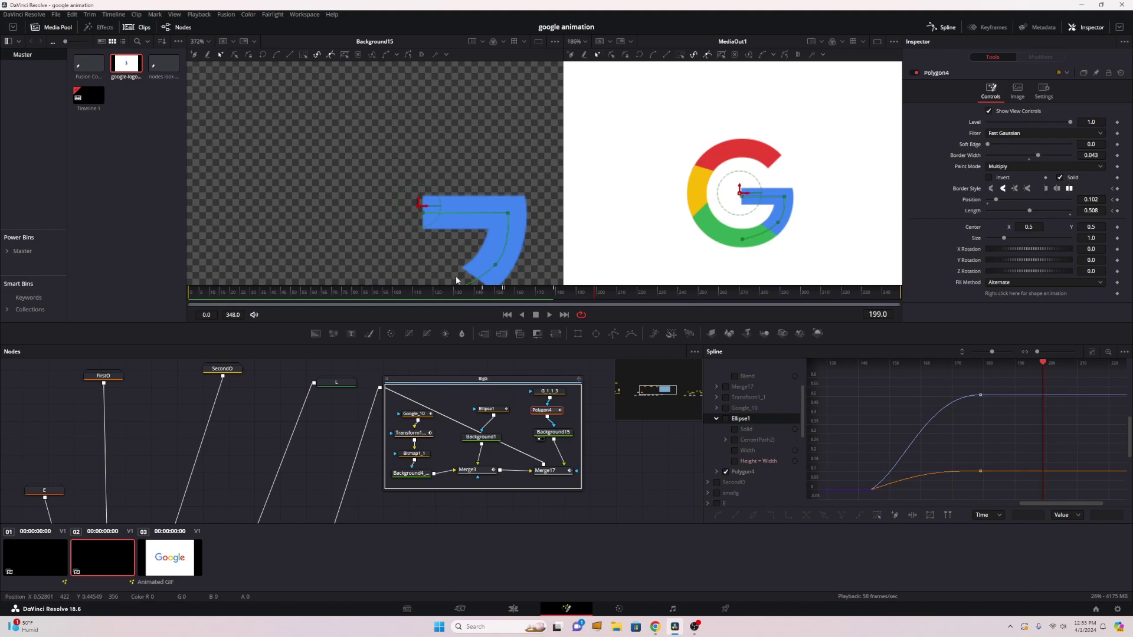
# Step: Replay the G forming from the circles and collapse the BigG node group
pyautogui.click(455, 292)
pyautogui.press('space')
pyautogui.press('space')
pyautogui.scroll(-2, 652, 242)
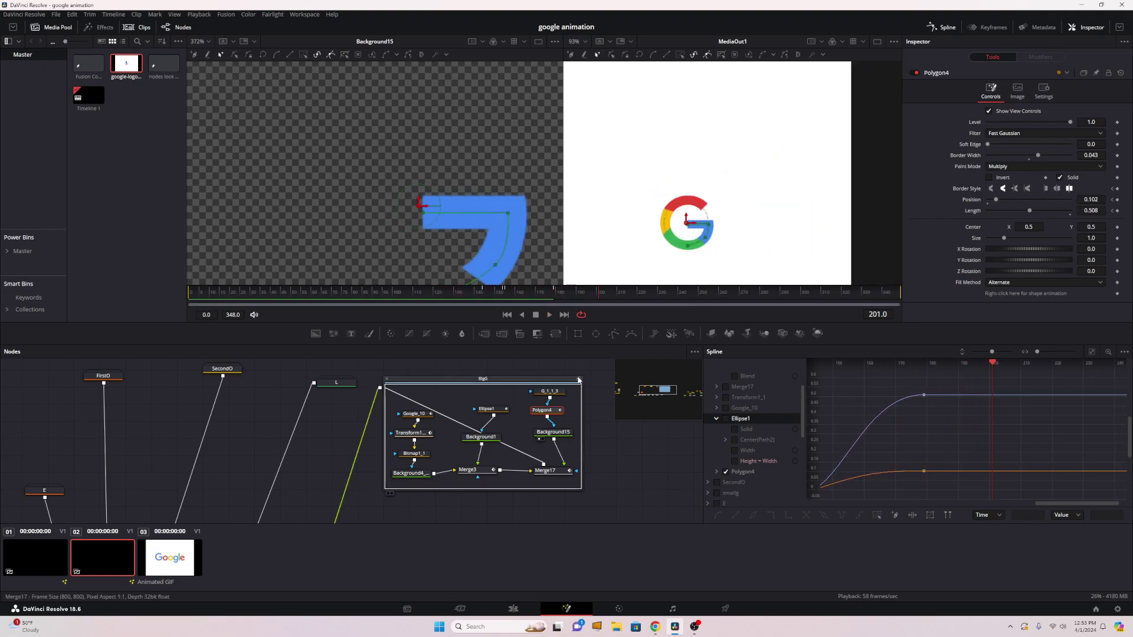
pyautogui.click(387, 379)
pyautogui.scroll(-3, 614, 263)
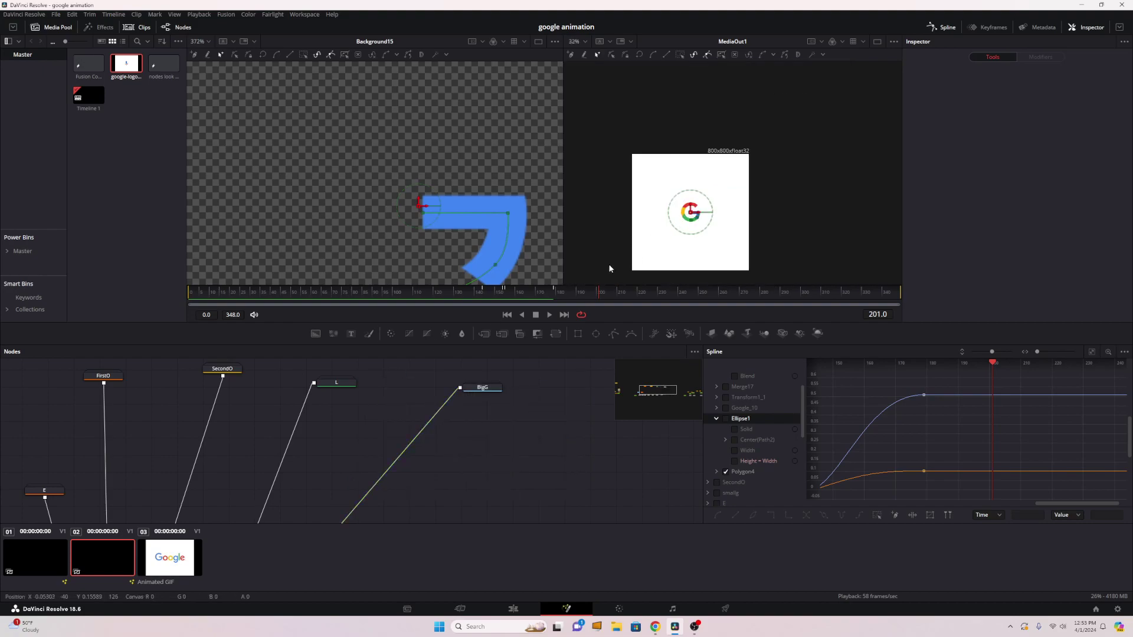
# Step: View Merge5 in the second viewer and play its green circle animation from frame 0
pyautogui.click(190, 292)
pyautogui.scroll(-5, 527, 413)
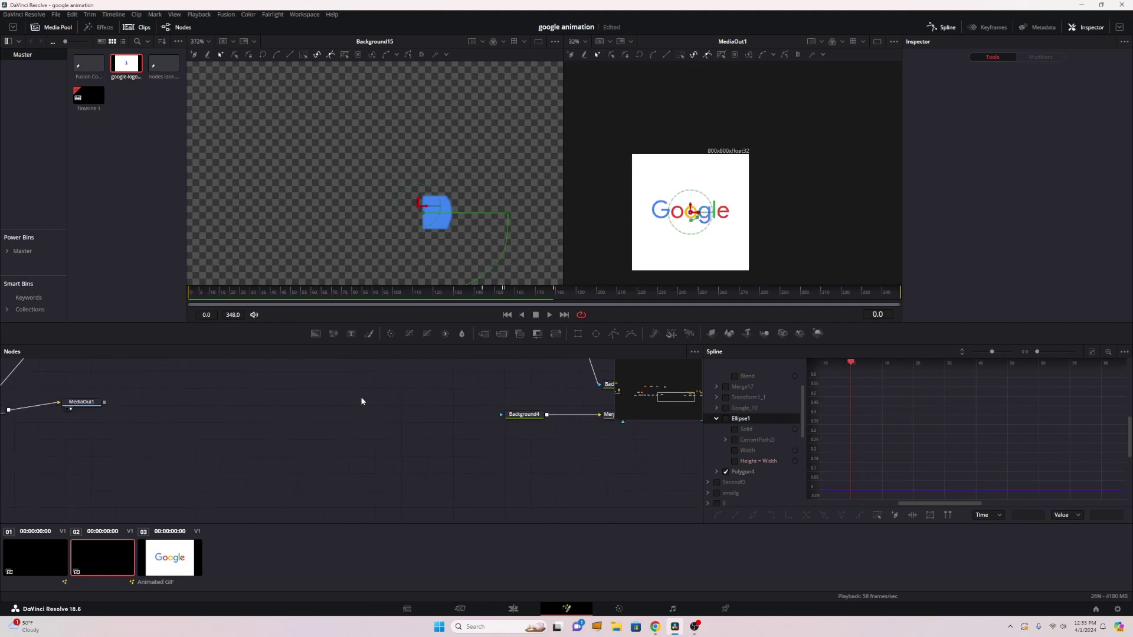
pyautogui.click(522, 459)
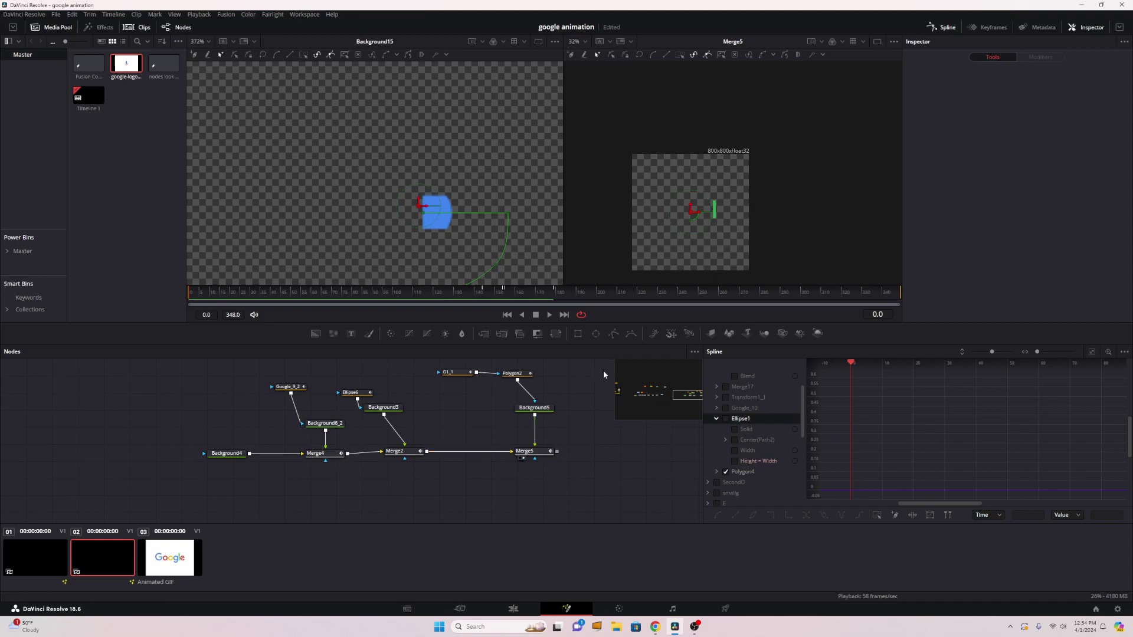
pyautogui.scroll(3, 684, 207)
pyautogui.click(215, 293)
pyautogui.click(189, 293)
pyautogui.press('space')
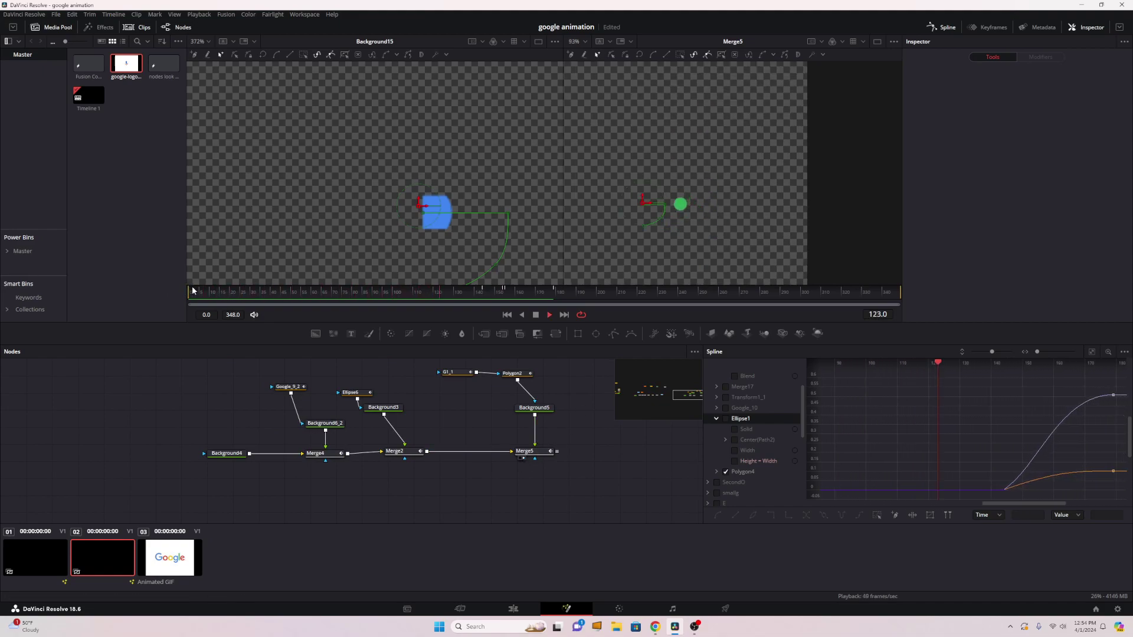
pyautogui.press('space')
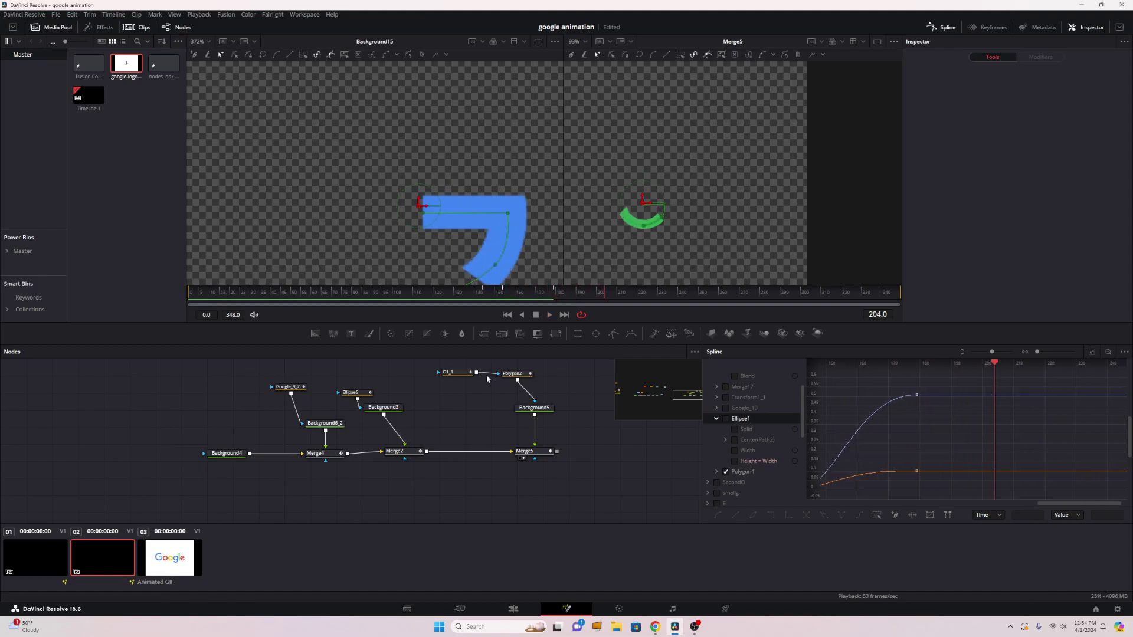
# Step: Switch to the Edit page and play the "nodes look good" clip from its start
pyautogui.scroll(-5, 508, 499)
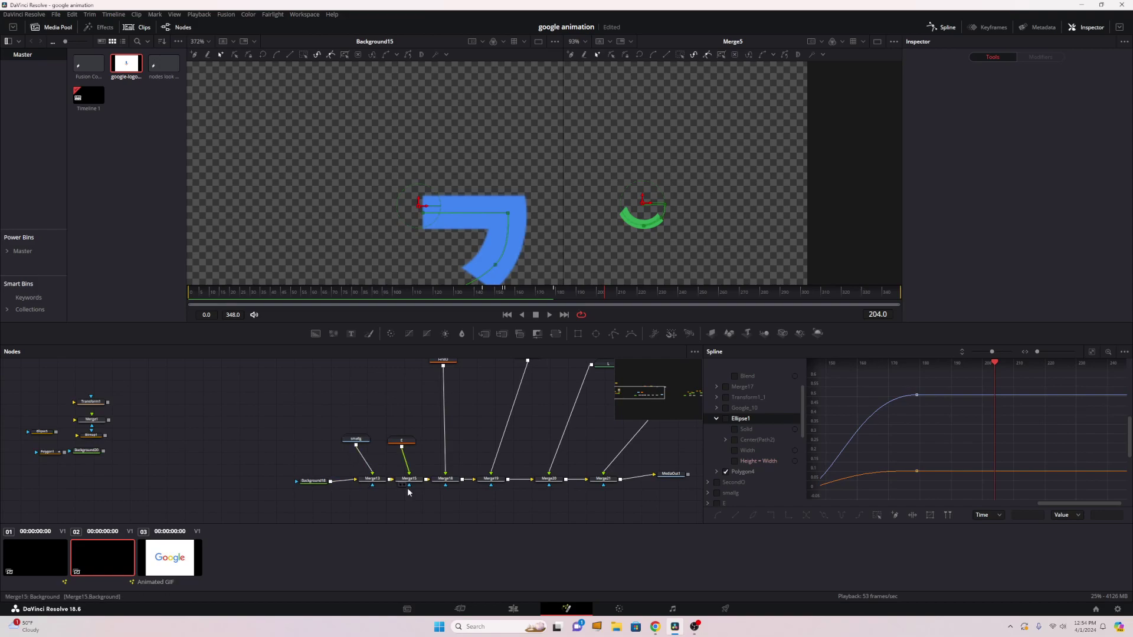
pyautogui.click(513, 608)
pyautogui.moveTo(475, 384); pyautogui.dragTo(442, 384)
pyautogui.press('space')
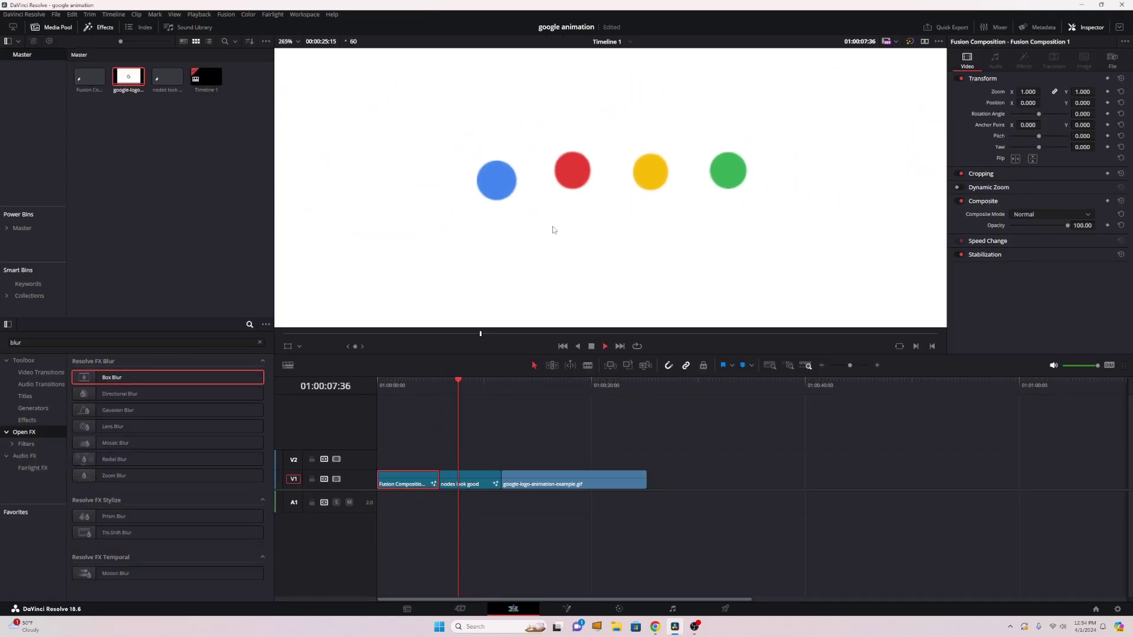
# Step: Replay the "nodes look good" clip and scrub to 01:00:08:18 and 01:00:08:53 to examine the coloured strokes close up
pyautogui.moveTo(449, 386); pyautogui.dragTo(440, 387)
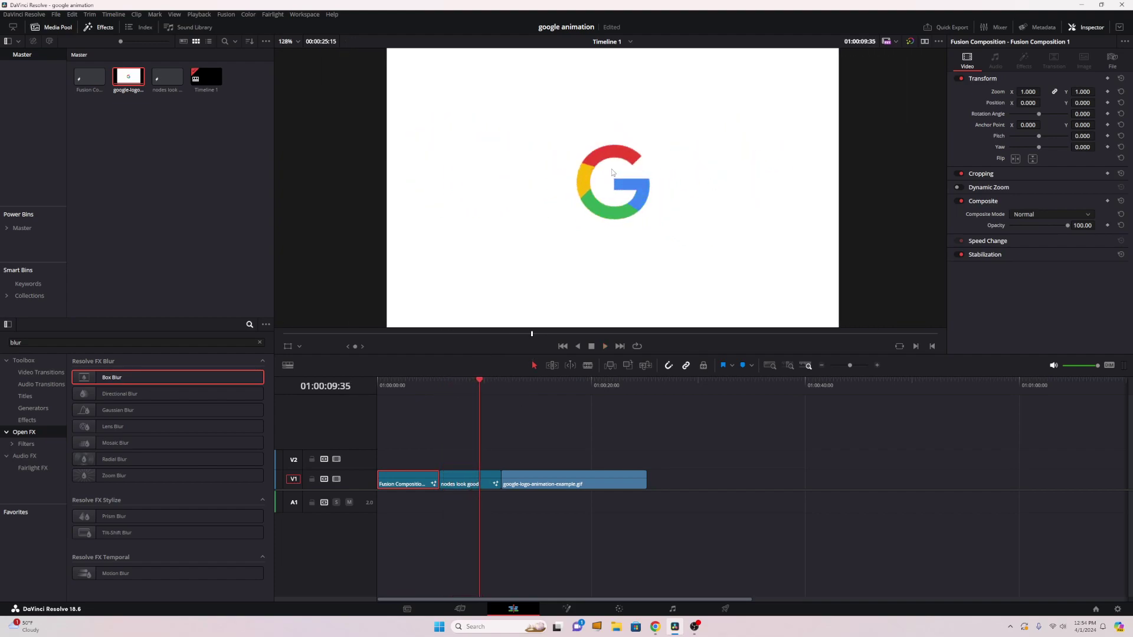
pyautogui.moveTo(470, 383)
pyautogui.mouseDown()
pyautogui.moveTo(447, 391)
pyautogui.moveTo(466, 387)
pyautogui.mouseUp()
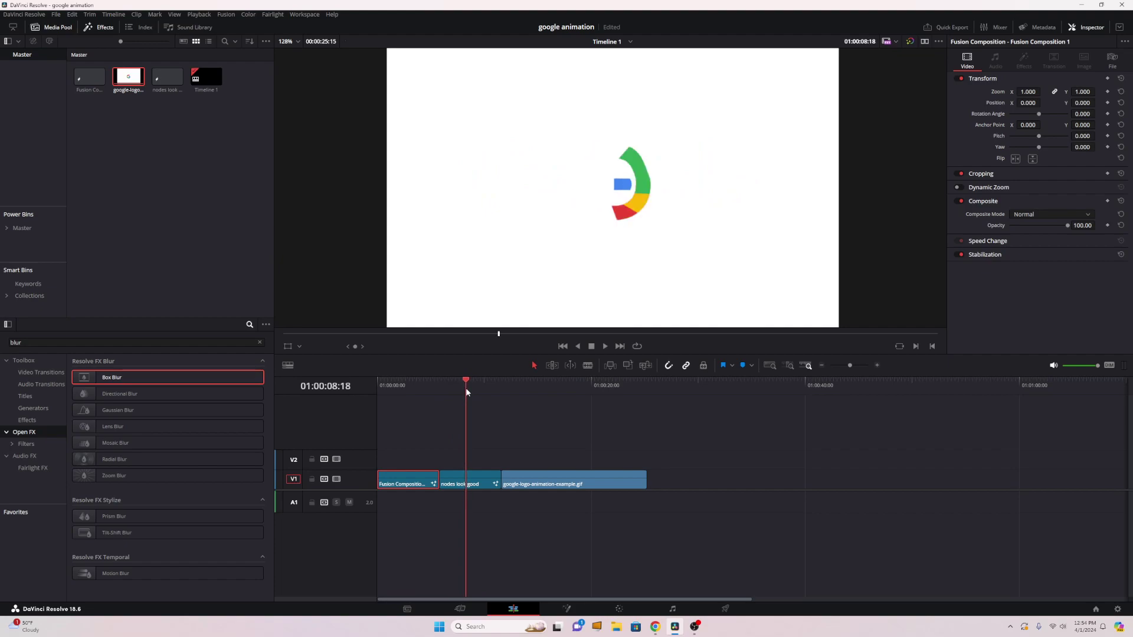
pyautogui.scroll(5, 647, 193)
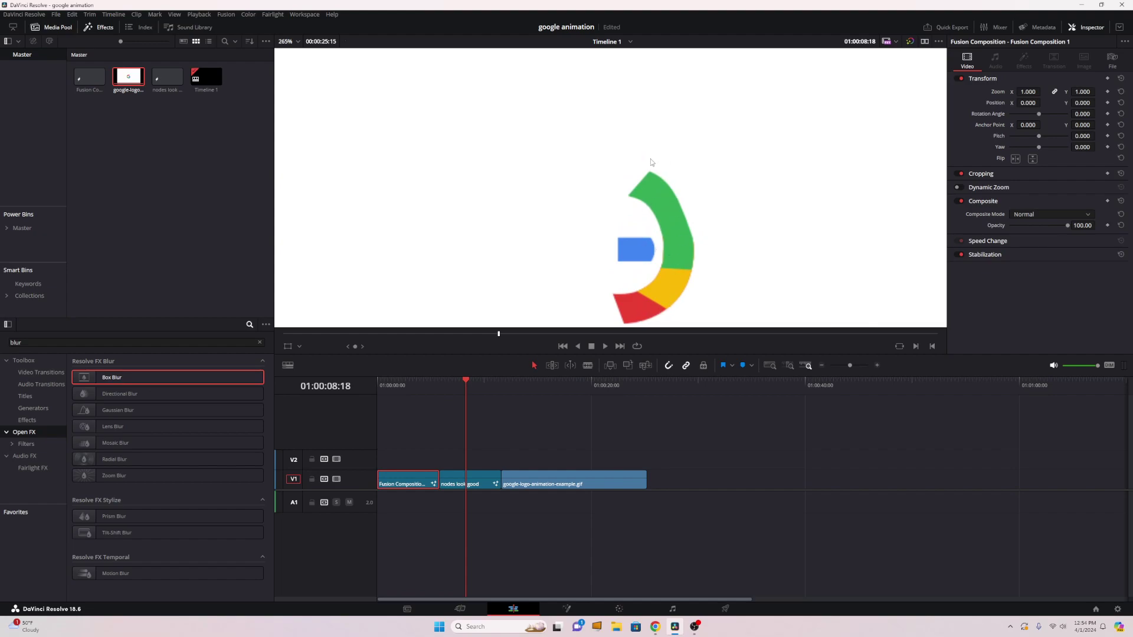
pyautogui.moveTo(463, 384); pyautogui.dragTo(469, 384)
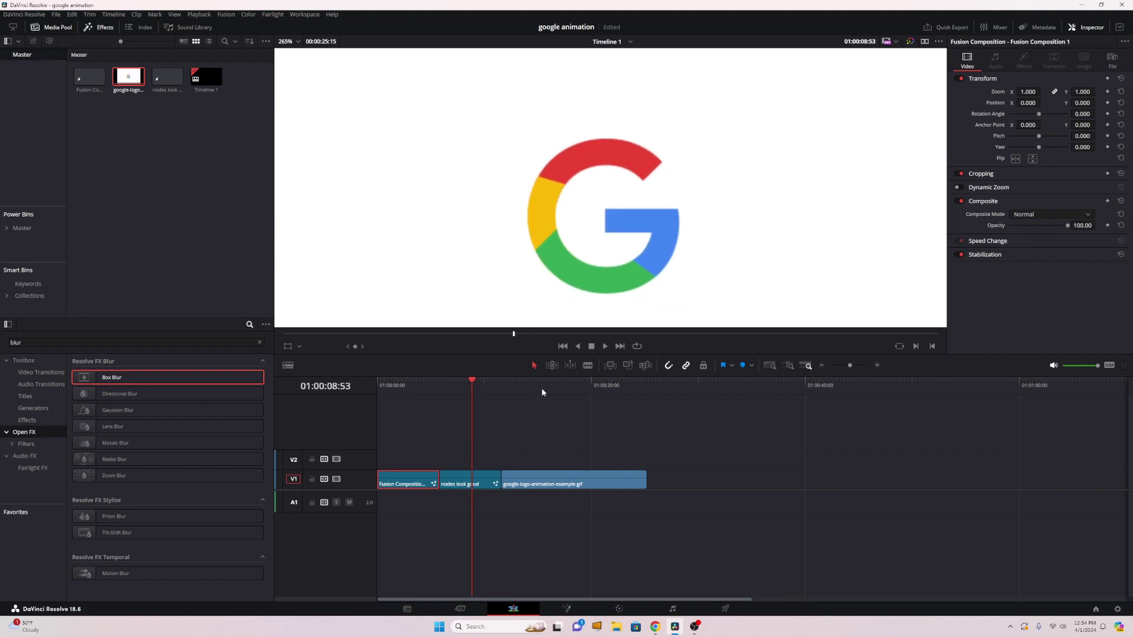
# Step: Move google-logo-animation-example.gif to V2 over "nodes look good" to compare the final G, and place it beyond the end of the V1 clips
pyautogui.moveTo(544, 472); pyautogui.dragTo(479, 450)
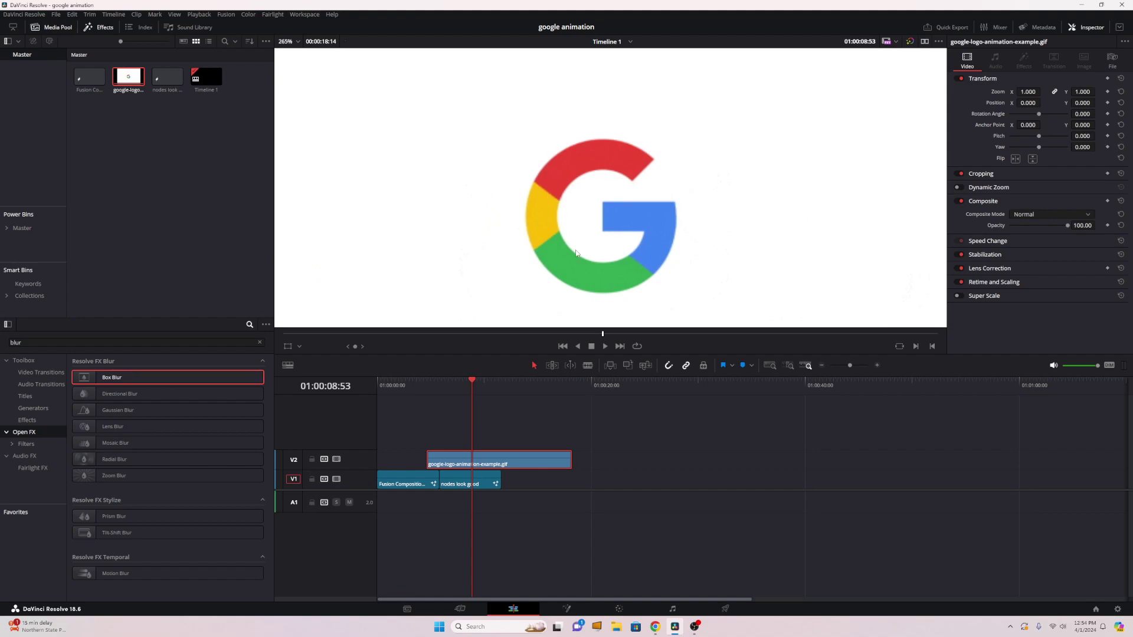
pyautogui.moveTo(509, 464); pyautogui.dragTo(599, 456)
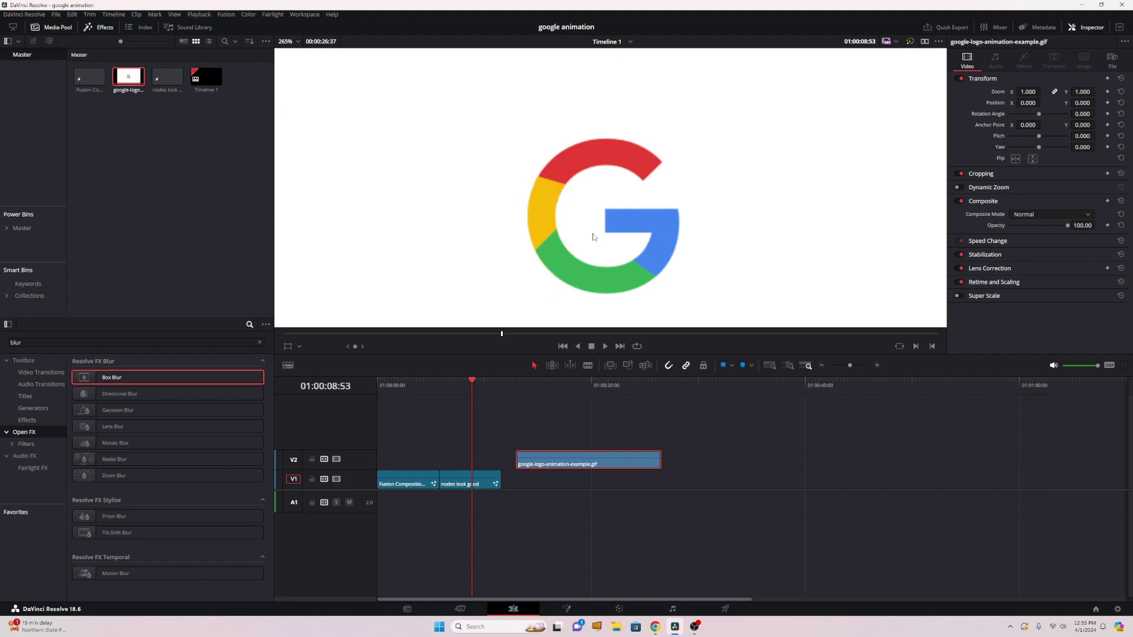
# Step: Play "nodes look good" from near its start with the whole frame in view
pyautogui.scroll(-2, 593, 237)
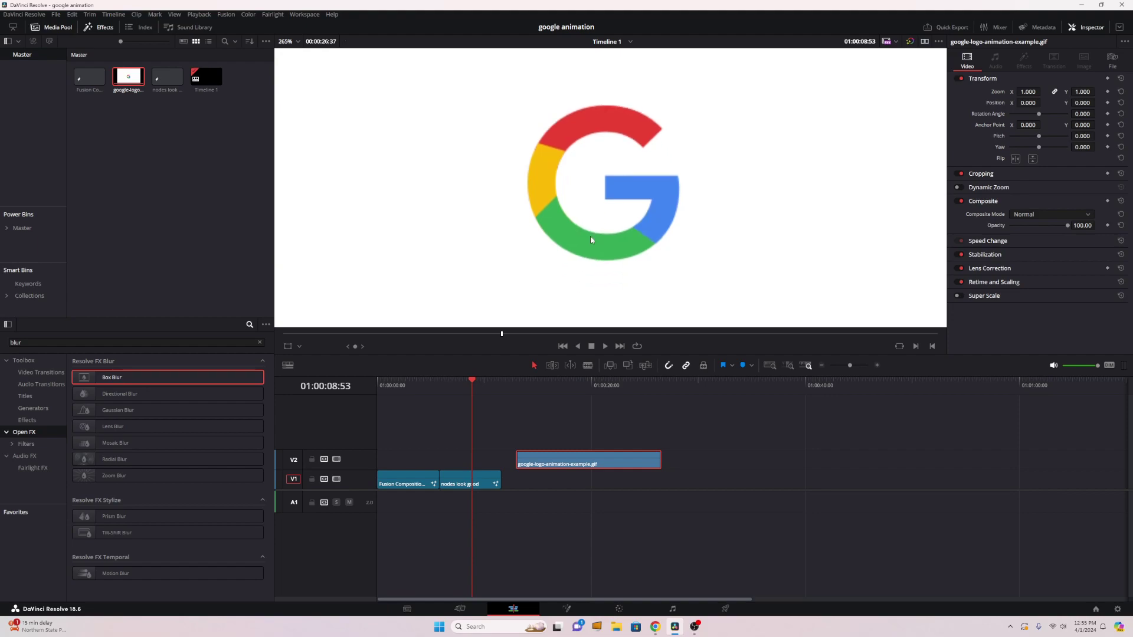
pyautogui.scroll(-5, 592, 240)
pyautogui.scroll(3, 590, 241)
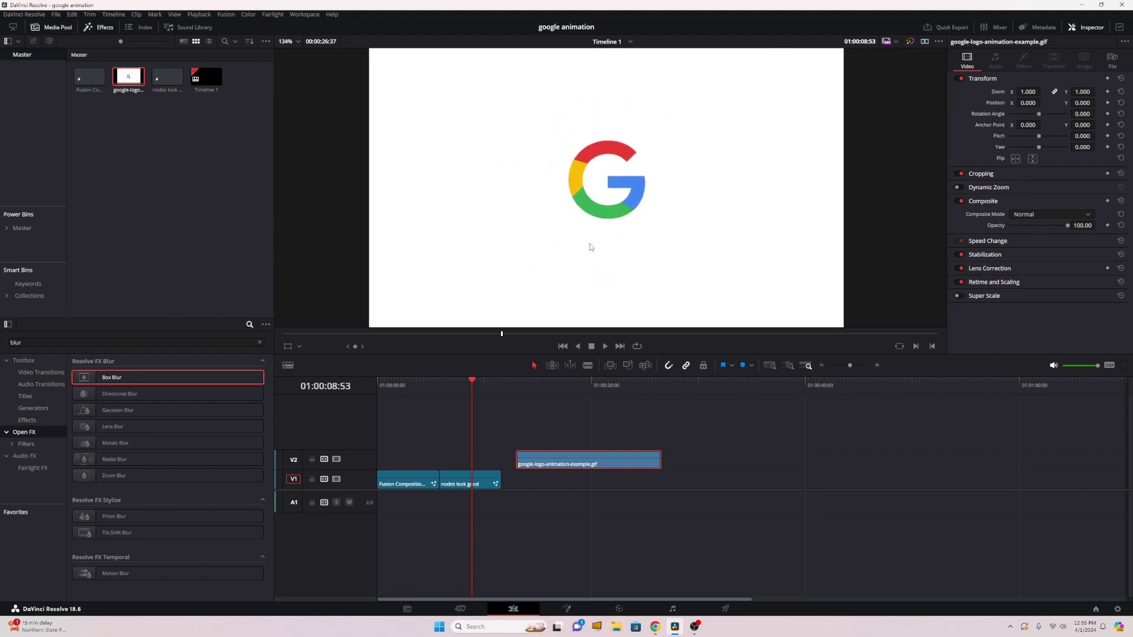
pyautogui.click(446, 387)
pyautogui.press('space')
pyautogui.scroll(-3, 639, 182)
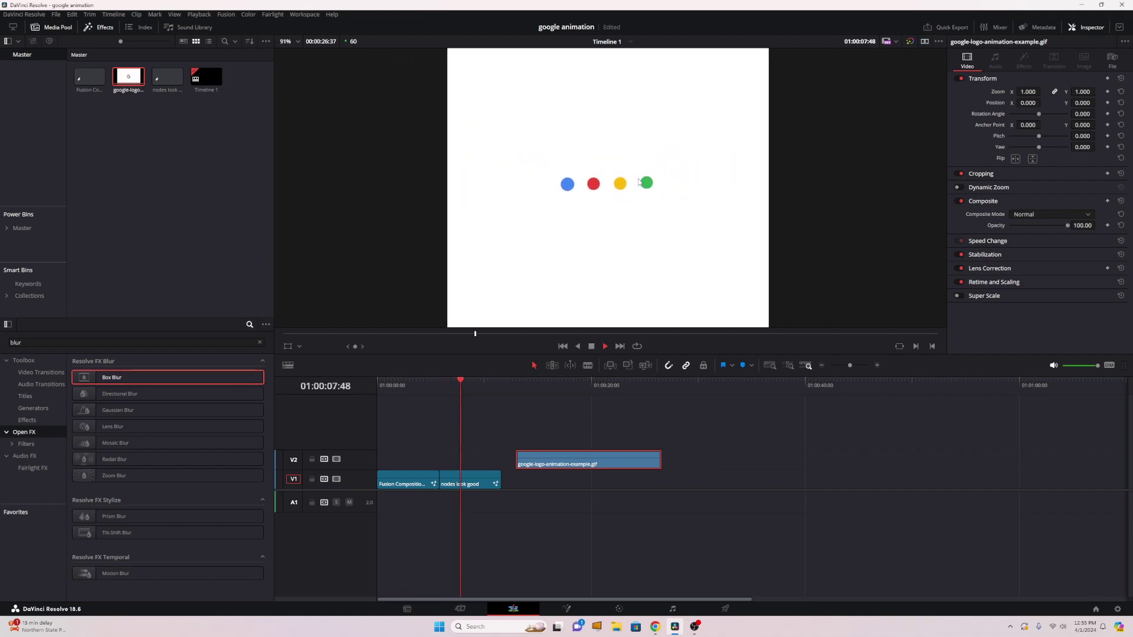